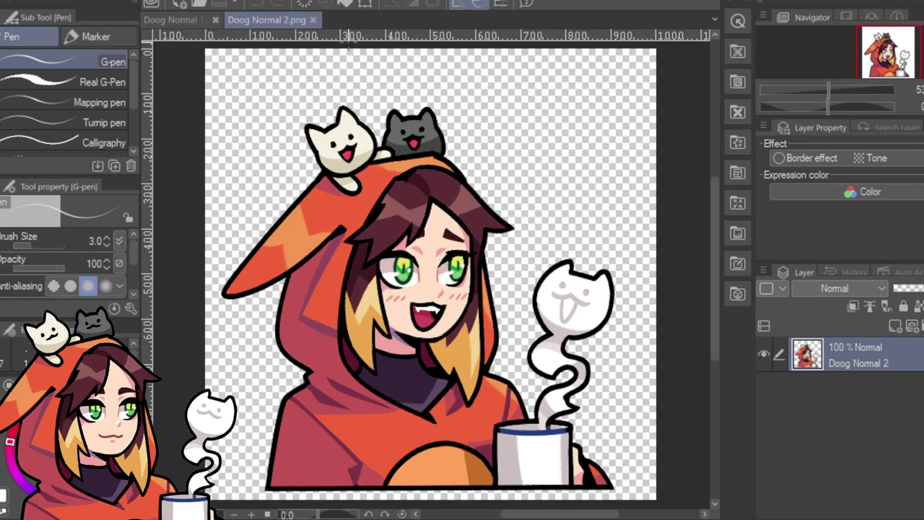
Look through the images Doog Normal 1, Doog Normal 2, Doog Mad 1 and Doog Mad 2, finishing on Doog Mad 2.png.
{"action": "left_click", "coordinate": [176, 26]}
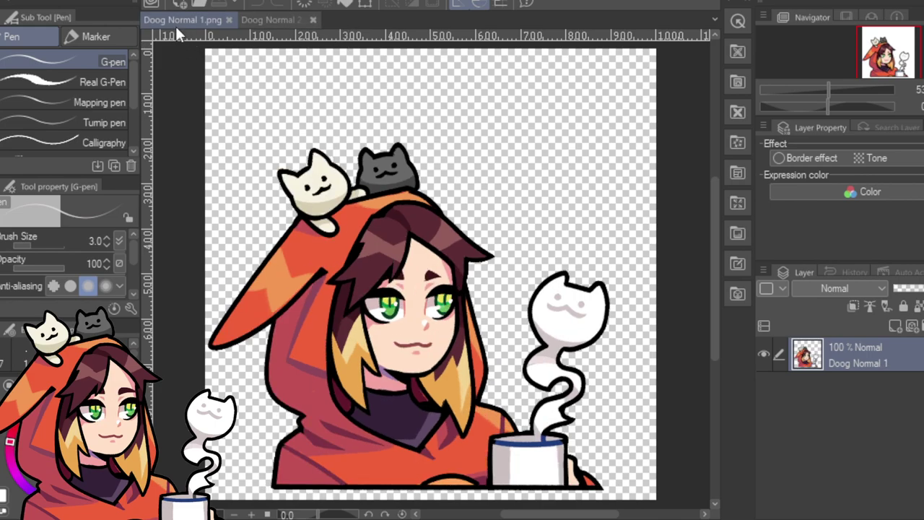
{"action": "left_click", "coordinate": [260, 19]}
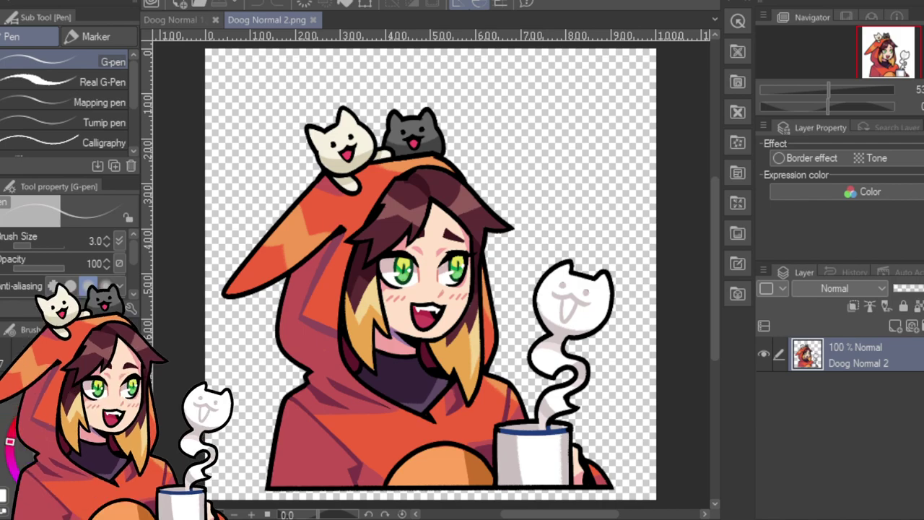
{"action": "left_click", "coordinate": [364, 20]}
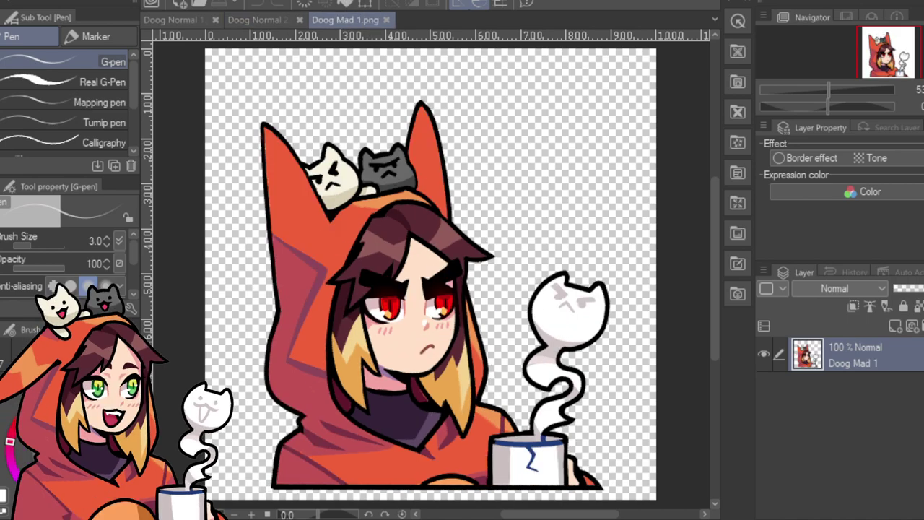
{"action": "left_click", "coordinate": [442, 13]}
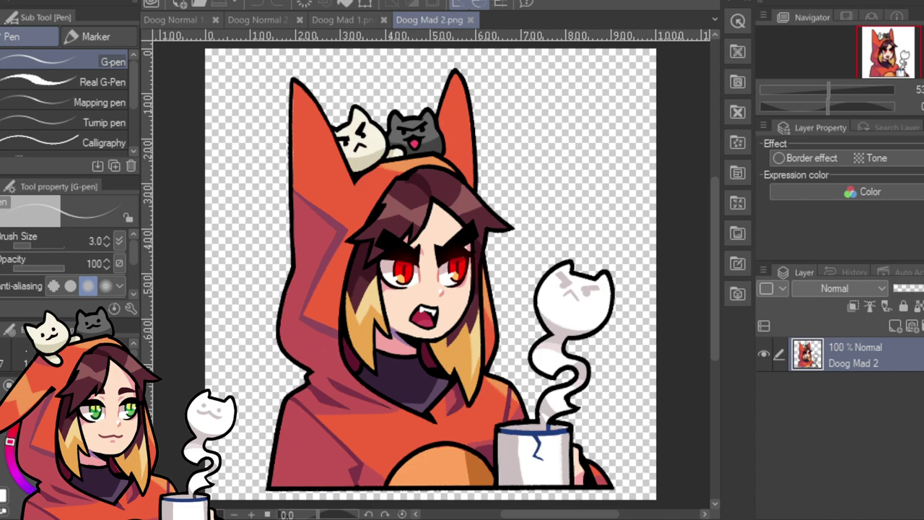
Try to recolour the character's forehead and face with white Fill, working section by section.
{"action": "left_click_drag", "start_coordinate": [828, 87], "coordinate": [841, 87]}
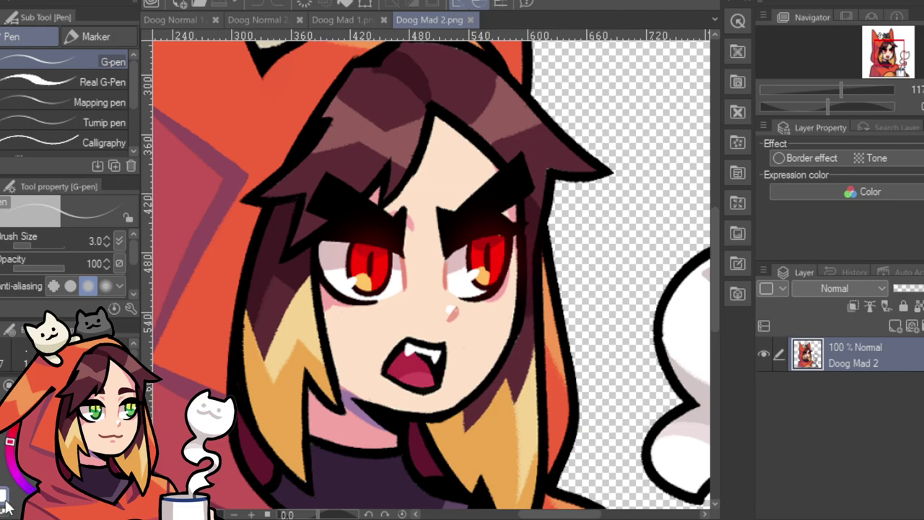
{"action": "key", "text": "i"}
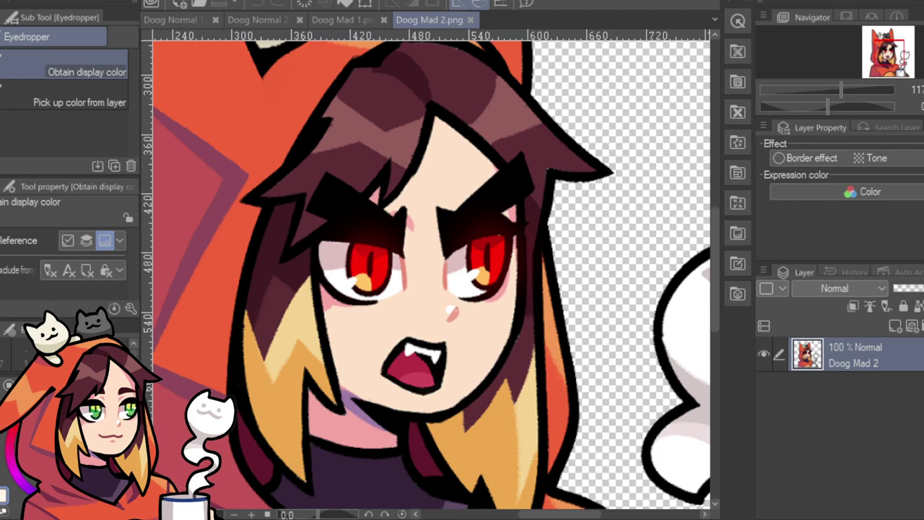
{"action": "key", "text": "g"}
{"action": "left_click", "coordinate": [453, 164]}
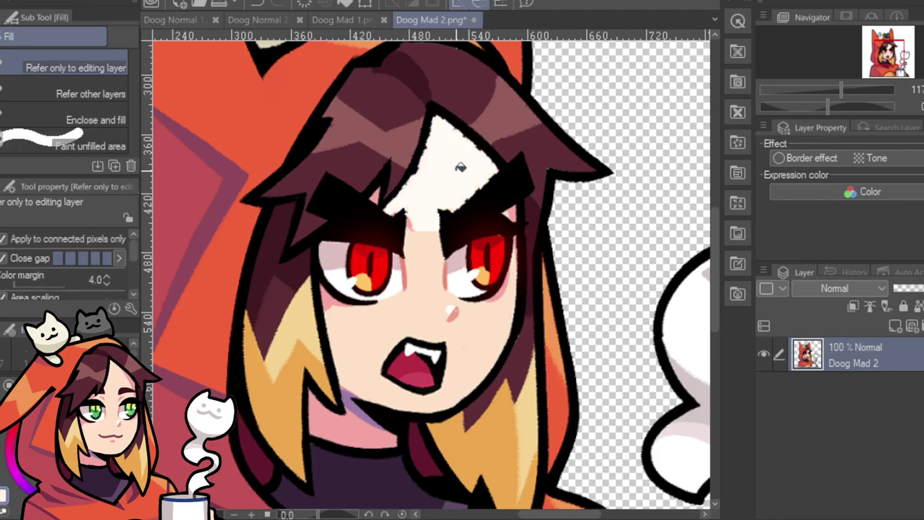
{"action": "key", "text": "ctrl+z"}
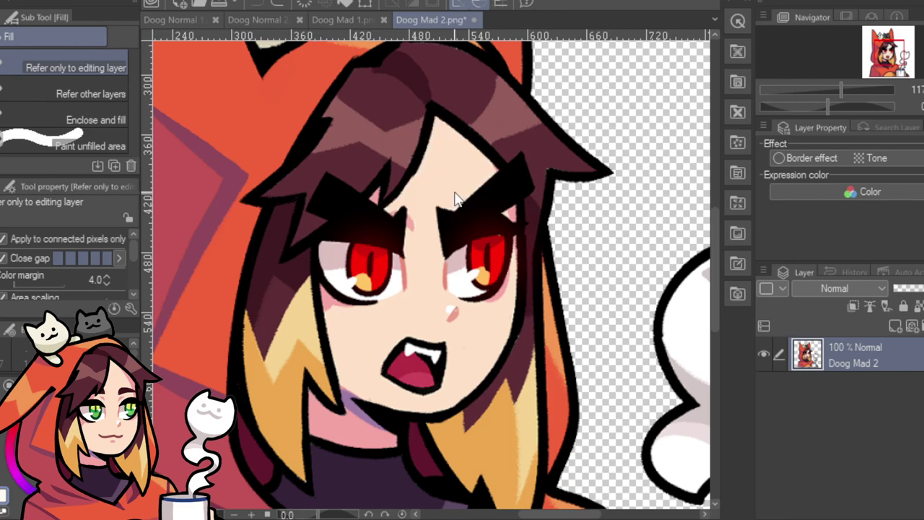
{"action": "left_click", "coordinate": [427, 236]}
{"action": "left_click", "coordinate": [423, 306]}
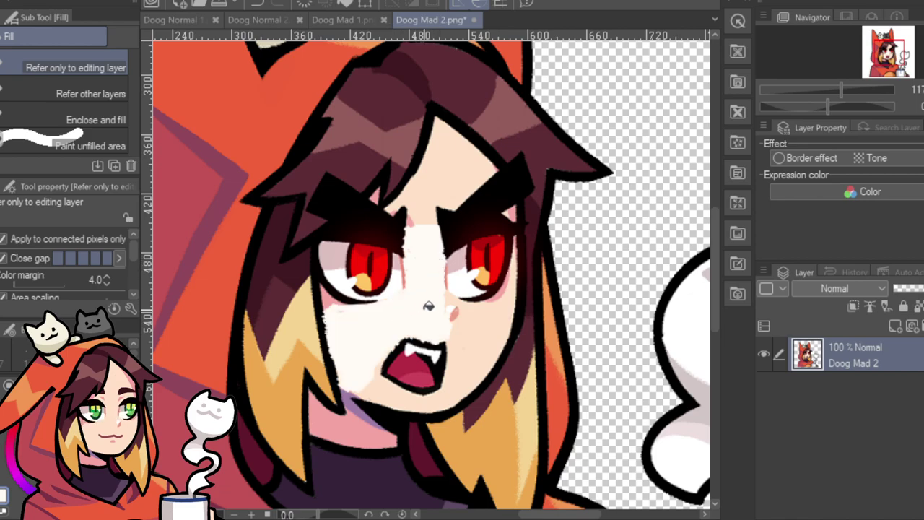
{"action": "left_click", "coordinate": [486, 345]}
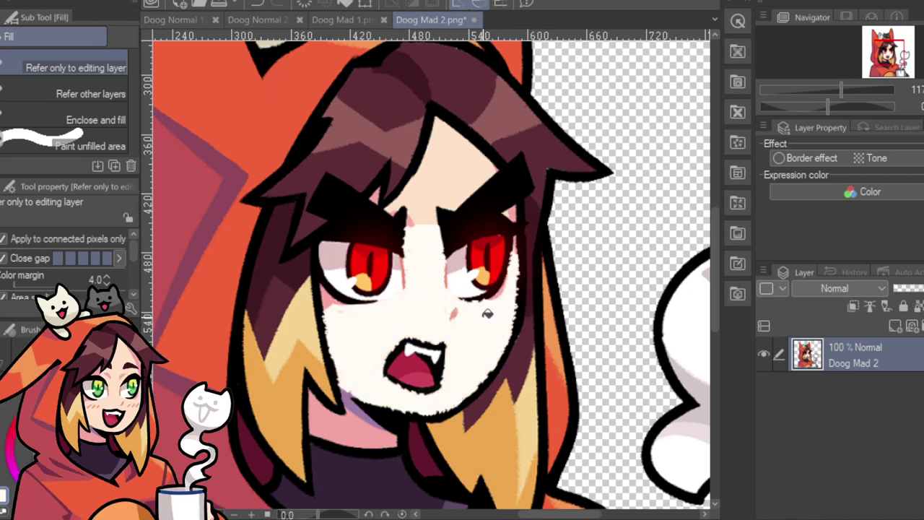
{"action": "key", "text": "ctrl+z"}
{"action": "key", "text": "ctrl+z"}
{"action": "key", "text": "ctrl+z"}
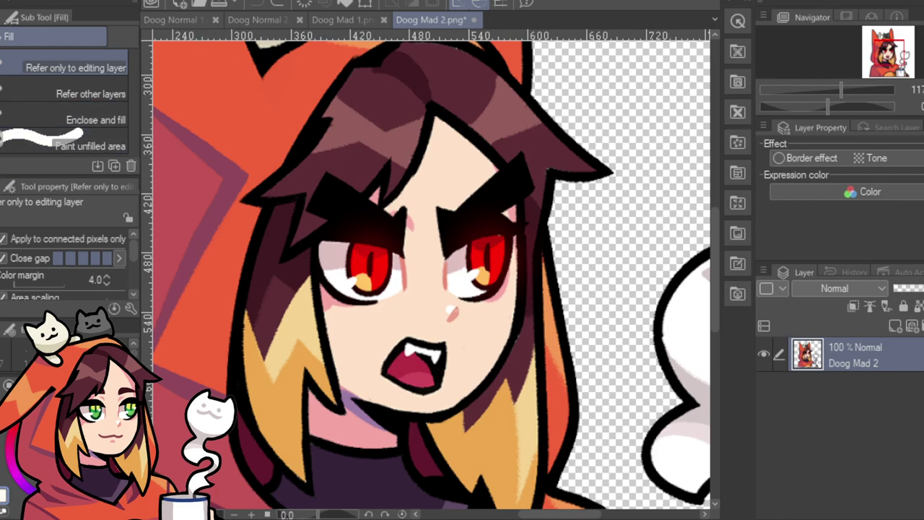
Auto-select the face's skin area, paint it white with the Opaque watercolor brush at size 25, and clear the selection.
{"action": "key", "text": "i"}
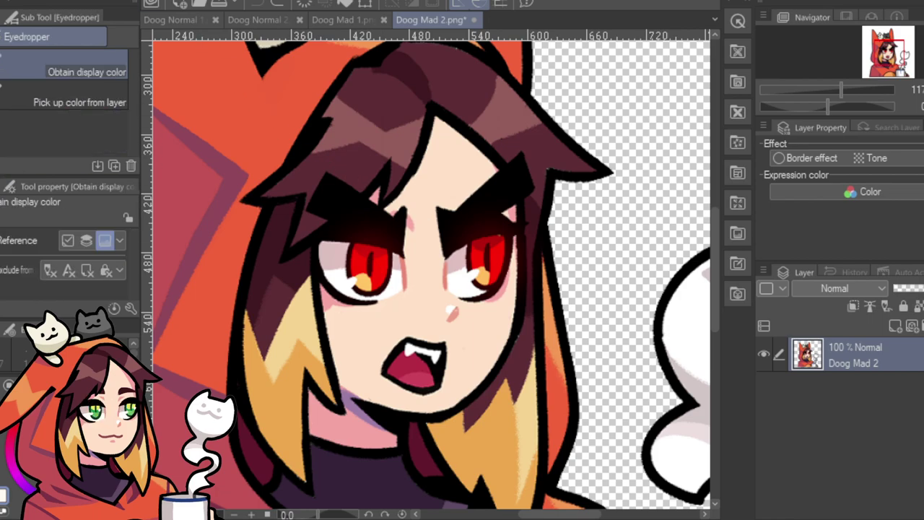
{"action": "key", "text": "w"}
{"action": "left_click", "coordinate": [448, 174]}
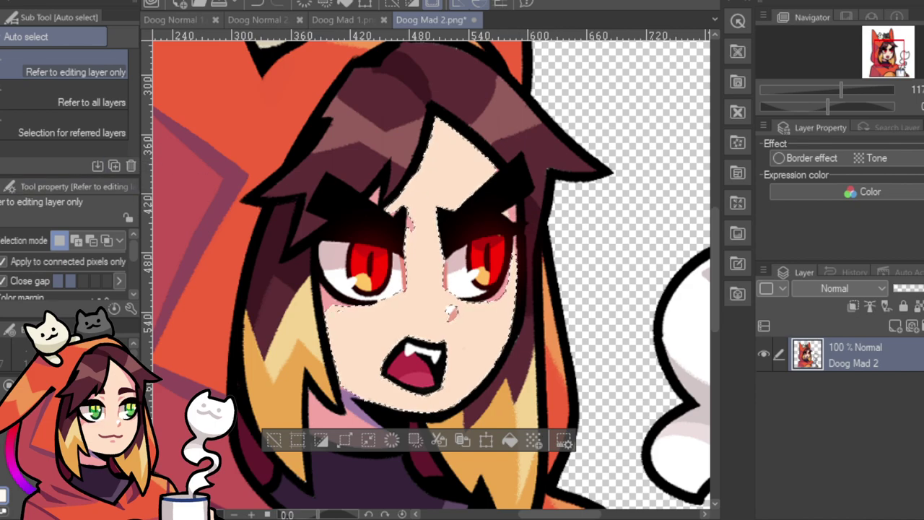
{"action": "key", "text": "b"}
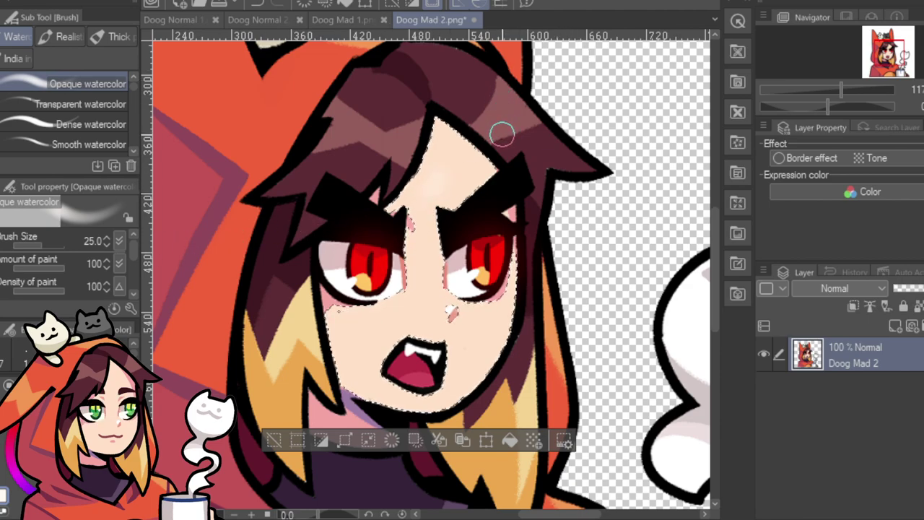
{"action": "mouse_move", "coordinate": [449, 178]}
{"action": "left_mouse_down"}
{"action": "mouse_move", "coordinate": [413, 204]}
{"action": "mouse_move", "coordinate": [420, 232]}
{"action": "mouse_move", "coordinate": [449, 223]}
{"action": "mouse_move", "coordinate": [434, 297]}
{"action": "mouse_move", "coordinate": [444, 330]}
{"action": "left_mouse_up"}
{"action": "mouse_move", "coordinate": [473, 296]}
{"action": "left_mouse_down"}
{"action": "mouse_move", "coordinate": [498, 351]}
{"action": "mouse_move", "coordinate": [393, 405]}
{"action": "mouse_move", "coordinate": [340, 308]}
{"action": "left_mouse_up"}
{"action": "mouse_move", "coordinate": [363, 351]}
{"action": "left_mouse_down"}
{"action": "mouse_move", "coordinate": [393, 317]}
{"action": "mouse_move", "coordinate": [436, 324]}
{"action": "left_mouse_up"}
{"action": "mouse_move", "coordinate": [412, 200]}
{"action": "left_mouse_down"}
{"action": "mouse_move", "coordinate": [414, 177]}
{"action": "mouse_move", "coordinate": [439, 98]}
{"action": "mouse_move", "coordinate": [445, 132]}
{"action": "mouse_move", "coordinate": [470, 135]}
{"action": "mouse_move", "coordinate": [472, 191]}
{"action": "mouse_move", "coordinate": [495, 169]}
{"action": "left_mouse_up"}
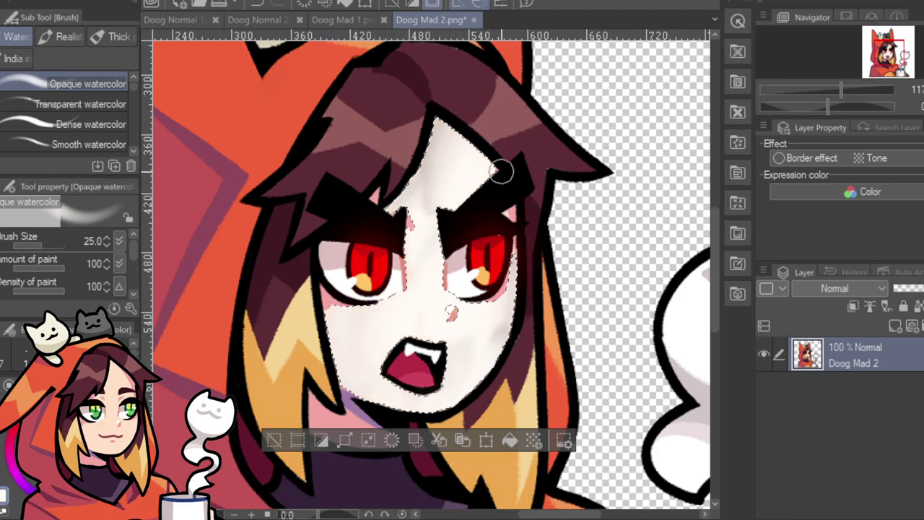
{"action": "left_click", "coordinate": [275, 440]}
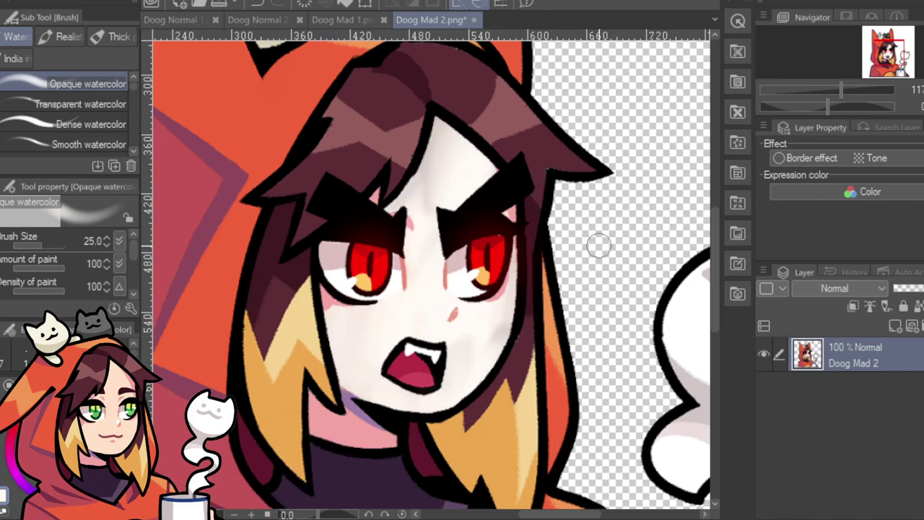
Paint small white fangs in the grey cat's open mouth with the Dense watercolor brush at size 2.2.
{"action": "mouse_move", "coordinate": [841, 90]}
{"action": "left_mouse_down"}
{"action": "mouse_move", "coordinate": [820, 90]}
{"action": "mouse_move", "coordinate": [836, 85]}
{"action": "left_mouse_up"}
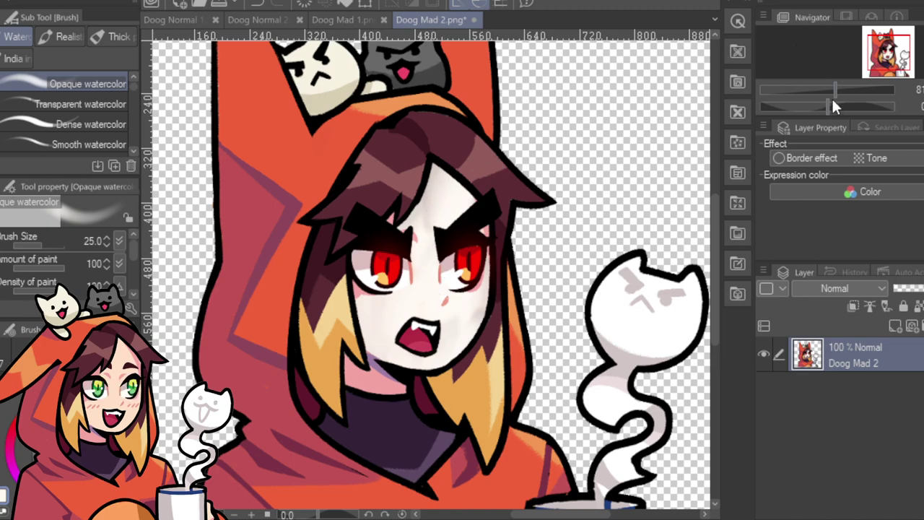
{"action": "left_click_drag", "start_coordinate": [836, 90], "coordinate": [842, 88]}
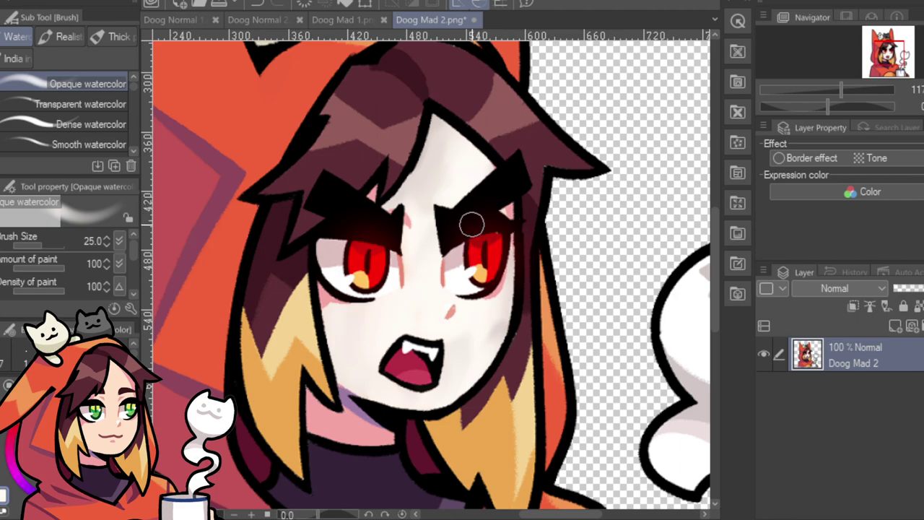
{"action": "left_click_drag", "start_coordinate": [840, 93], "coordinate": [833, 93]}
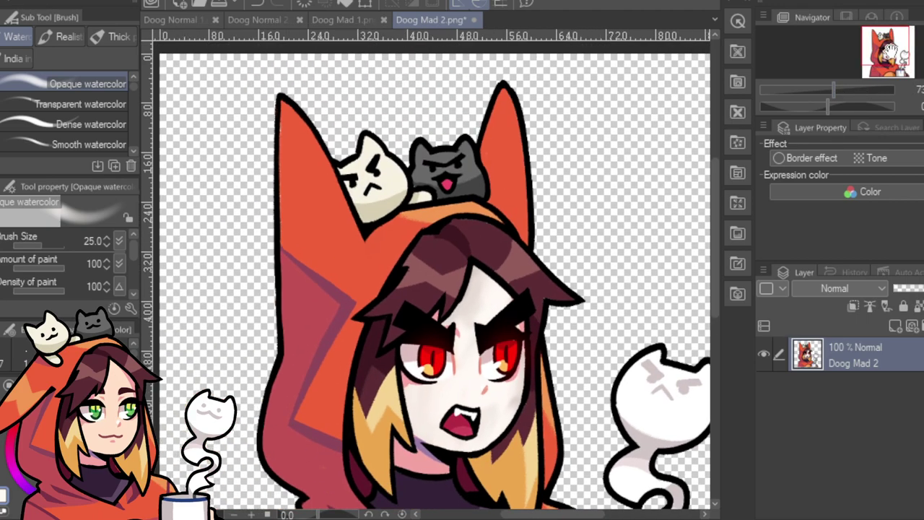
{"action": "left_click_drag", "start_coordinate": [891, 50], "coordinate": [888, 47]}
{"action": "left_click_drag", "start_coordinate": [840, 86], "coordinate": [850, 88]}
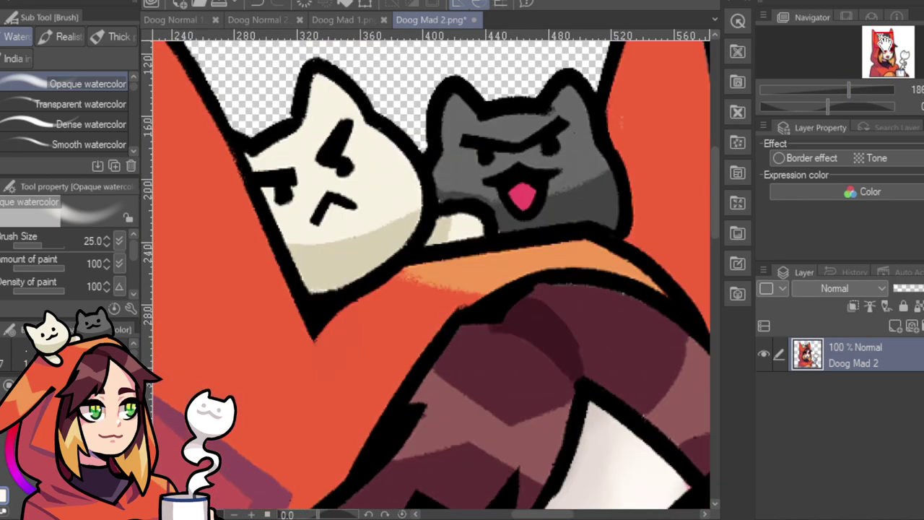
{"action": "left_click_drag", "start_coordinate": [885, 42], "coordinate": [886, 41]}
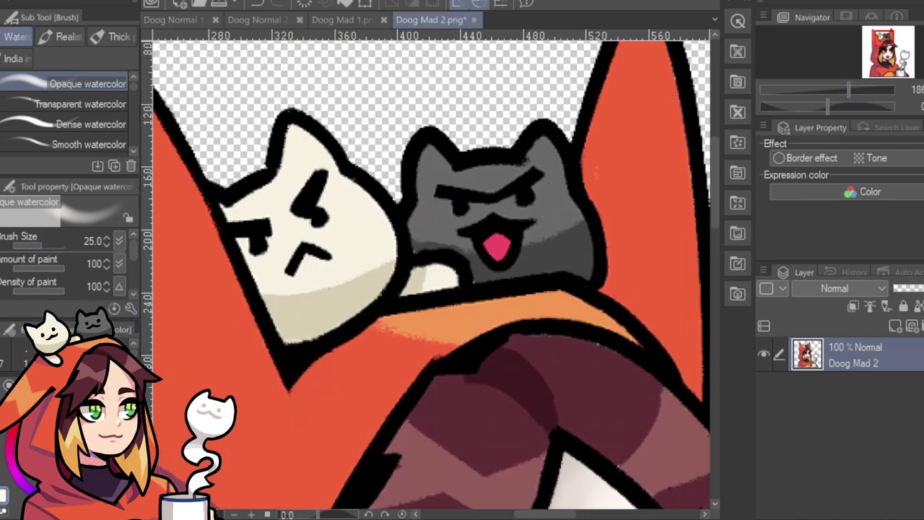
{"action": "left_click", "coordinate": [73, 123]}
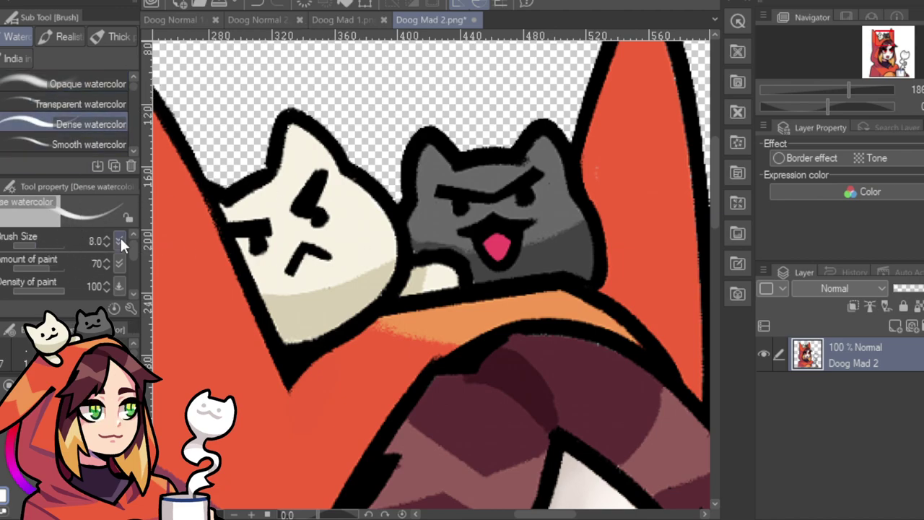
{"action": "left_click_drag", "start_coordinate": [30, 244], "coordinate": [22, 244]}
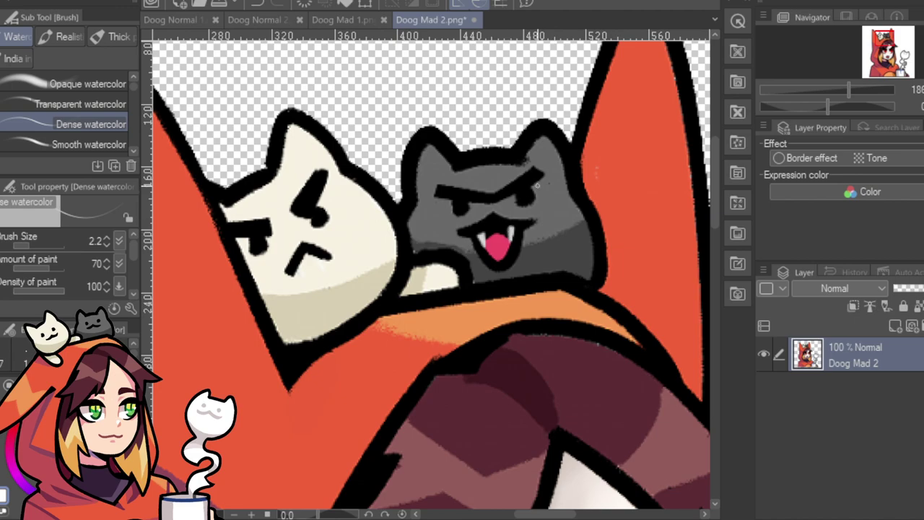
{"action": "left_click_drag", "start_coordinate": [826, 86], "coordinate": [875, 68]}
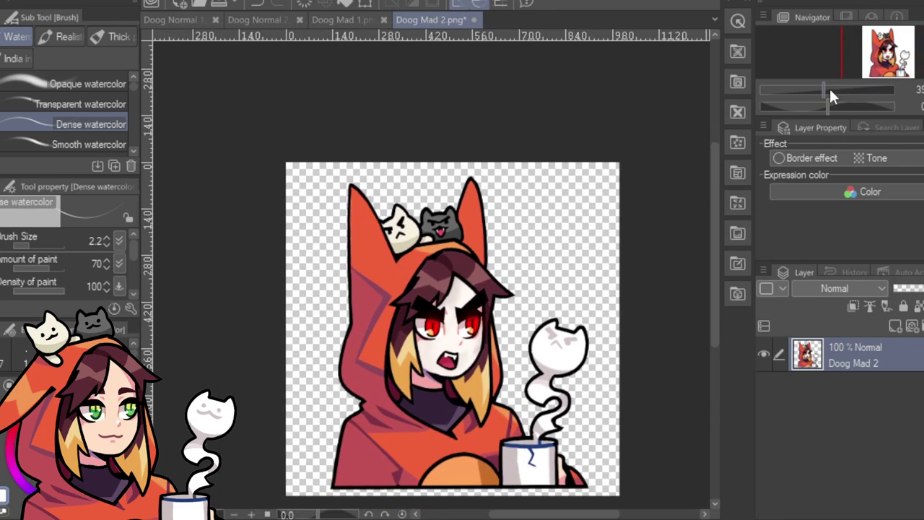
Pick the red of the character's eyes as the drawing colour for the Dense watercolor brush.
{"action": "left_click_drag", "start_coordinate": [833, 91], "coordinate": [835, 90]}
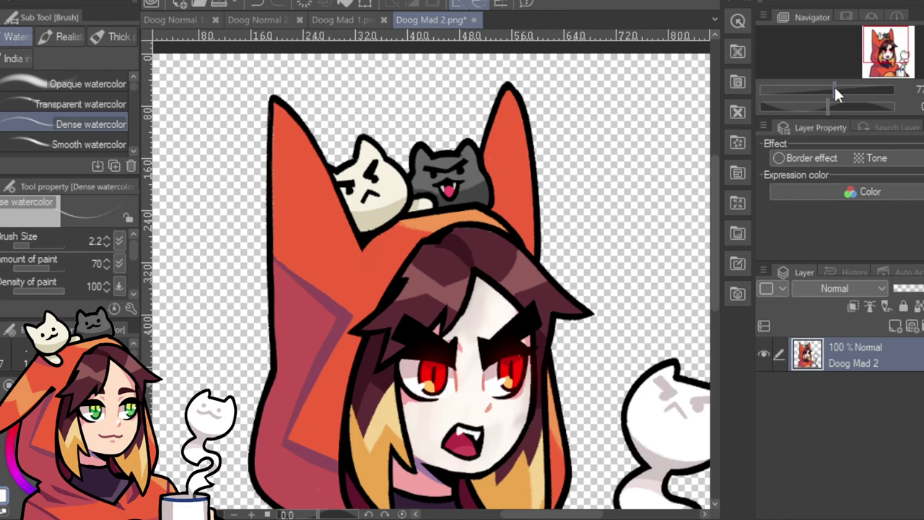
{"action": "mouse_move", "coordinate": [884, 46]}
{"action": "left_mouse_down"}
{"action": "mouse_move", "coordinate": [885, 65]}
{"action": "mouse_move", "coordinate": [842, 89]}
{"action": "mouse_move", "coordinate": [892, 59]}
{"action": "mouse_move", "coordinate": [902, 75]}
{"action": "mouse_move", "coordinate": [889, 55]}
{"action": "left_mouse_up"}
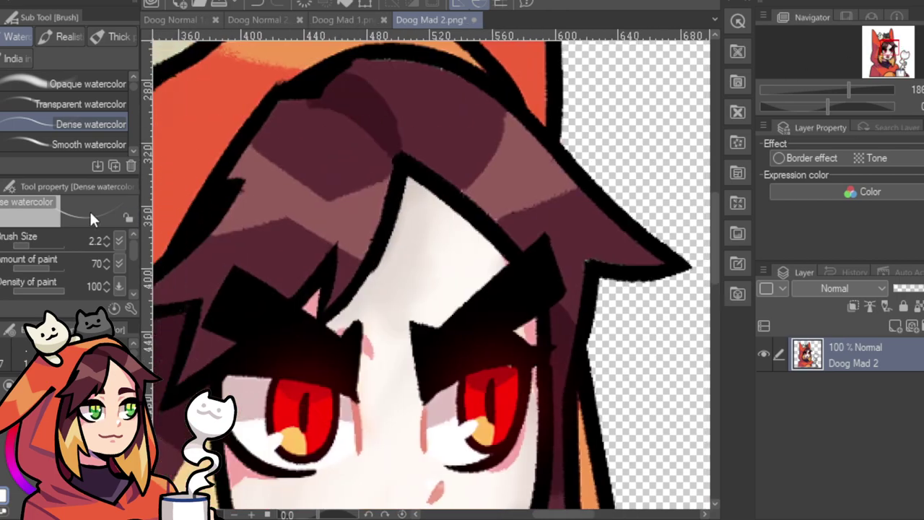
{"action": "key", "text": "i"}
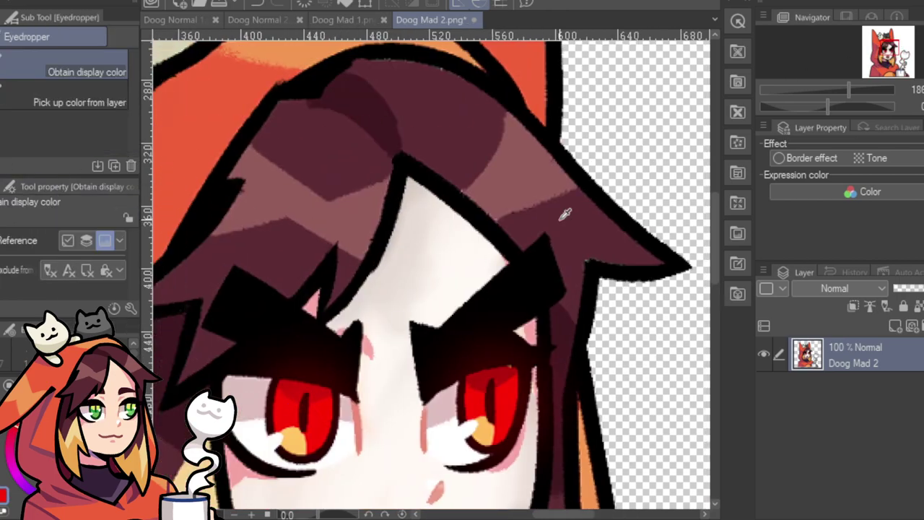
{"action": "left_click_drag", "start_coordinate": [900, 60], "coordinate": [902, 74]}
{"action": "key", "text": "b"}
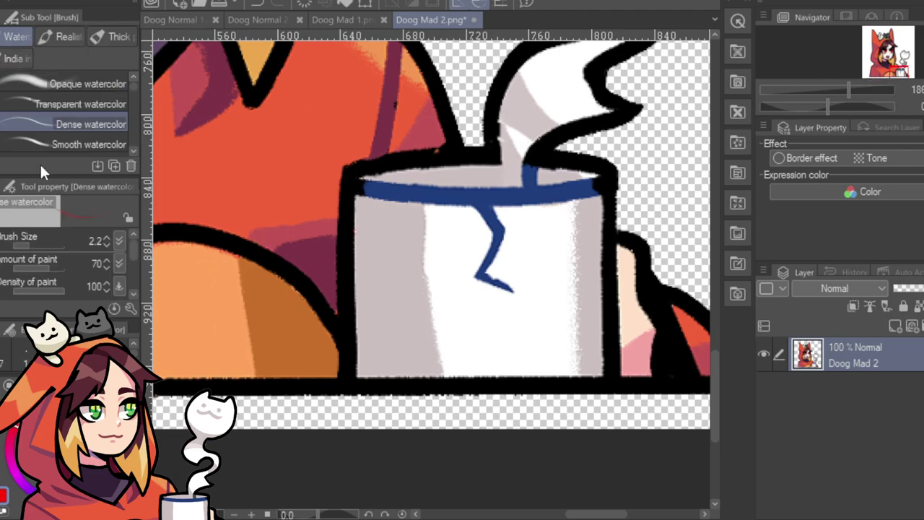
Try drawing a red V-shaped mark on the mug's shaded side with the Dense watercolor brush at size 3.6.
{"action": "mouse_move", "coordinate": [353, 284]}
{"action": "left_mouse_down"}
{"action": "mouse_move", "coordinate": [412, 278]}
{"action": "mouse_move", "coordinate": [396, 316]}
{"action": "left_mouse_up"}
{"action": "left_click_drag", "start_coordinate": [387, 273], "coordinate": [398, 314]}
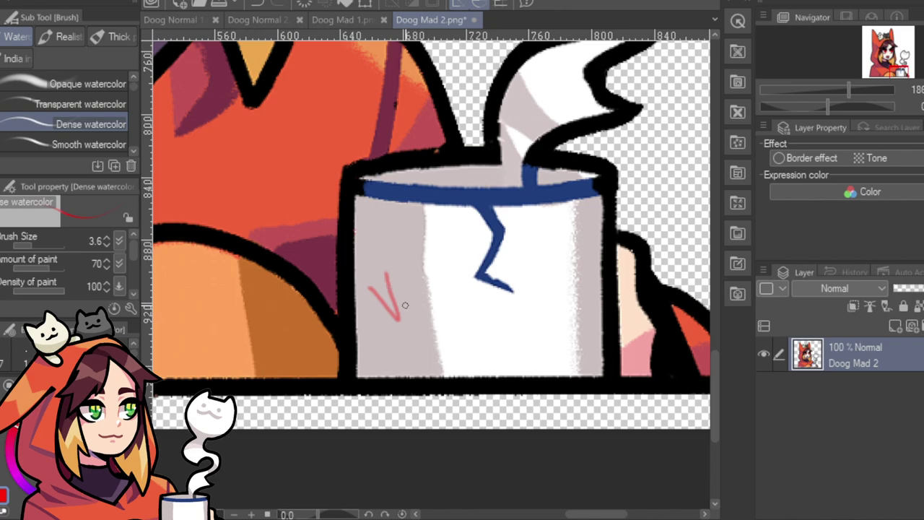
{"action": "key", "text": "ctrl+z"}
{"action": "key", "text": "ctrl+z"}
Raise the Dense watercolor brush density to 100 and try more red strokes on the mug.
{"action": "left_click_drag", "start_coordinate": [133, 248], "coordinate": [132, 274]}
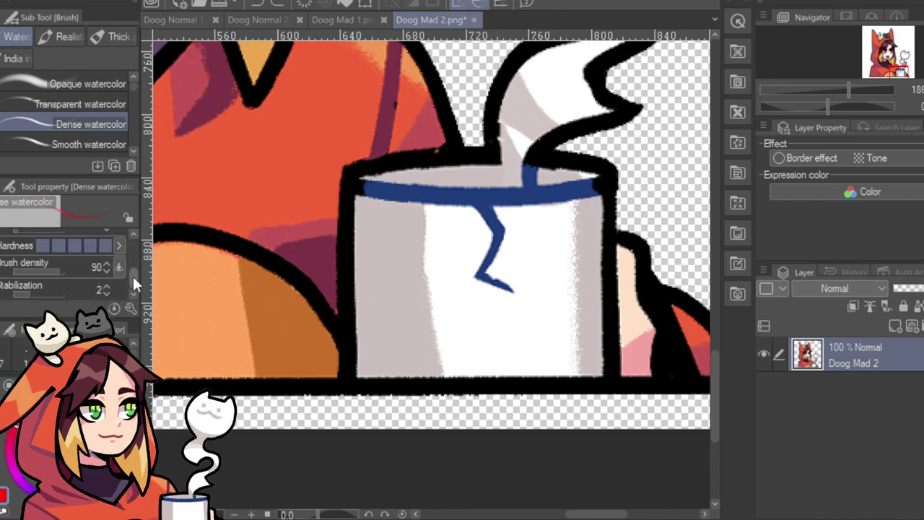
{"action": "left_click_drag", "start_coordinate": [61, 267], "coordinate": [72, 267]}
{"action": "left_click_drag", "start_coordinate": [370, 299], "coordinate": [389, 269]}
{"action": "mouse_move", "coordinate": [445, 276]}
{"action": "left_mouse_down"}
{"action": "mouse_move", "coordinate": [452, 318]}
{"action": "mouse_move", "coordinate": [471, 292]}
{"action": "left_mouse_up"}
{"action": "key", "text": "ctrl+z"}
{"action": "key", "text": "ctrl+z"}
Switch to the Color change brush, set its size to 5.8 and try a red stroke on the mug's shaded side.
{"action": "mouse_move", "coordinate": [133, 280]}
{"action": "left_mouse_down"}
{"action": "mouse_move", "coordinate": [131, 233]}
{"action": "mouse_move", "coordinate": [131, 285]}
{"action": "left_mouse_up"}
{"action": "scroll", "coordinate": [134, 86], "scroll_direction": "down", "scroll_amount": 3}
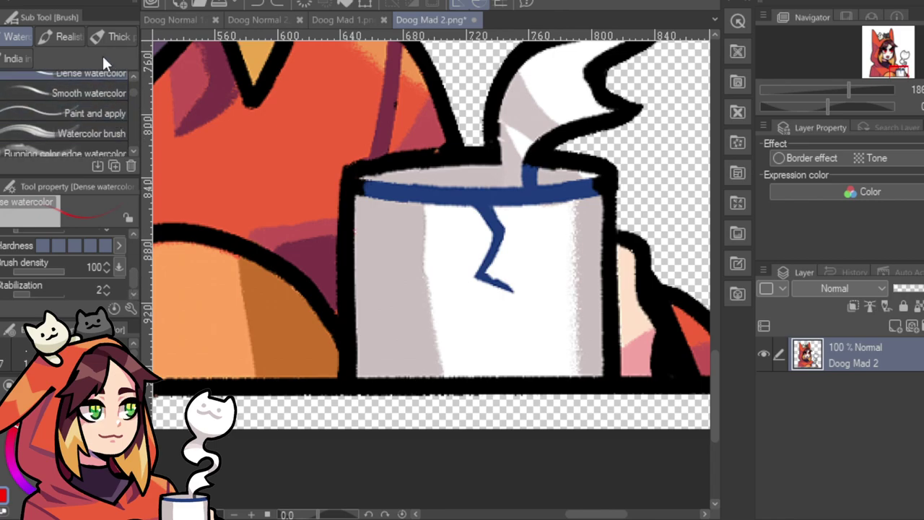
{"action": "left_click", "coordinate": [114, 37]}
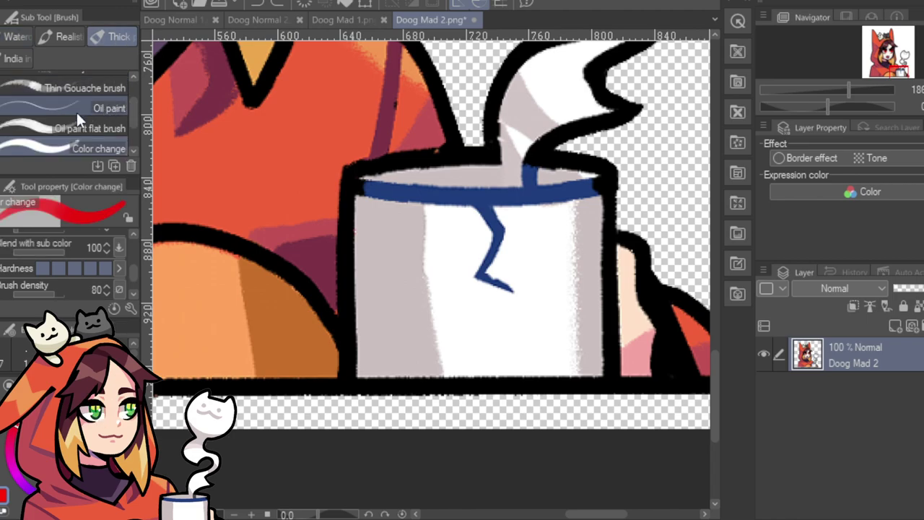
{"action": "scroll", "coordinate": [133, 270], "scroll_direction": "up", "scroll_amount": 2}
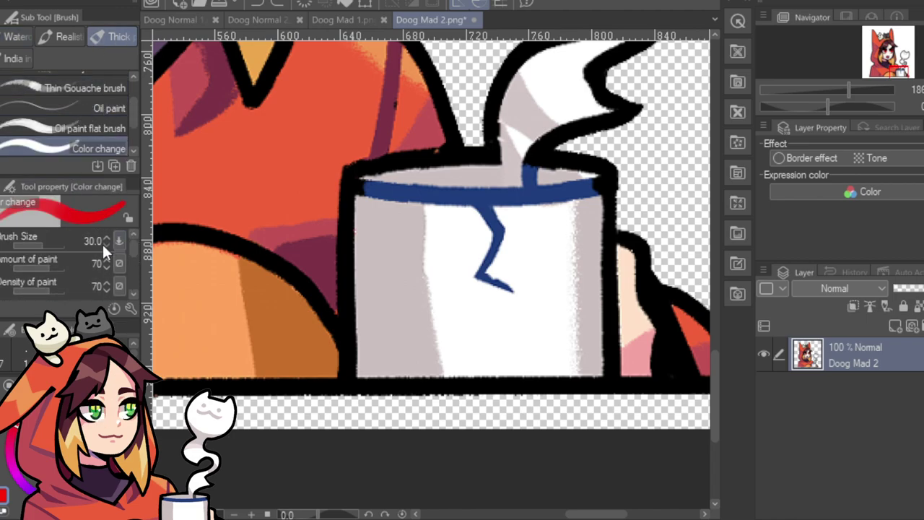
{"action": "left_click", "coordinate": [30, 242]}
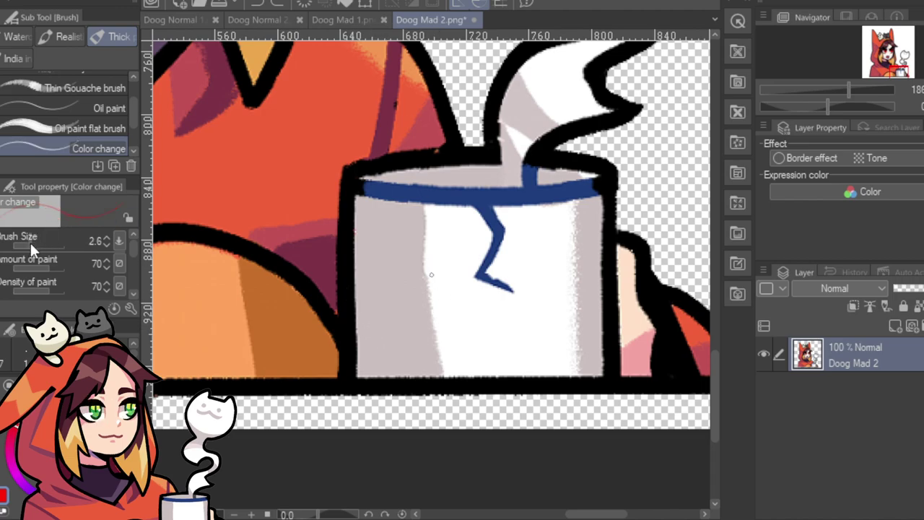
{"action": "left_click", "coordinate": [34, 242]}
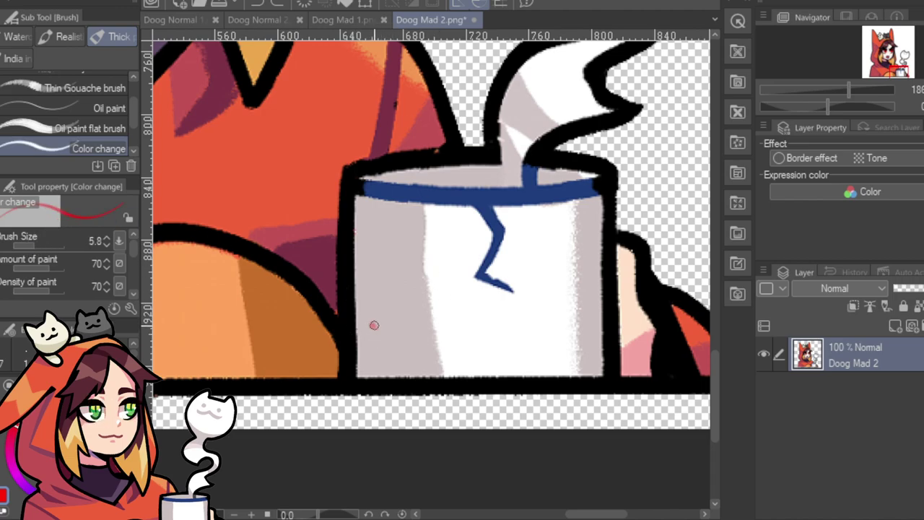
{"action": "left_click_drag", "start_coordinate": [371, 324], "coordinate": [393, 307]}
{"action": "key", "text": "ctrl+z"}
{"action": "scroll", "coordinate": [133, 247], "scroll_direction": "down", "scroll_amount": 2}
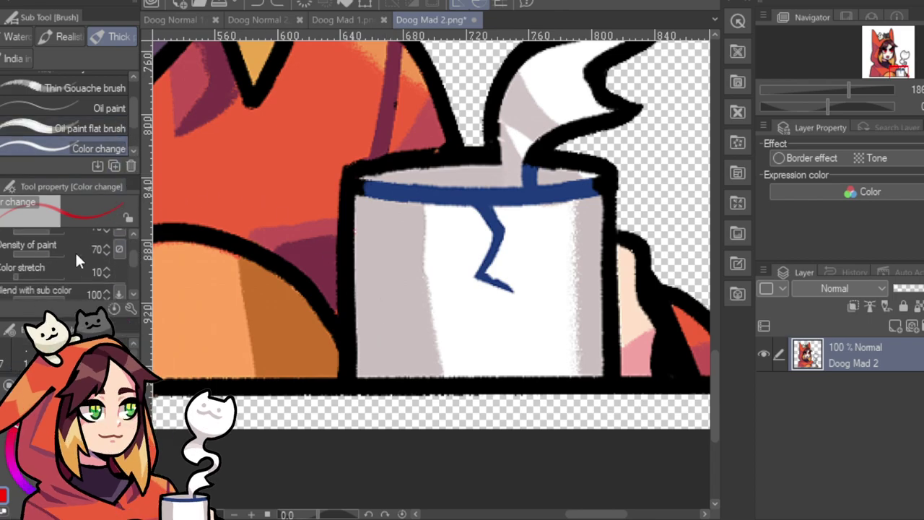
Try several red letter strokes across the front of the mug with the Color change brush, undoing each attempt.
{"action": "mouse_move", "coordinate": [132, 254]}
{"action": "left_mouse_down"}
{"action": "mouse_move", "coordinate": [130, 284]}
{"action": "mouse_move", "coordinate": [134, 250]}
{"action": "left_mouse_up"}
{"action": "mouse_move", "coordinate": [371, 312]}
{"action": "left_mouse_down"}
{"action": "mouse_move", "coordinate": [397, 321]}
{"action": "mouse_move", "coordinate": [388, 290]}
{"action": "left_mouse_up"}
{"action": "mouse_move", "coordinate": [405, 330]}
{"action": "left_mouse_down"}
{"action": "mouse_move", "coordinate": [404, 285]}
{"action": "mouse_move", "coordinate": [432, 302]}
{"action": "left_mouse_up"}
{"action": "mouse_move", "coordinate": [436, 318]}
{"action": "left_mouse_down"}
{"action": "mouse_move", "coordinate": [428, 284]}
{"action": "mouse_move", "coordinate": [445, 273]}
{"action": "mouse_move", "coordinate": [477, 300]}
{"action": "left_mouse_up"}
{"action": "key", "text": "ctrl+z"}
{"action": "key", "text": "ctrl+z"}
{"action": "key", "text": "ctrl+z"}
{"action": "key", "text": "ctrl+z"}
{"action": "key", "text": "ctrl+z"}
{"action": "key", "text": "ctrl+z"}
{"action": "key", "text": "ctrl+z"}
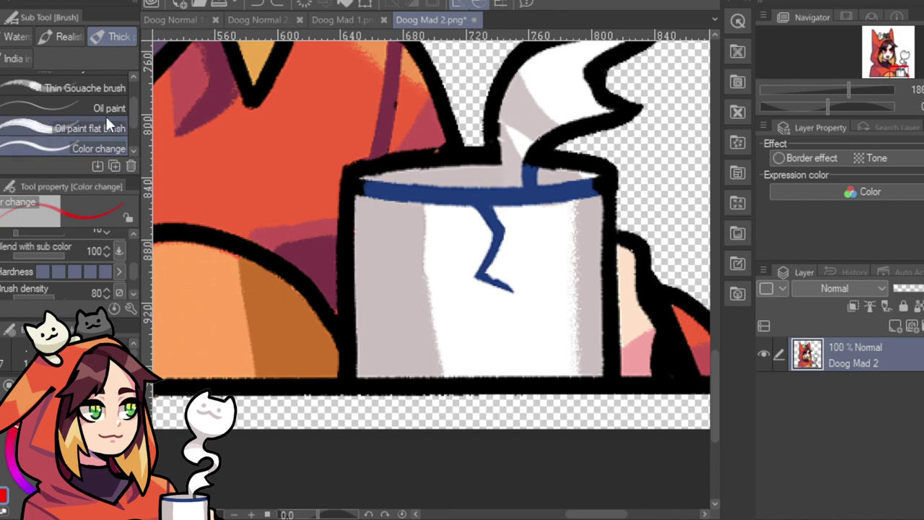
Raise the Color change brush's density of paint and color stretch to 100 and try a red V on the mug.
{"action": "scroll", "coordinate": [131, 106], "scroll_direction": "down", "scroll_amount": 1}
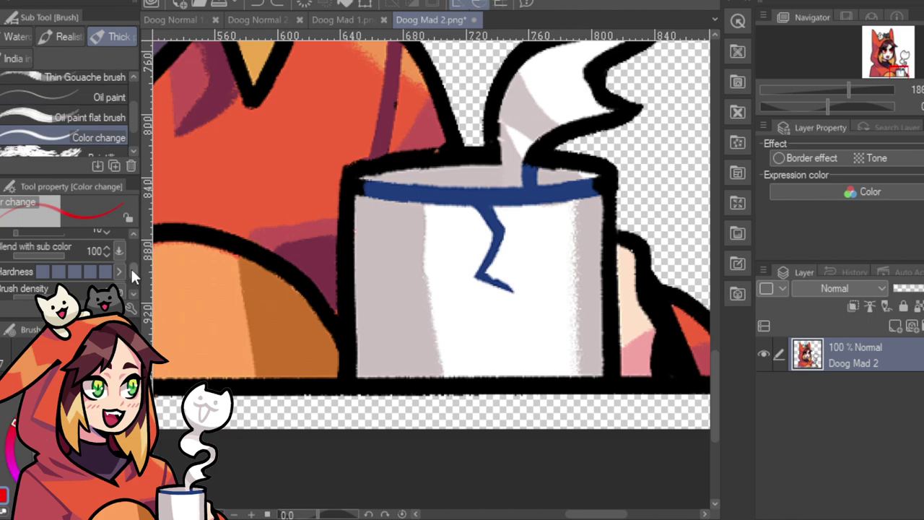
{"action": "scroll", "coordinate": [130, 267], "scroll_direction": "down", "scroll_amount": 2}
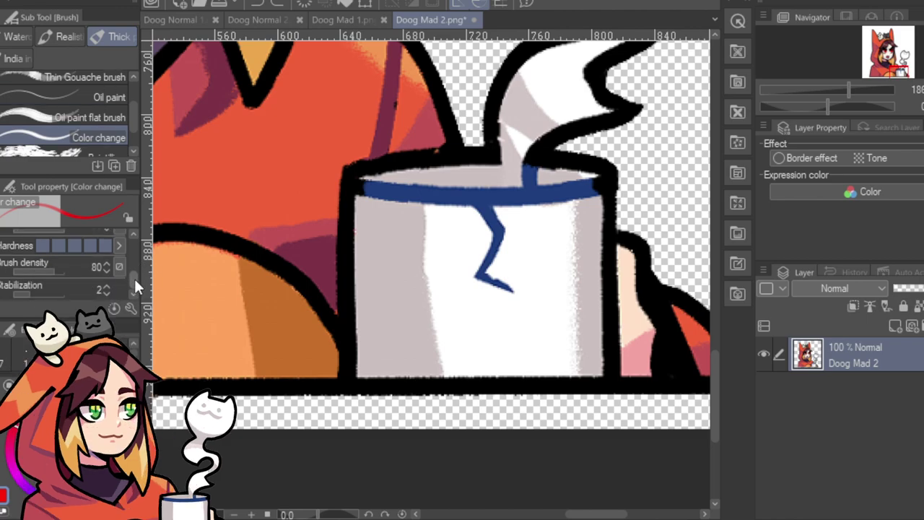
{"action": "left_click", "coordinate": [61, 265]}
{"action": "scroll", "coordinate": [136, 275], "scroll_direction": "down", "scroll_amount": 5}
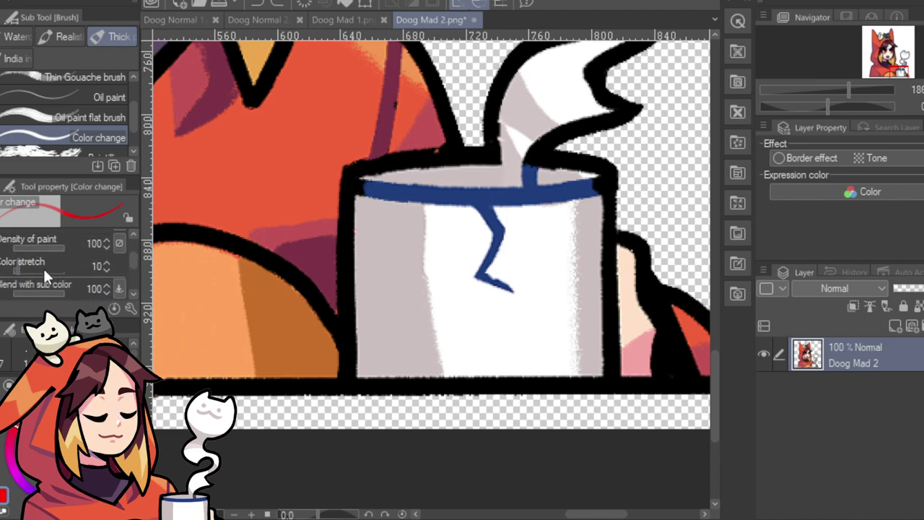
{"action": "left_click_drag", "start_coordinate": [366, 315], "coordinate": [387, 293]}
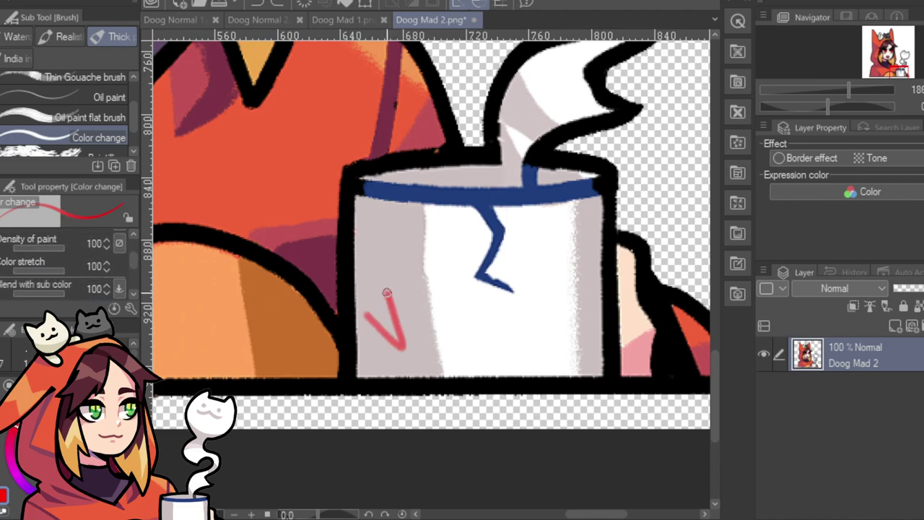
{"action": "key", "text": "ctrl+z"}
Switch to the Real G-Pen, test a thick red V on the mug and set the brush size to 3.0.
{"action": "key", "text": "p"}
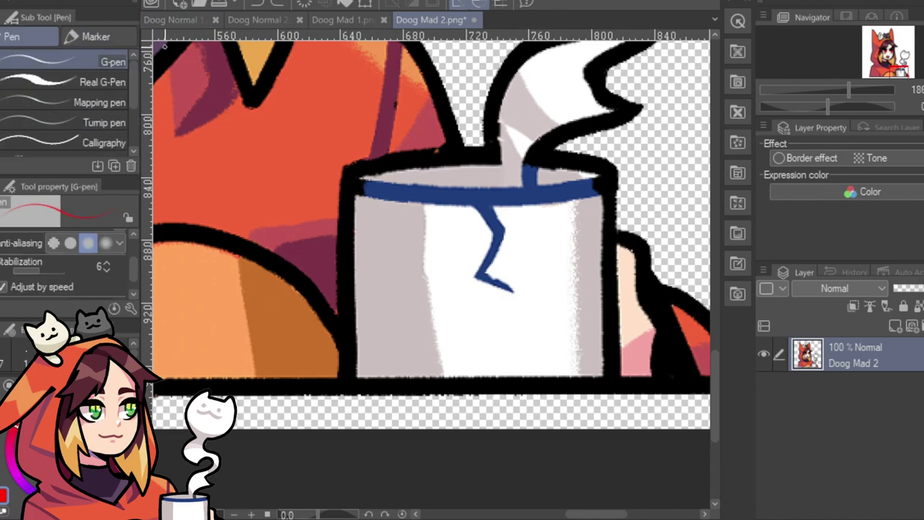
{"action": "left_click", "coordinate": [107, 79]}
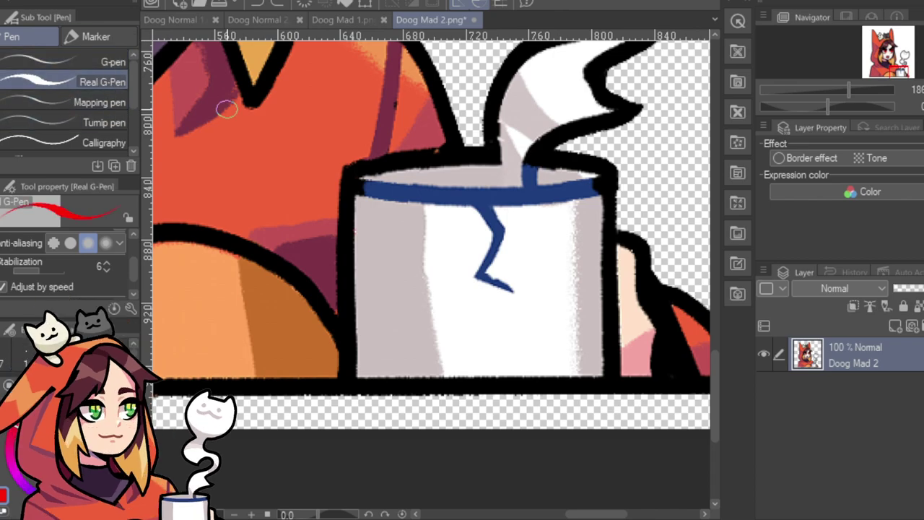
{"action": "left_click_drag", "start_coordinate": [368, 311], "coordinate": [406, 286]}
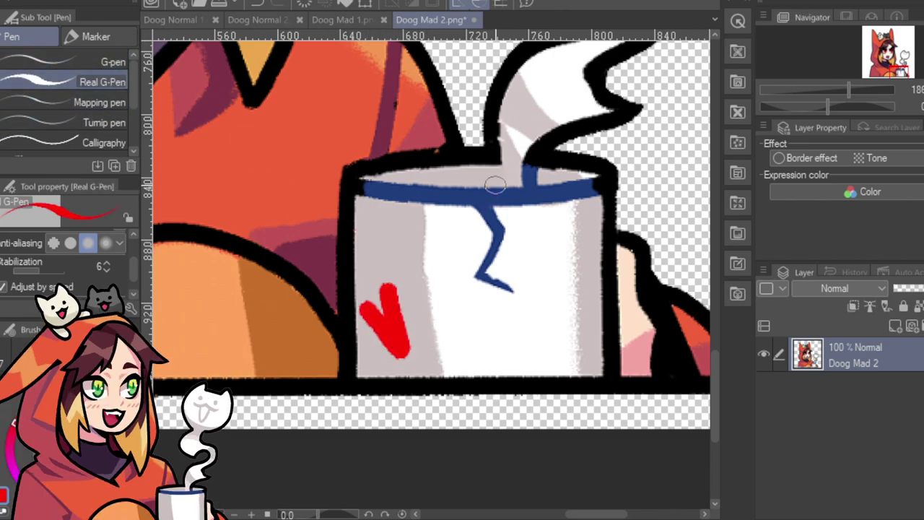
{"action": "key", "text": "ctrl+z"}
{"action": "scroll", "coordinate": [127, 239], "scroll_direction": "up", "scroll_amount": 3}
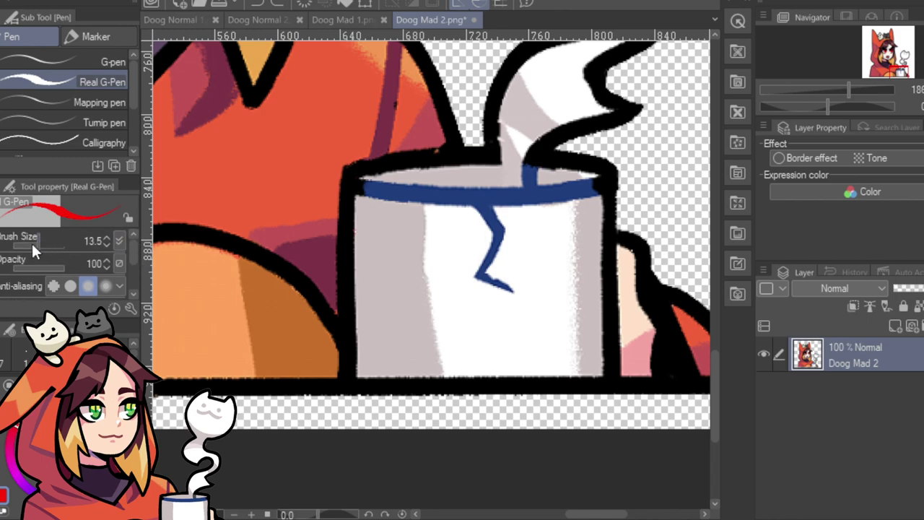
{"action": "left_click", "coordinate": [32, 243]}
Hand-letter VAMPIRES R KEWL in red diagonally across the front of the mug with the Real G-Pen.
{"action": "mouse_move", "coordinate": [366, 306]}
{"action": "left_mouse_down"}
{"action": "mouse_move", "coordinate": [399, 302]}
{"action": "mouse_move", "coordinate": [429, 315]}
{"action": "mouse_move", "coordinate": [438, 273]}
{"action": "mouse_move", "coordinate": [463, 298]}
{"action": "mouse_move", "coordinate": [470, 255]}
{"action": "mouse_move", "coordinate": [467, 279]}
{"action": "left_mouse_up"}
{"action": "mouse_move", "coordinate": [489, 240]}
{"action": "left_mouse_down"}
{"action": "mouse_move", "coordinate": [482, 254]}
{"action": "mouse_move", "coordinate": [497, 273]}
{"action": "mouse_move", "coordinate": [490, 241]}
{"action": "left_mouse_up"}
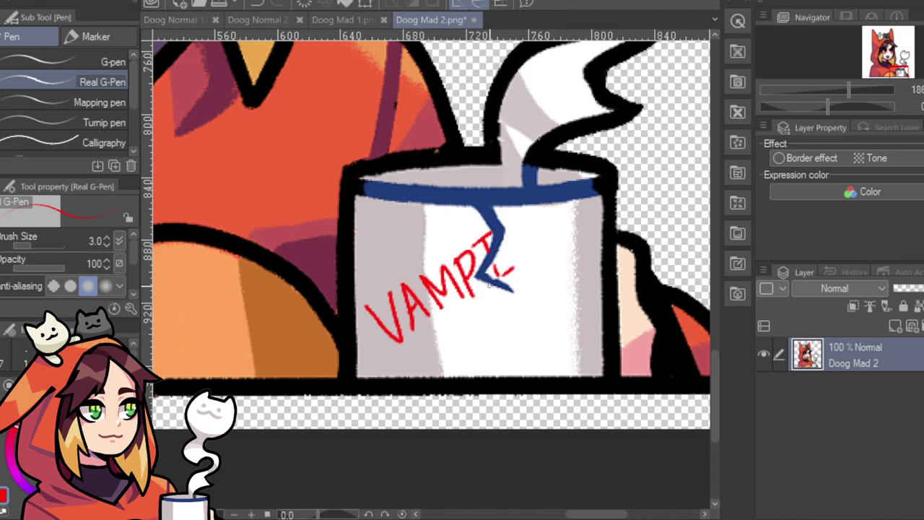
{"action": "mouse_move", "coordinate": [519, 242]}
{"action": "left_mouse_down"}
{"action": "mouse_move", "coordinate": [522, 269]}
{"action": "mouse_move", "coordinate": [521, 250]}
{"action": "mouse_move", "coordinate": [563, 247]}
{"action": "mouse_move", "coordinate": [560, 235]}
{"action": "left_mouse_up"}
{"action": "mouse_move", "coordinate": [546, 226]}
{"action": "left_mouse_down"}
{"action": "mouse_move", "coordinate": [562, 221]}
{"action": "mouse_move", "coordinate": [567, 244]}
{"action": "left_mouse_up"}
{"action": "mouse_move", "coordinate": [483, 300]}
{"action": "left_mouse_down"}
{"action": "mouse_move", "coordinate": [479, 327]}
{"action": "mouse_move", "coordinate": [494, 310]}
{"action": "left_mouse_up"}
{"action": "left_click_drag", "start_coordinate": [494, 309], "coordinate": [523, 314]}
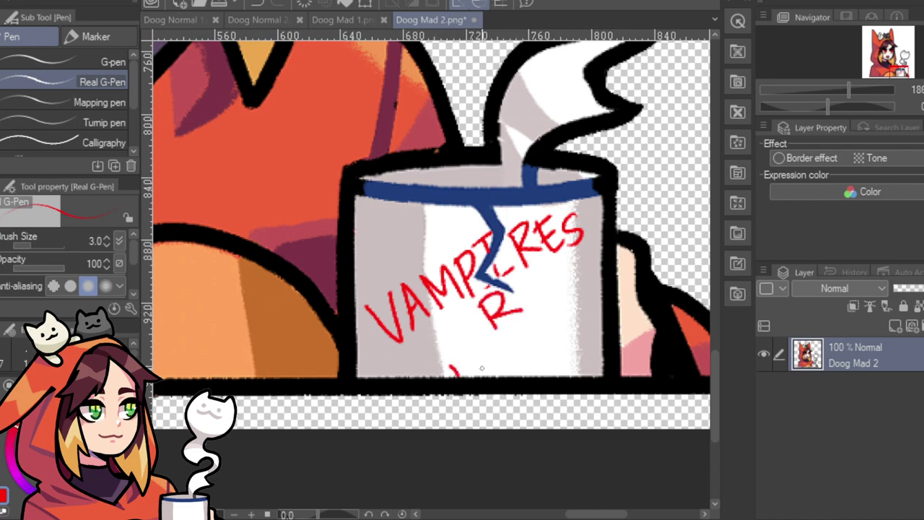
{"action": "mouse_move", "coordinate": [489, 357]}
{"action": "left_mouse_down"}
{"action": "mouse_move", "coordinate": [483, 377]}
{"action": "mouse_move", "coordinate": [498, 351]}
{"action": "left_mouse_up"}
{"action": "left_click_drag", "start_coordinate": [488, 366], "coordinate": [504, 372]}
{"action": "mouse_move", "coordinate": [514, 339]}
{"action": "left_mouse_down"}
{"action": "mouse_move", "coordinate": [532, 361]}
{"action": "mouse_move", "coordinate": [547, 346]}
{"action": "mouse_move", "coordinate": [550, 315]}
{"action": "mouse_move", "coordinate": [583, 336]}
{"action": "left_mouse_up"}
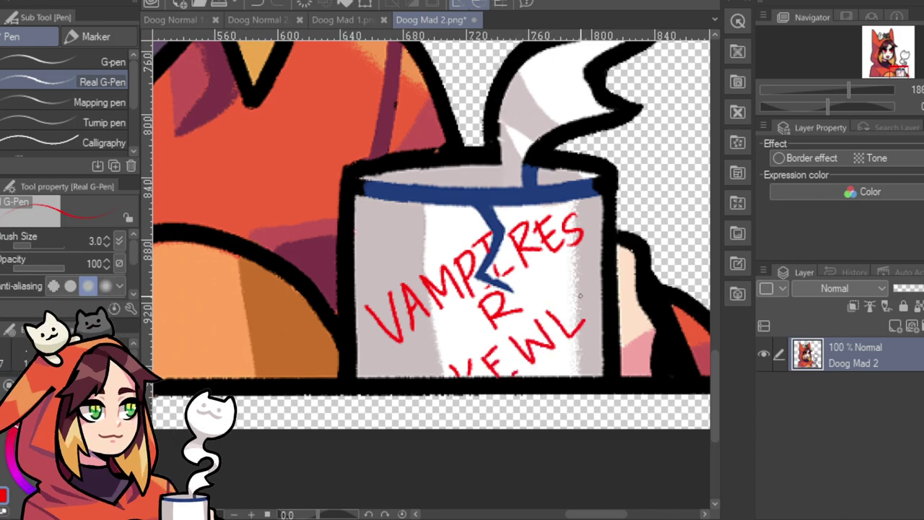
Review the lettered mug against the whole character and undo all of the red lettering.
{"action": "left_click", "coordinate": [825, 90]}
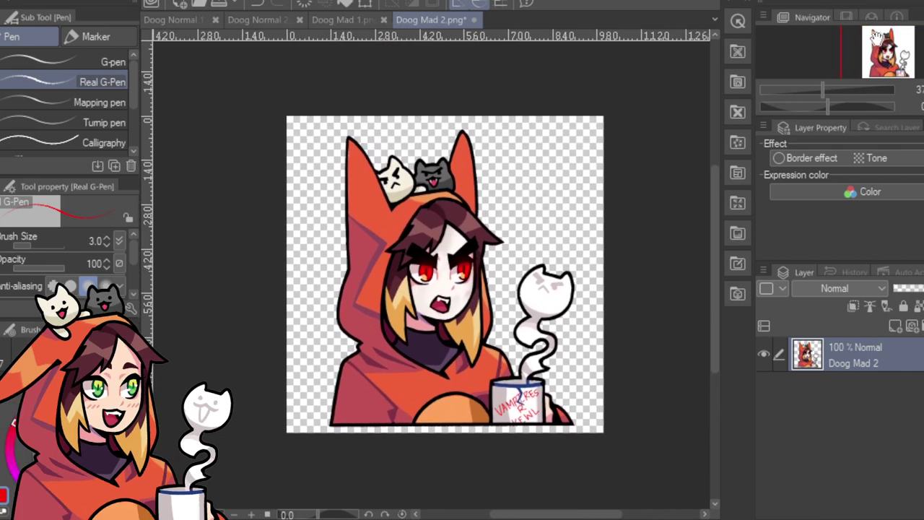
{"action": "left_click_drag", "start_coordinate": [823, 90], "coordinate": [830, 89]}
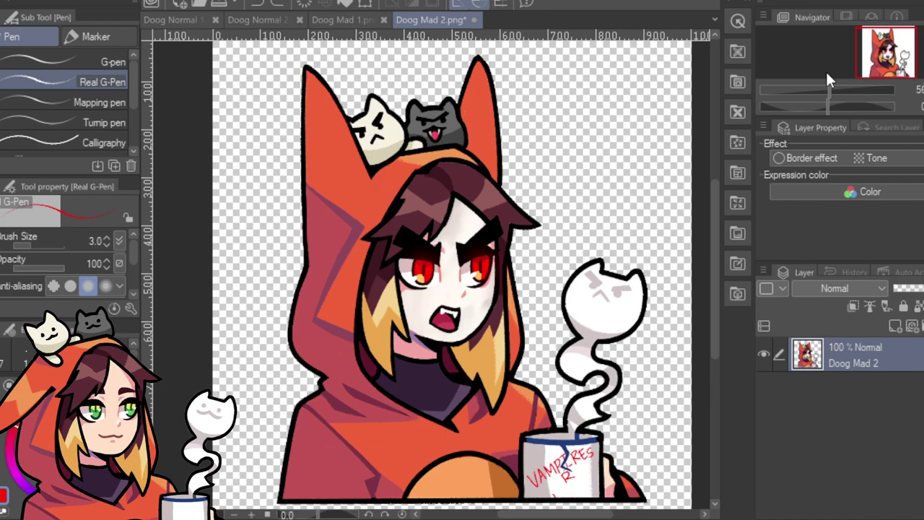
{"action": "key", "text": "ctrl+z"}
{"action": "key", "text": "ctrl+z"}
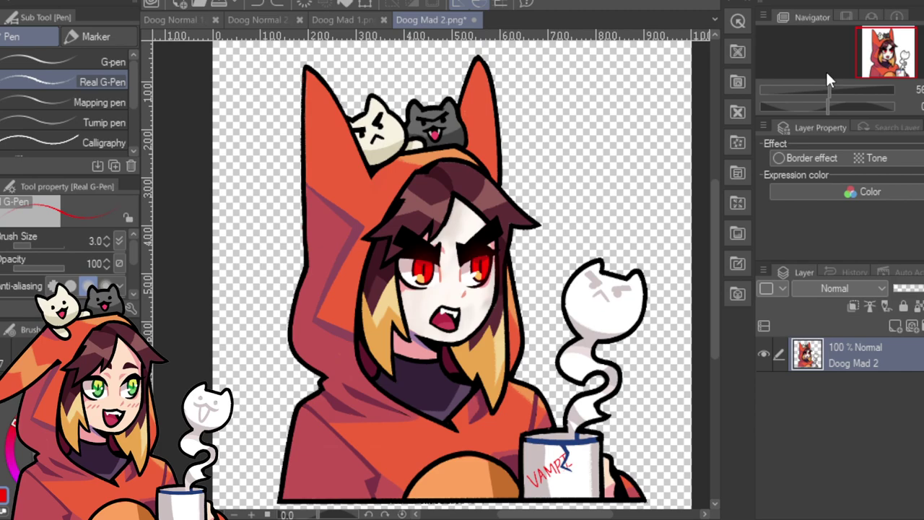
{"action": "key", "text": "ctrl+z"}
{"action": "key", "text": "ctrl+z"}
{"action": "key", "text": "ctrl+z"}
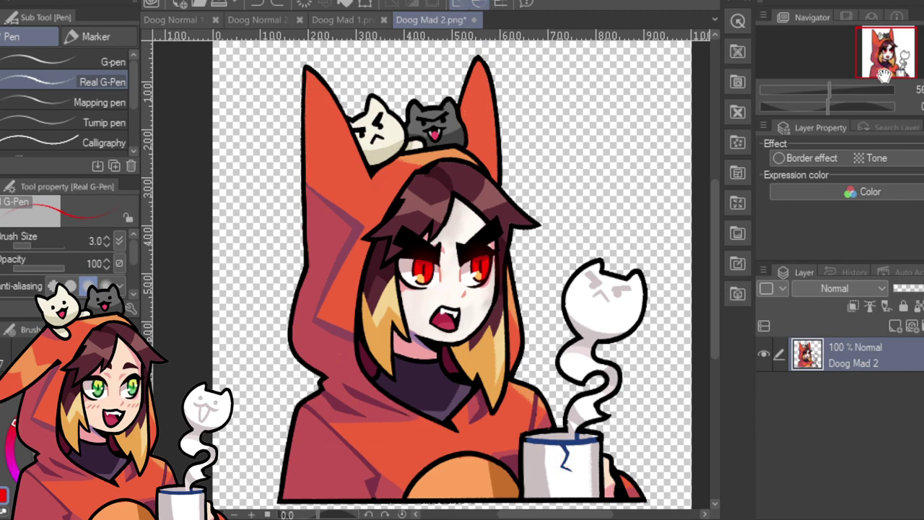
Paint a flat pool of red liquid inside the mug opening, just above the blue rim, with the Real G-Pen.
{"action": "left_click_drag", "start_coordinate": [841, 89], "coordinate": [843, 89]}
{"action": "left_click_drag", "start_coordinate": [888, 53], "coordinate": [900, 66]}
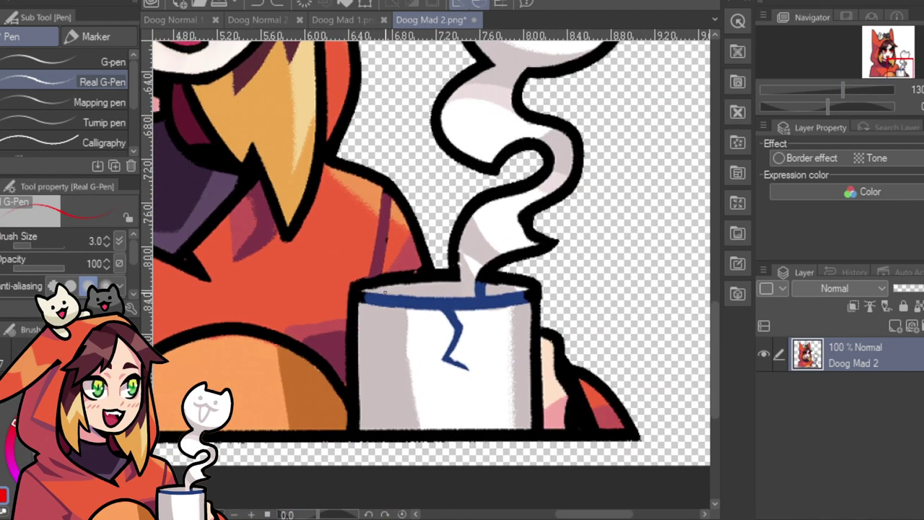
{"action": "left_click_drag", "start_coordinate": [386, 292], "coordinate": [410, 292]}
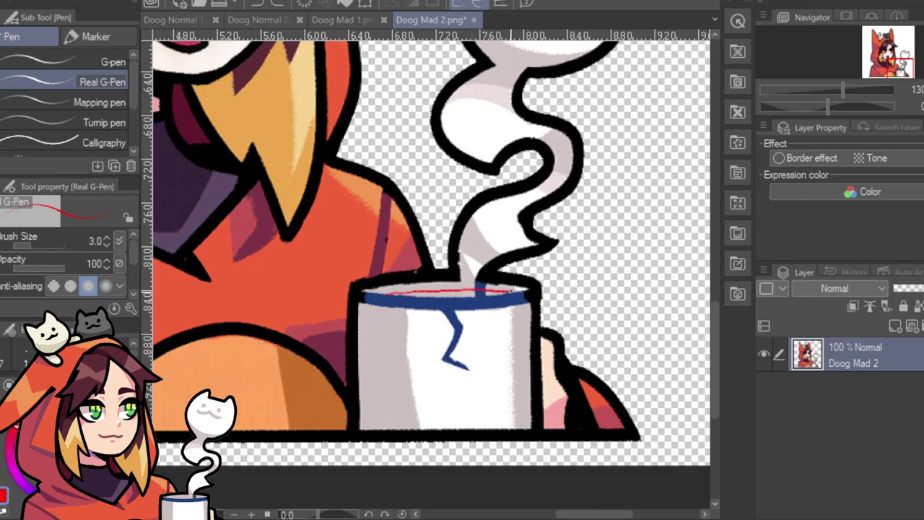
{"action": "mouse_move", "coordinate": [478, 294]}
{"action": "left_mouse_down"}
{"action": "mouse_move", "coordinate": [387, 293]}
{"action": "mouse_move", "coordinate": [433, 293]}
{"action": "left_mouse_up"}
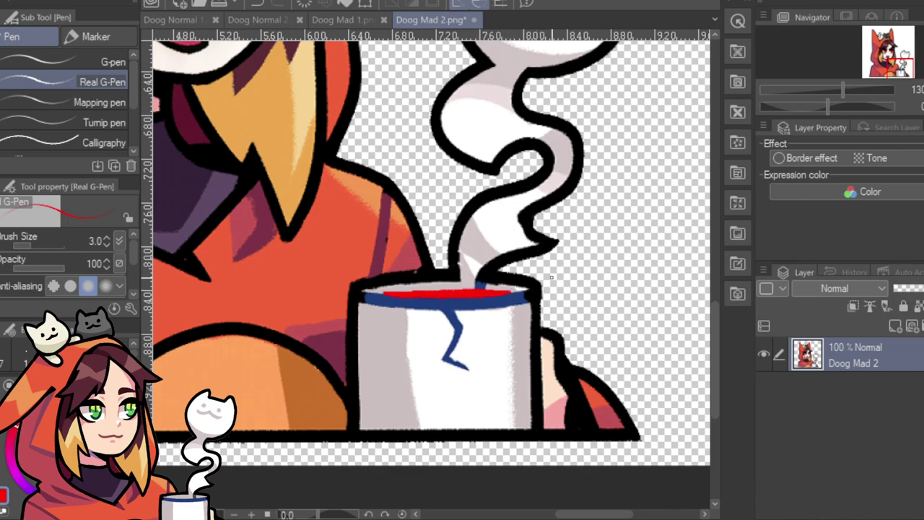
Try lengthening the character's two upper fangs in white with the Color change brush and the Real G-Pen.
{"action": "left_click_drag", "start_coordinate": [842, 90], "coordinate": [820, 103]}
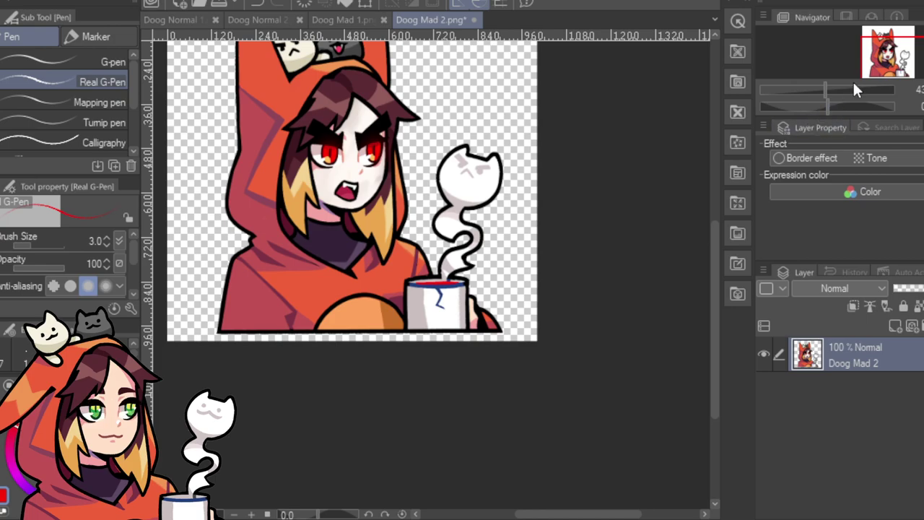
{"action": "left_click_drag", "start_coordinate": [821, 92], "coordinate": [856, 81]}
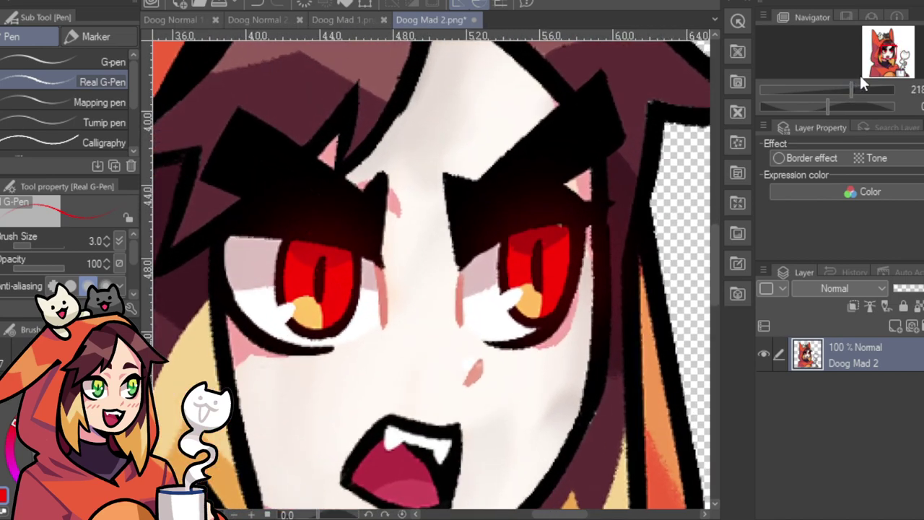
{"action": "left_click_drag", "start_coordinate": [888, 54], "coordinate": [890, 57]}
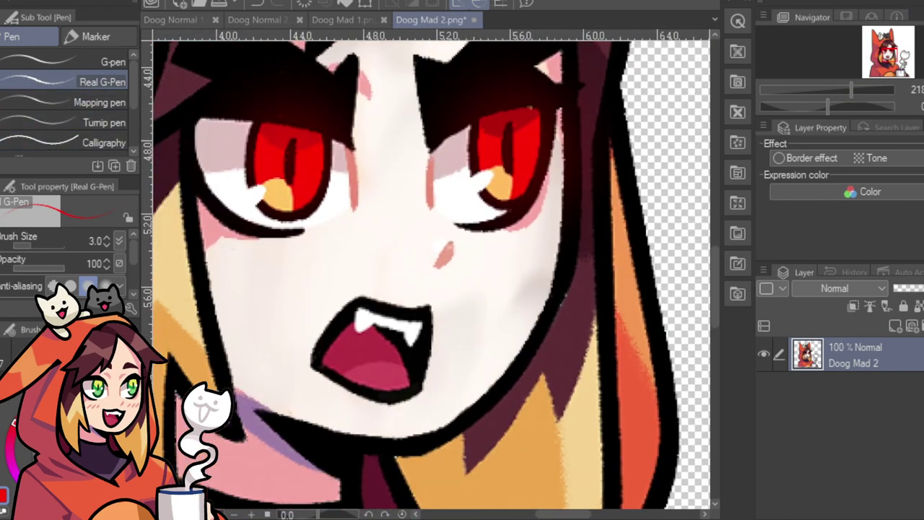
{"action": "key", "text": "i"}
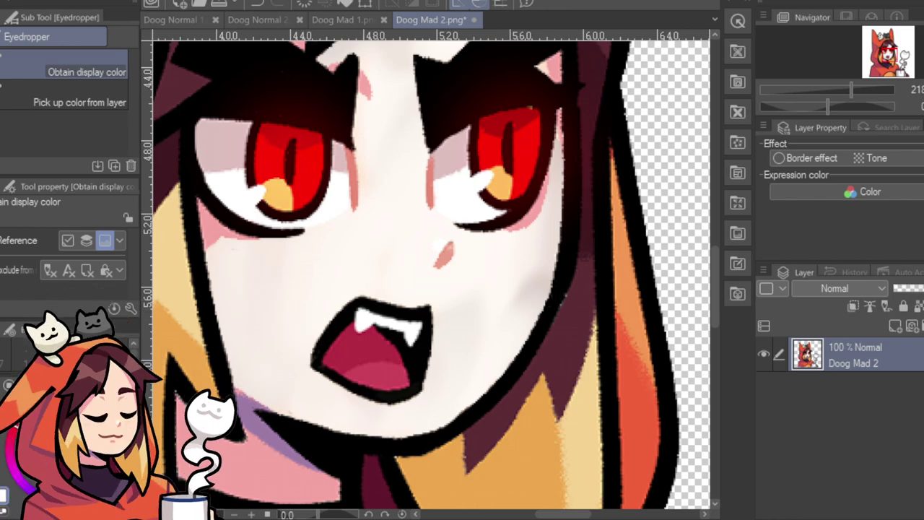
{"action": "key", "text": "b"}
{"action": "mouse_move", "coordinate": [356, 318]}
{"action": "left_mouse_down"}
{"action": "mouse_move", "coordinate": [361, 345]}
{"action": "mouse_move", "coordinate": [364, 330]}
{"action": "left_mouse_up"}
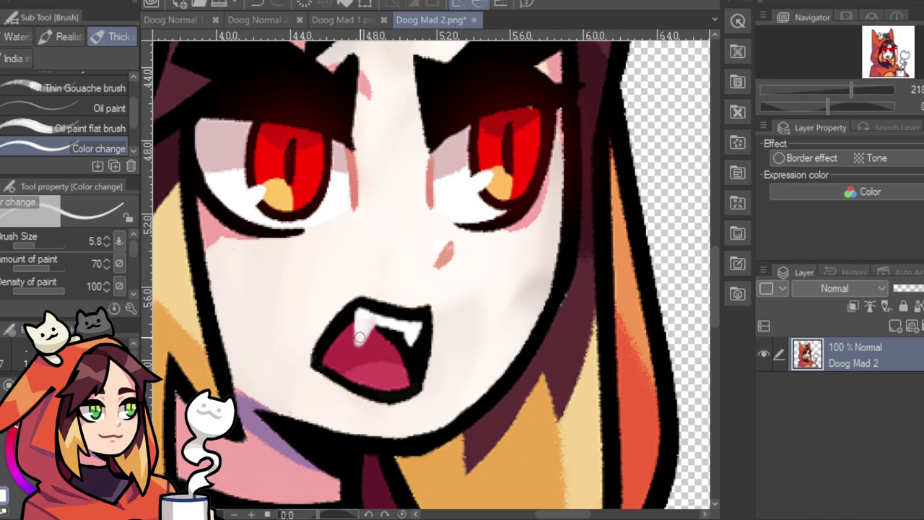
{"action": "mouse_move", "coordinate": [408, 325]}
{"action": "left_mouse_down"}
{"action": "mouse_move", "coordinate": [413, 352]}
{"action": "mouse_move", "coordinate": [401, 316]}
{"action": "mouse_move", "coordinate": [366, 316]}
{"action": "mouse_move", "coordinate": [395, 321]}
{"action": "left_mouse_up"}
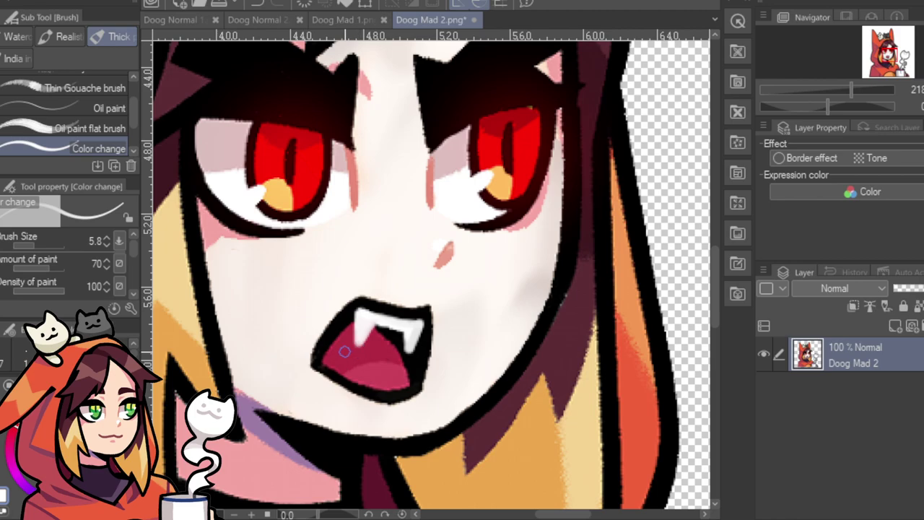
{"action": "key", "text": "p"}
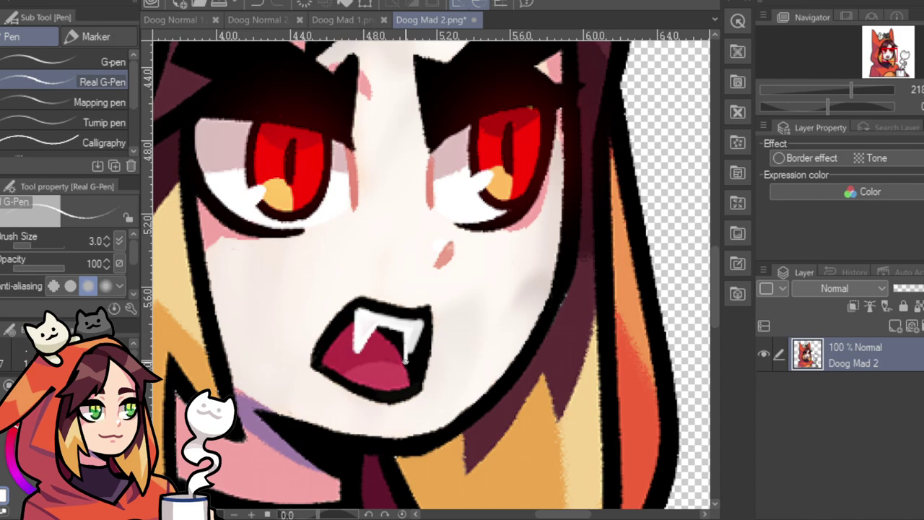
Pick the dark pink inside the character's open mouth as the drawing colour.
{"action": "mouse_move", "coordinate": [831, 85]}
{"action": "left_mouse_down"}
{"action": "mouse_move", "coordinate": [819, 87]}
{"action": "mouse_move", "coordinate": [830, 88]}
{"action": "left_mouse_up"}
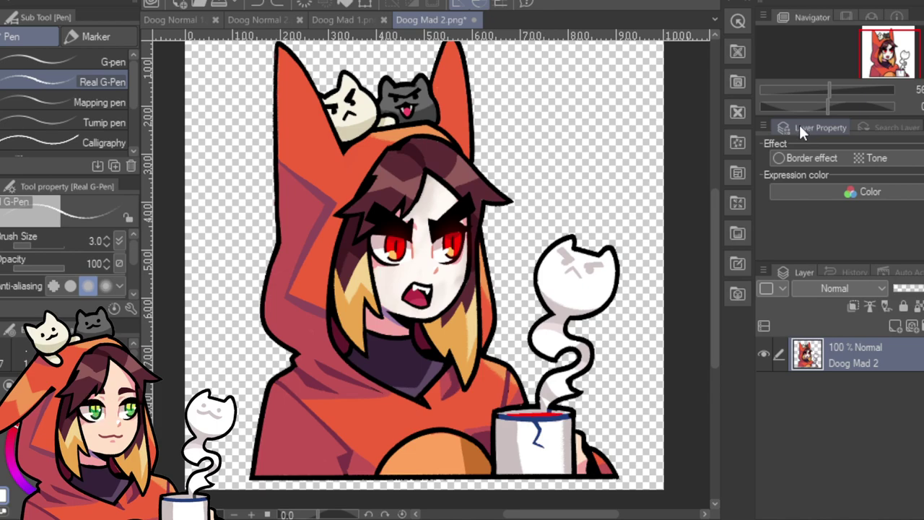
{"action": "left_click_drag", "start_coordinate": [829, 89], "coordinate": [852, 90]}
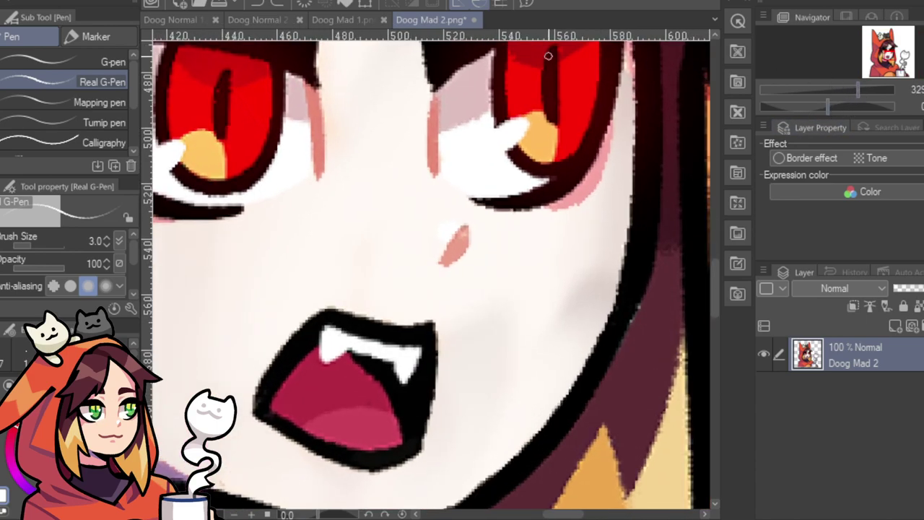
{"action": "left_click", "coordinate": [336, 376], "text": "alt"}
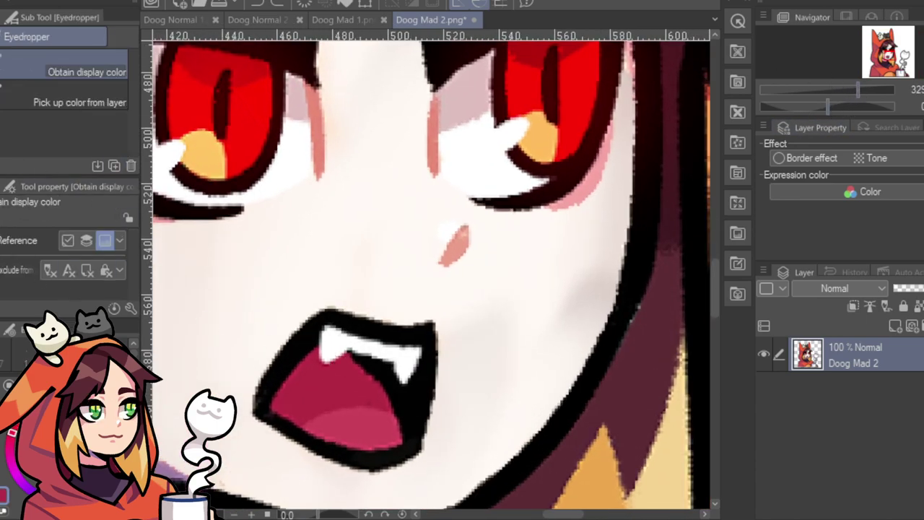
Cover the front-left upper fang with dark pink using the Color change brush and redraw the black line beneath it with the Real G-Pen.
{"action": "key", "text": "b"}
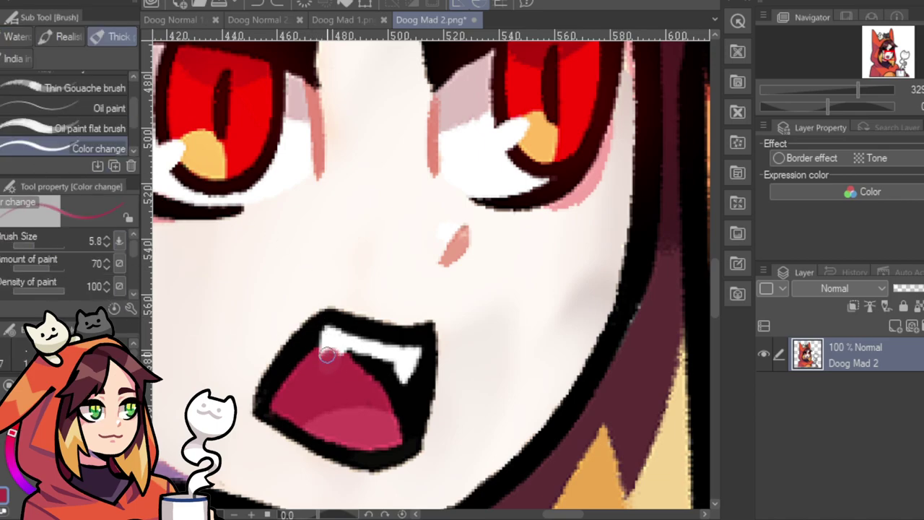
{"action": "mouse_move", "coordinate": [322, 353]}
{"action": "left_mouse_down"}
{"action": "mouse_move", "coordinate": [343, 359]}
{"action": "mouse_move", "coordinate": [322, 372]}
{"action": "left_mouse_up"}
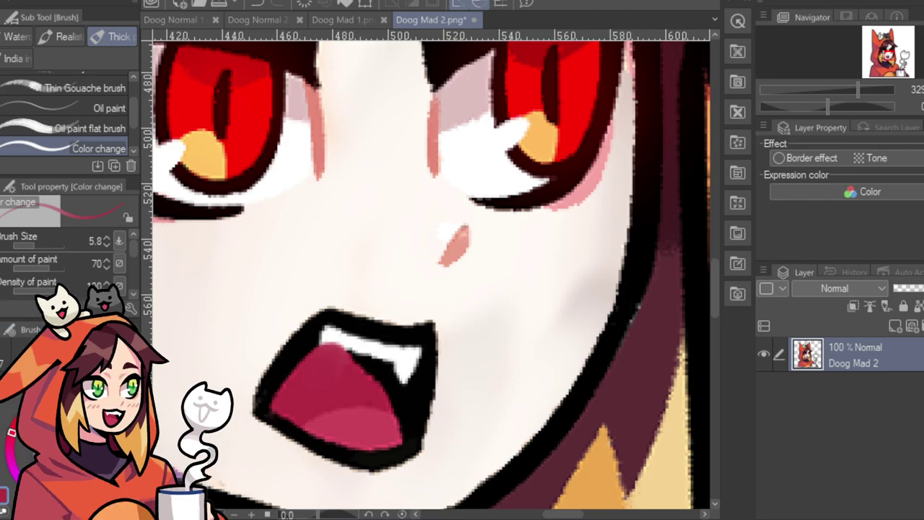
{"action": "key", "text": "x"}
{"action": "key", "text": "p"}
{"action": "left_click_drag", "start_coordinate": [356, 350], "coordinate": [325, 338]}
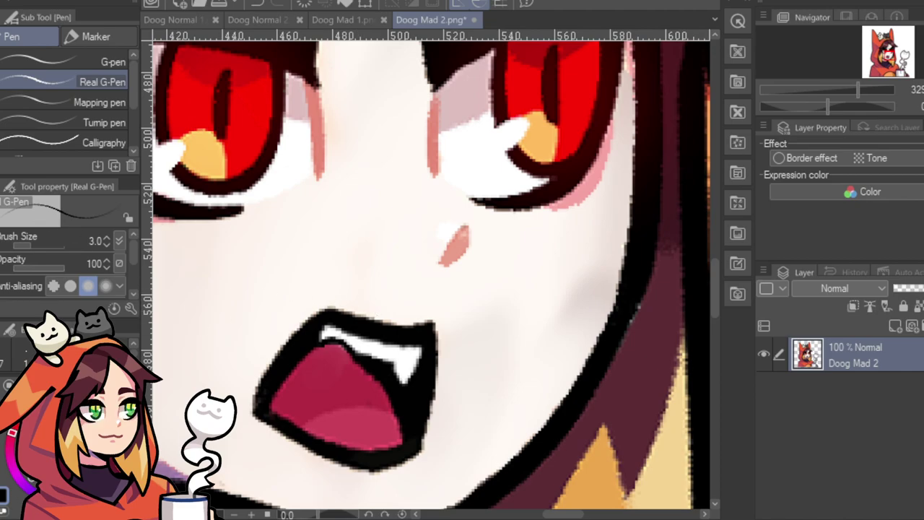
Redraw the two upper fangs in white with the Real G-Pen, making them longer and sharper, and check them against the whole character.
{"action": "key", "text": "i"}
{"action": "key", "text": "p"}
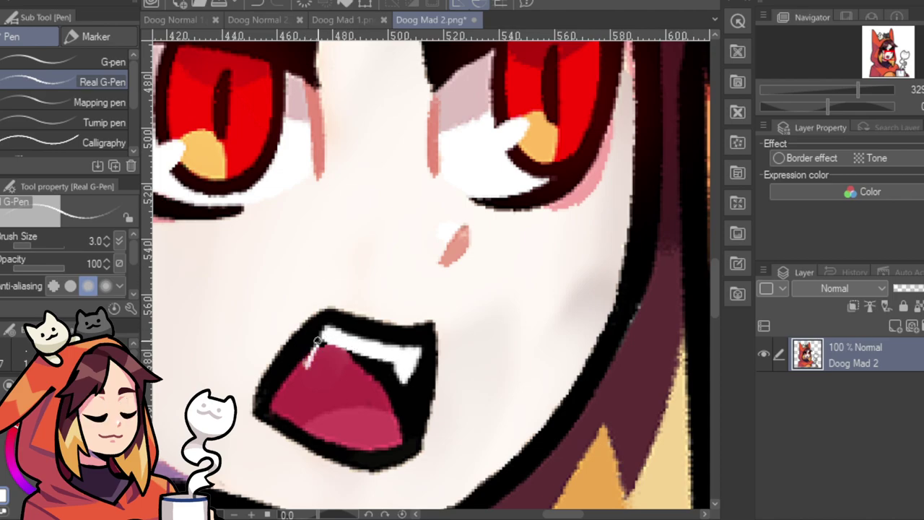
{"action": "left_click_drag", "start_coordinate": [308, 361], "coordinate": [309, 351]}
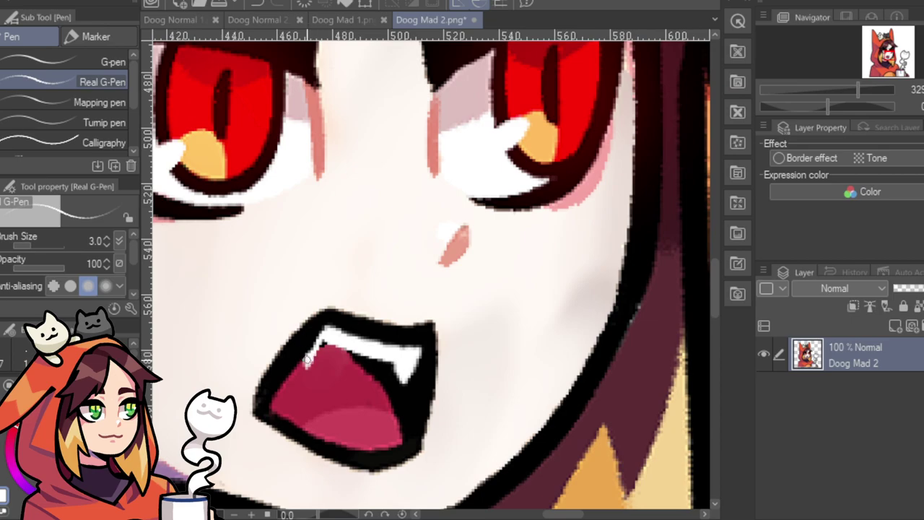
{"action": "mouse_move", "coordinate": [396, 364]}
{"action": "left_mouse_down"}
{"action": "mouse_move", "coordinate": [403, 393]}
{"action": "mouse_move", "coordinate": [414, 340]}
{"action": "left_mouse_up"}
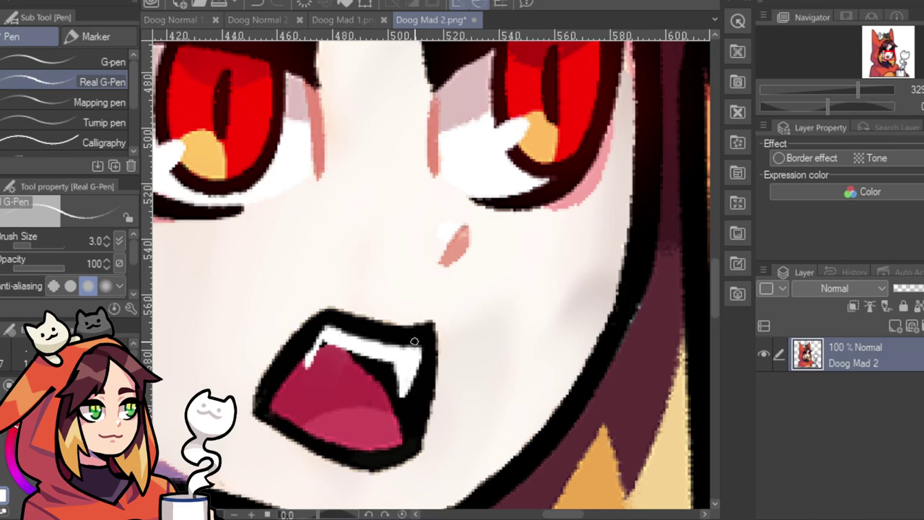
{"action": "mouse_move", "coordinate": [841, 93]}
{"action": "left_mouse_down"}
{"action": "mouse_move", "coordinate": [822, 81]}
{"action": "mouse_move", "coordinate": [853, 81]}
{"action": "left_mouse_up"}
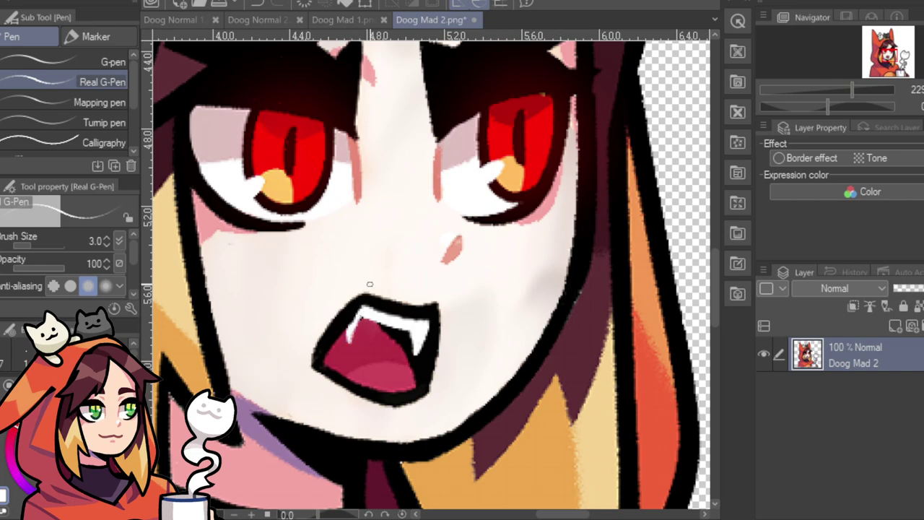
{"action": "left_click_drag", "start_coordinate": [852, 88], "coordinate": [829, 85]}
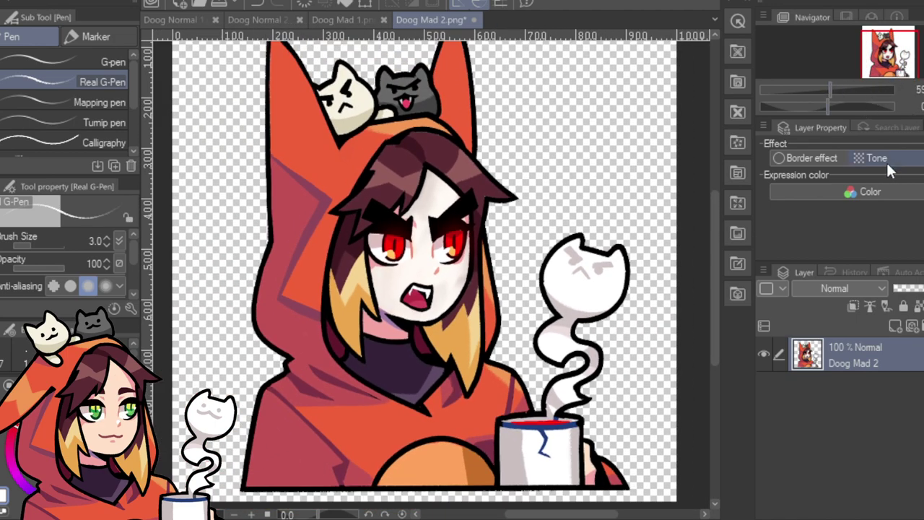
{"action": "left_click_drag", "start_coordinate": [820, 90], "coordinate": [830, 86]}
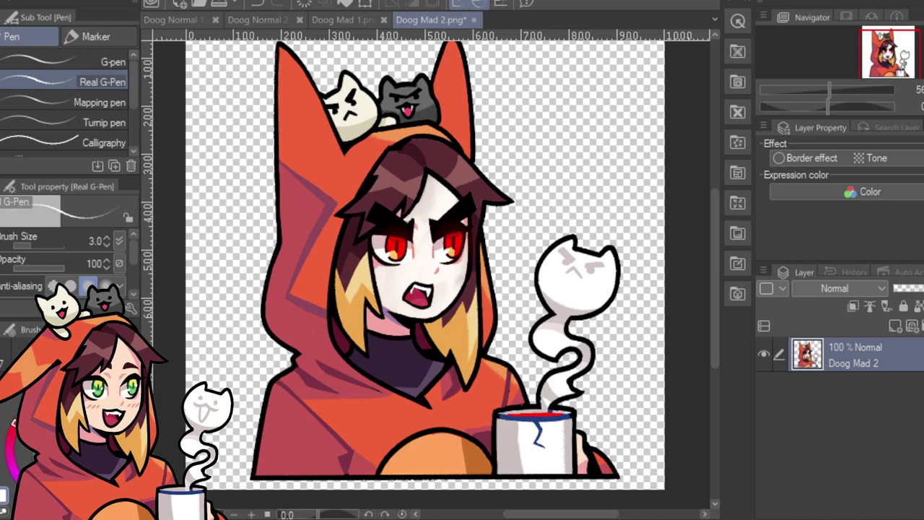
Fill the character's hood and both of its ears with black, including the orange, shaded and inner rim areas.
{"action": "key", "text": "x"}
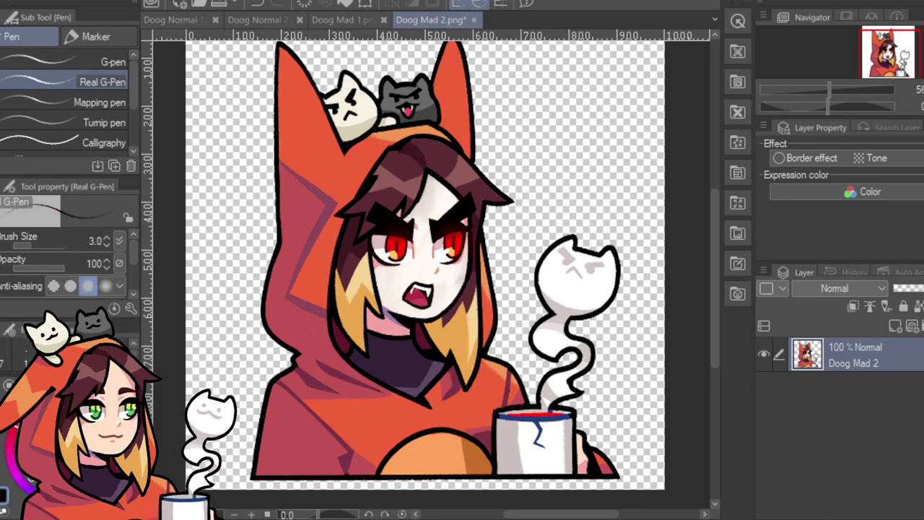
{"action": "key", "text": "g"}
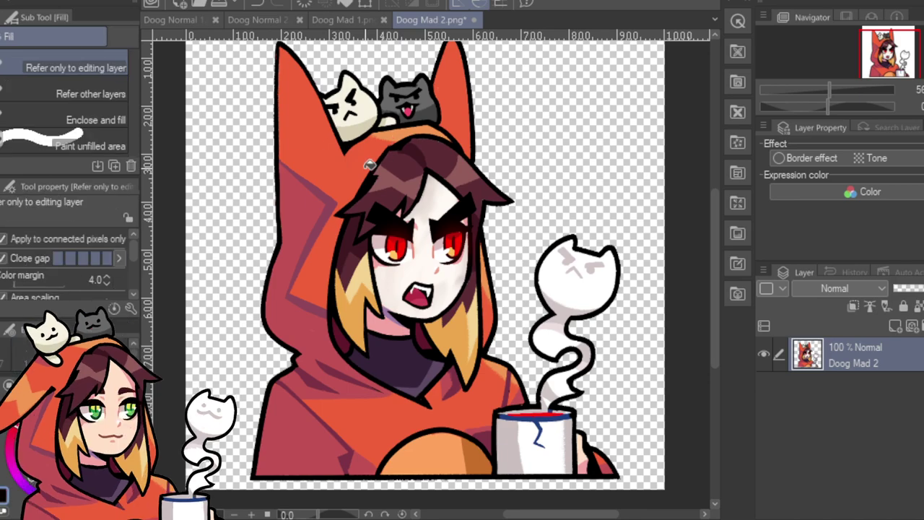
{"action": "left_click", "coordinate": [310, 130]}
{"action": "left_click", "coordinate": [318, 200]}
{"action": "left_click", "coordinate": [332, 206]}
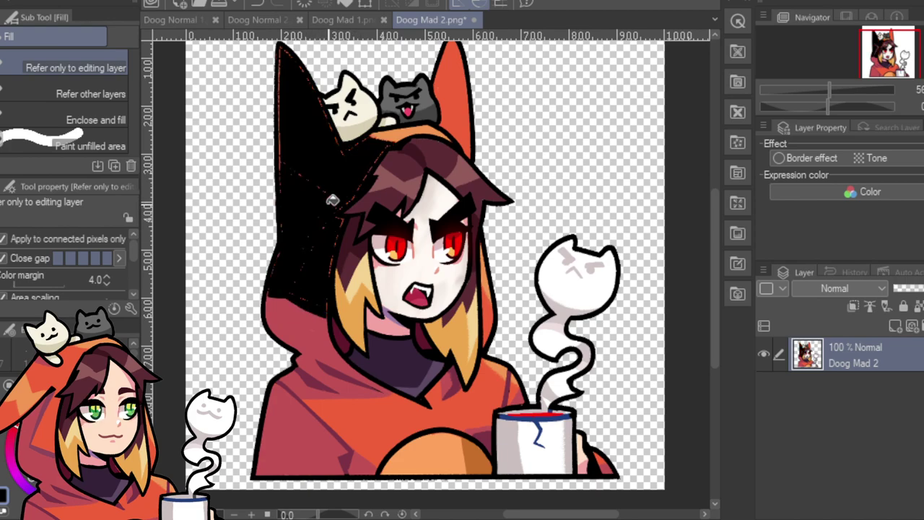
{"action": "left_click", "coordinate": [312, 327]}
{"action": "left_click", "coordinate": [414, 130]}
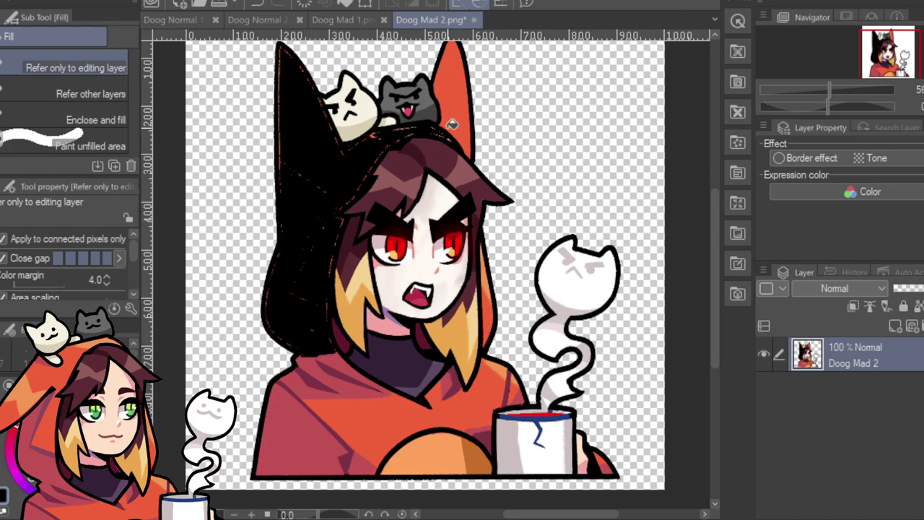
{"action": "left_click", "coordinate": [459, 107]}
{"action": "left_click", "coordinate": [491, 292]}
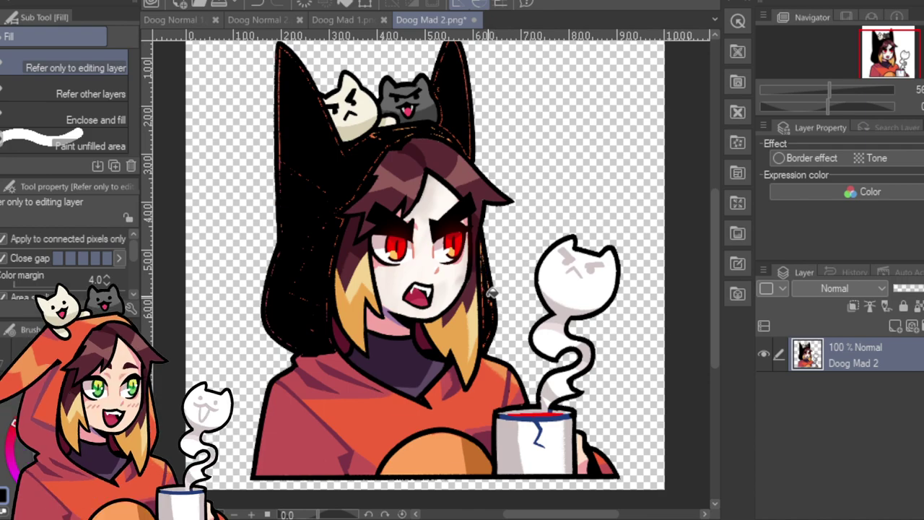
Fill the hoodie's body, shoulders, sleeve folds and the orange rounded area beside the mug with black.
{"action": "left_click", "coordinate": [343, 381]}
{"action": "left_click", "coordinate": [328, 408]}
{"action": "left_click", "coordinate": [368, 421]}
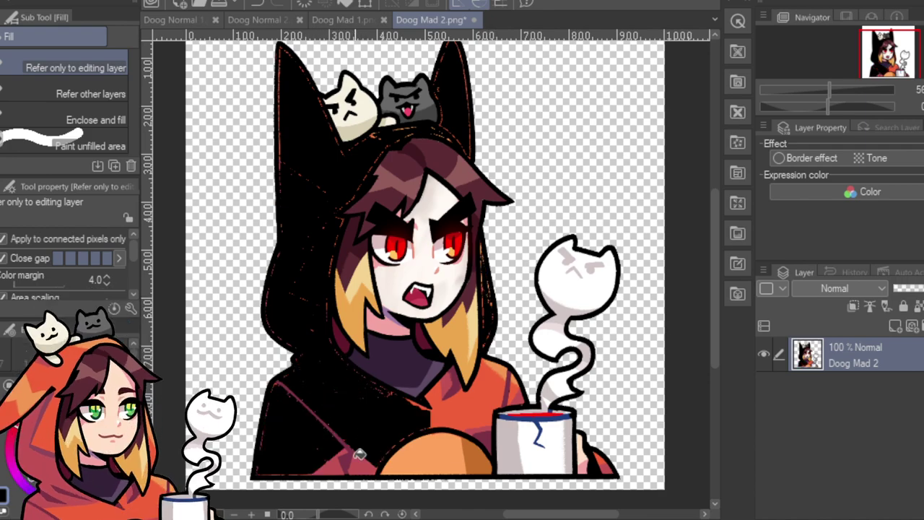
{"action": "left_click", "coordinate": [342, 466]}
{"action": "left_click", "coordinate": [371, 467]}
{"action": "left_click", "coordinate": [444, 453]}
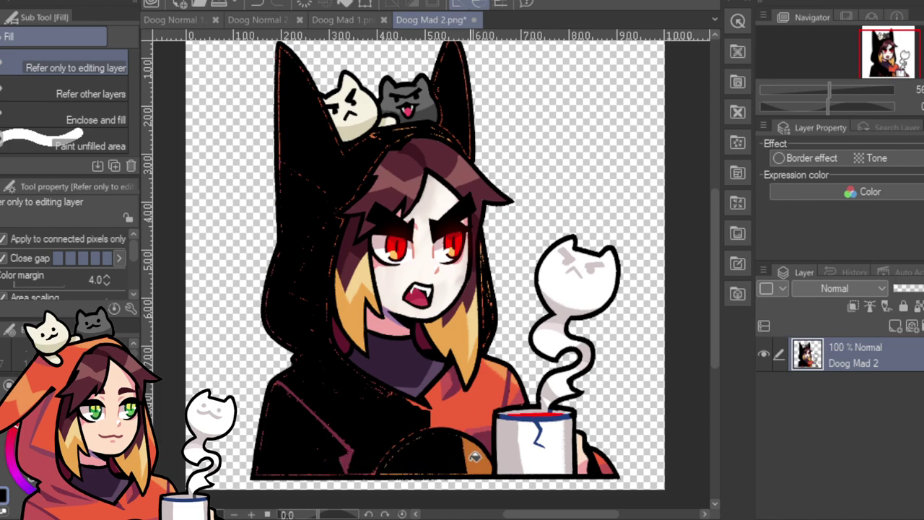
{"action": "left_click", "coordinate": [475, 455]}
{"action": "left_click", "coordinate": [464, 413]}
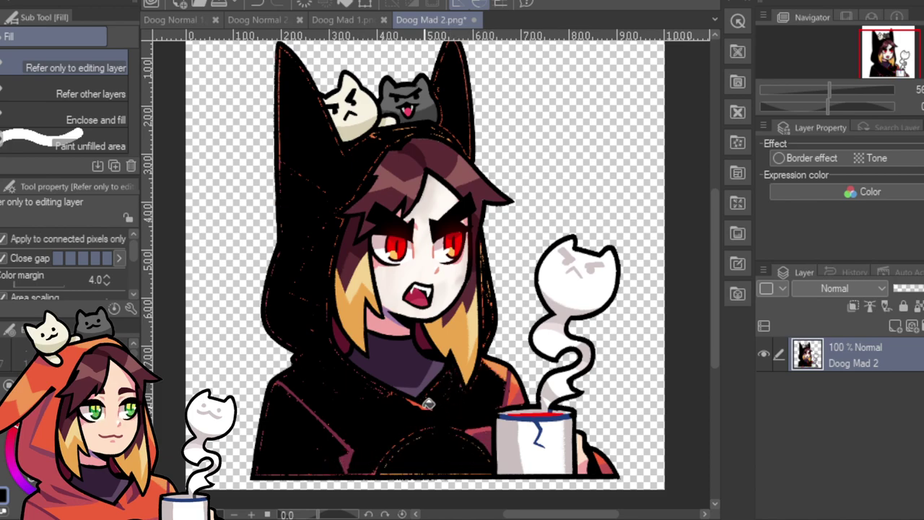
{"action": "left_click", "coordinate": [505, 373]}
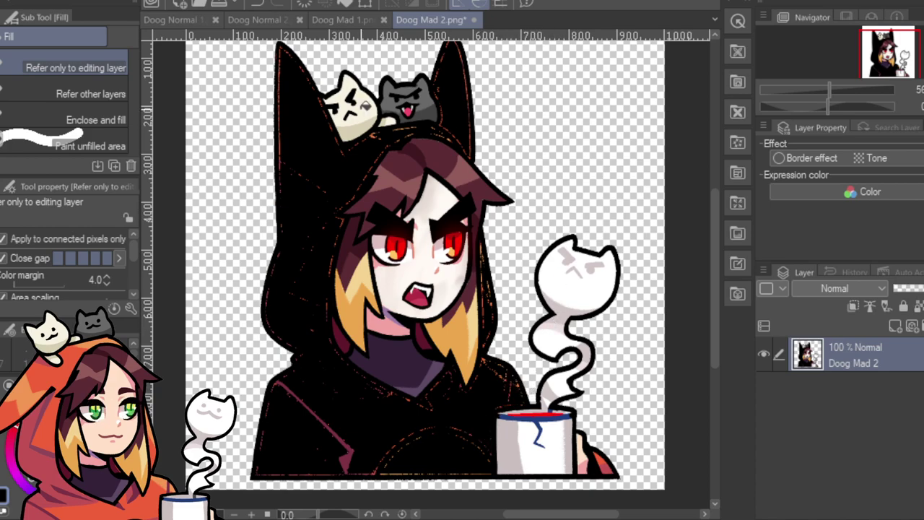
Paint black over the leftover coloured lines on the hood's left side and left sleeve with the Real G-Pen at size 25.
{"action": "key", "text": "b"}
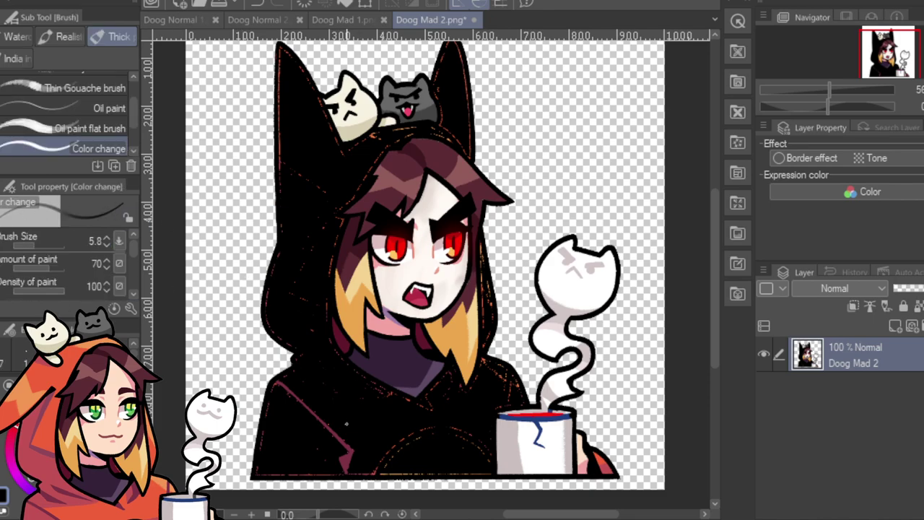
{"action": "left_click", "coordinate": [41, 246]}
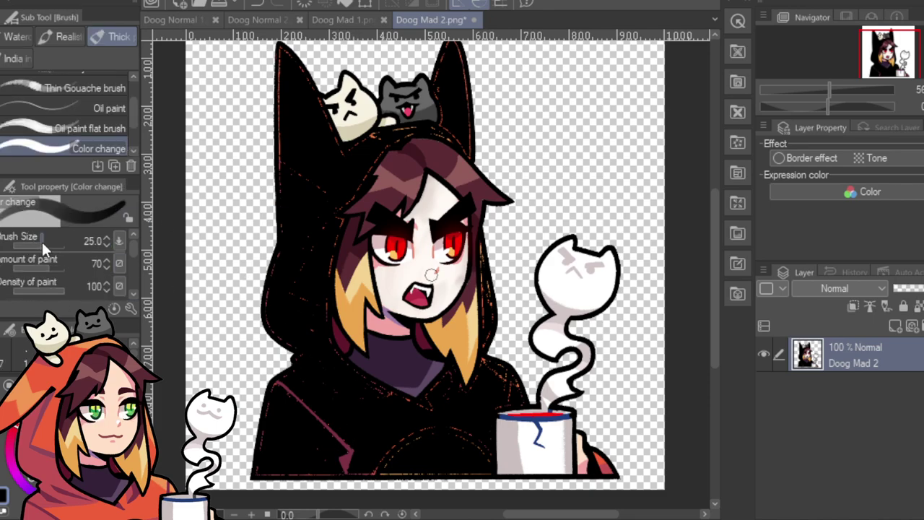
{"action": "key", "text": "p"}
{"action": "left_click", "coordinate": [39, 246]}
{"action": "mouse_move", "coordinate": [340, 429]}
{"action": "left_mouse_down"}
{"action": "mouse_move", "coordinate": [347, 462]}
{"action": "mouse_move", "coordinate": [290, 391]}
{"action": "mouse_move", "coordinate": [274, 388]}
{"action": "mouse_move", "coordinate": [265, 416]}
{"action": "left_mouse_up"}
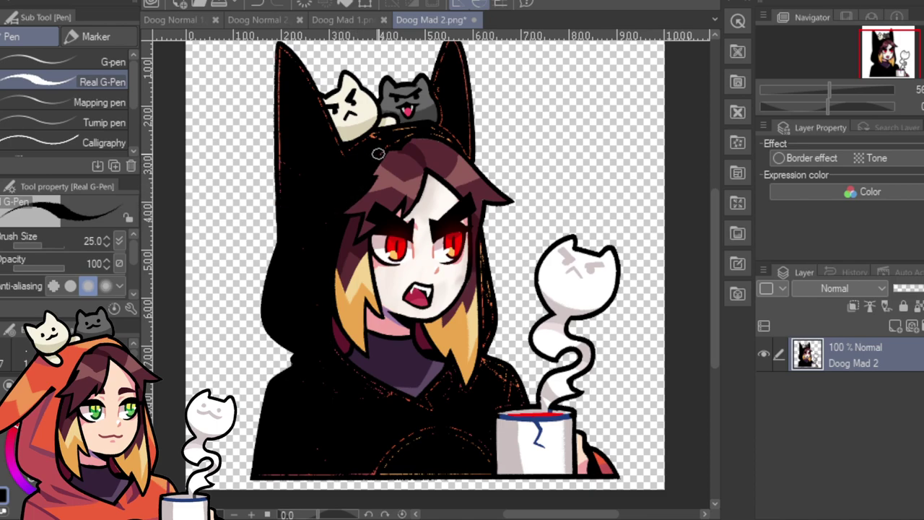
Paint over the remaining orange outlines along both ears, the hood's top rim and its right edge in black with the Real G-Pen.
{"action": "left_click_drag", "start_coordinate": [829, 89], "coordinate": [837, 90]}
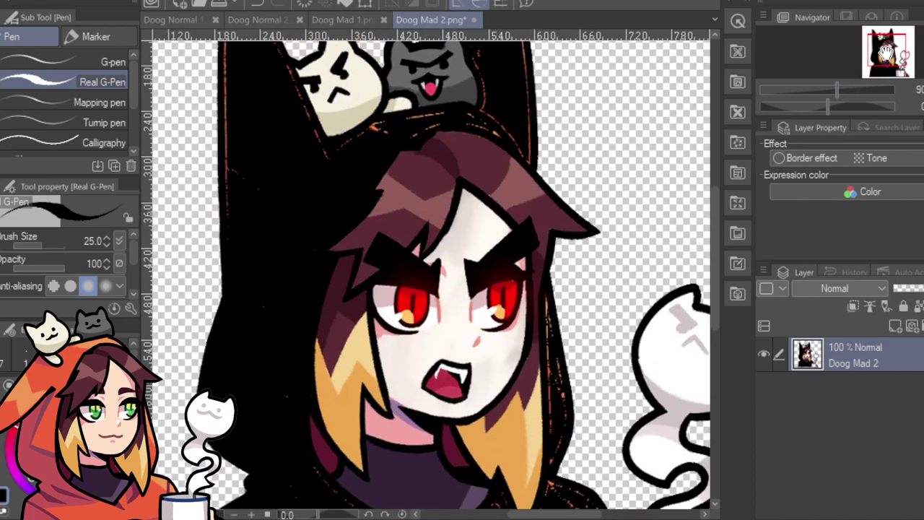
{"action": "mouse_move", "coordinate": [229, 45]}
{"action": "left_mouse_down"}
{"action": "mouse_move", "coordinate": [265, 164]}
{"action": "mouse_move", "coordinate": [270, 316]}
{"action": "left_mouse_up"}
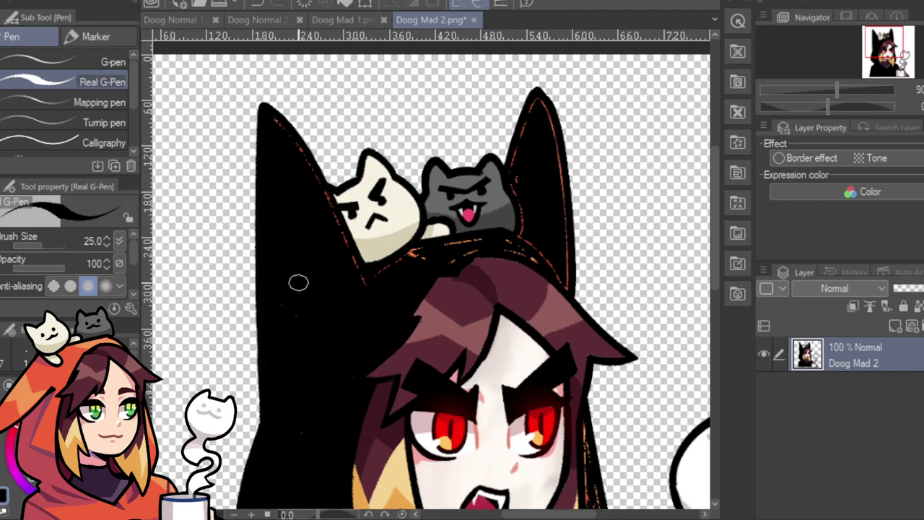
{"action": "mouse_move", "coordinate": [293, 149]}
{"action": "left_mouse_down"}
{"action": "mouse_move", "coordinate": [358, 291]}
{"action": "mouse_move", "coordinate": [327, 249]}
{"action": "mouse_move", "coordinate": [394, 262]}
{"action": "mouse_move", "coordinate": [377, 276]}
{"action": "mouse_move", "coordinate": [429, 247]}
{"action": "mouse_move", "coordinate": [415, 246]}
{"action": "mouse_move", "coordinate": [462, 252]}
{"action": "mouse_move", "coordinate": [453, 258]}
{"action": "mouse_move", "coordinate": [489, 245]}
{"action": "mouse_move", "coordinate": [464, 241]}
{"action": "mouse_move", "coordinate": [516, 249]}
{"action": "left_mouse_up"}
{"action": "mouse_move", "coordinate": [525, 188]}
{"action": "left_mouse_down"}
{"action": "mouse_move", "coordinate": [515, 189]}
{"action": "mouse_move", "coordinate": [516, 175]}
{"action": "mouse_move", "coordinate": [523, 246]}
{"action": "mouse_move", "coordinate": [565, 284]}
{"action": "mouse_move", "coordinate": [554, 145]}
{"action": "mouse_move", "coordinate": [534, 97]}
{"action": "mouse_move", "coordinate": [516, 167]}
{"action": "left_mouse_up"}
{"action": "left_click_drag", "start_coordinate": [886, 48], "coordinate": [888, 60]}
{"action": "mouse_move", "coordinate": [535, 236]}
{"action": "left_mouse_down"}
{"action": "mouse_move", "coordinate": [546, 349]}
{"action": "mouse_move", "coordinate": [540, 319]}
{"action": "mouse_move", "coordinate": [536, 332]}
{"action": "mouse_move", "coordinate": [550, 357]}
{"action": "mouse_move", "coordinate": [541, 382]}
{"action": "left_mouse_up"}
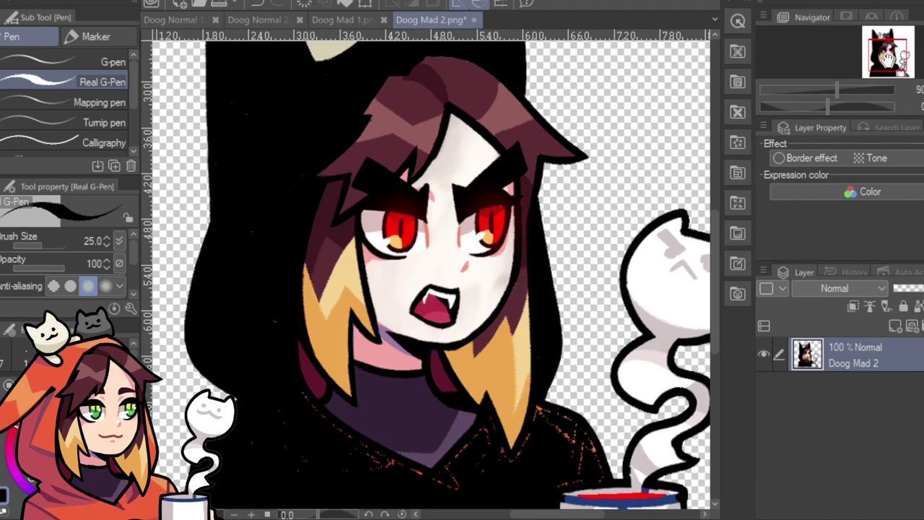
Cover the orange and red lines left on the hoodie's chest, right shoulder, rounded front area and lower hem with black.
{"action": "left_click_drag", "start_coordinate": [886, 56], "coordinate": [887, 65]}
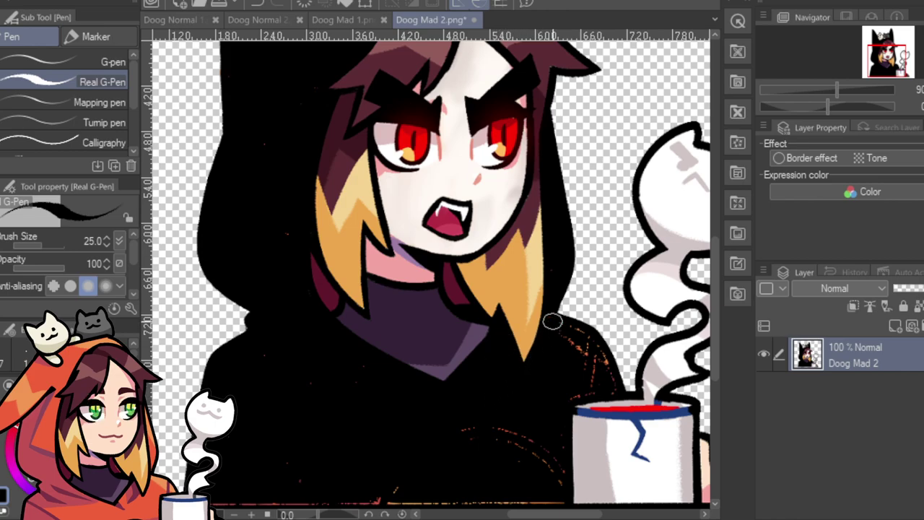
{"action": "mouse_move", "coordinate": [578, 344]}
{"action": "left_mouse_down"}
{"action": "mouse_move", "coordinate": [559, 332]}
{"action": "mouse_move", "coordinate": [607, 387]}
{"action": "mouse_move", "coordinate": [576, 399]}
{"action": "left_mouse_up"}
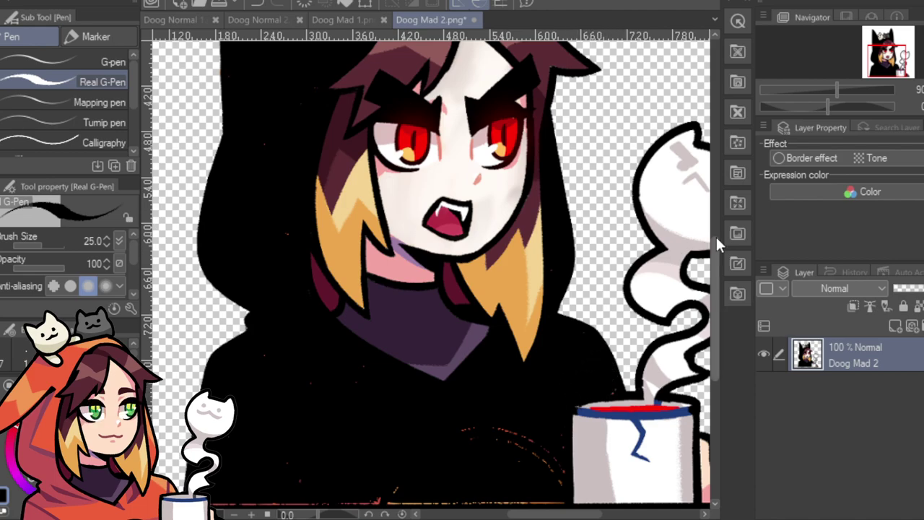
{"action": "mouse_move", "coordinate": [574, 343]}
{"action": "left_mouse_down"}
{"action": "mouse_move", "coordinate": [599, 366]}
{"action": "mouse_move", "coordinate": [553, 324]}
{"action": "left_mouse_up"}
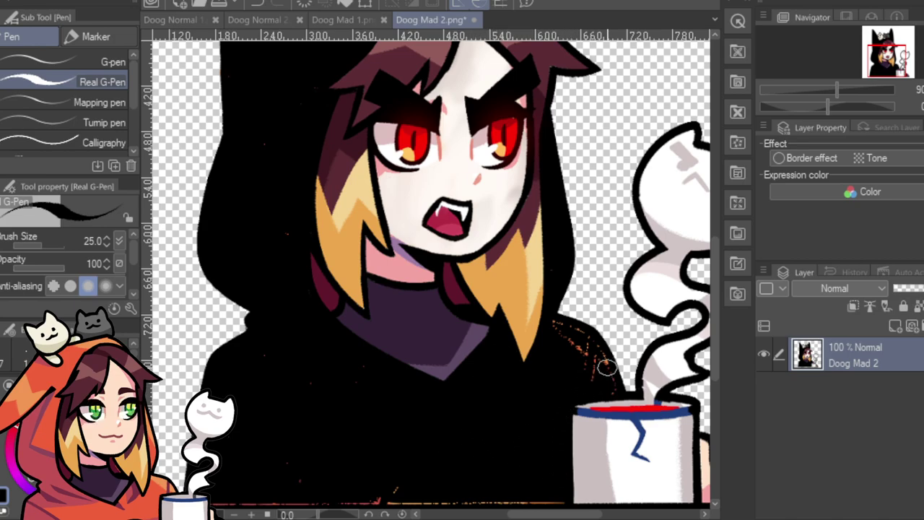
{"action": "mouse_move", "coordinate": [589, 346]}
{"action": "left_mouse_down"}
{"action": "mouse_move", "coordinate": [616, 389]}
{"action": "mouse_move", "coordinate": [543, 318]}
{"action": "left_mouse_up"}
{"action": "left_click_drag", "start_coordinate": [884, 58], "coordinate": [889, 64]}
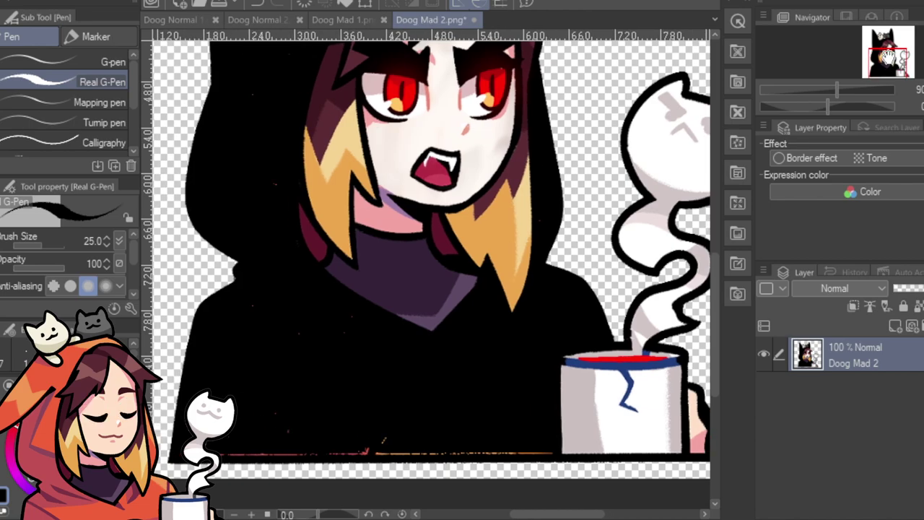
{"action": "left_click_drag", "start_coordinate": [367, 442], "coordinate": [551, 448]}
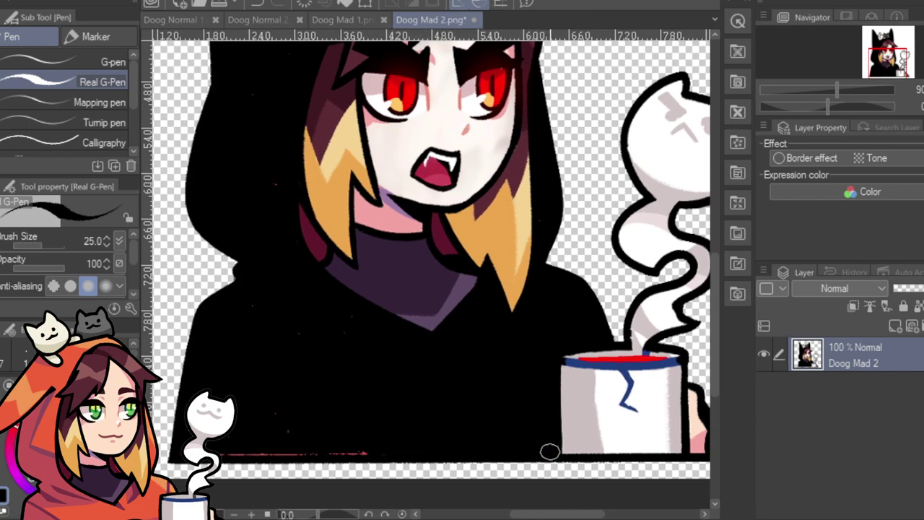
{"action": "left_click_drag", "start_coordinate": [385, 450], "coordinate": [233, 450]}
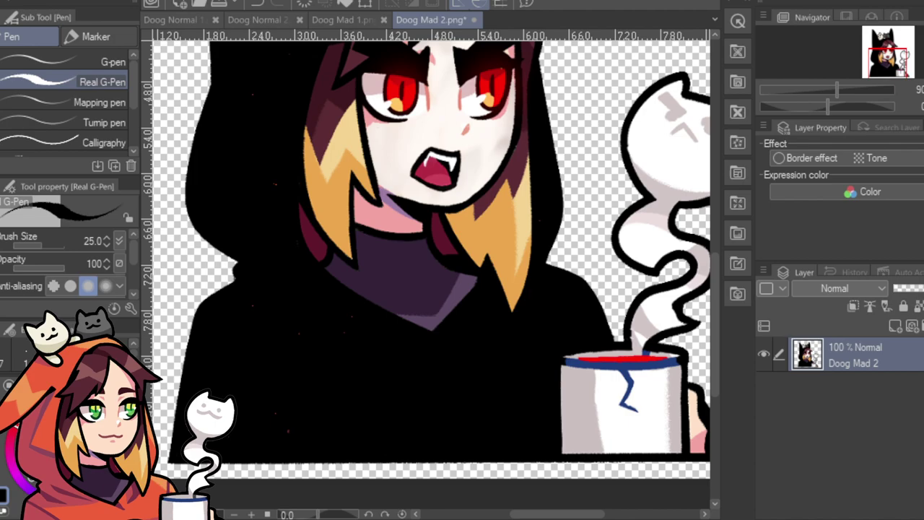
{"action": "mouse_move", "coordinate": [838, 90]}
{"action": "left_mouse_down"}
{"action": "mouse_move", "coordinate": [825, 94]}
{"action": "mouse_move", "coordinate": [830, 85]}
{"action": "left_mouse_up"}
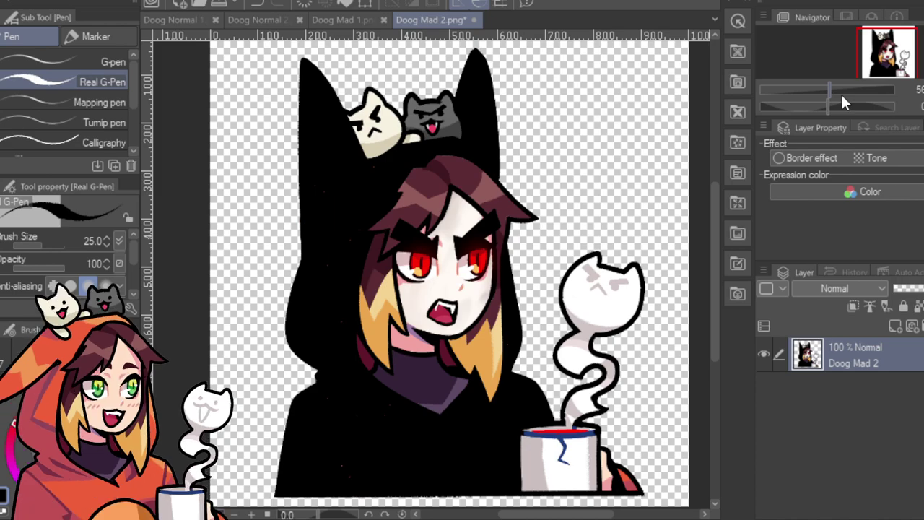
Fill both ears, the hood's front and its shaded side in the Doog Mad 1 image with black.
{"action": "left_click", "coordinate": [350, 16]}
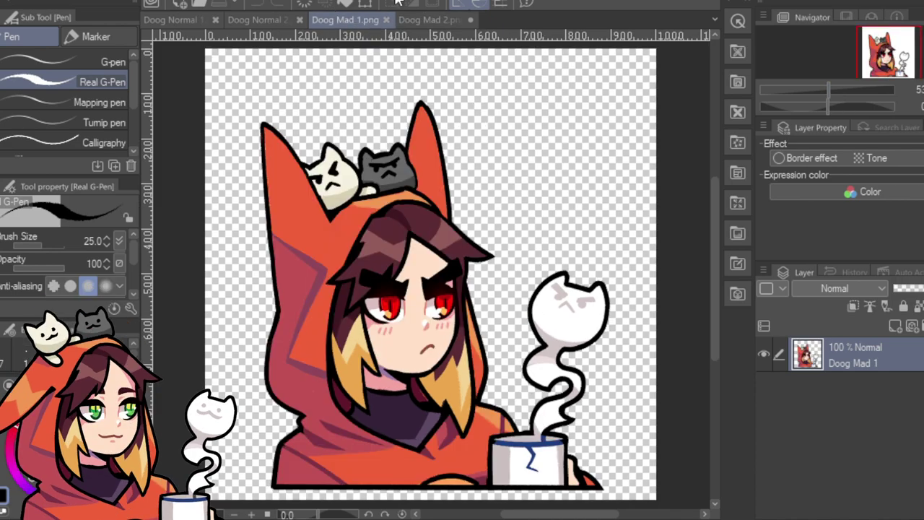
{"action": "left_click", "coordinate": [439, 19]}
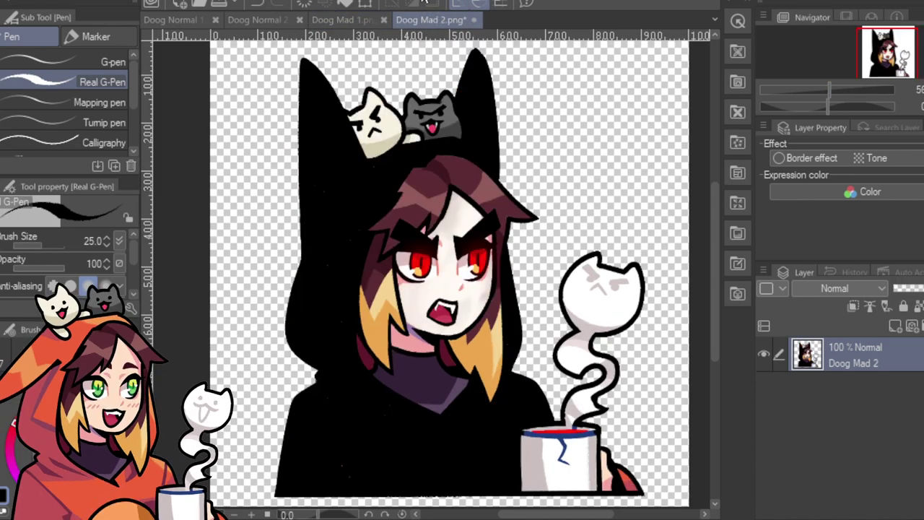
{"action": "left_click", "coordinate": [367, 20]}
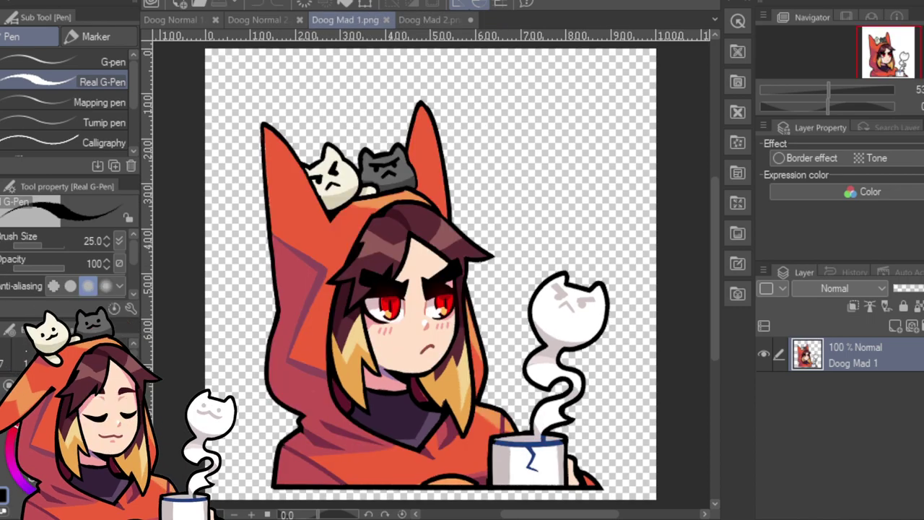
{"action": "key", "text": "g"}
{"action": "left_click", "coordinate": [301, 195]}
{"action": "left_click", "coordinate": [387, 200]}
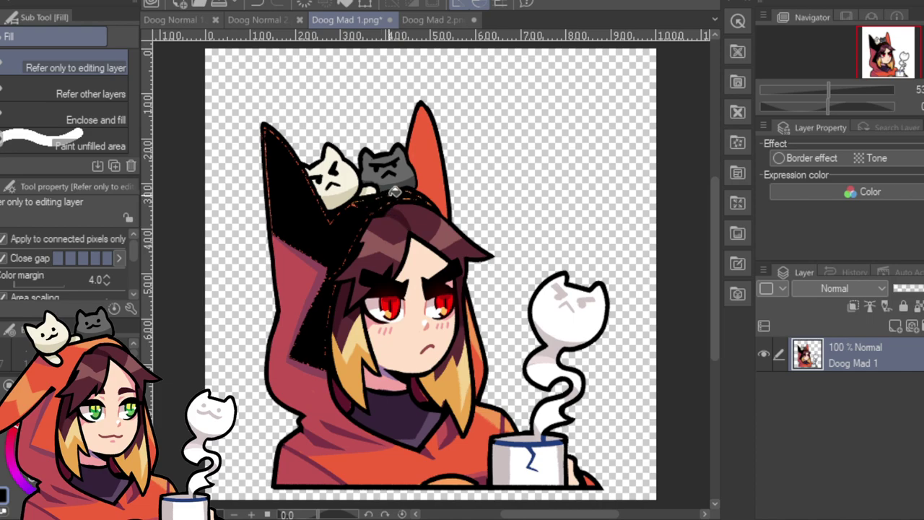
{"action": "left_click", "coordinate": [437, 168]}
{"action": "left_click", "coordinate": [305, 278]}
{"action": "left_click", "coordinate": [323, 266]}
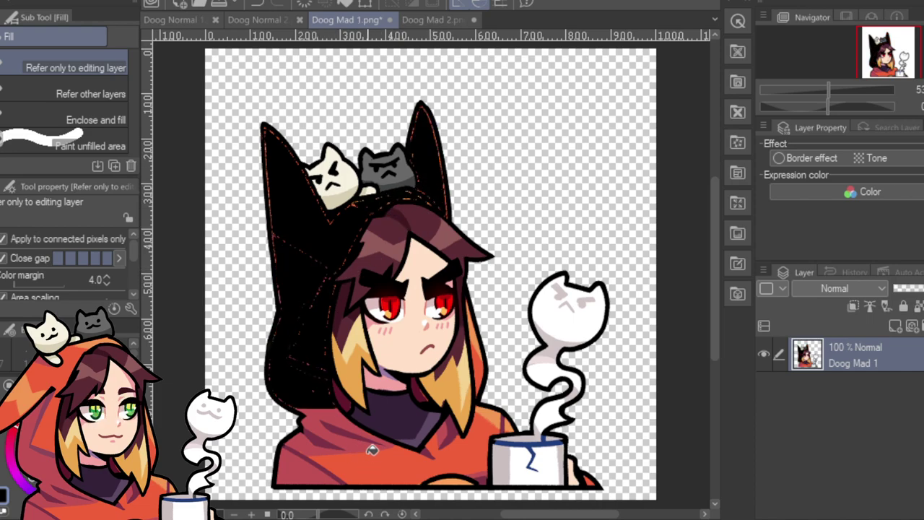
Fill the hoodie's shoulders, folds, chest and rounded orange area beside the mug with black.
{"action": "left_click", "coordinate": [342, 413]}
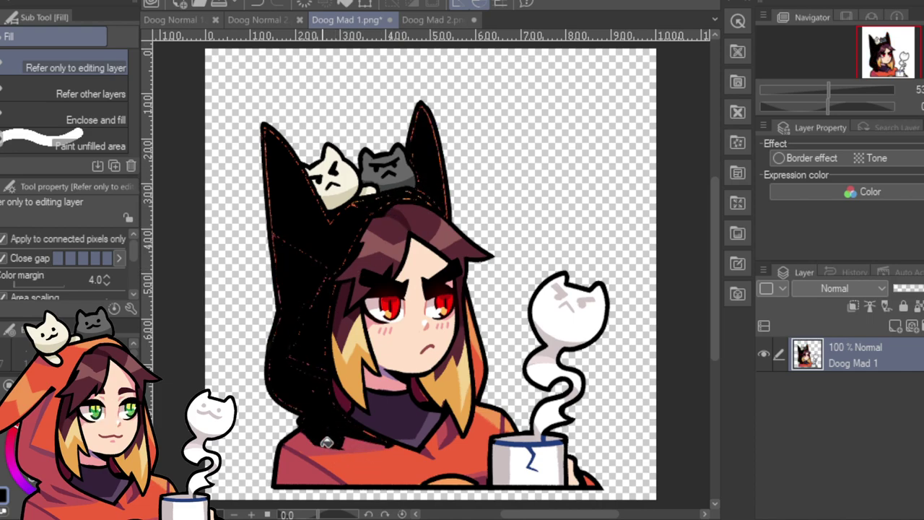
{"action": "left_click", "coordinate": [321, 444]}
{"action": "left_click", "coordinate": [324, 465]}
{"action": "left_click", "coordinate": [400, 444]}
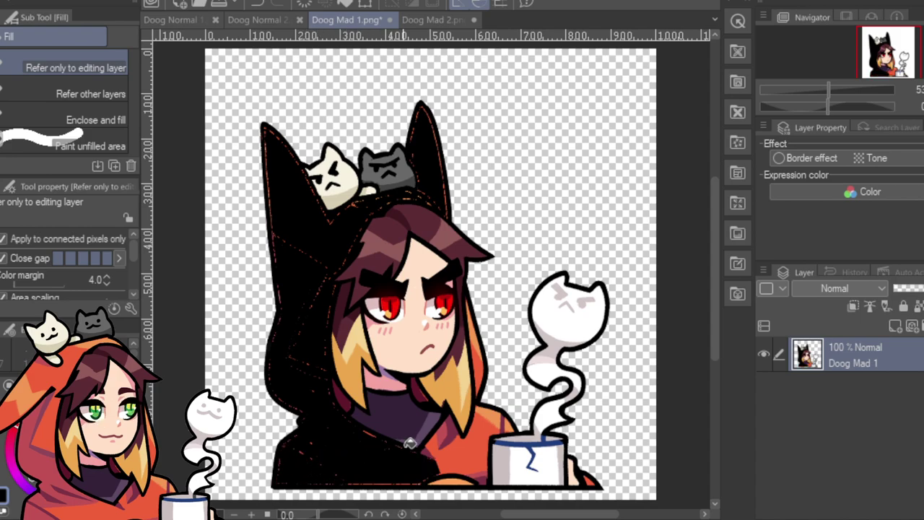
{"action": "left_click", "coordinate": [464, 453]}
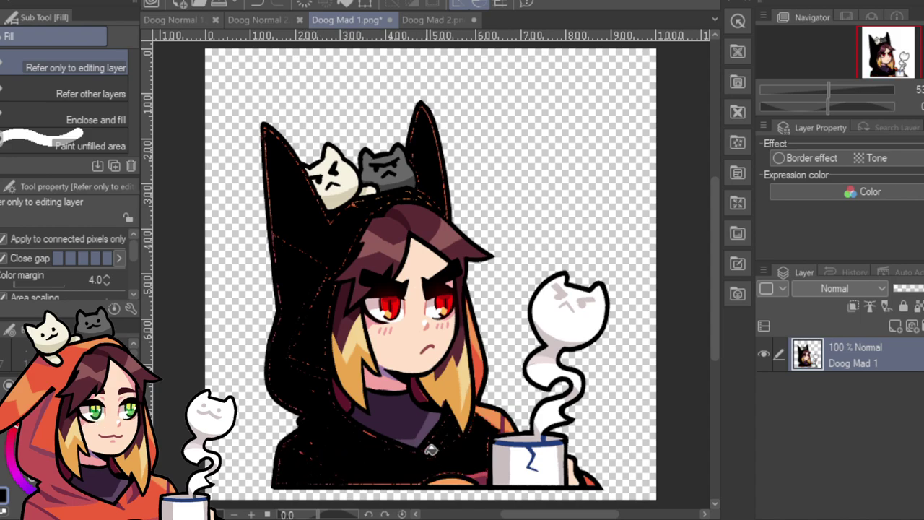
{"action": "left_click", "coordinate": [462, 477]}
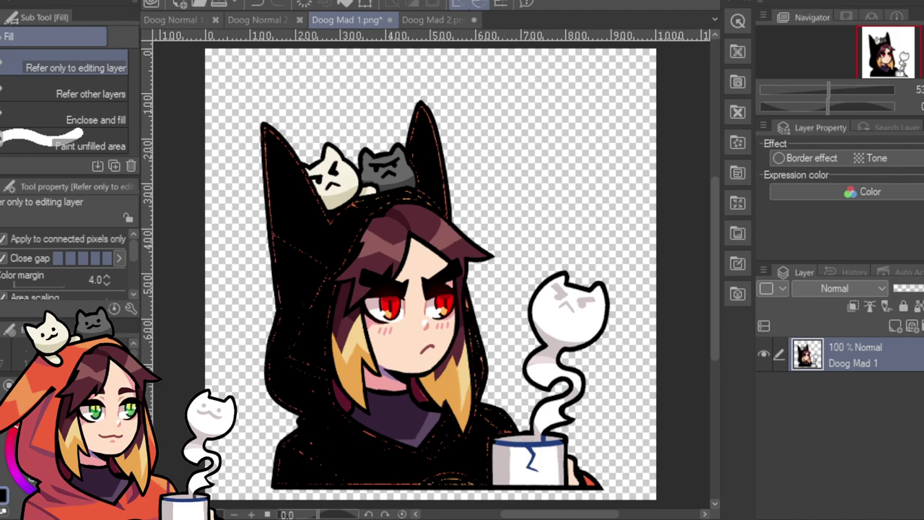
Paint black over leftover coloured lines on the left ear, hood's left side, chest and hem with the Real G-Pen at size 25.
{"action": "key", "text": "p"}
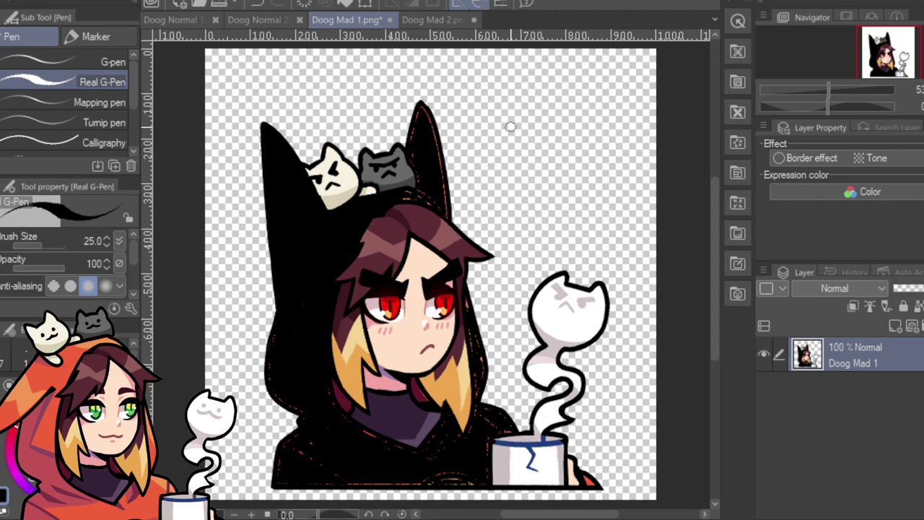
{"action": "left_click", "coordinate": [838, 91]}
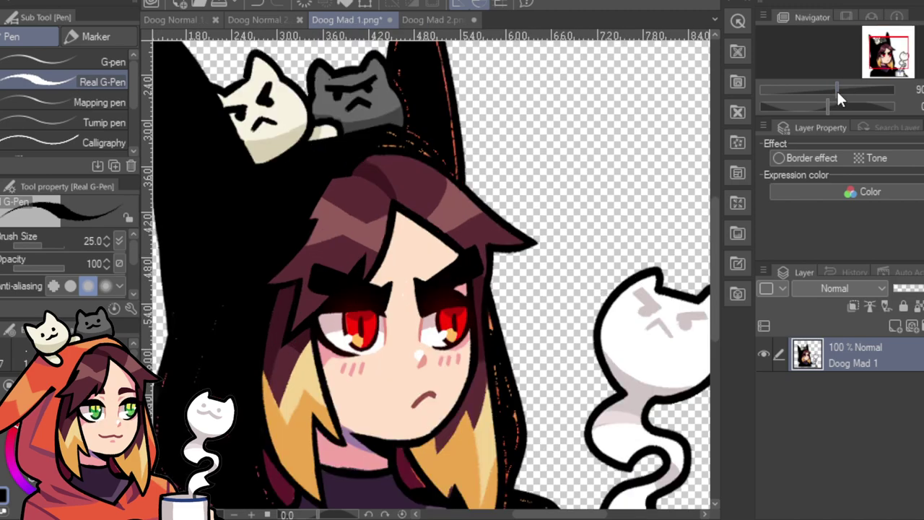
{"action": "left_click_drag", "start_coordinate": [885, 55], "coordinate": [876, 75]}
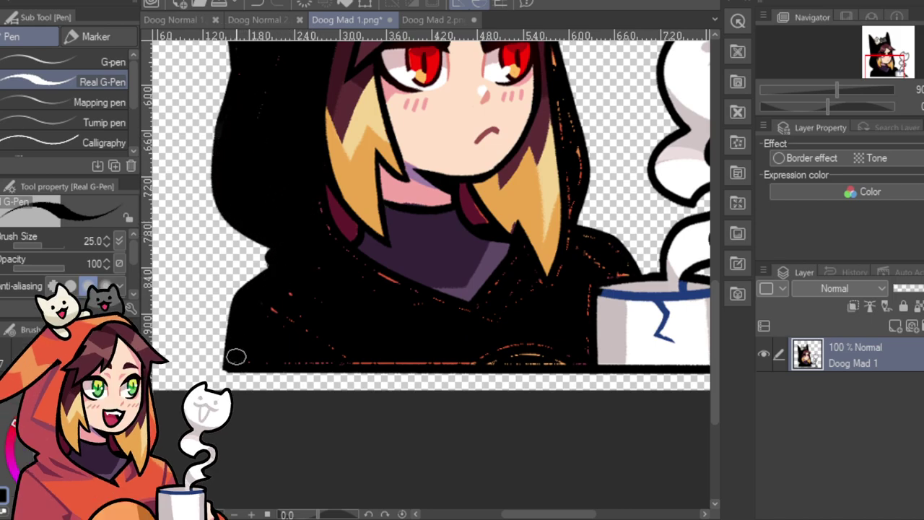
{"action": "mouse_move", "coordinate": [248, 360]}
{"action": "left_mouse_down"}
{"action": "mouse_move", "coordinate": [321, 362]}
{"action": "mouse_move", "coordinate": [316, 343]}
{"action": "mouse_move", "coordinate": [356, 362]}
{"action": "mouse_move", "coordinate": [515, 350]}
{"action": "mouse_move", "coordinate": [499, 351]}
{"action": "mouse_move", "coordinate": [542, 349]}
{"action": "left_mouse_up"}
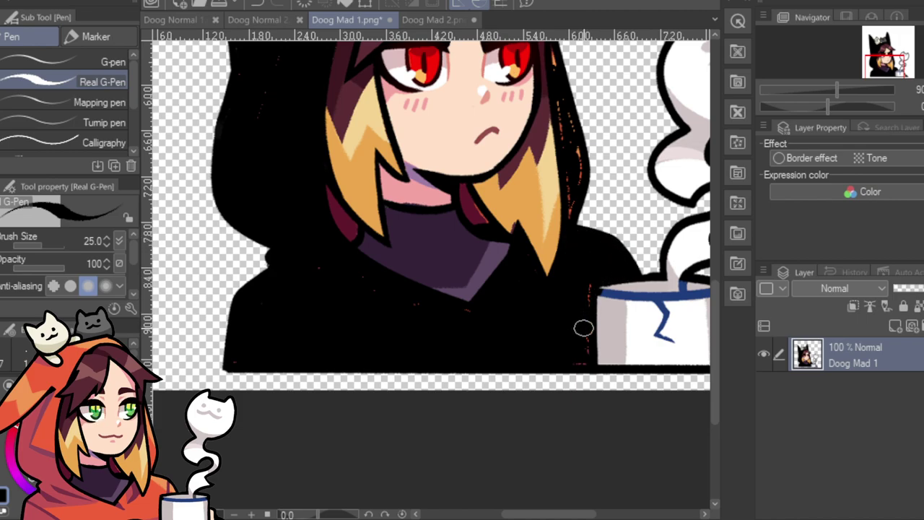
Cover the remaining orange outlines on the hood's right edge, its top rim and the right ear in black.
{"action": "mouse_move", "coordinate": [559, 68]}
{"action": "left_mouse_down"}
{"action": "mouse_move", "coordinate": [534, 144]}
{"action": "mouse_move", "coordinate": [549, 269]}
{"action": "mouse_move", "coordinate": [540, 299]}
{"action": "mouse_move", "coordinate": [541, 283]}
{"action": "left_mouse_up"}
{"action": "left_click_drag", "start_coordinate": [881, 61], "coordinate": [881, 39]}
{"action": "mouse_move", "coordinate": [464, 92]}
{"action": "left_mouse_down"}
{"action": "mouse_move", "coordinate": [449, 154]}
{"action": "mouse_move", "coordinate": [456, 187]}
{"action": "mouse_move", "coordinate": [449, 179]}
{"action": "mouse_move", "coordinate": [463, 231]}
{"action": "mouse_move", "coordinate": [454, 227]}
{"action": "mouse_move", "coordinate": [438, 242]}
{"action": "mouse_move", "coordinate": [472, 251]}
{"action": "left_mouse_up"}
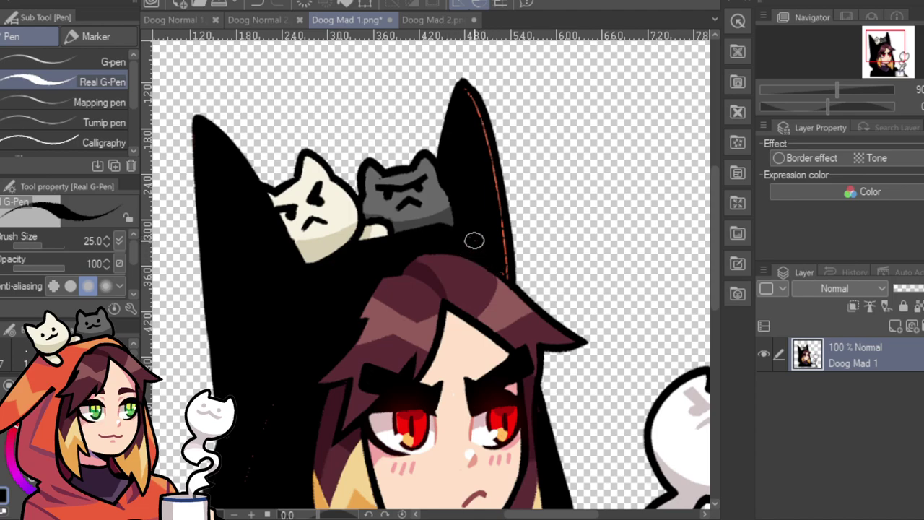
{"action": "left_click_drag", "start_coordinate": [467, 96], "coordinate": [507, 278]}
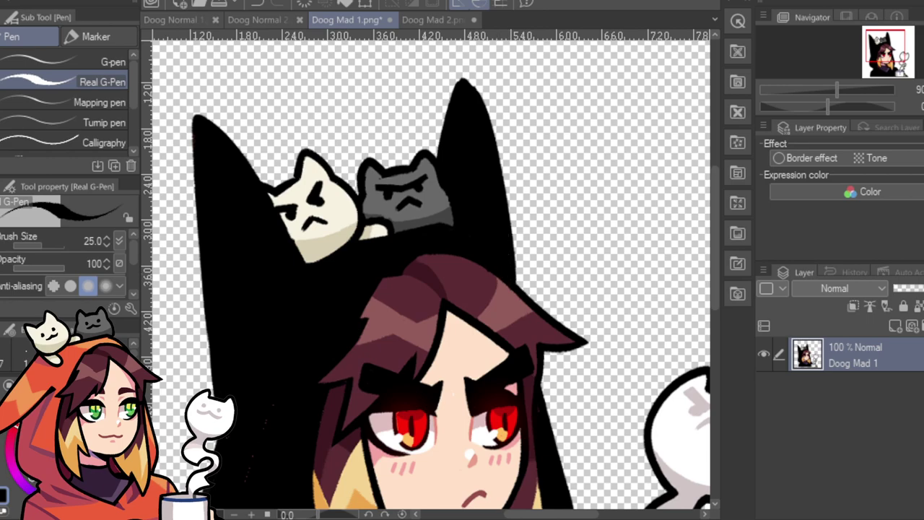
{"action": "mouse_move", "coordinate": [888, 45]}
{"action": "left_mouse_down"}
{"action": "mouse_move", "coordinate": [896, 59]}
{"action": "mouse_move", "coordinate": [890, 53]}
{"action": "left_mouse_up"}
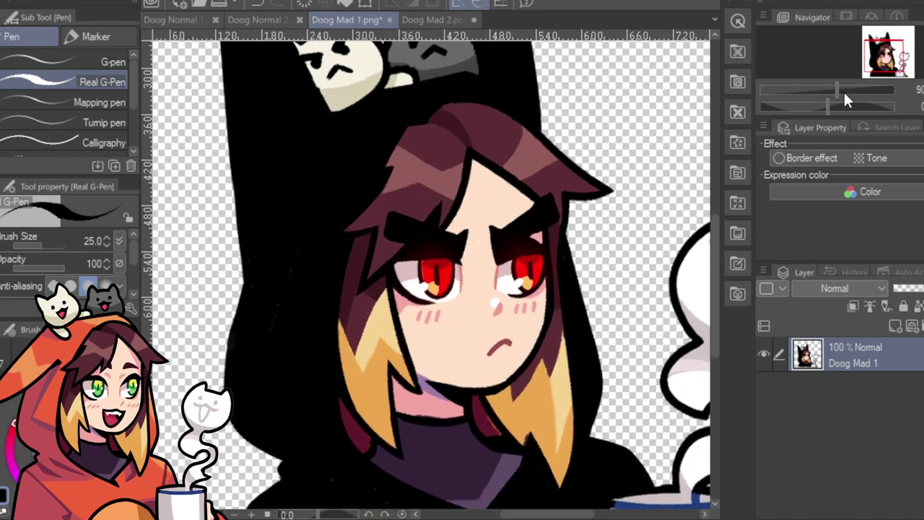
{"action": "left_click_drag", "start_coordinate": [845, 88], "coordinate": [830, 85]}
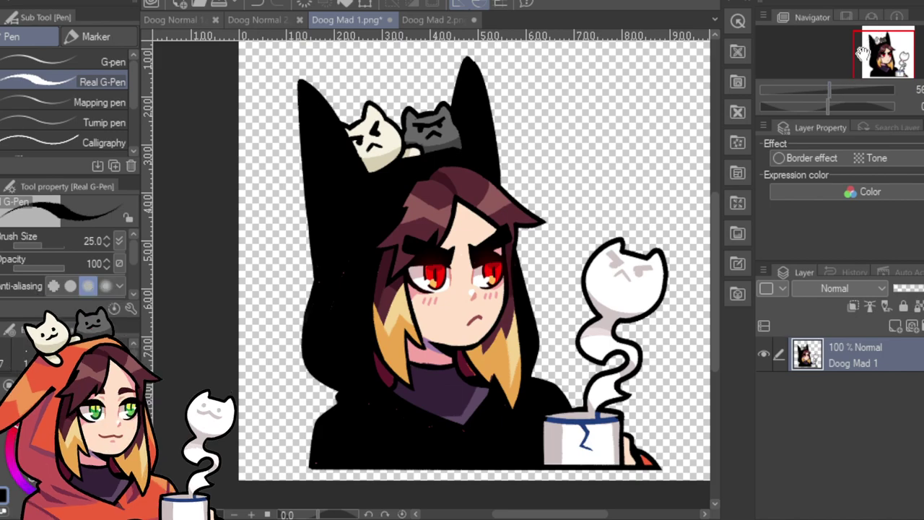
Sample the pale face colour from Doog Mad 2, auto-select the face skin in Doog Mad 1, paint it that colour and deselect.
{"action": "left_click", "coordinate": [439, 18]}
{"action": "key", "text": "i"}
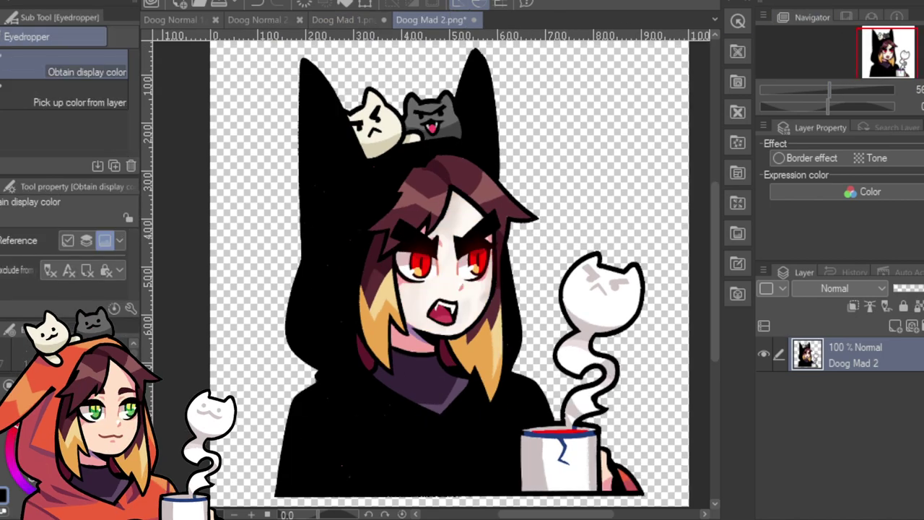
{"action": "left_click", "coordinate": [365, 21]}
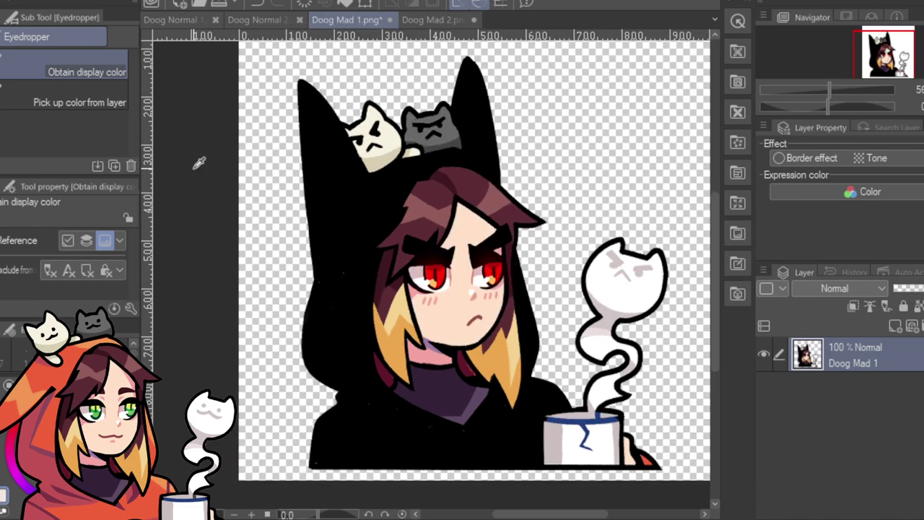
{"action": "key", "text": "w"}
{"action": "left_click", "coordinate": [455, 312]}
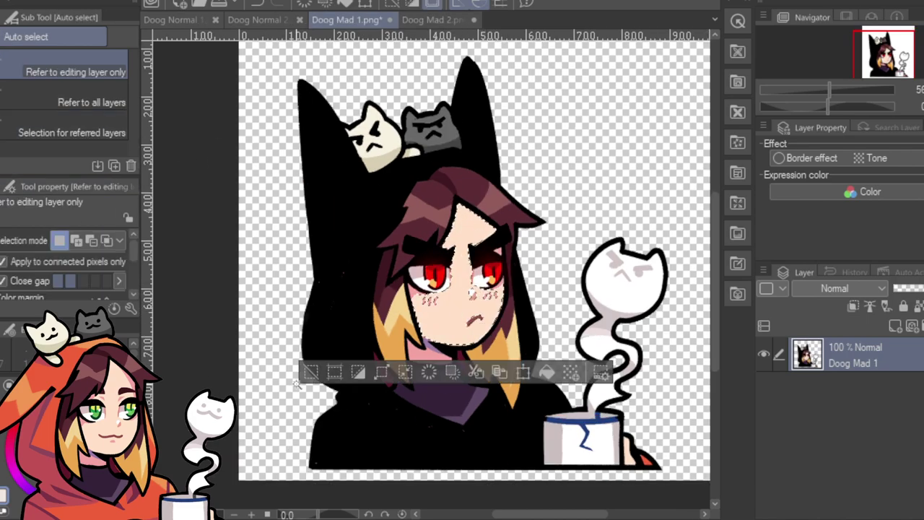
{"action": "key", "text": "p"}
{"action": "mouse_move", "coordinate": [465, 209]}
{"action": "left_mouse_down"}
{"action": "mouse_move", "coordinate": [446, 266]}
{"action": "mouse_move", "coordinate": [484, 240]}
{"action": "mouse_move", "coordinate": [493, 247]}
{"action": "mouse_move", "coordinate": [445, 306]}
{"action": "mouse_move", "coordinate": [484, 293]}
{"action": "left_mouse_up"}
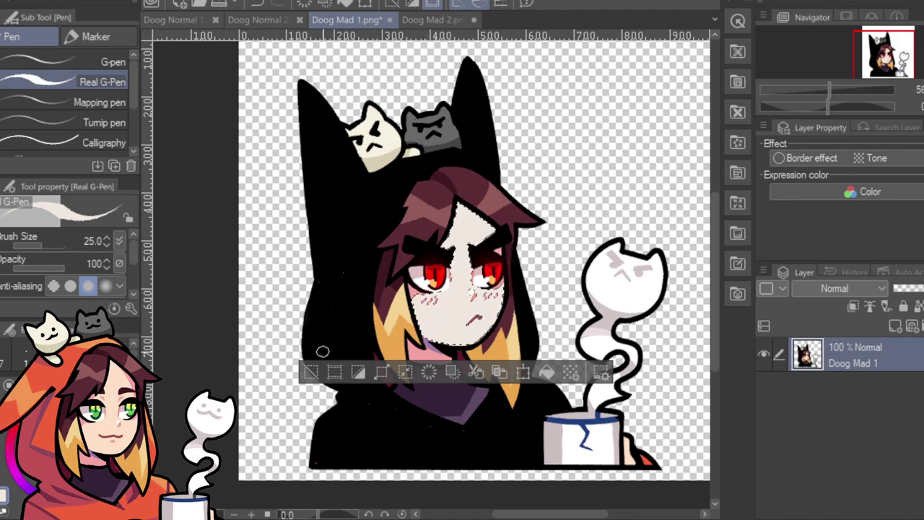
{"action": "left_click", "coordinate": [311, 372]}
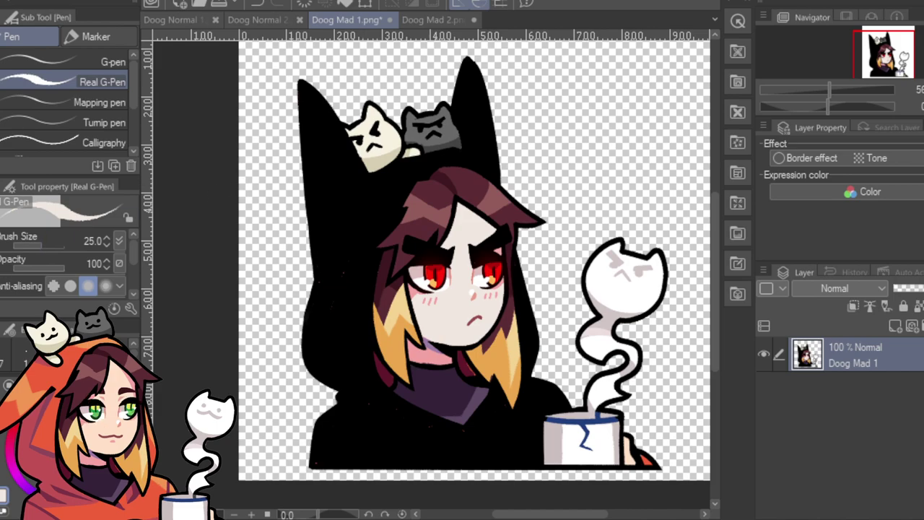
Paint red liquid inside the mug just above its blue rim with the Real G-Pen at size 1.9.
{"action": "key", "text": "i"}
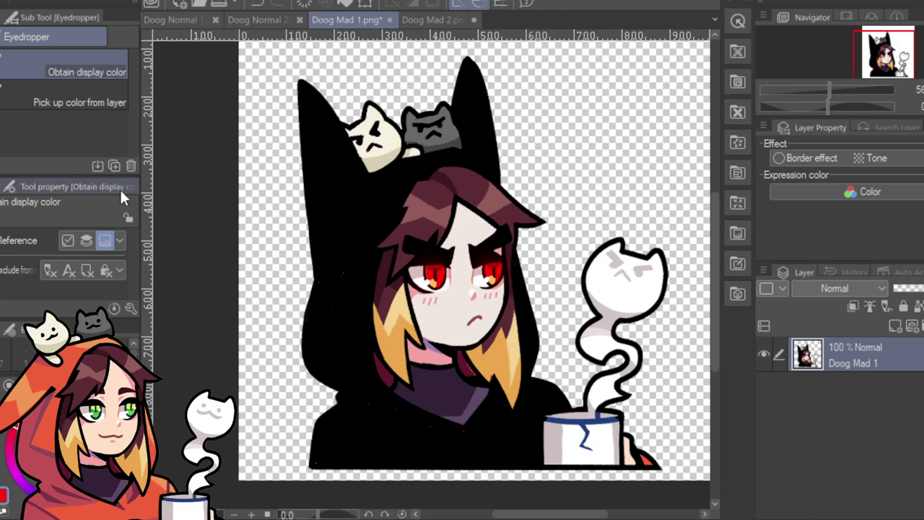
{"action": "key", "text": "p"}
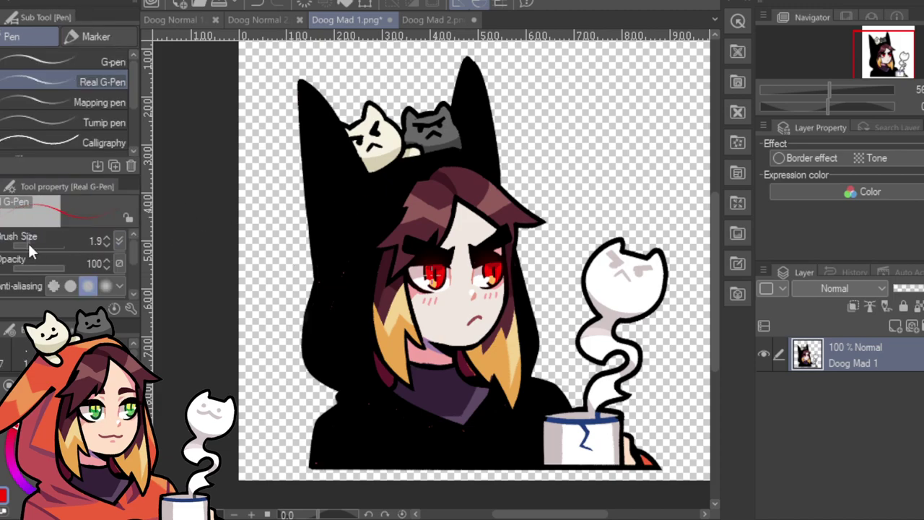
{"action": "left_click", "coordinate": [851, 90]}
{"action": "left_click_drag", "start_coordinate": [886, 57], "coordinate": [902, 69]}
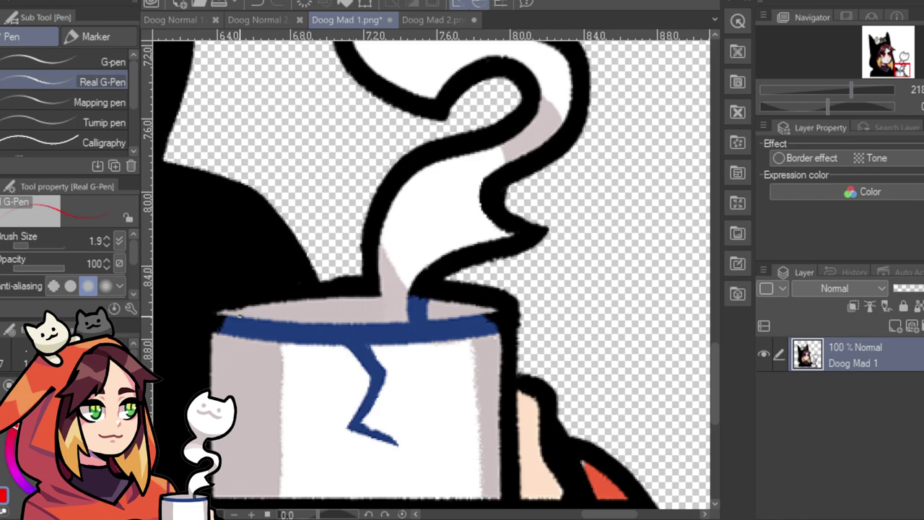
{"action": "mouse_move", "coordinate": [292, 313]}
{"action": "left_mouse_down"}
{"action": "mouse_move", "coordinate": [468, 313]}
{"action": "mouse_move", "coordinate": [375, 323]}
{"action": "left_mouse_up"}
{"action": "mouse_move", "coordinate": [304, 322]}
{"action": "left_mouse_down"}
{"action": "mouse_move", "coordinate": [239, 315]}
{"action": "mouse_move", "coordinate": [394, 319]}
{"action": "mouse_move", "coordinate": [284, 318]}
{"action": "left_mouse_up"}
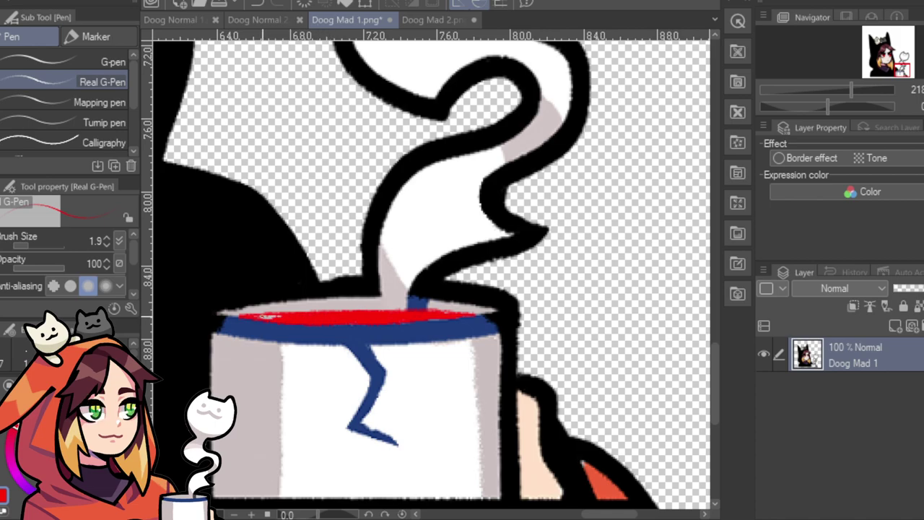
{"action": "left_click_drag", "start_coordinate": [433, 312], "coordinate": [487, 312]}
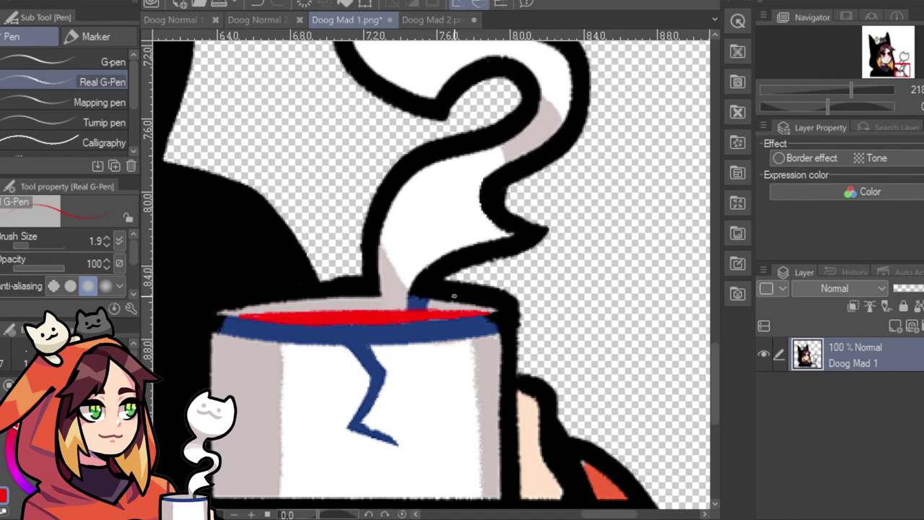
{"action": "left_click_drag", "start_coordinate": [851, 90], "coordinate": [822, 90]}
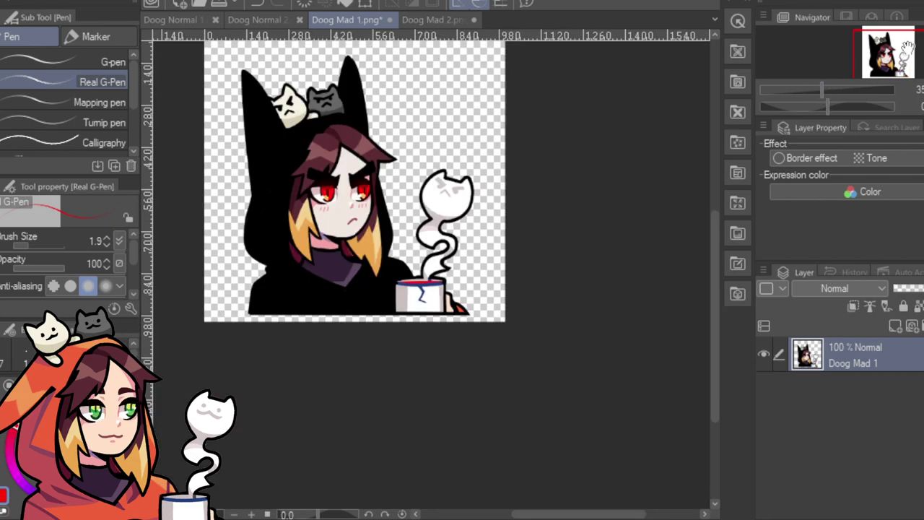
{"action": "left_click", "coordinate": [887, 52]}
{"action": "left_click_drag", "start_coordinate": [885, 51], "coordinate": [830, 91]}
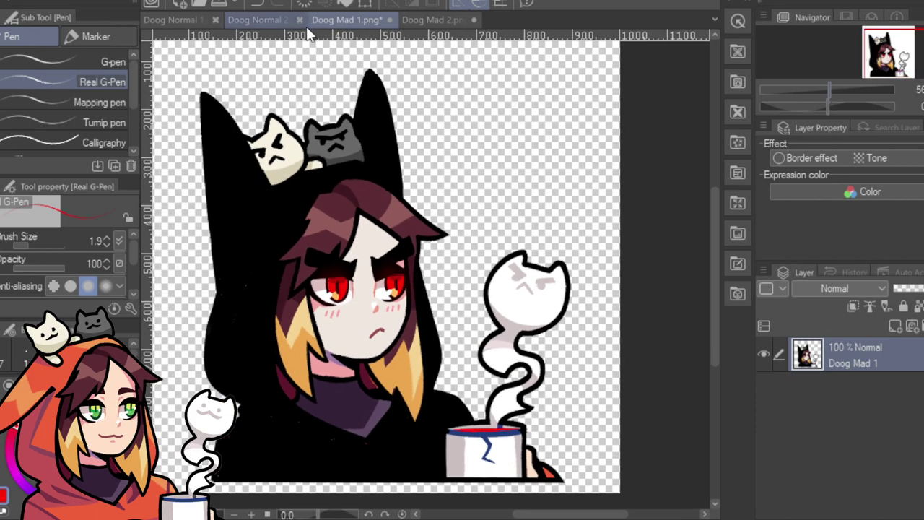
Paint the red sleeve beside the mug black in both Doog Mad 2 and Doog Mad 1 with the Real G-Pen at size 6.8.
{"action": "left_click", "coordinate": [454, 19]}
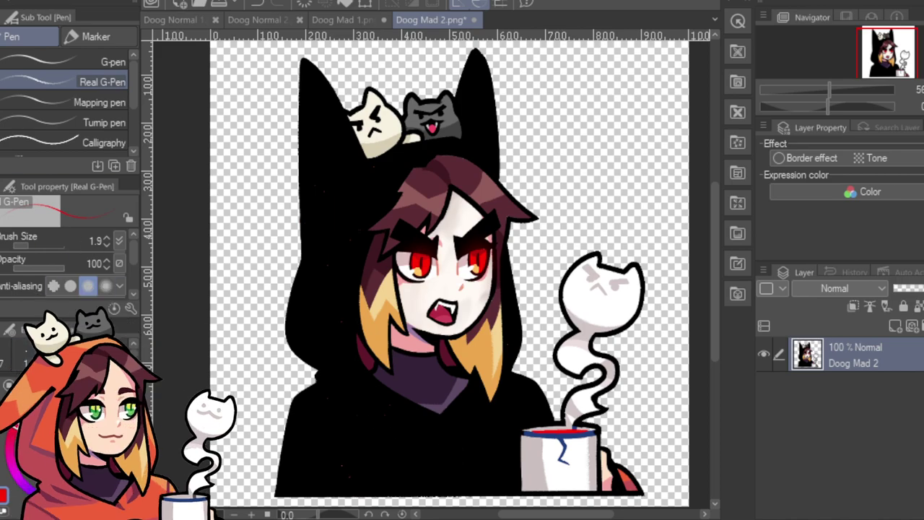
{"action": "key", "text": "bracketright"}
{"action": "key", "text": "bracketright"}
{"action": "key", "text": "bracketright"}
{"action": "key", "text": "bracketright"}
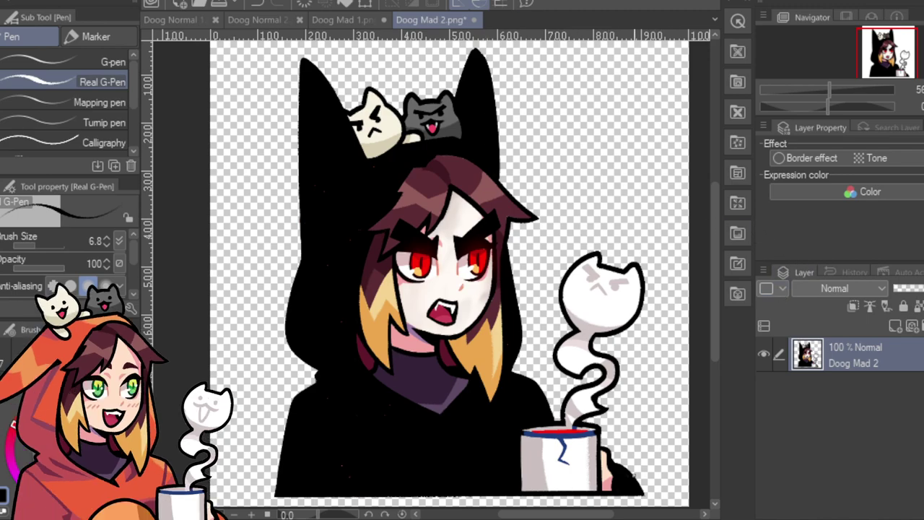
{"action": "left_click", "coordinate": [352, 21]}
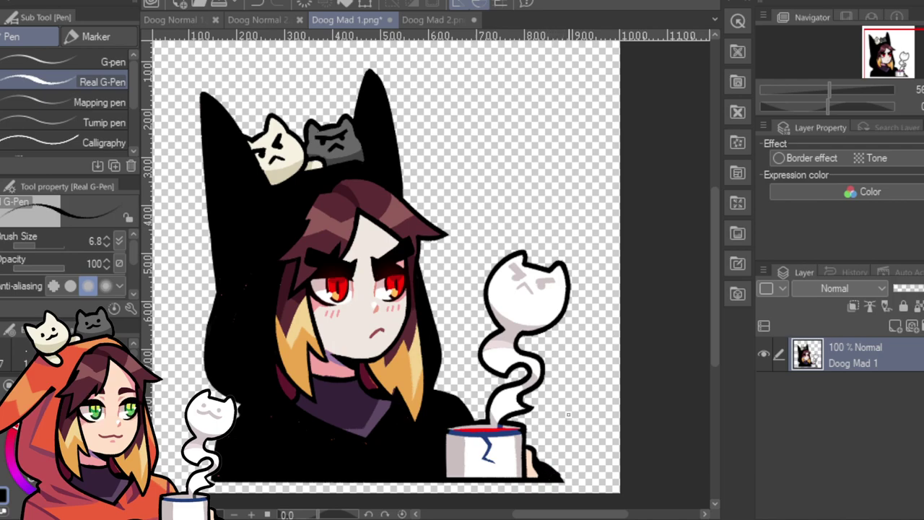
Draw two small white fangs beneath the frowning mouth in Doog Mad 1 with the Real G-Pen at size 3.
{"action": "left_click_drag", "start_coordinate": [842, 85], "coordinate": [860, 89]}
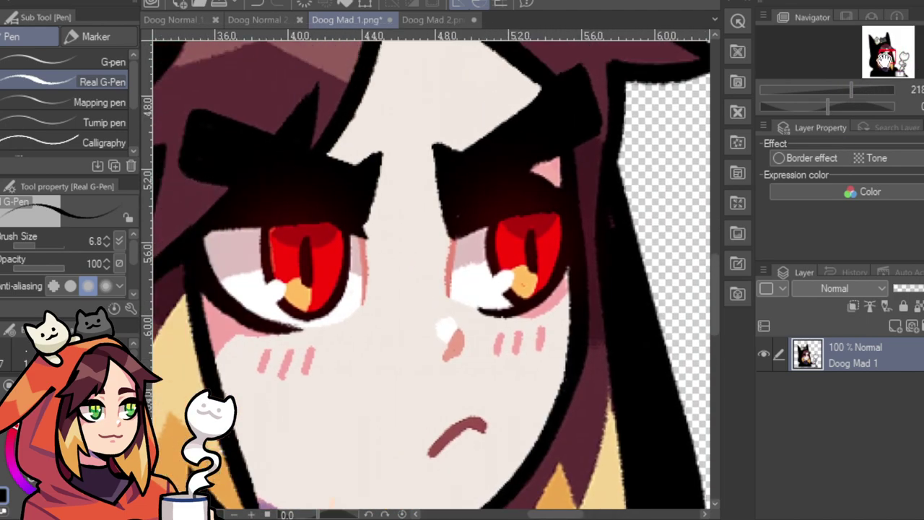
{"action": "key", "text": "x"}
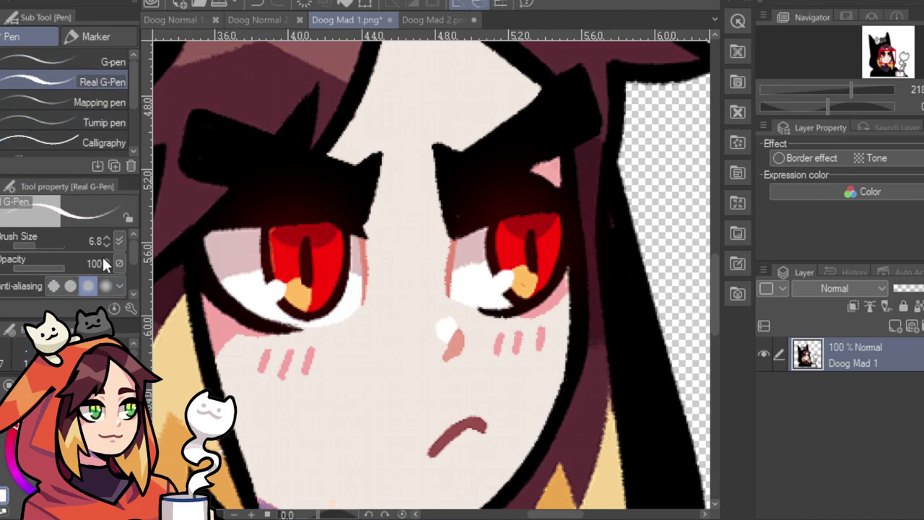
{"action": "left_click", "coordinate": [31, 244]}
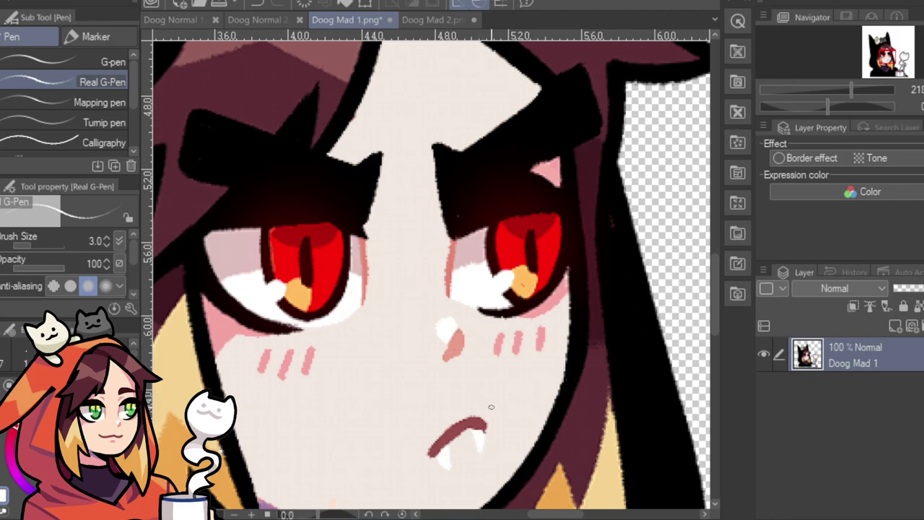
Draw small white fangs beneath the frowning mouths of the cream and grey cats in Doog Mad 1 with the Real G-Pen at size 3.
{"action": "left_click_drag", "start_coordinate": [816, 84], "coordinate": [833, 75]}
{"action": "left_click_drag", "start_coordinate": [886, 55], "coordinate": [877, 36]}
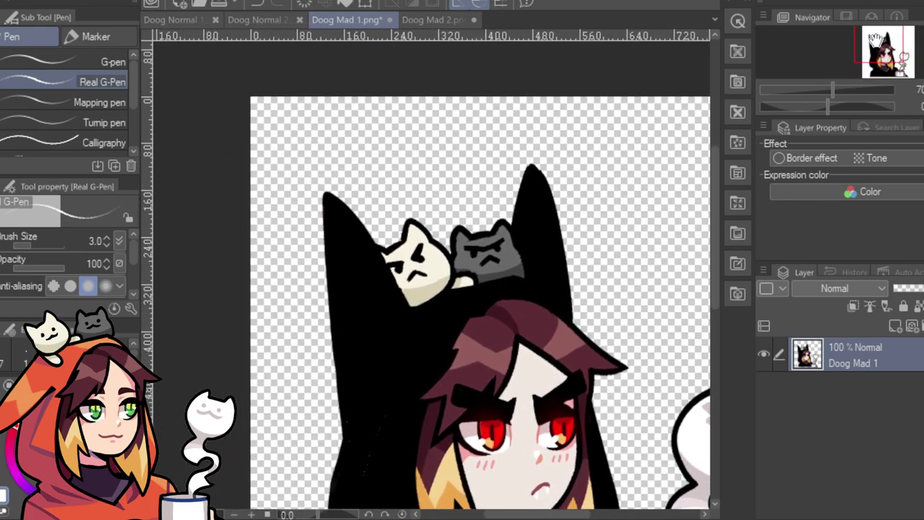
{"action": "left_click_drag", "start_coordinate": [845, 91], "coordinate": [852, 88]}
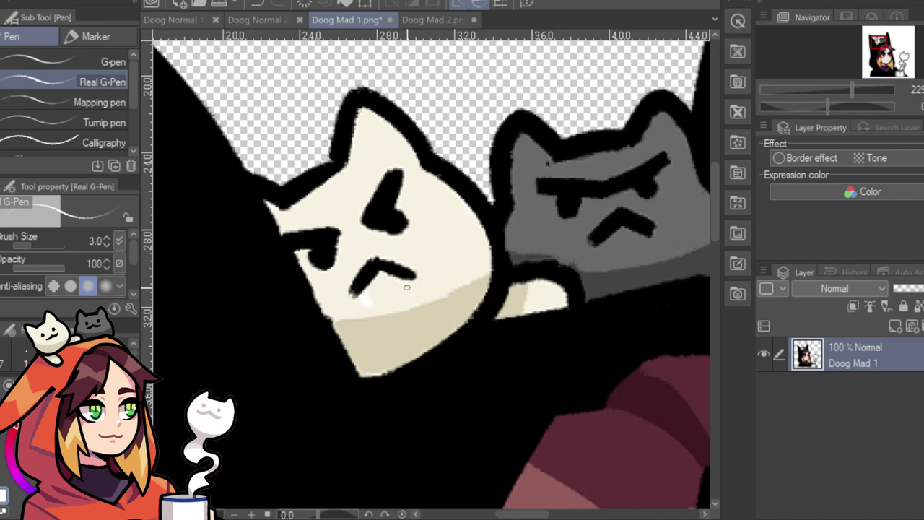
{"action": "left_click_drag", "start_coordinate": [399, 282], "coordinate": [402, 292]}
{"action": "left_click_drag", "start_coordinate": [602, 244], "coordinate": [604, 254]}
{"action": "left_click", "coordinate": [830, 90]}
{"action": "mouse_move", "coordinate": [830, 90]}
{"action": "left_mouse_down"}
{"action": "mouse_move", "coordinate": [819, 89]}
{"action": "mouse_move", "coordinate": [829, 89]}
{"action": "left_mouse_up"}
Cover the stray red specks on the black hood in Doog Mad 1 with black, using the Real G-Pen at size 13.
{"action": "left_click", "coordinate": [437, 18]}
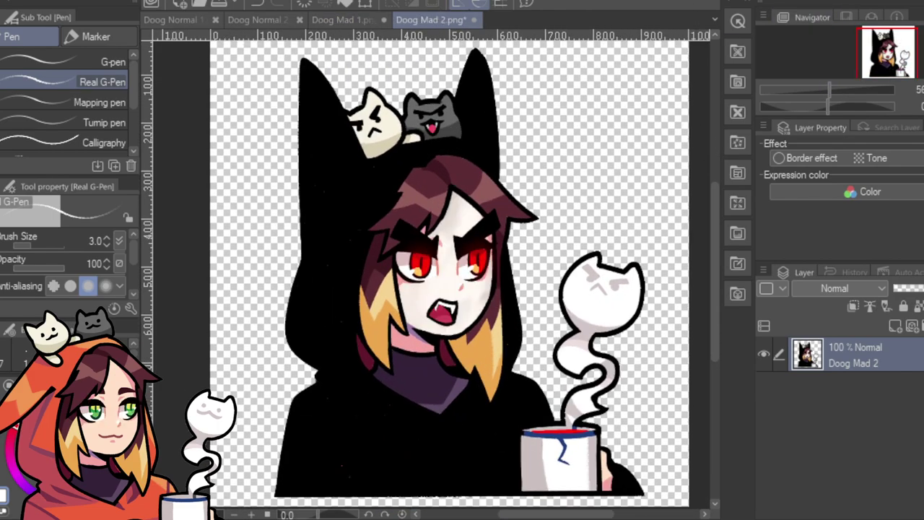
{"action": "left_click", "coordinate": [361, 18]}
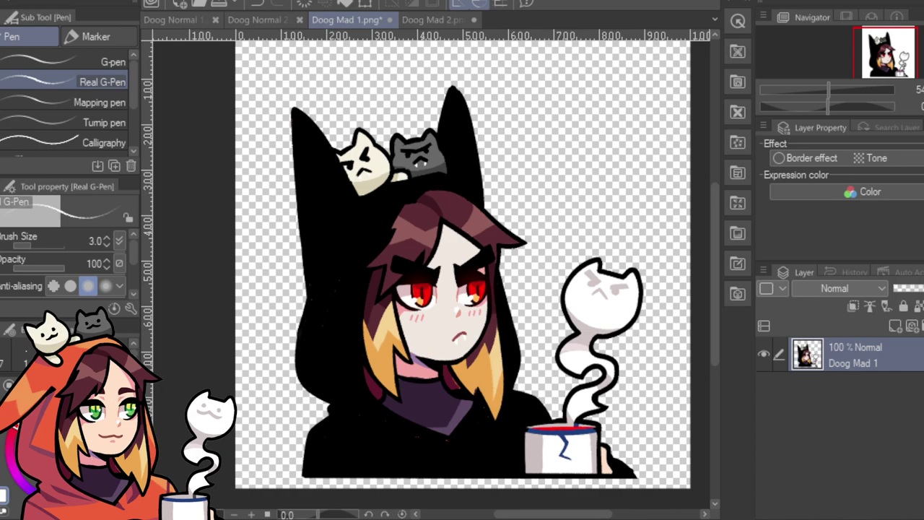
{"action": "key", "text": "x"}
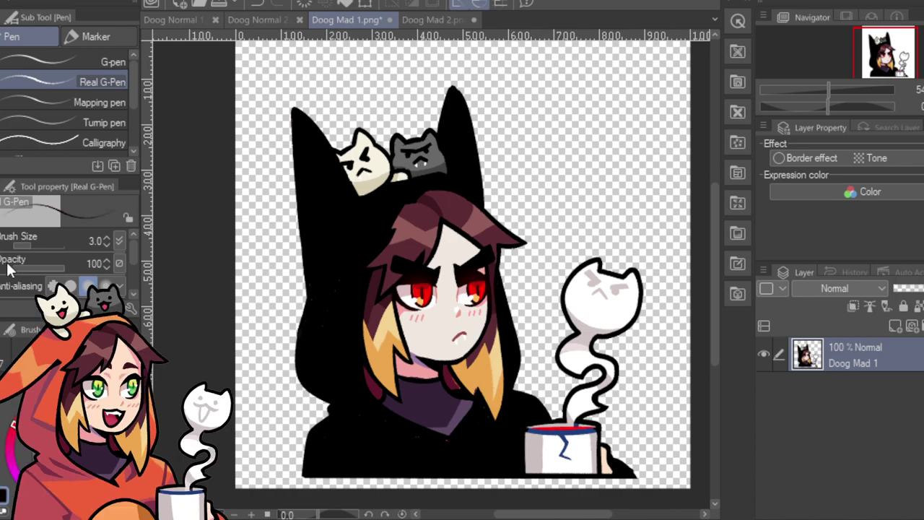
{"action": "left_click", "coordinate": [843, 87]}
{"action": "mouse_move", "coordinate": [890, 55]}
{"action": "left_mouse_down"}
{"action": "mouse_move", "coordinate": [892, 75]}
{"action": "mouse_move", "coordinate": [873, 72]}
{"action": "mouse_move", "coordinate": [884, 65]}
{"action": "left_mouse_up"}
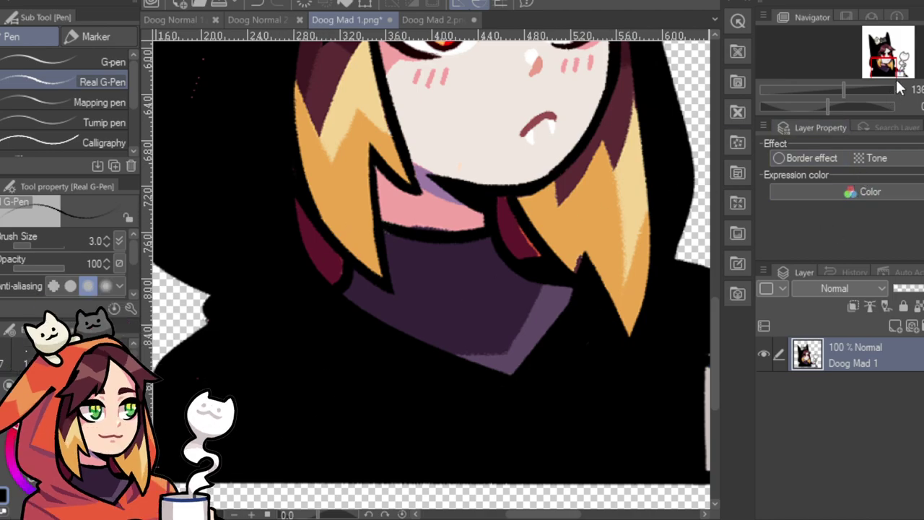
{"action": "left_click_drag", "start_coordinate": [885, 63], "coordinate": [883, 65]}
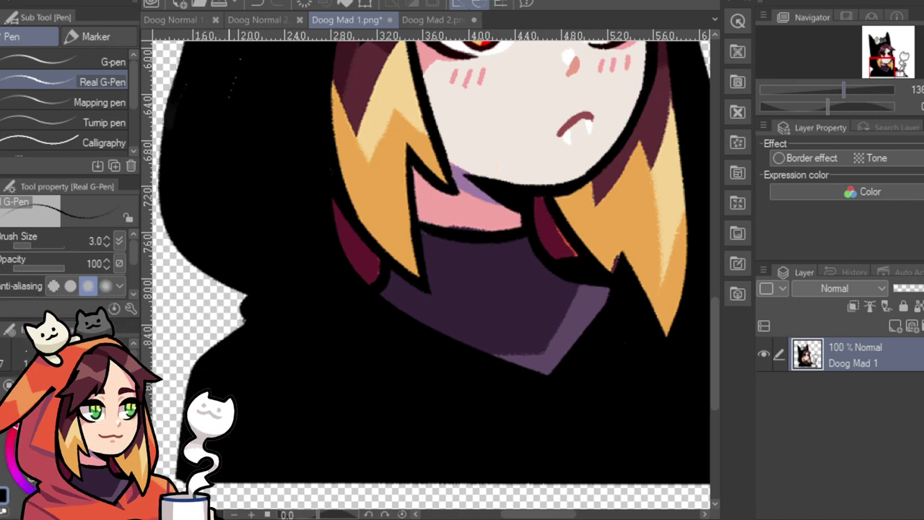
{"action": "left_click_drag", "start_coordinate": [891, 55], "coordinate": [878, 42]}
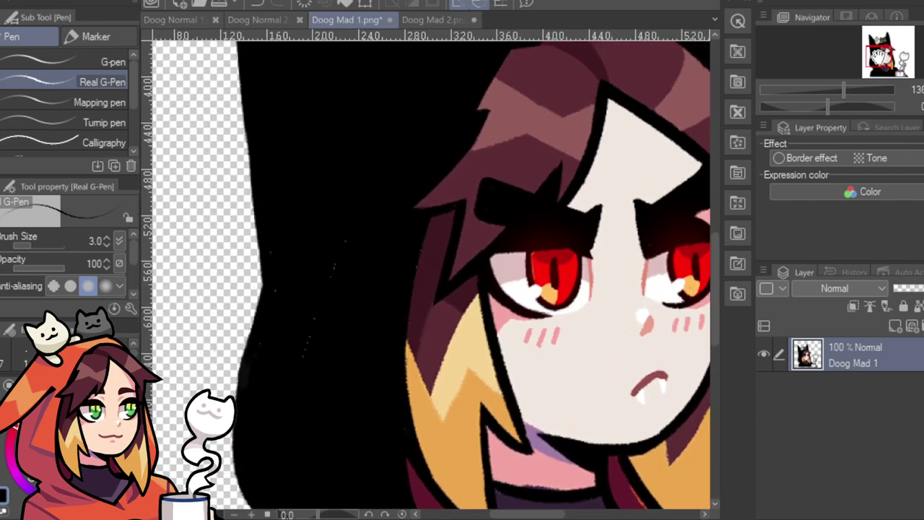
{"action": "left_click", "coordinate": [60, 244]}
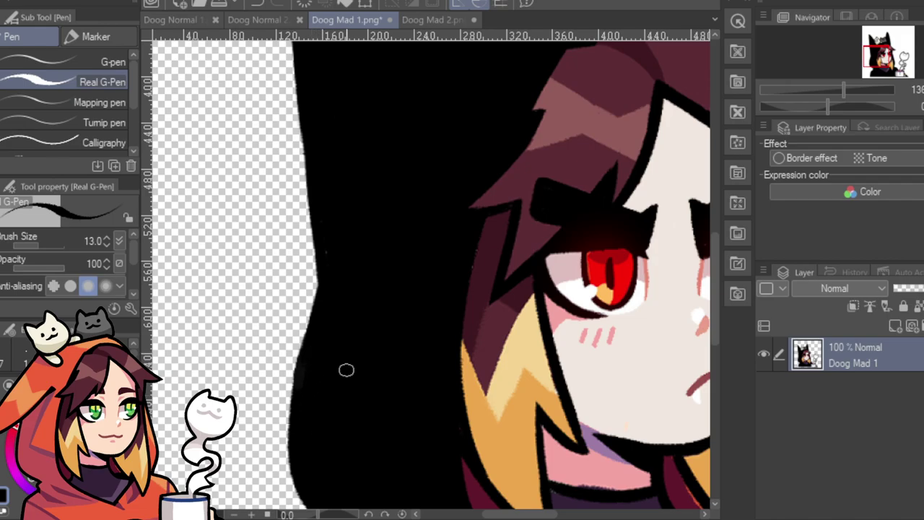
{"action": "mouse_move", "coordinate": [885, 72]}
{"action": "left_mouse_down"}
{"action": "mouse_move", "coordinate": [876, 44]}
{"action": "mouse_move", "coordinate": [897, 73]}
{"action": "mouse_move", "coordinate": [904, 69]}
{"action": "mouse_move", "coordinate": [871, 85]}
{"action": "left_mouse_up"}
Paint over the leftover red specks on the black hoodie in Doog Mad 2 with the black Real G-Pen at size 13.
{"action": "left_click", "coordinate": [459, 21]}
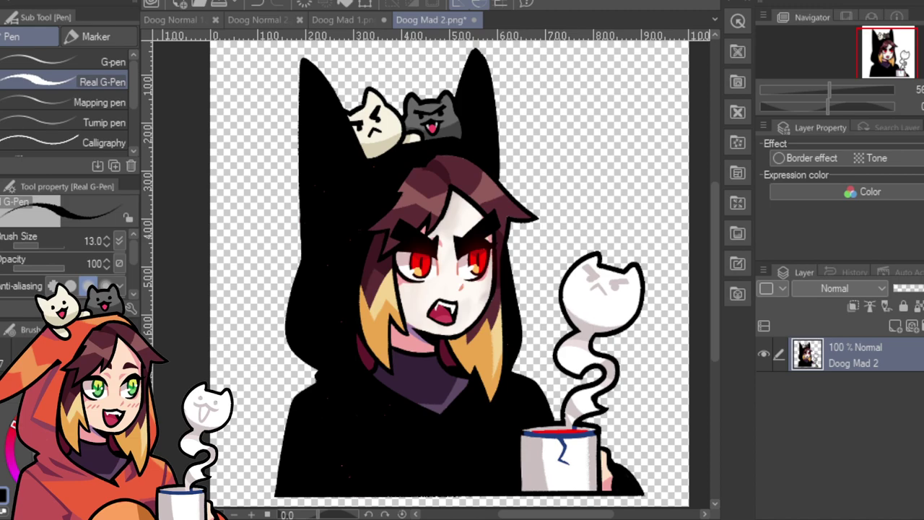
{"action": "left_click_drag", "start_coordinate": [829, 89], "coordinate": [845, 89]}
{"action": "left_click_drag", "start_coordinate": [886, 56], "coordinate": [866, 80]}
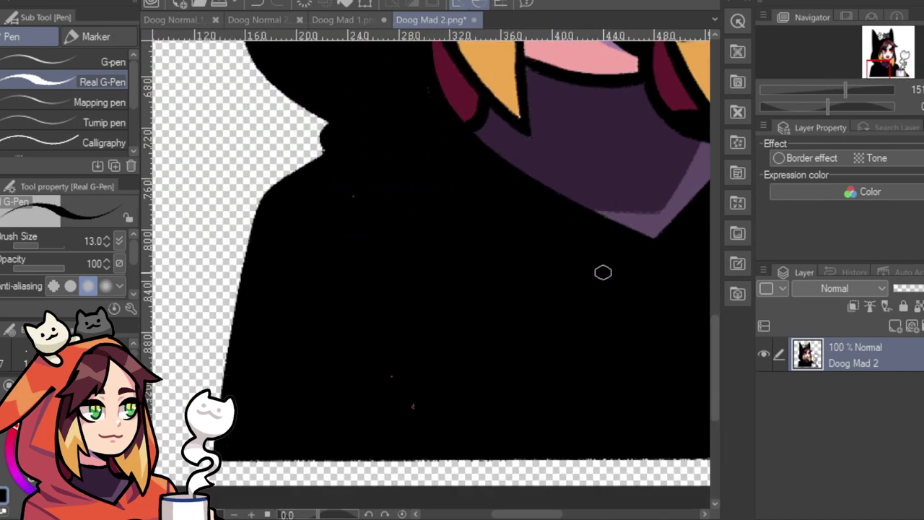
{"action": "left_click", "coordinate": [412, 404]}
{"action": "left_click", "coordinate": [390, 375]}
{"action": "left_click", "coordinate": [353, 195]}
{"action": "left_click_drag", "start_coordinate": [878, 72], "coordinate": [880, 54]}
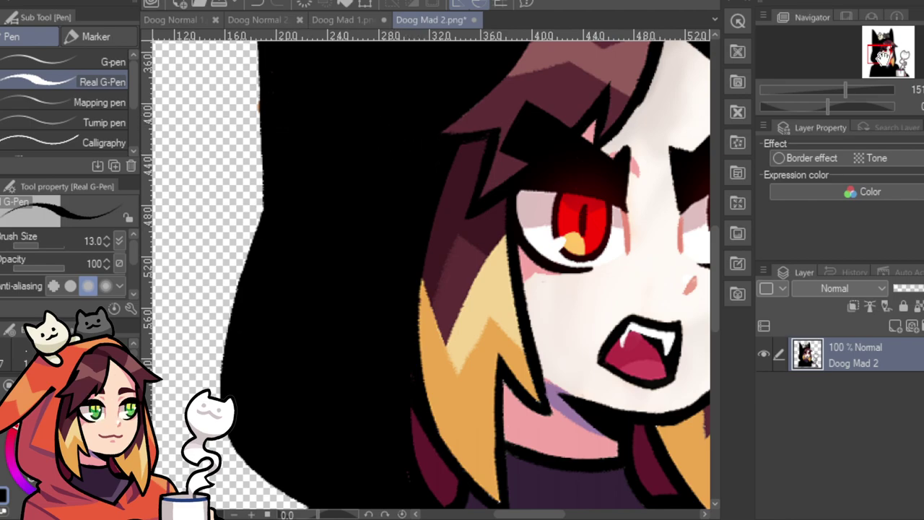
{"action": "scroll", "coordinate": [391, 205], "scroll_direction": "up", "scroll_amount": 5}
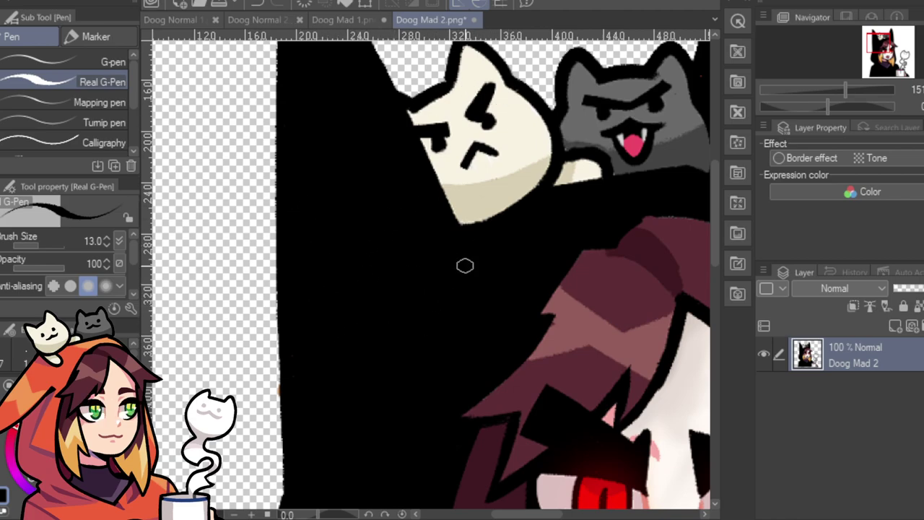
{"action": "left_click_drag", "start_coordinate": [880, 44], "coordinate": [891, 37]}
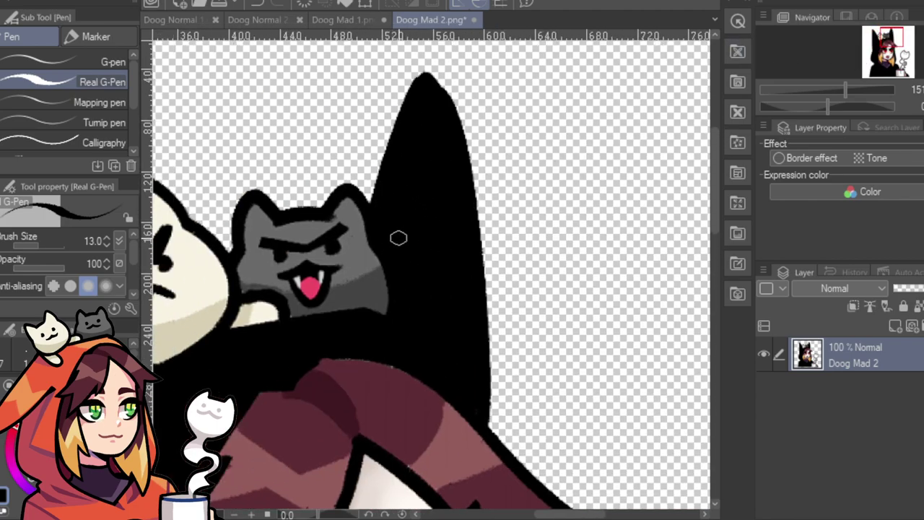
{"action": "left_click_drag", "start_coordinate": [890, 38], "coordinate": [896, 59]}
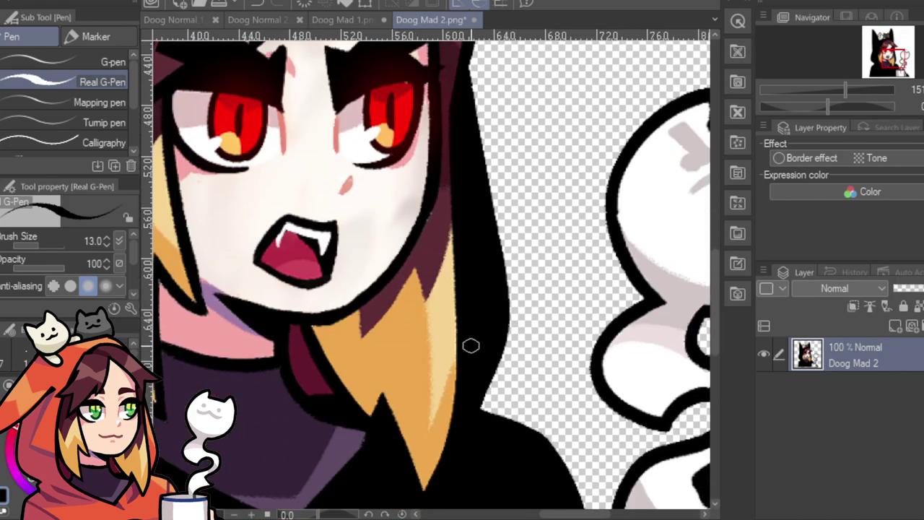
{"action": "mouse_move", "coordinate": [894, 59]}
{"action": "left_mouse_down"}
{"action": "mouse_move", "coordinate": [894, 70]}
{"action": "mouse_move", "coordinate": [888, 63]}
{"action": "left_mouse_up"}
{"action": "left_click_drag", "start_coordinate": [846, 90], "coordinate": [838, 96]}
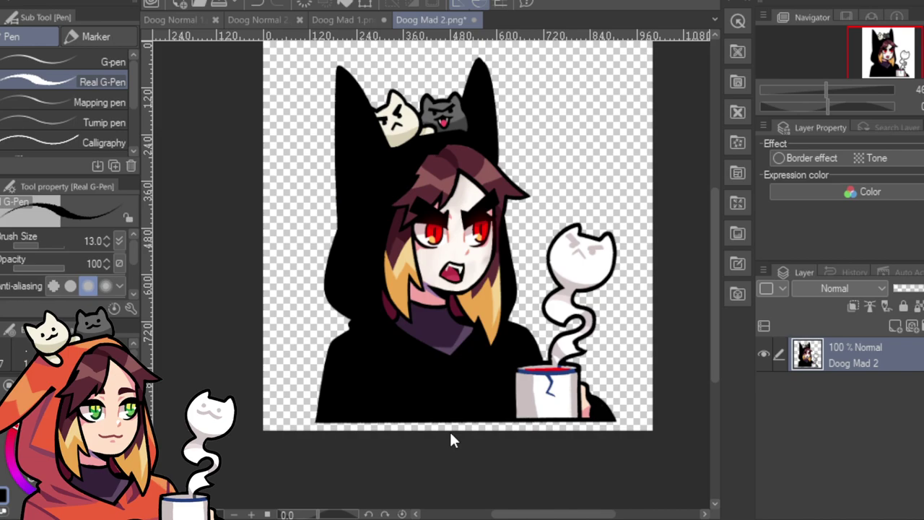
Bring up the Doog Mad 1 image, switch to veadotube mini and select the second avatar state with the angry face.
{"action": "left_click", "coordinate": [361, 21]}
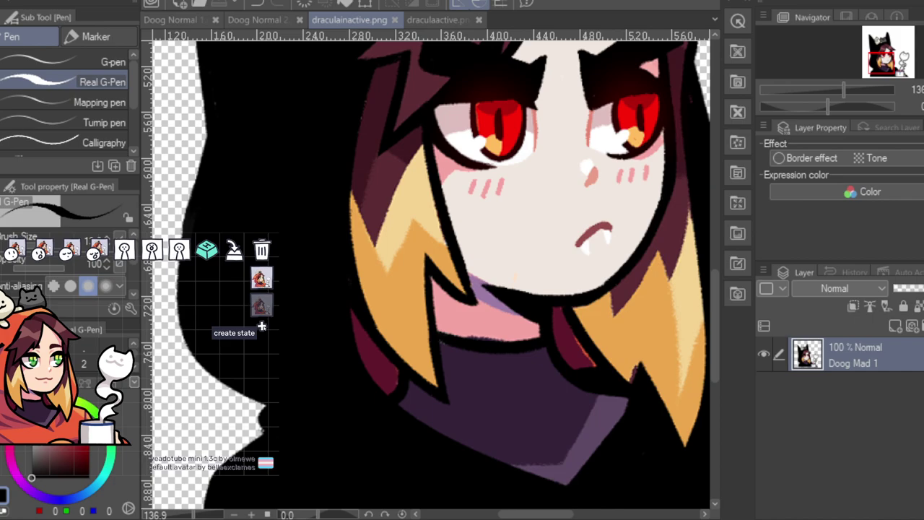
{"action": "left_click", "coordinate": [261, 305]}
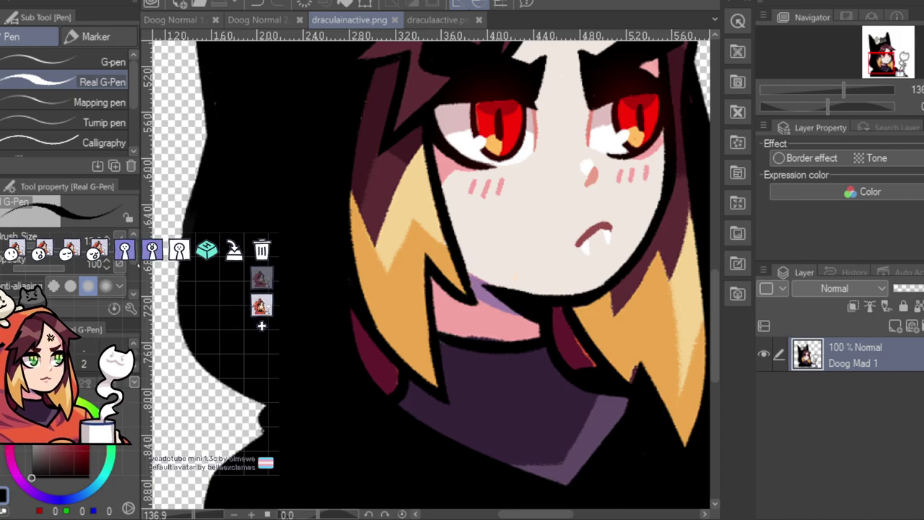
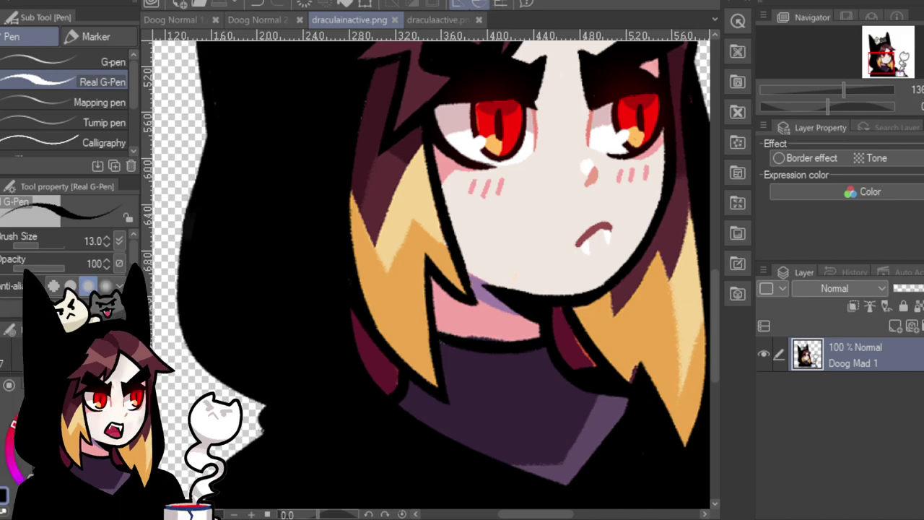
{"action": "scroll", "coordinate": [505, 246], "scroll_direction": "down", "scroll_amount": 2}
{"action": "scroll", "coordinate": [561, 178], "scroll_direction": "down", "scroll_amount": 3}
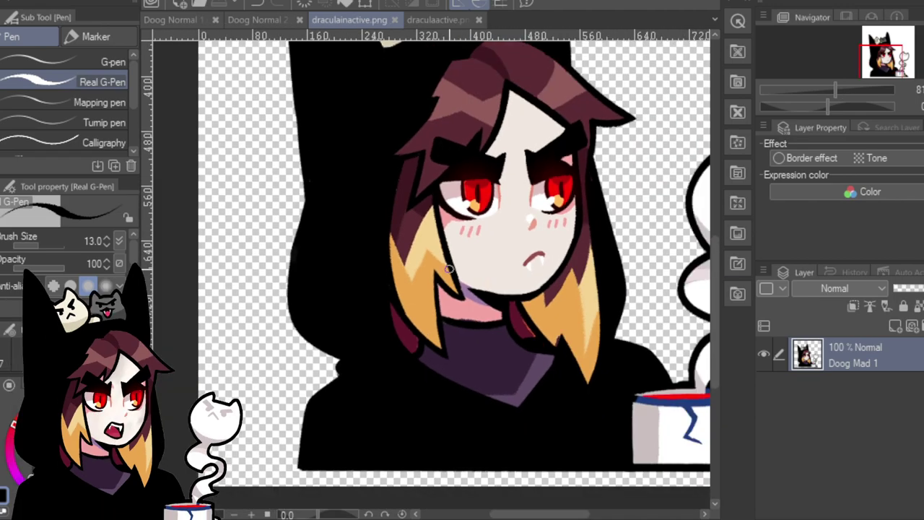
{"action": "left_click_drag", "start_coordinate": [562, 513], "coordinate": [589, 509]}
{"action": "left_click_drag", "start_coordinate": [713, 316], "coordinate": [713, 285]}
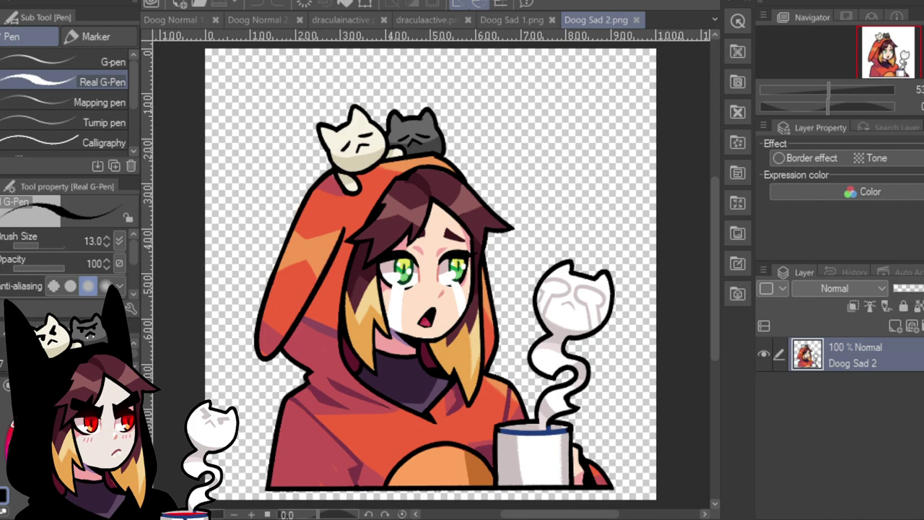
Close draculainactive.png and draculaactive.png, and look through the Doog Normal and Doog Sad images, ending on Doog Normal 1.
{"action": "left_click", "coordinate": [383, 19]}
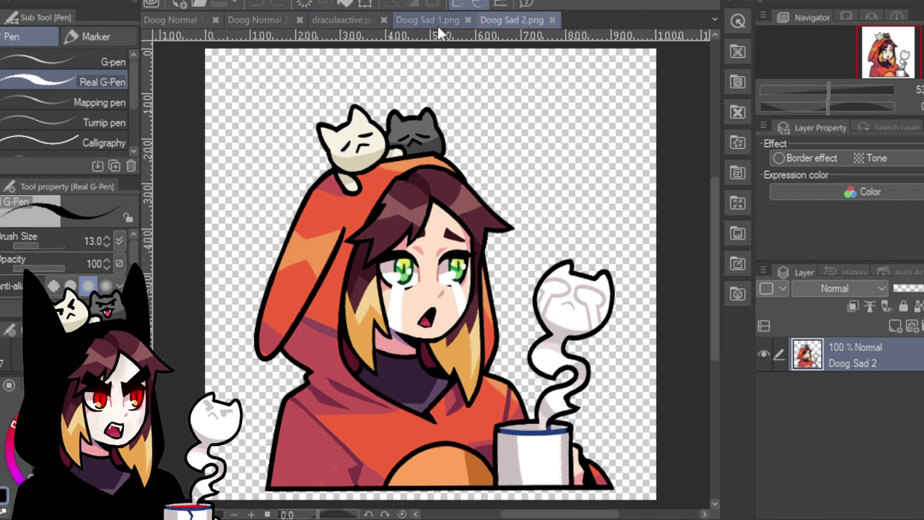
{"action": "left_click", "coordinate": [384, 19]}
{"action": "left_click", "coordinate": [195, 14]}
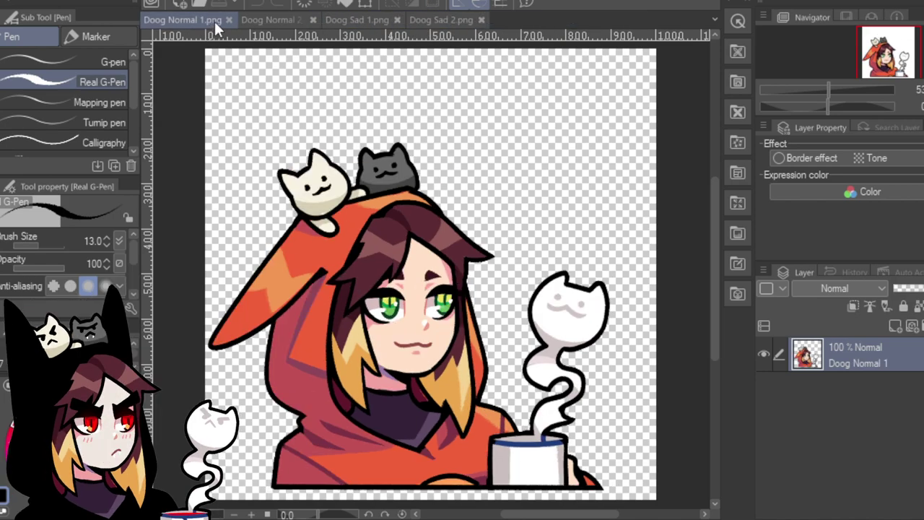
{"action": "left_click", "coordinate": [264, 21]}
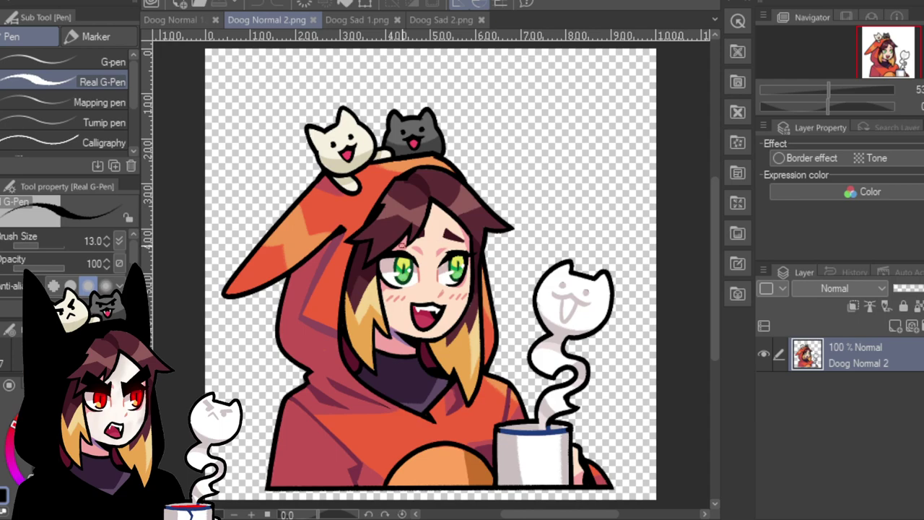
{"action": "left_click", "coordinate": [372, 19]}
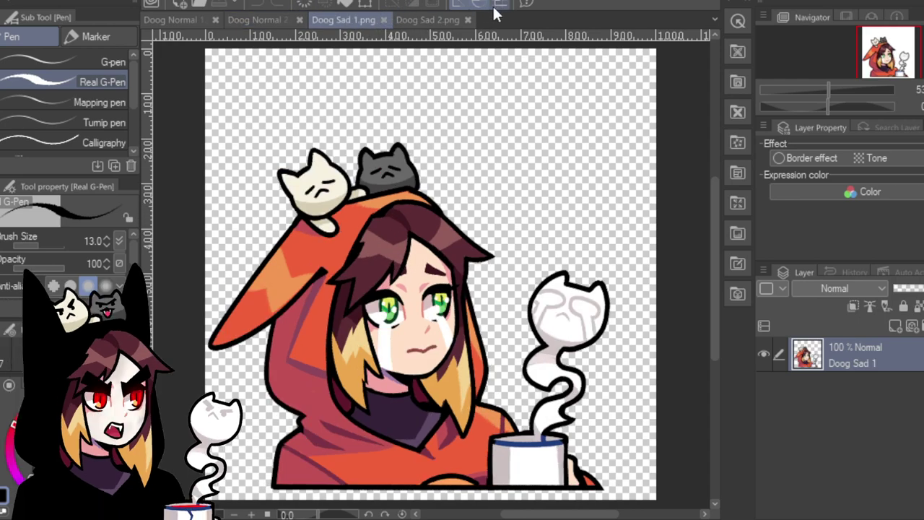
{"action": "left_click", "coordinate": [442, 16]}
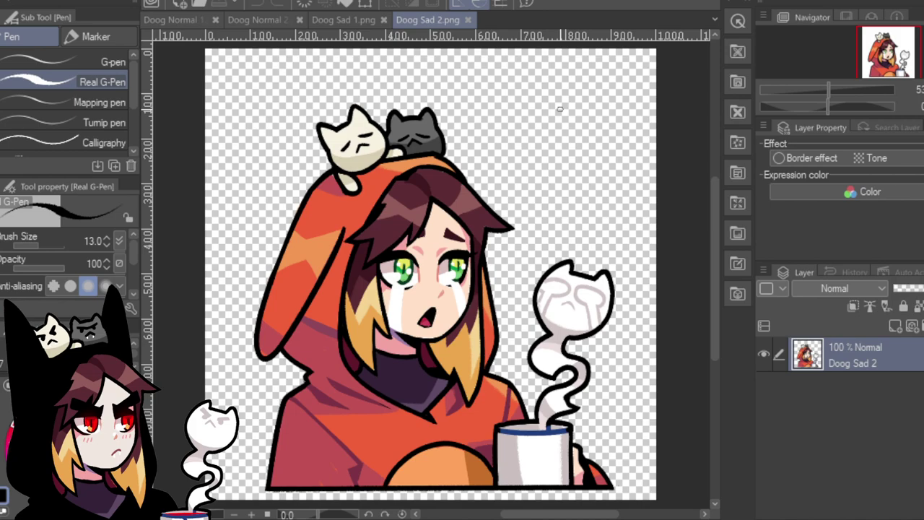
{"action": "left_click", "coordinate": [186, 18]}
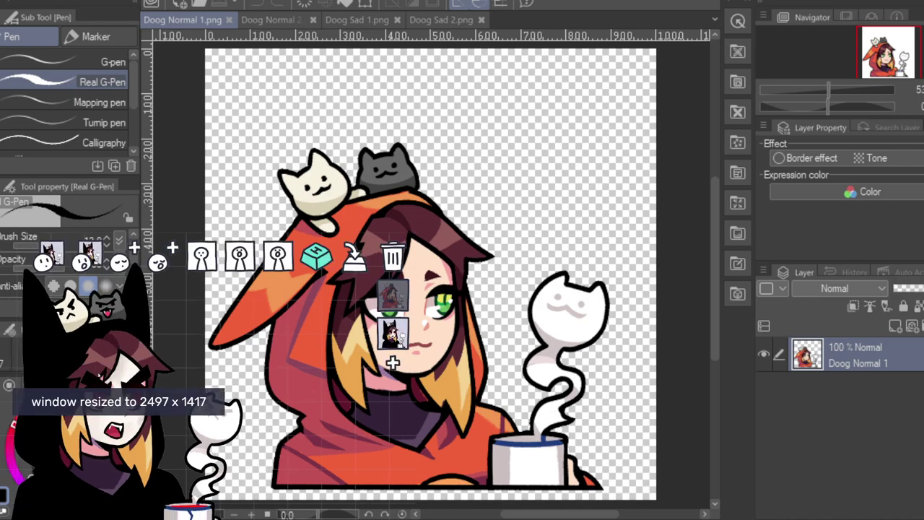
Create another avatar state in veadotube mini with the blue-hoodie character and replace its open-mouth image with the matching blue-hoodie picture.
{"action": "left_click", "coordinate": [392, 363]}
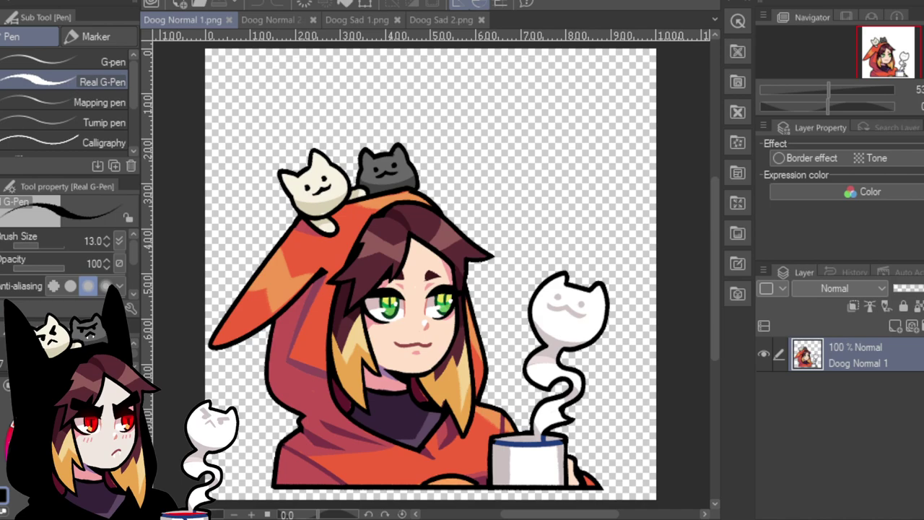
{"action": "mouse_move", "coordinate": [393, 332]}
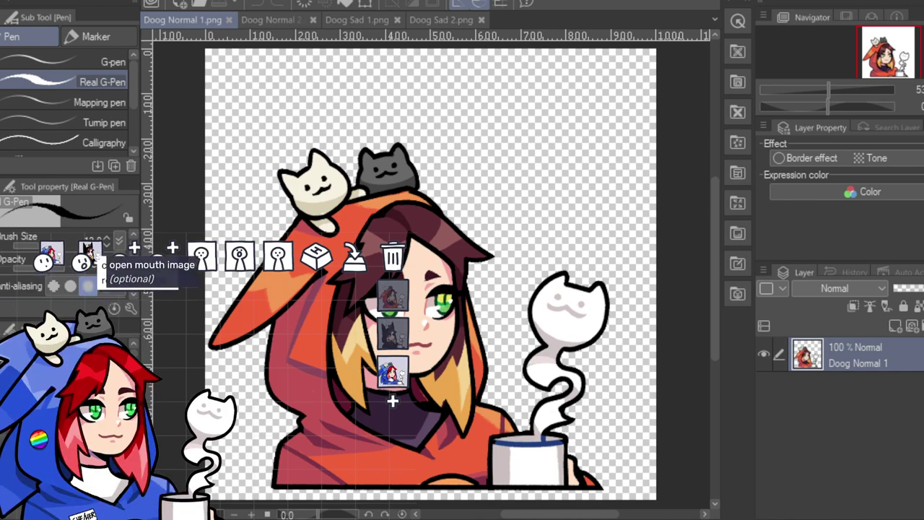
{"action": "left_click", "coordinate": [93, 257]}
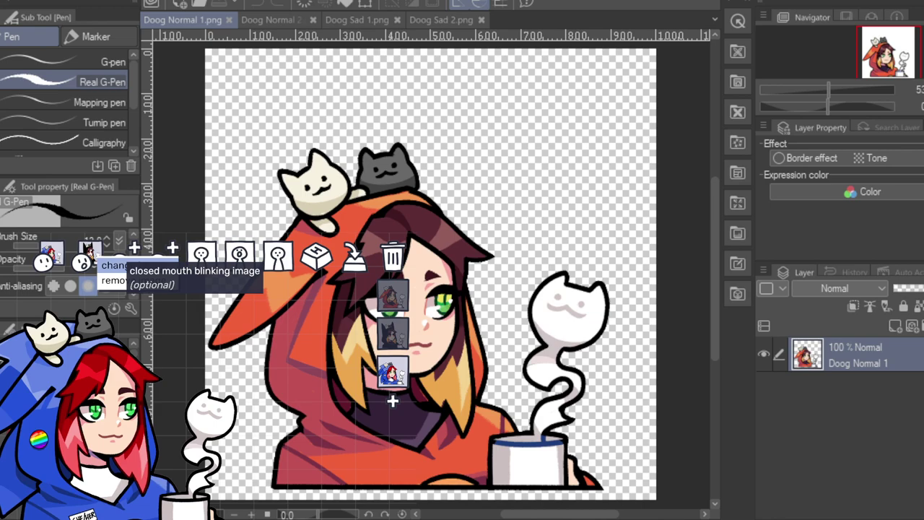
{"action": "key", "text": "Escape"}
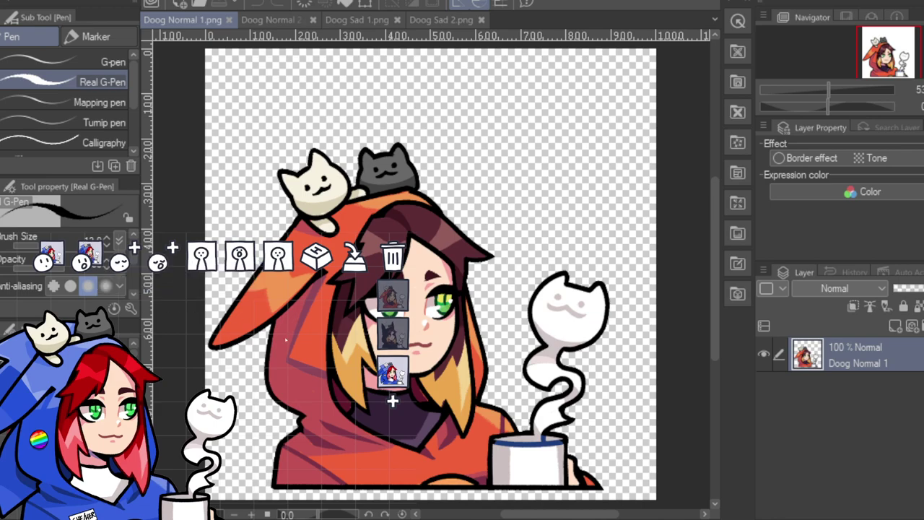
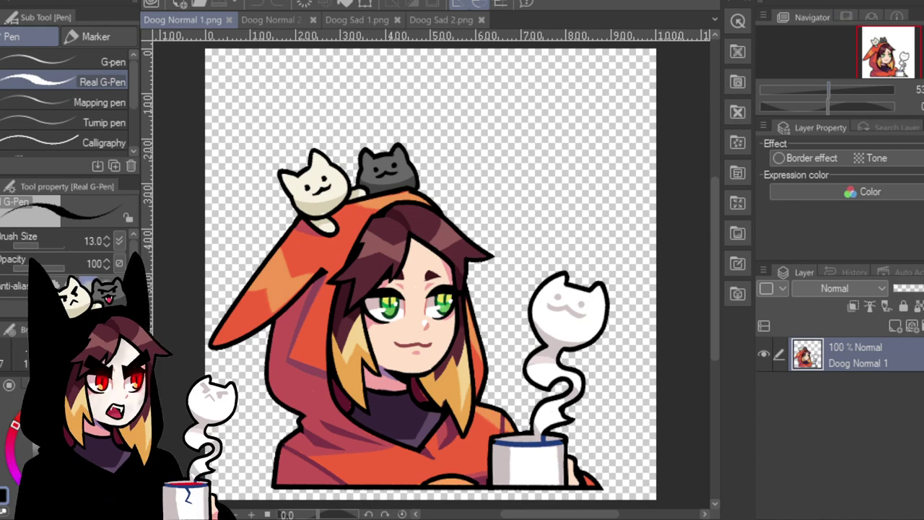
{"action": "scroll", "coordinate": [418, 288], "scroll_direction": "up", "scroll_amount": 4}
{"action": "scroll", "coordinate": [433, 275], "scroll_direction": "down", "scroll_amount": 4}
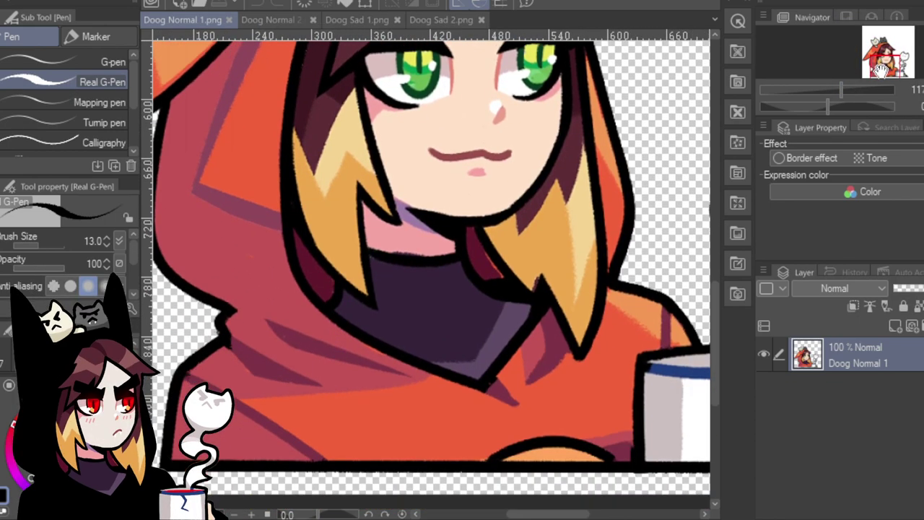
{"action": "scroll", "coordinate": [433, 275], "scroll_direction": "up", "scroll_amount": 2}
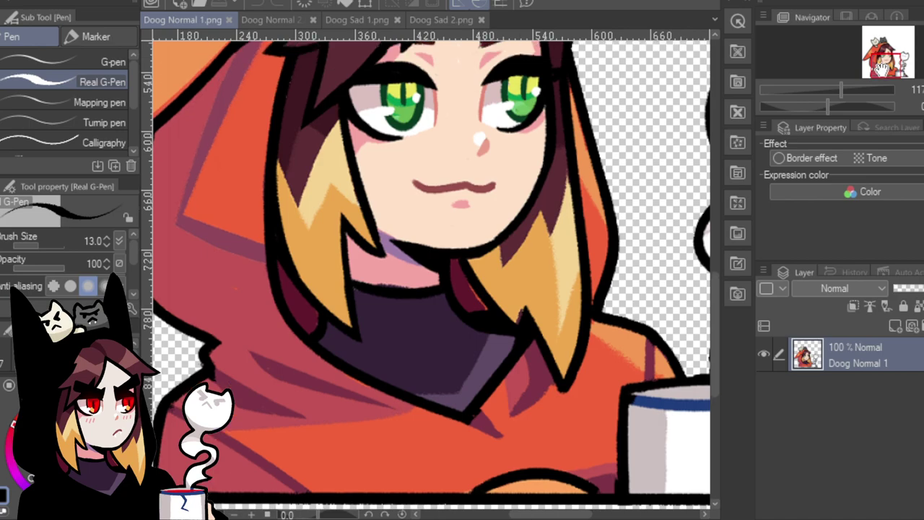
{"action": "scroll", "coordinate": [433, 275], "scroll_direction": "down", "scroll_amount": 4}
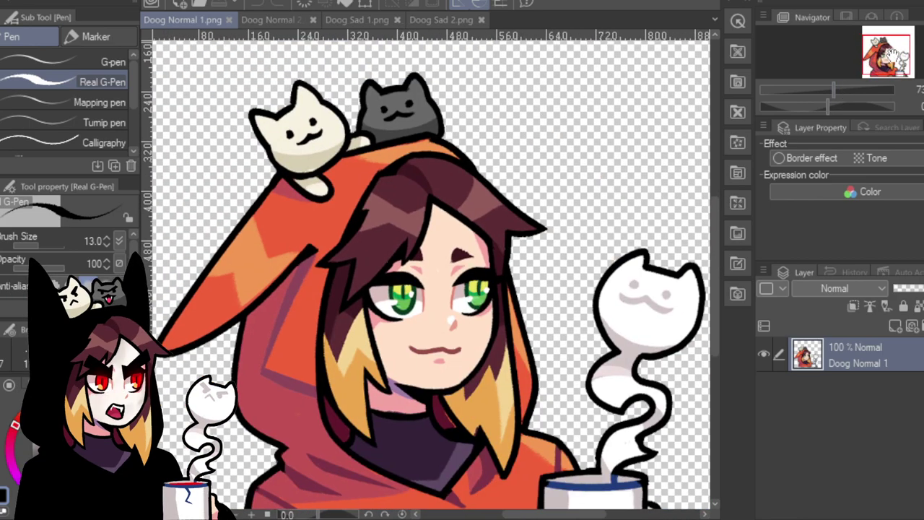
Add a new layer above the Doog Normal 1 layer and switch the drawing colour from black to teal blue.
{"action": "scroll", "coordinate": [293, 166], "scroll_direction": "up", "scroll_amount": 1}
{"action": "scroll", "coordinate": [293, 166], "scroll_direction": "down", "scroll_amount": 1}
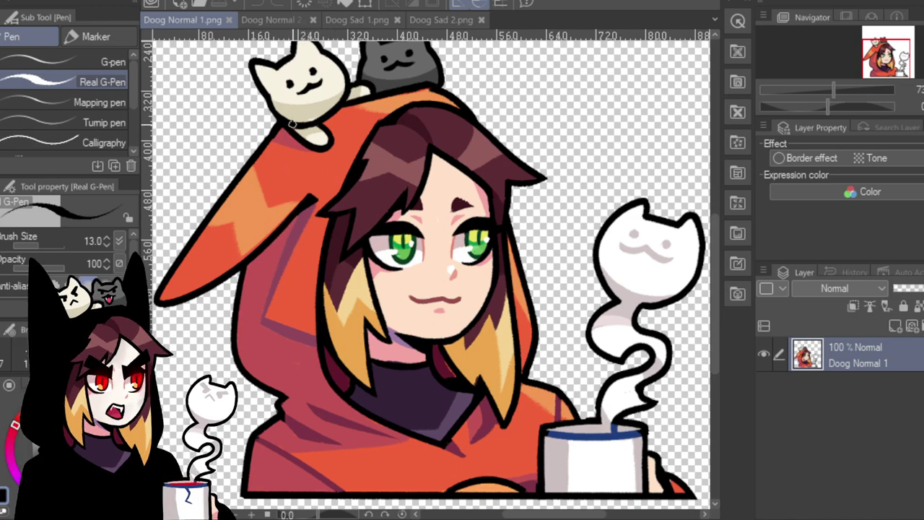
{"action": "left_click", "coordinate": [896, 326]}
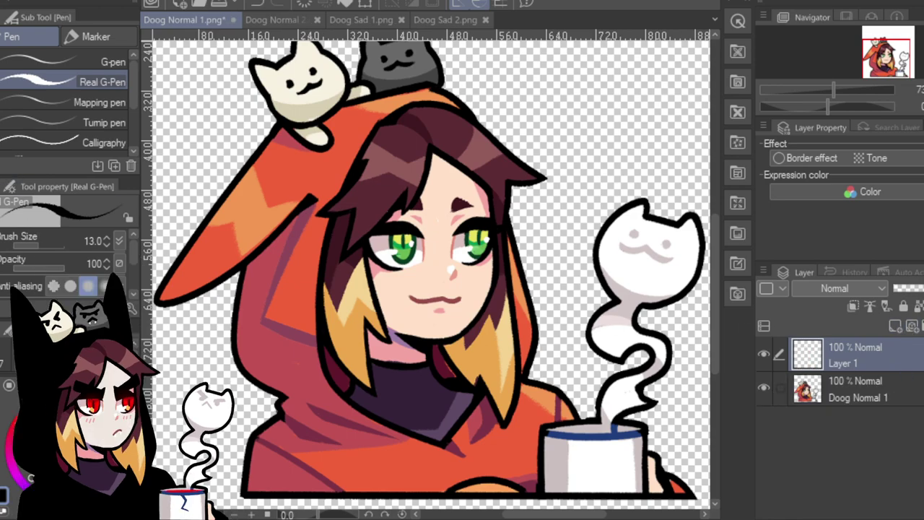
{"action": "key", "text": "x"}
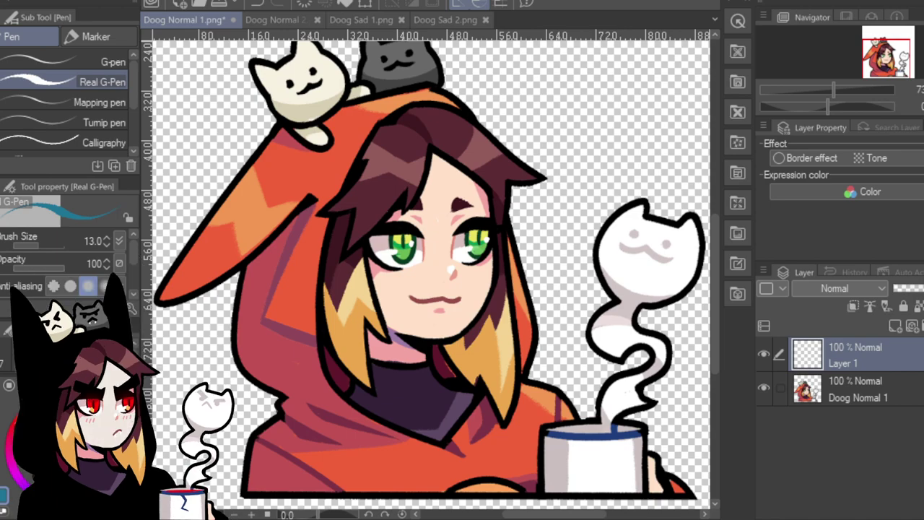
{"action": "key", "text": "g"}
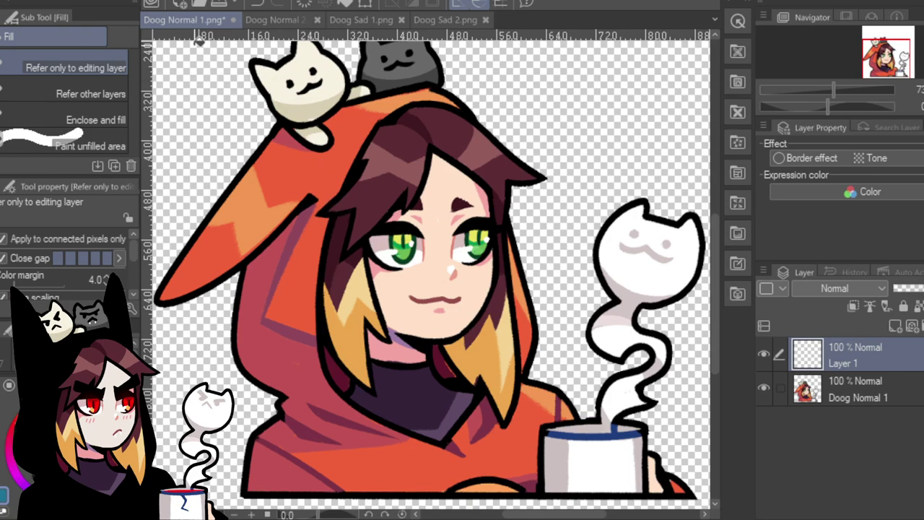
{"action": "key", "text": "w"}
{"action": "left_click", "coordinate": [349, 182]}
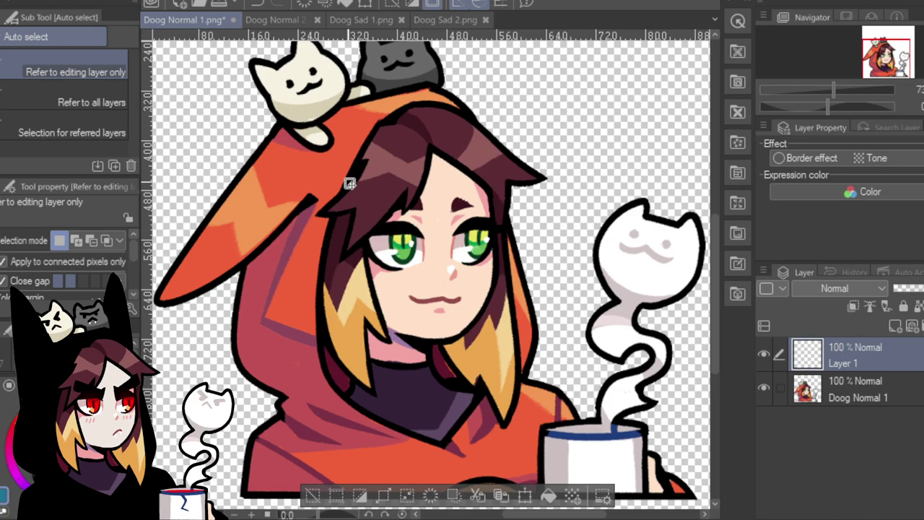
{"action": "left_click", "coordinate": [312, 496]}
Select the red tip of the hood's ear on the Doog Normal 1 layer and recolour it teal with the Color change brush at size 47.8.
{"action": "left_click", "coordinate": [854, 397]}
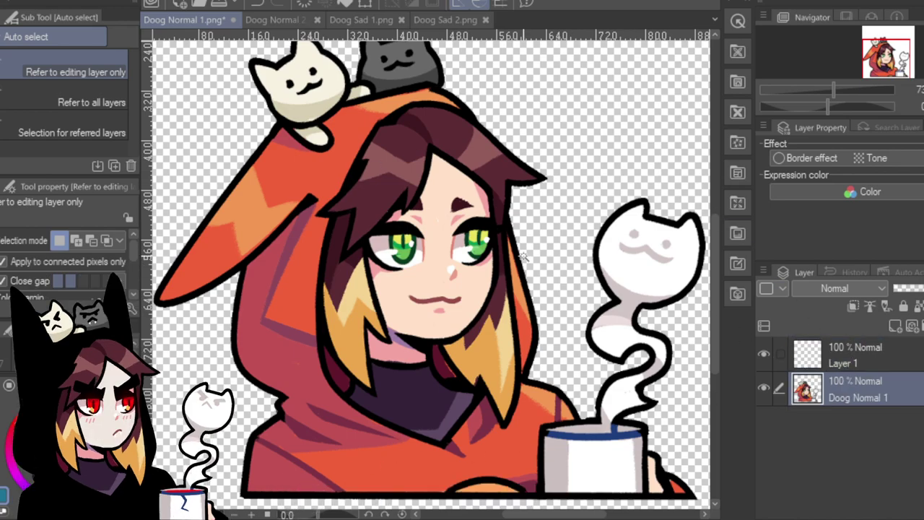
{"action": "left_click", "coordinate": [338, 165]}
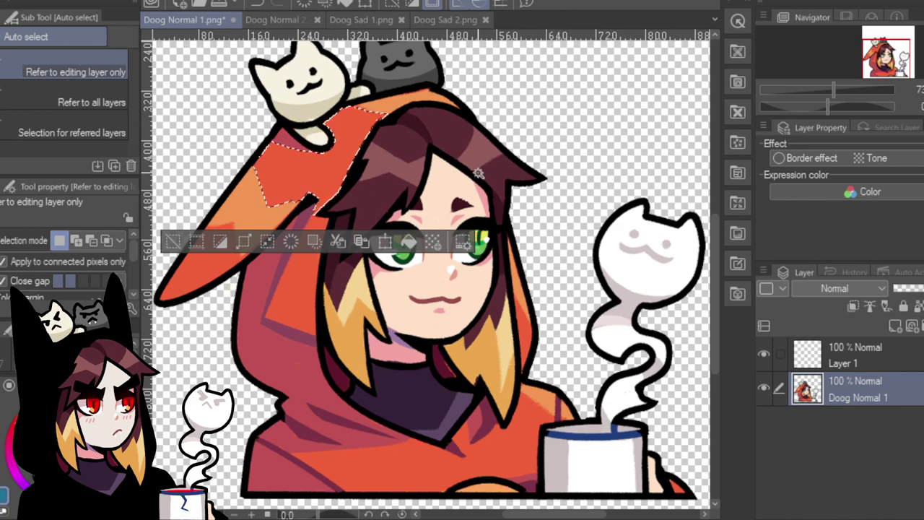
{"action": "left_click", "coordinate": [173, 243]}
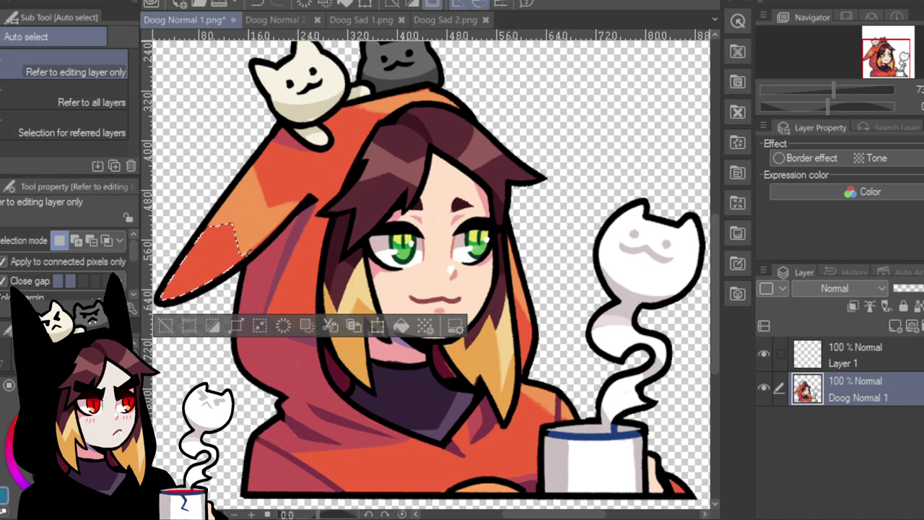
{"action": "key", "text": "b"}
{"action": "left_click", "coordinate": [45, 241]}
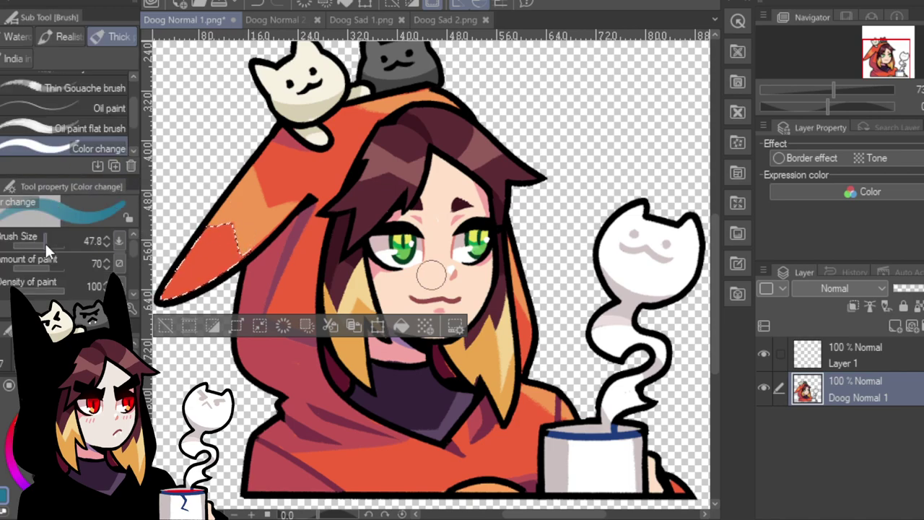
{"action": "mouse_move", "coordinate": [231, 242]}
{"action": "left_mouse_down"}
{"action": "mouse_move", "coordinate": [203, 260]}
{"action": "mouse_move", "coordinate": [205, 240]}
{"action": "mouse_move", "coordinate": [242, 231]}
{"action": "mouse_move", "coordinate": [221, 269]}
{"action": "left_mouse_up"}
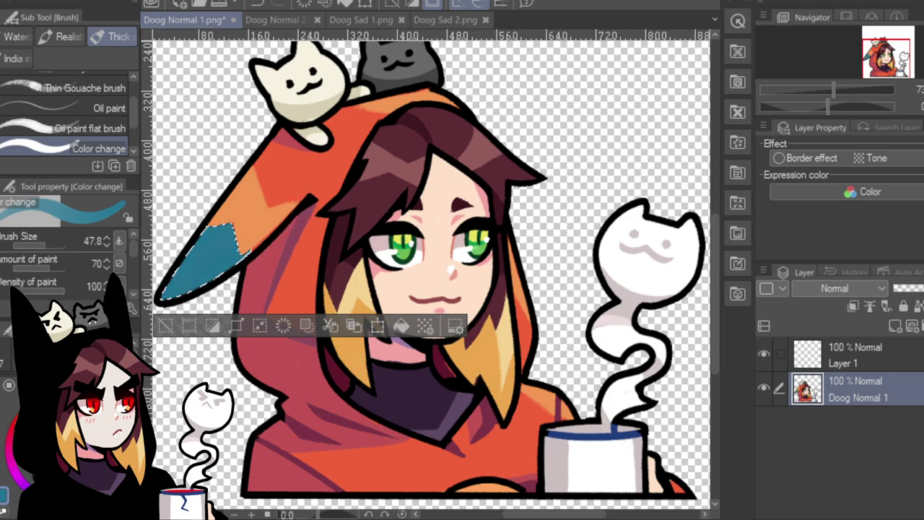
{"action": "key", "text": "ctrl+d"}
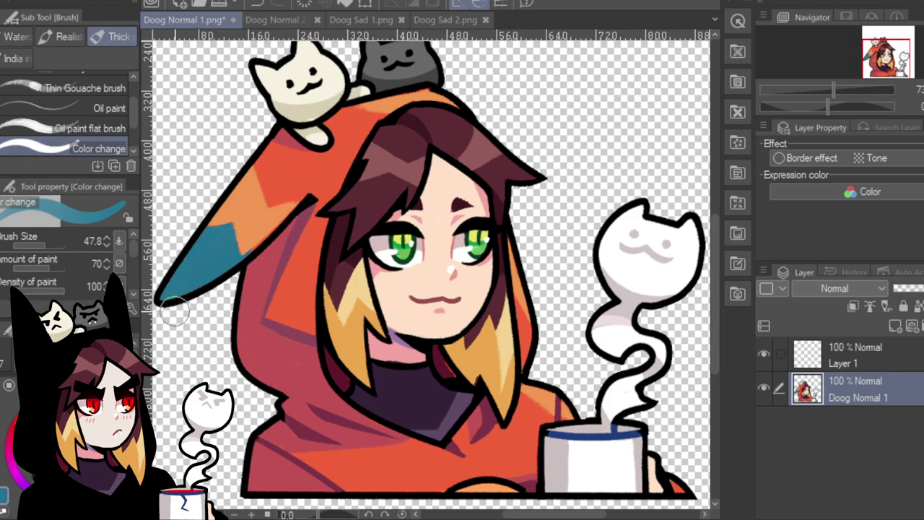
Try recolouring the rest of the hood's ear teal directly on the Doog Normal 1 layer, and undo all the teal recolouring.
{"action": "mouse_move", "coordinate": [224, 242]}
{"action": "left_mouse_down"}
{"action": "mouse_move", "coordinate": [262, 187]}
{"action": "mouse_move", "coordinate": [227, 220]}
{"action": "mouse_move", "coordinate": [276, 171]}
{"action": "mouse_move", "coordinate": [290, 190]}
{"action": "mouse_move", "coordinate": [254, 233]}
{"action": "mouse_move", "coordinate": [302, 174]}
{"action": "mouse_move", "coordinate": [276, 155]}
{"action": "mouse_move", "coordinate": [210, 241]}
{"action": "mouse_move", "coordinate": [237, 205]}
{"action": "mouse_move", "coordinate": [212, 233]}
{"action": "left_mouse_up"}
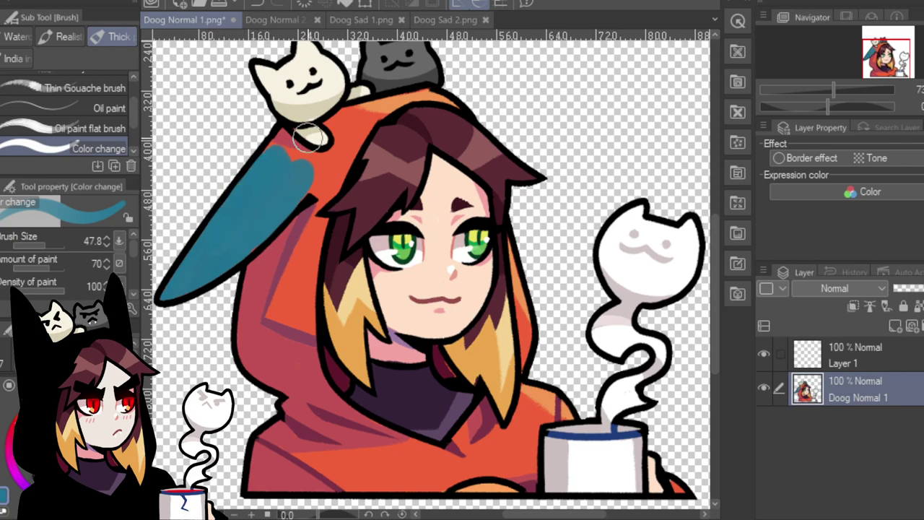
{"action": "left_click", "coordinate": [881, 306]}
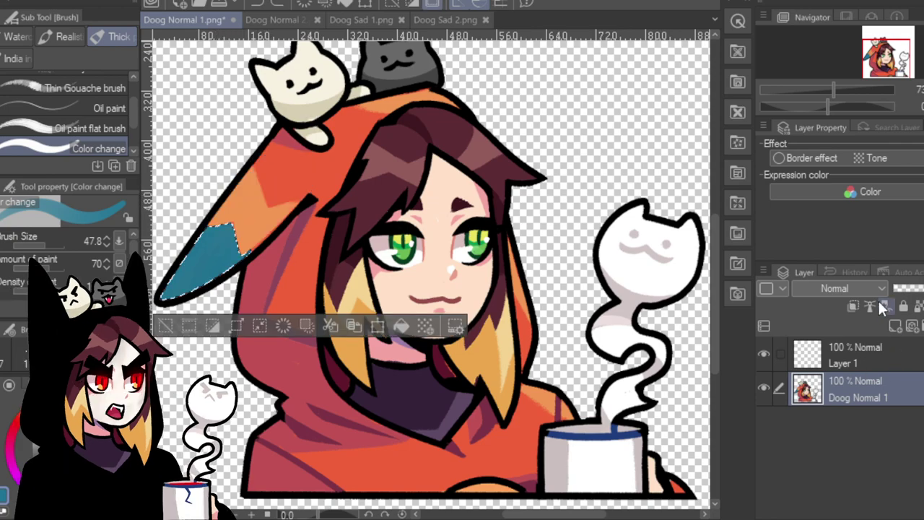
{"action": "key", "text": "ctrl+d"}
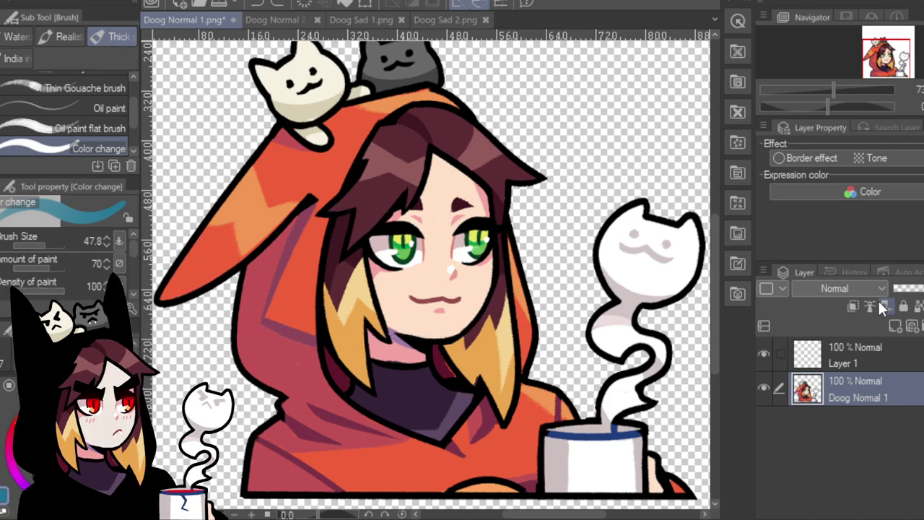
Brush teal over the hood's ear on Layer 1, try the Lighten, Color dodge, Hue and Darker color blending modes, and set Linear light.
{"action": "left_click", "coordinate": [858, 356]}
{"action": "mouse_move", "coordinate": [275, 177]}
{"action": "left_mouse_down"}
{"action": "mouse_move", "coordinate": [225, 219]}
{"action": "mouse_move", "coordinate": [266, 194]}
{"action": "mouse_move", "coordinate": [259, 218]}
{"action": "mouse_move", "coordinate": [184, 278]}
{"action": "mouse_move", "coordinate": [292, 163]}
{"action": "left_mouse_up"}
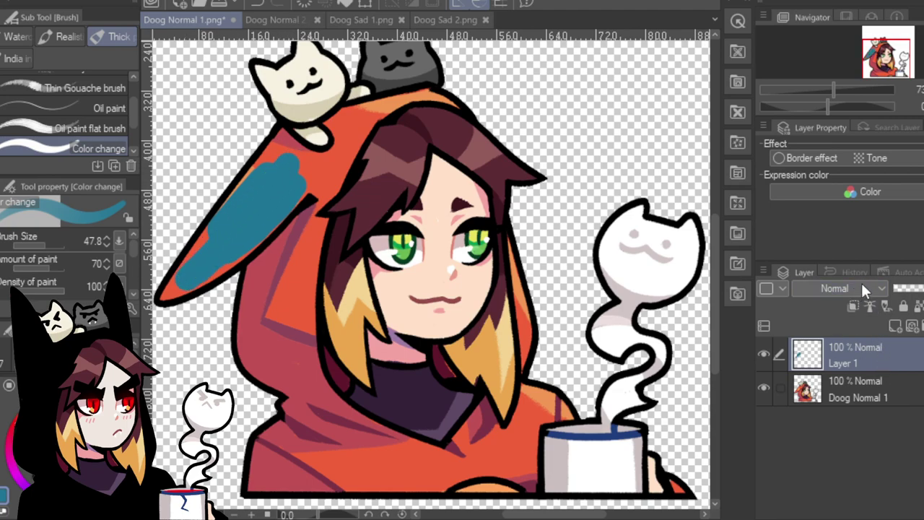
{"action": "key", "text": "l"}
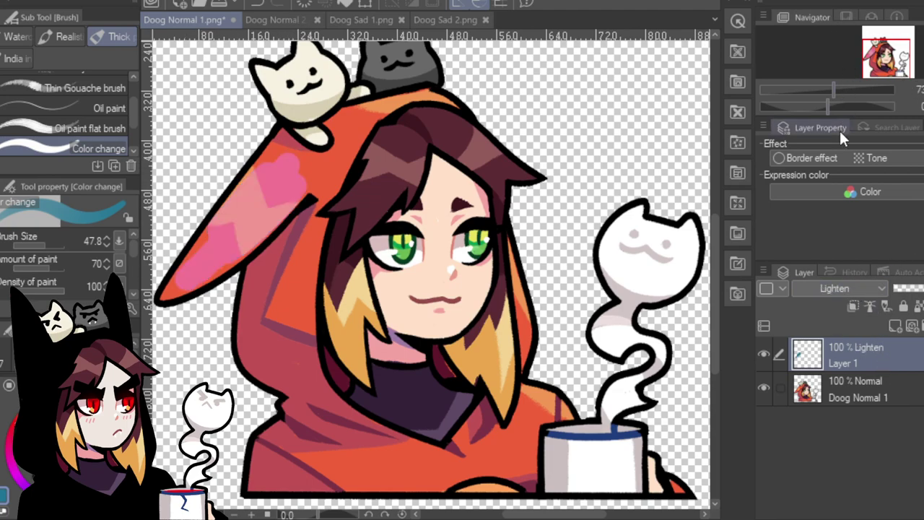
{"action": "key", "text": "c"}
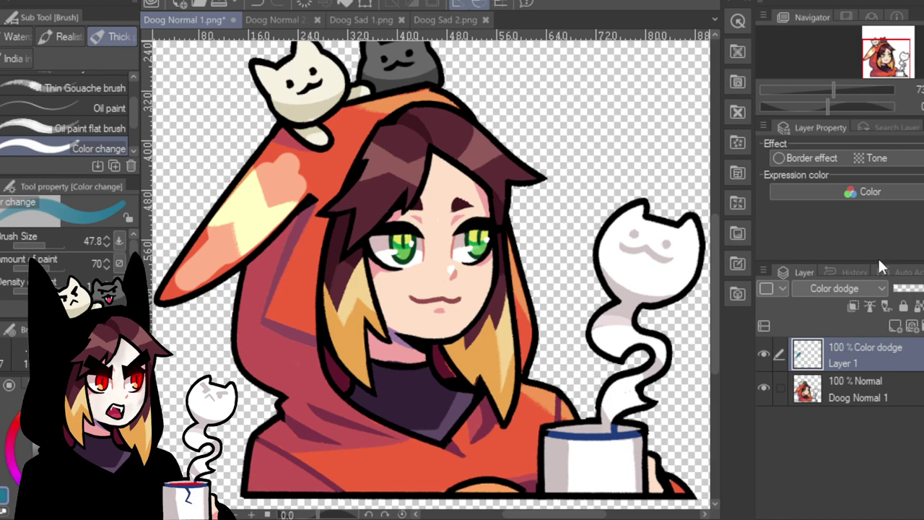
{"action": "key", "text": "h"}
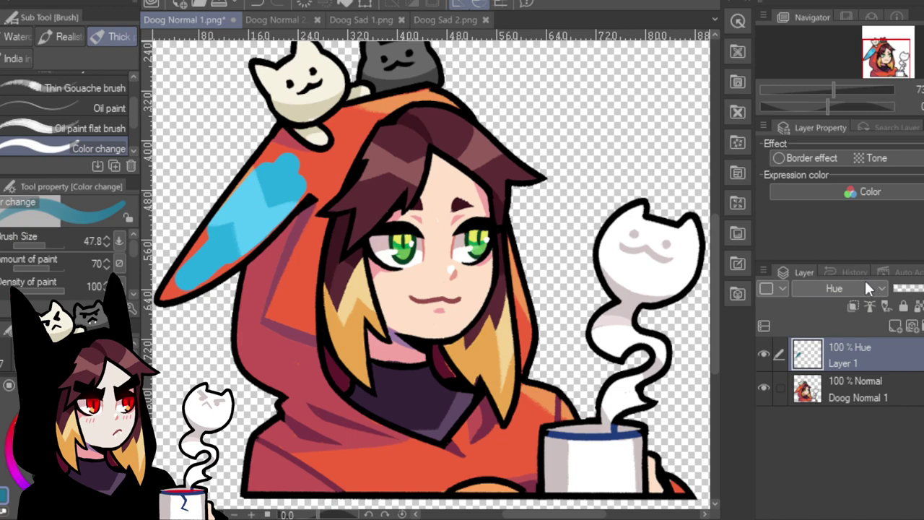
{"action": "key", "text": "d"}
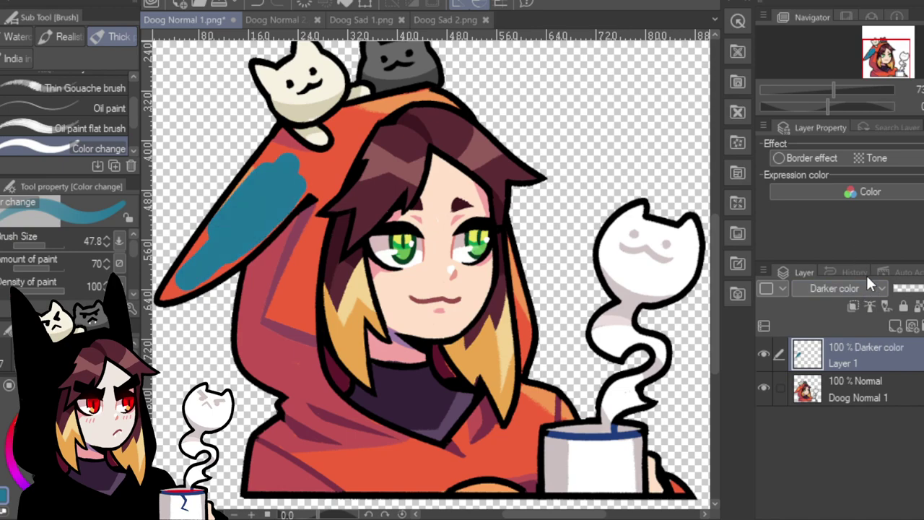
{"action": "key", "text": "l"}
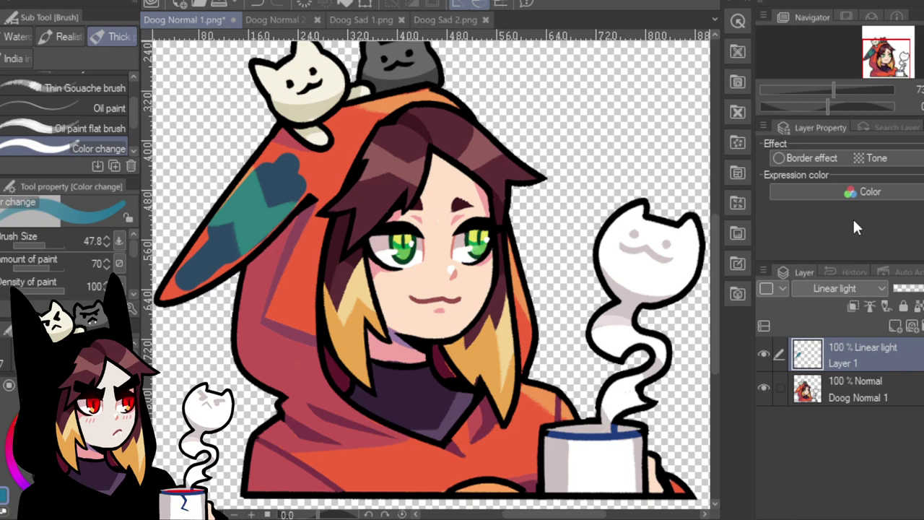
Brush teal down the hood's side onto the chest, and compare Pin light, Lighten, Color burn, Overlay, Soft light, Hard light and Vivid light blending.
{"action": "mouse_move", "coordinate": [276, 284]}
{"action": "left_mouse_down"}
{"action": "mouse_move", "coordinate": [303, 276]}
{"action": "mouse_move", "coordinate": [290, 345]}
{"action": "mouse_move", "coordinate": [331, 456]}
{"action": "mouse_move", "coordinate": [308, 466]}
{"action": "mouse_move", "coordinate": [351, 448]}
{"action": "mouse_move", "coordinate": [388, 458]}
{"action": "left_mouse_up"}
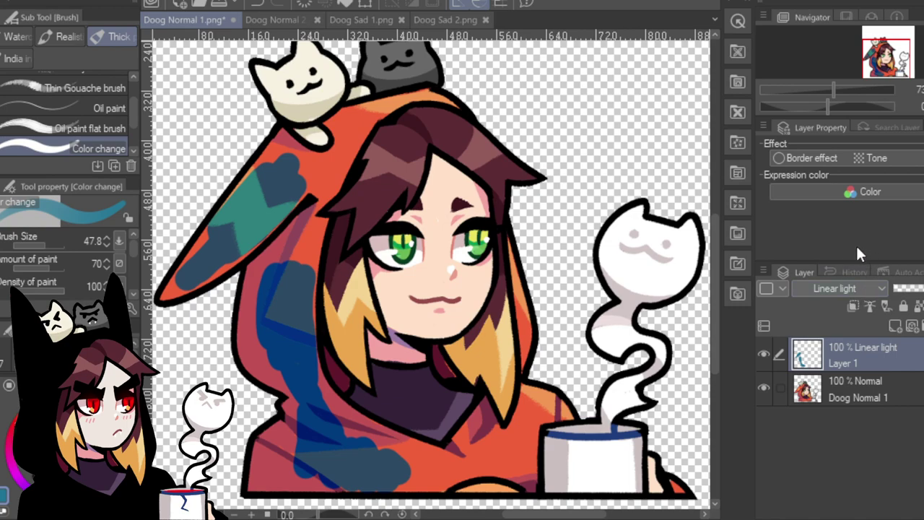
{"action": "key", "text": "Down"}
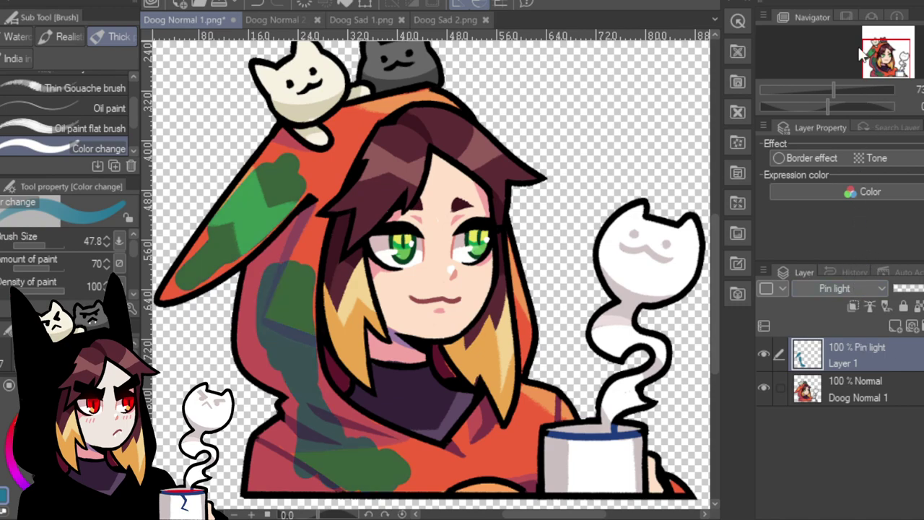
{"action": "key", "text": "l"}
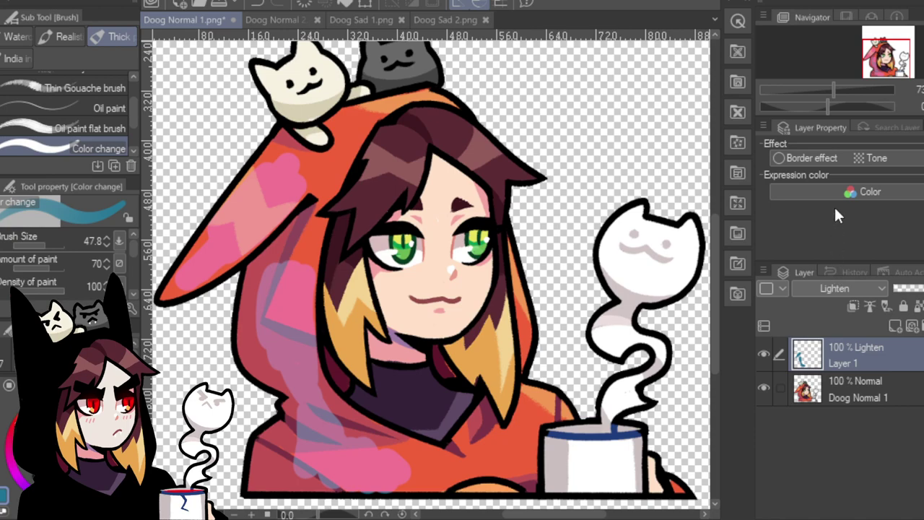
{"action": "key", "text": "c"}
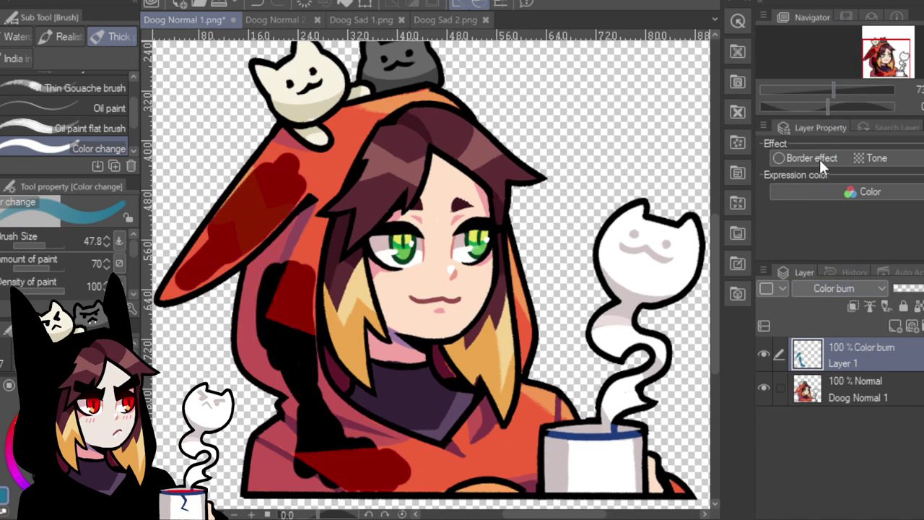
{"action": "key", "text": "o"}
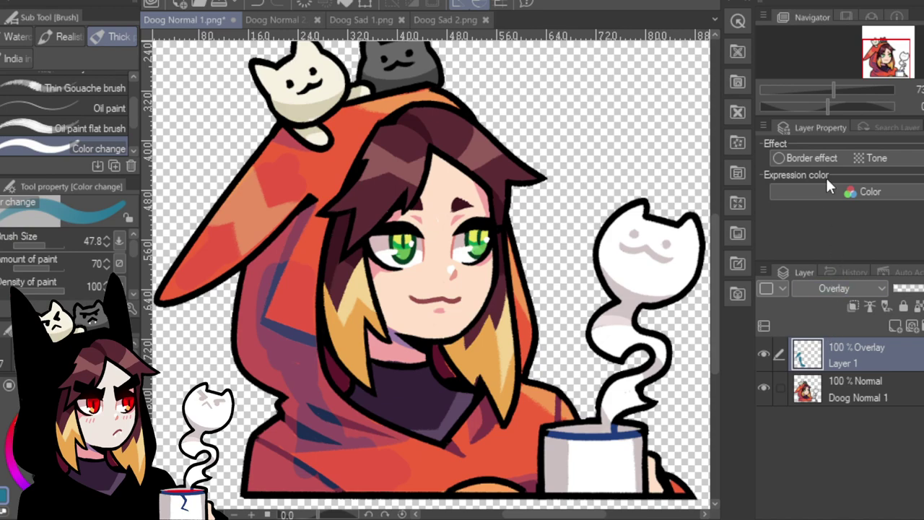
{"action": "key", "text": "s"}
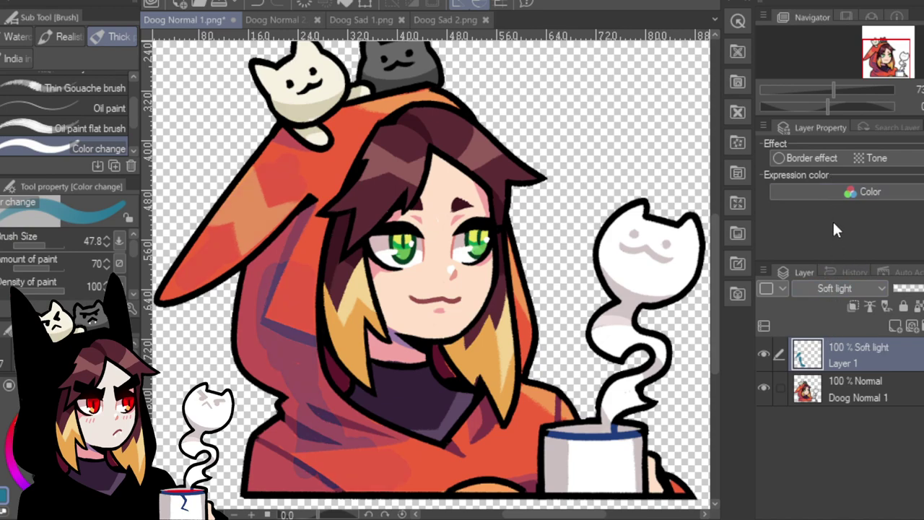
{"action": "key", "text": "h"}
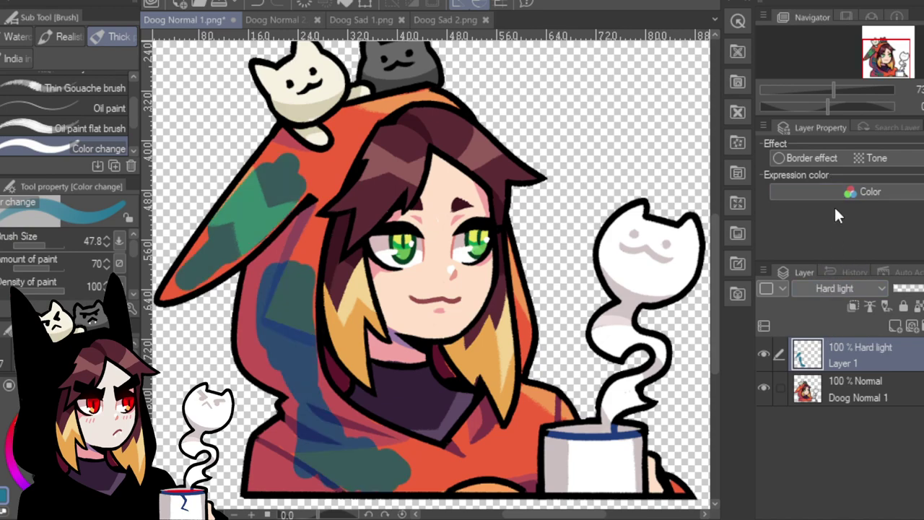
{"action": "key", "text": "d"}
{"action": "key", "text": "v"}
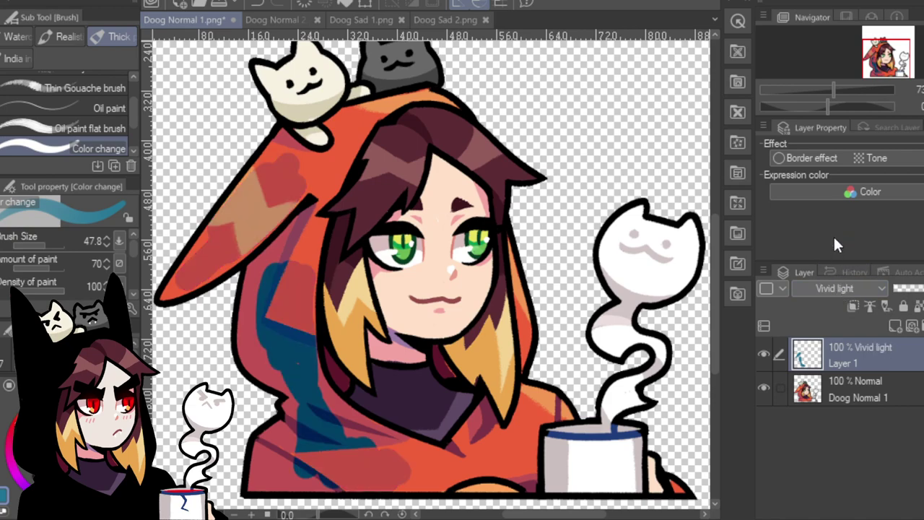
Set Layer 1 to Linear light at 60 % opacity and extend the teal across the chest and the ear's upper edge.
{"action": "key", "text": "l"}
{"action": "left_click_drag", "start_coordinate": [909, 288], "coordinate": [923, 289]}
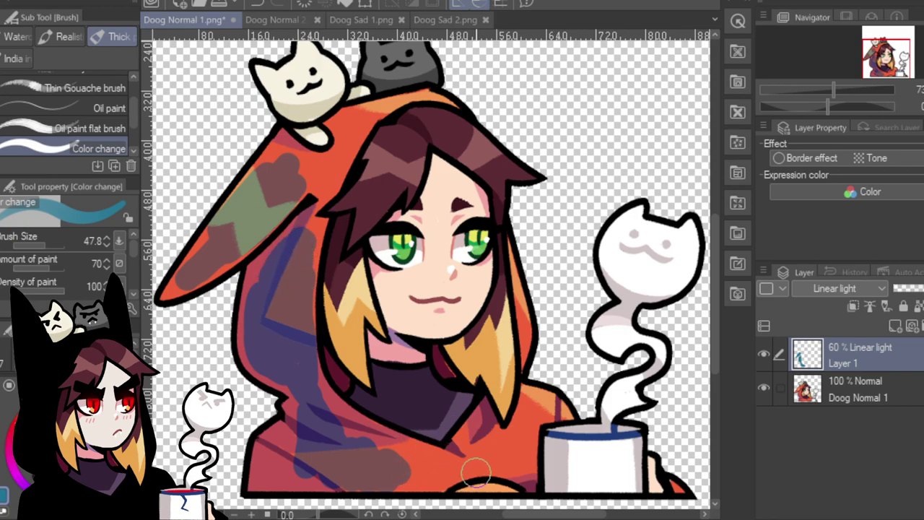
{"action": "mouse_move", "coordinate": [477, 473]}
{"action": "left_mouse_down"}
{"action": "mouse_move", "coordinate": [474, 441]}
{"action": "mouse_move", "coordinate": [467, 479]}
{"action": "mouse_move", "coordinate": [500, 478]}
{"action": "mouse_move", "coordinate": [510, 444]}
{"action": "mouse_move", "coordinate": [514, 473]}
{"action": "mouse_move", "coordinate": [434, 474]}
{"action": "mouse_move", "coordinate": [281, 440]}
{"action": "mouse_move", "coordinate": [264, 447]}
{"action": "mouse_move", "coordinate": [295, 429]}
{"action": "mouse_move", "coordinate": [300, 385]}
{"action": "mouse_move", "coordinate": [330, 354]}
{"action": "left_mouse_up"}
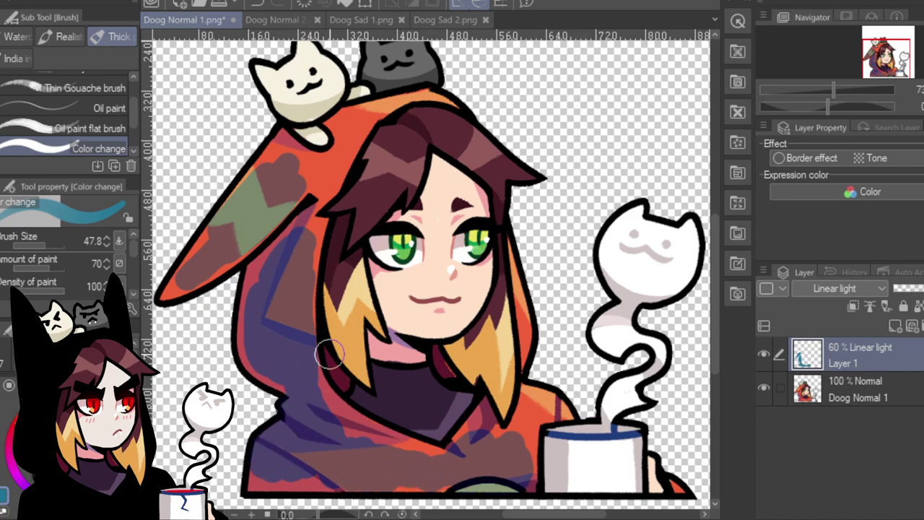
{"action": "mouse_move", "coordinate": [273, 167]}
{"action": "left_mouse_down"}
{"action": "mouse_move", "coordinate": [278, 154]}
{"action": "mouse_move", "coordinate": [269, 154]}
{"action": "mouse_move", "coordinate": [195, 268]}
{"action": "mouse_move", "coordinate": [218, 229]}
{"action": "left_mouse_up"}
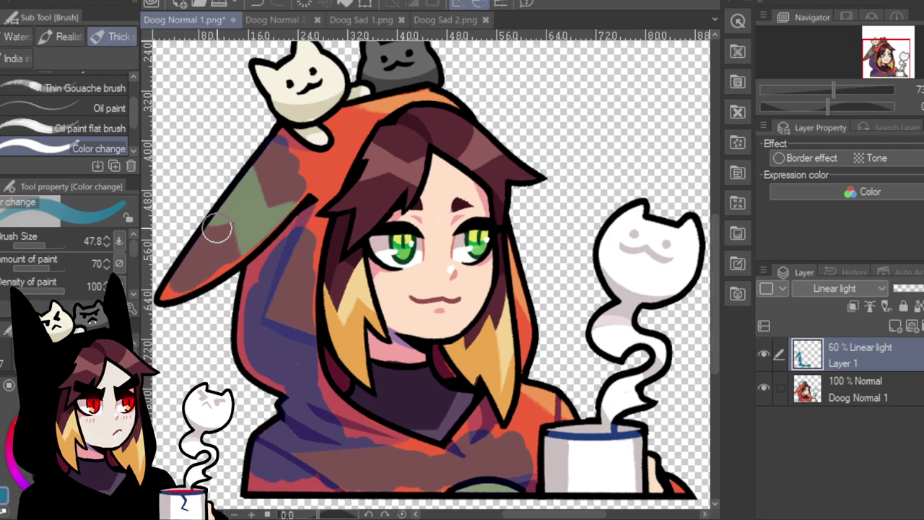
Reduce the brush size to 25 and cover the edges of the ear, the hood's side and the hood's top, undoing a stray stroke.
{"action": "left_click_drag", "start_coordinate": [40, 246], "coordinate": [30, 245]}
{"action": "mouse_move", "coordinate": [171, 287]}
{"action": "left_mouse_down"}
{"action": "mouse_move", "coordinate": [246, 253]}
{"action": "mouse_move", "coordinate": [307, 182]}
{"action": "mouse_move", "coordinate": [289, 251]}
{"action": "mouse_move", "coordinate": [275, 246]}
{"action": "mouse_move", "coordinate": [288, 231]}
{"action": "mouse_move", "coordinate": [287, 204]}
{"action": "mouse_move", "coordinate": [250, 265]}
{"action": "mouse_move", "coordinate": [241, 351]}
{"action": "mouse_move", "coordinate": [265, 379]}
{"action": "mouse_move", "coordinate": [296, 394]}
{"action": "mouse_move", "coordinate": [316, 205]}
{"action": "mouse_move", "coordinate": [308, 265]}
{"action": "mouse_move", "coordinate": [326, 220]}
{"action": "mouse_move", "coordinate": [314, 247]}
{"action": "mouse_move", "coordinate": [309, 303]}
{"action": "mouse_move", "coordinate": [319, 239]}
{"action": "mouse_move", "coordinate": [312, 348]}
{"action": "mouse_move", "coordinate": [337, 414]}
{"action": "mouse_move", "coordinate": [365, 450]}
{"action": "mouse_move", "coordinate": [353, 431]}
{"action": "left_mouse_up"}
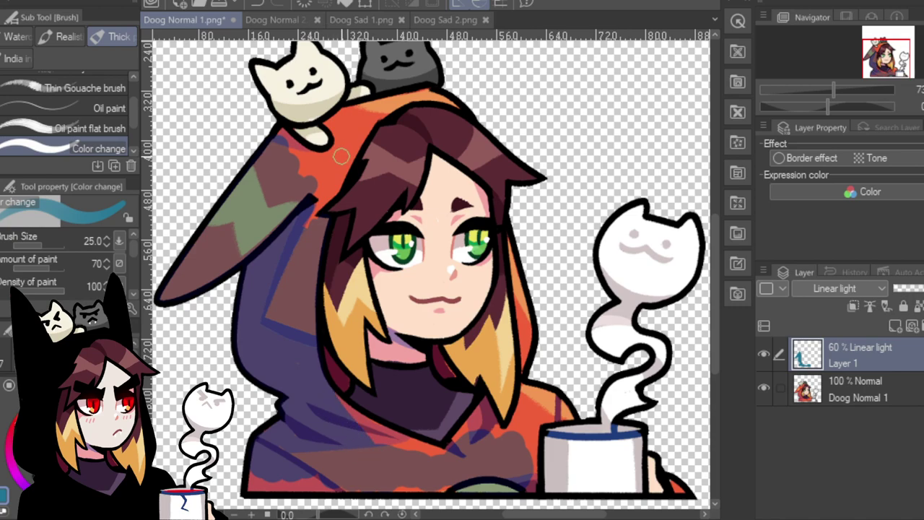
{"action": "mouse_move", "coordinate": [318, 211]}
{"action": "left_mouse_down"}
{"action": "mouse_move", "coordinate": [301, 225]}
{"action": "mouse_move", "coordinate": [316, 220]}
{"action": "mouse_move", "coordinate": [311, 215]}
{"action": "mouse_move", "coordinate": [353, 148]}
{"action": "mouse_move", "coordinate": [318, 195]}
{"action": "mouse_move", "coordinate": [311, 186]}
{"action": "mouse_move", "coordinate": [332, 152]}
{"action": "mouse_move", "coordinate": [320, 158]}
{"action": "mouse_move", "coordinate": [283, 131]}
{"action": "mouse_move", "coordinate": [276, 143]}
{"action": "mouse_move", "coordinate": [306, 181]}
{"action": "mouse_move", "coordinate": [341, 139]}
{"action": "mouse_move", "coordinate": [330, 117]}
{"action": "mouse_move", "coordinate": [353, 113]}
{"action": "mouse_move", "coordinate": [356, 139]}
{"action": "mouse_move", "coordinate": [377, 68]}
{"action": "mouse_move", "coordinate": [393, 62]}
{"action": "mouse_move", "coordinate": [344, 132]}
{"action": "mouse_move", "coordinate": [353, 116]}
{"action": "mouse_move", "coordinate": [349, 144]}
{"action": "mouse_move", "coordinate": [358, 150]}
{"action": "mouse_move", "coordinate": [398, 103]}
{"action": "mouse_move", "coordinate": [343, 113]}
{"action": "mouse_move", "coordinate": [330, 123]}
{"action": "mouse_move", "coordinate": [422, 97]}
{"action": "mouse_move", "coordinate": [462, 111]}
{"action": "left_mouse_up"}
{"action": "key", "text": "ctrl+z"}
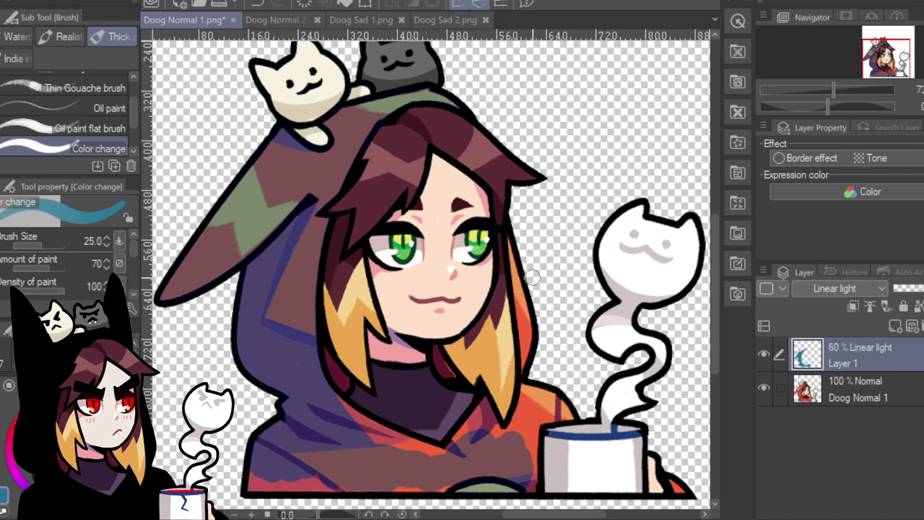
Paint teal over the remaining orange and red areas on the hood's far side, the shoulder and the hoodie's lower chest.
{"action": "mouse_move", "coordinate": [510, 233]}
{"action": "left_mouse_down"}
{"action": "mouse_move", "coordinate": [518, 310]}
{"action": "mouse_move", "coordinate": [526, 293]}
{"action": "mouse_move", "coordinate": [522, 405]}
{"action": "mouse_move", "coordinate": [528, 387]}
{"action": "mouse_move", "coordinate": [512, 422]}
{"action": "mouse_move", "coordinate": [525, 421]}
{"action": "mouse_move", "coordinate": [524, 468]}
{"action": "left_mouse_up"}
{"action": "mouse_move", "coordinate": [531, 396]}
{"action": "left_mouse_down"}
{"action": "mouse_move", "coordinate": [556, 399]}
{"action": "mouse_move", "coordinate": [545, 412]}
{"action": "mouse_move", "coordinate": [552, 415]}
{"action": "mouse_move", "coordinate": [571, 414]}
{"action": "mouse_move", "coordinate": [560, 403]}
{"action": "mouse_move", "coordinate": [586, 408]}
{"action": "mouse_move", "coordinate": [578, 395]}
{"action": "mouse_move", "coordinate": [467, 350]}
{"action": "mouse_move", "coordinate": [503, 434]}
{"action": "mouse_move", "coordinate": [481, 420]}
{"action": "mouse_move", "coordinate": [444, 450]}
{"action": "mouse_move", "coordinate": [349, 421]}
{"action": "mouse_move", "coordinate": [338, 401]}
{"action": "mouse_move", "coordinate": [371, 449]}
{"action": "mouse_move", "coordinate": [386, 443]}
{"action": "mouse_move", "coordinate": [340, 401]}
{"action": "mouse_move", "coordinate": [396, 445]}
{"action": "mouse_move", "coordinate": [434, 454]}
{"action": "mouse_move", "coordinate": [380, 425]}
{"action": "mouse_move", "coordinate": [417, 436]}
{"action": "mouse_move", "coordinate": [259, 460]}
{"action": "mouse_move", "coordinate": [251, 483]}
{"action": "mouse_move", "coordinate": [323, 483]}
{"action": "mouse_move", "coordinate": [295, 435]}
{"action": "left_mouse_up"}
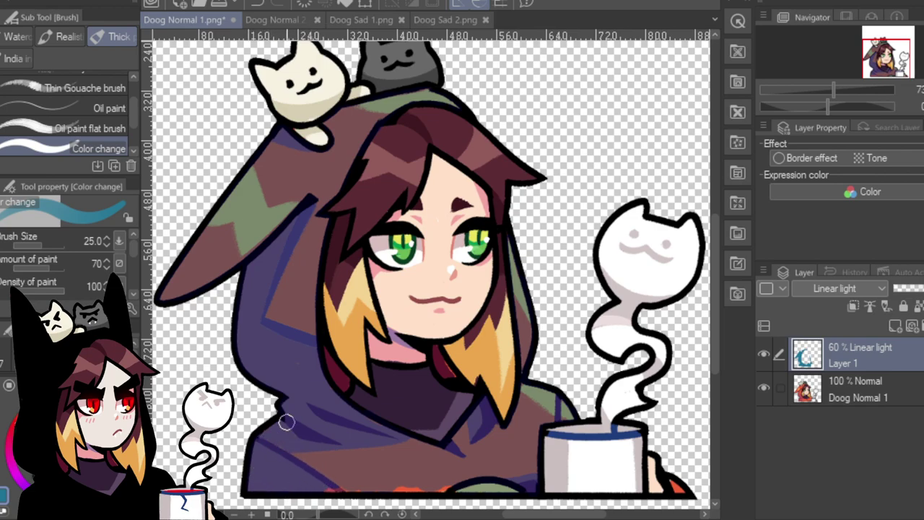
{"action": "mouse_move", "coordinate": [325, 486]}
{"action": "left_mouse_down"}
{"action": "mouse_move", "coordinate": [435, 486]}
{"action": "mouse_move", "coordinate": [470, 445]}
{"action": "left_mouse_up"}
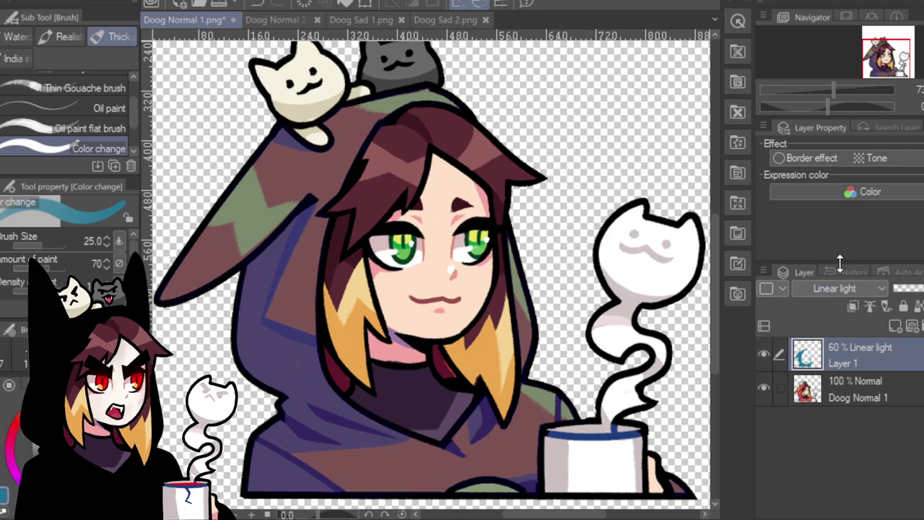
Compare Pin light, Hard mix, Exclusion, Lighter color and Divide blending on Layer 1, and settle on Hue at 60 % opacity.
{"action": "mouse_move", "coordinate": [834, 90]}
{"action": "left_mouse_down"}
{"action": "mouse_move", "coordinate": [818, 86]}
{"action": "mouse_move", "coordinate": [833, 80]}
{"action": "left_mouse_up"}
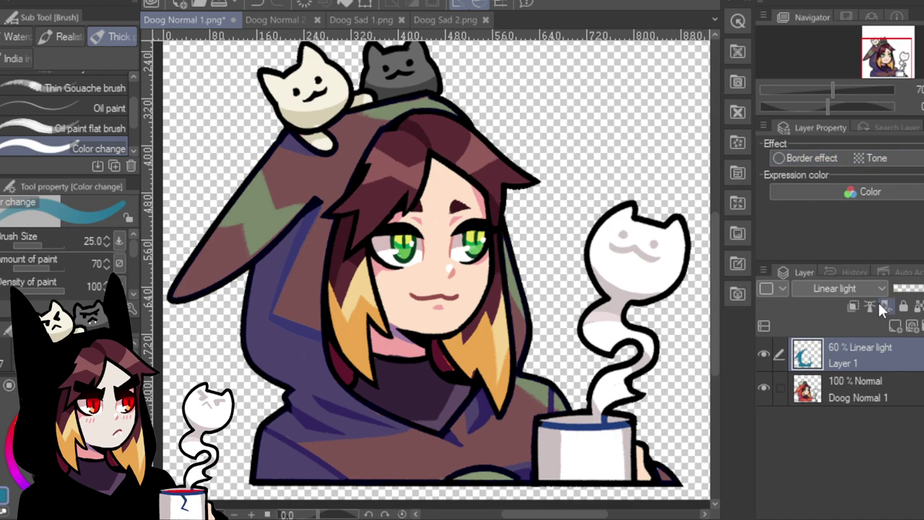
{"action": "key", "text": "Down"}
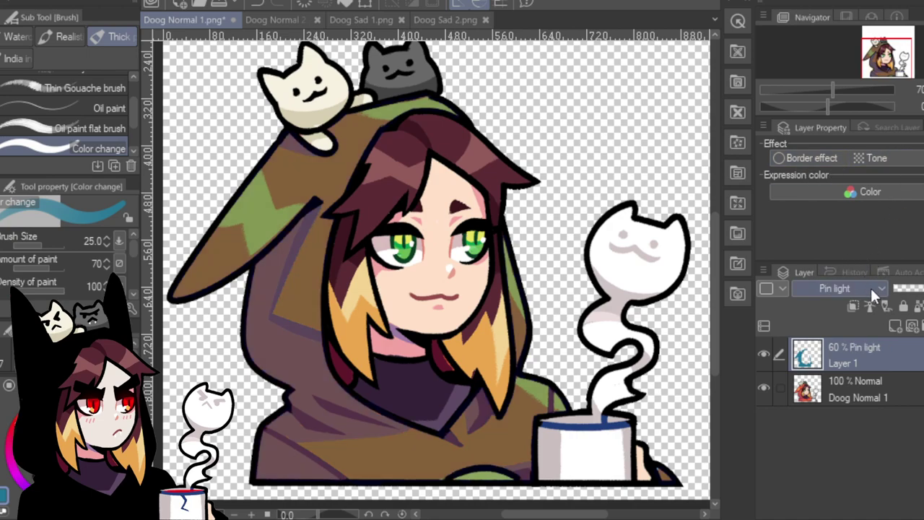
{"action": "key", "text": "Down"}
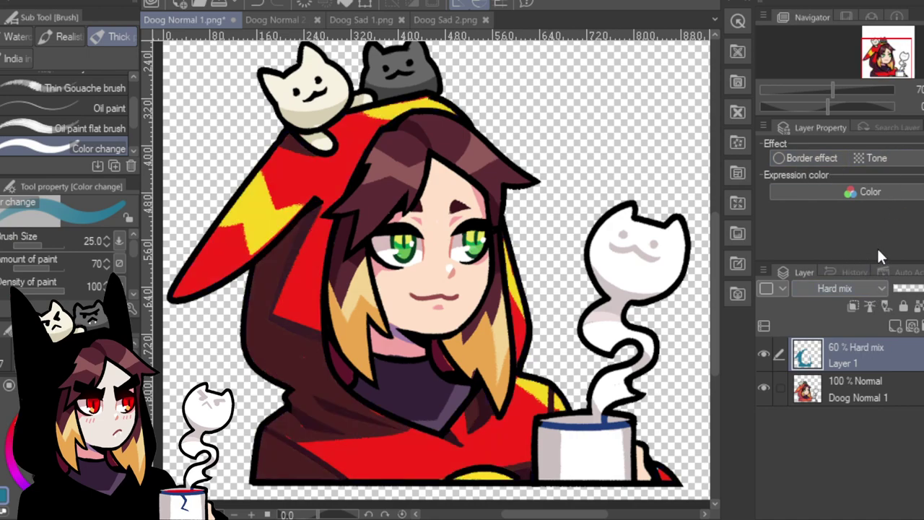
{"action": "key", "text": "Down"}
{"action": "key", "text": "Down"}
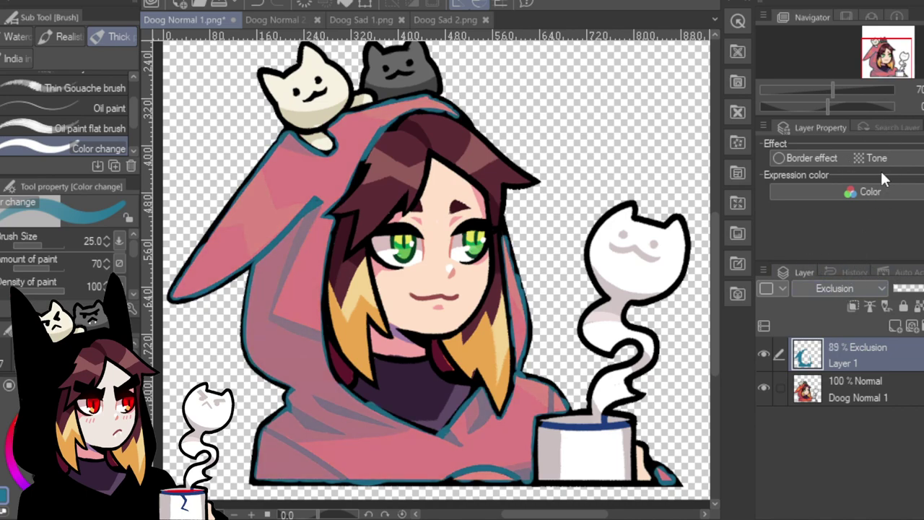
{"action": "key", "text": "Up"}
{"action": "key", "text": "Up"}
{"action": "key", "text": "Up"}
{"action": "key", "text": "Up"}
{"action": "key", "text": "Up"}
{"action": "key", "text": "Up"}
{"action": "key", "text": "Up"}
{"action": "key", "text": "Up"}
{"action": "key", "text": "Up"}
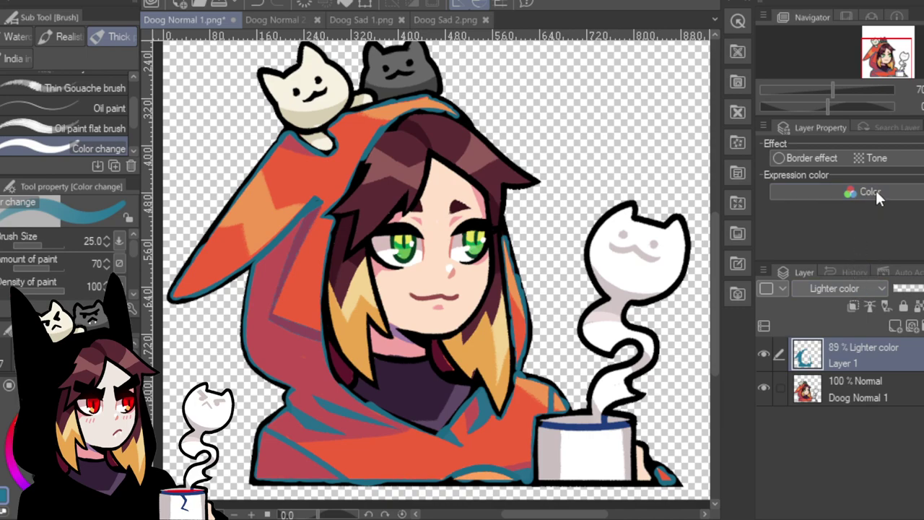
{"action": "key", "text": "Down"}
{"action": "key", "text": "Down"}
{"action": "key", "text": "Down"}
{"action": "key", "text": "Down"}
{"action": "key", "text": "Down"}
{"action": "key", "text": "Down"}
{"action": "key", "text": "Down"}
{"action": "key", "text": "Down"}
{"action": "key", "text": "Down"}
{"action": "key", "text": "Down"}
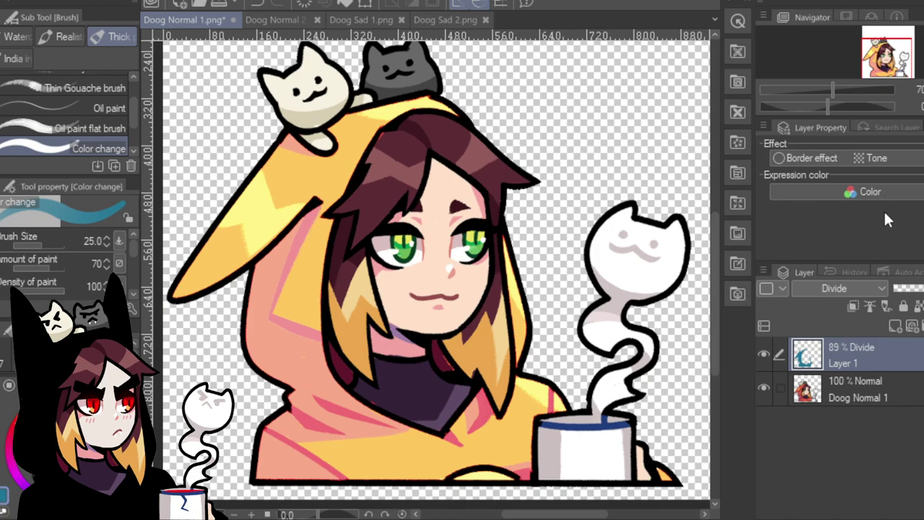
{"action": "key", "text": "Down"}
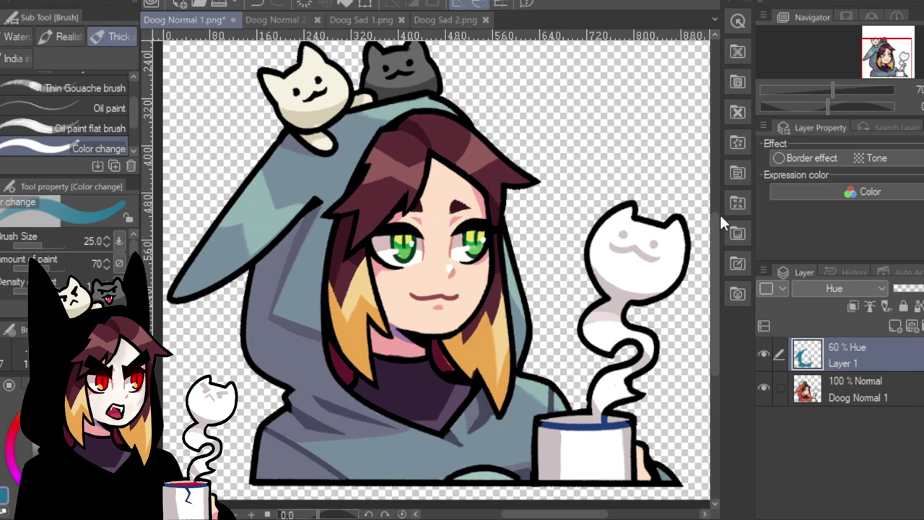
Add a new layer above the teal tint and set the Real G-Pen's brush size to 3.6.
{"action": "left_click", "coordinate": [912, 327]}
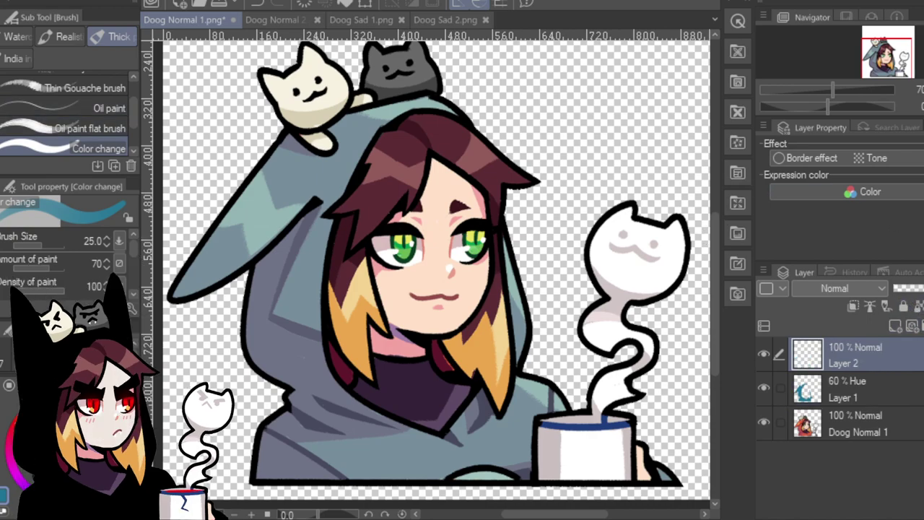
{"action": "key", "text": "p"}
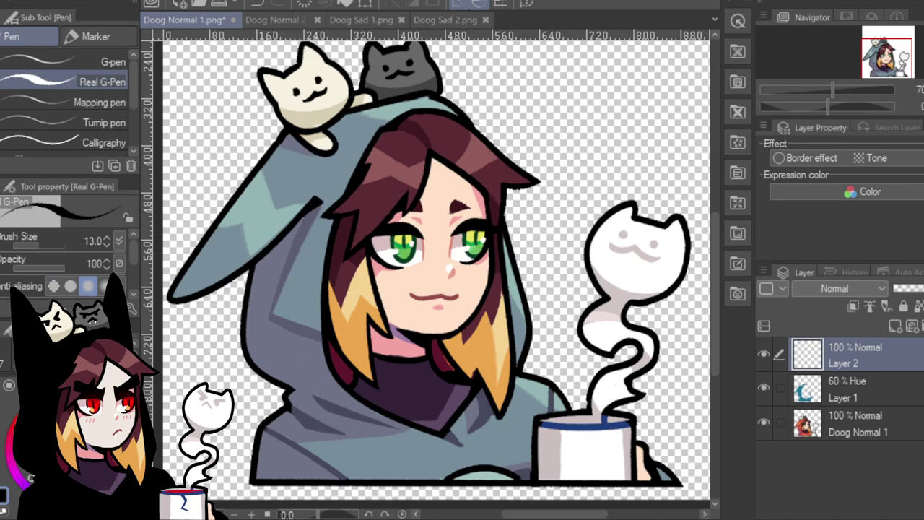
{"action": "left_click_drag", "start_coordinate": [834, 89], "coordinate": [848, 90]}
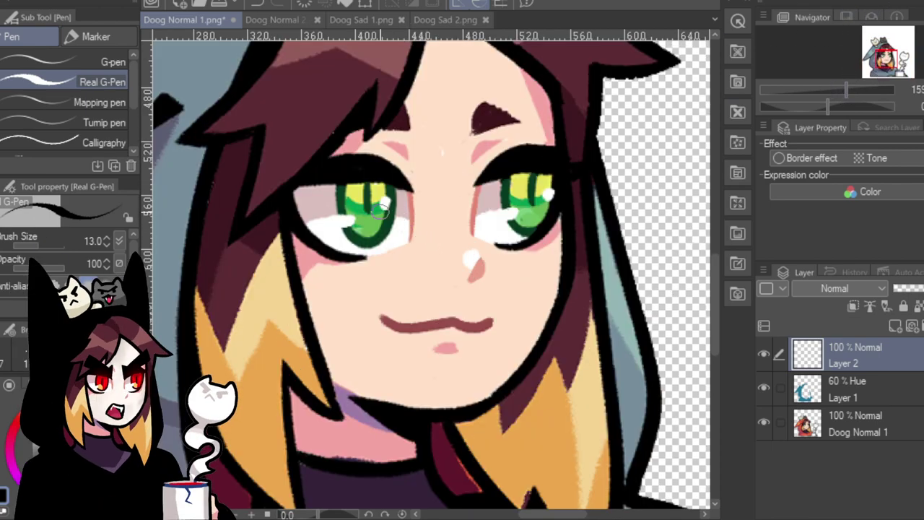
{"action": "left_click", "coordinate": [31, 244]}
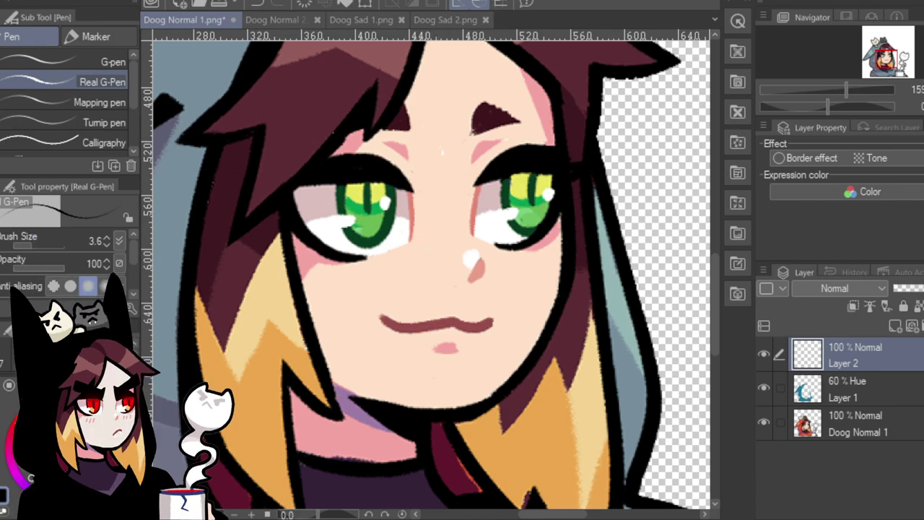
Make a small circular selection under the near eye, outline it thinly in black as a glasses lens and deselect it.
{"action": "key", "text": "o"}
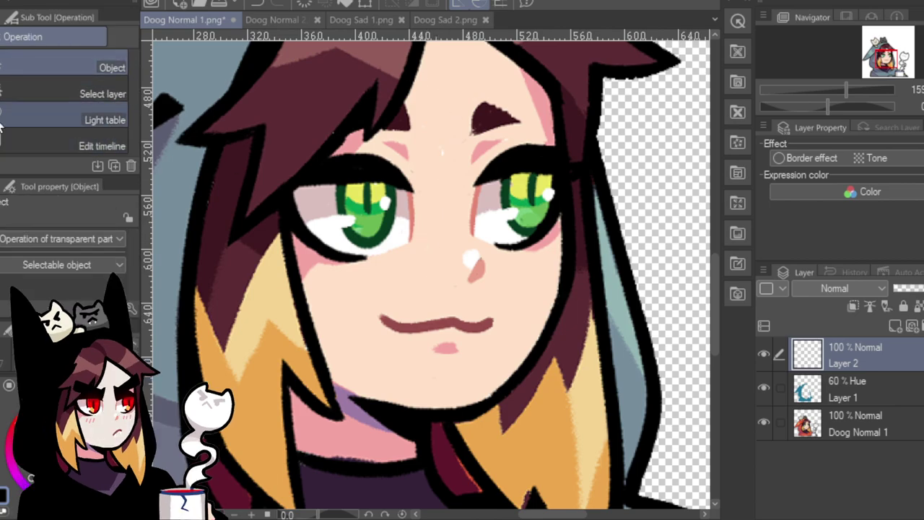
{"action": "key", "text": "m"}
{"action": "left_click", "coordinate": [108, 82]}
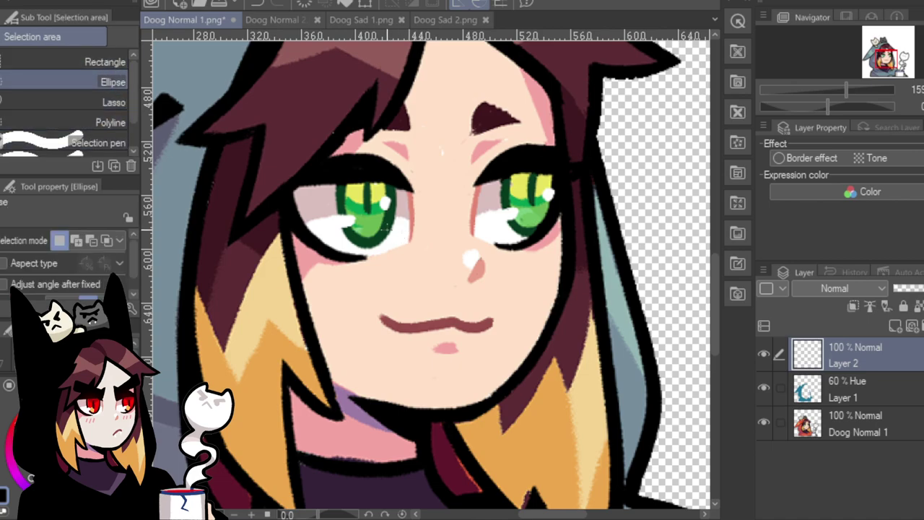
{"action": "left_click_drag", "start_coordinate": [413, 247], "coordinate": [442, 279]}
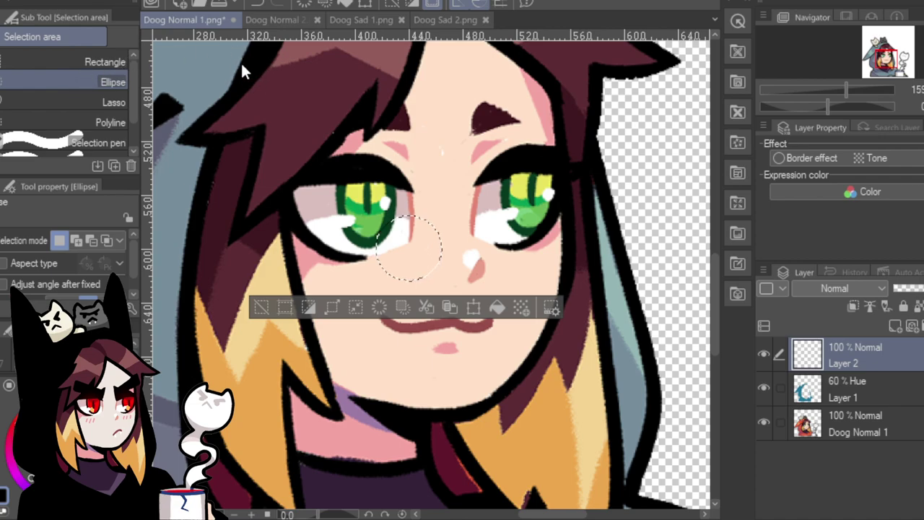
{"action": "left_click", "coordinate": [261, 307]}
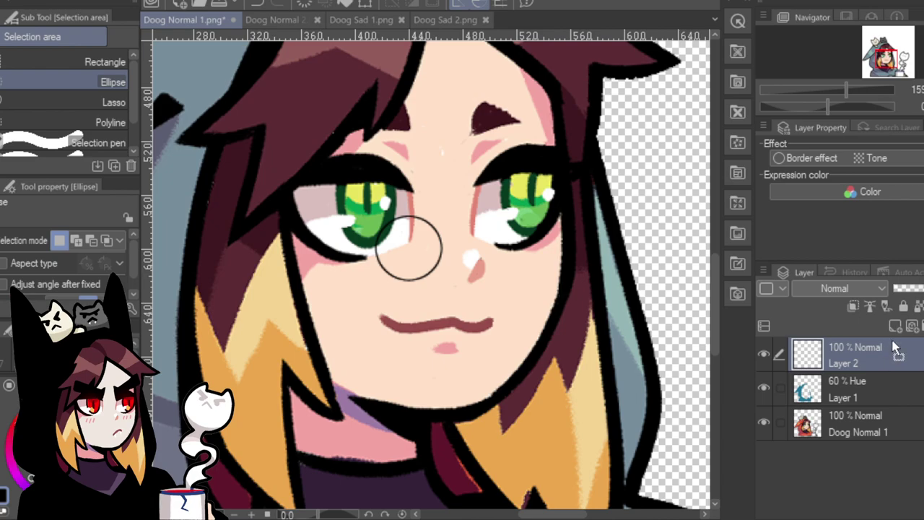
Duplicate the lens layer and move the copied circle beneath the other eye.
{"action": "key", "text": "ctrl+j"}
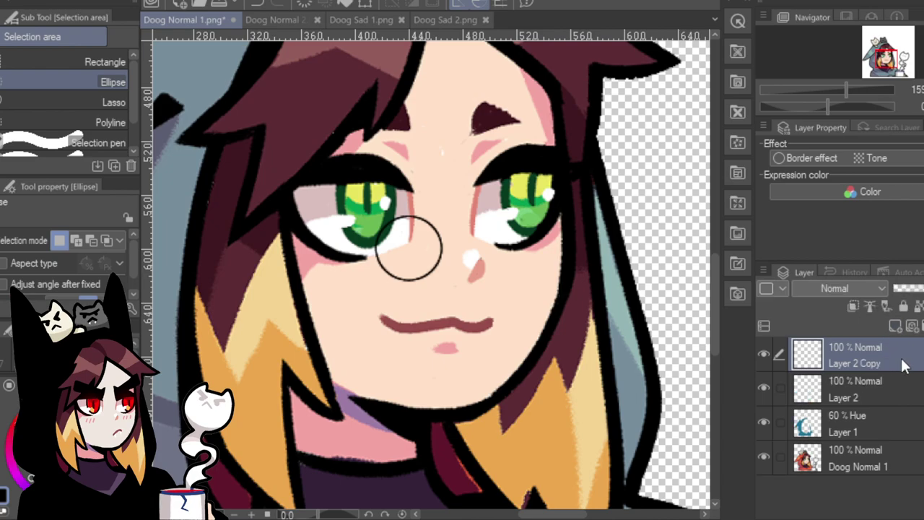
{"action": "key", "text": "o"}
{"action": "left_click", "coordinate": [449, 269]}
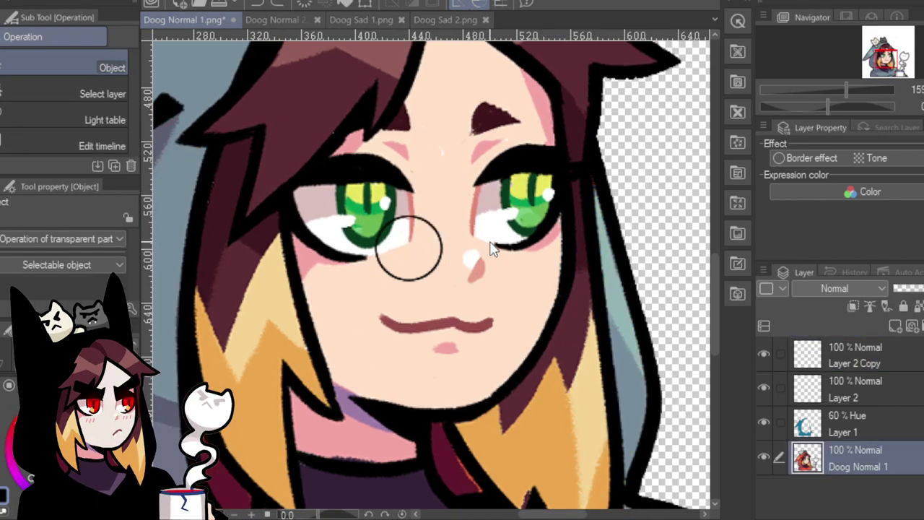
{"action": "left_click", "coordinate": [903, 358]}
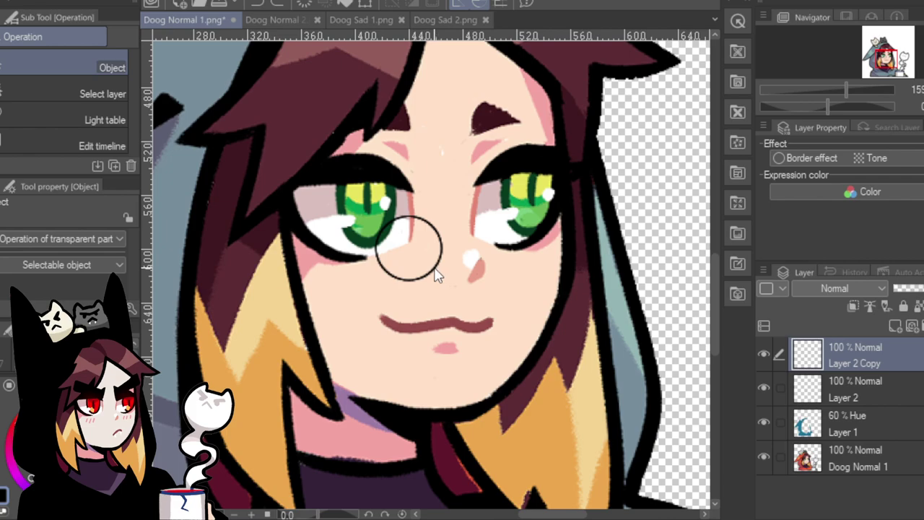
{"action": "left_click_drag", "start_coordinate": [437, 275], "coordinate": [545, 271]}
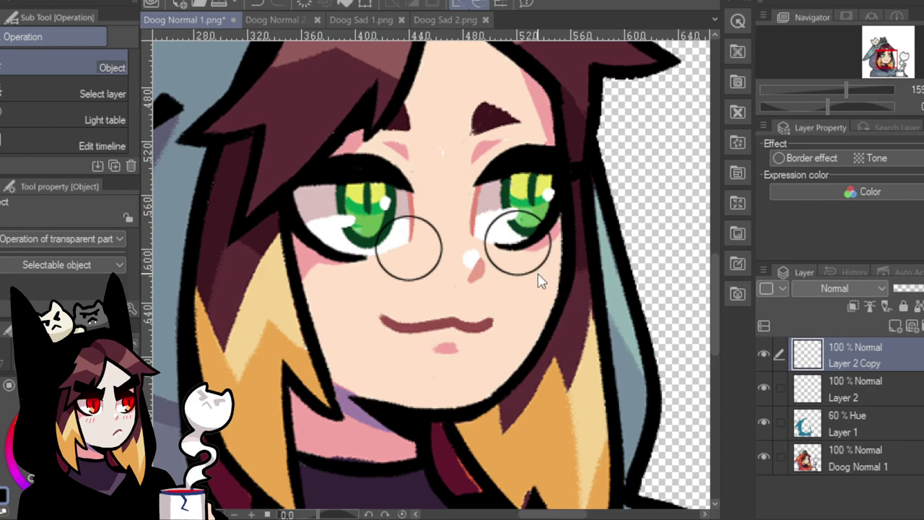
Scale the copied lens down slightly and merge it into Layer 2 with the first lens.
{"action": "key", "text": "ctrl+t"}
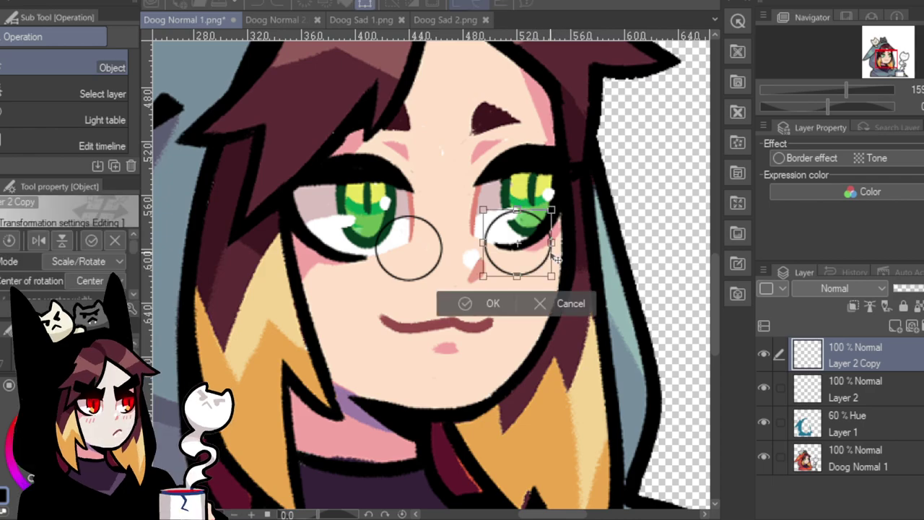
{"action": "left_click_drag", "start_coordinate": [553, 213], "coordinate": [547, 216]}
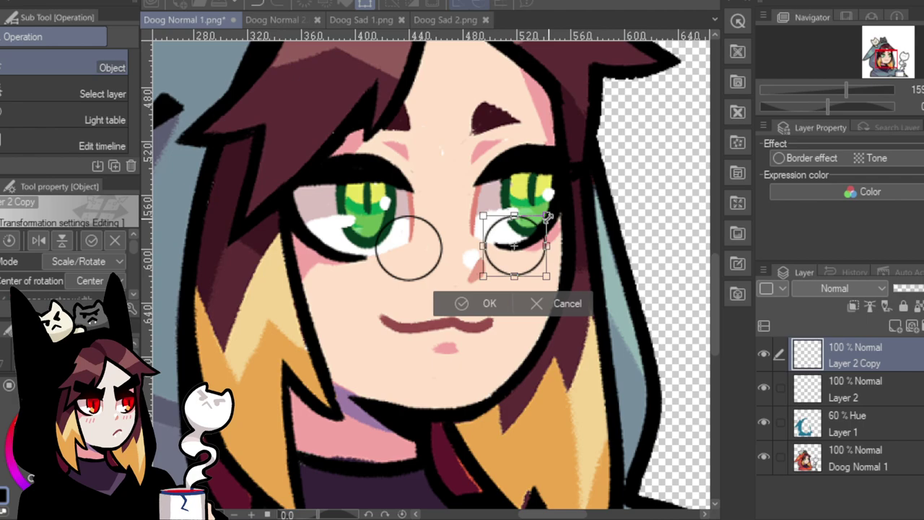
{"action": "left_click", "coordinate": [490, 304]}
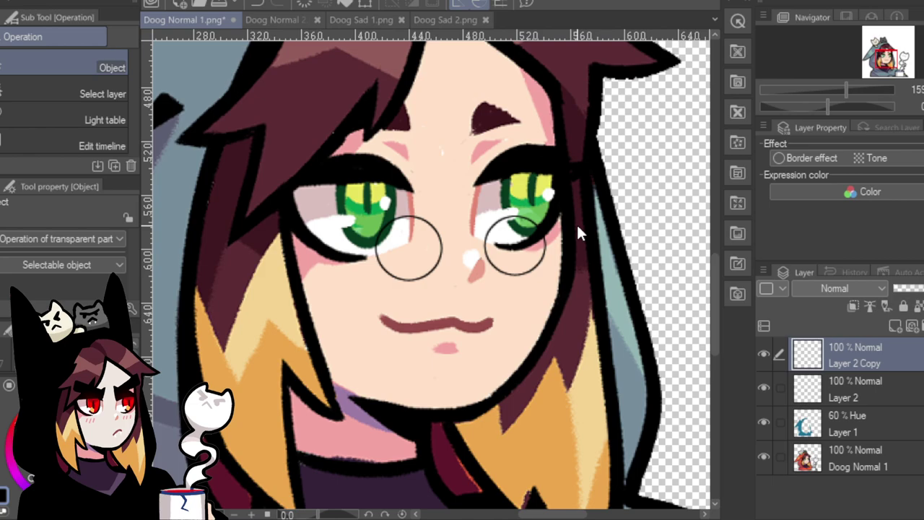
{"action": "key", "text": "ctrl+z"}
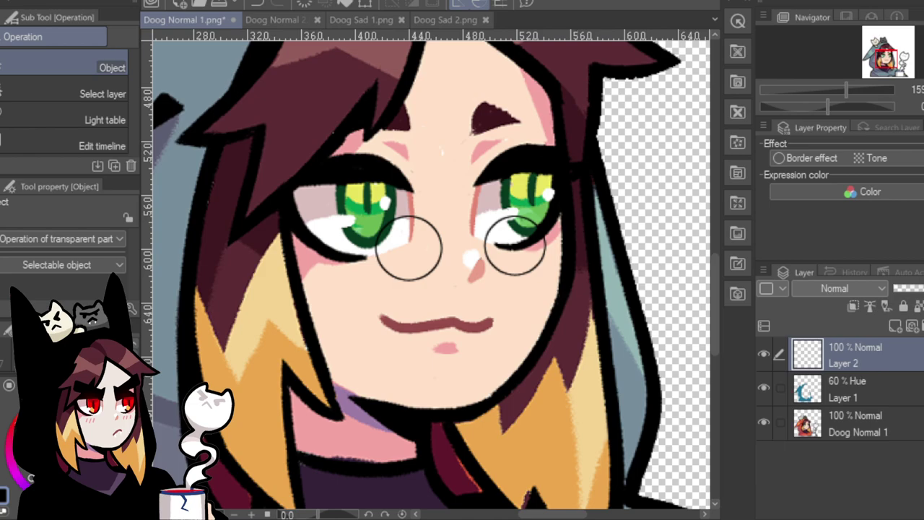
Add a layer beneath the lens outlines, paint both lenses white and set the layer's opacity to 70 %.
{"action": "left_click", "coordinate": [895, 326]}
{"action": "left_click_drag", "start_coordinate": [908, 364], "coordinate": [911, 393]}
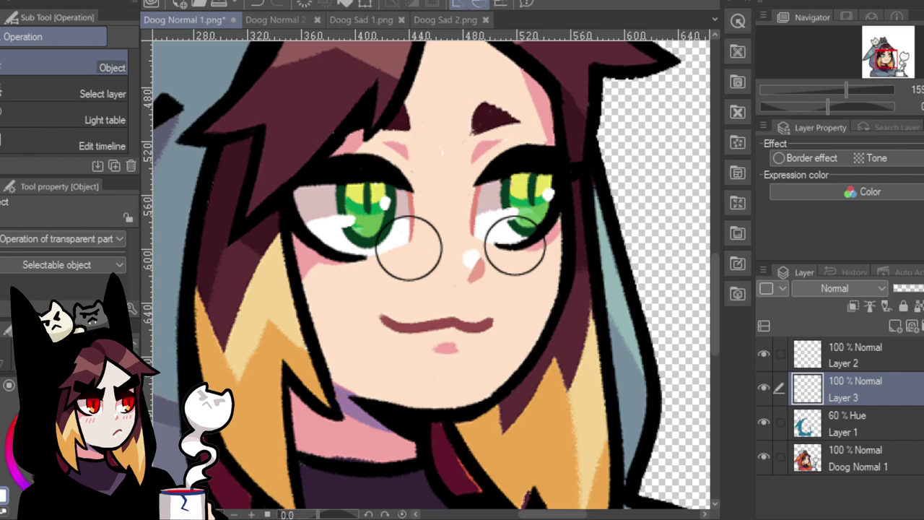
{"action": "left_click_drag", "start_coordinate": [919, 288], "coordinate": [916, 288]}
{"action": "key", "text": "b"}
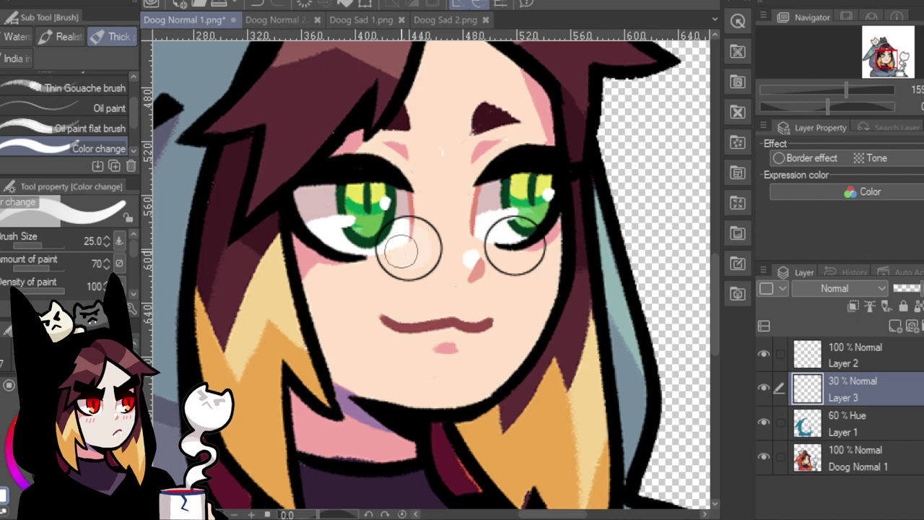
{"action": "mouse_move", "coordinate": [505, 242]}
{"action": "left_mouse_down"}
{"action": "mouse_move", "coordinate": [512, 255]}
{"action": "mouse_move", "coordinate": [525, 246]}
{"action": "mouse_move", "coordinate": [512, 243]}
{"action": "mouse_move", "coordinate": [510, 255]}
{"action": "left_mouse_up"}
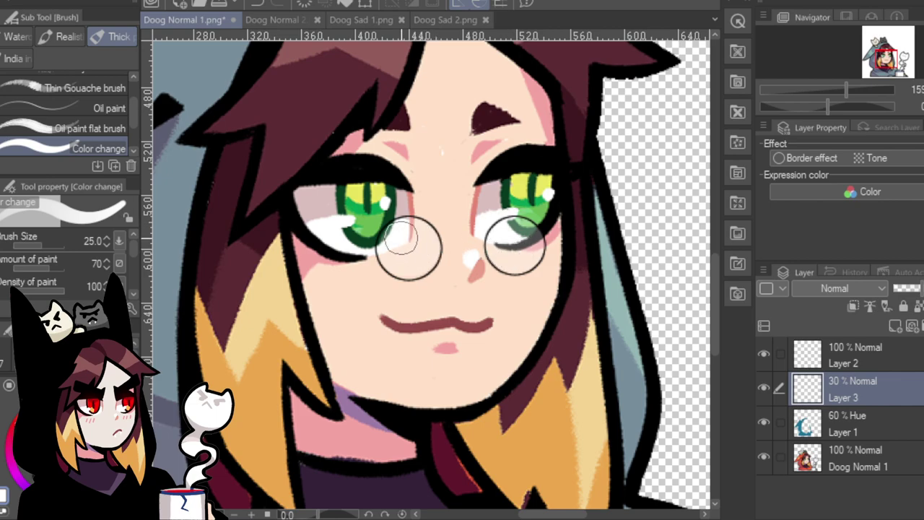
{"action": "left_click_drag", "start_coordinate": [921, 296], "coordinate": [923, 290]}
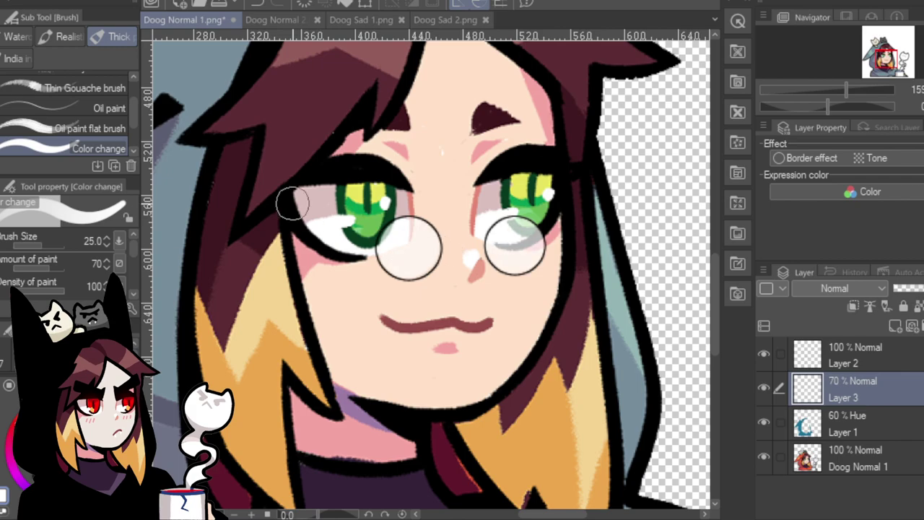
Draw a thin black curved bridge between the two lenses on Layer 2 with the Real G-Pen.
{"action": "key", "text": "p"}
{"action": "key", "text": "x"}
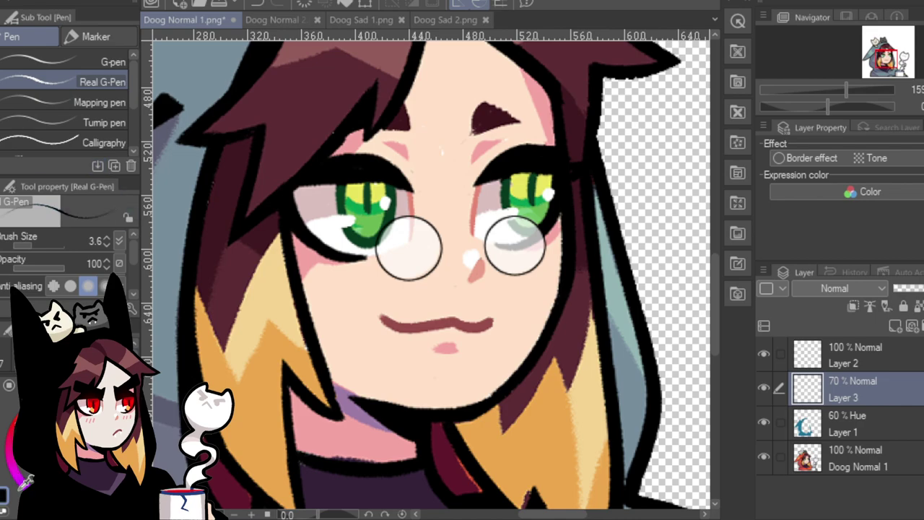
{"action": "left_click", "coordinate": [908, 357]}
{"action": "mouse_move", "coordinate": [442, 250]}
{"action": "left_mouse_down"}
{"action": "mouse_move", "coordinate": [485, 243]}
{"action": "mouse_move", "coordinate": [442, 246]}
{"action": "left_mouse_up"}
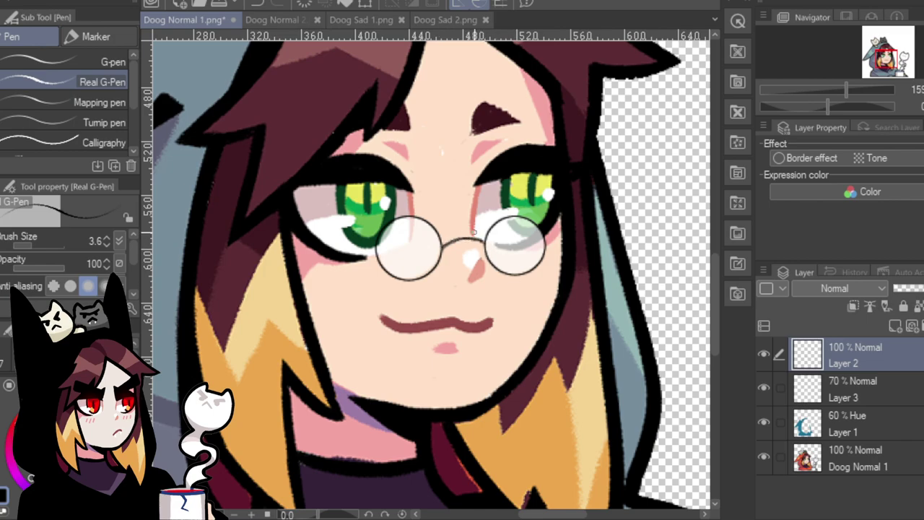
{"action": "mouse_move", "coordinate": [846, 90]}
{"action": "left_mouse_down"}
{"action": "mouse_move", "coordinate": [823, 91]}
{"action": "mouse_move", "coordinate": [836, 82]}
{"action": "left_mouse_up"}
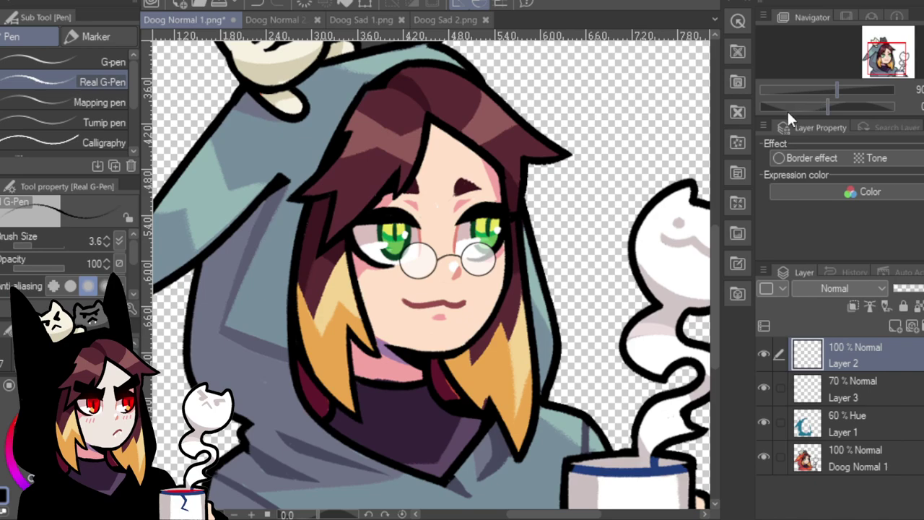
{"action": "left_click_drag", "start_coordinate": [850, 85], "coordinate": [838, 85]}
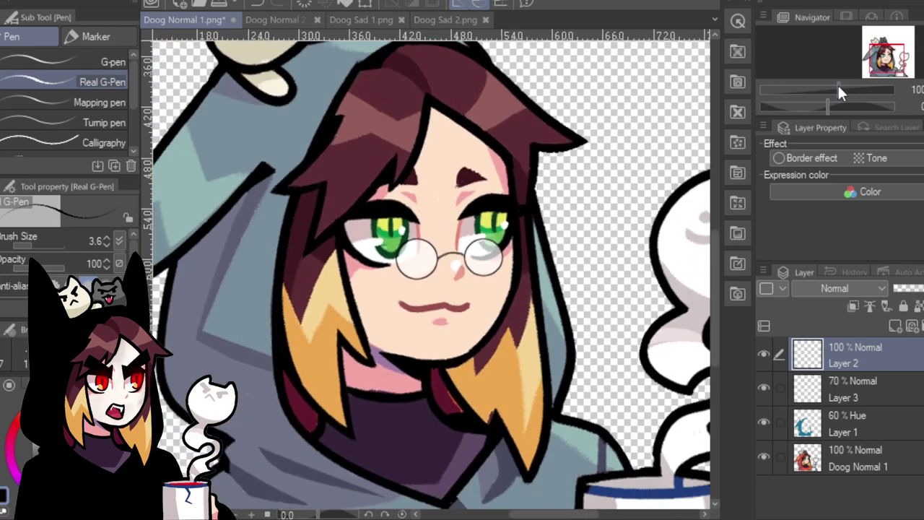
{"action": "left_click_drag", "start_coordinate": [889, 64], "coordinate": [890, 67]}
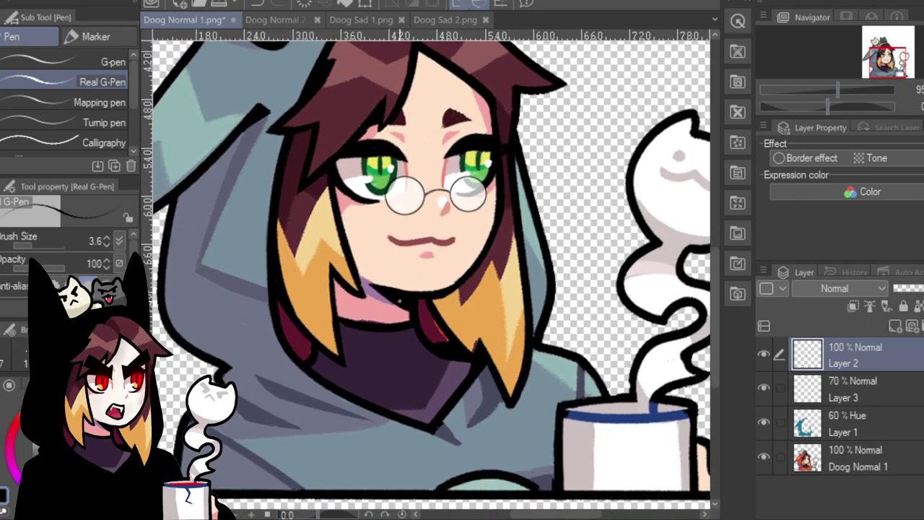
{"action": "left_click", "coordinate": [849, 85]}
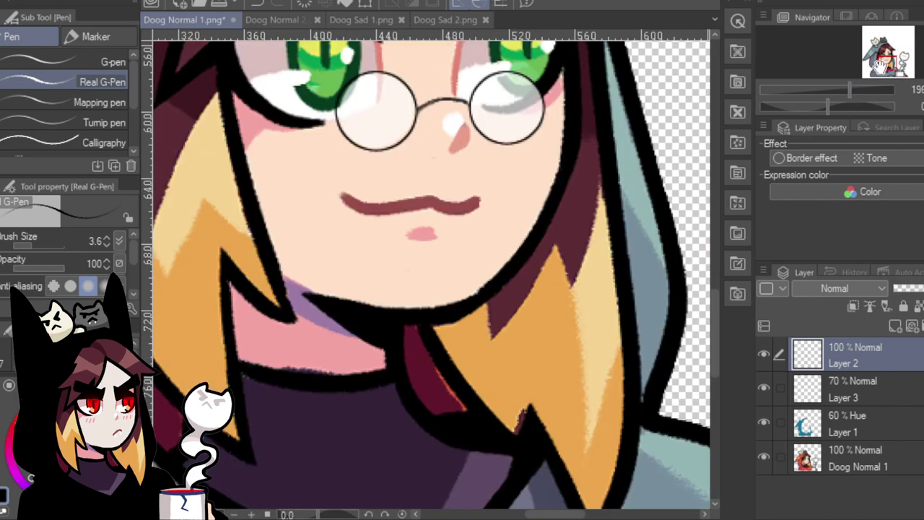
{"action": "left_click_drag", "start_coordinate": [882, 67], "coordinate": [885, 68]}
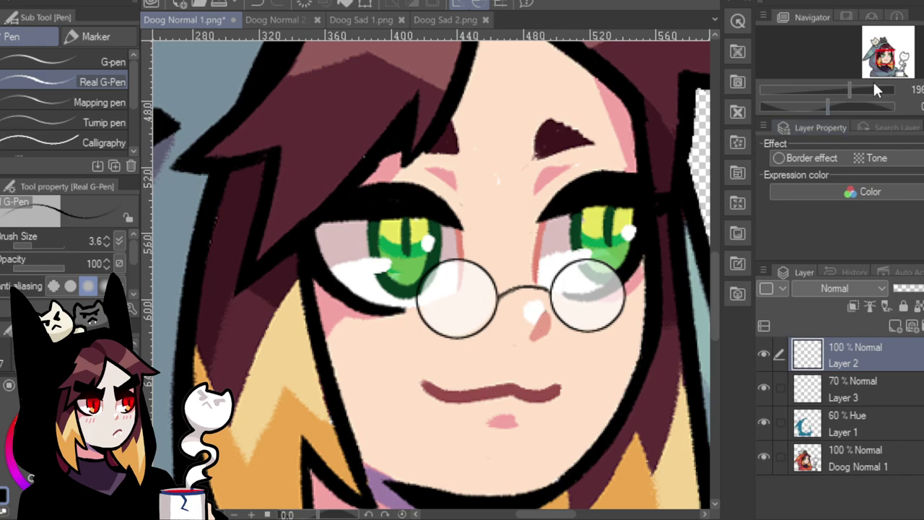
{"action": "left_click_drag", "start_coordinate": [883, 61], "coordinate": [889, 69]}
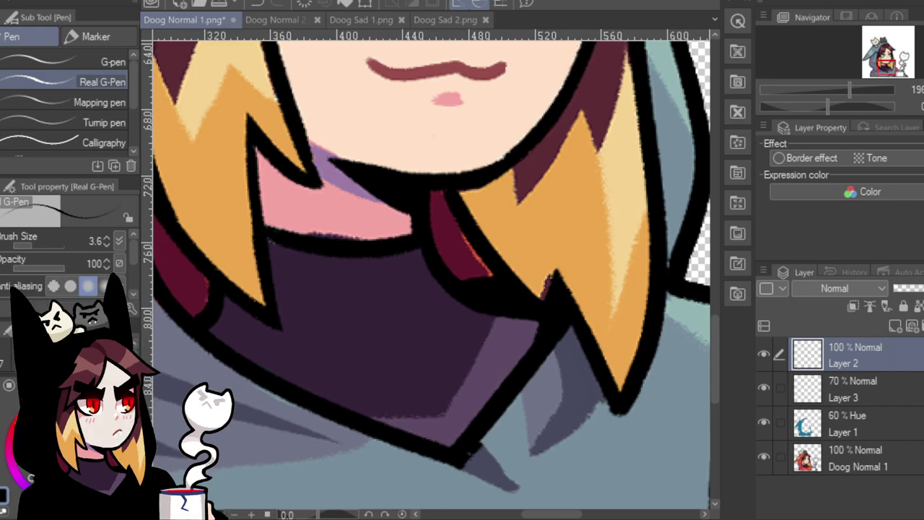
Merge the glasses' line art on Layer 2 into the lens fill layer, Layer 3.
{"action": "key", "text": "ctrl+e"}
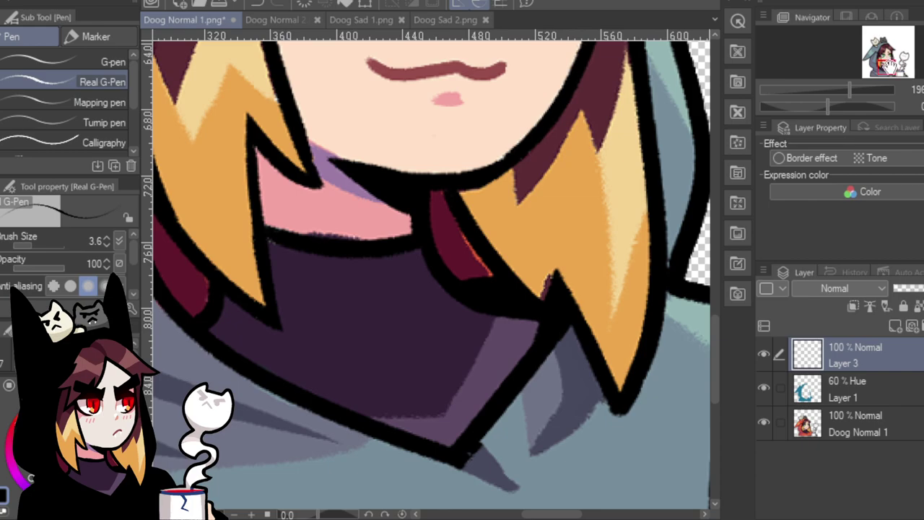
{"action": "left_click_drag", "start_coordinate": [433, 144], "coordinate": [513, 466]}
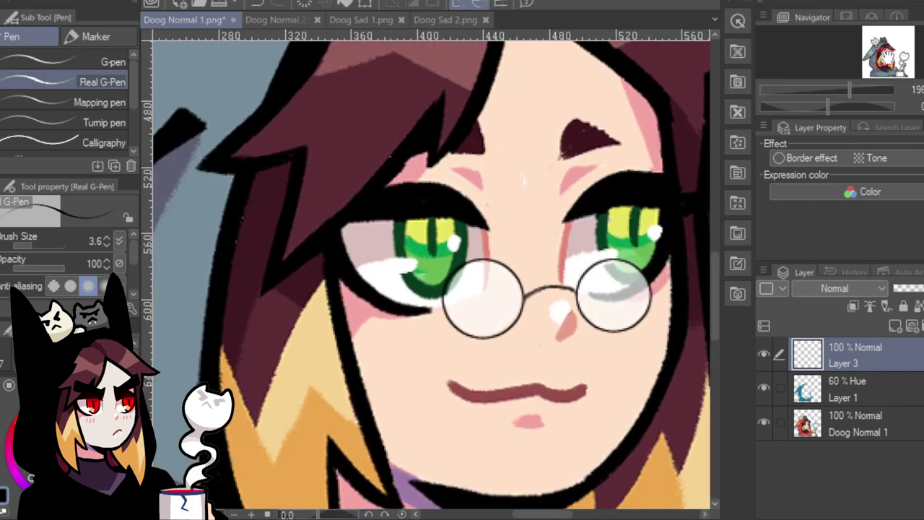
{"action": "left_click_drag", "start_coordinate": [433, 325], "coordinate": [407, 213]}
With the Real G-Pen at size 13, draw the black notched top edge and center opening of a collar on a new layer.
{"action": "left_click_drag", "start_coordinate": [433, 325], "coordinate": [459, 163]}
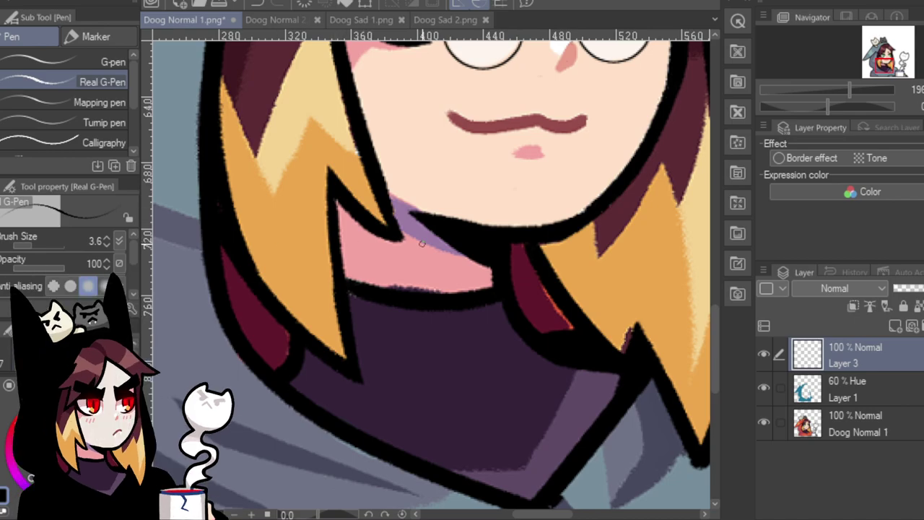
{"action": "left_click", "coordinate": [41, 244]}
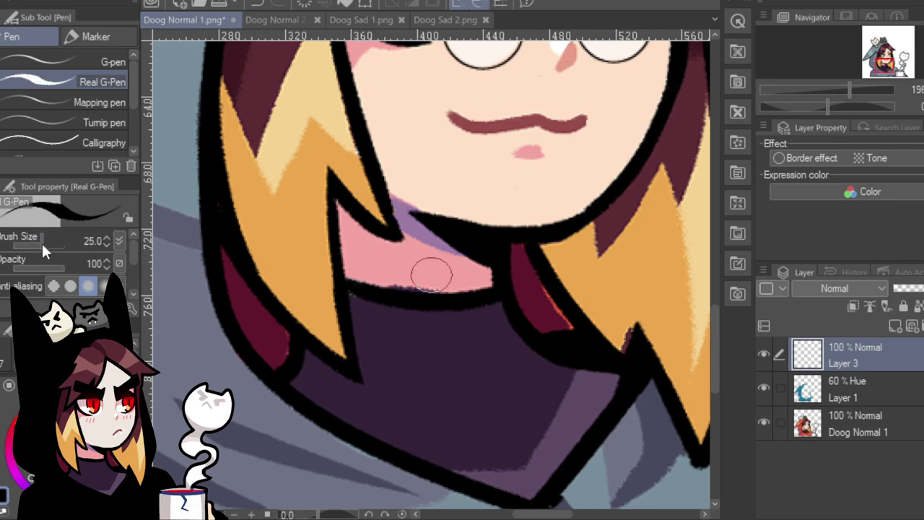
{"action": "left_click", "coordinate": [38, 241]}
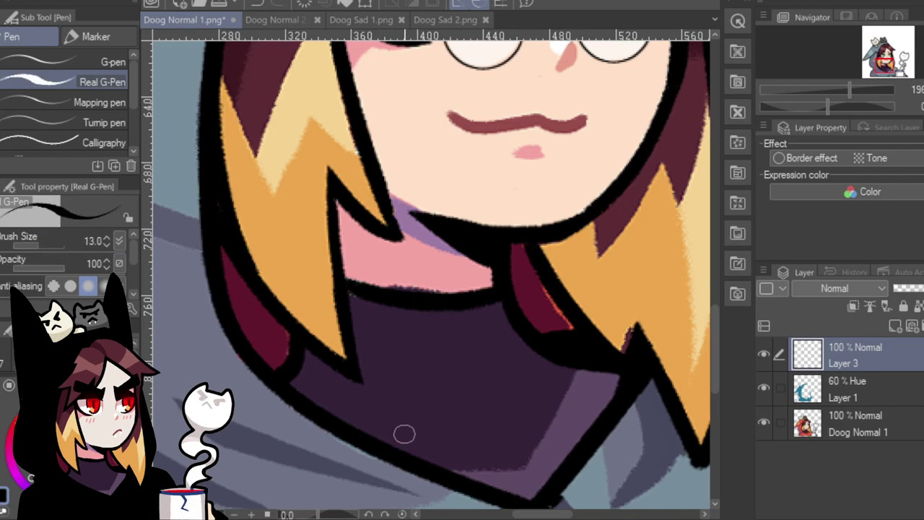
{"action": "left_click", "coordinate": [895, 326]}
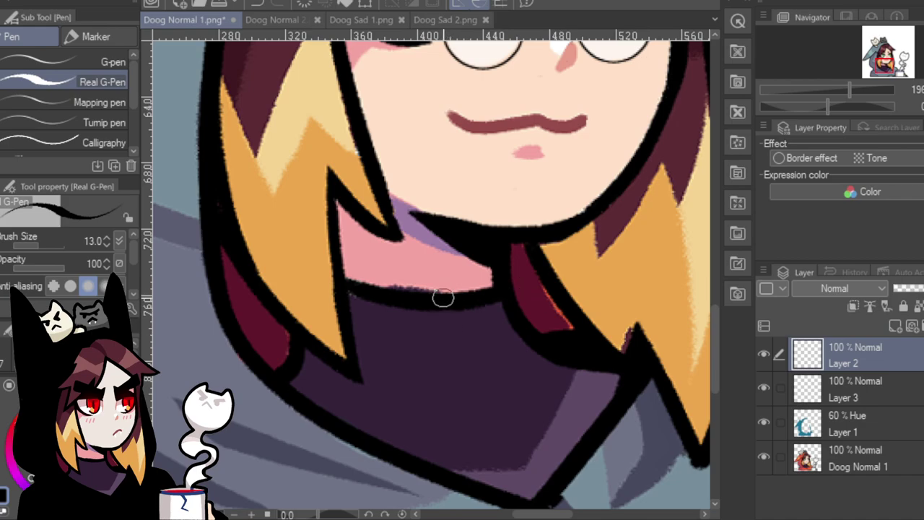
{"action": "mouse_move", "coordinate": [442, 289]}
{"action": "left_mouse_down"}
{"action": "mouse_move", "coordinate": [462, 360]}
{"action": "mouse_move", "coordinate": [468, 289]}
{"action": "left_mouse_up"}
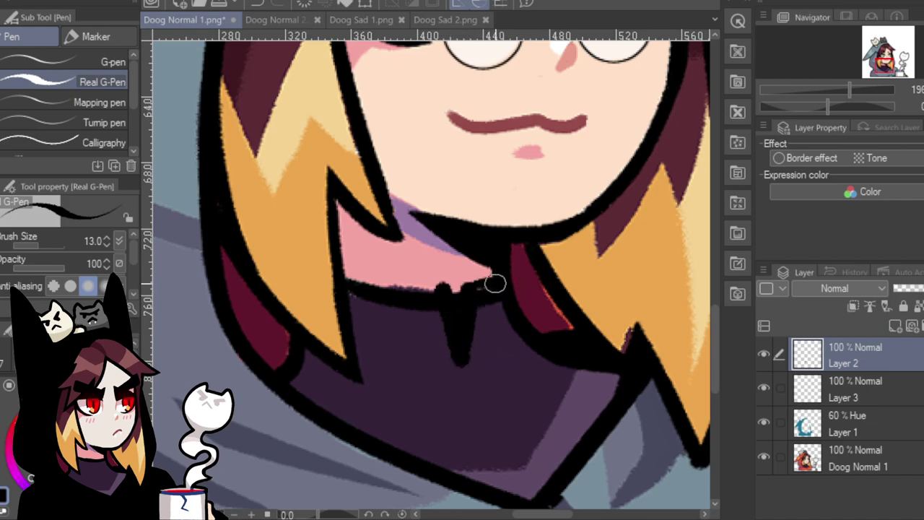
{"action": "mouse_move", "coordinate": [439, 290]}
{"action": "left_mouse_down"}
{"action": "mouse_move", "coordinate": [344, 270]}
{"action": "mouse_move", "coordinate": [358, 266]}
{"action": "left_mouse_up"}
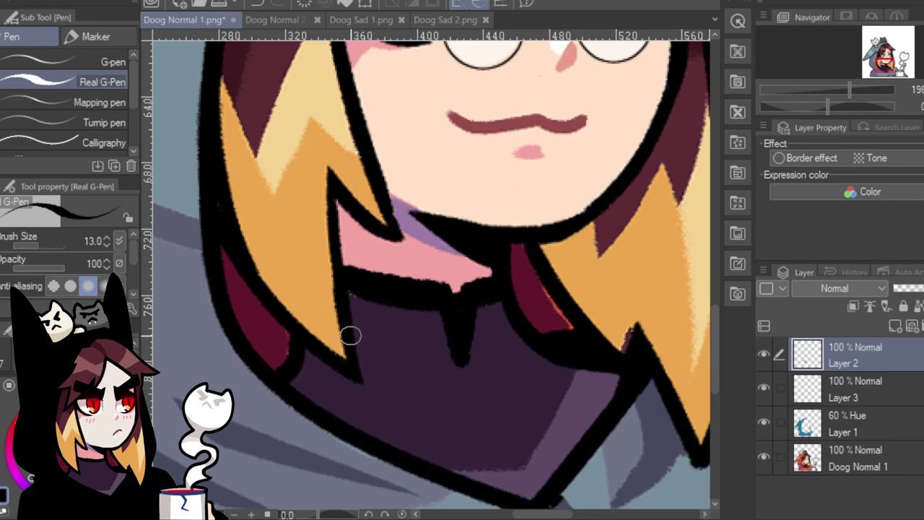
Draw the collar's curved black lower edge and a second band line beneath it, meeting at the center opening.
{"action": "mouse_move", "coordinate": [351, 336]}
{"action": "left_mouse_down"}
{"action": "mouse_move", "coordinate": [394, 361]}
{"action": "mouse_move", "coordinate": [468, 371]}
{"action": "left_mouse_up"}
{"action": "key", "text": "ctrl+z"}
{"action": "mouse_move", "coordinate": [512, 318]}
{"action": "left_mouse_down"}
{"action": "mouse_move", "coordinate": [495, 341]}
{"action": "mouse_move", "coordinate": [451, 359]}
{"action": "left_mouse_up"}
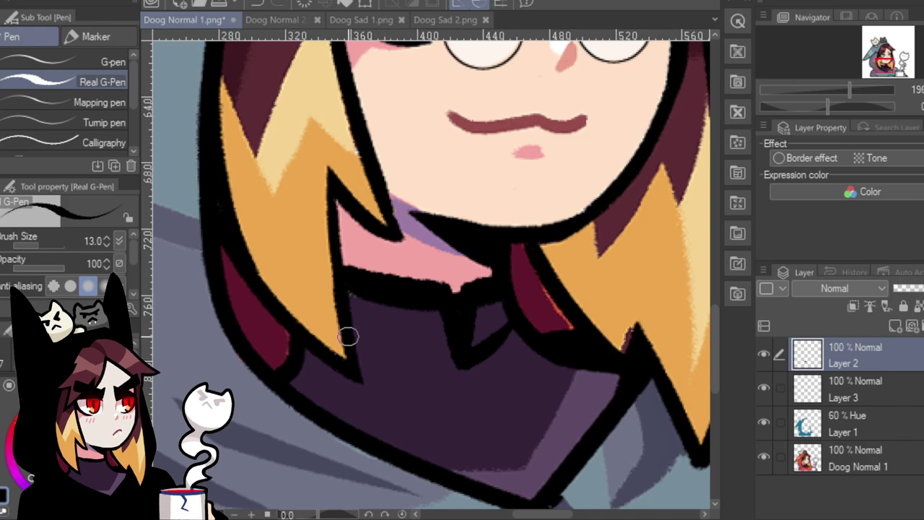
{"action": "left_click_drag", "start_coordinate": [358, 342], "coordinate": [459, 369]}
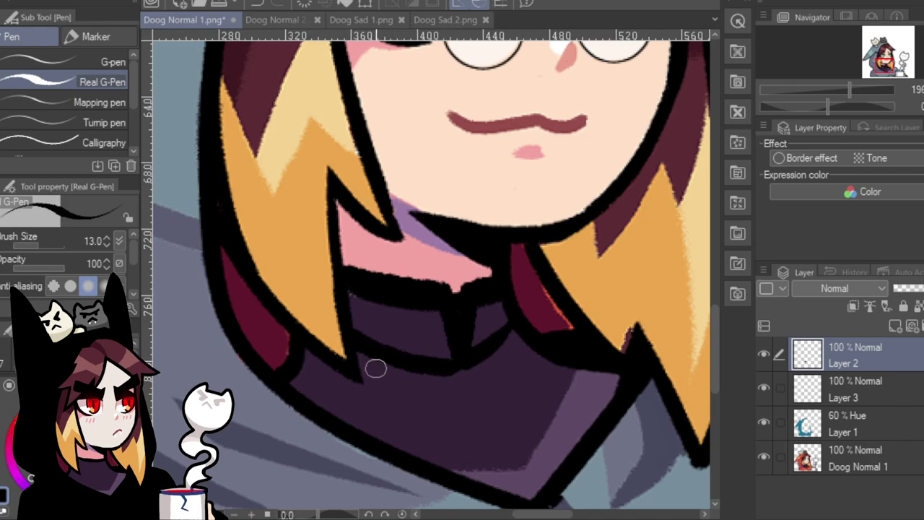
{"action": "mouse_move", "coordinate": [361, 370]}
{"action": "left_mouse_down"}
{"action": "mouse_move", "coordinate": [439, 380]}
{"action": "mouse_move", "coordinate": [485, 363]}
{"action": "mouse_move", "coordinate": [536, 316]}
{"action": "mouse_move", "coordinate": [529, 354]}
{"action": "mouse_move", "coordinate": [460, 367]}
{"action": "left_mouse_up"}
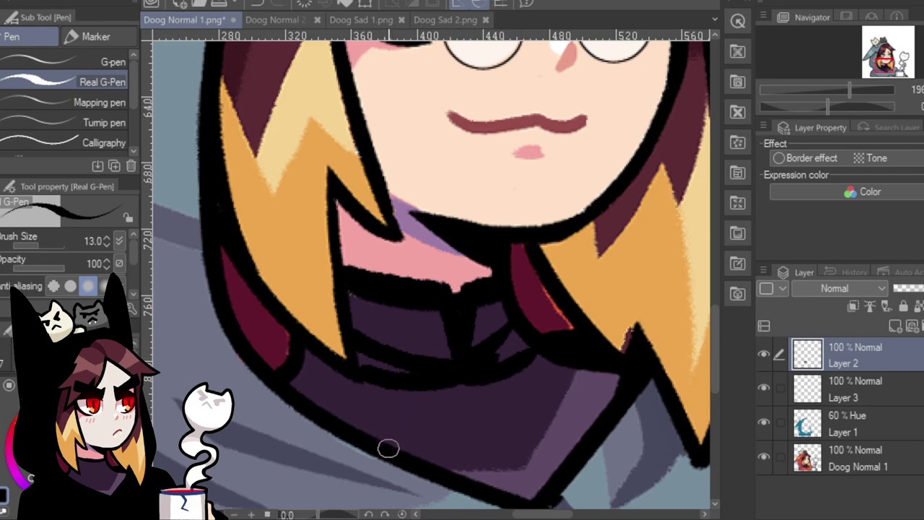
Draw thick black fold lines fanning down from the collar across the purple neck cloth and out to both sides.
{"action": "mouse_move", "coordinate": [403, 458]}
{"action": "left_mouse_down"}
{"action": "mouse_move", "coordinate": [404, 398]}
{"action": "mouse_move", "coordinate": [428, 386]}
{"action": "mouse_move", "coordinate": [470, 462]}
{"action": "left_mouse_up"}
{"action": "mouse_move", "coordinate": [443, 388]}
{"action": "left_mouse_down"}
{"action": "mouse_move", "coordinate": [481, 390]}
{"action": "mouse_move", "coordinate": [503, 438]}
{"action": "mouse_move", "coordinate": [515, 419]}
{"action": "left_mouse_up"}
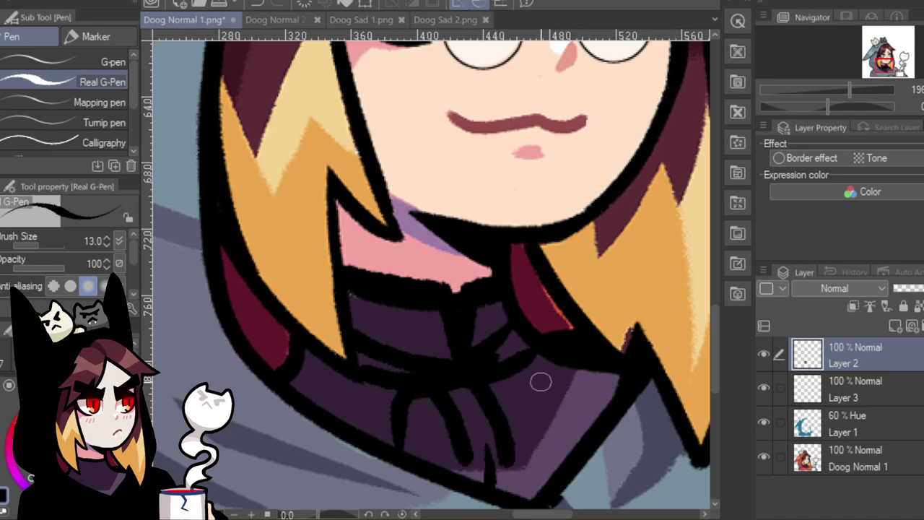
{"action": "mouse_move", "coordinate": [514, 366]}
{"action": "left_mouse_down"}
{"action": "mouse_move", "coordinate": [551, 398]}
{"action": "mouse_move", "coordinate": [551, 470]}
{"action": "left_mouse_up"}
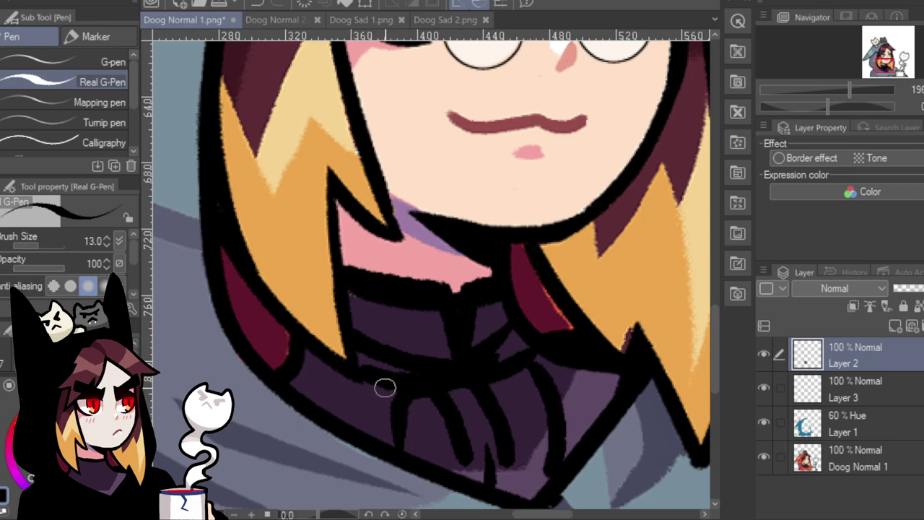
{"action": "left_click_drag", "start_coordinate": [384, 388], "coordinate": [392, 433]}
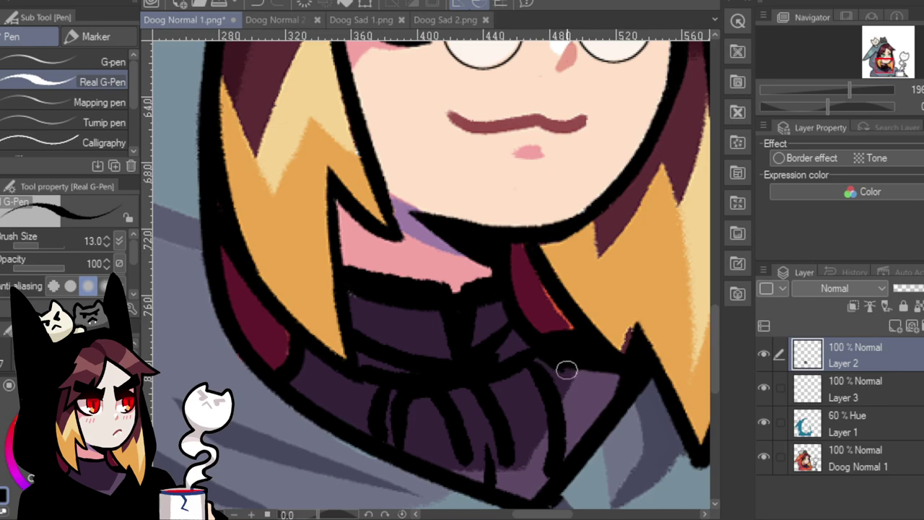
{"action": "mouse_move", "coordinate": [566, 370]}
{"action": "left_mouse_down"}
{"action": "mouse_move", "coordinate": [584, 414]}
{"action": "mouse_move", "coordinate": [575, 445]}
{"action": "mouse_move", "coordinate": [584, 411]}
{"action": "left_mouse_up"}
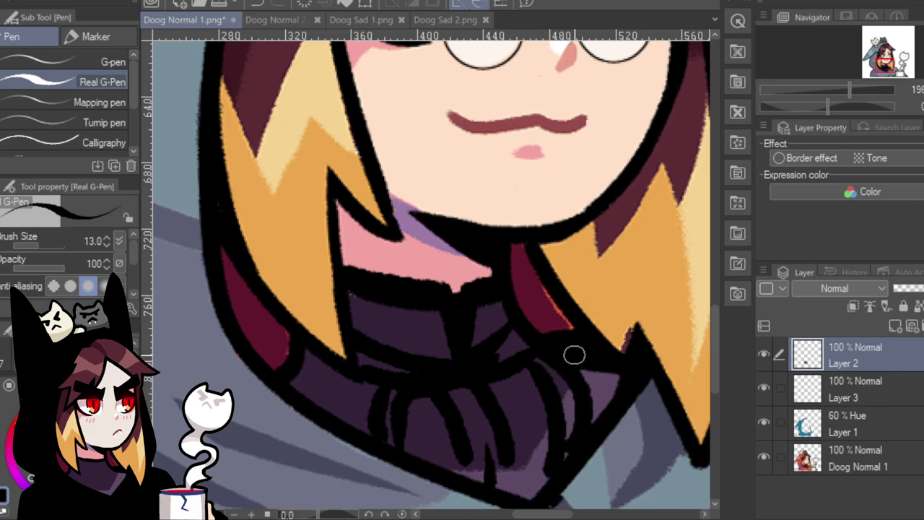
{"action": "mouse_move", "coordinate": [293, 367]}
{"action": "left_mouse_down"}
{"action": "mouse_move", "coordinate": [333, 395]}
{"action": "mouse_move", "coordinate": [369, 402]}
{"action": "left_mouse_up"}
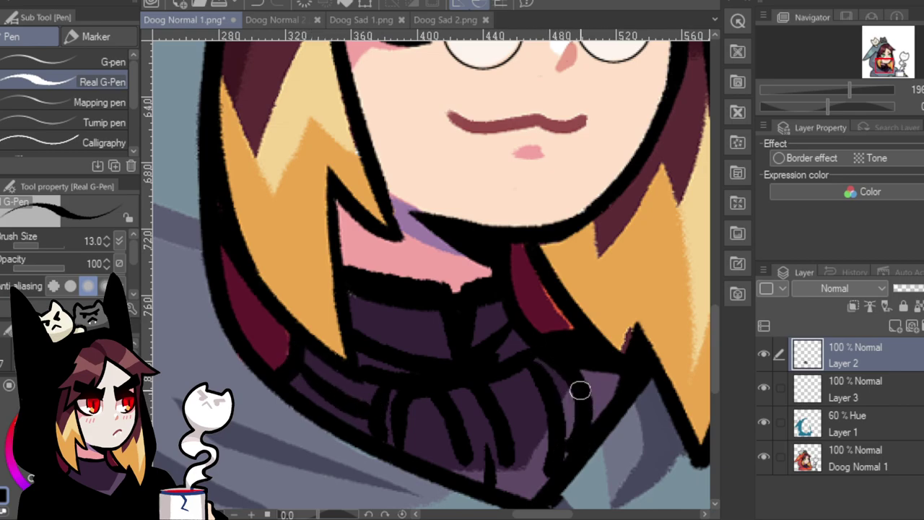
Add a new layer directly beneath the collar line art on Layer 2.
{"action": "left_click", "coordinate": [832, 89]}
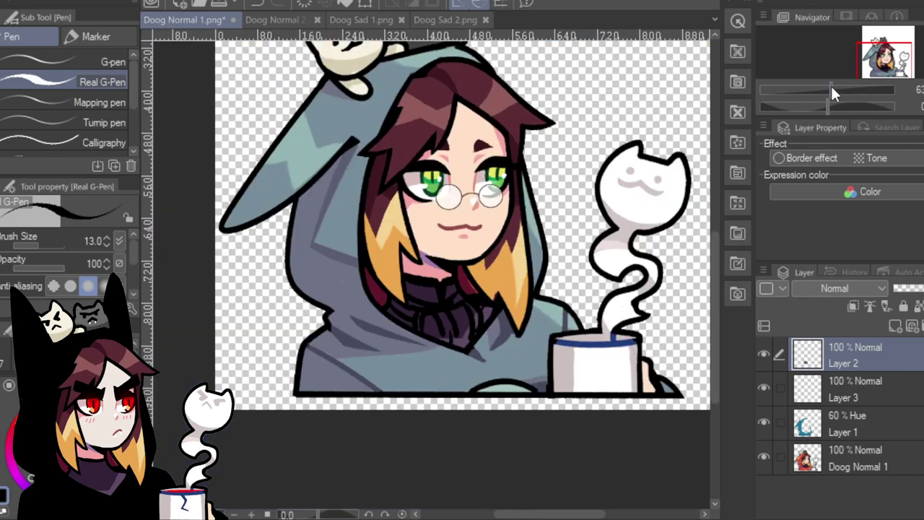
{"action": "left_click_drag", "start_coordinate": [831, 86], "coordinate": [849, 77]}
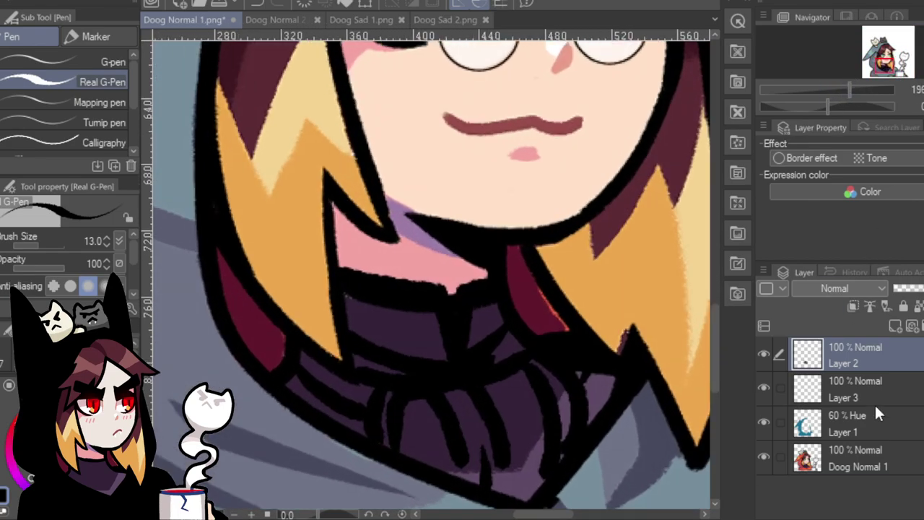
{"action": "left_click", "coordinate": [896, 326]}
{"action": "left_click_drag", "start_coordinate": [901, 363], "coordinate": [908, 404]}
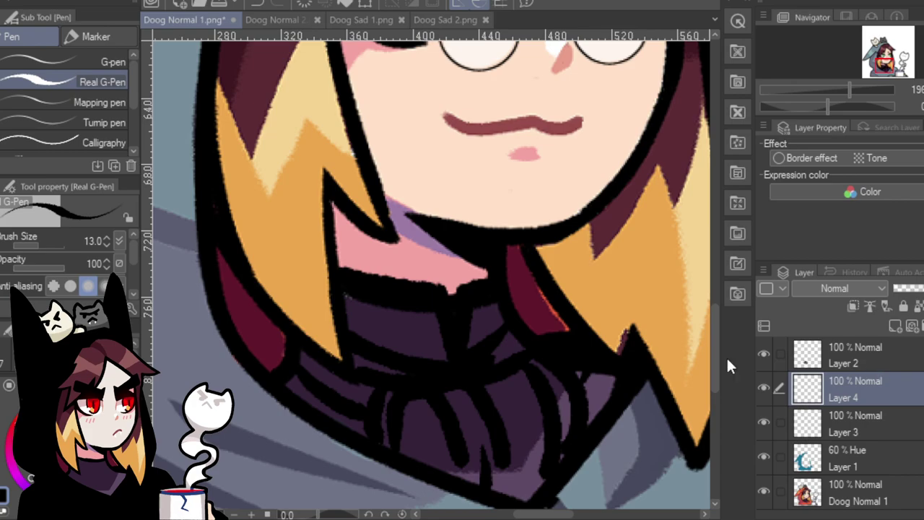
{"action": "key", "text": "x"}
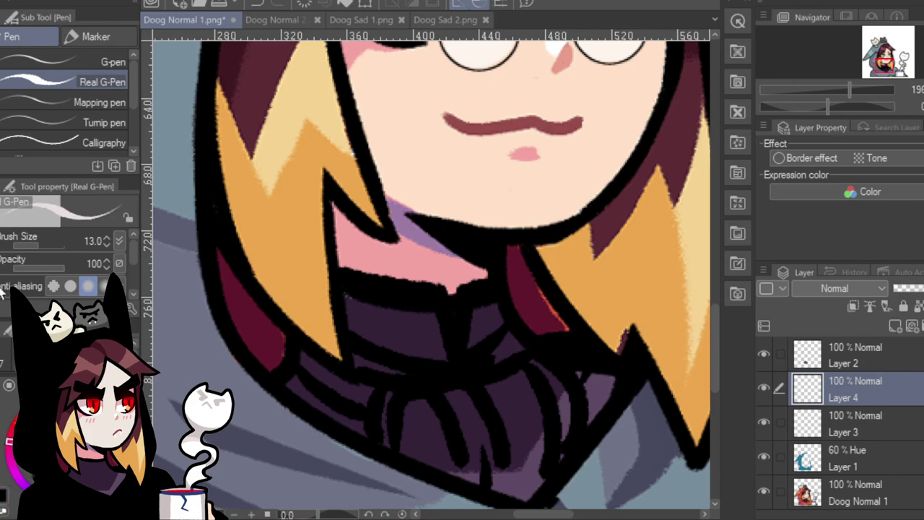
Paint the collar band and the strip beneath it pale lavender-grey on Layer 4.
{"action": "mouse_move", "coordinate": [426, 312]}
{"action": "left_mouse_down"}
{"action": "mouse_move", "coordinate": [425, 346]}
{"action": "mouse_move", "coordinate": [434, 334]}
{"action": "mouse_move", "coordinate": [441, 354]}
{"action": "left_mouse_up"}
{"action": "key", "text": "ctrl+z"}
{"action": "mouse_move", "coordinate": [351, 289]}
{"action": "left_mouse_down"}
{"action": "mouse_move", "coordinate": [352, 314]}
{"action": "mouse_move", "coordinate": [360, 326]}
{"action": "mouse_move", "coordinate": [395, 308]}
{"action": "mouse_move", "coordinate": [427, 319]}
{"action": "mouse_move", "coordinate": [483, 296]}
{"action": "mouse_move", "coordinate": [502, 320]}
{"action": "mouse_move", "coordinate": [522, 294]}
{"action": "mouse_move", "coordinate": [495, 298]}
{"action": "mouse_move", "coordinate": [504, 317]}
{"action": "mouse_move", "coordinate": [500, 286]}
{"action": "mouse_move", "coordinate": [510, 325]}
{"action": "left_mouse_up"}
{"action": "key", "text": "ctrl+z"}
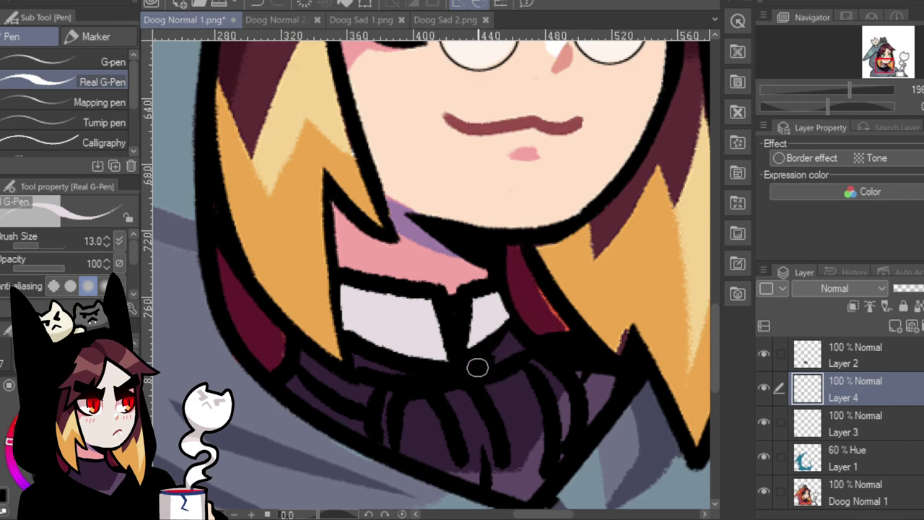
{"action": "mouse_move", "coordinate": [361, 366]}
{"action": "left_mouse_down"}
{"action": "mouse_move", "coordinate": [354, 359]}
{"action": "mouse_move", "coordinate": [407, 370]}
{"action": "left_mouse_up"}
{"action": "mouse_move", "coordinate": [495, 328]}
{"action": "left_mouse_down"}
{"action": "mouse_move", "coordinate": [487, 361]}
{"action": "mouse_move", "coordinate": [509, 348]}
{"action": "mouse_move", "coordinate": [510, 336]}
{"action": "mouse_move", "coordinate": [532, 338]}
{"action": "left_mouse_up"}
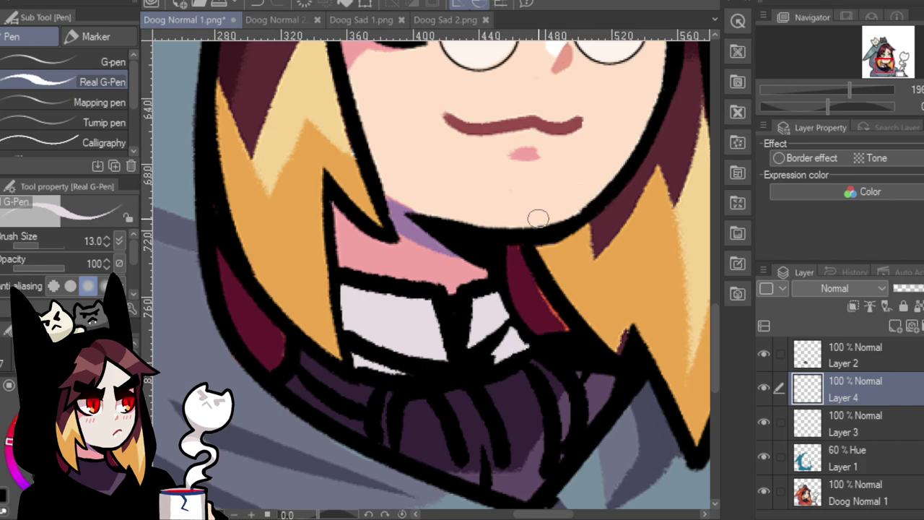
Undo the last fill stroke and thicken the black outline between the collar and the dark red hood lining on Layer 2.
{"action": "key", "text": "ctrl+z"}
{"action": "left_click", "coordinate": [878, 354]}
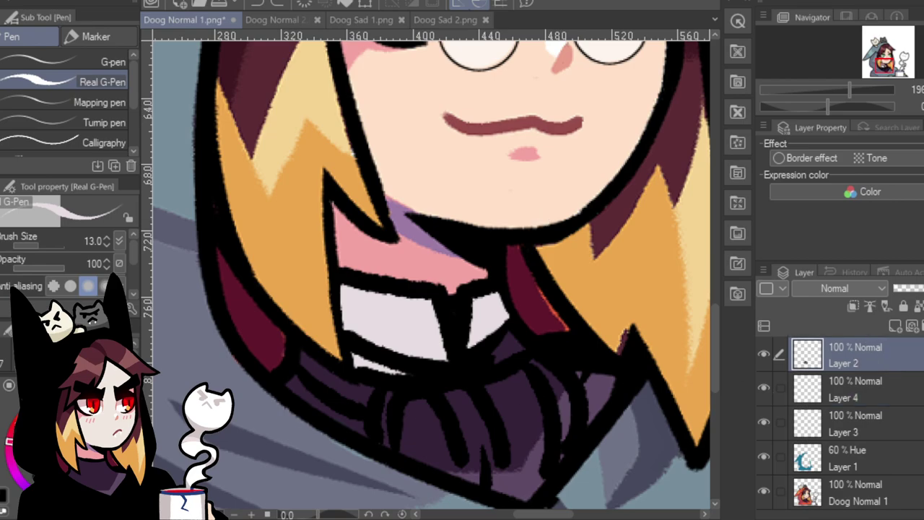
{"action": "key", "text": "x"}
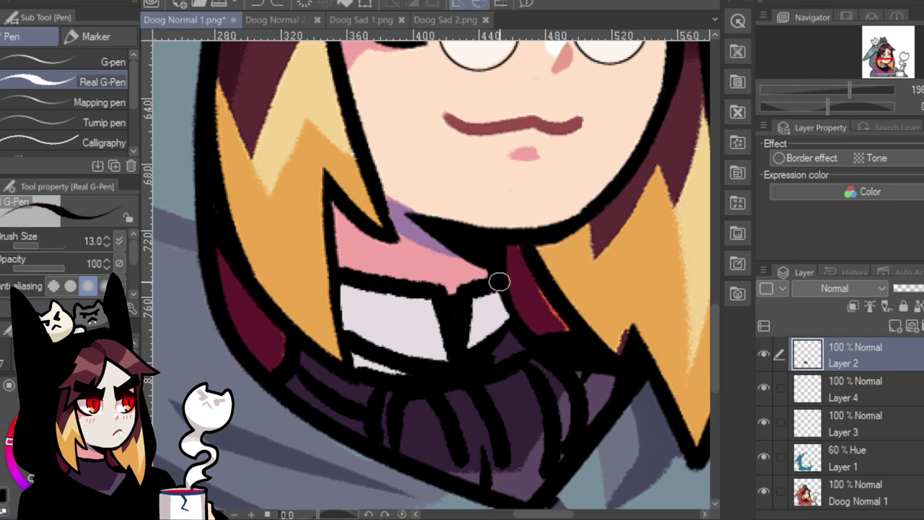
{"action": "mouse_move", "coordinate": [500, 282]}
{"action": "left_mouse_down"}
{"action": "mouse_move", "coordinate": [517, 326]}
{"action": "mouse_move", "coordinate": [556, 354]}
{"action": "left_mouse_up"}
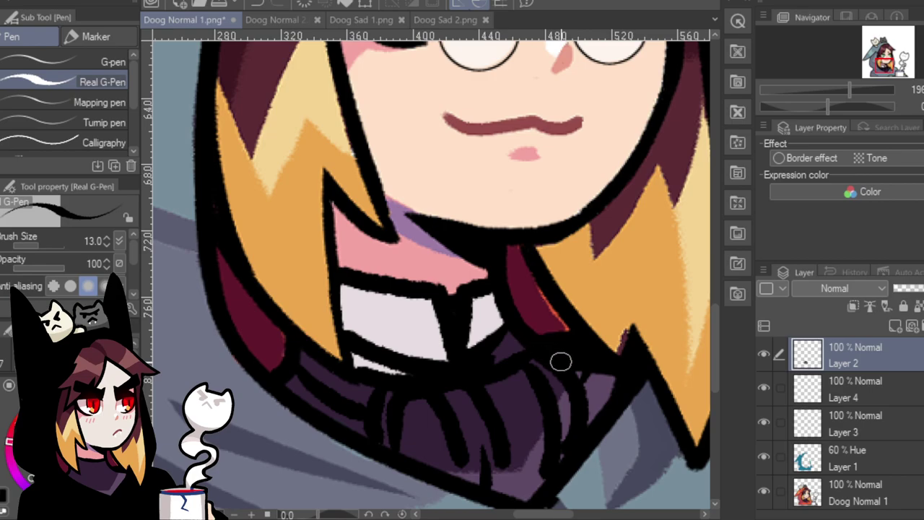
Paint the neck cloth white between all the fold lines on Layer 4, including the side folds and lower tip.
{"action": "left_click", "coordinate": [860, 381]}
{"action": "key", "text": "x"}
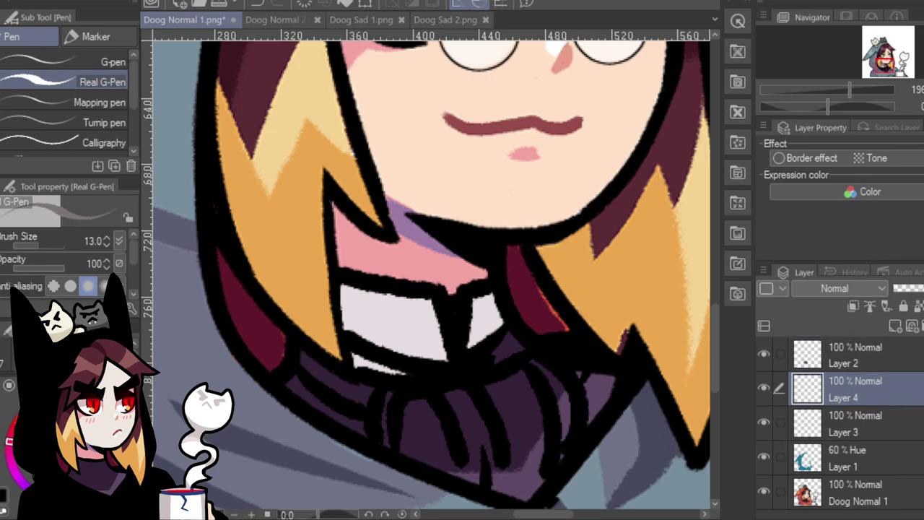
{"action": "left_click_drag", "start_coordinate": [497, 348], "coordinate": [526, 340]}
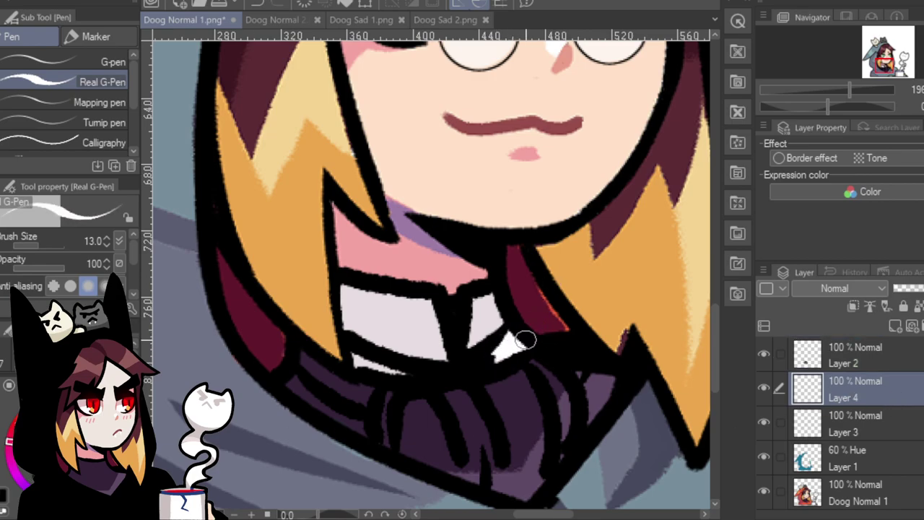
{"action": "mouse_move", "coordinate": [388, 397]}
{"action": "left_mouse_down"}
{"action": "mouse_move", "coordinate": [387, 436]}
{"action": "mouse_move", "coordinate": [406, 422]}
{"action": "mouse_move", "coordinate": [449, 448]}
{"action": "mouse_move", "coordinate": [492, 423]}
{"action": "mouse_move", "coordinate": [519, 380]}
{"action": "mouse_move", "coordinate": [531, 383]}
{"action": "mouse_move", "coordinate": [552, 365]}
{"action": "mouse_move", "coordinate": [539, 377]}
{"action": "mouse_move", "coordinate": [529, 366]}
{"action": "mouse_move", "coordinate": [556, 386]}
{"action": "mouse_move", "coordinate": [566, 421]}
{"action": "mouse_move", "coordinate": [530, 462]}
{"action": "mouse_move", "coordinate": [506, 461]}
{"action": "mouse_move", "coordinate": [542, 432]}
{"action": "mouse_move", "coordinate": [544, 470]}
{"action": "mouse_move", "coordinate": [538, 442]}
{"action": "left_mouse_up"}
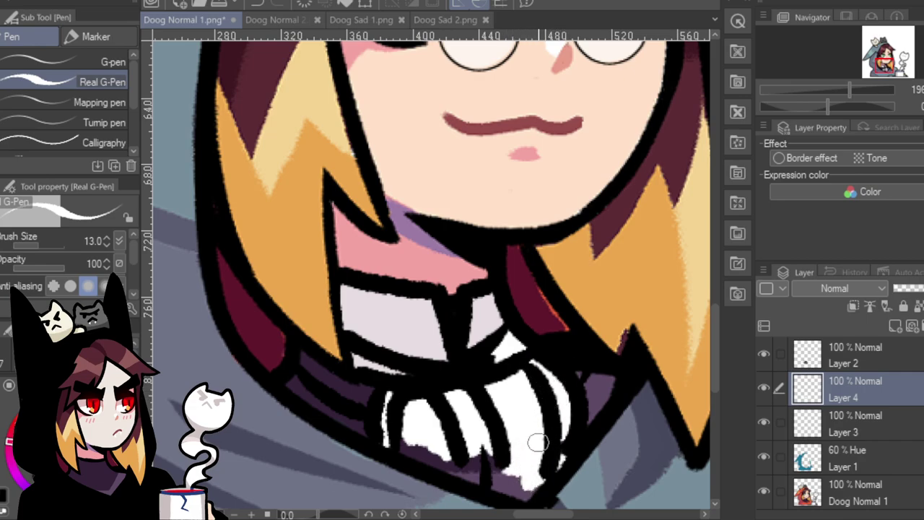
{"action": "mouse_move", "coordinate": [410, 431]}
{"action": "left_mouse_down"}
{"action": "mouse_move", "coordinate": [403, 447]}
{"action": "mouse_move", "coordinate": [507, 479]}
{"action": "mouse_move", "coordinate": [489, 452]}
{"action": "left_mouse_up"}
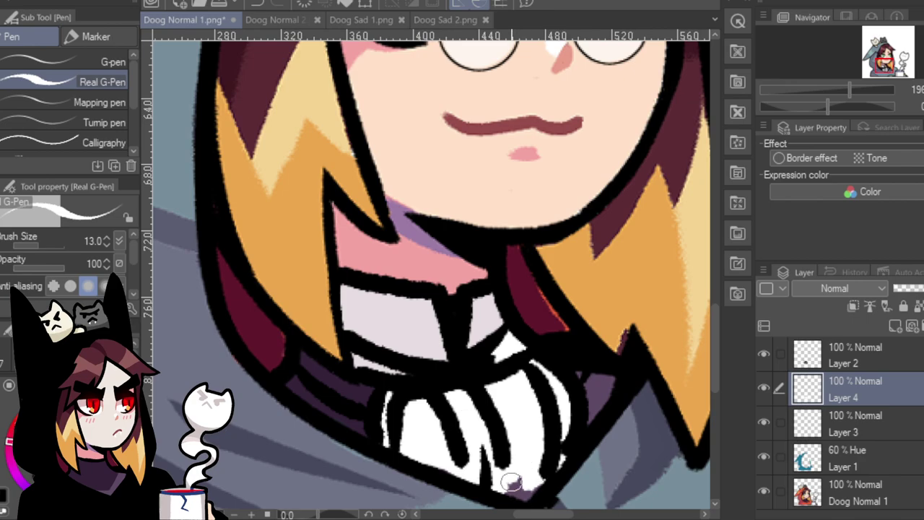
{"action": "mouse_move", "coordinate": [507, 483]}
{"action": "left_mouse_down"}
{"action": "mouse_move", "coordinate": [525, 479]}
{"action": "mouse_move", "coordinate": [523, 491]}
{"action": "mouse_move", "coordinate": [540, 470]}
{"action": "mouse_move", "coordinate": [533, 483]}
{"action": "left_mouse_up"}
{"action": "mouse_move", "coordinate": [583, 379]}
{"action": "left_mouse_down"}
{"action": "mouse_move", "coordinate": [592, 396]}
{"action": "mouse_move", "coordinate": [586, 415]}
{"action": "mouse_move", "coordinate": [607, 383]}
{"action": "mouse_move", "coordinate": [589, 371]}
{"action": "left_mouse_up"}
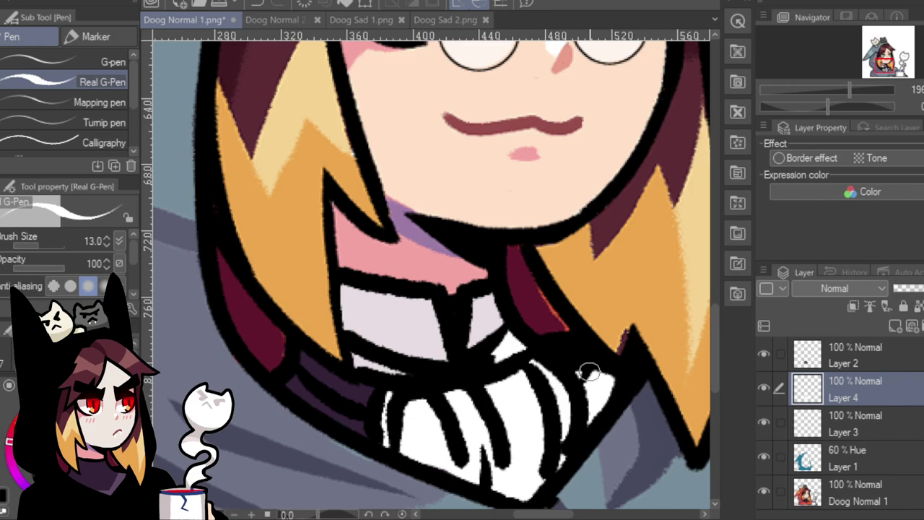
{"action": "mouse_move", "coordinate": [310, 370]}
{"action": "left_mouse_down"}
{"action": "mouse_move", "coordinate": [356, 395]}
{"action": "mouse_move", "coordinate": [327, 386]}
{"action": "mouse_move", "coordinate": [373, 390]}
{"action": "mouse_move", "coordinate": [349, 395]}
{"action": "mouse_move", "coordinate": [308, 384]}
{"action": "mouse_move", "coordinate": [310, 393]}
{"action": "mouse_move", "coordinate": [291, 385]}
{"action": "mouse_move", "coordinate": [388, 431]}
{"action": "left_mouse_up"}
Touch up the black outlines at both outer edges of the white neck cloth on Layer 2.
{"action": "left_click", "coordinate": [845, 354]}
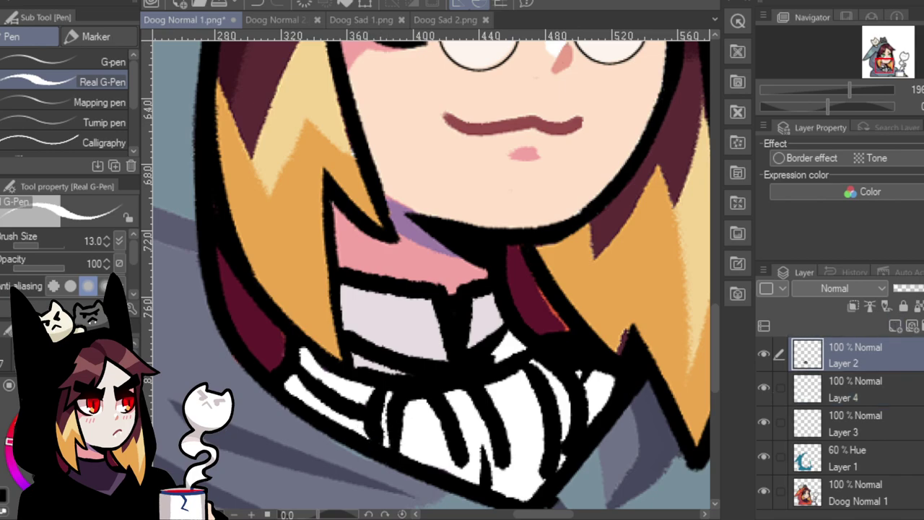
{"action": "key", "text": "x"}
{"action": "mouse_move", "coordinate": [303, 352]}
{"action": "left_mouse_down"}
{"action": "mouse_move", "coordinate": [283, 370]}
{"action": "mouse_move", "coordinate": [278, 363]}
{"action": "left_mouse_up"}
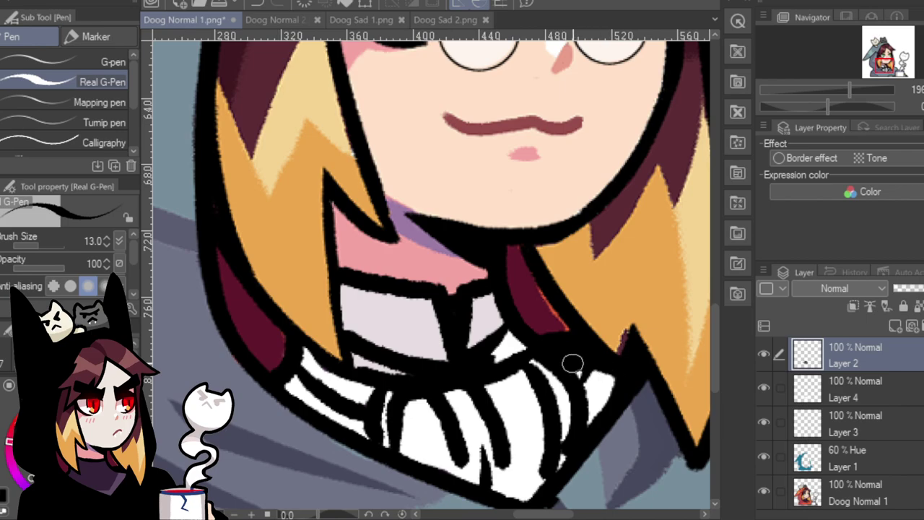
{"action": "left_click_drag", "start_coordinate": [573, 365], "coordinate": [616, 377]}
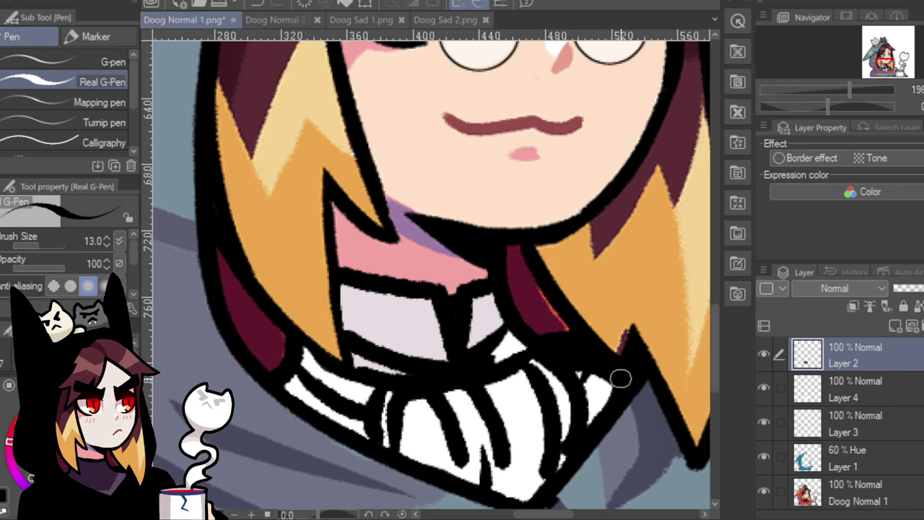
{"action": "mouse_move", "coordinate": [849, 89]}
{"action": "left_mouse_down"}
{"action": "mouse_move", "coordinate": [820, 84]}
{"action": "mouse_move", "coordinate": [834, 83]}
{"action": "left_mouse_up"}
{"action": "left_click_drag", "start_coordinate": [891, 55], "coordinate": [890, 50]}
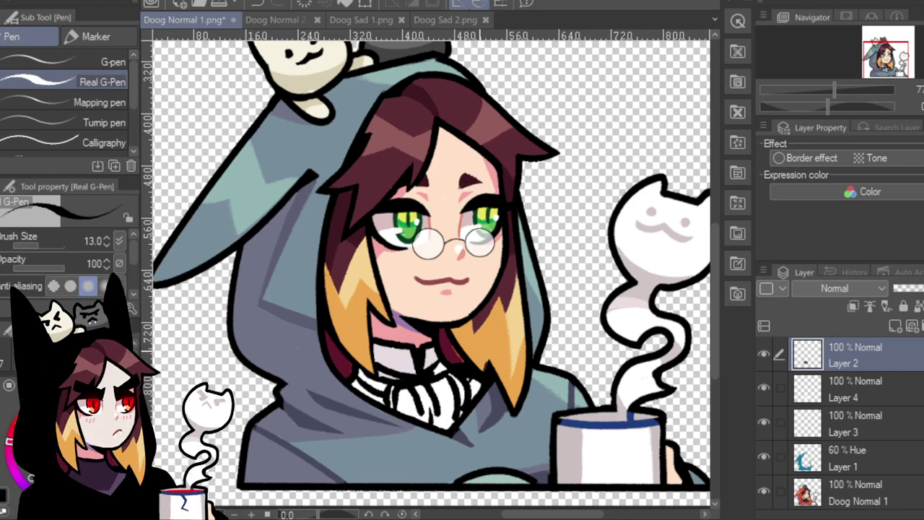
{"action": "left_click_drag", "start_coordinate": [835, 89], "coordinate": [846, 89]}
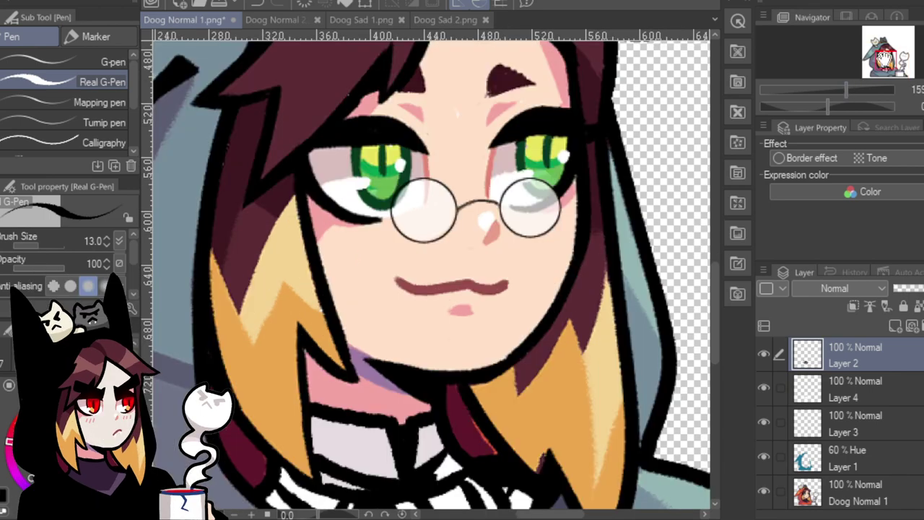
Draw a rounded black outline bulging out at the neck cloth's lower right edge on Layer 2 and fill it white on Layer 4.
{"action": "mouse_move", "coordinate": [887, 52]}
{"action": "left_mouse_down"}
{"action": "mouse_move", "coordinate": [893, 73]}
{"action": "mouse_move", "coordinate": [888, 66]}
{"action": "left_mouse_up"}
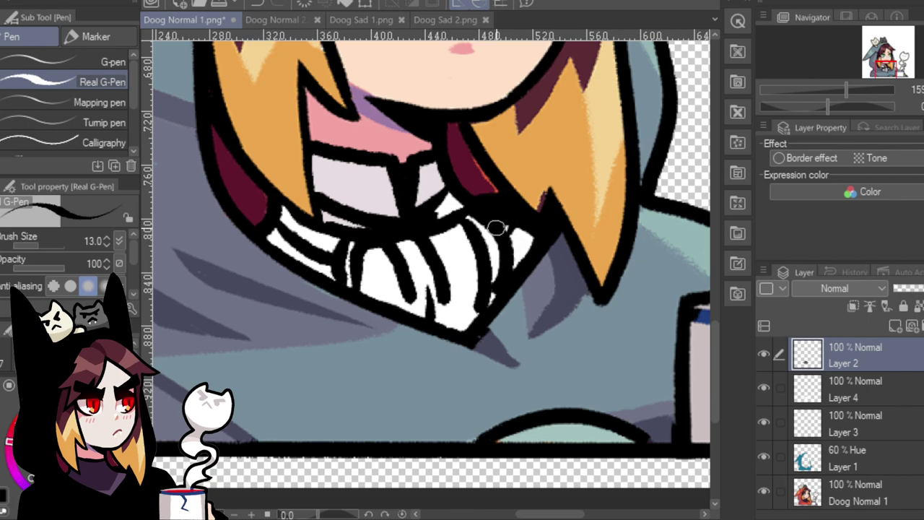
{"action": "mouse_move", "coordinate": [497, 228]}
{"action": "left_mouse_down"}
{"action": "mouse_move", "coordinate": [521, 266]}
{"action": "mouse_move", "coordinate": [519, 300]}
{"action": "mouse_move", "coordinate": [482, 338]}
{"action": "mouse_move", "coordinate": [471, 318]}
{"action": "left_mouse_up"}
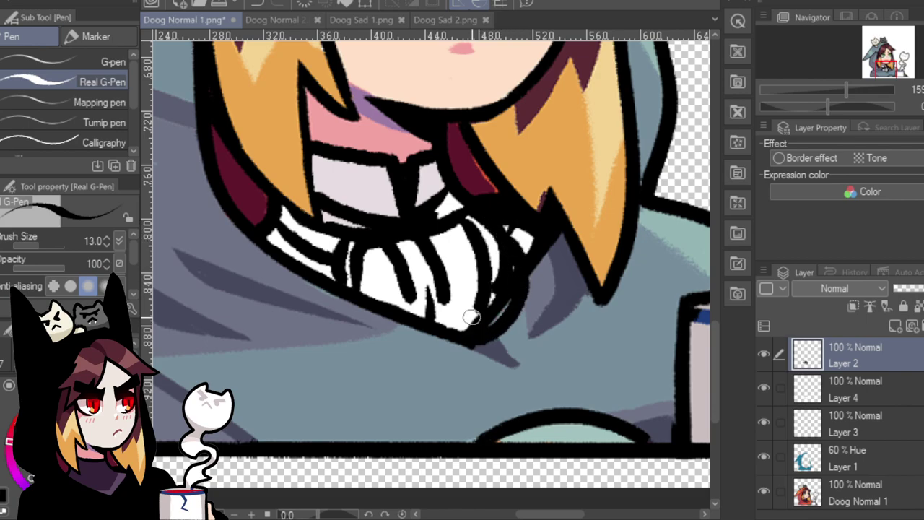
{"action": "left_click", "coordinate": [899, 394]}
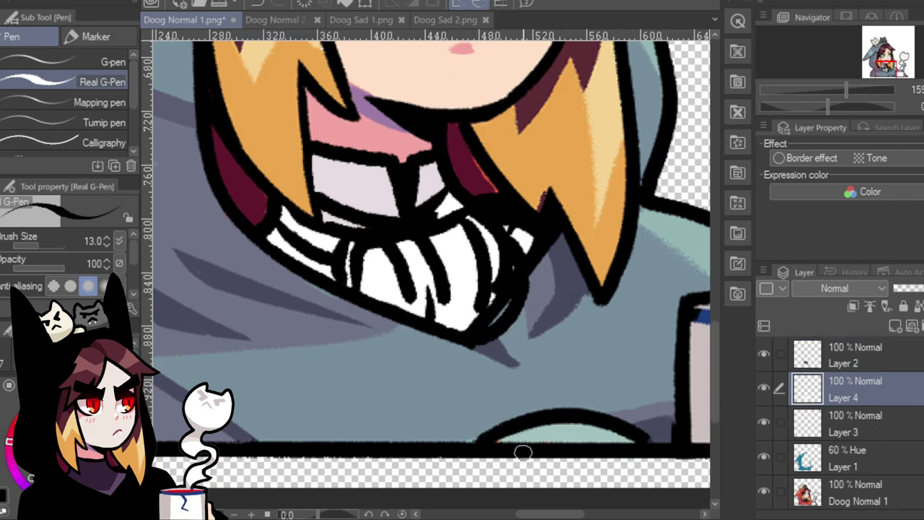
{"action": "key", "text": "x"}
{"action": "mouse_move", "coordinate": [506, 265]}
{"action": "left_mouse_down"}
{"action": "mouse_move", "coordinate": [501, 301]}
{"action": "mouse_move", "coordinate": [509, 265]}
{"action": "mouse_move", "coordinate": [493, 317]}
{"action": "mouse_move", "coordinate": [465, 329]}
{"action": "left_mouse_up"}
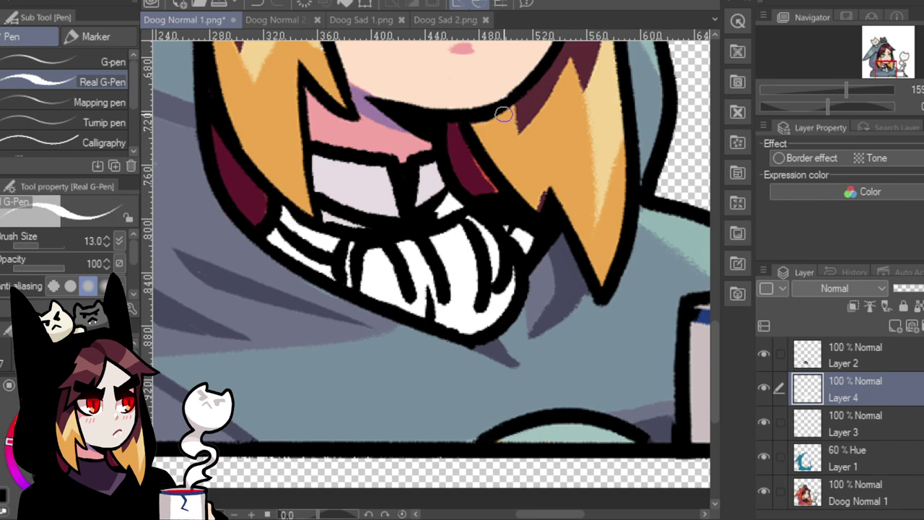
Erase part of the thick black line work on Layer 2 between the neck cloth's upper right folds, below the dark red hood lining.
{"action": "left_click", "coordinate": [826, 88]}
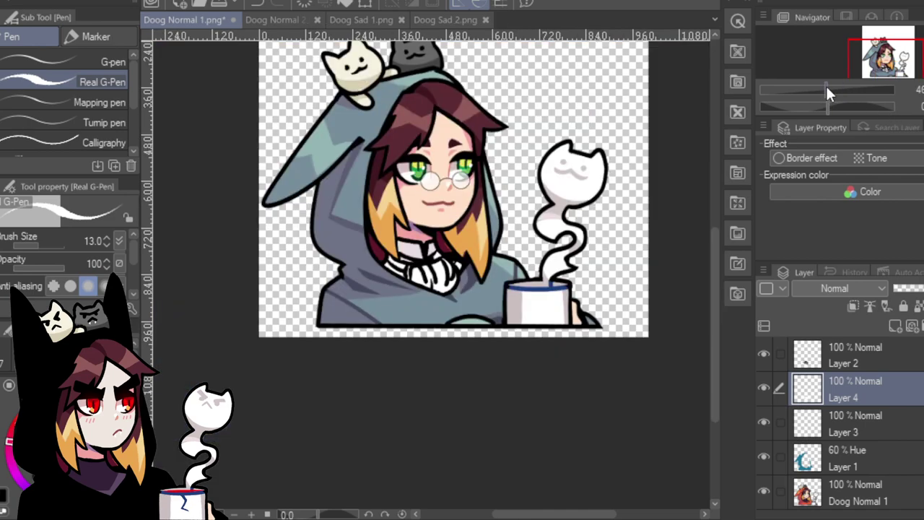
{"action": "left_click_drag", "start_coordinate": [827, 88], "coordinate": [853, 78]}
{"action": "left_click_drag", "start_coordinate": [470, 361], "coordinate": [382, 177]}
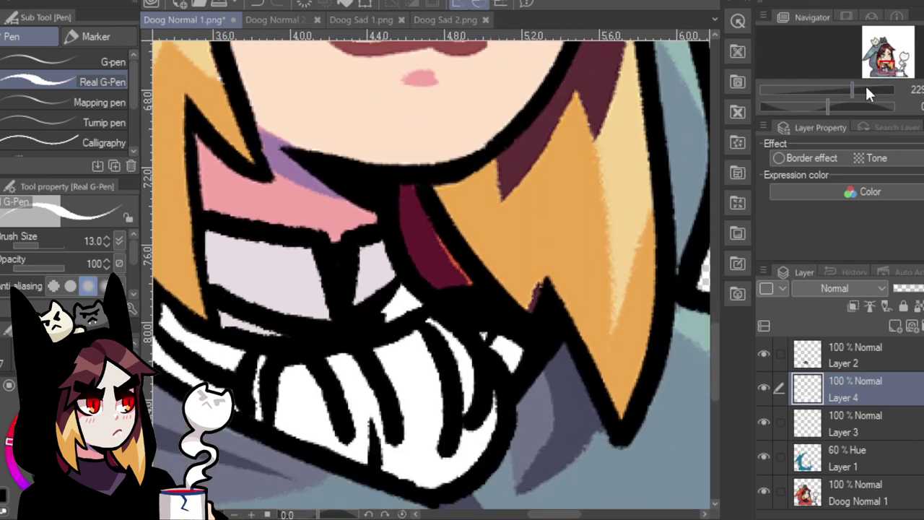
{"action": "left_click", "coordinate": [880, 357]}
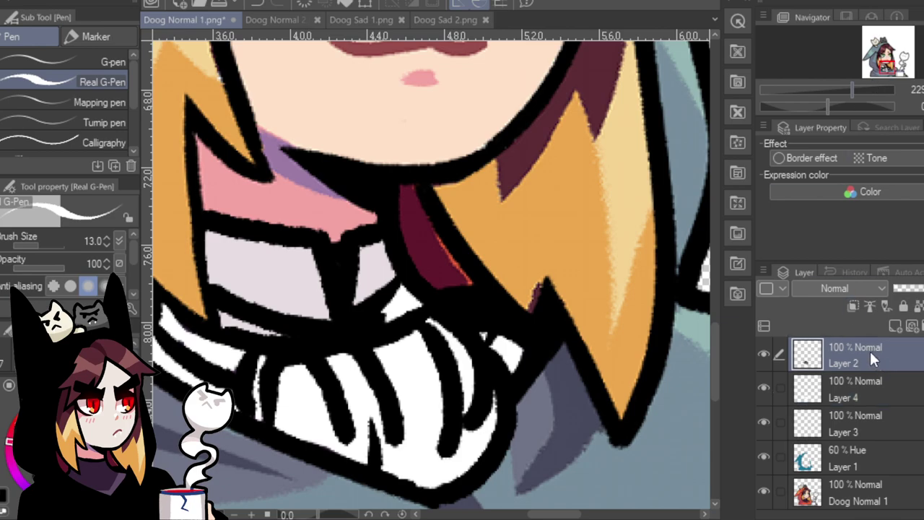
{"action": "left_click", "coordinate": [858, 377]}
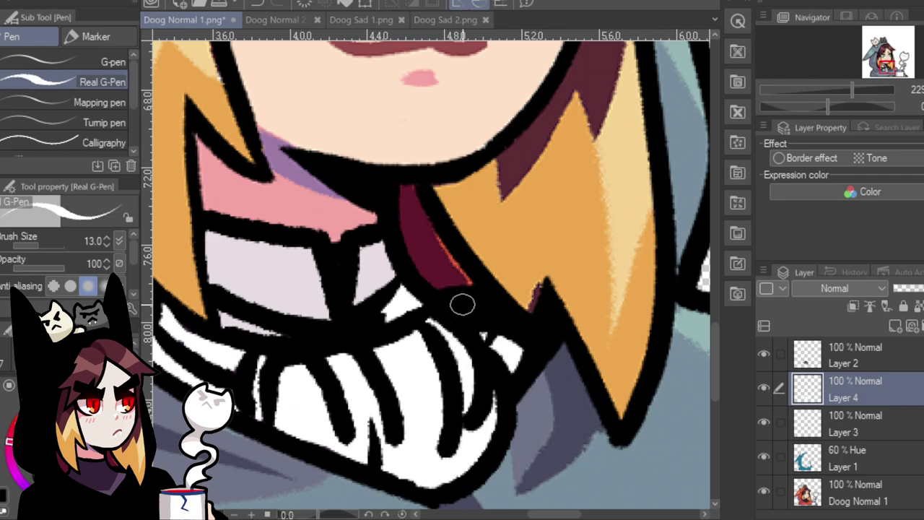
{"action": "left_click", "coordinate": [858, 348]}
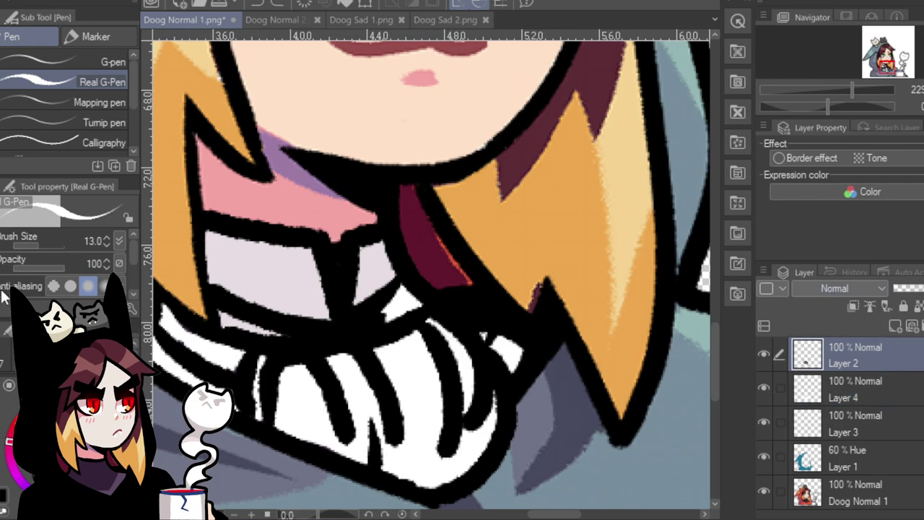
{"action": "key", "text": "e"}
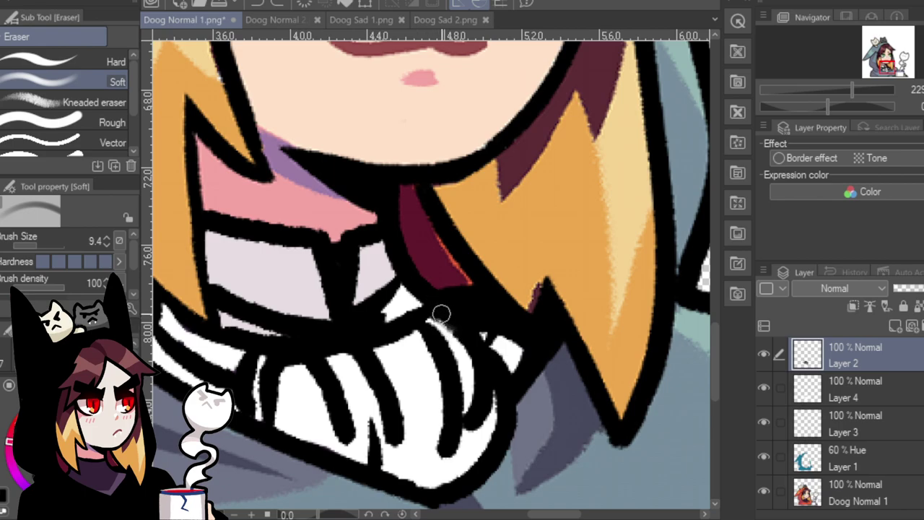
{"action": "mouse_move", "coordinate": [434, 315]}
{"action": "left_mouse_down"}
{"action": "mouse_move", "coordinate": [468, 319]}
{"action": "mouse_move", "coordinate": [484, 346]}
{"action": "mouse_move", "coordinate": [493, 339]}
{"action": "mouse_move", "coordinate": [452, 317]}
{"action": "mouse_move", "coordinate": [430, 283]}
{"action": "mouse_move", "coordinate": [422, 311]}
{"action": "mouse_move", "coordinate": [470, 338]}
{"action": "mouse_move", "coordinate": [483, 328]}
{"action": "mouse_move", "coordinate": [519, 344]}
{"action": "left_mouse_up"}
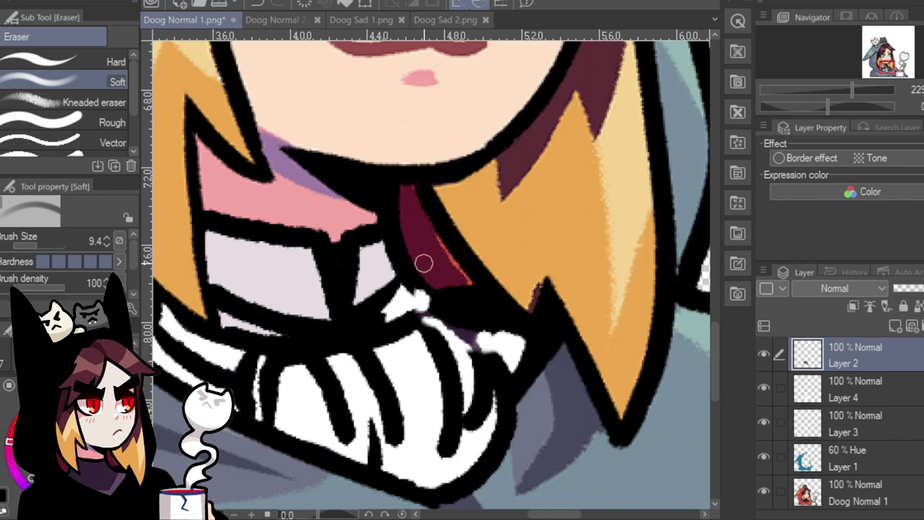
Redraw the black outline along the neck cloth's upper right edge on Layer 2, curving it down into the lower bulge.
{"action": "key", "text": "p"}
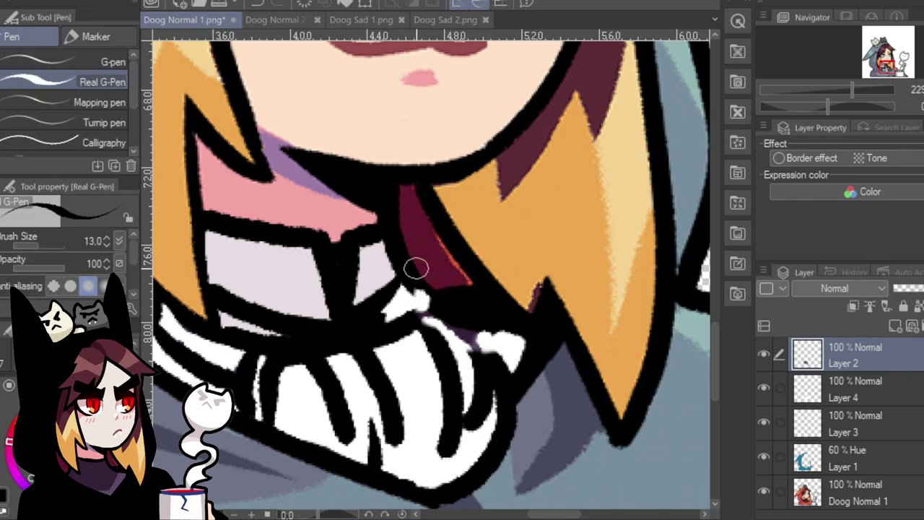
{"action": "mouse_move", "coordinate": [403, 264]}
{"action": "left_mouse_down"}
{"action": "mouse_move", "coordinate": [396, 258]}
{"action": "mouse_move", "coordinate": [425, 302]}
{"action": "left_mouse_up"}
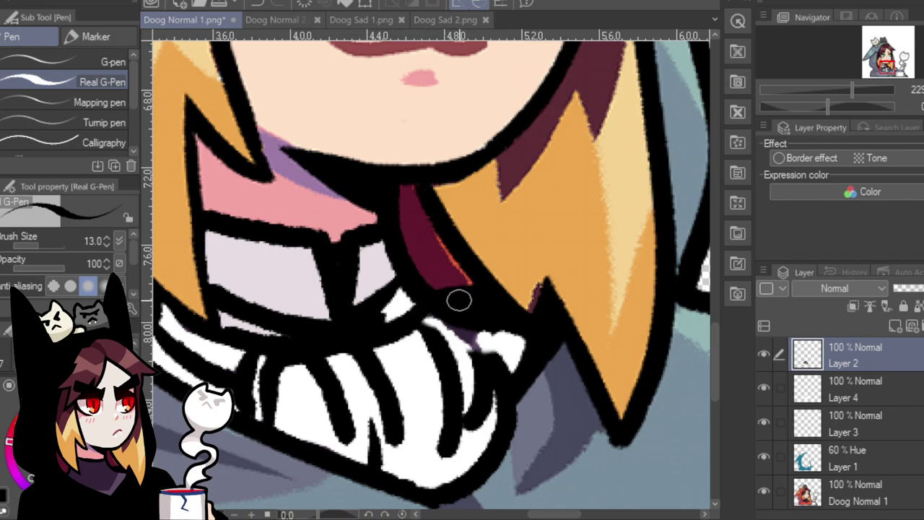
{"action": "mouse_move", "coordinate": [487, 322]}
{"action": "left_mouse_down"}
{"action": "mouse_move", "coordinate": [511, 359]}
{"action": "mouse_move", "coordinate": [511, 396]}
{"action": "mouse_move", "coordinate": [493, 424]}
{"action": "left_mouse_up"}
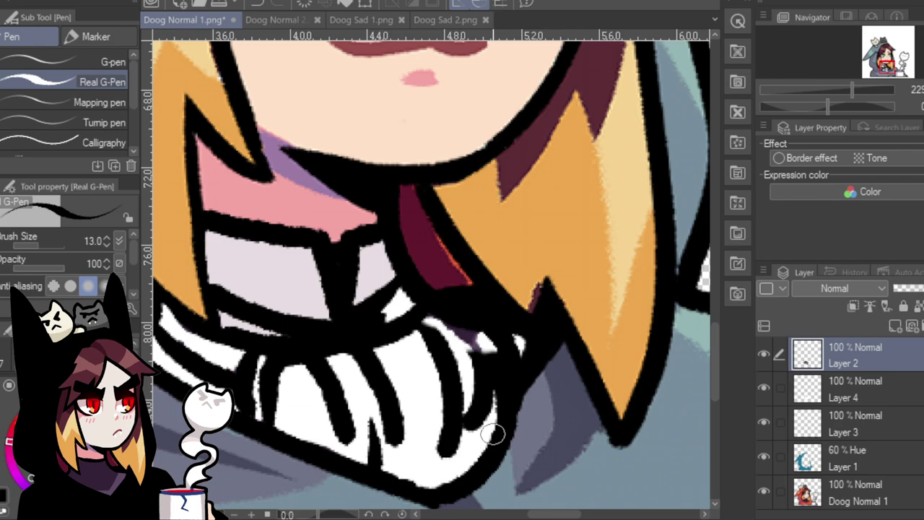
Paint the uncovered area at the neck cloth's upper right pale pinkish white on Layer 4.
{"action": "left_click", "coordinate": [871, 396]}
{"action": "key", "text": "x"}
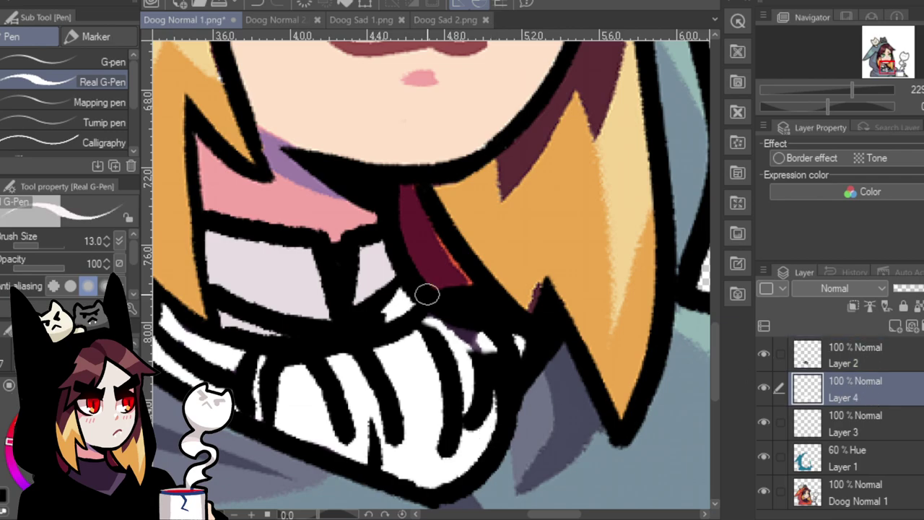
{"action": "mouse_move", "coordinate": [433, 313]}
{"action": "left_mouse_down"}
{"action": "mouse_move", "coordinate": [484, 347]}
{"action": "mouse_move", "coordinate": [495, 374]}
{"action": "mouse_move", "coordinate": [478, 358]}
{"action": "left_mouse_up"}
Erase the leftover black lines inside the neck cloth's right bulge on Layer 2 and paint the gaps pale pinkish white on Layer 4.
{"action": "key", "text": "e"}
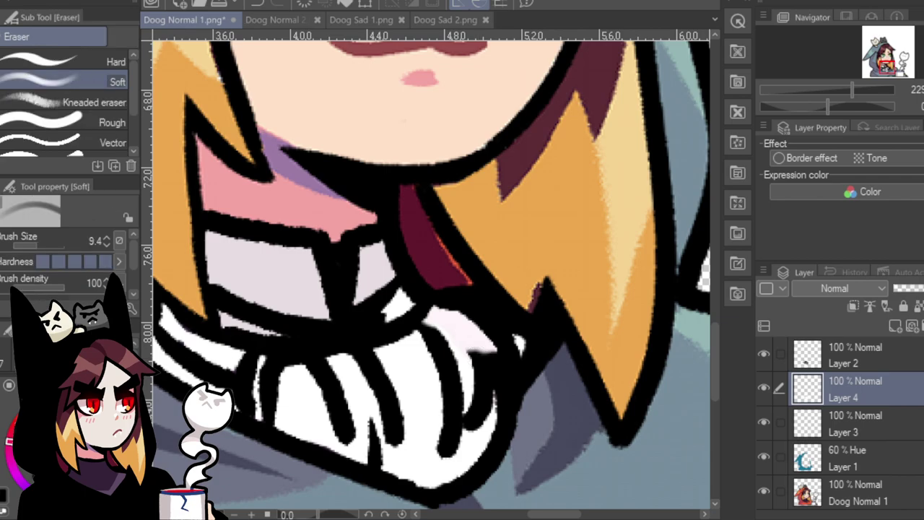
{"action": "left_click", "coordinate": [869, 351]}
{"action": "mouse_move", "coordinate": [477, 349]}
{"action": "left_mouse_down"}
{"action": "mouse_move", "coordinate": [482, 391]}
{"action": "mouse_move", "coordinate": [471, 413]}
{"action": "mouse_move", "coordinate": [482, 424]}
{"action": "mouse_move", "coordinate": [481, 351]}
{"action": "mouse_move", "coordinate": [497, 367]}
{"action": "mouse_move", "coordinate": [484, 436]}
{"action": "mouse_move", "coordinate": [495, 369]}
{"action": "mouse_move", "coordinate": [483, 412]}
{"action": "left_mouse_up"}
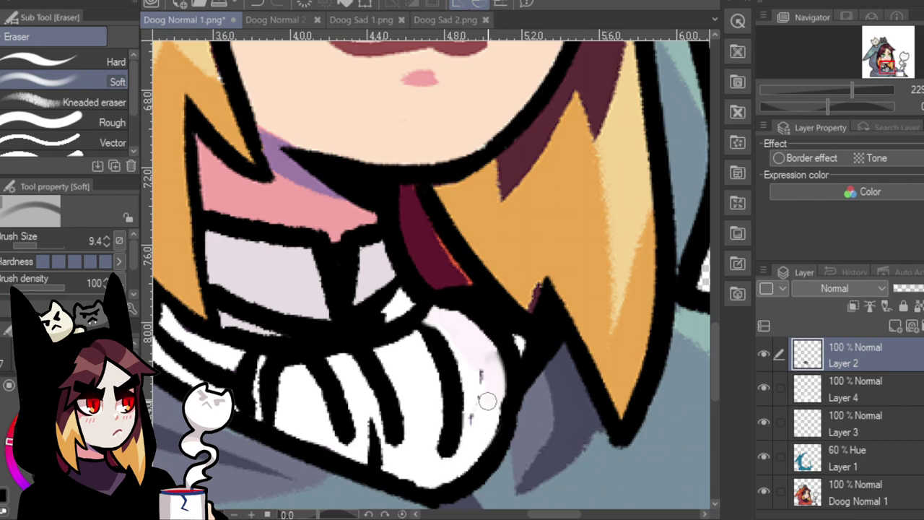
{"action": "left_click", "coordinate": [903, 394]}
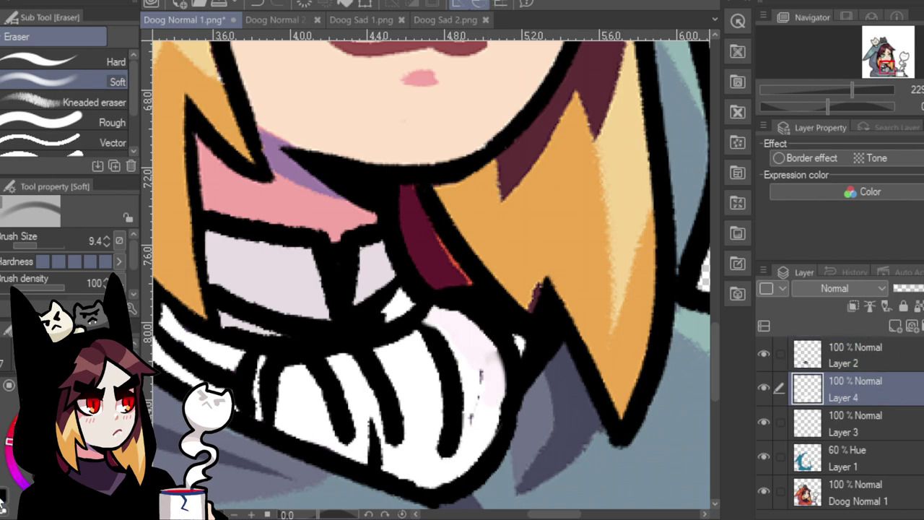
{"action": "key", "text": "p"}
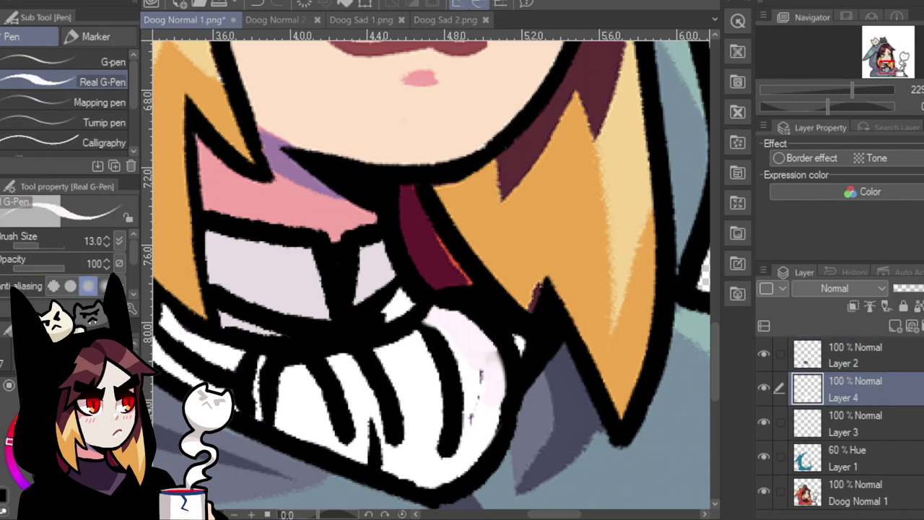
{"action": "mouse_move", "coordinate": [480, 372]}
{"action": "left_mouse_down"}
{"action": "mouse_move", "coordinate": [478, 423]}
{"action": "mouse_move", "coordinate": [494, 393]}
{"action": "mouse_move", "coordinate": [482, 350]}
{"action": "mouse_move", "coordinate": [490, 401]}
{"action": "mouse_move", "coordinate": [484, 352]}
{"action": "mouse_move", "coordinate": [484, 384]}
{"action": "left_mouse_up"}
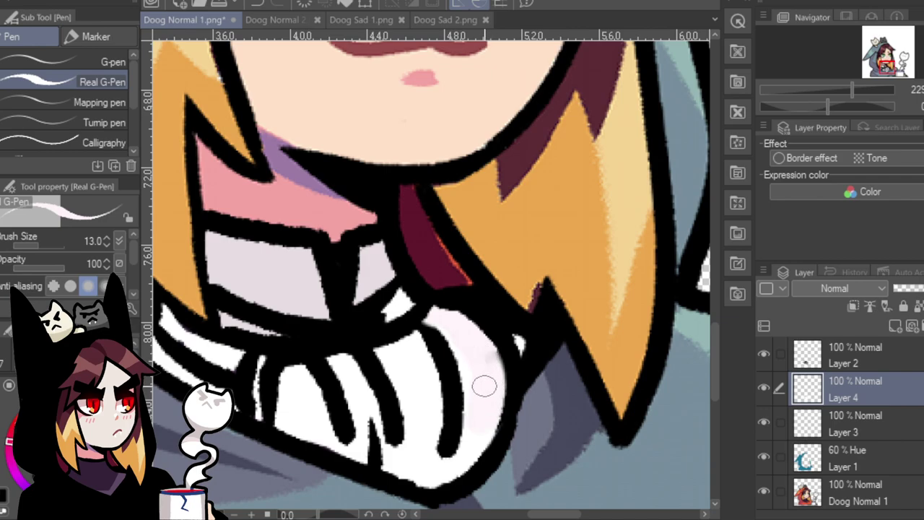
{"action": "left_click", "coordinate": [878, 352]}
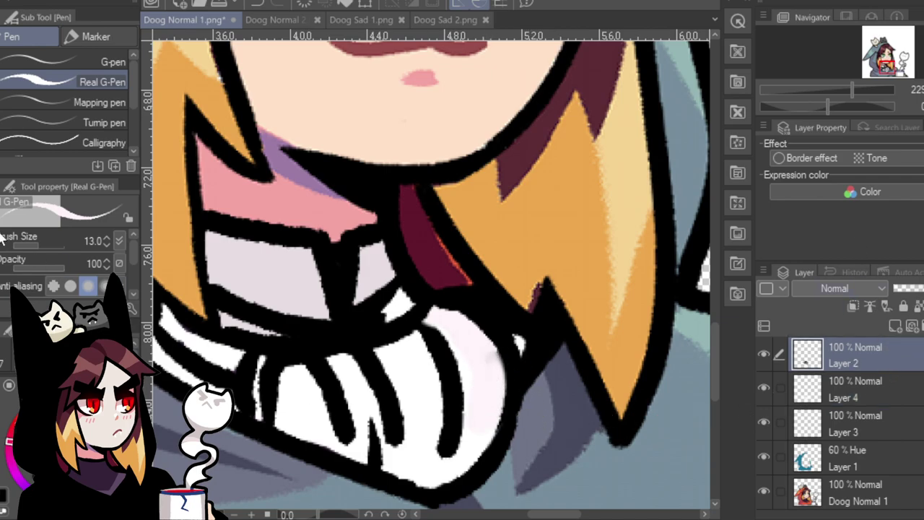
{"action": "key", "text": "e"}
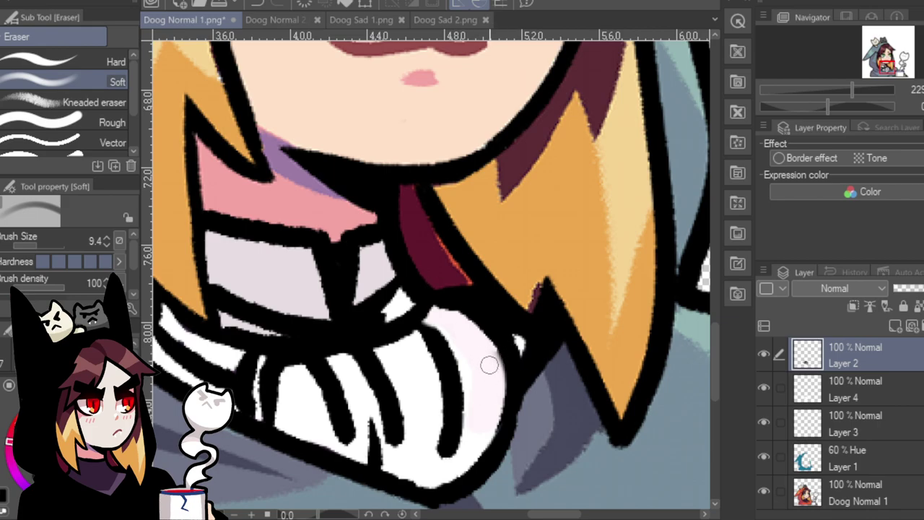
{"action": "mouse_move", "coordinate": [489, 366]}
{"action": "left_mouse_down"}
{"action": "mouse_move", "coordinate": [487, 355]}
{"action": "mouse_move", "coordinate": [491, 392]}
{"action": "mouse_move", "coordinate": [486, 384]}
{"action": "left_mouse_up"}
Draw thin tapered black pleat lines running down from the neck cloth's top edge on Layer 2, redoing the middle ones once.
{"action": "left_click_drag", "start_coordinate": [852, 89], "coordinate": [834, 81]}
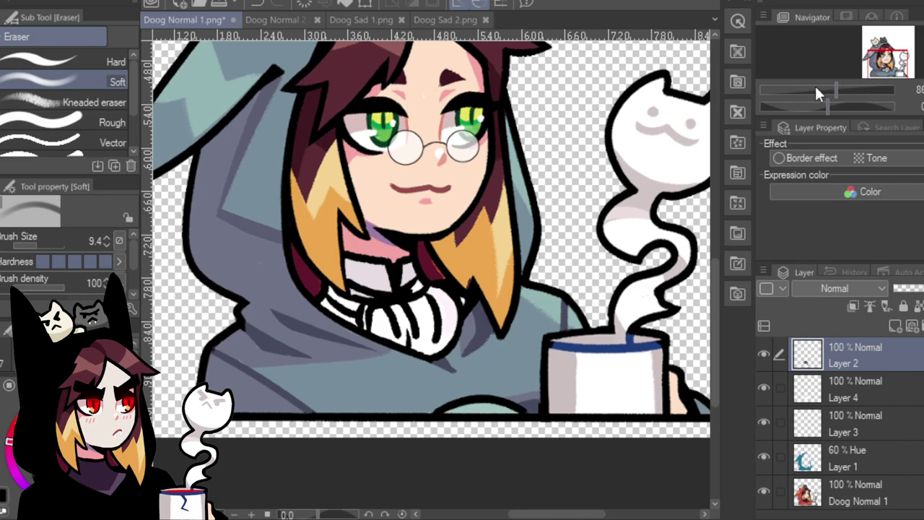
{"action": "mouse_move", "coordinate": [816, 87]}
{"action": "left_mouse_down"}
{"action": "mouse_move", "coordinate": [820, 75]}
{"action": "mouse_move", "coordinate": [830, 84]}
{"action": "left_mouse_up"}
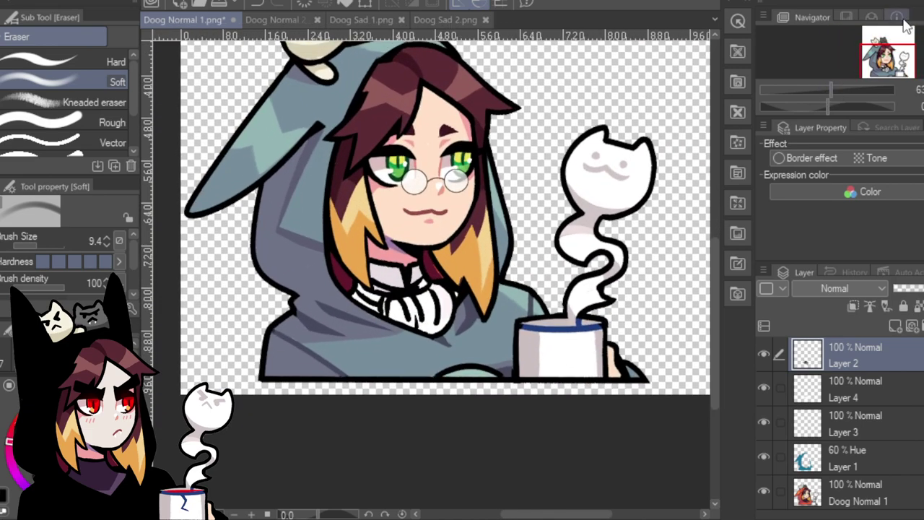
{"action": "left_click_drag", "start_coordinate": [898, 55], "coordinate": [897, 46]}
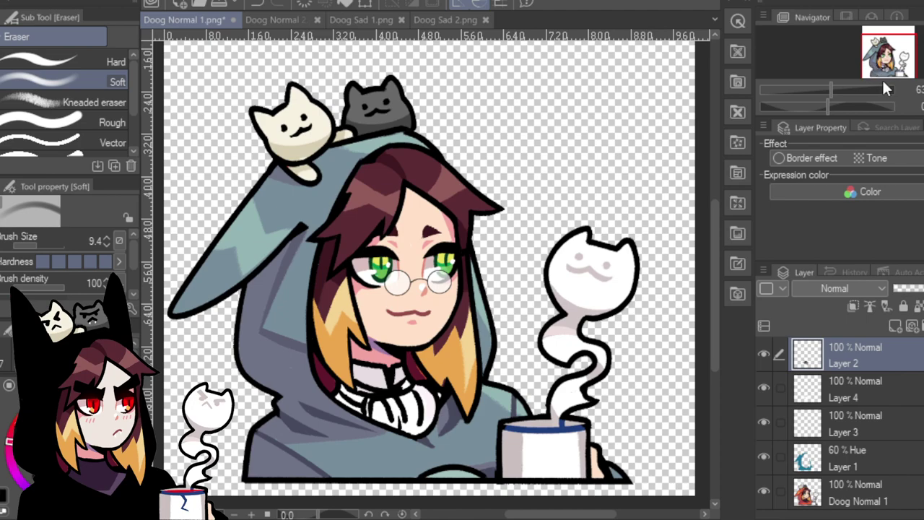
{"action": "left_click", "coordinate": [857, 91]}
{"action": "mouse_move", "coordinate": [888, 65]}
{"action": "left_mouse_down"}
{"action": "mouse_move", "coordinate": [882, 73]}
{"action": "mouse_move", "coordinate": [892, 64]}
{"action": "left_mouse_up"}
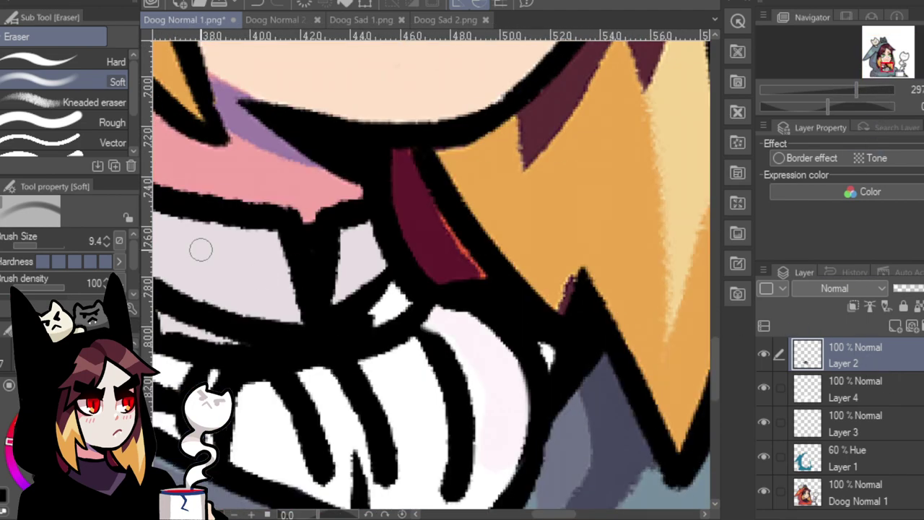
{"action": "key", "text": "p"}
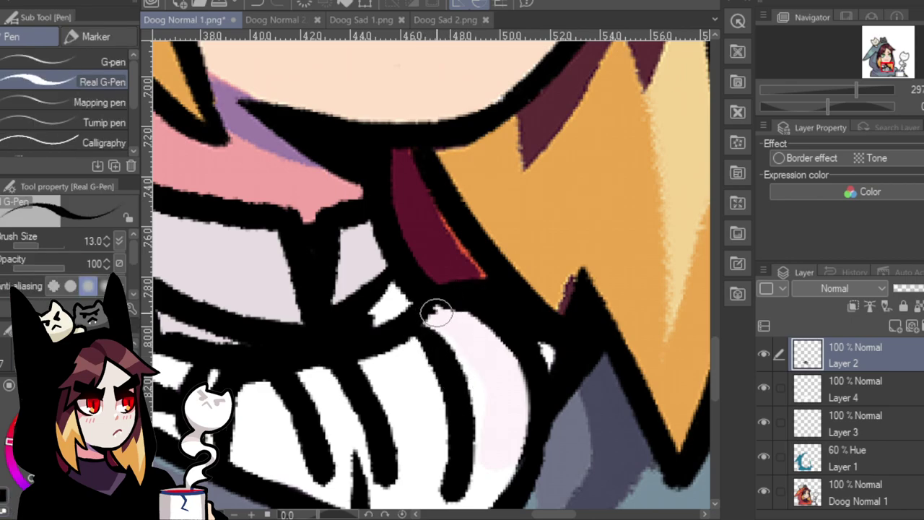
{"action": "left_click_drag", "start_coordinate": [454, 330], "coordinate": [480, 366]}
{"action": "left_click_drag", "start_coordinate": [390, 367], "coordinate": [411, 434]}
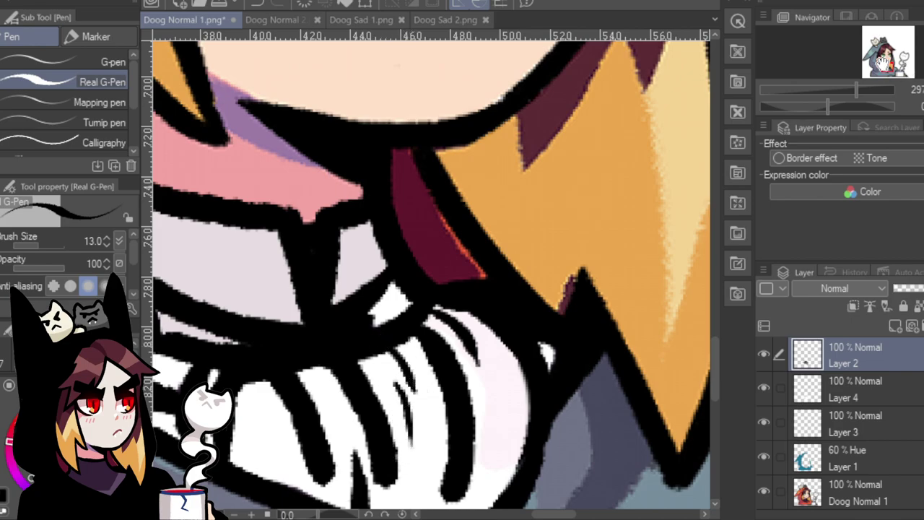
{"action": "key", "text": "ctrl+z"}
{"action": "left_click_drag", "start_coordinate": [371, 345], "coordinate": [409, 412]}
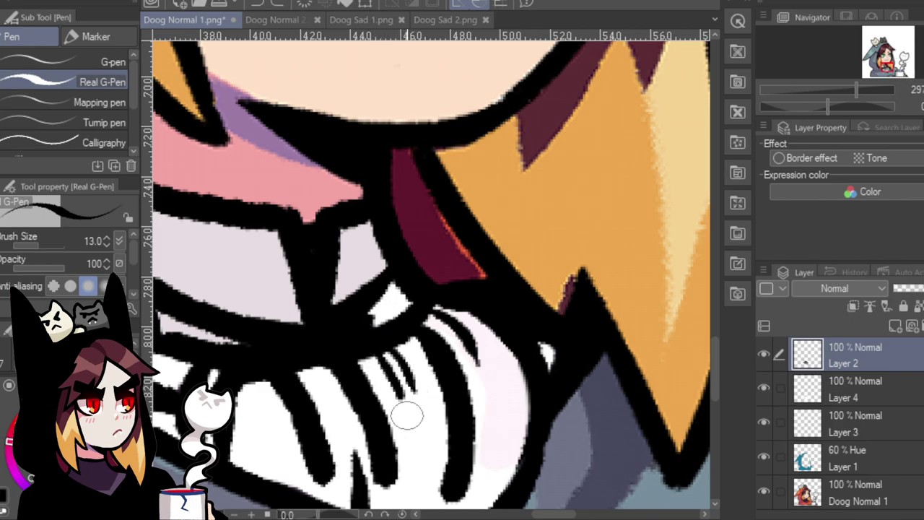
Add thin black pleat lines at the neck cloth's lower right edge and in its leftmost wide fold on Layer 2.
{"action": "left_click_drag", "start_coordinate": [885, 58], "coordinate": [889, 66]}
{"action": "left_click_drag", "start_coordinate": [497, 283], "coordinate": [478, 359]}
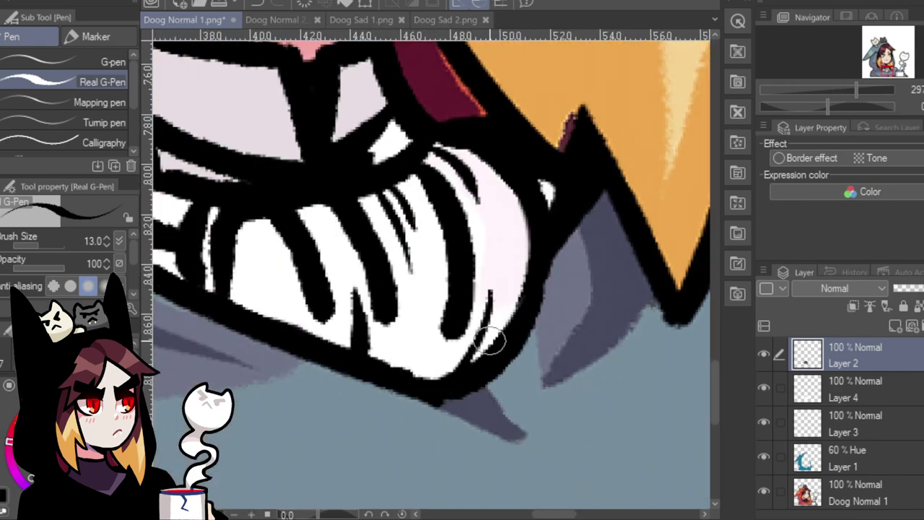
{"action": "left_click_drag", "start_coordinate": [507, 311], "coordinate": [472, 361]}
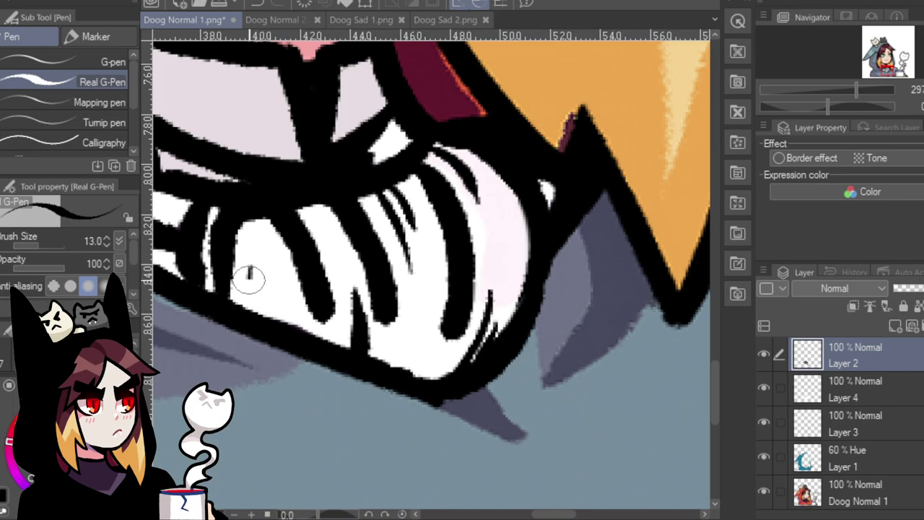
{"action": "mouse_move", "coordinate": [248, 271]}
{"action": "left_mouse_down"}
{"action": "mouse_move", "coordinate": [280, 338]}
{"action": "mouse_move", "coordinate": [268, 318]}
{"action": "left_mouse_up"}
Draw a round black button on each side of the opening in the lavender-grey collar band on Layer 2.
{"action": "left_click_drag", "start_coordinate": [849, 86], "coordinate": [827, 86]}
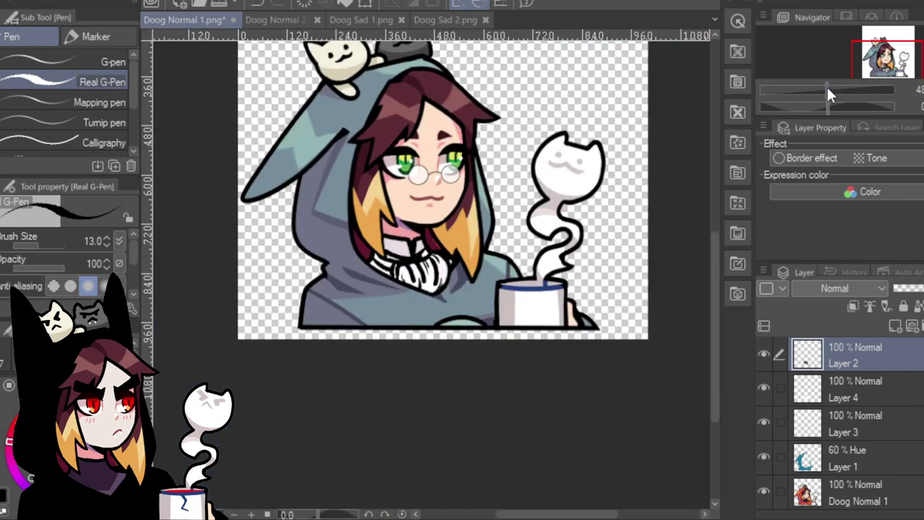
{"action": "left_click_drag", "start_coordinate": [890, 43], "coordinate": [890, 34]}
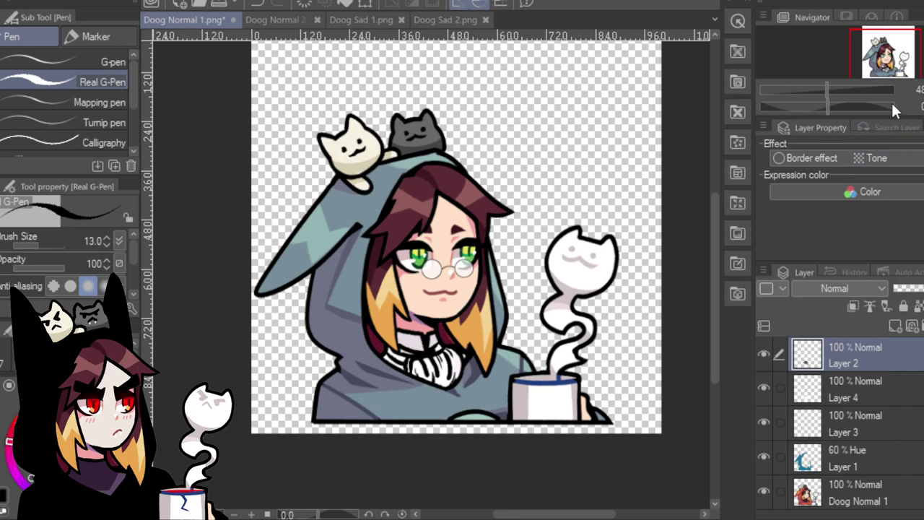
{"action": "left_click", "coordinate": [851, 86]}
{"action": "left_click_drag", "start_coordinate": [882, 55], "coordinate": [882, 65]}
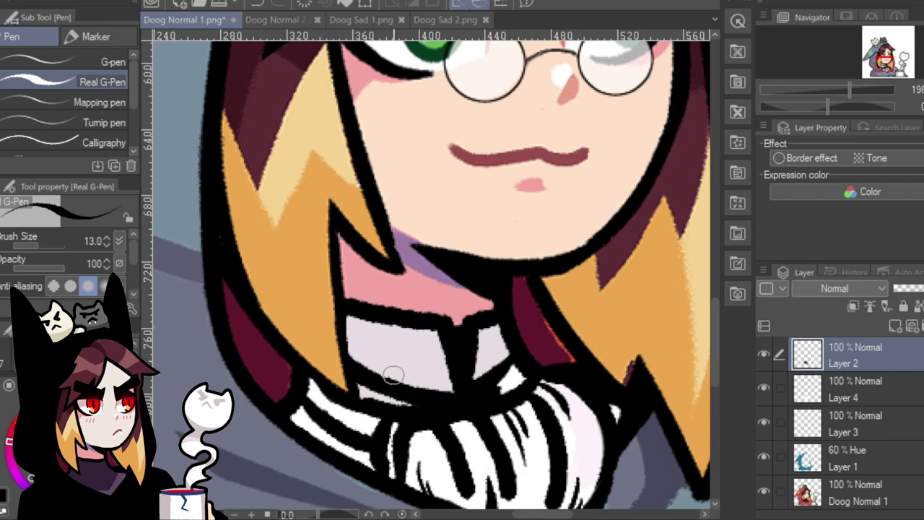
{"action": "left_click_drag", "start_coordinate": [392, 371], "coordinate": [429, 348]}
{"action": "left_click_drag", "start_coordinate": [498, 341], "coordinate": [491, 344]}
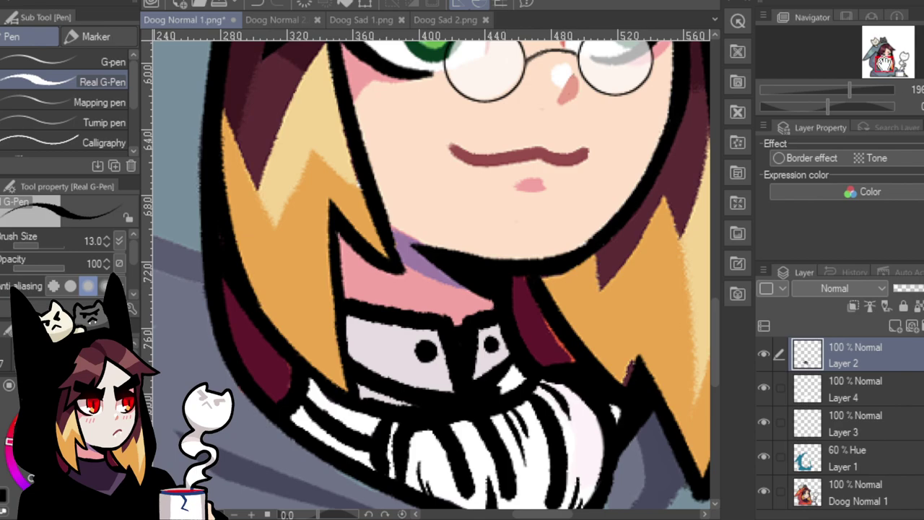
Thin the black pleat line in the middle of the neck cloth by erasing its right edge and redrawing it tapered on Layer 2.
{"action": "scroll", "coordinate": [429, 274], "scroll_direction": "down", "scroll_amount": 3}
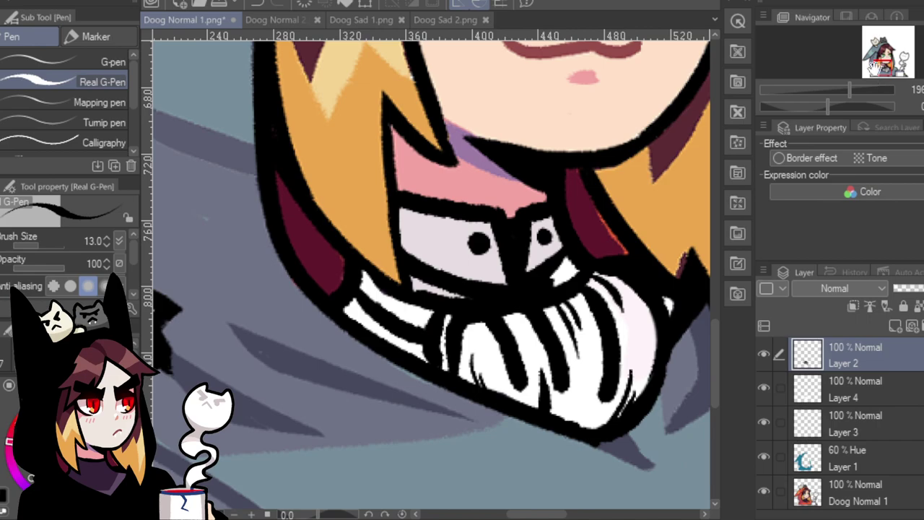
{"action": "key", "text": "e"}
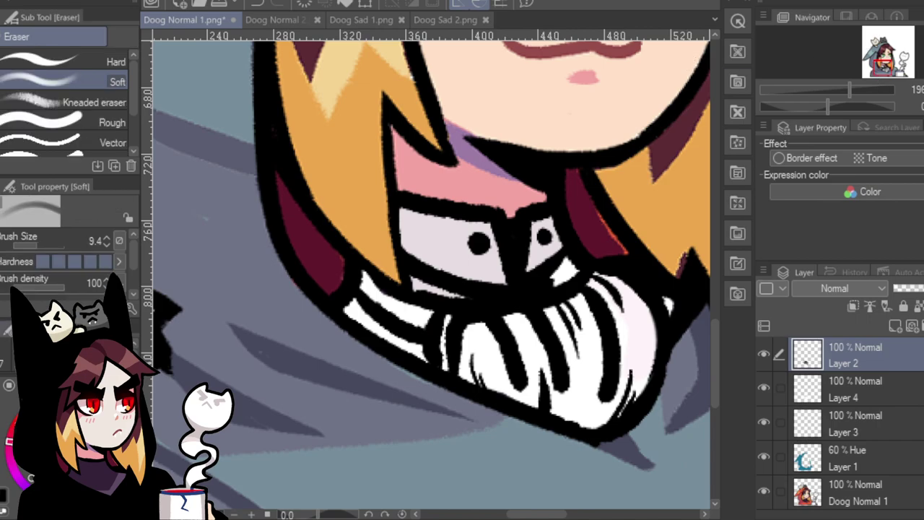
{"action": "left_click_drag", "start_coordinate": [511, 327], "coordinate": [526, 371]}
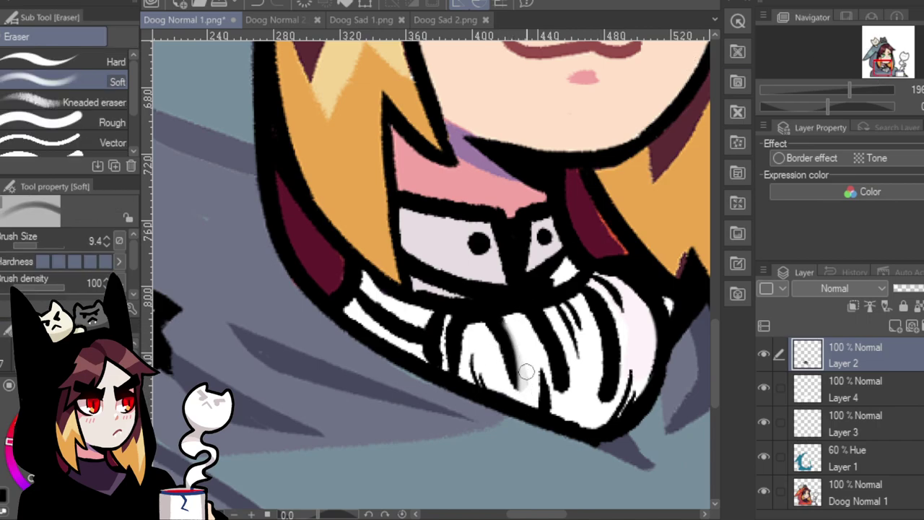
{"action": "left_click_drag", "start_coordinate": [507, 326], "coordinate": [520, 376]}
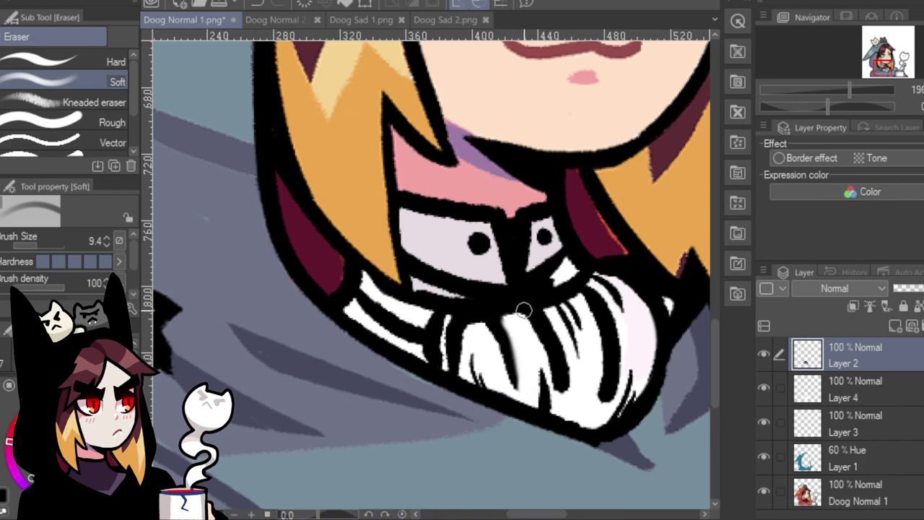
{"action": "key", "text": "p"}
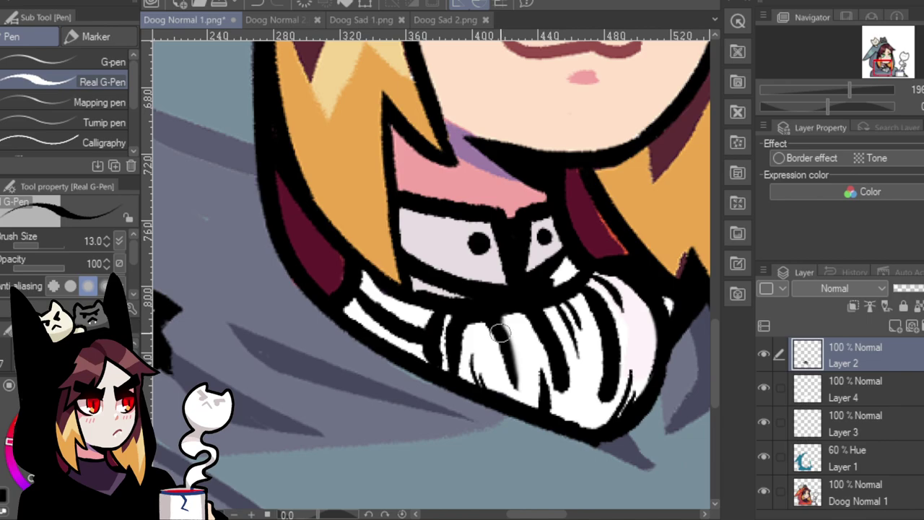
{"action": "left_click_drag", "start_coordinate": [504, 325], "coordinate": [517, 376]}
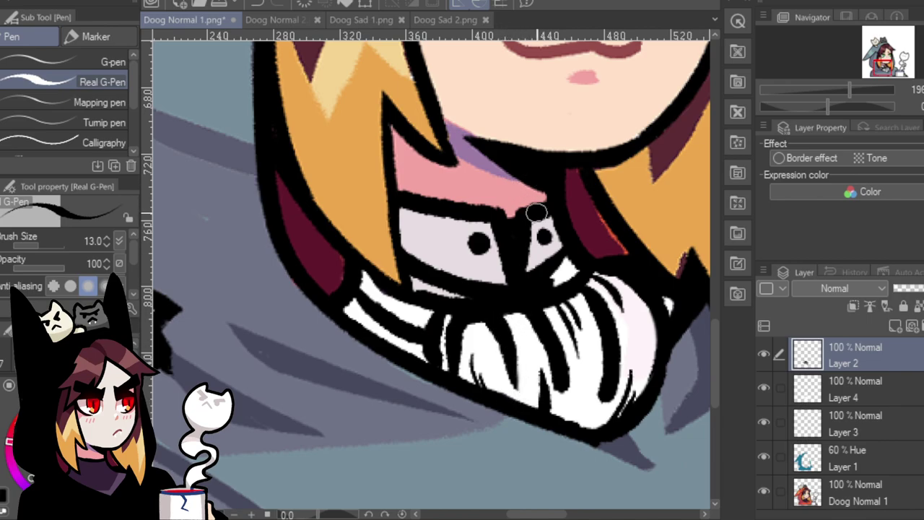
Erase the two thick pleat lines in the neck cloth's right bulge and redraw them thinner and tapered from its top edge on Layer 2.
{"action": "key", "text": "e"}
{"action": "mouse_move", "coordinate": [565, 376]}
{"action": "left_mouse_down"}
{"action": "mouse_move", "coordinate": [556, 355]}
{"action": "mouse_move", "coordinate": [560, 390]}
{"action": "mouse_move", "coordinate": [555, 372]}
{"action": "mouse_move", "coordinate": [557, 385]}
{"action": "mouse_move", "coordinate": [567, 375]}
{"action": "mouse_move", "coordinate": [545, 350]}
{"action": "mouse_move", "coordinate": [563, 353]}
{"action": "mouse_move", "coordinate": [545, 328]}
{"action": "mouse_move", "coordinate": [573, 282]}
{"action": "mouse_move", "coordinate": [541, 327]}
{"action": "mouse_move", "coordinate": [548, 323]}
{"action": "mouse_move", "coordinate": [600, 385]}
{"action": "mouse_move", "coordinate": [598, 405]}
{"action": "mouse_move", "coordinate": [612, 396]}
{"action": "mouse_move", "coordinate": [611, 330]}
{"action": "left_mouse_up"}
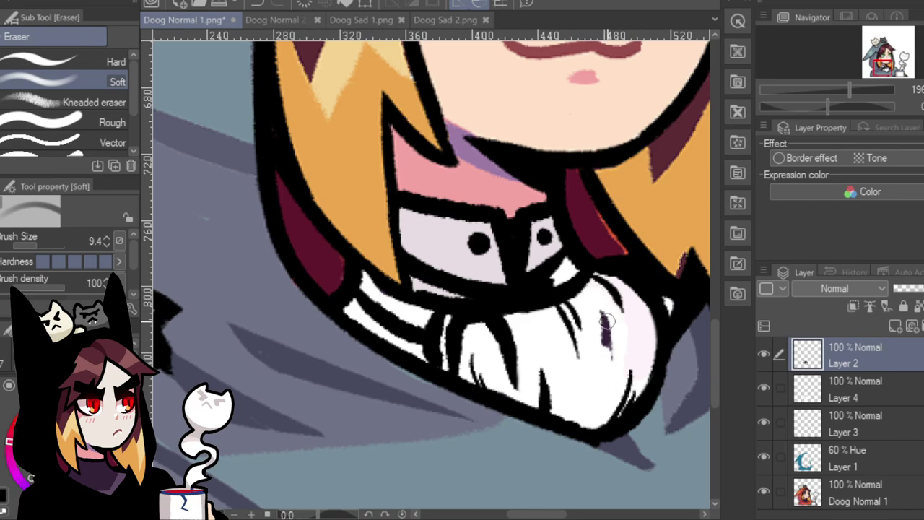
{"action": "key", "text": "p"}
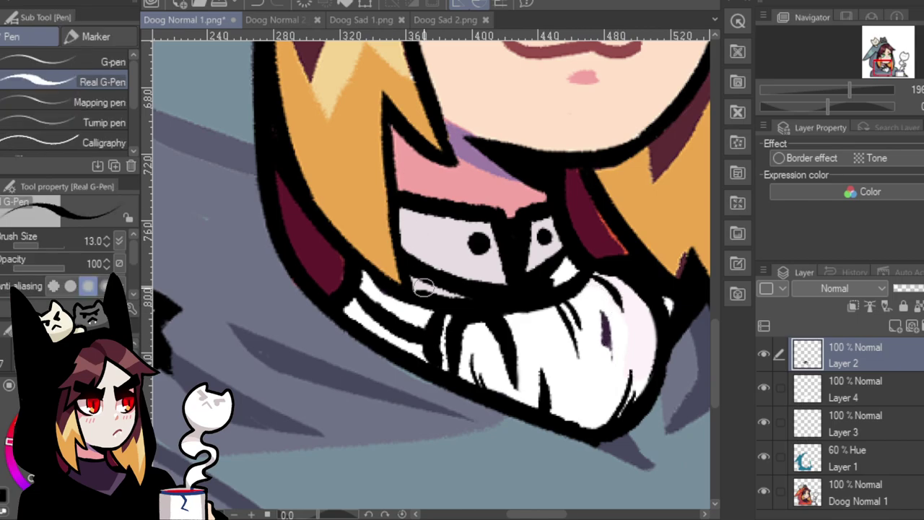
{"action": "left_click_drag", "start_coordinate": [532, 305], "coordinate": [571, 363]}
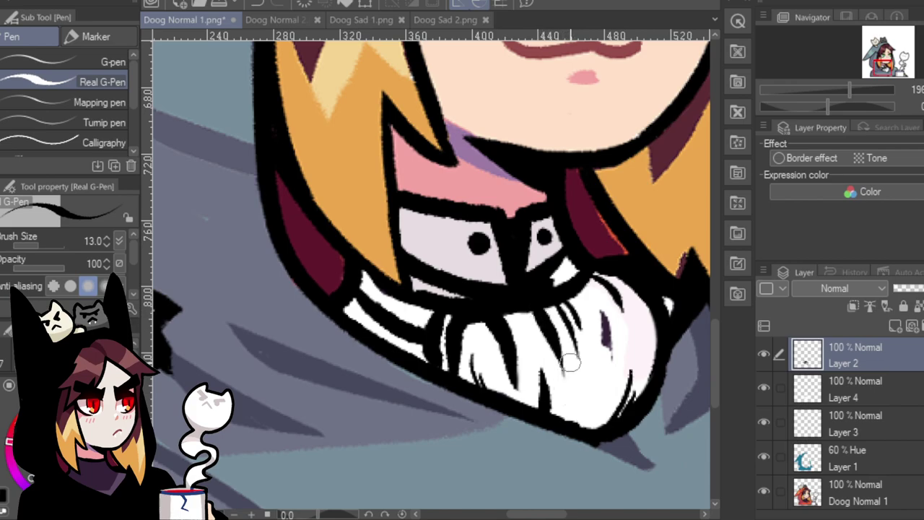
{"action": "left_click_drag", "start_coordinate": [591, 289], "coordinate": [607, 375]}
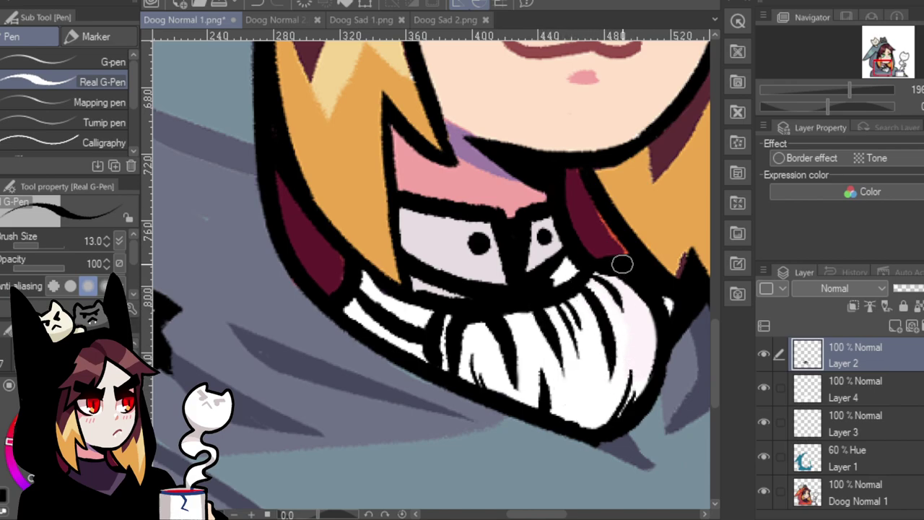
{"action": "left_click", "coordinate": [871, 404]}
{"action": "key", "text": "x"}
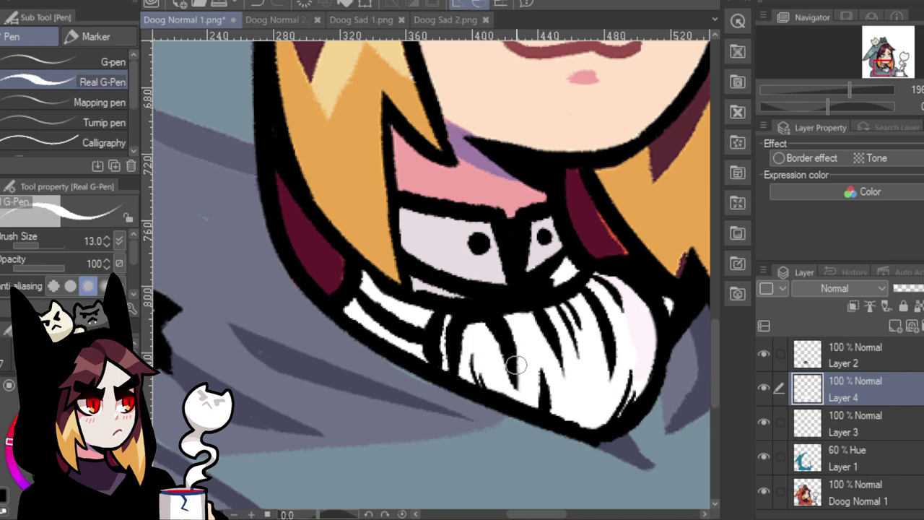
{"action": "left_click", "coordinate": [892, 359]}
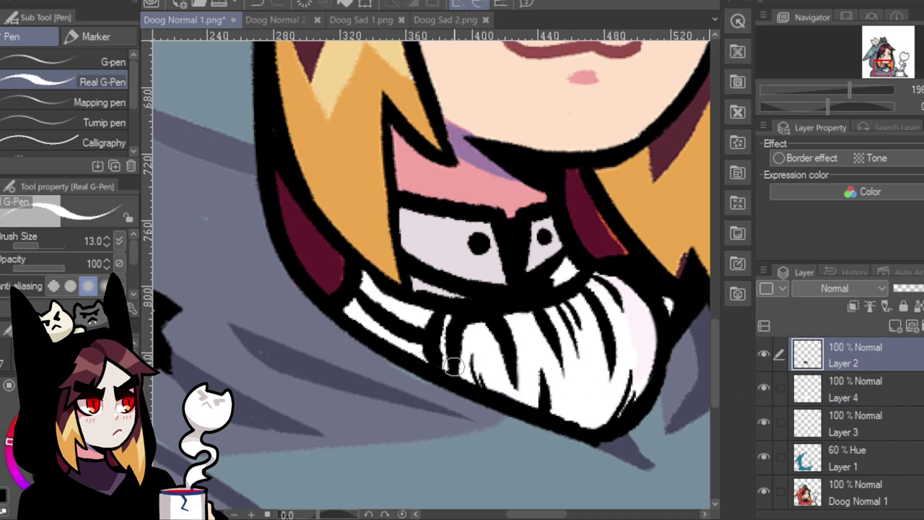
{"action": "key", "text": "x"}
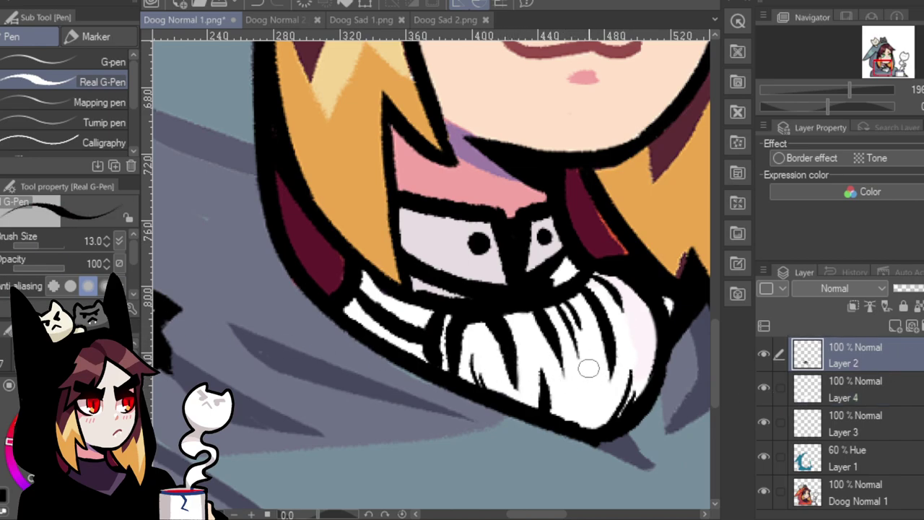
{"action": "left_click", "coordinate": [591, 362]}
{"action": "left_click_drag", "start_coordinate": [586, 432], "coordinate": [594, 334]}
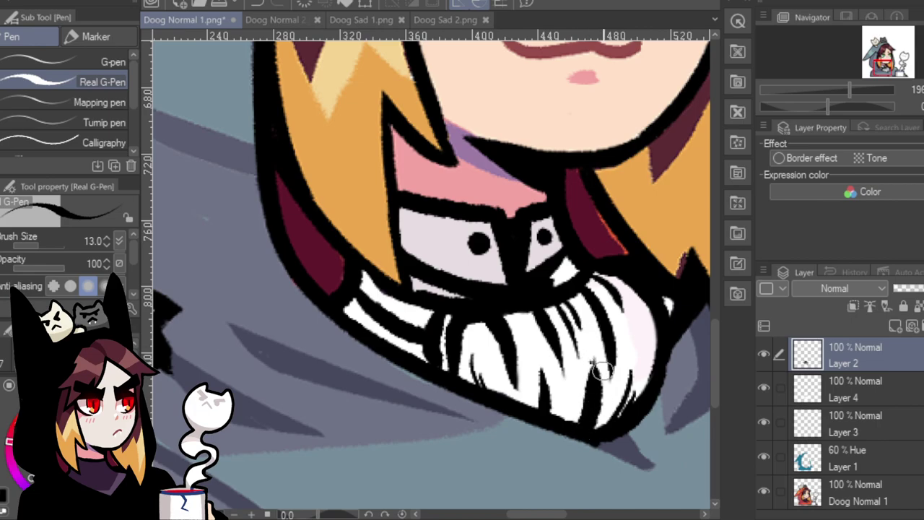
{"action": "left_click_drag", "start_coordinate": [603, 372], "coordinate": [606, 316]}
{"action": "key", "text": "ctrl+z"}
{"action": "key", "text": "ctrl+z"}
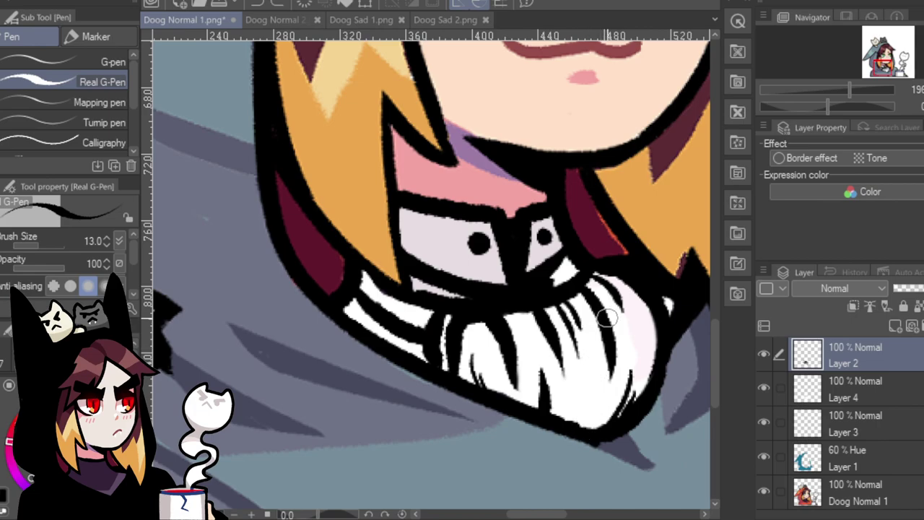
Draw a tapered black pleat line rising from the neck cloth's bottom edge in its right bulge on Layer 2, redoing the stroke several times.
{"action": "left_click_drag", "start_coordinate": [586, 426], "coordinate": [591, 363]}
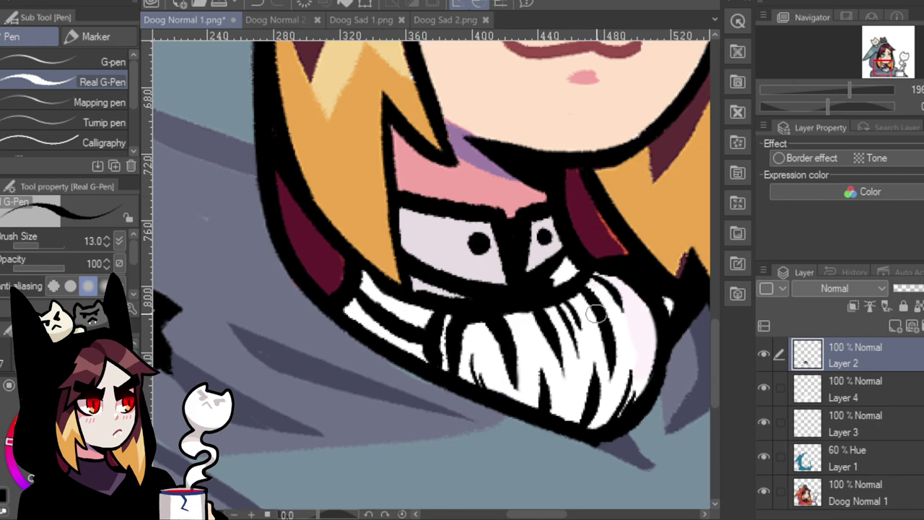
{"action": "key", "text": "ctrl+z"}
{"action": "left_click_drag", "start_coordinate": [588, 432], "coordinate": [592, 370]}
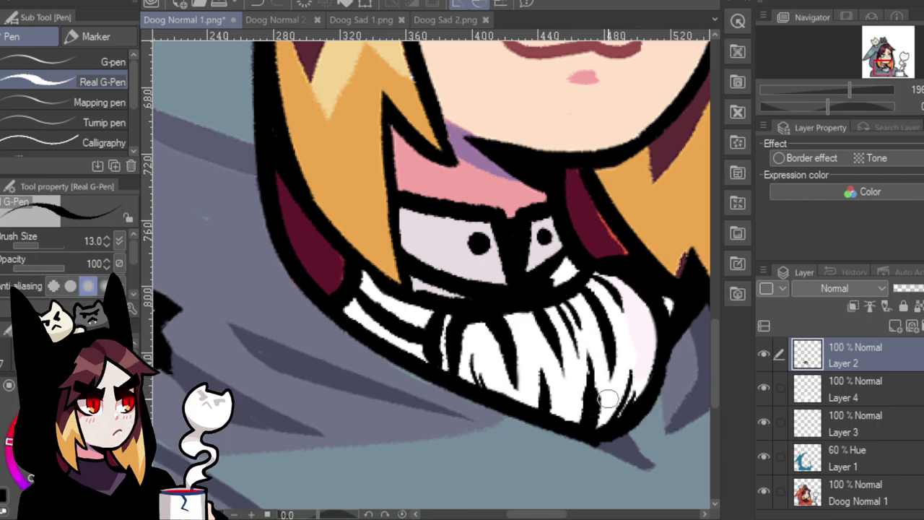
{"action": "key", "text": "ctrl+z"}
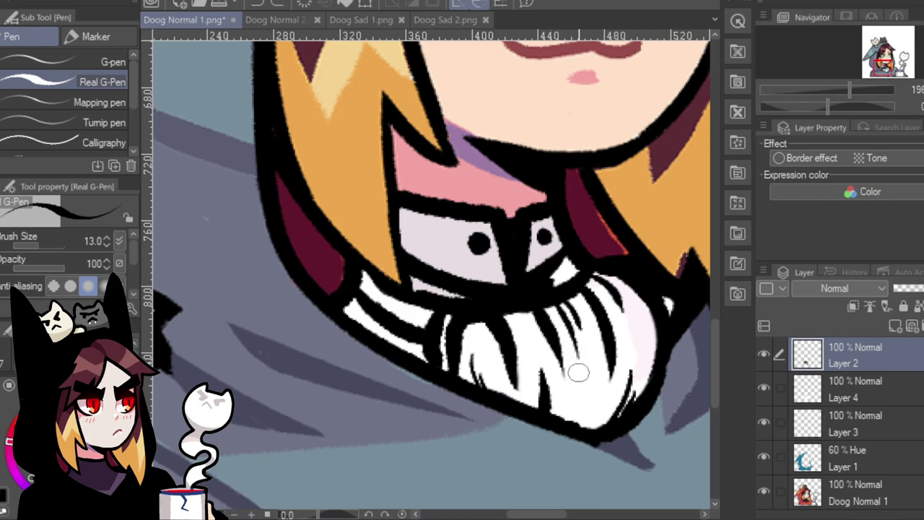
{"action": "left_click_drag", "start_coordinate": [584, 432], "coordinate": [598, 365]}
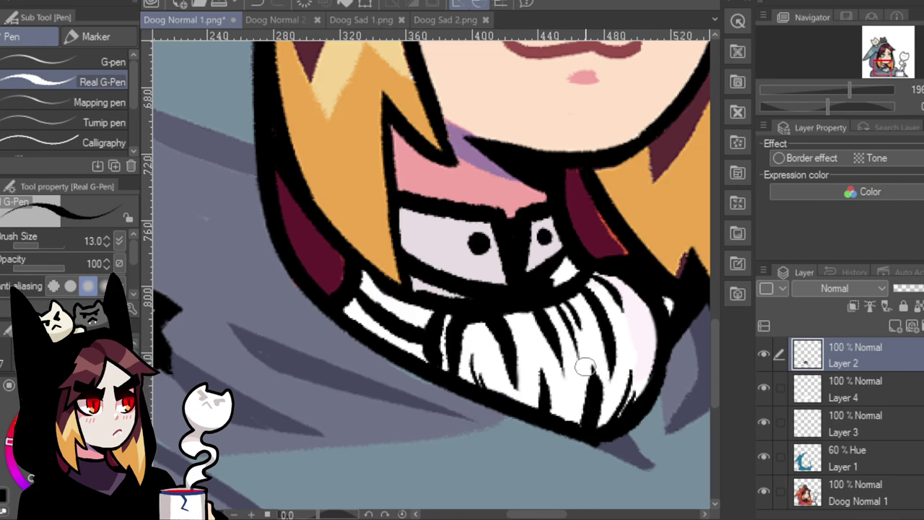
{"action": "key", "text": "ctrl+z"}
{"action": "left_click_drag", "start_coordinate": [586, 423], "coordinate": [593, 357]}
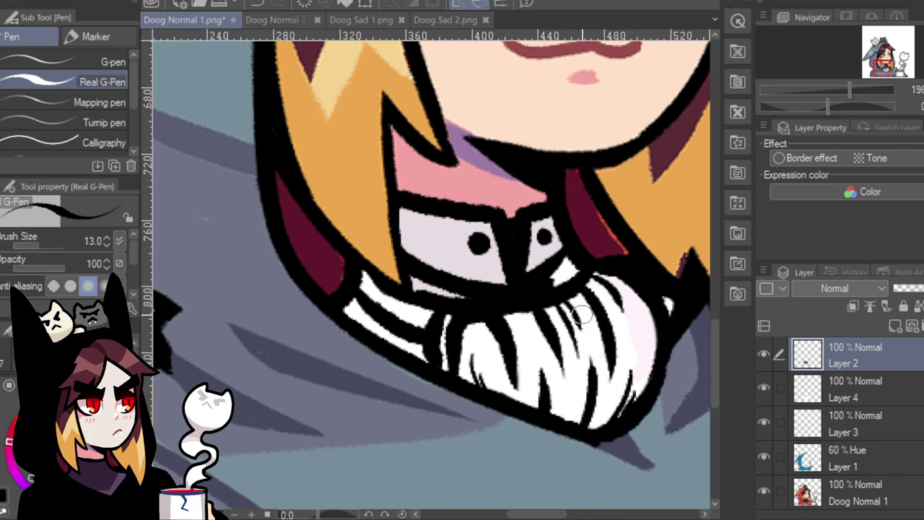
{"action": "key", "text": "ctrl+z"}
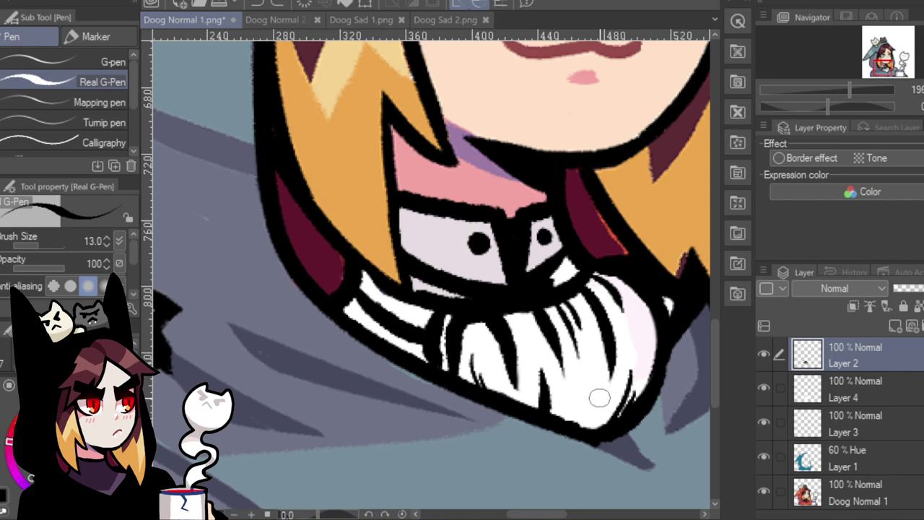
{"action": "left_click_drag", "start_coordinate": [583, 427], "coordinate": [590, 339]}
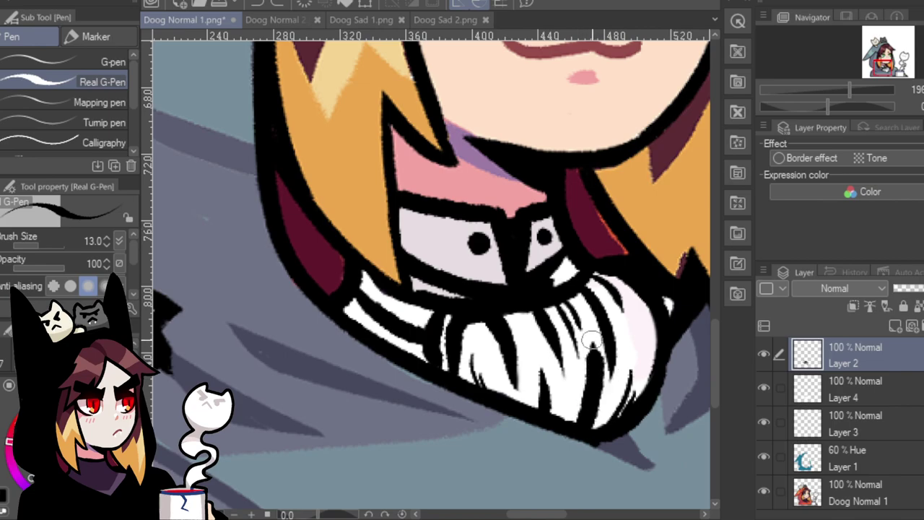
Replace the last stroke with a short tapered black fold line rising from the lower edge of the white ruffled cravat.
{"action": "key", "text": "ctrl+z"}
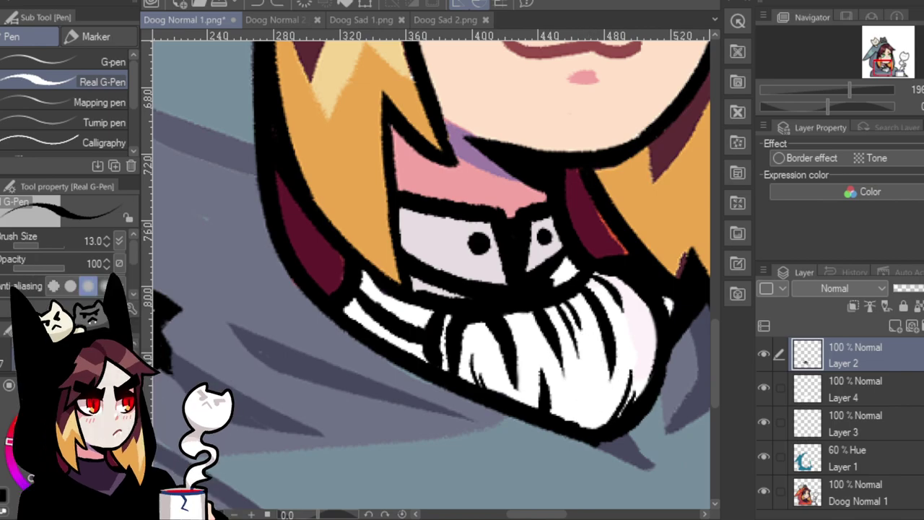
{"action": "left_click_drag", "start_coordinate": [585, 429], "coordinate": [592, 383]}
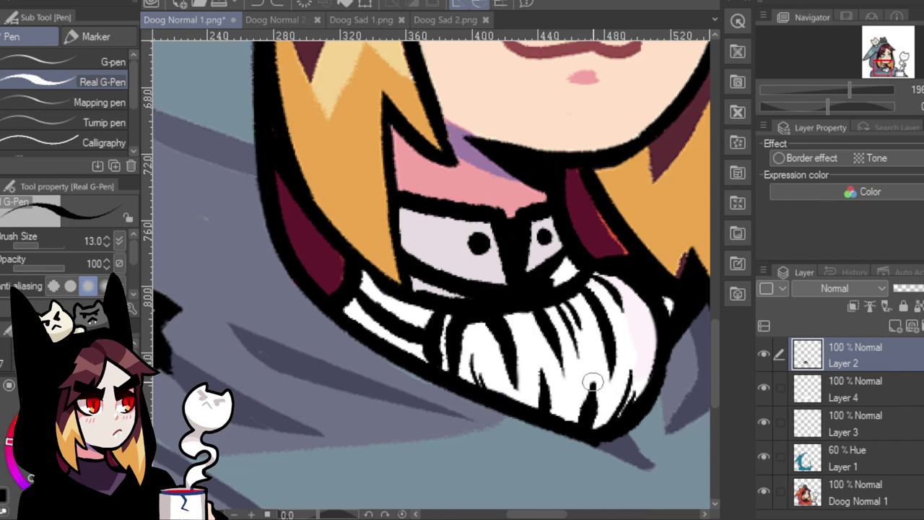
{"action": "key", "text": "ctrl+z"}
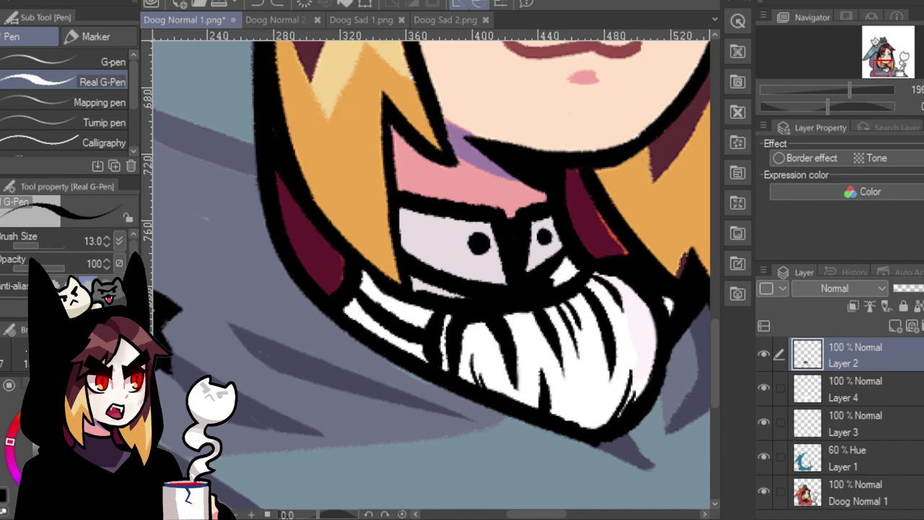
{"action": "left_click_drag", "start_coordinate": [862, 107], "coordinate": [895, 107]}
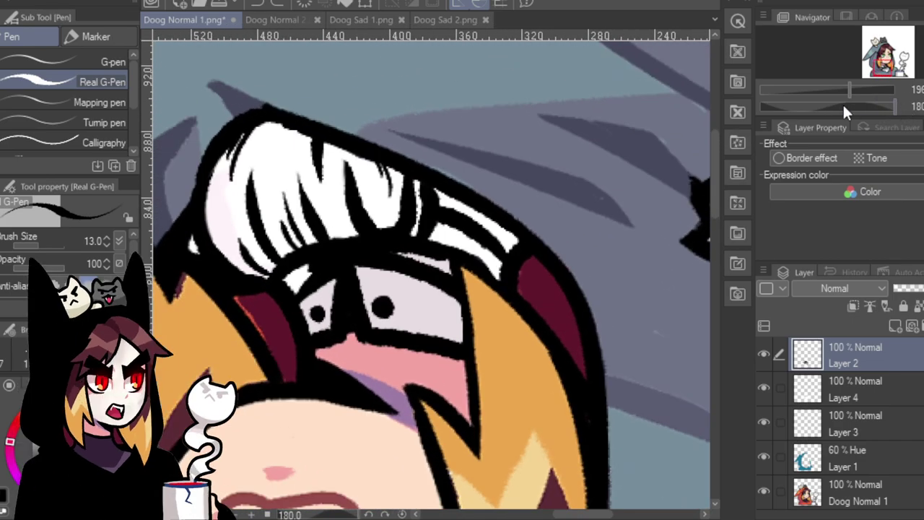
{"action": "left_click_drag", "start_coordinate": [286, 122], "coordinate": [268, 193]}
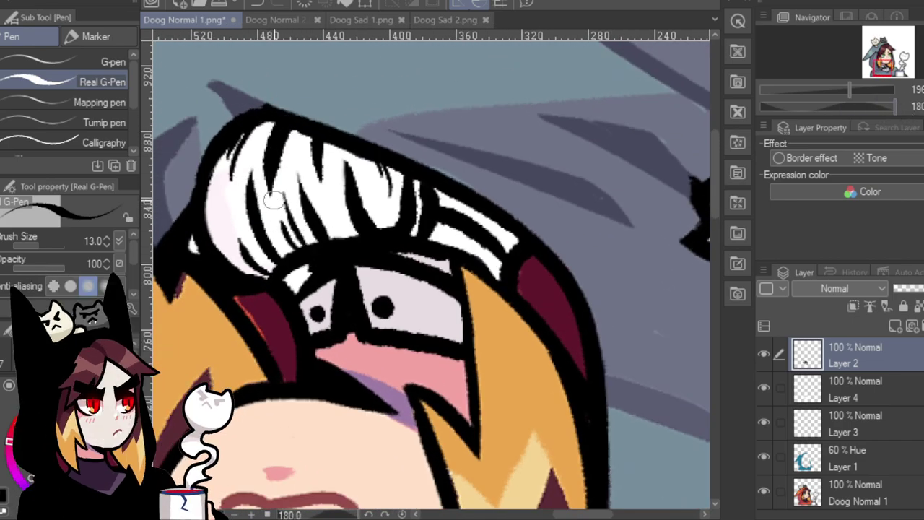
{"action": "key", "text": "ctrl+z"}
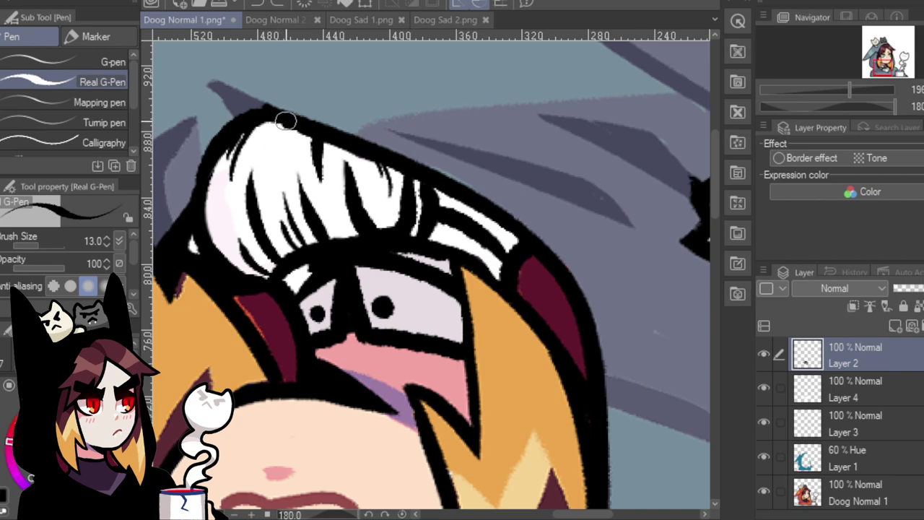
{"action": "left_click_drag", "start_coordinate": [286, 121], "coordinate": [269, 193]}
{"action": "key", "text": "ctrl+z"}
{"action": "left_click_drag", "start_coordinate": [282, 127], "coordinate": [269, 189]}
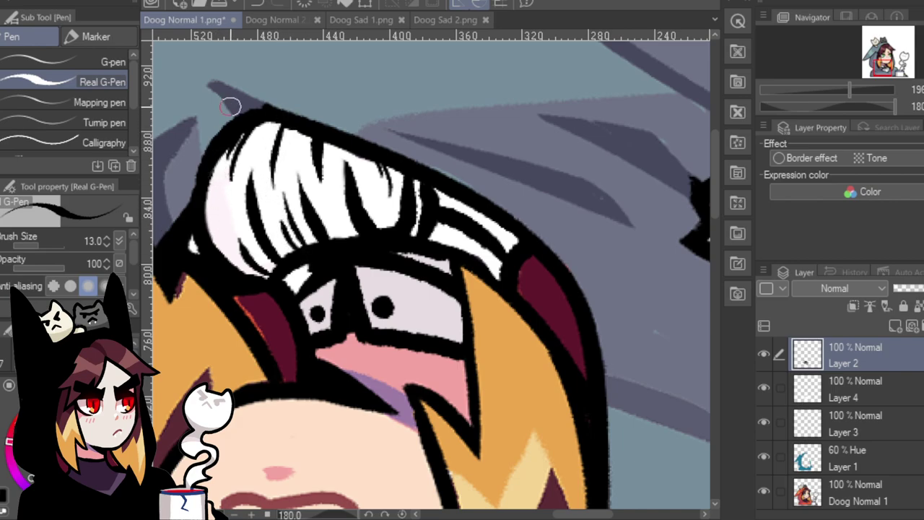
{"action": "key", "text": "ctrl+0"}
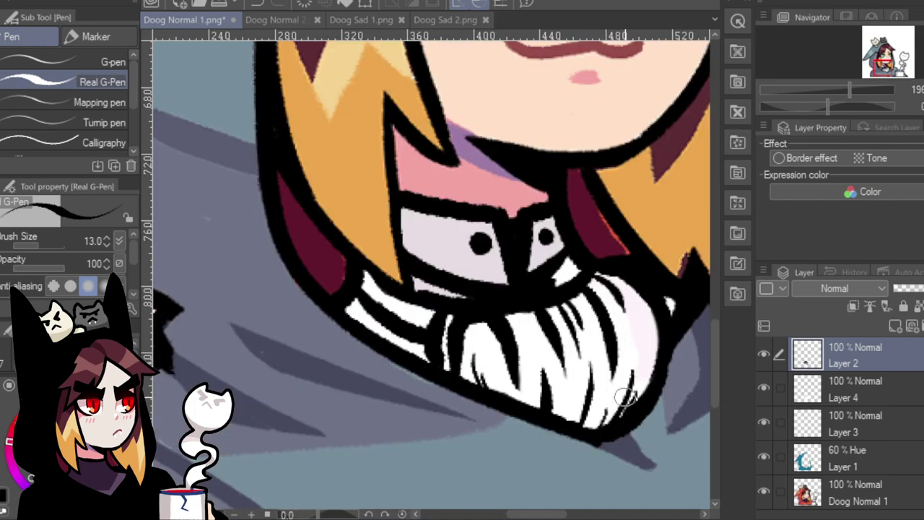
Sample the skin colour from the character's forehead as the drawing colour for the Real G-Pen.
{"action": "left_click_drag", "start_coordinate": [849, 90], "coordinate": [875, 85]}
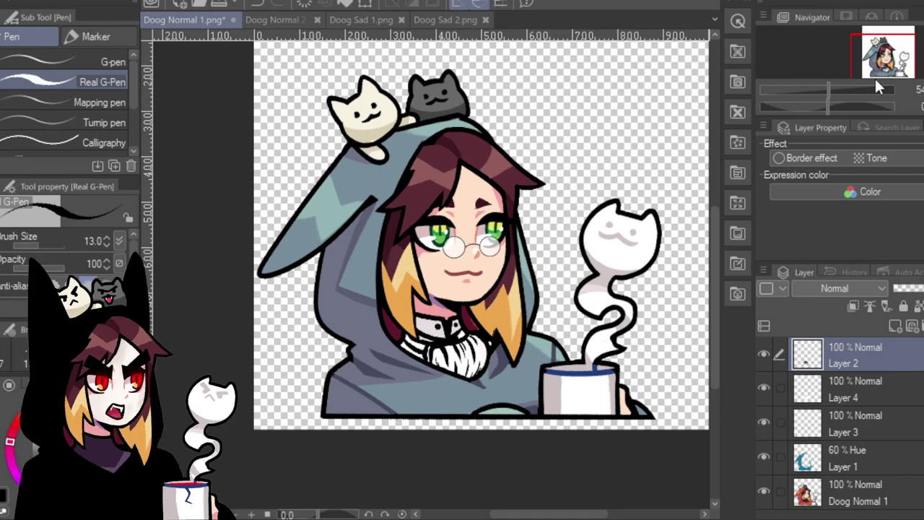
{"action": "left_click_drag", "start_coordinate": [887, 60], "coordinate": [892, 54]}
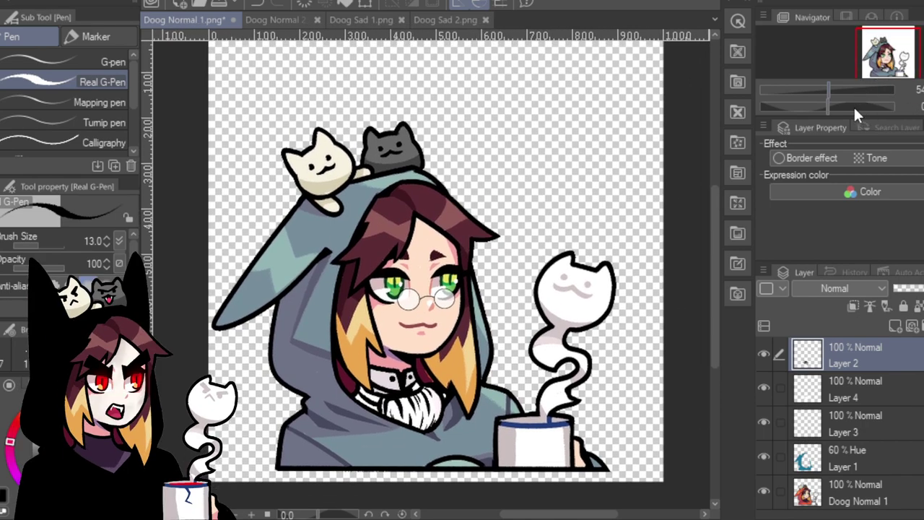
{"action": "left_click", "coordinate": [843, 89]}
{"action": "left_click_drag", "start_coordinate": [842, 86], "coordinate": [863, 101]}
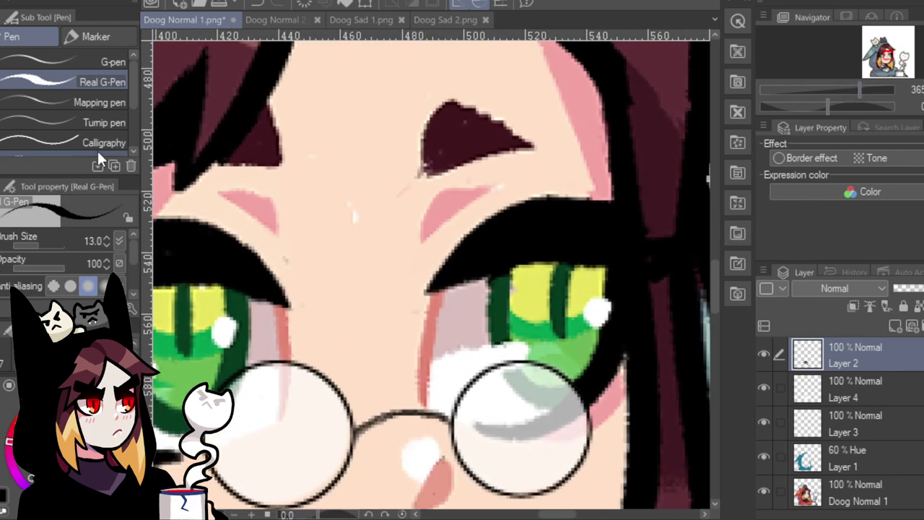
{"action": "key", "text": "i"}
{"action": "key", "text": "p"}
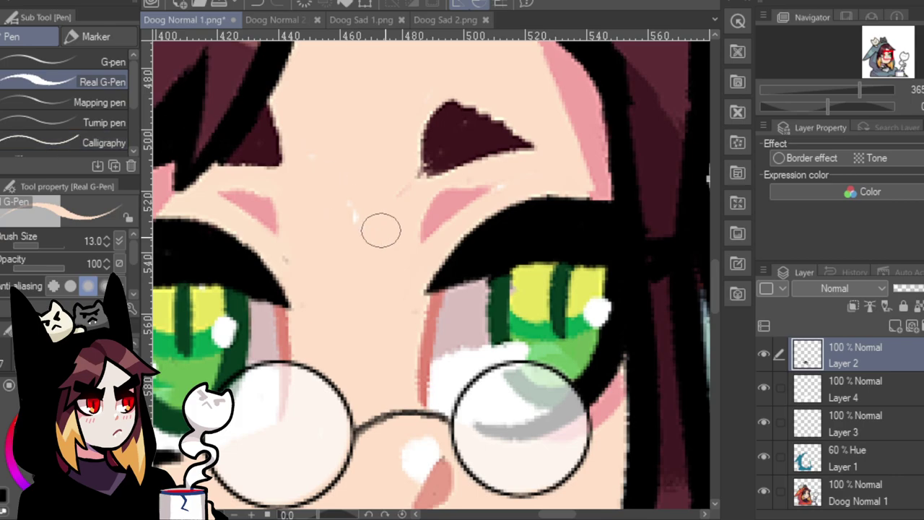
{"action": "left_click", "coordinate": [830, 90]}
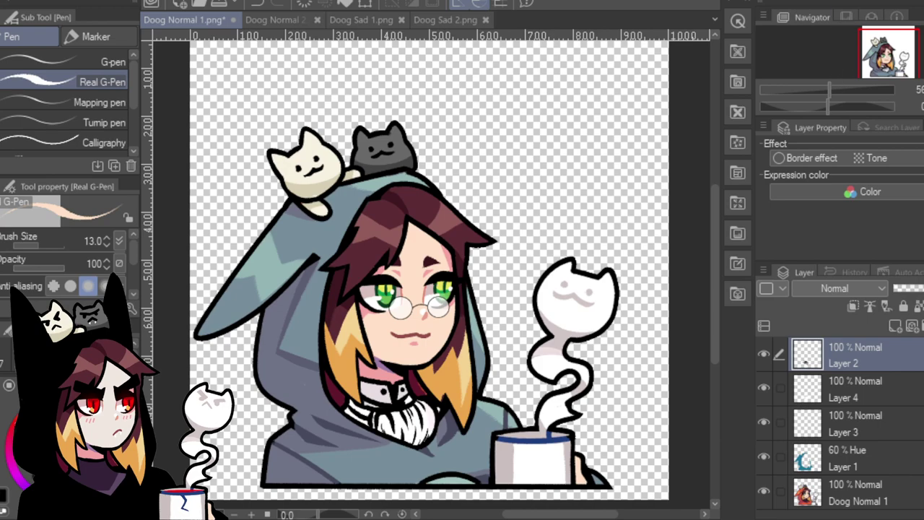
Look through the Doog Normal 2, Doog Sad 1 and Doog Sad 2 images and return to Doog Normal 1.
{"action": "left_click", "coordinate": [294, 18]}
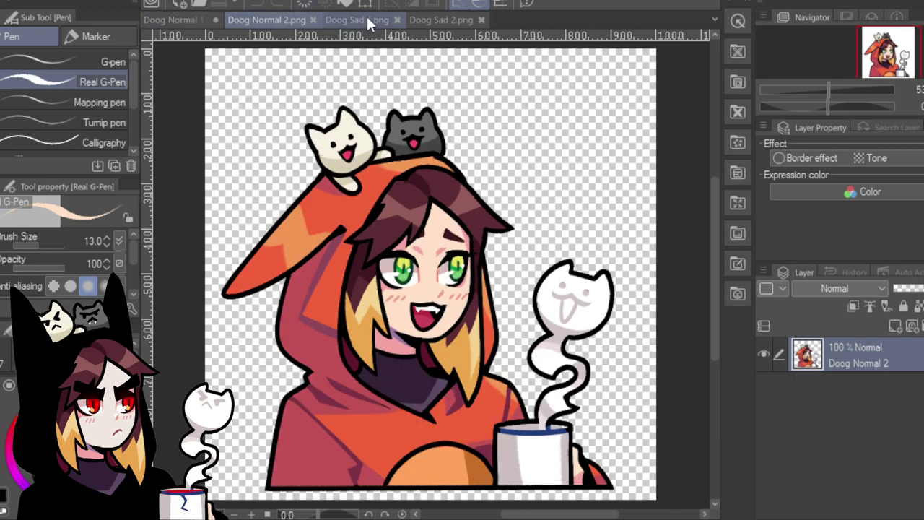
{"action": "left_click", "coordinate": [366, 18]}
{"action": "left_click", "coordinate": [440, 18]}
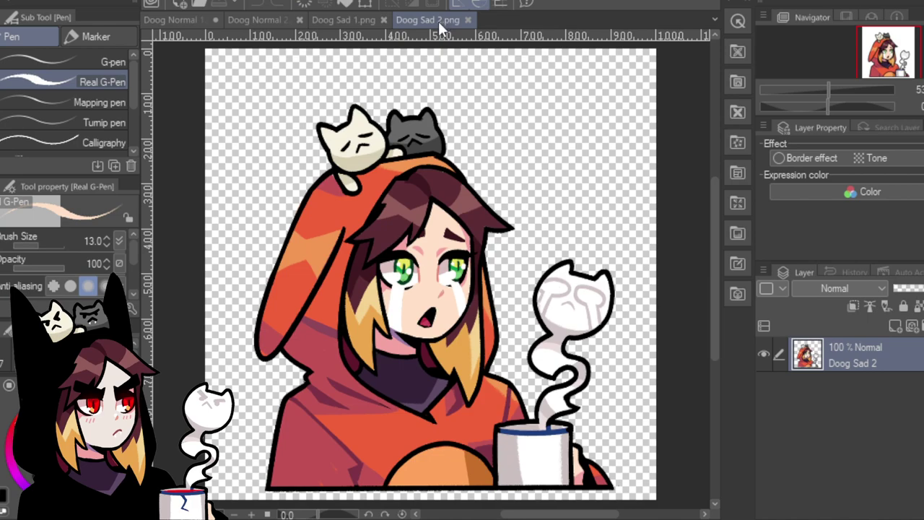
{"action": "left_click", "coordinate": [345, 18]}
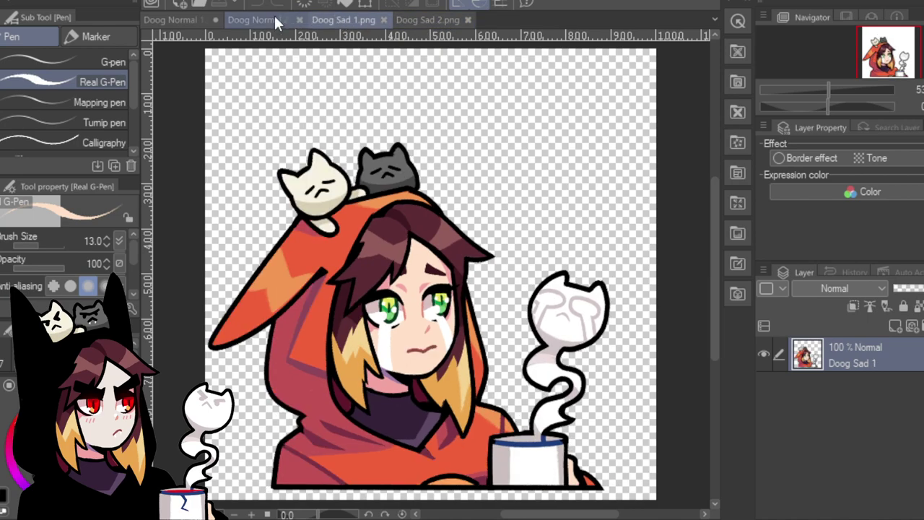
{"action": "left_click", "coordinate": [274, 17]}
{"action": "left_click", "coordinate": [189, 18]}
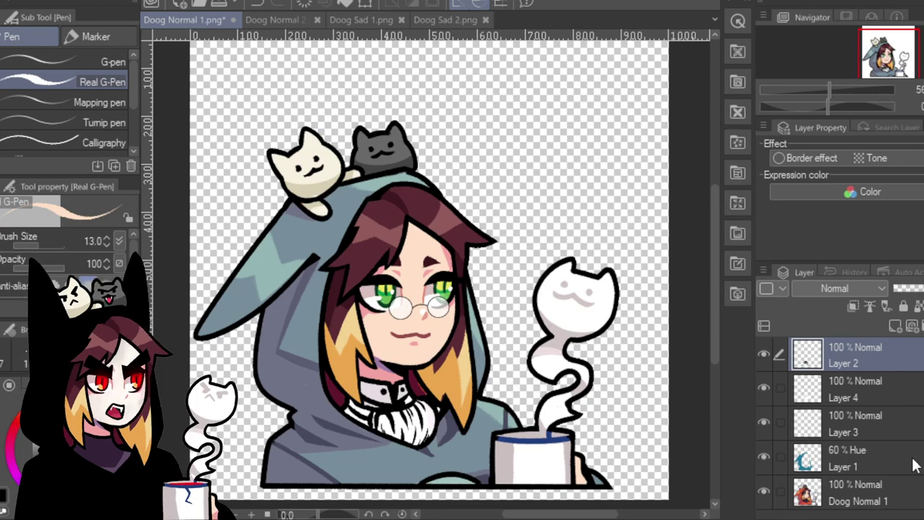
Toggle the visibility of Layer 4 and Layer 3 off and on to check what each contains.
{"action": "left_click", "coordinate": [769, 391]}
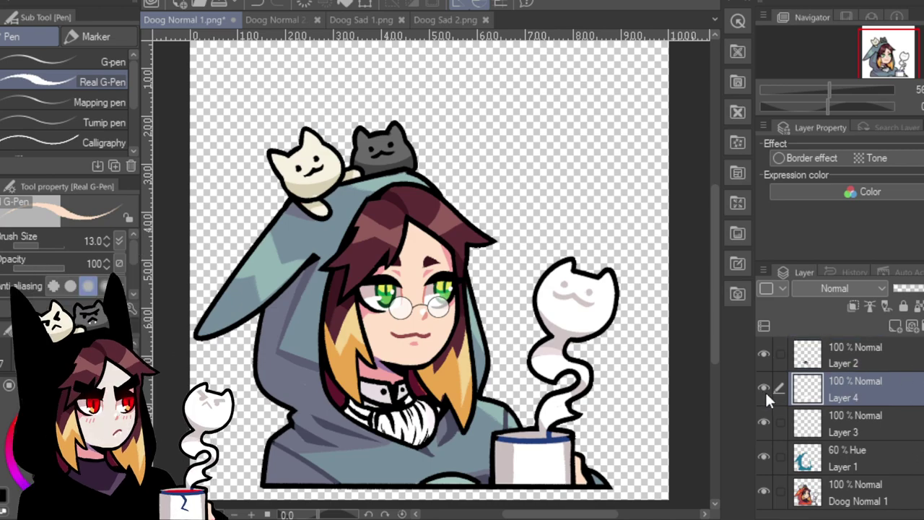
{"action": "left_click", "coordinate": [763, 388]}
{"action": "left_click", "coordinate": [763, 389]}
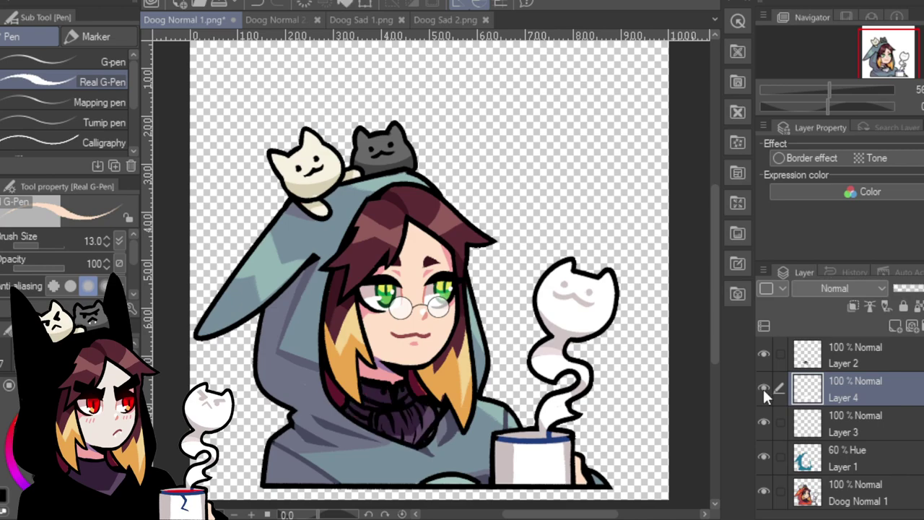
{"action": "left_click", "coordinate": [764, 422]}
{"action": "left_click", "coordinate": [764, 421]}
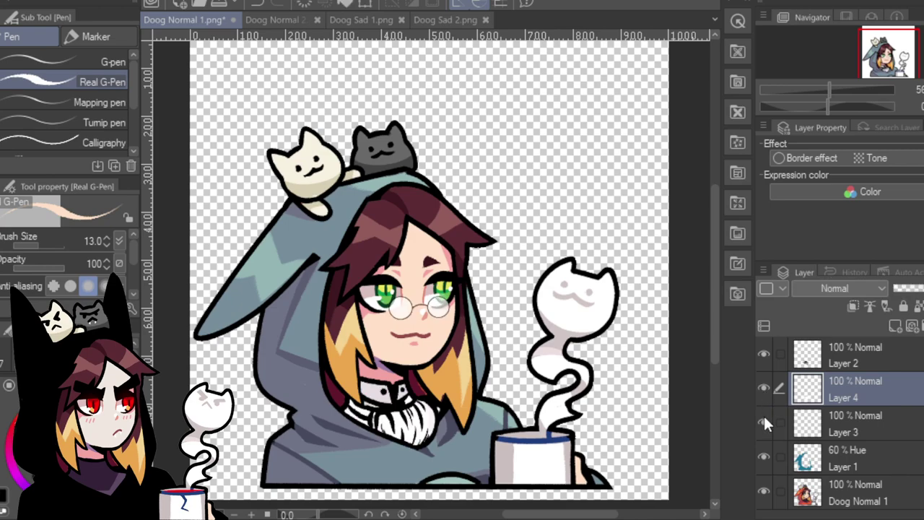
{"action": "left_click", "coordinate": [762, 387]}
{"action": "left_click", "coordinate": [762, 387]}
Merge Layer 2 down into Layer 4 and copy the merged collar layer into the Doog Normal 2 image.
{"action": "left_click", "coordinate": [918, 361]}
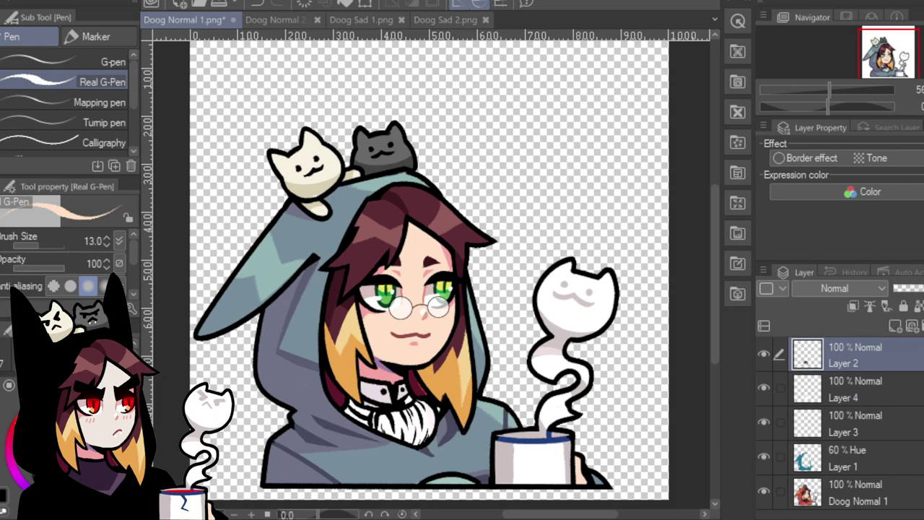
{"action": "key", "text": "ctrl+e"}
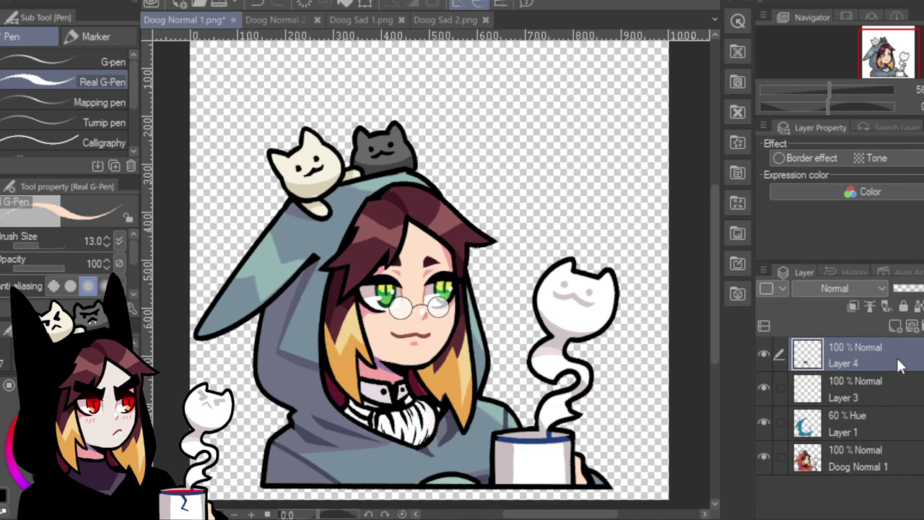
{"action": "left_click_drag", "start_coordinate": [884, 344], "coordinate": [291, 17]}
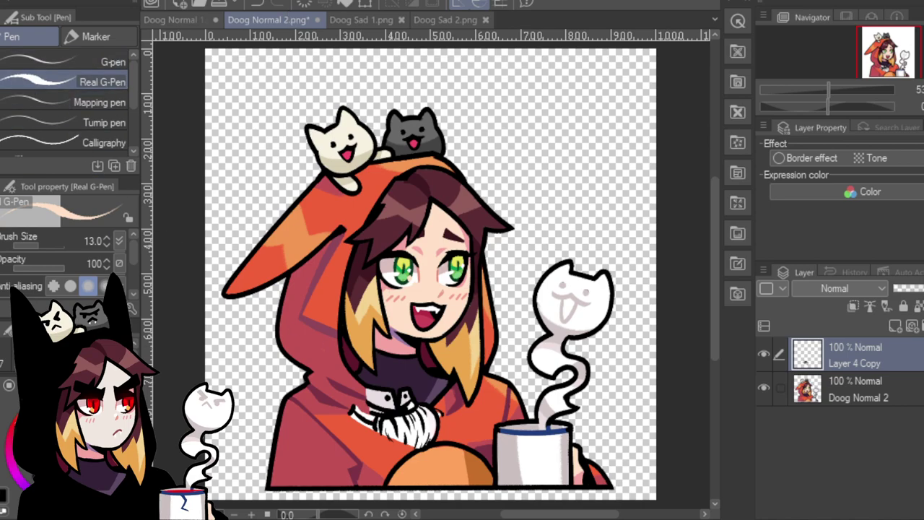
Move the copied collar layer up onto the character's neck, aligning the cravat with the hoodie's neckline.
{"action": "key", "text": "space"}
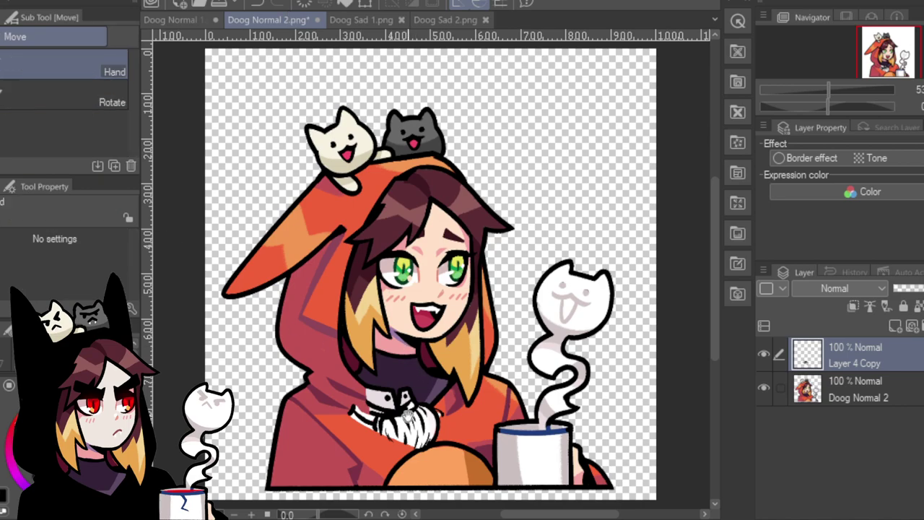
{"action": "left_click_drag", "start_coordinate": [421, 381], "coordinate": [435, 347]}
{"action": "key", "text": "ctrl+z"}
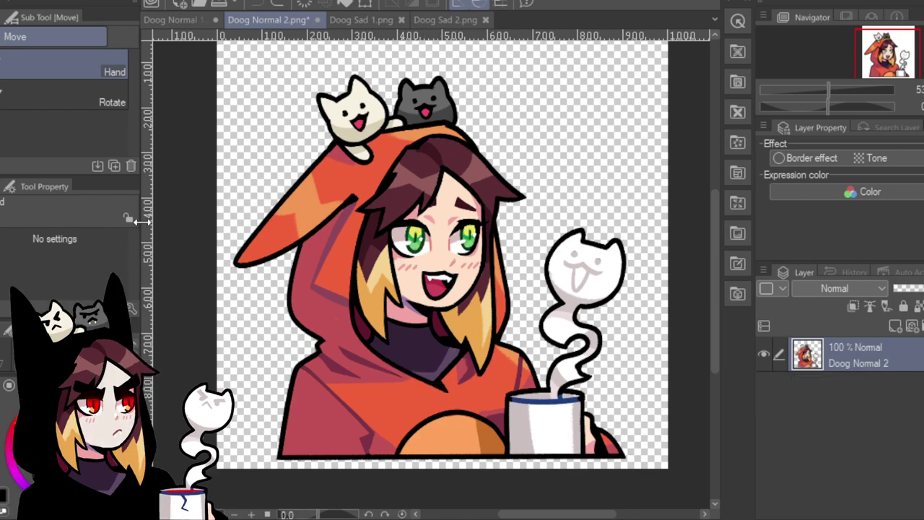
{"action": "key", "text": "o"}
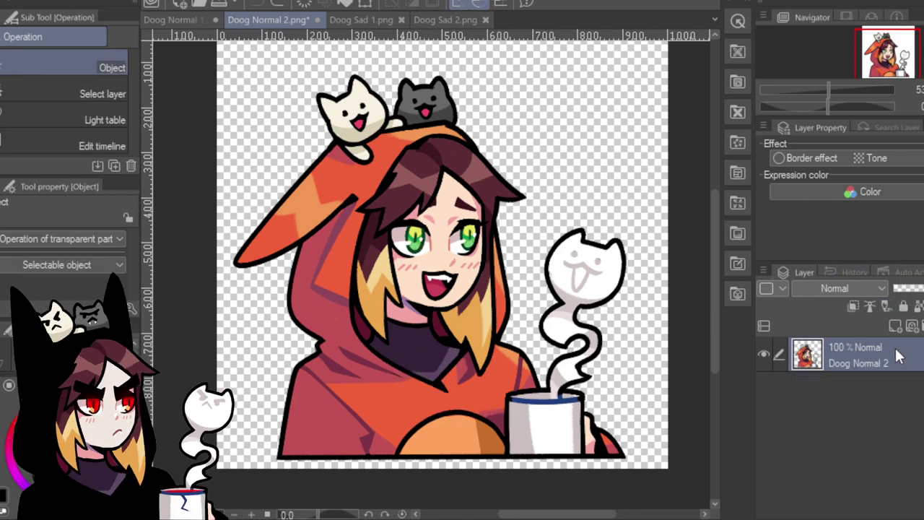
{"action": "key", "text": "ctrl+y"}
{"action": "left_click_drag", "start_coordinate": [422, 401], "coordinate": [435, 367]}
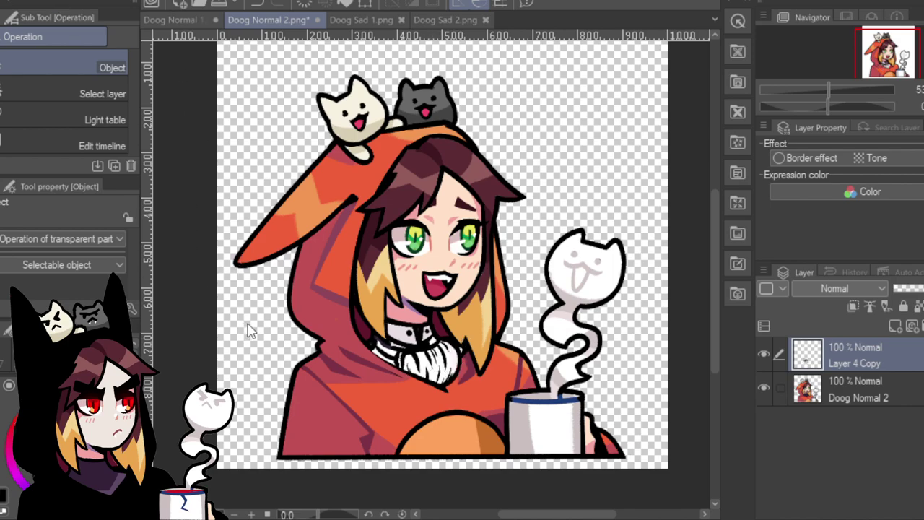
{"action": "key", "text": "ctrl+t"}
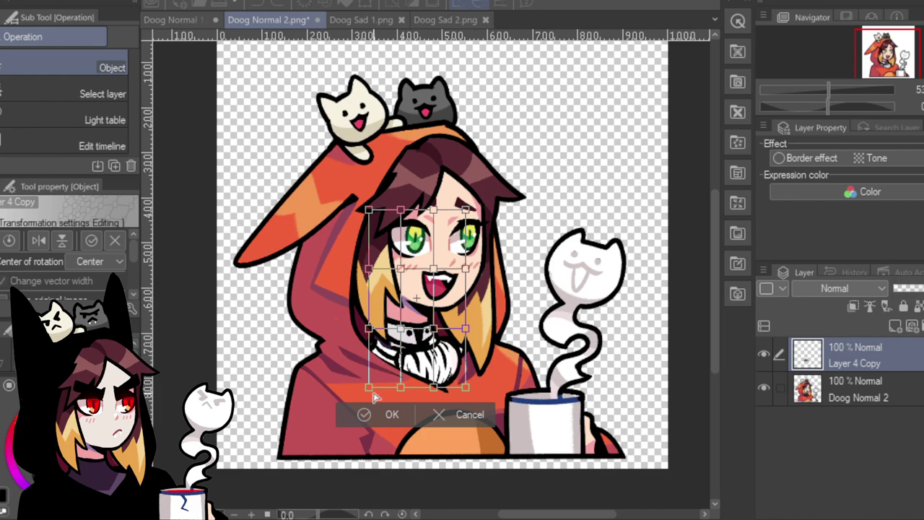
{"action": "left_click_drag", "start_coordinate": [368, 387], "coordinate": [359, 369]}
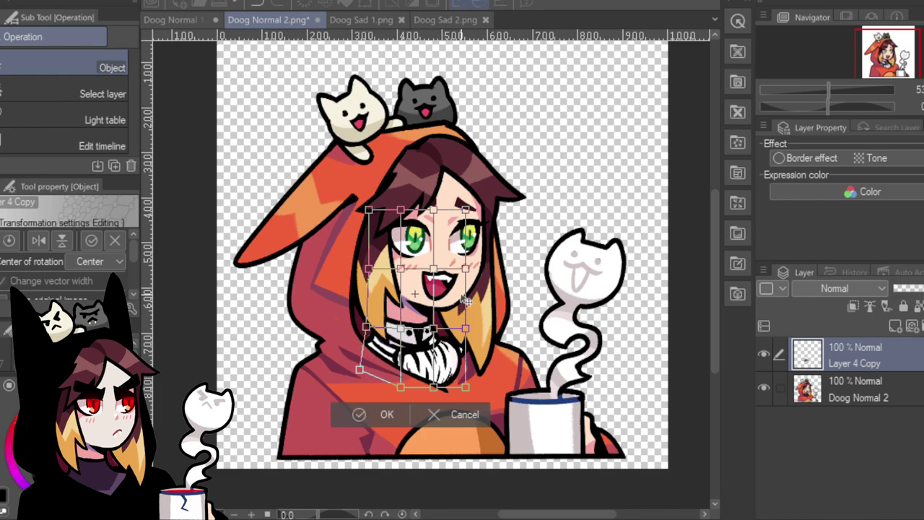
{"action": "left_click", "coordinate": [387, 414]}
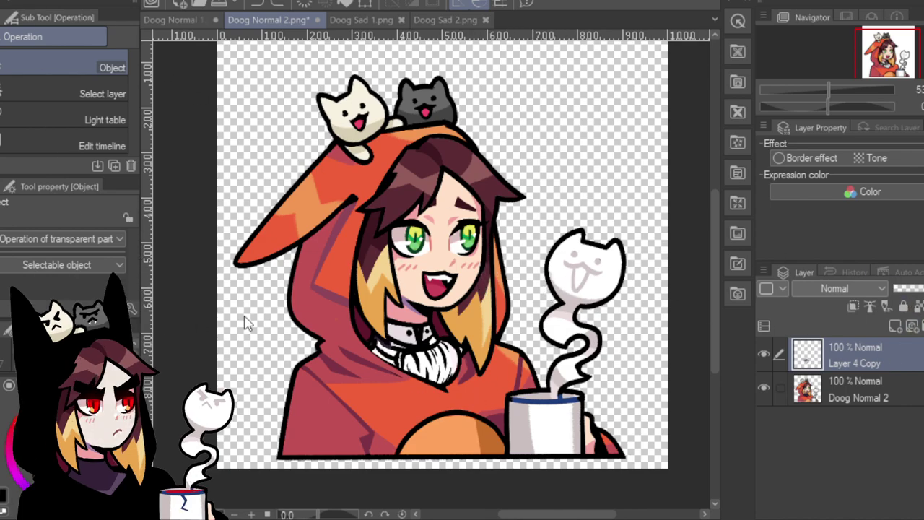
Mesh-transform the copied collar layer, pulling its lower-left part outward and slightly up to fill the hoodie's neck opening.
{"action": "key", "text": "ctrl+t"}
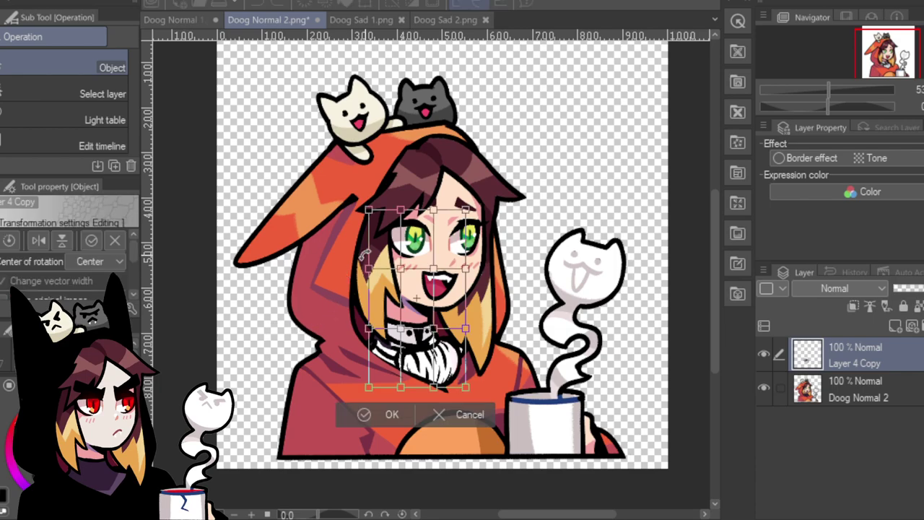
{"action": "left_click_drag", "start_coordinate": [368, 387], "coordinate": [359, 369]}
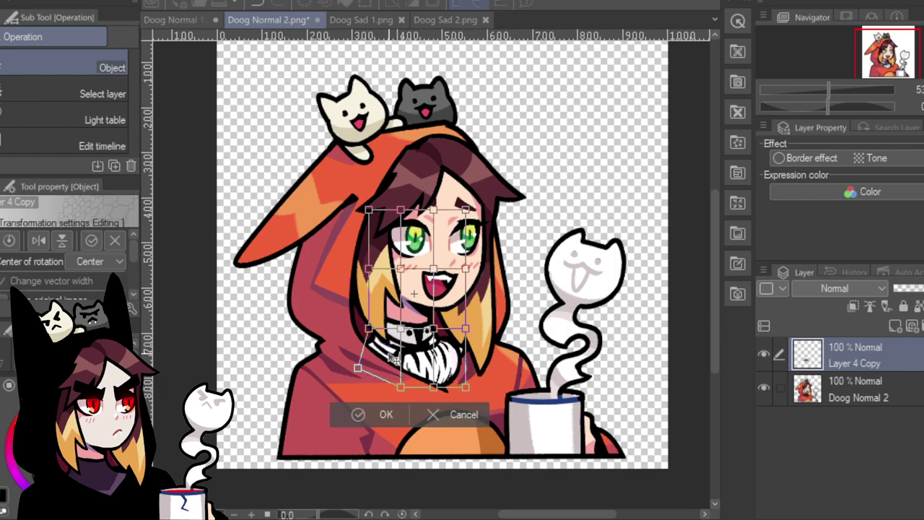
{"action": "left_click_drag", "start_coordinate": [369, 329], "coordinate": [366, 326]}
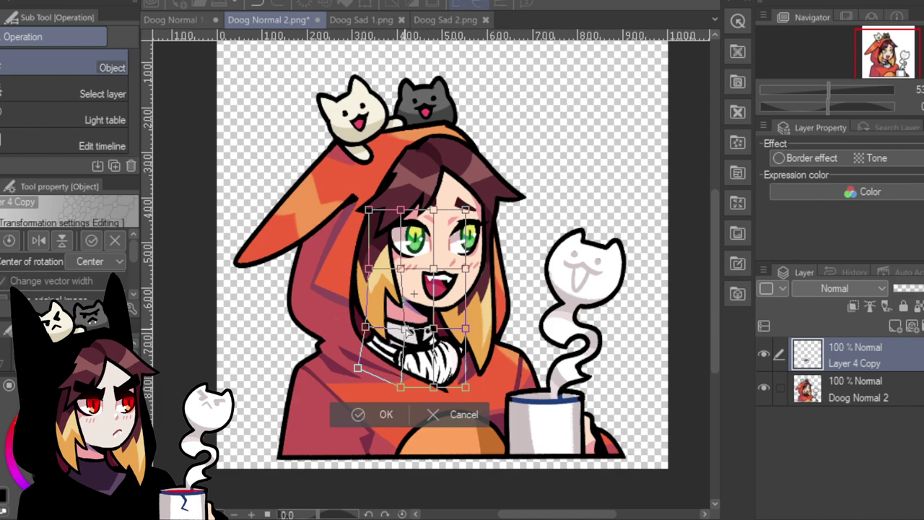
{"action": "left_click_drag", "start_coordinate": [403, 387], "coordinate": [395, 384]}
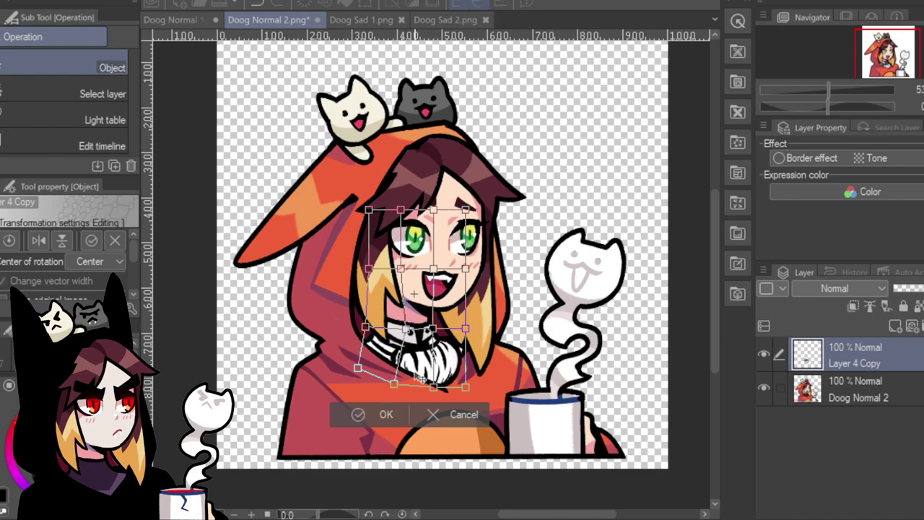
{"action": "left_click", "coordinate": [385, 414]}
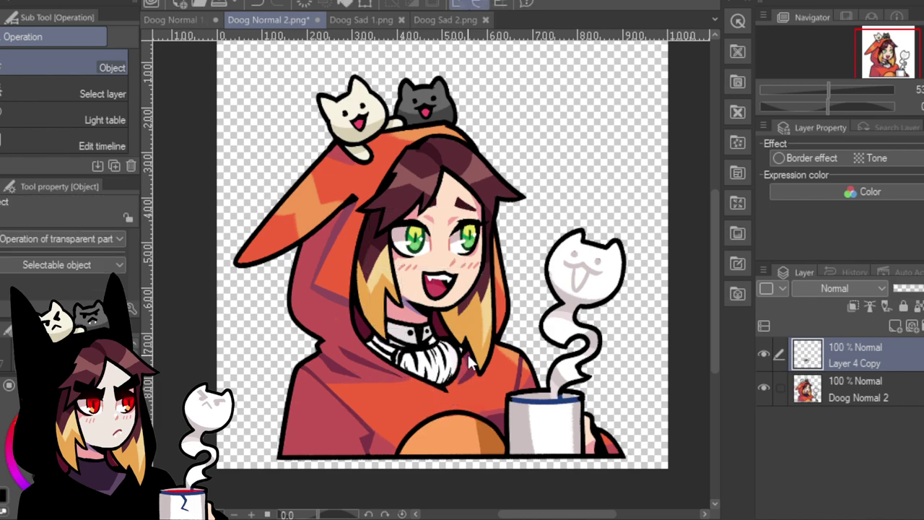
Copy the glasses on Layer 3 from Doog Normal 1 into Doog Normal 2 and move them up onto the character's nose.
{"action": "left_click", "coordinate": [202, 20]}
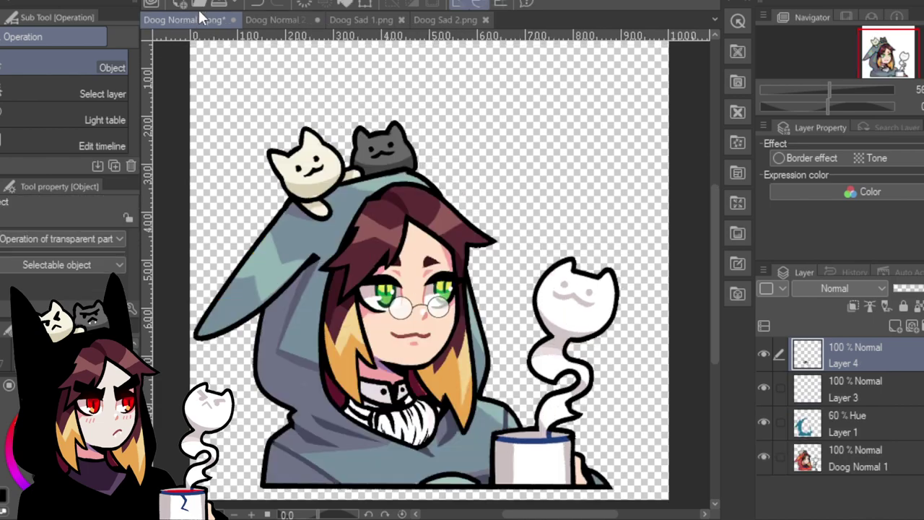
{"action": "left_click", "coordinate": [908, 394]}
{"action": "left_click", "coordinate": [292, 20]}
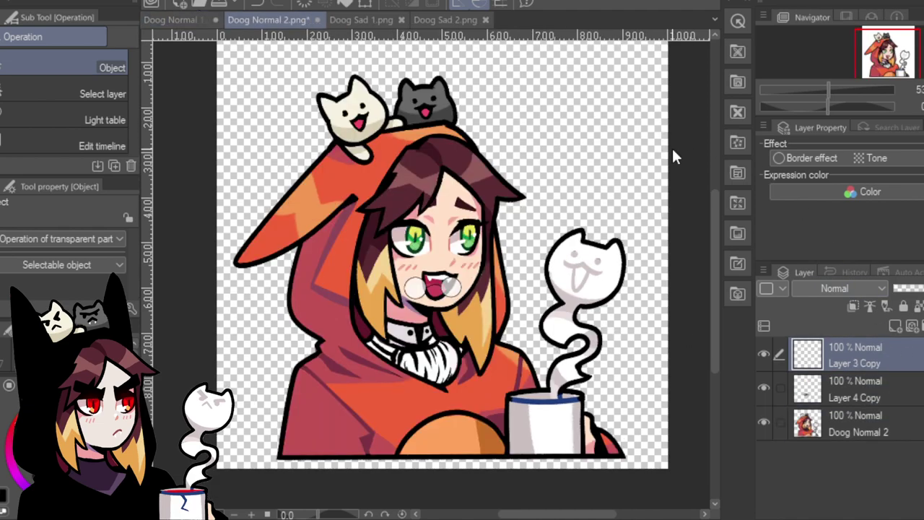
{"action": "left_click_drag", "start_coordinate": [455, 296], "coordinate": [461, 271]}
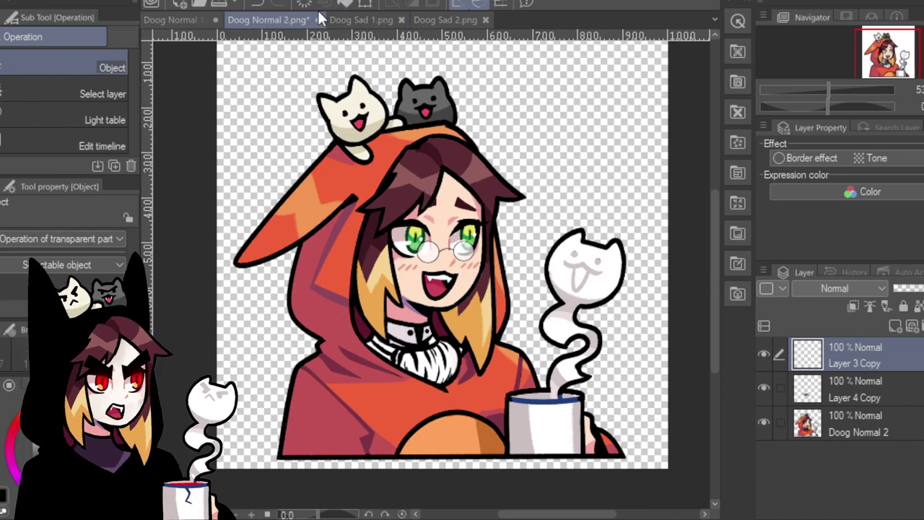
Sample the flat teal hoodie colour from Doog Normal 1's Layer 1, temporarily displaying it with Normal blending at 100% opacity.
{"action": "left_click", "coordinate": [192, 16]}
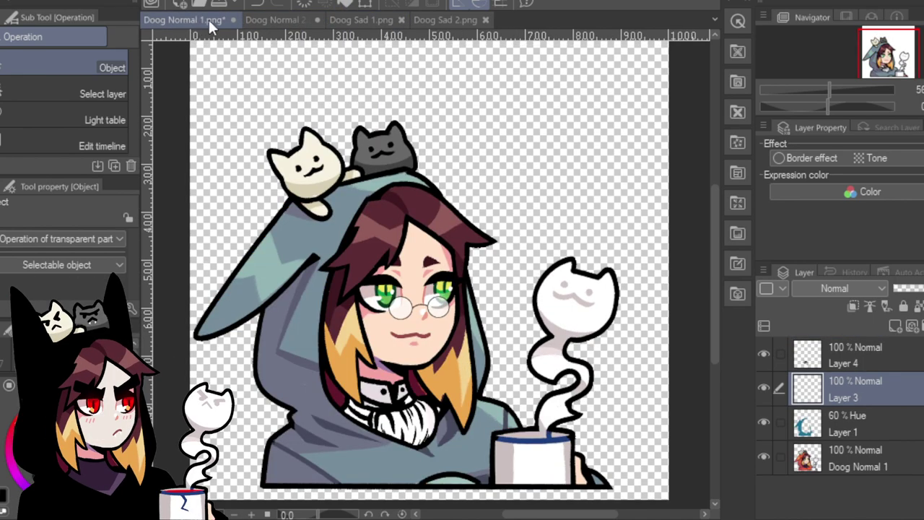
{"action": "left_click", "coordinate": [290, 17]}
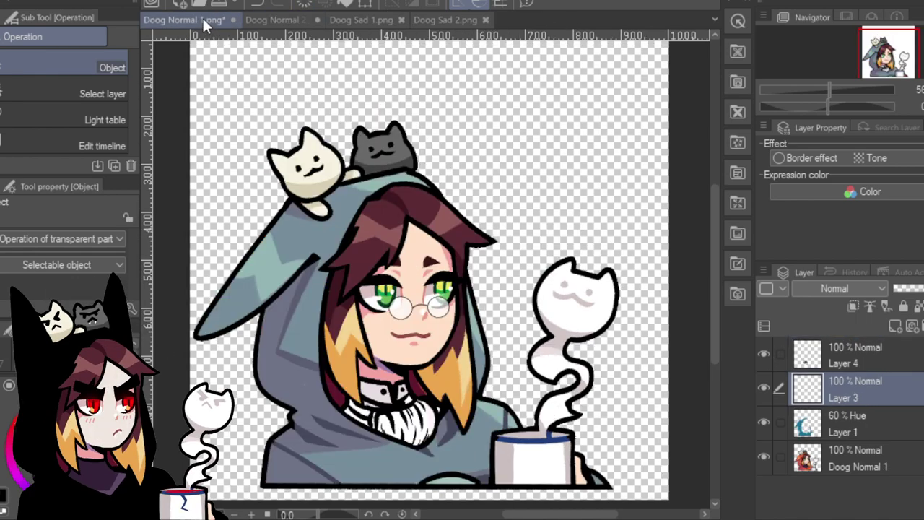
{"action": "left_click", "coordinate": [202, 18]}
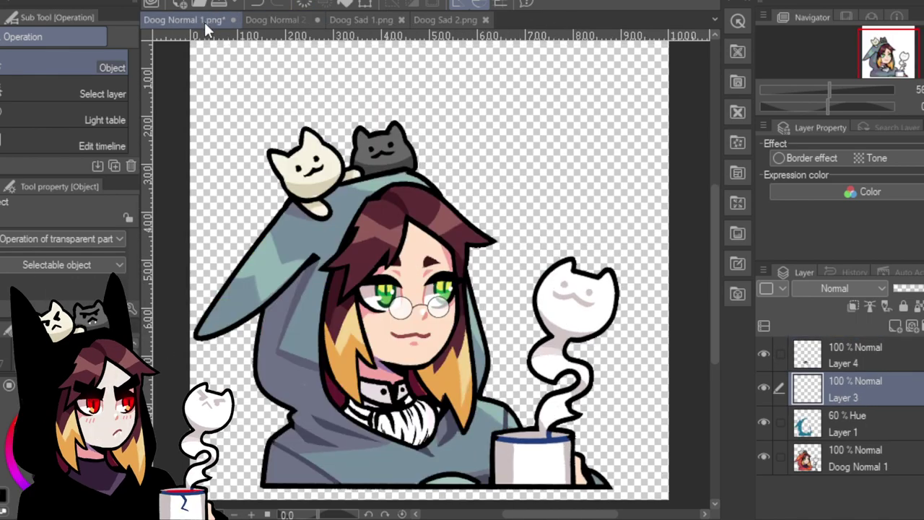
{"action": "left_click", "coordinate": [290, 20]}
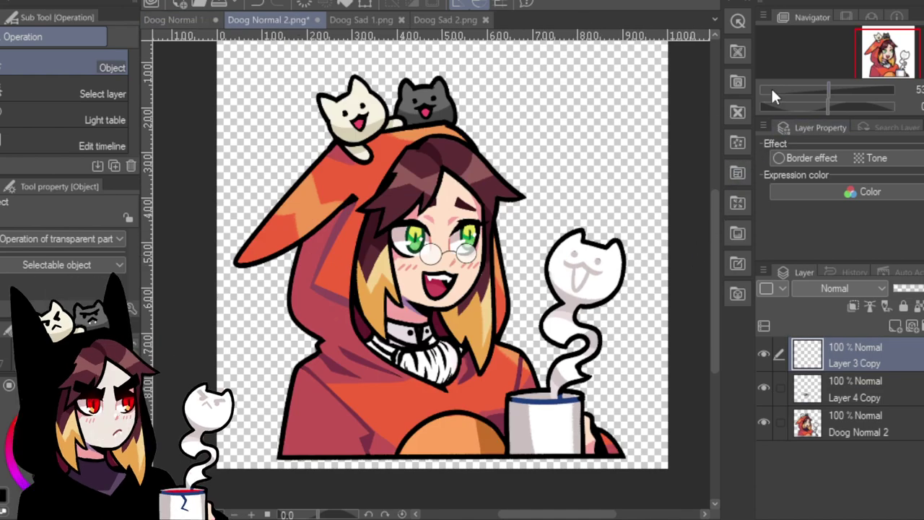
{"action": "left_click", "coordinate": [192, 20]}
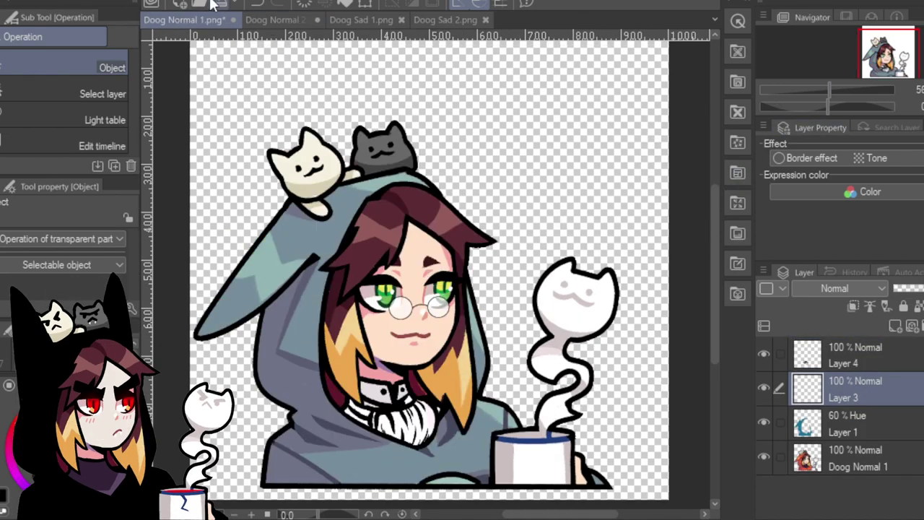
{"action": "left_click", "coordinate": [887, 429]}
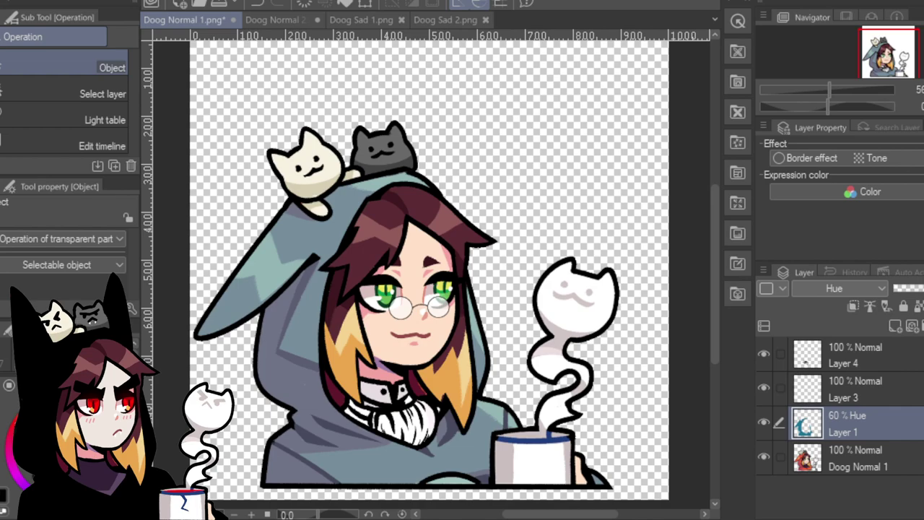
{"action": "left_click_drag", "start_coordinate": [908, 289], "coordinate": [923, 288]}
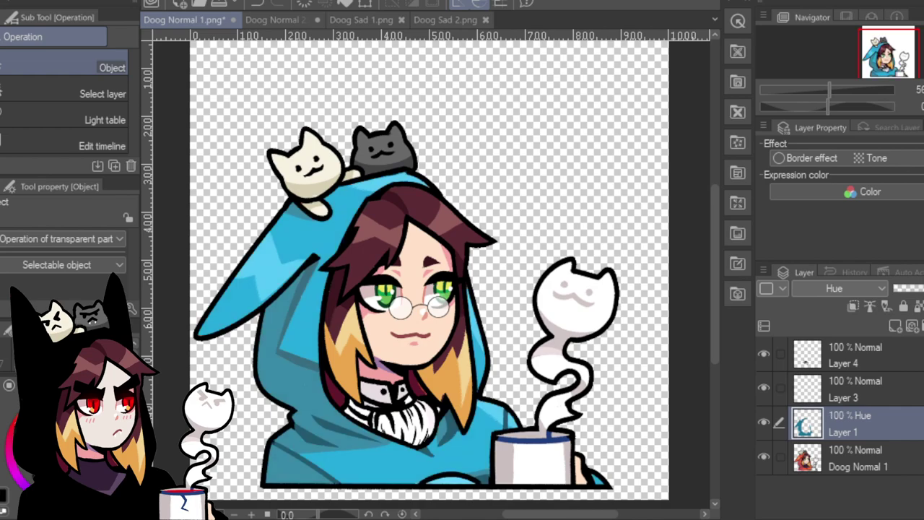
{"action": "left_click_drag", "start_coordinate": [923, 288], "coordinate": [917, 288]}
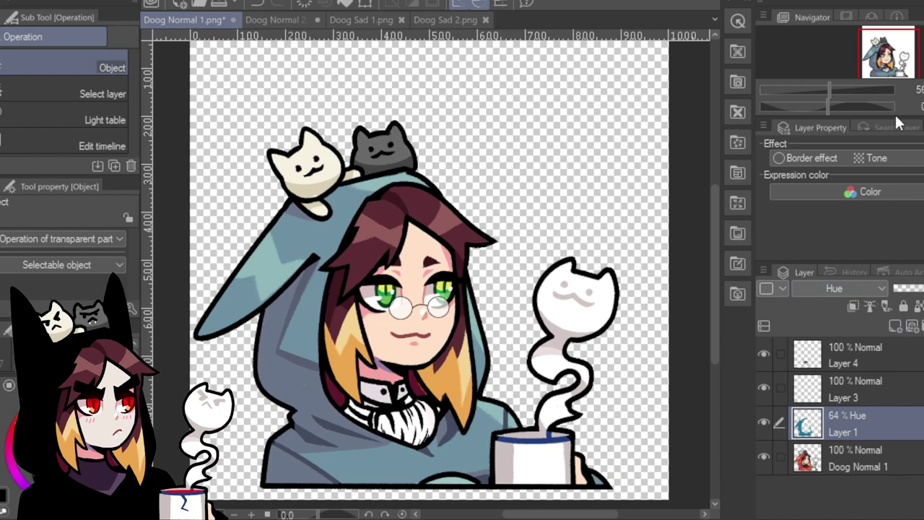
{"action": "key", "text": "Home"}
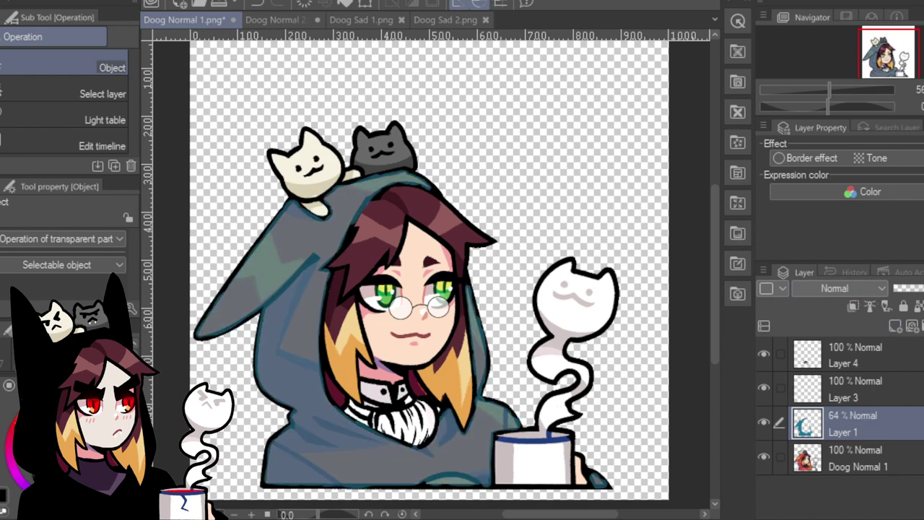
{"action": "key", "text": "End"}
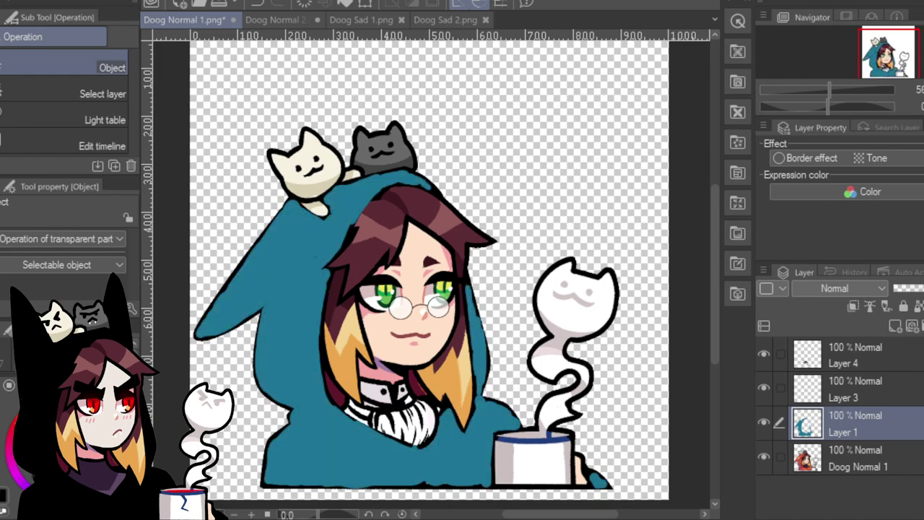
{"action": "key", "text": "i"}
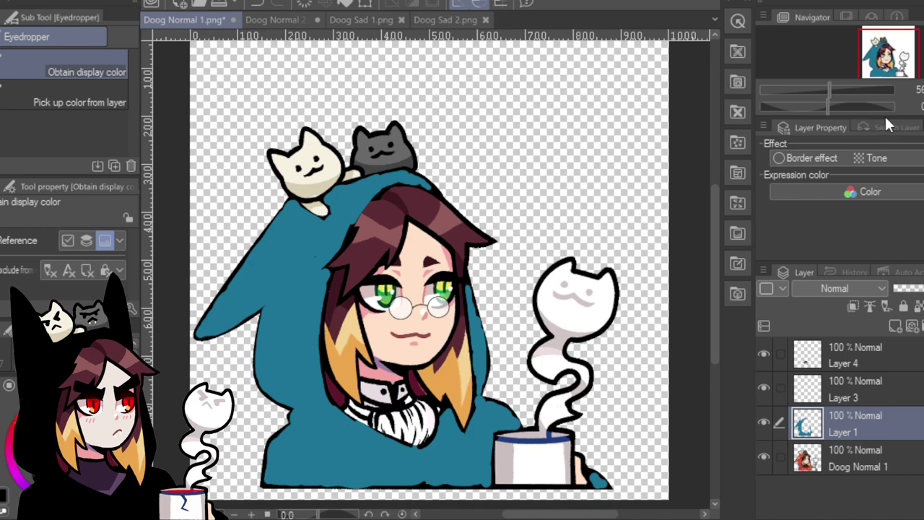
Restore Layer 1 in Doog Normal 1 to Hue blending at 60% opacity.
{"action": "key", "text": "shift+alt+u"}
{"action": "key", "text": "Down"}
{"action": "key", "text": "Down"}
{"action": "key", "text": "Down"}
{"action": "key", "text": "Down"}
{"action": "key", "text": "Down"}
{"action": "key", "text": "Down"}
{"action": "key", "text": "Down"}
{"action": "key", "text": "Down"}
{"action": "key", "text": "Down"}
{"action": "key", "text": "Down"}
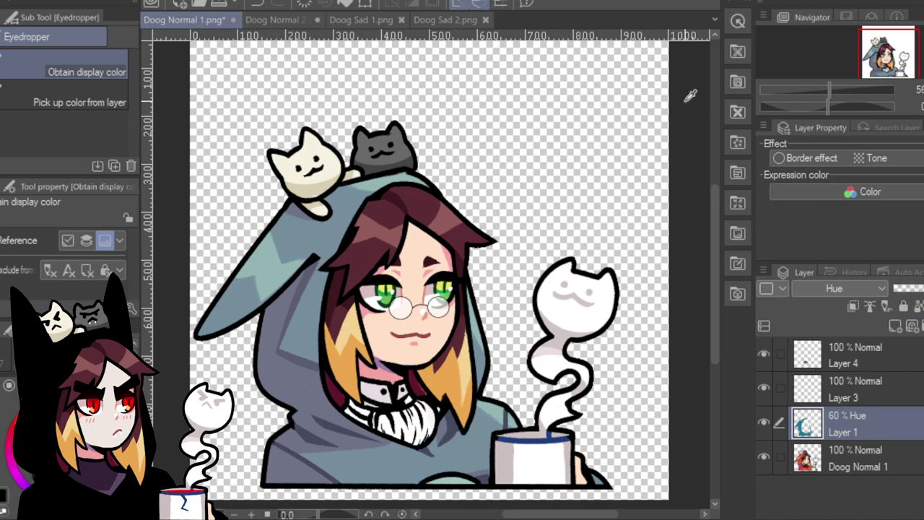
Add a layer with Hue blending at 60% opacity to Doog Normal 2, directly above the base character layer.
{"action": "left_click", "coordinate": [282, 21]}
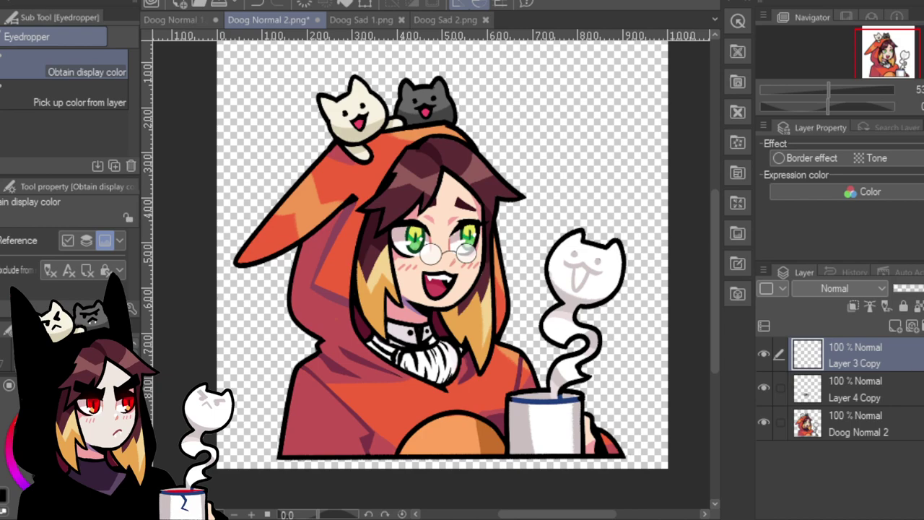
{"action": "left_click", "coordinate": [896, 326]}
{"action": "left_click_drag", "start_coordinate": [911, 358], "coordinate": [906, 426]}
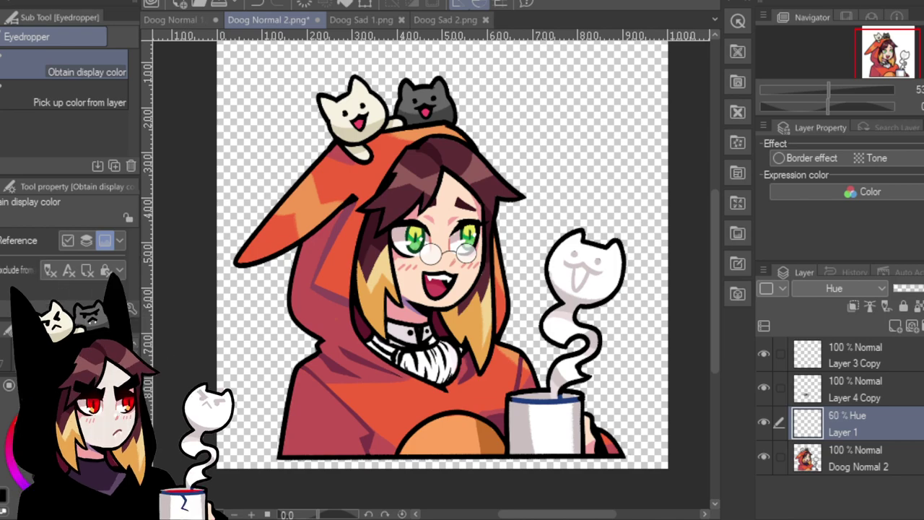
Paint the hood and its hanging ear teal with the Color change brush at size 25, up to the far edge of the hood.
{"action": "key", "text": "p"}
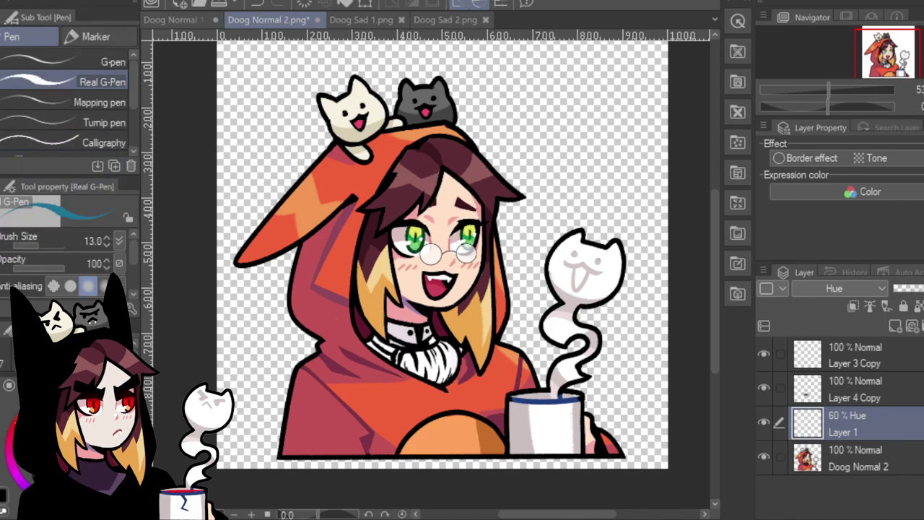
{"action": "key", "text": "b"}
{"action": "mouse_move", "coordinate": [274, 216]}
{"action": "left_mouse_down"}
{"action": "mouse_move", "coordinate": [311, 208]}
{"action": "mouse_move", "coordinate": [298, 222]}
{"action": "mouse_move", "coordinate": [348, 190]}
{"action": "mouse_move", "coordinate": [338, 206]}
{"action": "mouse_move", "coordinate": [278, 231]}
{"action": "mouse_move", "coordinate": [299, 190]}
{"action": "mouse_move", "coordinate": [261, 256]}
{"action": "left_mouse_up"}
{"action": "mouse_move", "coordinate": [321, 244]}
{"action": "left_mouse_down"}
{"action": "mouse_move", "coordinate": [332, 231]}
{"action": "mouse_move", "coordinate": [326, 216]}
{"action": "mouse_move", "coordinate": [297, 284]}
{"action": "mouse_move", "coordinate": [303, 309]}
{"action": "mouse_move", "coordinate": [315, 278]}
{"action": "mouse_move", "coordinate": [337, 257]}
{"action": "mouse_move", "coordinate": [344, 305]}
{"action": "mouse_move", "coordinate": [361, 214]}
{"action": "mouse_move", "coordinate": [344, 216]}
{"action": "mouse_move", "coordinate": [353, 208]}
{"action": "mouse_move", "coordinate": [348, 227]}
{"action": "mouse_move", "coordinate": [353, 196]}
{"action": "mouse_move", "coordinate": [373, 189]}
{"action": "mouse_move", "coordinate": [387, 157]}
{"action": "mouse_move", "coordinate": [377, 173]}
{"action": "mouse_move", "coordinate": [343, 172]}
{"action": "mouse_move", "coordinate": [345, 156]}
{"action": "mouse_move", "coordinate": [334, 148]}
{"action": "mouse_move", "coordinate": [337, 171]}
{"action": "left_mouse_up"}
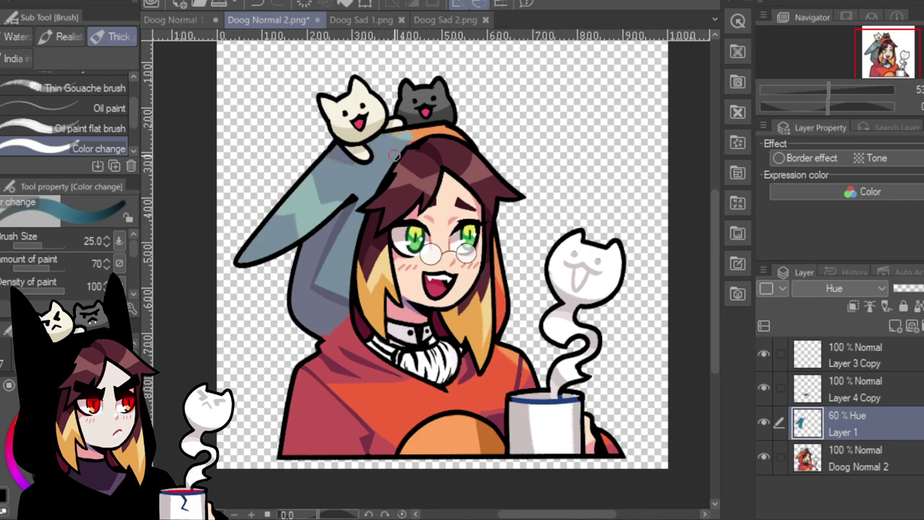
{"action": "mouse_move", "coordinate": [394, 156]}
{"action": "left_mouse_down"}
{"action": "mouse_move", "coordinate": [419, 136]}
{"action": "mouse_move", "coordinate": [409, 132]}
{"action": "mouse_move", "coordinate": [445, 127]}
{"action": "mouse_move", "coordinate": [457, 139]}
{"action": "left_mouse_up"}
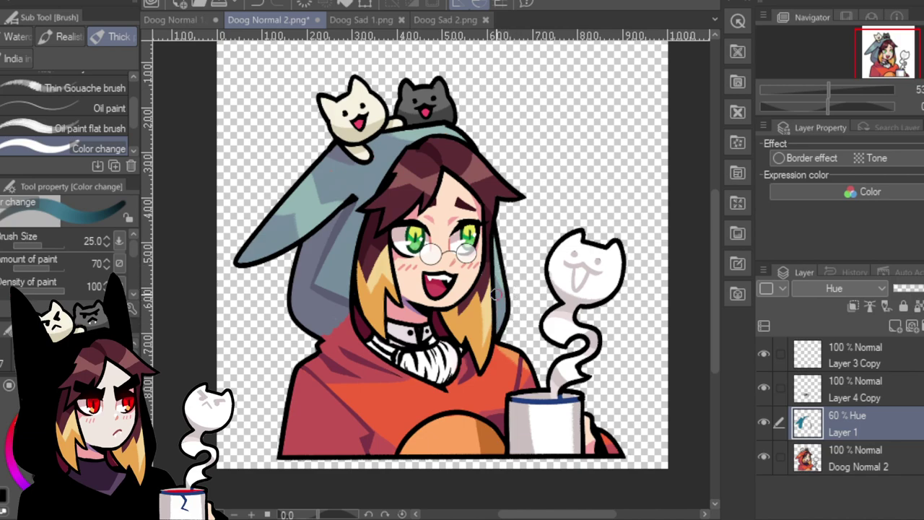
Paint the hoodie's shoulders, sleeves and most of its chest teal, checking the coverage against Doog Normal 1.
{"action": "mouse_move", "coordinate": [332, 330]}
{"action": "left_mouse_down"}
{"action": "mouse_move", "coordinate": [342, 361]}
{"action": "mouse_move", "coordinate": [372, 390]}
{"action": "left_mouse_up"}
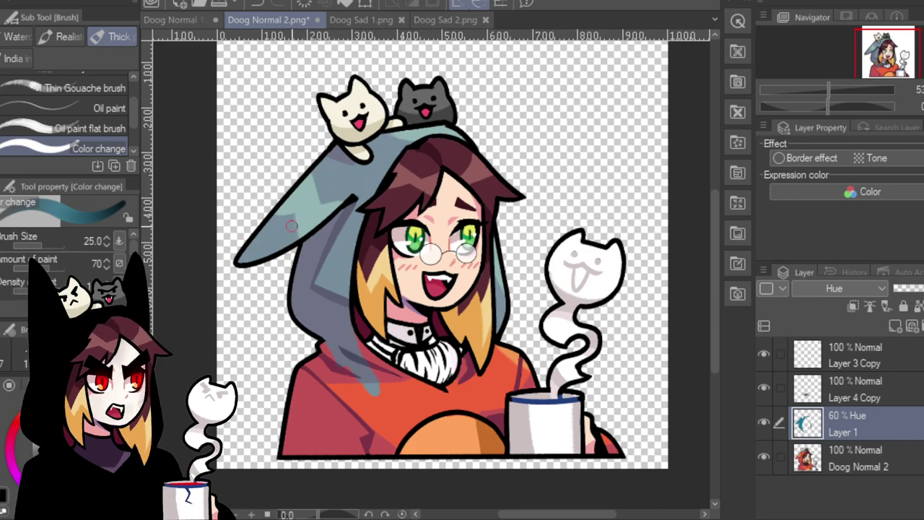
{"action": "mouse_move", "coordinate": [389, 388]}
{"action": "left_mouse_down"}
{"action": "mouse_move", "coordinate": [353, 392]}
{"action": "mouse_move", "coordinate": [339, 422]}
{"action": "mouse_move", "coordinate": [353, 367]}
{"action": "mouse_move", "coordinate": [321, 405]}
{"action": "mouse_move", "coordinate": [332, 355]}
{"action": "mouse_move", "coordinate": [302, 377]}
{"action": "mouse_move", "coordinate": [295, 411]}
{"action": "mouse_move", "coordinate": [325, 413]}
{"action": "left_mouse_up"}
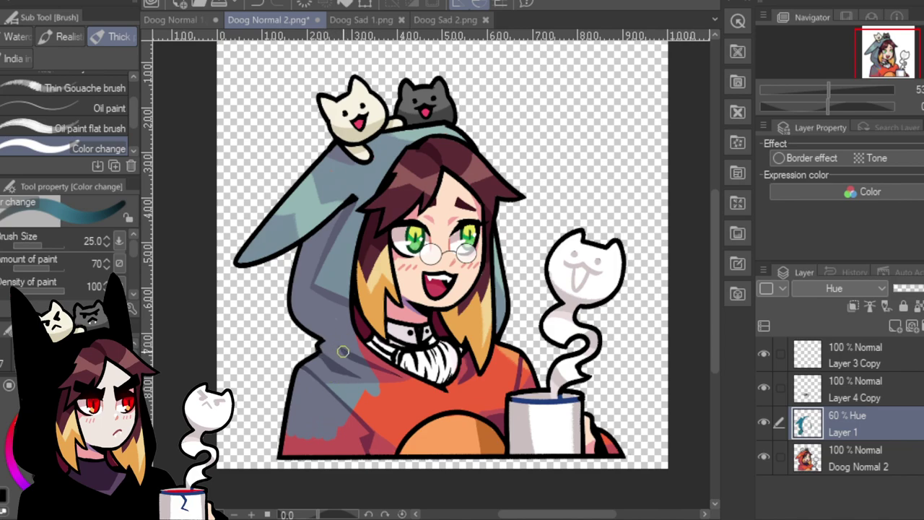
{"action": "mouse_move", "coordinate": [344, 352]}
{"action": "left_mouse_down"}
{"action": "mouse_move", "coordinate": [351, 422]}
{"action": "mouse_move", "coordinate": [377, 434]}
{"action": "mouse_move", "coordinate": [406, 407]}
{"action": "mouse_move", "coordinate": [428, 437]}
{"action": "mouse_move", "coordinate": [448, 430]}
{"action": "mouse_move", "coordinate": [469, 351]}
{"action": "mouse_move", "coordinate": [467, 372]}
{"action": "left_mouse_up"}
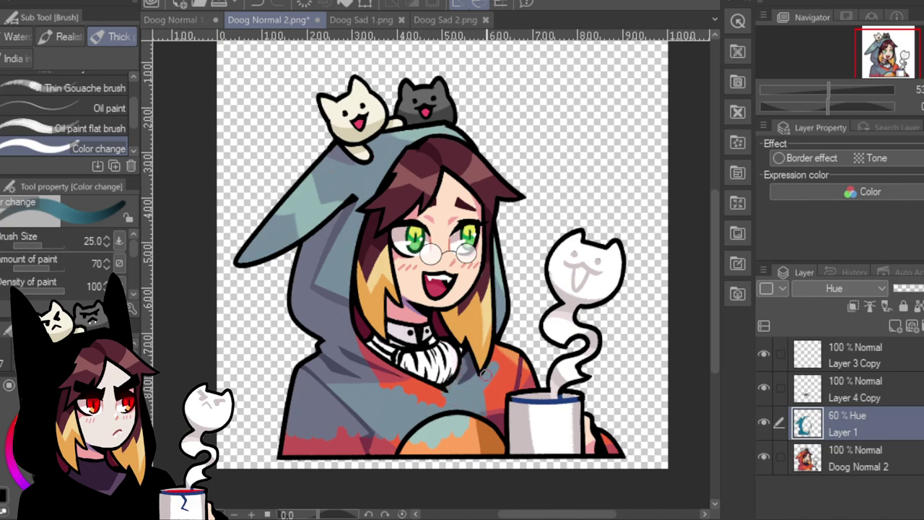
{"action": "mouse_move", "coordinate": [486, 374]}
{"action": "left_mouse_down"}
{"action": "mouse_move", "coordinate": [497, 348]}
{"action": "mouse_move", "coordinate": [520, 361]}
{"action": "mouse_move", "coordinate": [528, 381]}
{"action": "mouse_move", "coordinate": [500, 365]}
{"action": "left_mouse_up"}
{"action": "key", "text": "ctrl+shift+Tab"}
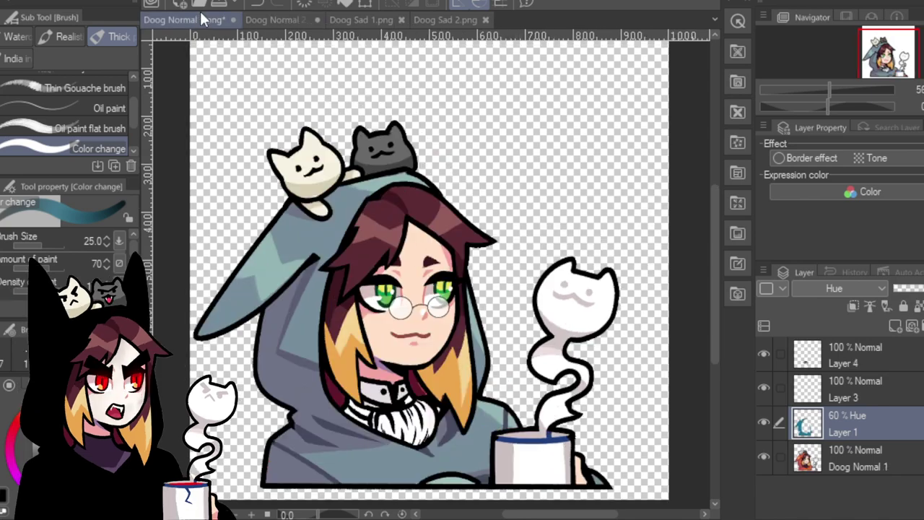
{"action": "left_click", "coordinate": [271, 20]}
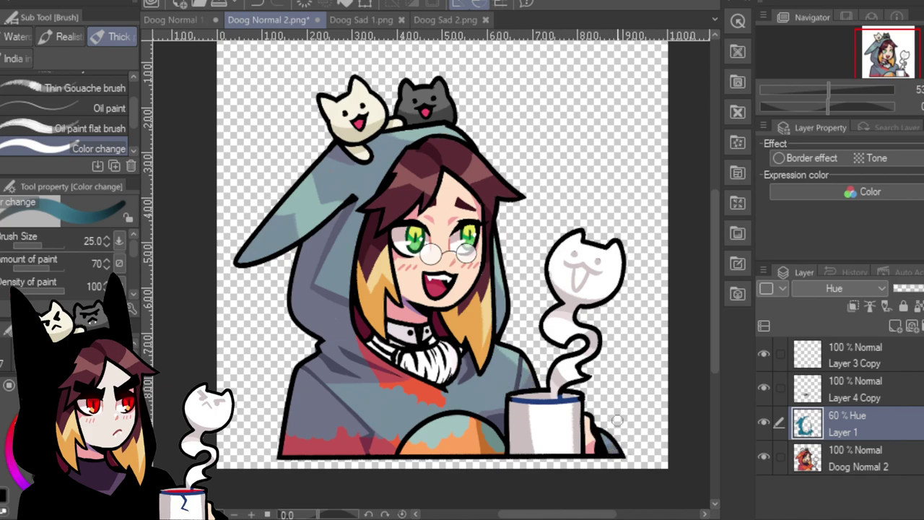
Fill the remaining orange and red areas under the collar, along the hoodie's bottom edge and on the round belly patch with teal.
{"action": "mouse_move", "coordinate": [386, 382]}
{"action": "left_mouse_down"}
{"action": "mouse_move", "coordinate": [429, 394]}
{"action": "mouse_move", "coordinate": [410, 393]}
{"action": "left_mouse_up"}
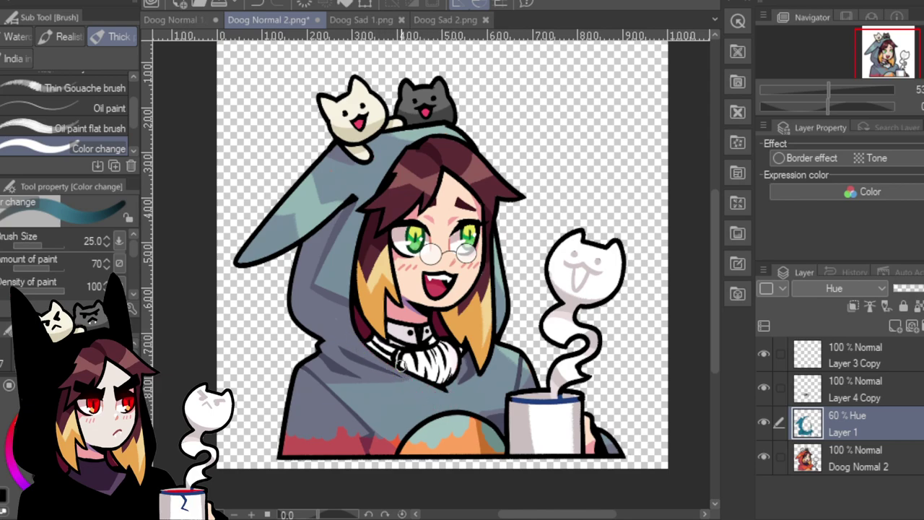
{"action": "mouse_move", "coordinate": [288, 431]}
{"action": "left_mouse_down"}
{"action": "mouse_move", "coordinate": [374, 434]}
{"action": "mouse_move", "coordinate": [406, 441]}
{"action": "mouse_move", "coordinate": [361, 427]}
{"action": "mouse_move", "coordinate": [355, 442]}
{"action": "mouse_move", "coordinate": [330, 448]}
{"action": "mouse_move", "coordinate": [390, 443]}
{"action": "left_mouse_up"}
{"action": "mouse_move", "coordinate": [446, 438]}
{"action": "left_mouse_down"}
{"action": "mouse_move", "coordinate": [463, 441]}
{"action": "mouse_move", "coordinate": [462, 419]}
{"action": "left_mouse_up"}
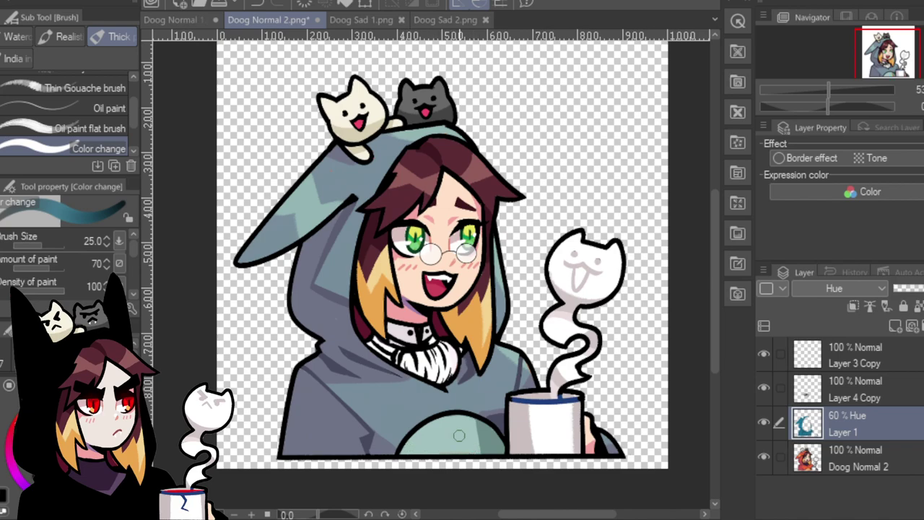
Add a new layer to Doog Sad 1 above the character and set it to Hue blending at 60% opacity.
{"action": "left_click_drag", "start_coordinate": [846, 86], "coordinate": [830, 58]}
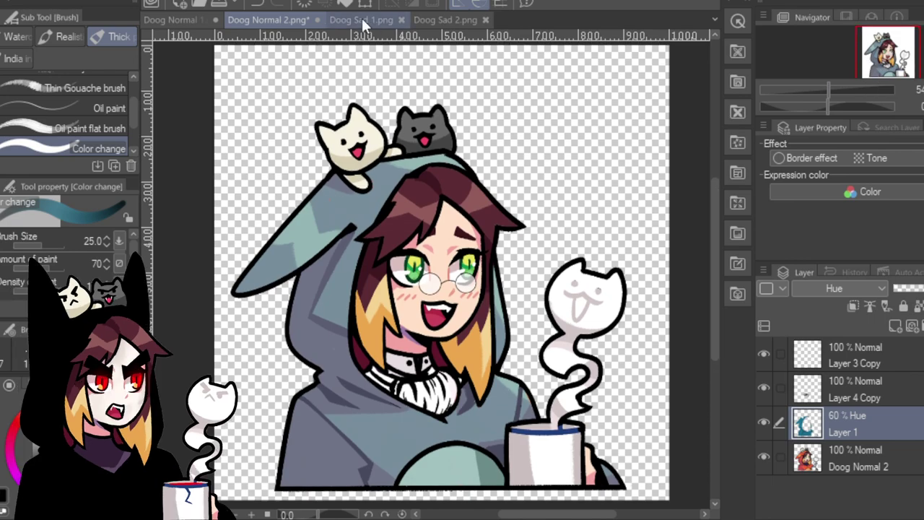
{"action": "left_click", "coordinate": [363, 18]}
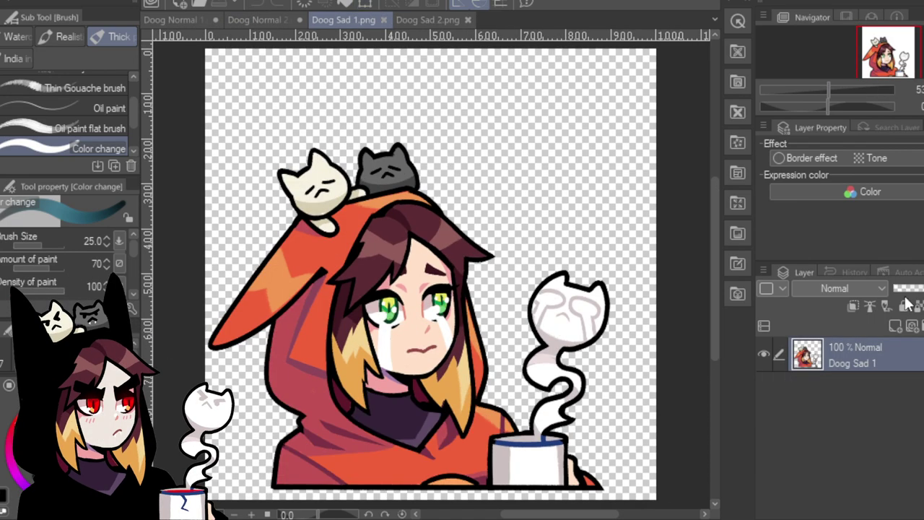
{"action": "left_click", "coordinate": [896, 326]}
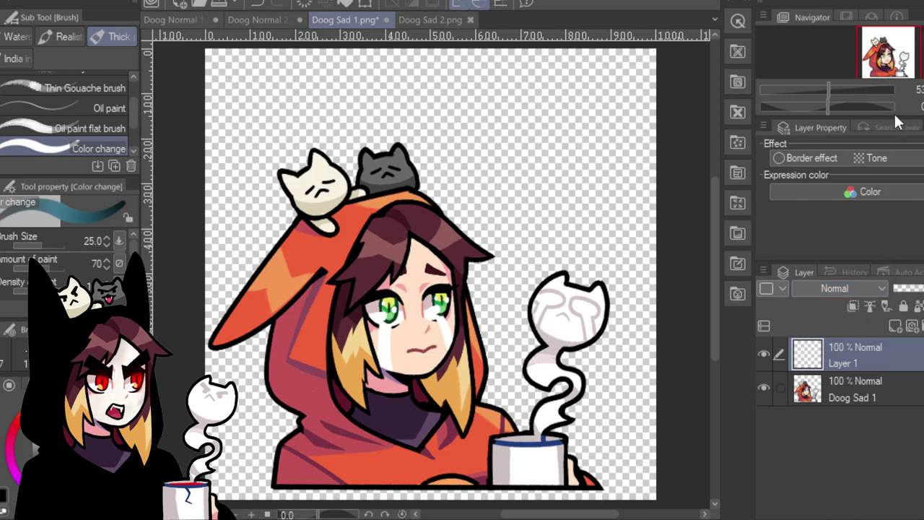
{"action": "key", "text": "End"}
{"action": "key", "text": "Up"}
{"action": "key", "text": "Up"}
{"action": "key", "text": "Up"}
{"action": "key", "text": "Up"}
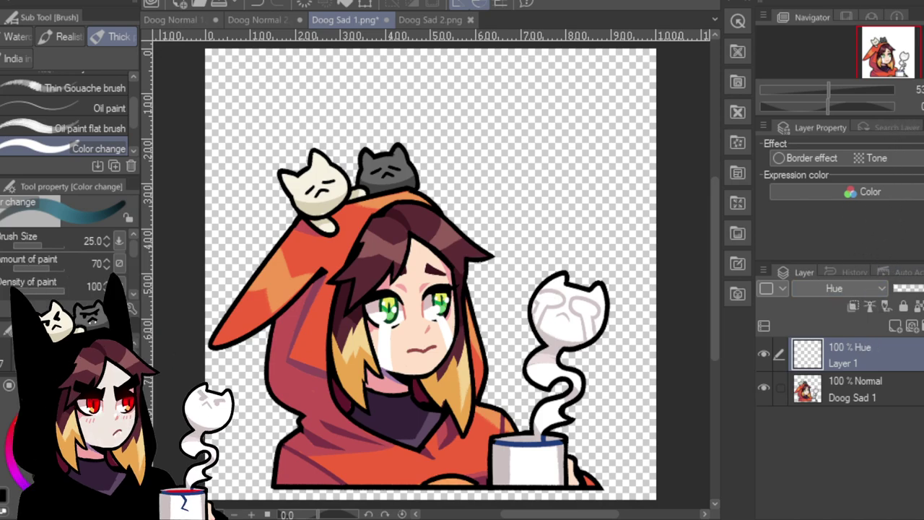
{"action": "left_click_drag", "start_coordinate": [917, 288], "coordinate": [911, 288]}
Paint the hood, its hanging ear and the chest and shoulder beside the mug teal on Doog Sad 1's Hue layer.
{"action": "mouse_move", "coordinate": [296, 254]}
{"action": "left_mouse_down"}
{"action": "mouse_move", "coordinate": [243, 304]}
{"action": "mouse_move", "coordinate": [249, 310]}
{"action": "mouse_move", "coordinate": [312, 266]}
{"action": "mouse_move", "coordinate": [283, 329]}
{"action": "mouse_move", "coordinate": [303, 341]}
{"action": "mouse_move", "coordinate": [317, 323]}
{"action": "mouse_move", "coordinate": [321, 351]}
{"action": "mouse_move", "coordinate": [332, 285]}
{"action": "mouse_move", "coordinate": [314, 293]}
{"action": "mouse_move", "coordinate": [338, 262]}
{"action": "mouse_move", "coordinate": [323, 263]}
{"action": "mouse_move", "coordinate": [322, 238]}
{"action": "mouse_move", "coordinate": [302, 242]}
{"action": "mouse_move", "coordinate": [300, 221]}
{"action": "mouse_move", "coordinate": [283, 245]}
{"action": "mouse_move", "coordinate": [319, 223]}
{"action": "mouse_move", "coordinate": [278, 295]}
{"action": "mouse_move", "coordinate": [243, 300]}
{"action": "mouse_move", "coordinate": [214, 342]}
{"action": "mouse_move", "coordinate": [244, 333]}
{"action": "mouse_move", "coordinate": [278, 308]}
{"action": "mouse_move", "coordinate": [232, 328]}
{"action": "mouse_move", "coordinate": [288, 287]}
{"action": "mouse_move", "coordinate": [278, 389]}
{"action": "mouse_move", "coordinate": [273, 369]}
{"action": "mouse_move", "coordinate": [278, 383]}
{"action": "mouse_move", "coordinate": [272, 375]}
{"action": "mouse_move", "coordinate": [285, 367]}
{"action": "mouse_move", "coordinate": [319, 415]}
{"action": "mouse_move", "coordinate": [288, 399]}
{"action": "mouse_move", "coordinate": [319, 413]}
{"action": "mouse_move", "coordinate": [304, 408]}
{"action": "mouse_move", "coordinate": [332, 443]}
{"action": "mouse_move", "coordinate": [340, 408]}
{"action": "left_mouse_up"}
{"action": "mouse_move", "coordinate": [350, 236]}
{"action": "left_mouse_down"}
{"action": "mouse_move", "coordinate": [335, 215]}
{"action": "mouse_move", "coordinate": [345, 211]}
{"action": "mouse_move", "coordinate": [348, 246]}
{"action": "mouse_move", "coordinate": [385, 199]}
{"action": "mouse_move", "coordinate": [420, 183]}
{"action": "mouse_move", "coordinate": [428, 195]}
{"action": "mouse_move", "coordinate": [413, 198]}
{"action": "mouse_move", "coordinate": [435, 202]}
{"action": "left_mouse_up"}
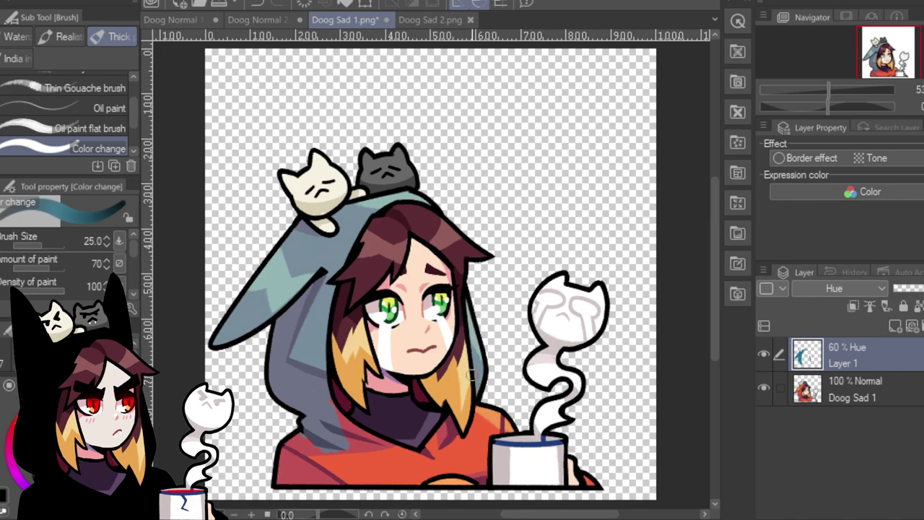
{"action": "mouse_move", "coordinate": [828, 89]}
{"action": "left_mouse_down"}
{"action": "mouse_move", "coordinate": [820, 89]}
{"action": "mouse_move", "coordinate": [851, 86]}
{"action": "mouse_move", "coordinate": [831, 89]}
{"action": "mouse_move", "coordinate": [839, 89]}
{"action": "left_mouse_up"}
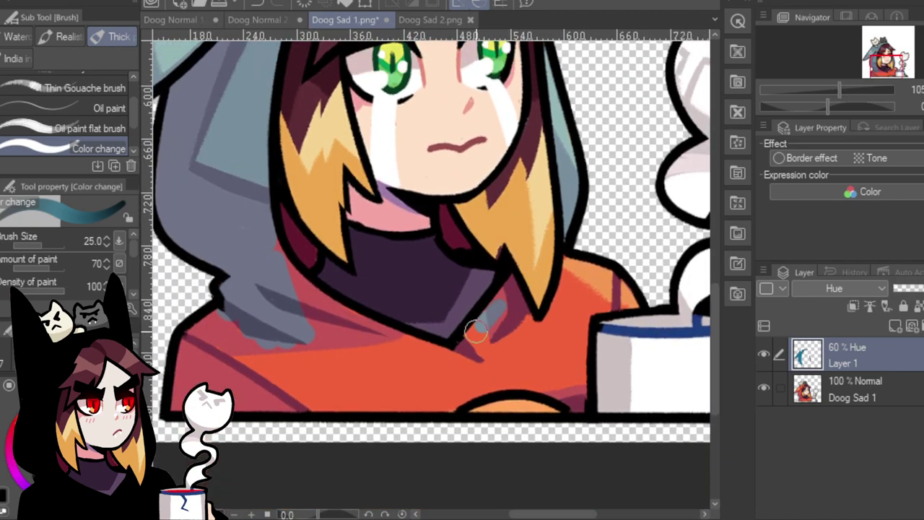
{"action": "mouse_move", "coordinate": [477, 331]}
{"action": "left_mouse_down"}
{"action": "mouse_move", "coordinate": [513, 321]}
{"action": "mouse_move", "coordinate": [513, 352]}
{"action": "left_mouse_up"}
{"action": "mouse_move", "coordinate": [543, 380]}
{"action": "left_mouse_down"}
{"action": "mouse_move", "coordinate": [577, 346]}
{"action": "mouse_move", "coordinate": [591, 294]}
{"action": "mouse_move", "coordinate": [585, 285]}
{"action": "mouse_move", "coordinate": [545, 331]}
{"action": "mouse_move", "coordinate": [569, 263]}
{"action": "mouse_move", "coordinate": [610, 294]}
{"action": "mouse_move", "coordinate": [588, 308]}
{"action": "left_mouse_up"}
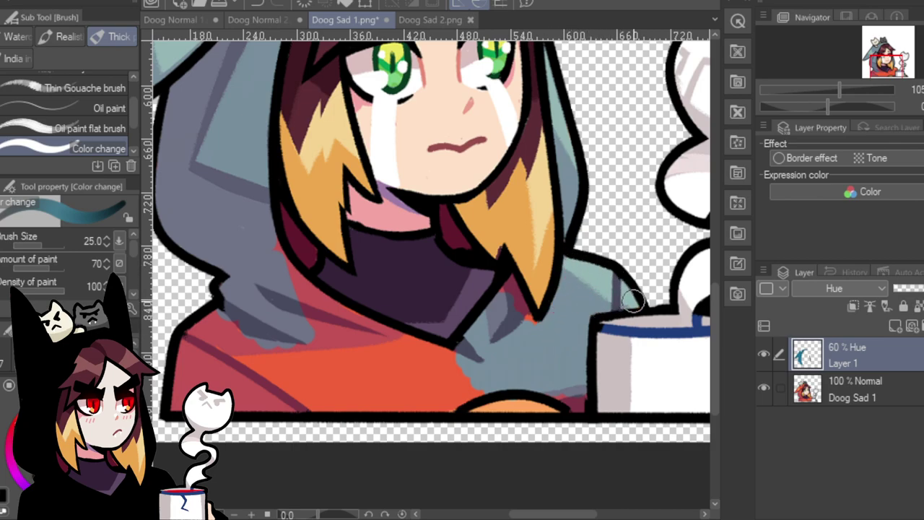
{"action": "left_click_drag", "start_coordinate": [509, 280], "coordinate": [522, 306]}
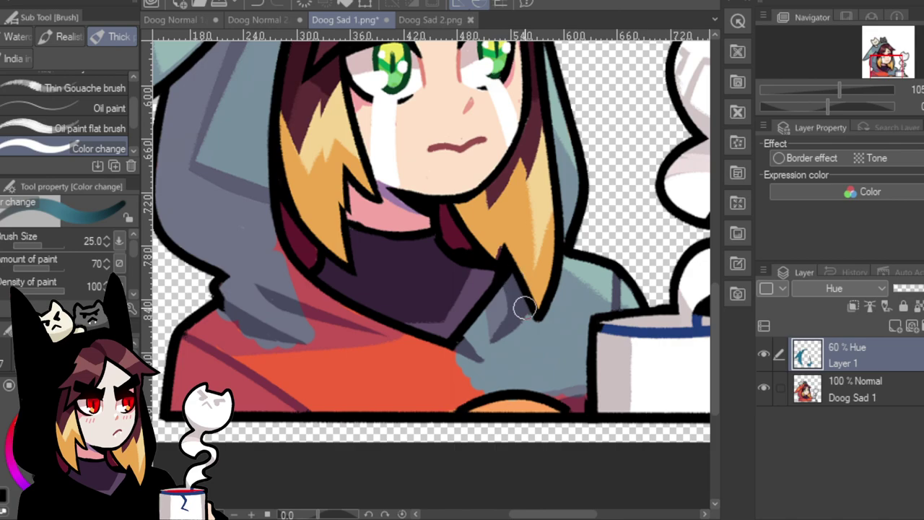
Fill Doog Sad 1's remaining shoulder, lower chest, belly patch and the small piece of sleeve behind the mug with teal.
{"action": "mouse_move", "coordinate": [268, 292]}
{"action": "left_mouse_down"}
{"action": "mouse_move", "coordinate": [341, 328]}
{"action": "mouse_move", "coordinate": [274, 240]}
{"action": "mouse_move", "coordinate": [386, 346]}
{"action": "mouse_move", "coordinate": [406, 352]}
{"action": "mouse_move", "coordinate": [362, 314]}
{"action": "mouse_move", "coordinate": [381, 331]}
{"action": "mouse_move", "coordinate": [461, 359]}
{"action": "mouse_move", "coordinate": [424, 358]}
{"action": "left_mouse_up"}
{"action": "mouse_move", "coordinate": [190, 334]}
{"action": "left_mouse_down"}
{"action": "mouse_move", "coordinate": [187, 361]}
{"action": "mouse_move", "coordinate": [242, 332]}
{"action": "mouse_move", "coordinate": [272, 336]}
{"action": "mouse_move", "coordinate": [345, 314]}
{"action": "mouse_move", "coordinate": [282, 362]}
{"action": "mouse_move", "coordinate": [290, 349]}
{"action": "mouse_move", "coordinate": [242, 362]}
{"action": "mouse_move", "coordinate": [242, 378]}
{"action": "mouse_move", "coordinate": [296, 404]}
{"action": "mouse_move", "coordinate": [433, 402]}
{"action": "mouse_move", "coordinate": [414, 389]}
{"action": "mouse_move", "coordinate": [421, 379]}
{"action": "mouse_move", "coordinate": [402, 358]}
{"action": "mouse_move", "coordinate": [535, 398]}
{"action": "mouse_move", "coordinate": [515, 407]}
{"action": "mouse_move", "coordinate": [564, 411]}
{"action": "mouse_move", "coordinate": [580, 398]}
{"action": "mouse_move", "coordinate": [218, 361]}
{"action": "mouse_move", "coordinate": [179, 372]}
{"action": "mouse_move", "coordinate": [175, 401]}
{"action": "mouse_move", "coordinate": [280, 408]}
{"action": "mouse_move", "coordinate": [228, 373]}
{"action": "left_mouse_up"}
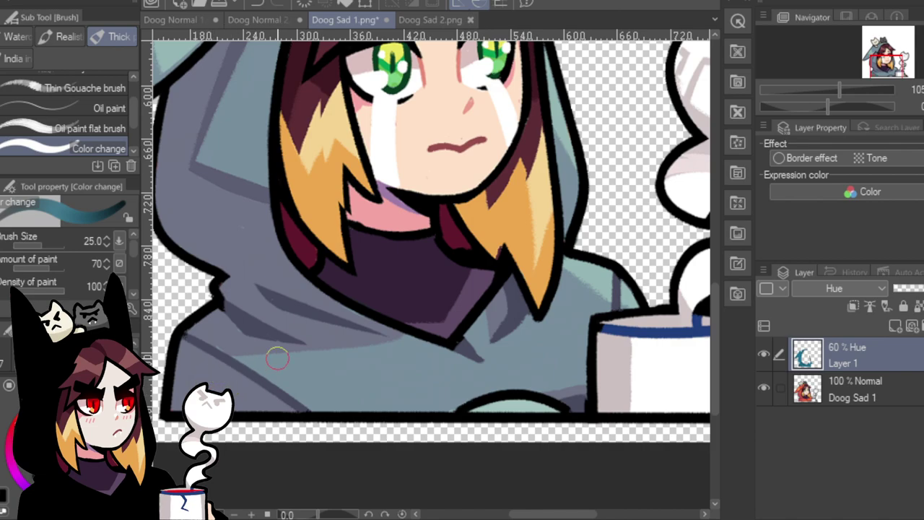
{"action": "left_click_drag", "start_coordinate": [890, 64], "coordinate": [899, 70]}
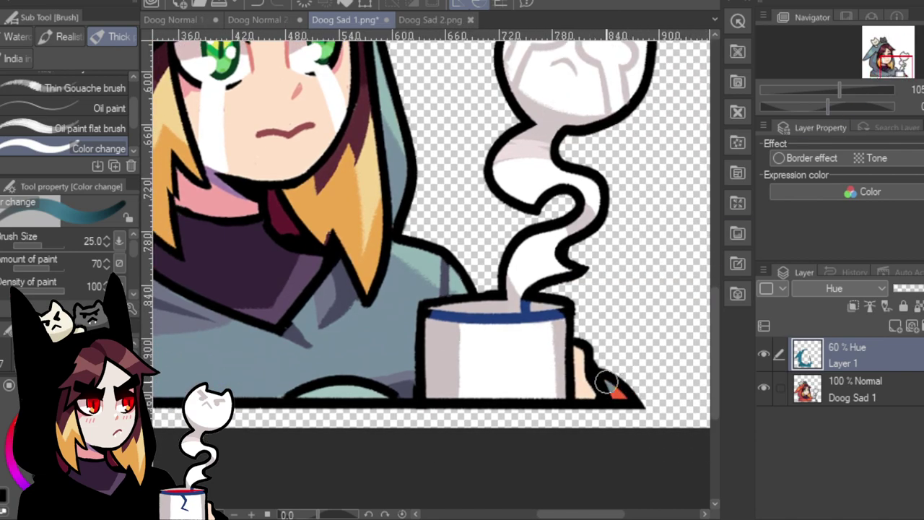
{"action": "mouse_move", "coordinate": [839, 89]}
{"action": "left_mouse_down"}
{"action": "mouse_move", "coordinate": [814, 92]}
{"action": "mouse_move", "coordinate": [826, 91]}
{"action": "left_mouse_up"}
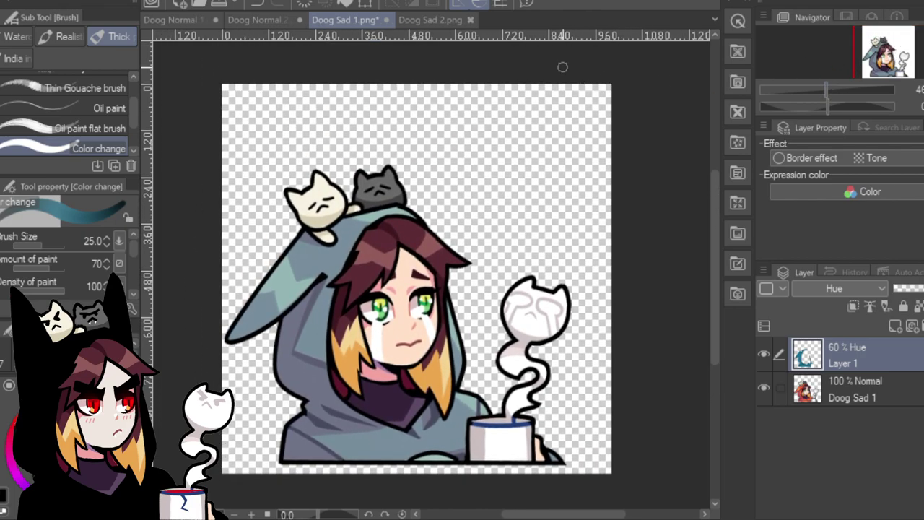
Add a Hue layer at 60% opacity to Doog Sad 2 and paint its hood, hanging ear and collar surroundings teal.
{"action": "left_click", "coordinate": [454, 24]}
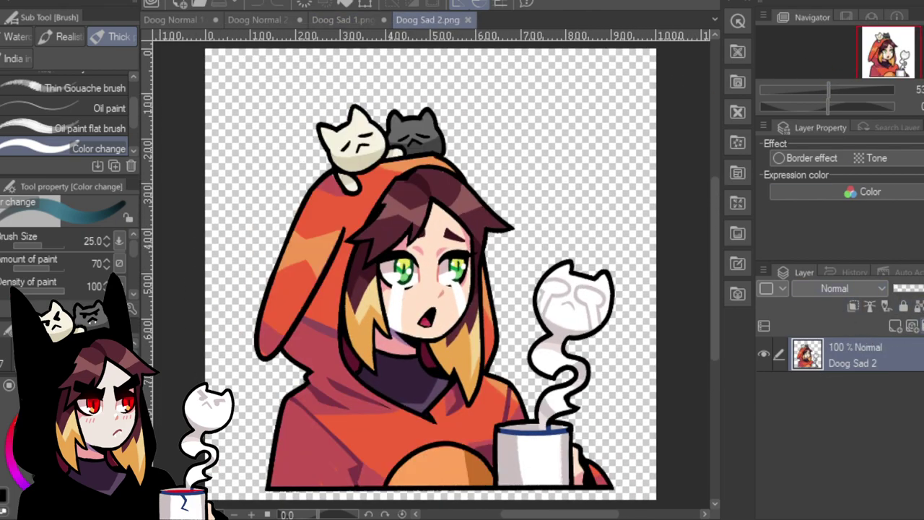
{"action": "left_click", "coordinate": [895, 325]}
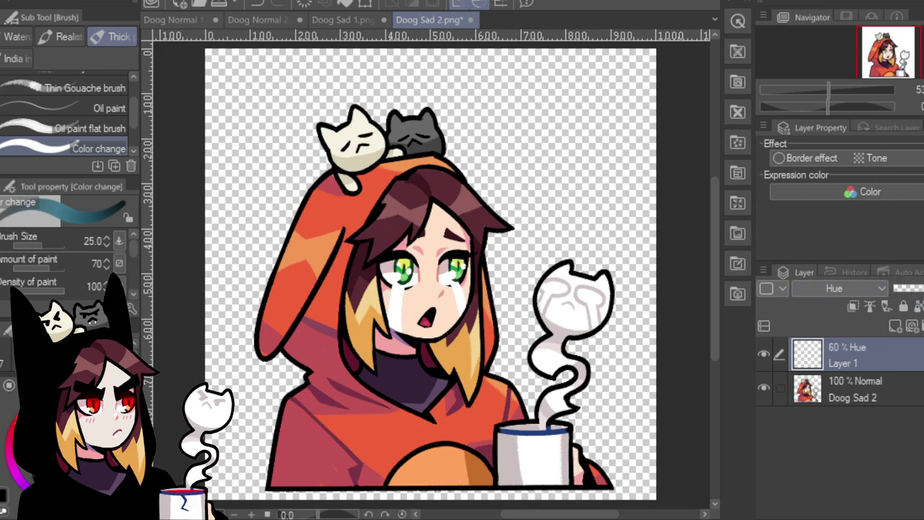
{"action": "mouse_move", "coordinate": [363, 268]}
{"action": "left_mouse_down"}
{"action": "mouse_move", "coordinate": [313, 225]}
{"action": "mouse_move", "coordinate": [297, 233]}
{"action": "mouse_move", "coordinate": [322, 248]}
{"action": "mouse_move", "coordinate": [304, 333]}
{"action": "mouse_move", "coordinate": [329, 362]}
{"action": "mouse_move", "coordinate": [350, 247]}
{"action": "mouse_move", "coordinate": [329, 281]}
{"action": "mouse_move", "coordinate": [328, 229]}
{"action": "mouse_move", "coordinate": [338, 213]}
{"action": "mouse_move", "coordinate": [297, 229]}
{"action": "left_mouse_up"}
{"action": "mouse_move", "coordinate": [321, 190]}
{"action": "left_mouse_down"}
{"action": "mouse_move", "coordinate": [347, 207]}
{"action": "mouse_move", "coordinate": [345, 195]}
{"action": "mouse_move", "coordinate": [369, 188]}
{"action": "mouse_move", "coordinate": [345, 233]}
{"action": "mouse_move", "coordinate": [365, 207]}
{"action": "left_mouse_up"}
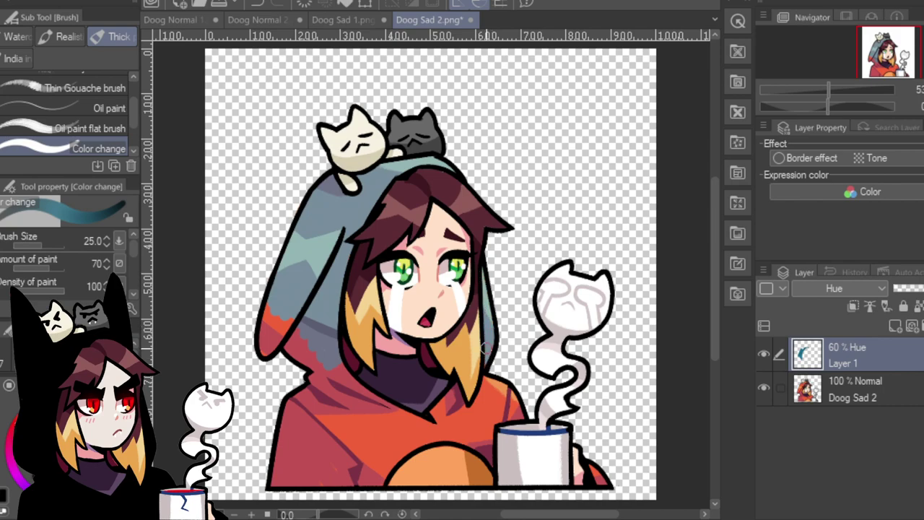
{"action": "mouse_move", "coordinate": [280, 317]}
{"action": "left_mouse_down"}
{"action": "mouse_move", "coordinate": [264, 354]}
{"action": "mouse_move", "coordinate": [293, 318]}
{"action": "mouse_move", "coordinate": [292, 348]}
{"action": "mouse_move", "coordinate": [304, 334]}
{"action": "mouse_move", "coordinate": [328, 378]}
{"action": "left_mouse_up"}
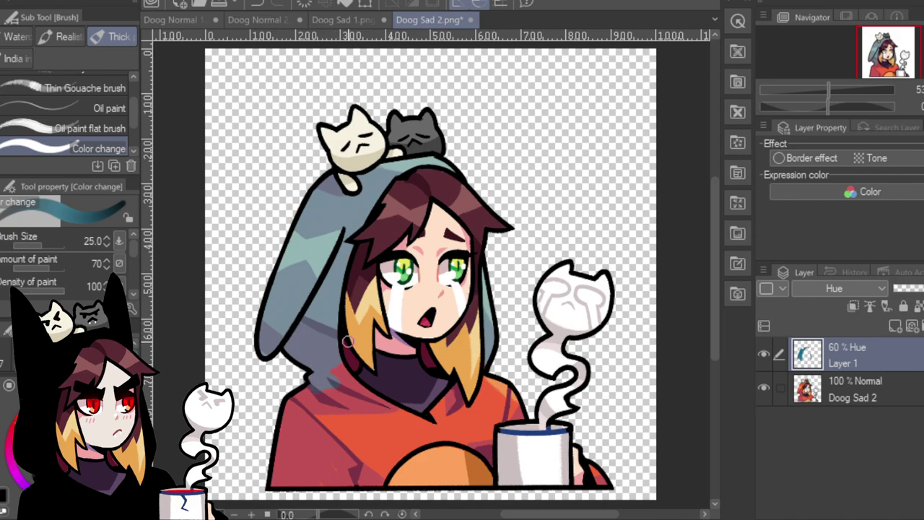
{"action": "left_click_drag", "start_coordinate": [325, 371], "coordinate": [401, 421]}
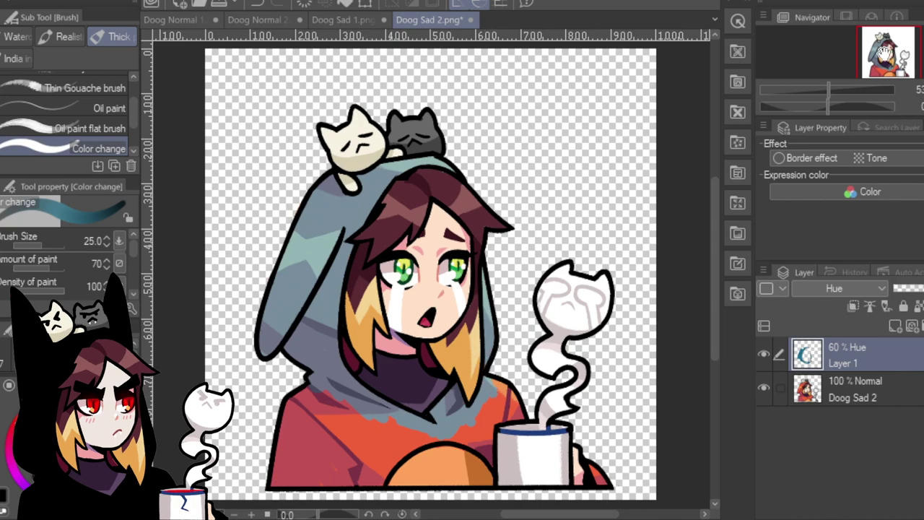
Paint Doog Sad 2's large sleeve, the chest below the collar and the round belly patch teal.
{"action": "left_click", "coordinate": [845, 89]}
{"action": "left_click", "coordinate": [867, 81]}
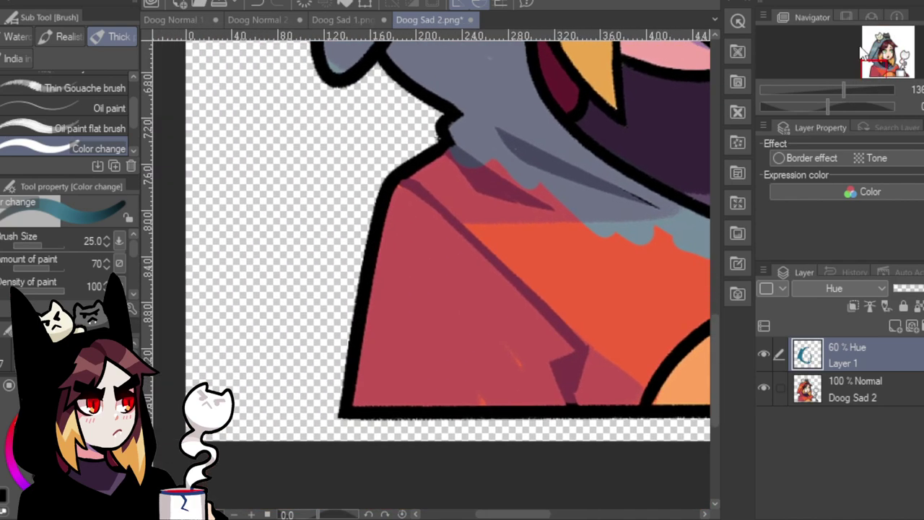
{"action": "mouse_move", "coordinate": [419, 179]}
{"action": "left_mouse_down"}
{"action": "mouse_move", "coordinate": [404, 209]}
{"action": "mouse_move", "coordinate": [430, 227]}
{"action": "mouse_move", "coordinate": [553, 231]}
{"action": "mouse_move", "coordinate": [600, 277]}
{"action": "mouse_move", "coordinate": [561, 346]}
{"action": "mouse_move", "coordinate": [554, 374]}
{"action": "mouse_move", "coordinate": [564, 391]}
{"action": "mouse_move", "coordinate": [601, 354]}
{"action": "mouse_move", "coordinate": [632, 262]}
{"action": "mouse_move", "coordinate": [632, 223]}
{"action": "mouse_move", "coordinate": [523, 226]}
{"action": "mouse_move", "coordinate": [535, 184]}
{"action": "mouse_move", "coordinate": [496, 164]}
{"action": "mouse_move", "coordinate": [527, 152]}
{"action": "left_mouse_up"}
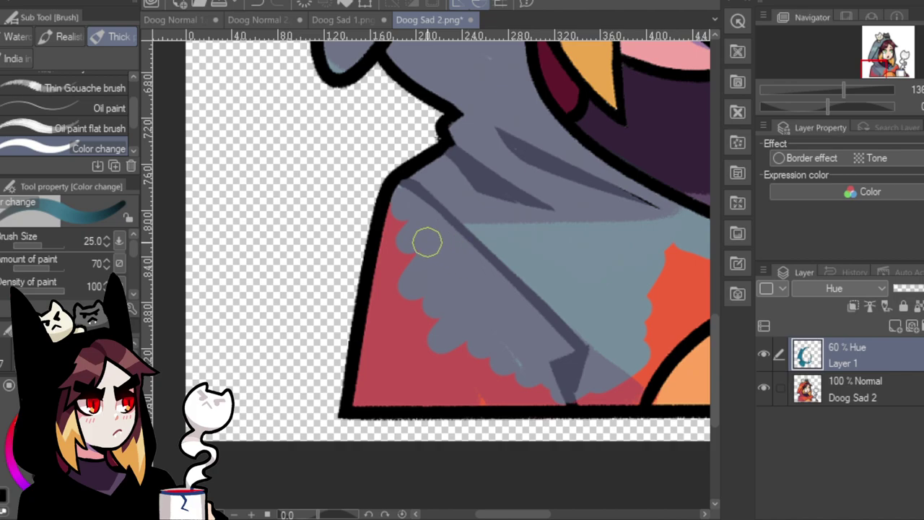
{"action": "mouse_move", "coordinate": [427, 242]}
{"action": "left_mouse_down"}
{"action": "mouse_move", "coordinate": [377, 276]}
{"action": "mouse_move", "coordinate": [400, 255]}
{"action": "mouse_move", "coordinate": [385, 377]}
{"action": "mouse_move", "coordinate": [462, 322]}
{"action": "mouse_move", "coordinate": [469, 364]}
{"action": "mouse_move", "coordinate": [490, 385]}
{"action": "mouse_move", "coordinate": [495, 354]}
{"action": "mouse_move", "coordinate": [392, 372]}
{"action": "mouse_move", "coordinate": [370, 351]}
{"action": "mouse_move", "coordinate": [359, 398]}
{"action": "mouse_move", "coordinate": [552, 394]}
{"action": "mouse_move", "coordinate": [501, 384]}
{"action": "mouse_move", "coordinate": [535, 374]}
{"action": "mouse_move", "coordinate": [625, 394]}
{"action": "mouse_move", "coordinate": [683, 337]}
{"action": "mouse_move", "coordinate": [678, 275]}
{"action": "mouse_move", "coordinate": [649, 268]}
{"action": "left_mouse_up"}
{"action": "left_click_drag", "start_coordinate": [520, 514], "coordinate": [556, 514]}
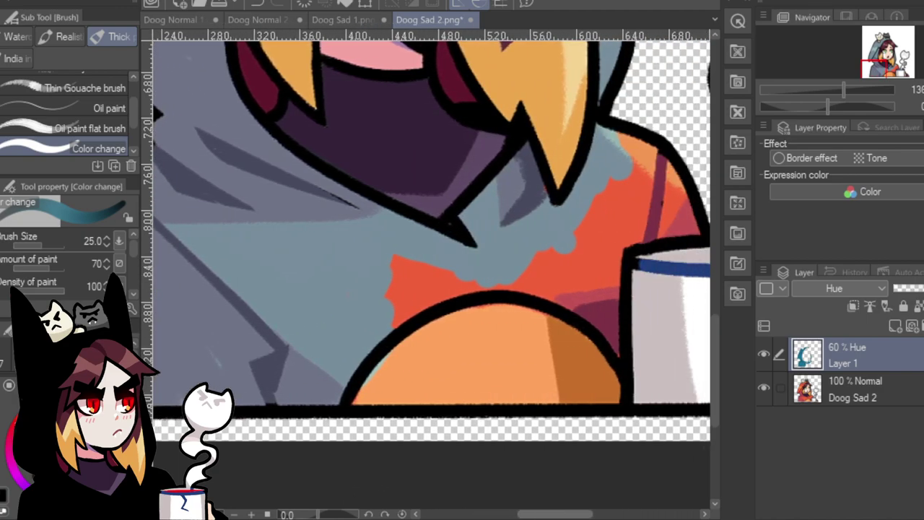
{"action": "mouse_move", "coordinate": [393, 260]}
{"action": "left_mouse_down"}
{"action": "mouse_move", "coordinate": [398, 241]}
{"action": "mouse_move", "coordinate": [388, 289]}
{"action": "mouse_move", "coordinate": [398, 320]}
{"action": "mouse_move", "coordinate": [425, 347]}
{"action": "mouse_move", "coordinate": [413, 368]}
{"action": "mouse_move", "coordinate": [355, 388]}
{"action": "mouse_move", "coordinate": [541, 397]}
{"action": "mouse_move", "coordinate": [506, 381]}
{"action": "mouse_move", "coordinate": [548, 350]}
{"action": "mouse_move", "coordinate": [600, 285]}
{"action": "mouse_move", "coordinate": [522, 310]}
{"action": "mouse_move", "coordinate": [584, 230]}
{"action": "mouse_move", "coordinate": [606, 260]}
{"action": "mouse_move", "coordinate": [613, 377]}
{"action": "mouse_move", "coordinate": [610, 329]}
{"action": "left_mouse_up"}
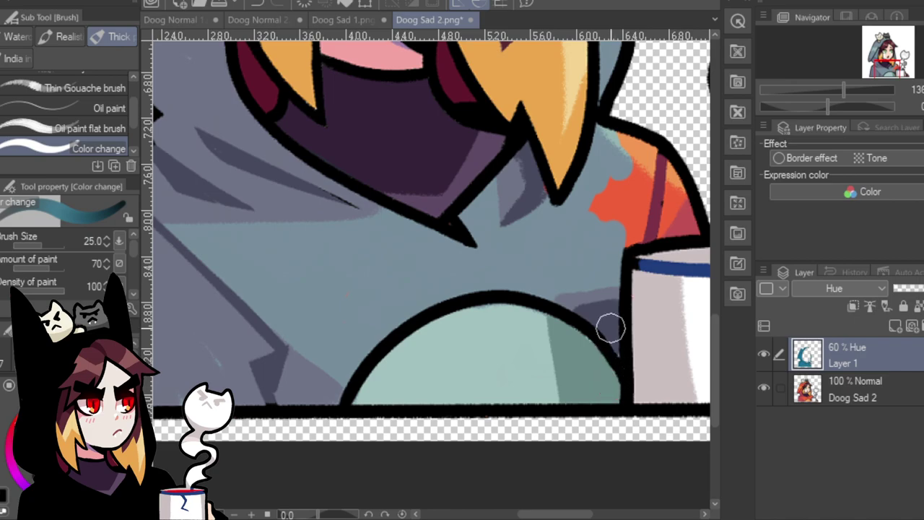
Cover the remaining orange on the shoulder above the mug and the sleeve piece behind the hand with teal.
{"action": "scroll", "coordinate": [433, 231], "scroll_direction": "right", "scroll_amount": 3}
{"action": "mouse_move", "coordinate": [509, 164]}
{"action": "left_mouse_down"}
{"action": "mouse_move", "coordinate": [501, 188]}
{"action": "mouse_move", "coordinate": [532, 226]}
{"action": "mouse_move", "coordinate": [578, 225]}
{"action": "mouse_move", "coordinate": [554, 169]}
{"action": "mouse_move", "coordinate": [570, 203]}
{"action": "mouse_move", "coordinate": [520, 143]}
{"action": "mouse_move", "coordinate": [538, 144]}
{"action": "left_mouse_up"}
{"action": "scroll", "coordinate": [433, 231], "scroll_direction": "right", "scroll_amount": 4}
{"action": "scroll", "coordinate": [434, 231], "scroll_direction": "down", "scroll_amount": 2}
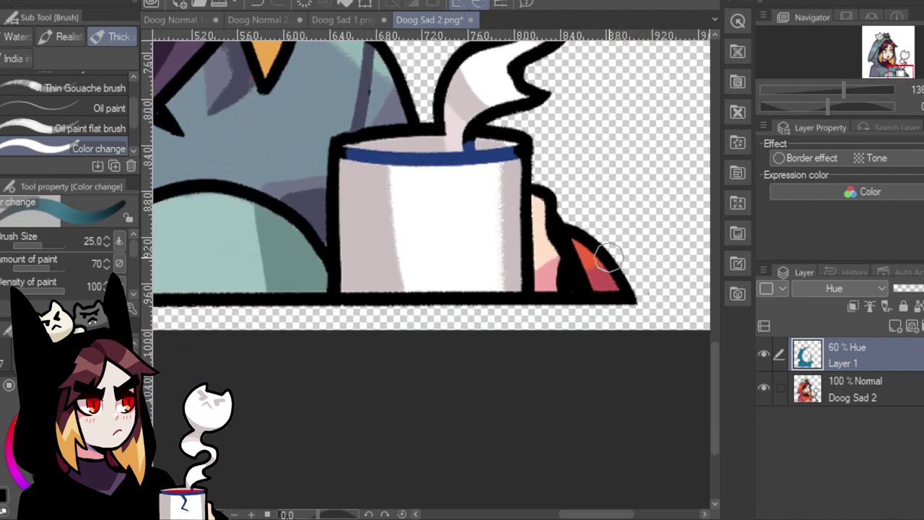
{"action": "mouse_move", "coordinate": [609, 257]}
{"action": "left_mouse_down"}
{"action": "mouse_move", "coordinate": [584, 258]}
{"action": "mouse_move", "coordinate": [612, 273]}
{"action": "left_mouse_up"}
{"action": "mouse_move", "coordinate": [843, 90]}
{"action": "left_mouse_down"}
{"action": "mouse_move", "coordinate": [815, 89]}
{"action": "mouse_move", "coordinate": [832, 88]}
{"action": "left_mouse_up"}
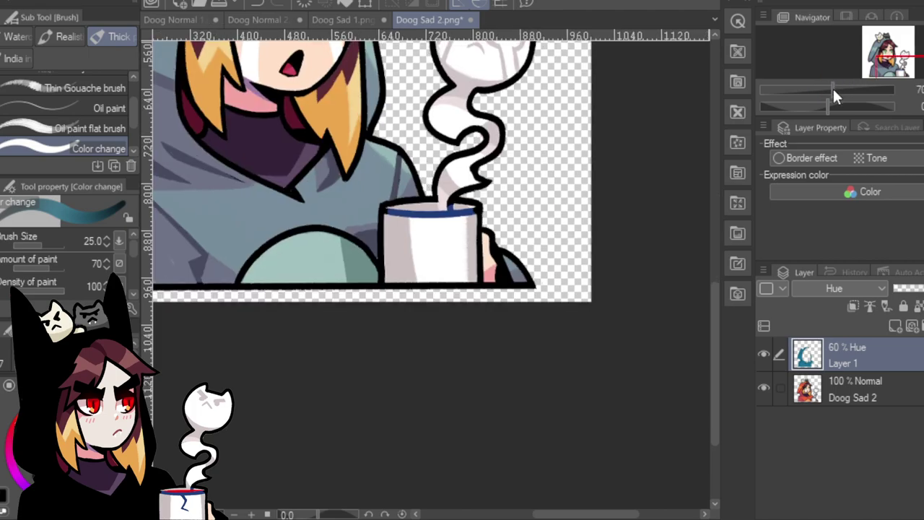
{"action": "left_click_drag", "start_coordinate": [894, 67], "coordinate": [888, 55]}
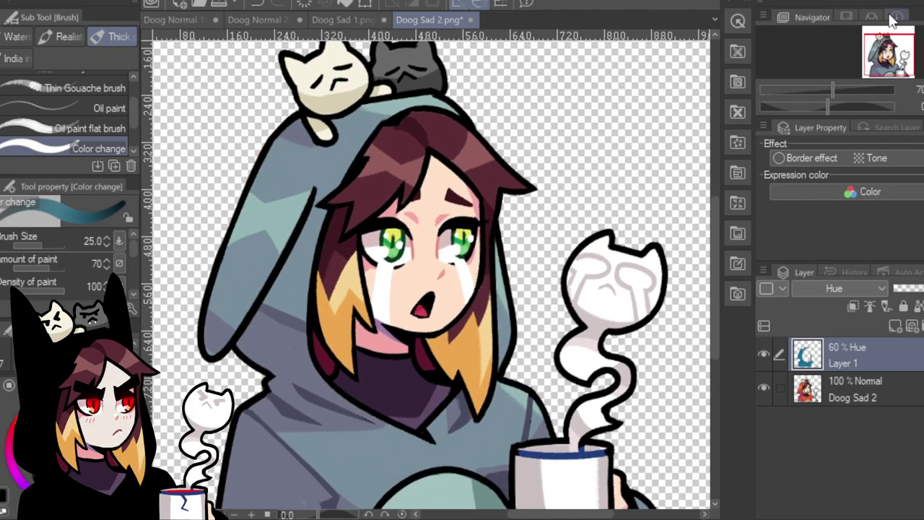
Copy the glasses layer from Doog Normal 2 into Doog Sad 1 and fit the glasses on the nose just below the eyes.
{"action": "left_click", "coordinate": [186, 16]}
{"action": "left_click", "coordinate": [265, 18]}
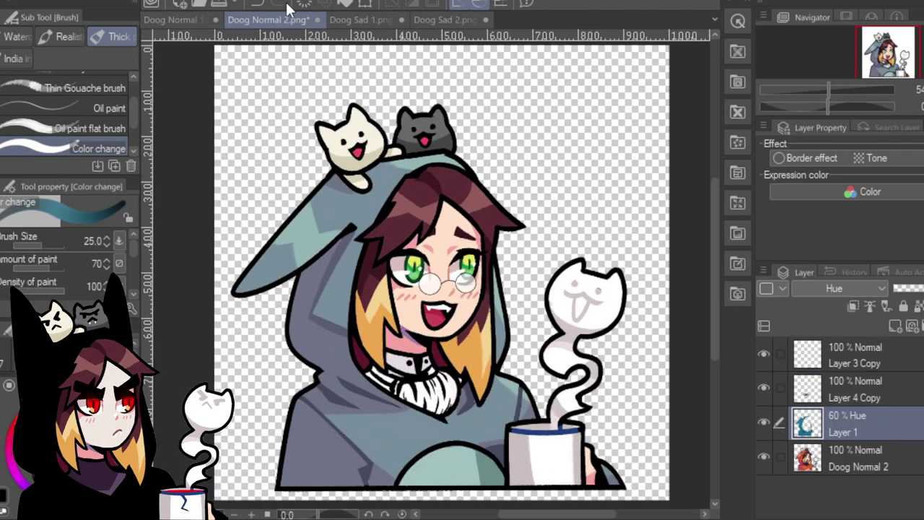
{"action": "left_click", "coordinate": [899, 361]}
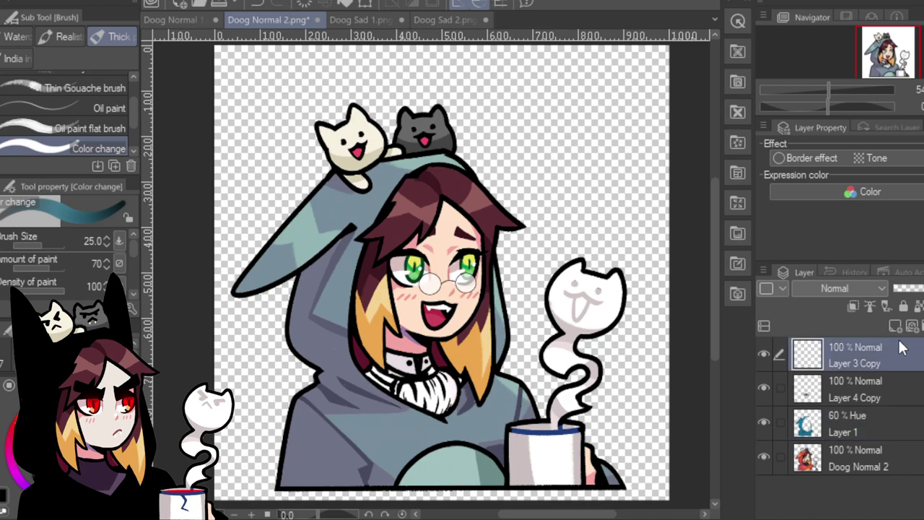
{"action": "left_click", "coordinate": [378, 18]}
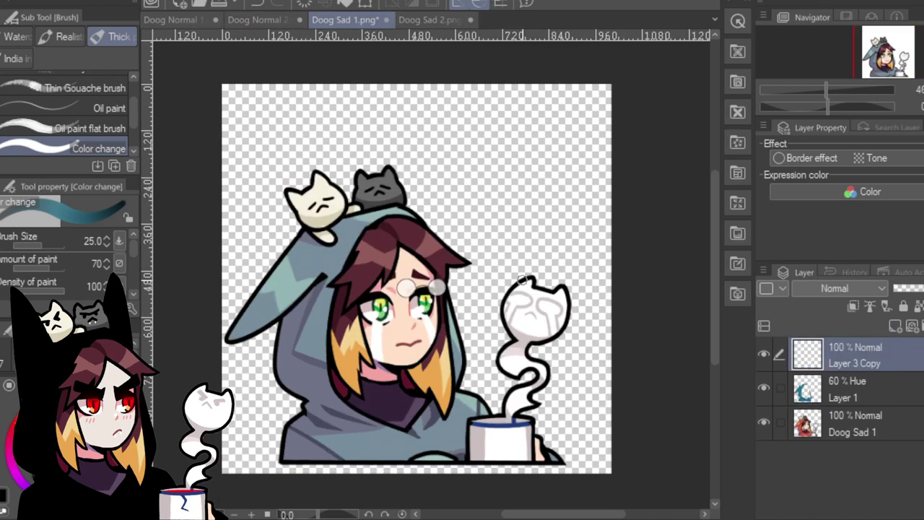
{"action": "key", "text": "o"}
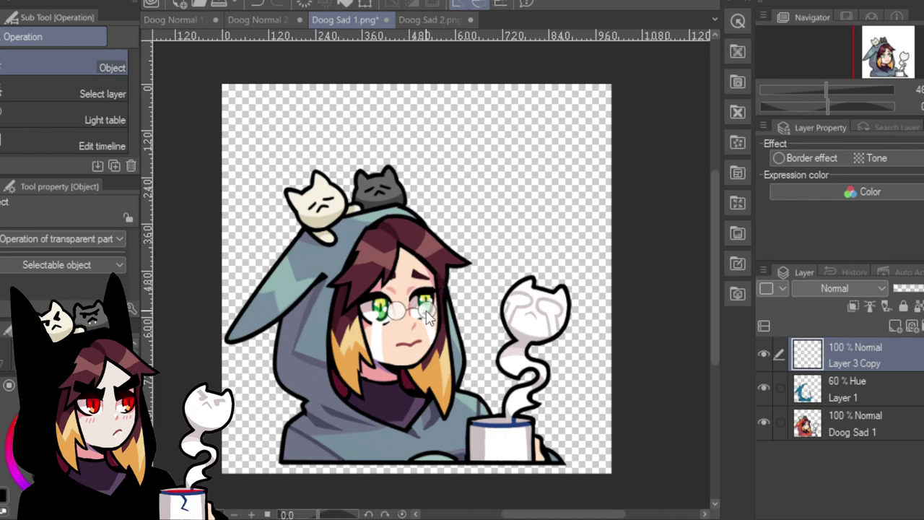
{"action": "key", "text": "ctrl+t"}
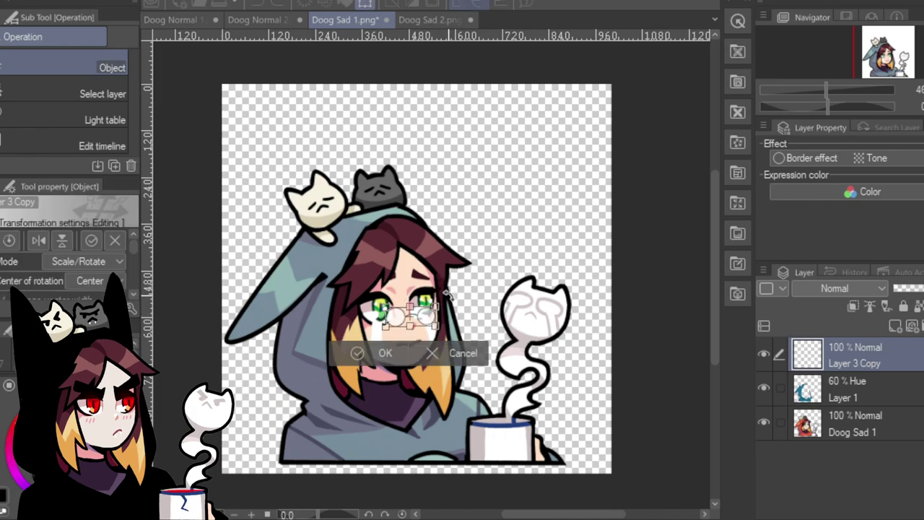
{"action": "left_click_drag", "start_coordinate": [435, 322], "coordinate": [433, 327]}
{"action": "left_click", "coordinate": [383, 359]}
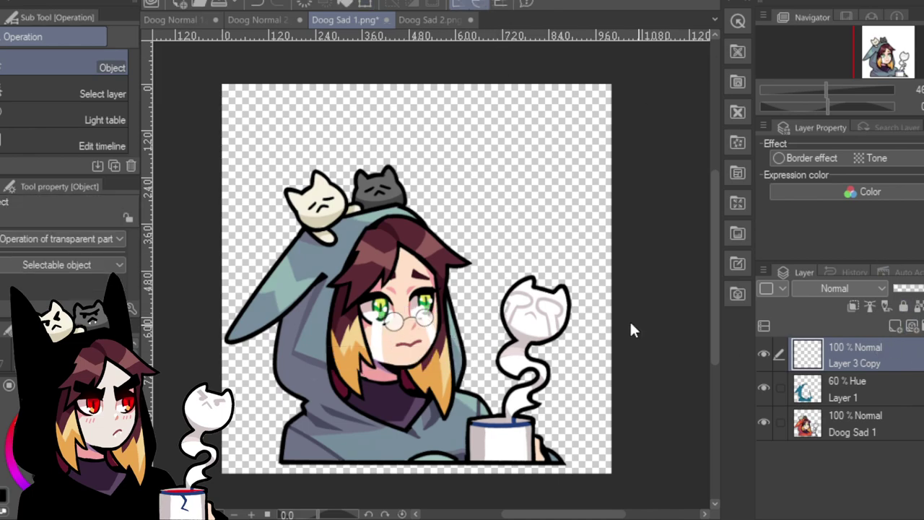
Paste the glasses layer into Doog Sad 2, place it on the nose below the eyes and compare it with Doog Sad 1.
{"action": "left_click", "coordinate": [426, 20]}
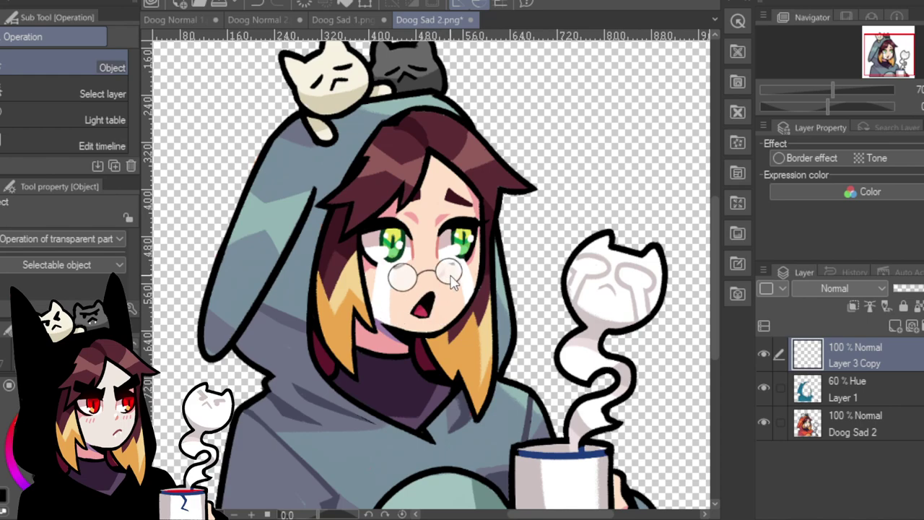
{"action": "left_click_drag", "start_coordinate": [453, 282], "coordinate": [463, 265]}
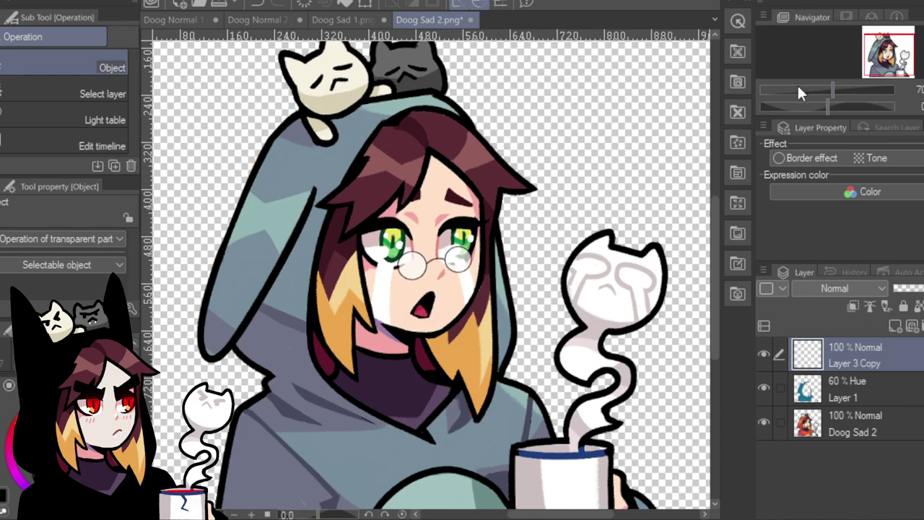
{"action": "left_click_drag", "start_coordinate": [799, 88], "coordinate": [829, 72]}
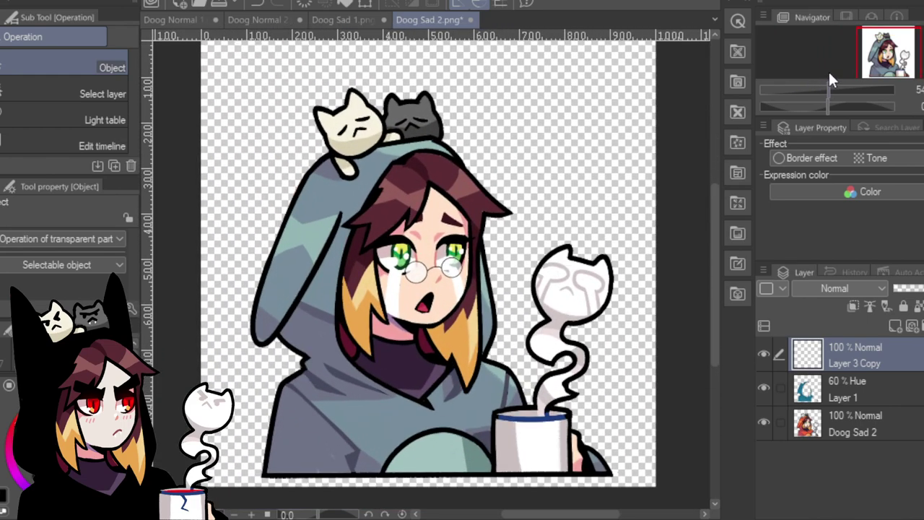
{"action": "left_click", "coordinate": [377, 19]}
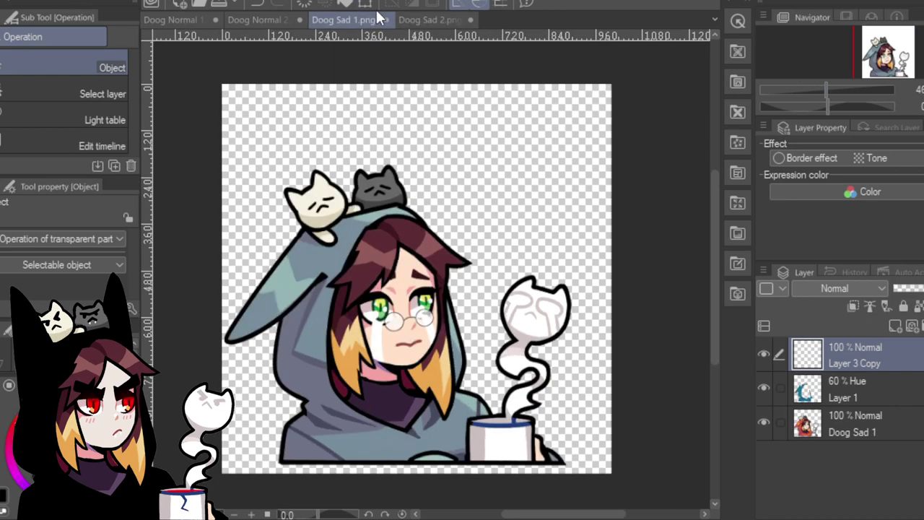
{"action": "left_click", "coordinate": [440, 15]}
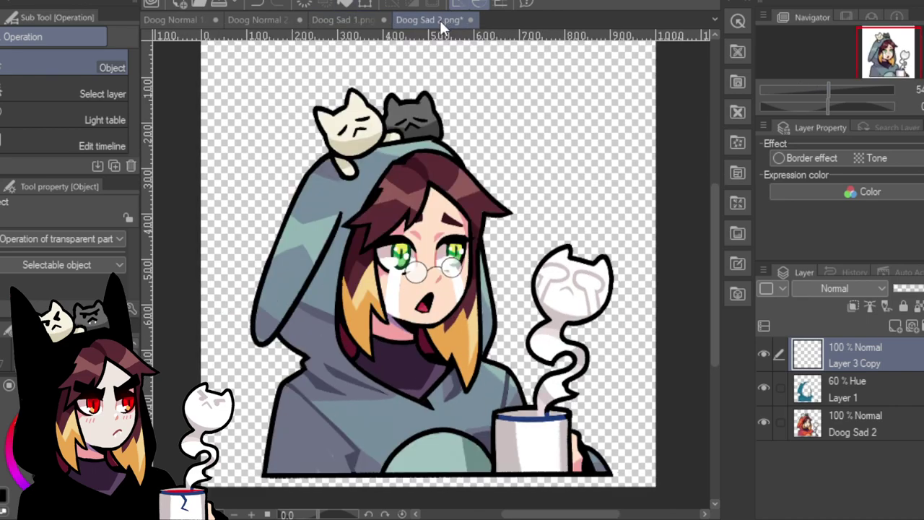
{"action": "left_click", "coordinate": [466, 6]}
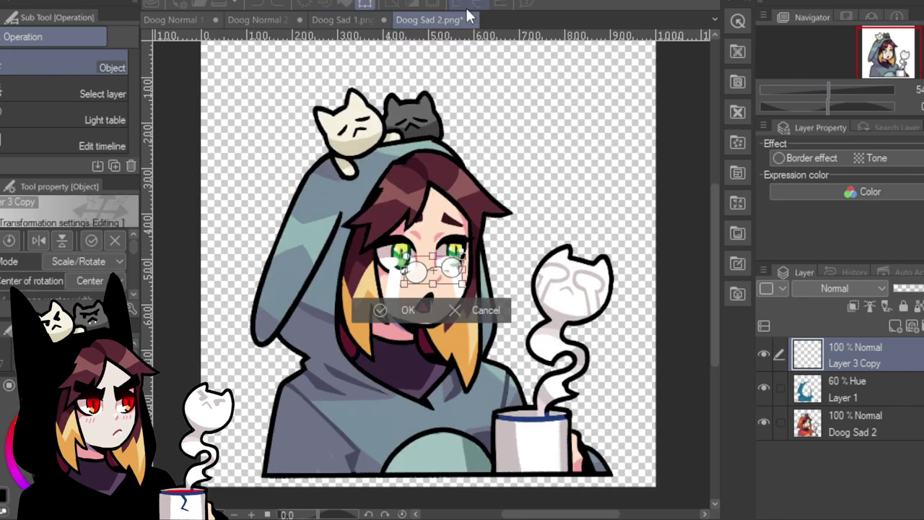
{"action": "left_click", "coordinate": [406, 312]}
{"action": "left_click", "coordinate": [366, 18]}
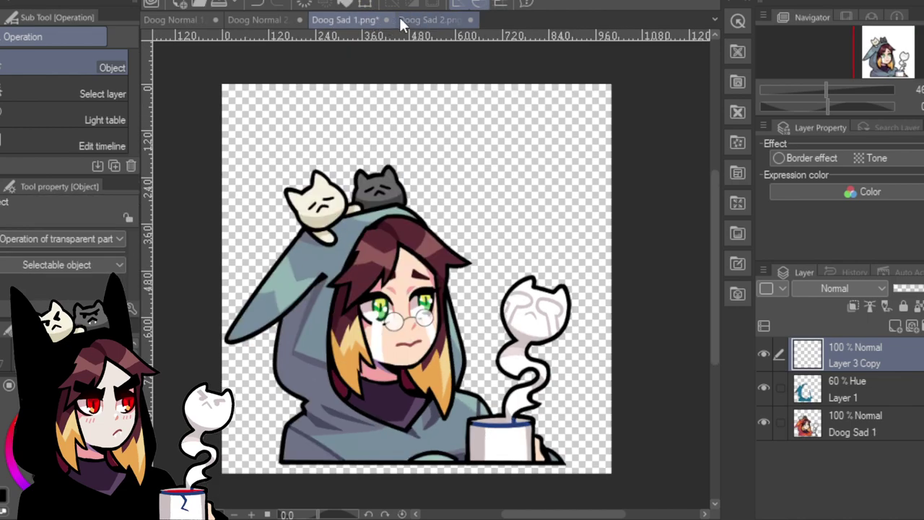
{"action": "left_click", "coordinate": [431, 19]}
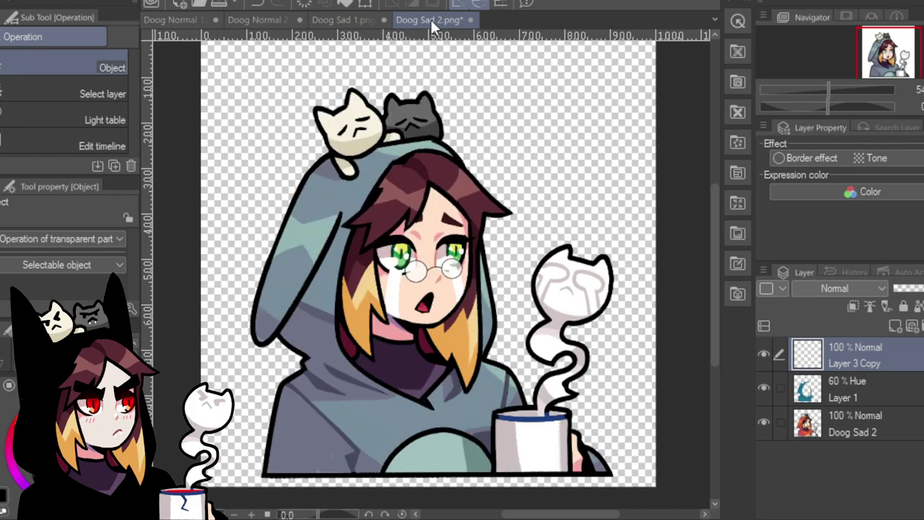
{"action": "left_click", "coordinate": [351, 17]}
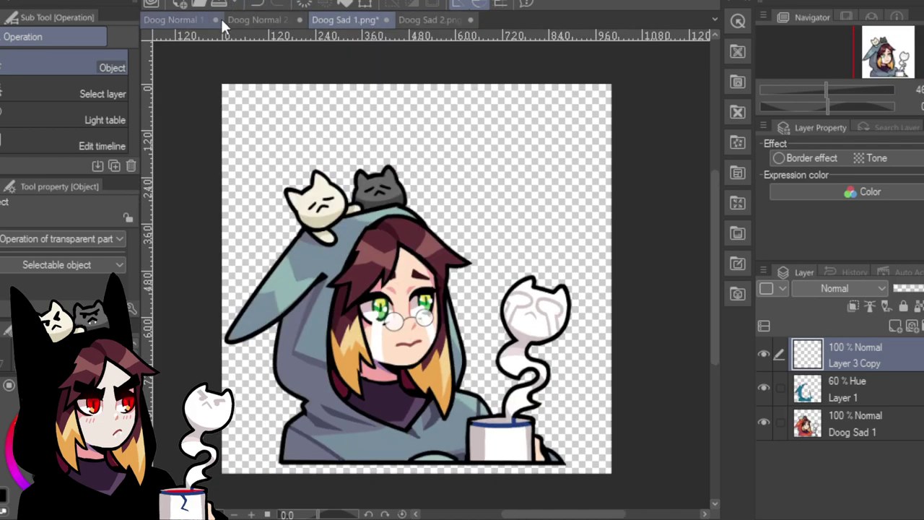
Copy the ruffled collar layer, Layer 4, from Doog Normal 1 and paste it into Doog Sad 1 at the neck.
{"action": "left_click", "coordinate": [201, 21]}
{"action": "left_click", "coordinate": [884, 386]}
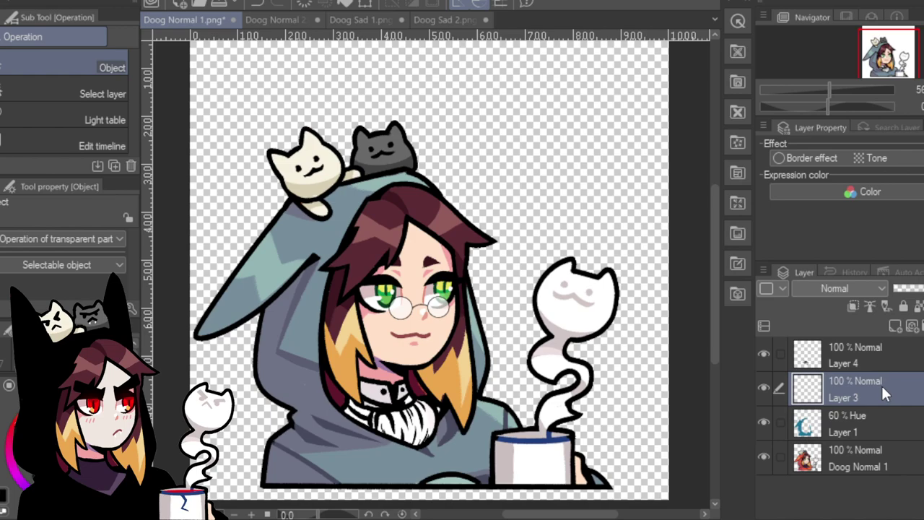
{"action": "left_click", "coordinate": [372, 19]}
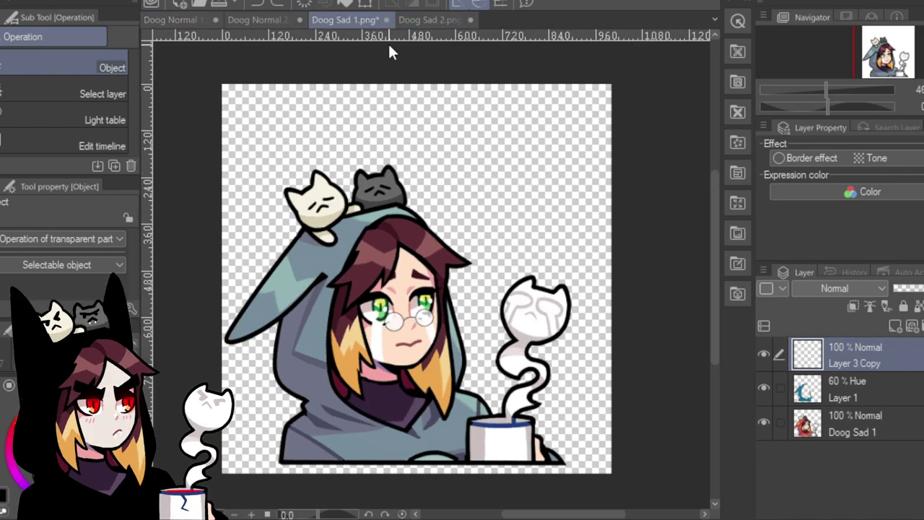
{"action": "left_click", "coordinate": [191, 21]}
{"action": "left_click", "coordinate": [879, 365]}
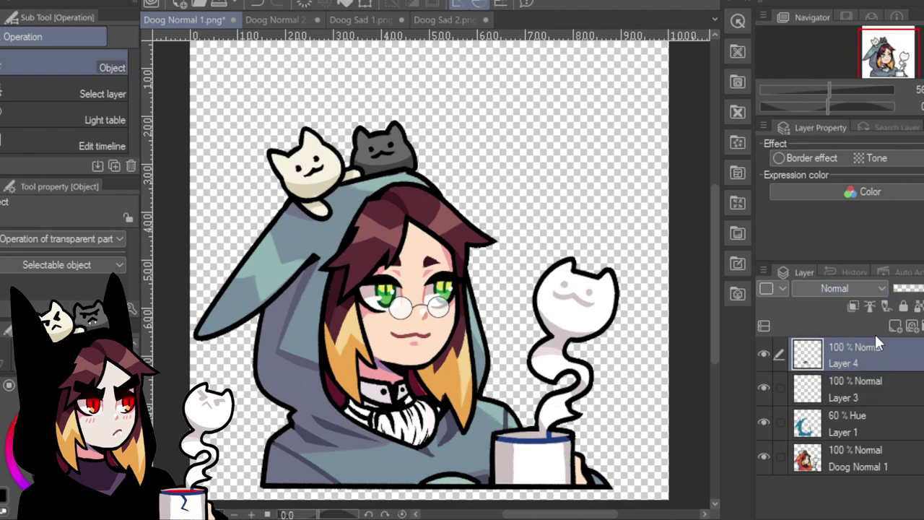
{"action": "left_click", "coordinate": [292, 20]}
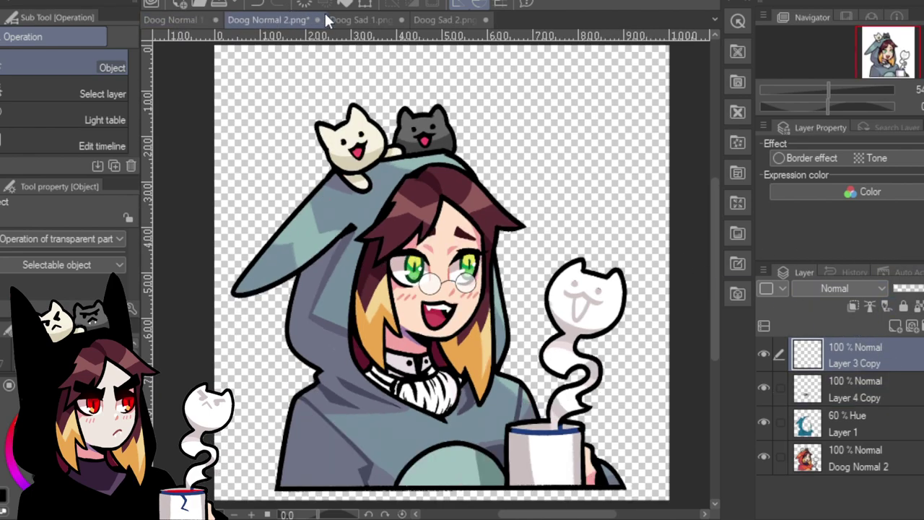
{"action": "left_click", "coordinate": [373, 21]}
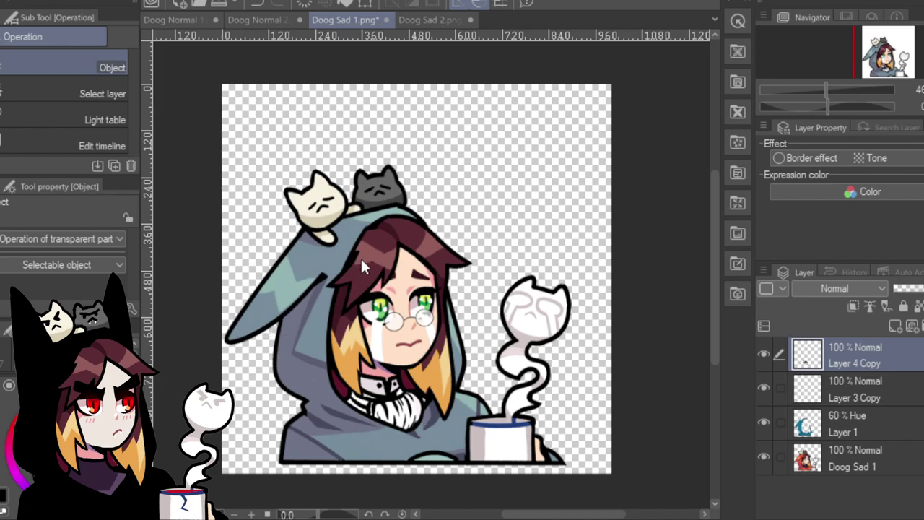
Warp the collar in Doog Sad 1 with a mesh transformation so its lower edge and side follow the hoodie's neckline.
{"action": "key", "text": "ctrl+t"}
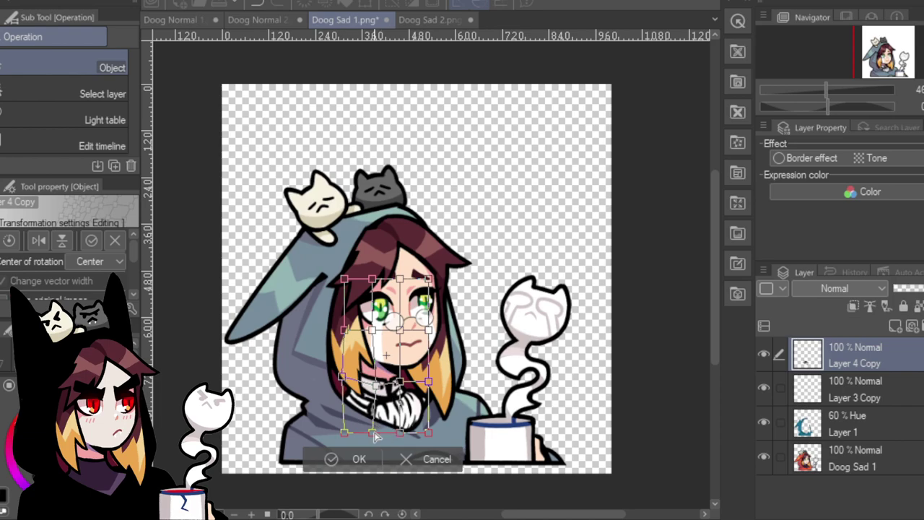
{"action": "left_click_drag", "start_coordinate": [372, 433], "coordinate": [336, 429]}
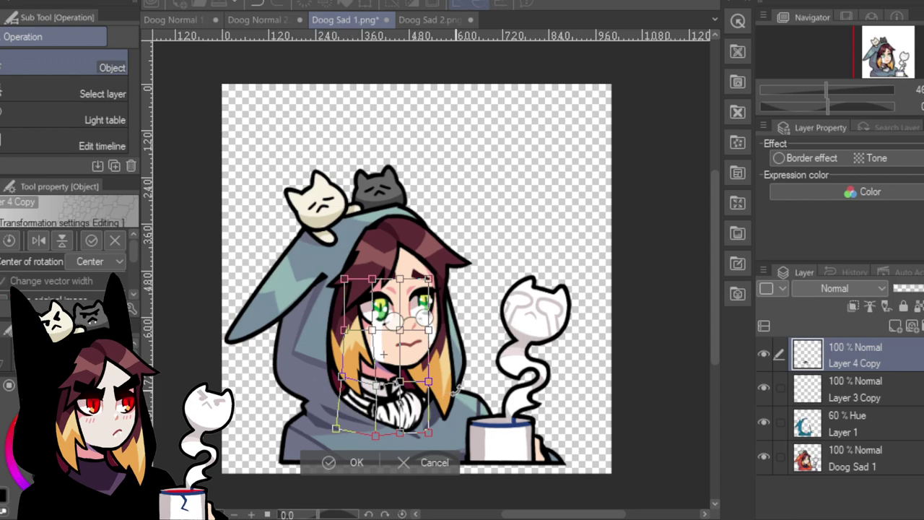
{"action": "left_click_drag", "start_coordinate": [433, 386], "coordinate": [407, 380]}
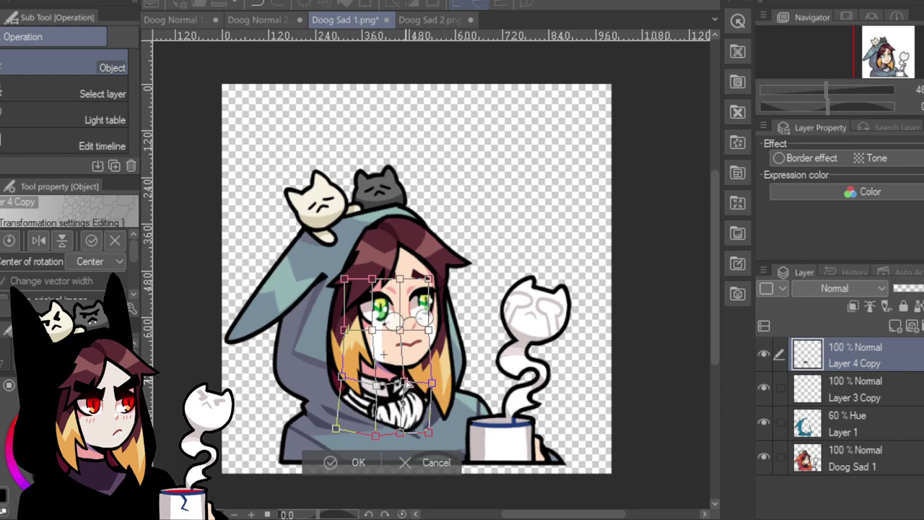
{"action": "left_click", "coordinate": [361, 463]}
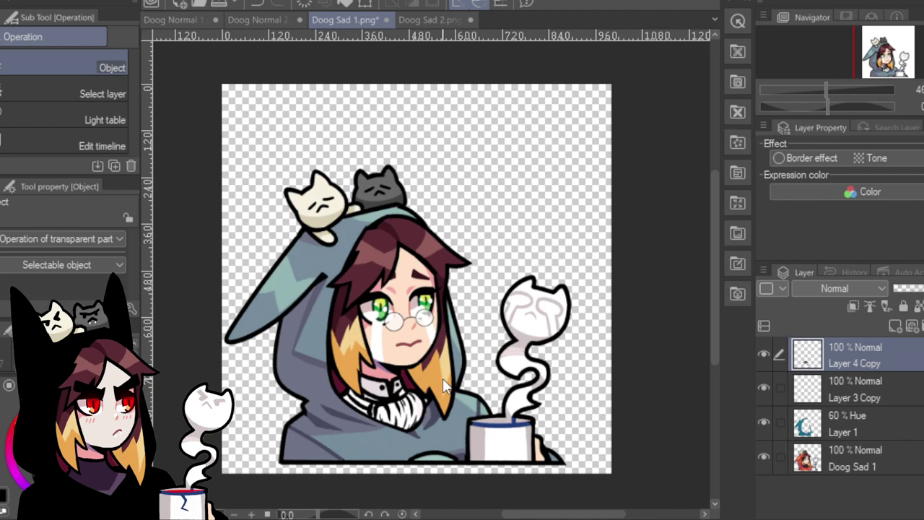
Paste the collar layer into Doog Sad 2 and position it on the neck under the chin.
{"action": "left_click", "coordinate": [433, 20]}
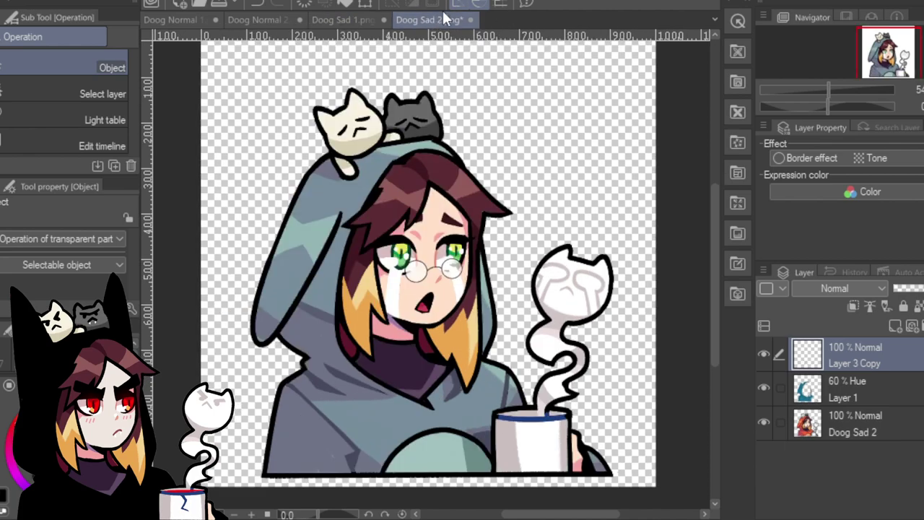
{"action": "key", "text": "ctrl+v"}
{"action": "left_click_drag", "start_coordinate": [412, 413], "coordinate": [433, 369]}
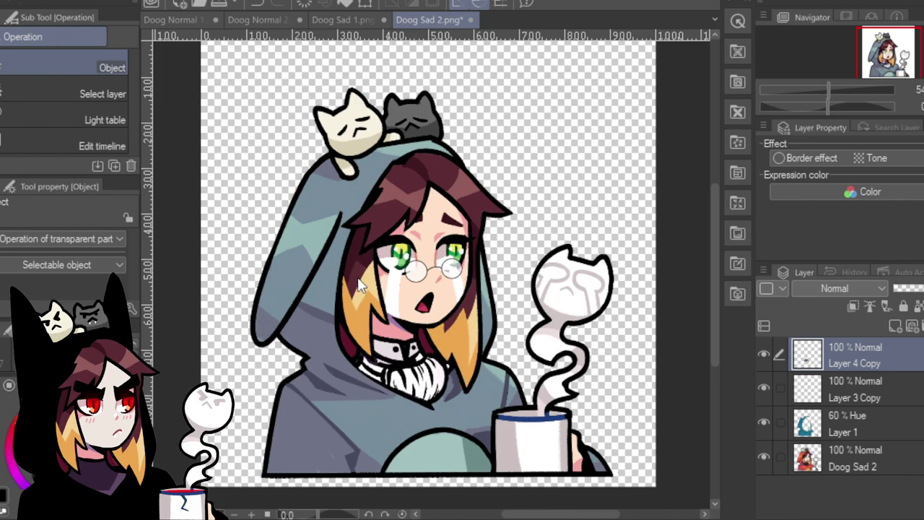
Warp the collar in Doog Sad 2 with a mesh transformation, pulling its lower edge outward to fit the hoodie's neckline.
{"action": "key", "text": "ctrl+t"}
{"action": "left_click_drag", "start_coordinate": [353, 405], "coordinate": [341, 385]}
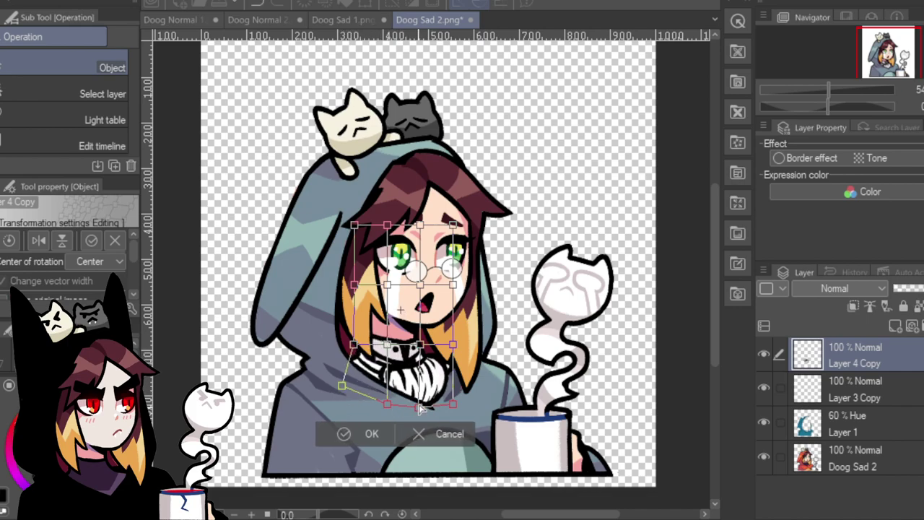
{"action": "left_click_drag", "start_coordinate": [429, 410], "coordinate": [429, 414]}
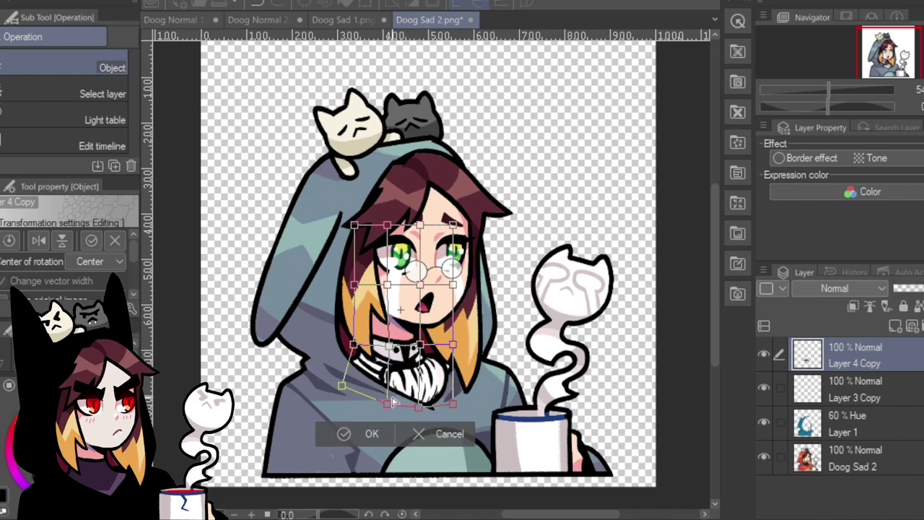
{"action": "left_click_drag", "start_coordinate": [387, 404], "coordinate": [383, 398]}
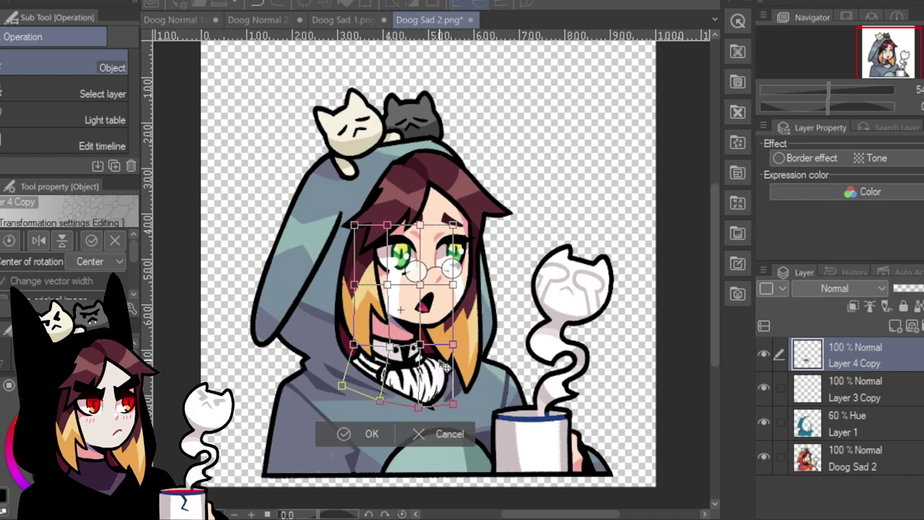
{"action": "left_click_drag", "start_coordinate": [420, 345], "coordinate": [421, 347]}
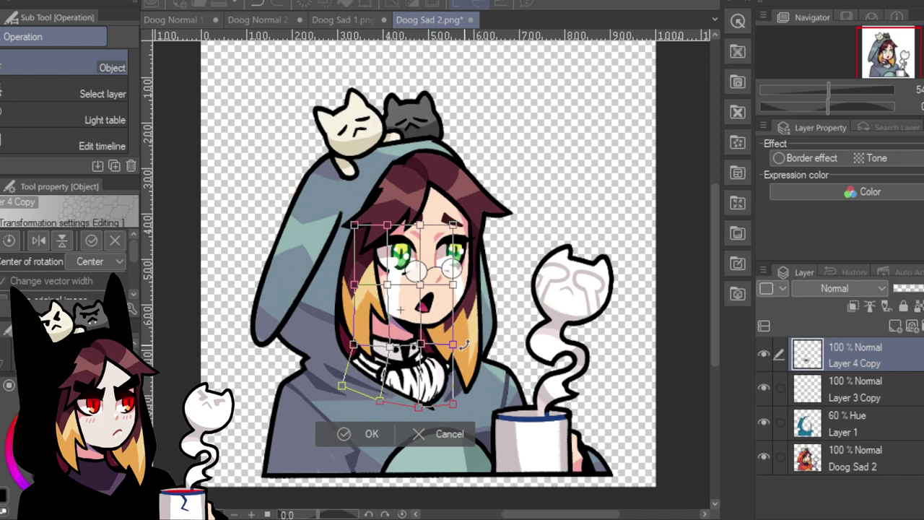
{"action": "left_click", "coordinate": [364, 433]}
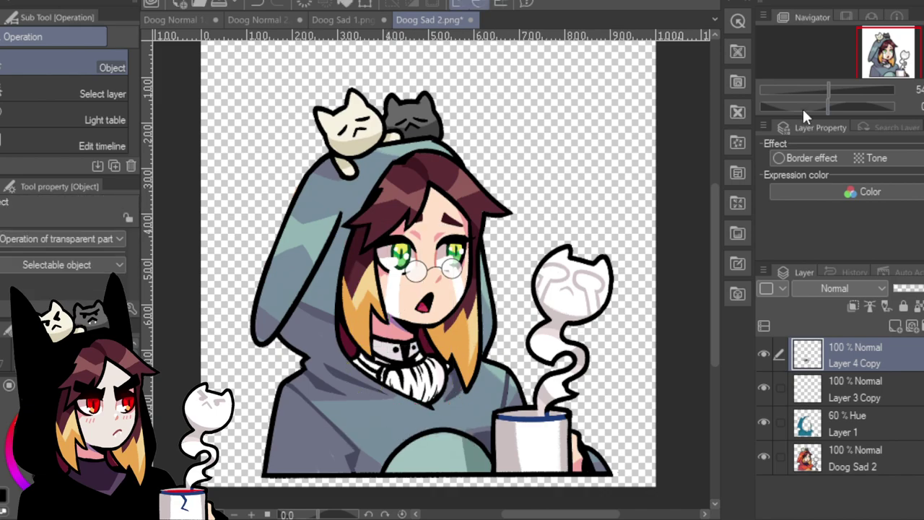
Look through the Doog Normal and Doog Sad images to compare their collars, glasses and hoodies.
{"action": "left_click_drag", "start_coordinate": [802, 87], "coordinate": [827, 87]}
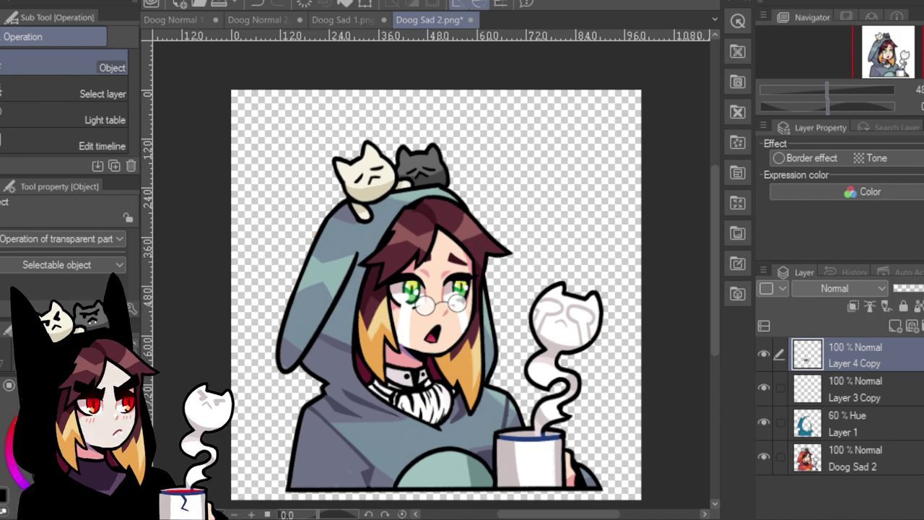
{"action": "left_click", "coordinate": [180, 17]}
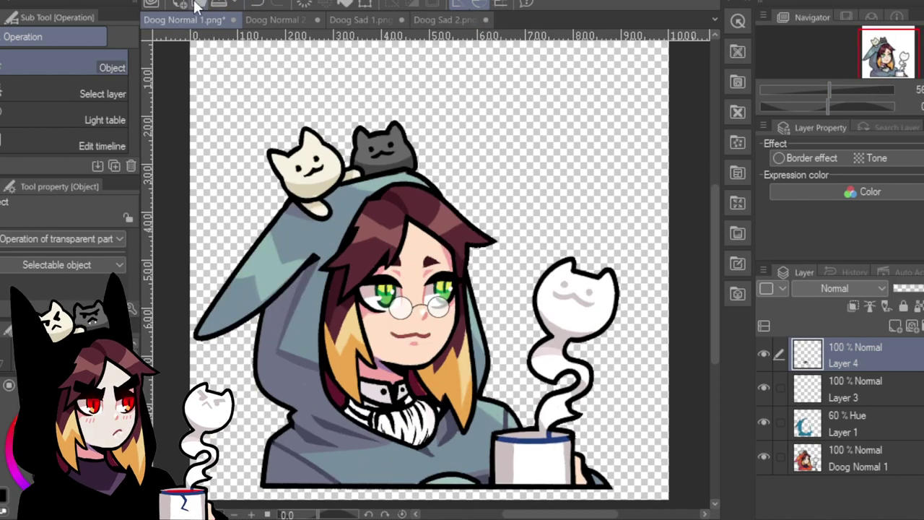
{"action": "left_click", "coordinate": [288, 20]}
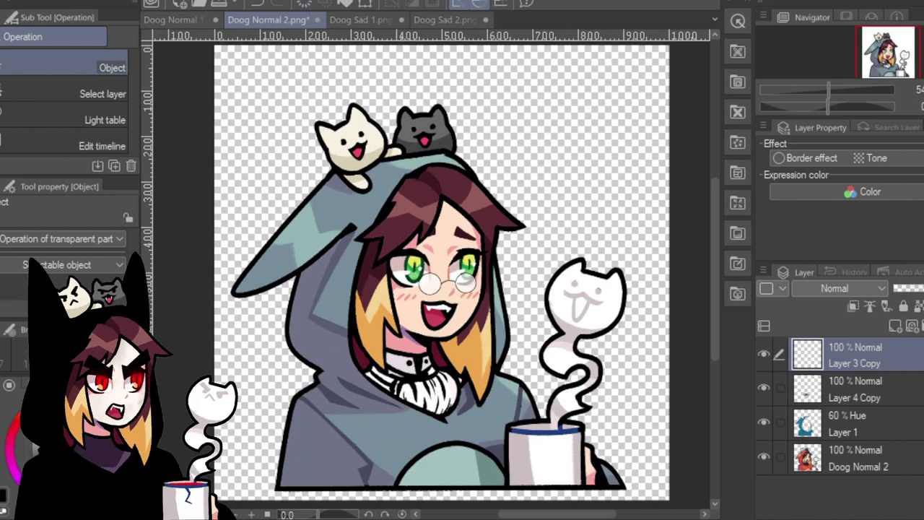
{"action": "left_click", "coordinate": [381, 19]}
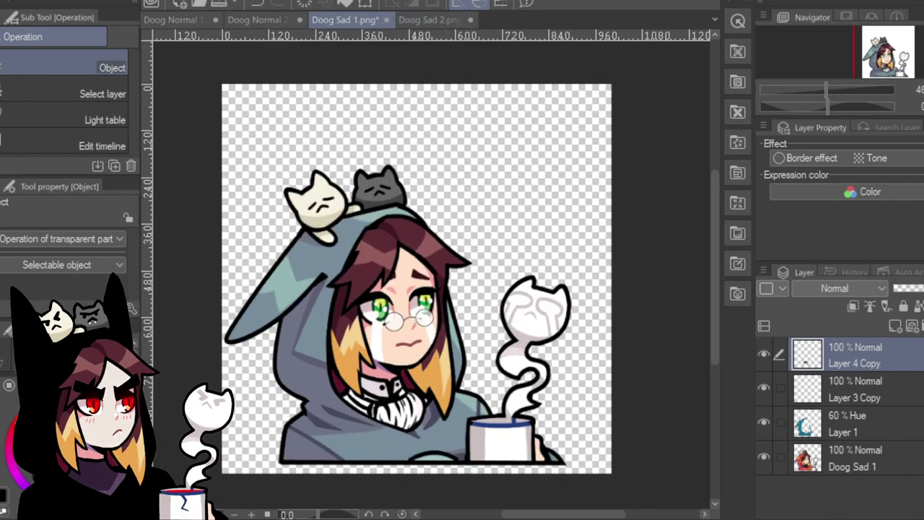
{"action": "left_click", "coordinate": [444, 18]}
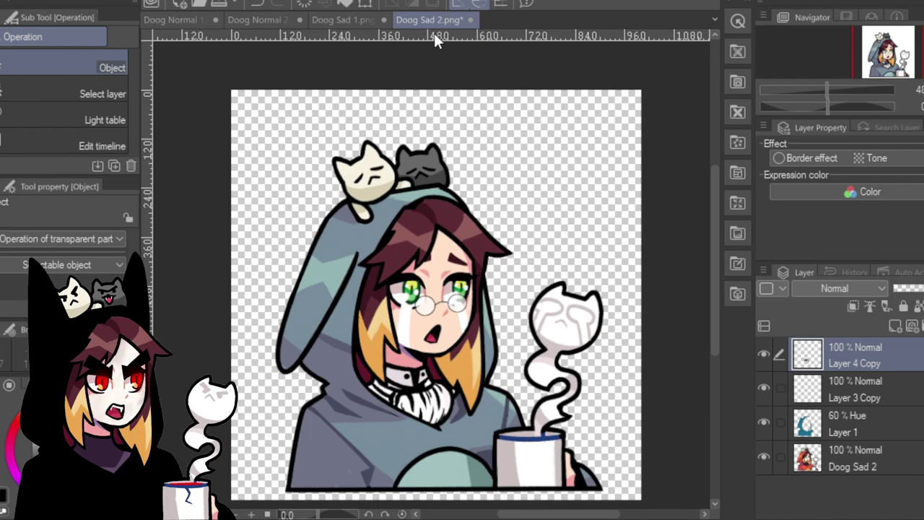
{"action": "left_click", "coordinate": [185, 20]}
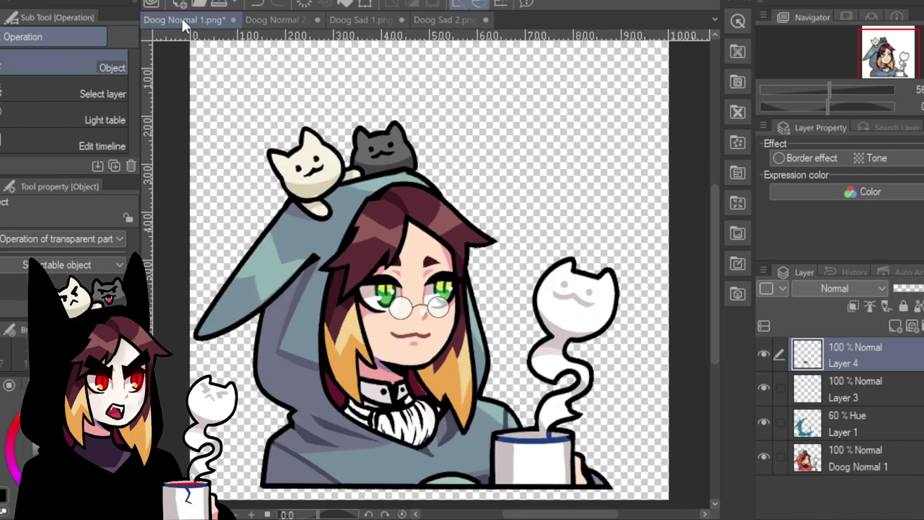
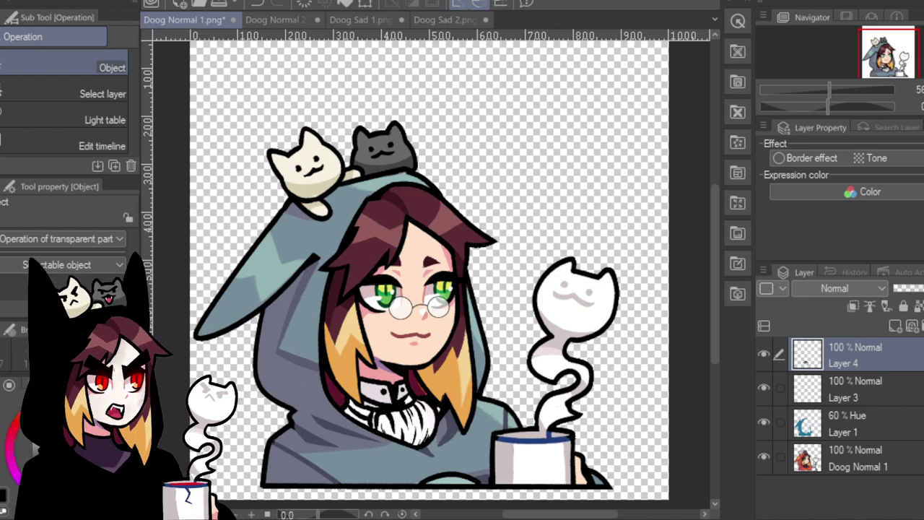
{"action": "left_click", "coordinate": [382, 19]}
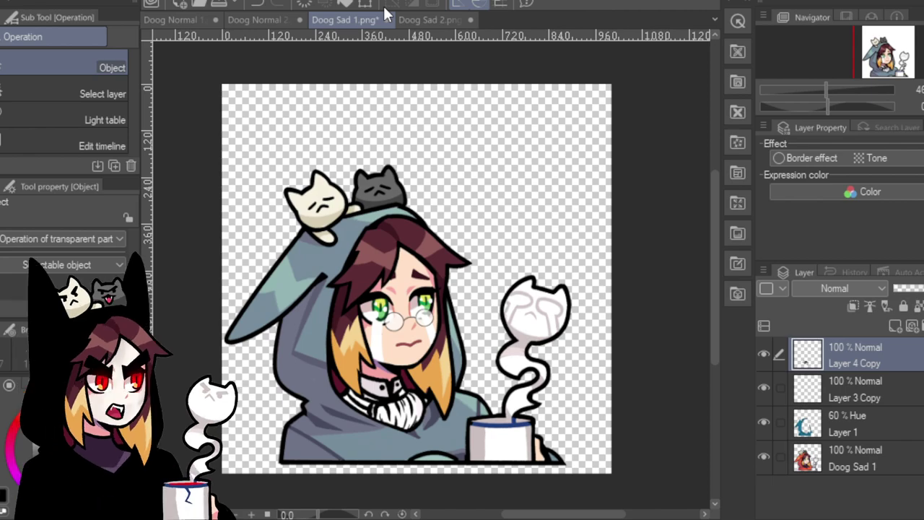
Duplicate the glasses layer, Layer 3, in Doog Normal 1 and shrink and tilt the copy onto the white cat's face.
{"action": "left_click", "coordinate": [190, 22]}
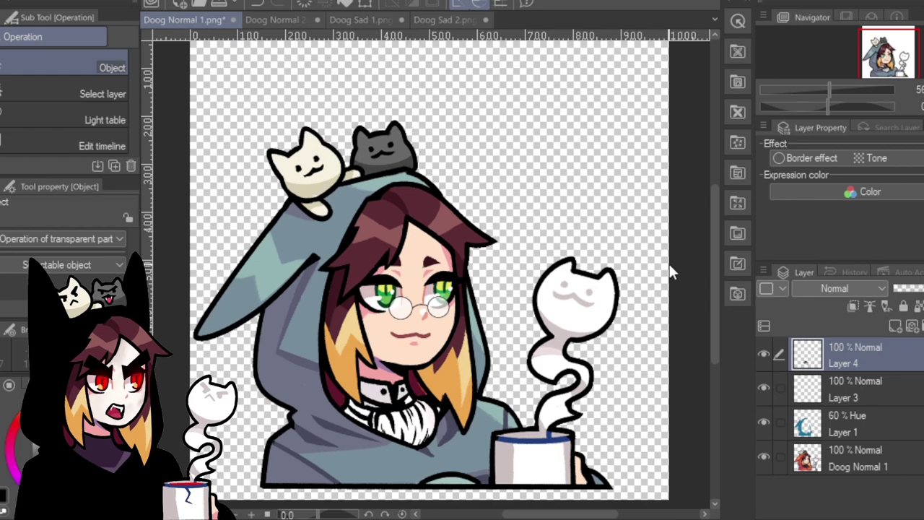
{"action": "left_click", "coordinate": [873, 386]}
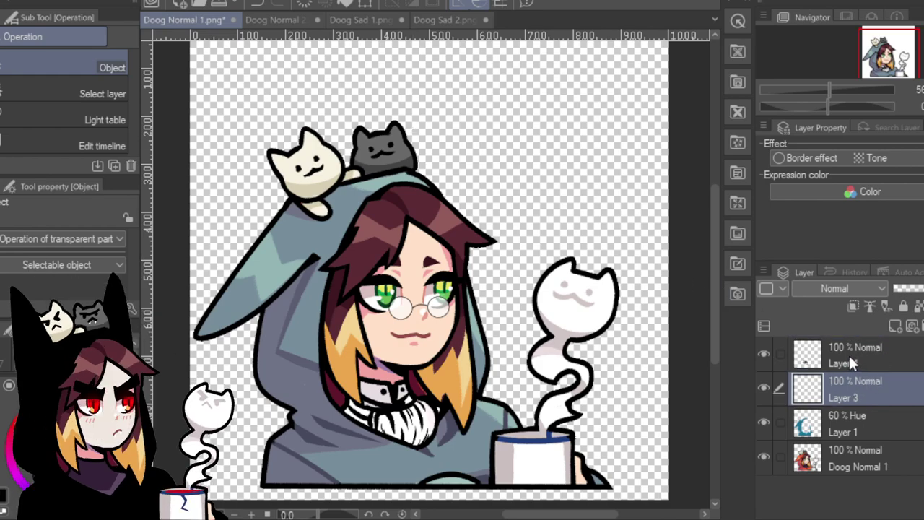
{"action": "key", "text": "ctrl+c"}
{"action": "key", "text": "ctrl+v"}
{"action": "left_click_drag", "start_coordinate": [445, 309], "coordinate": [325, 166]}
{"action": "left_click", "coordinate": [285, 212]}
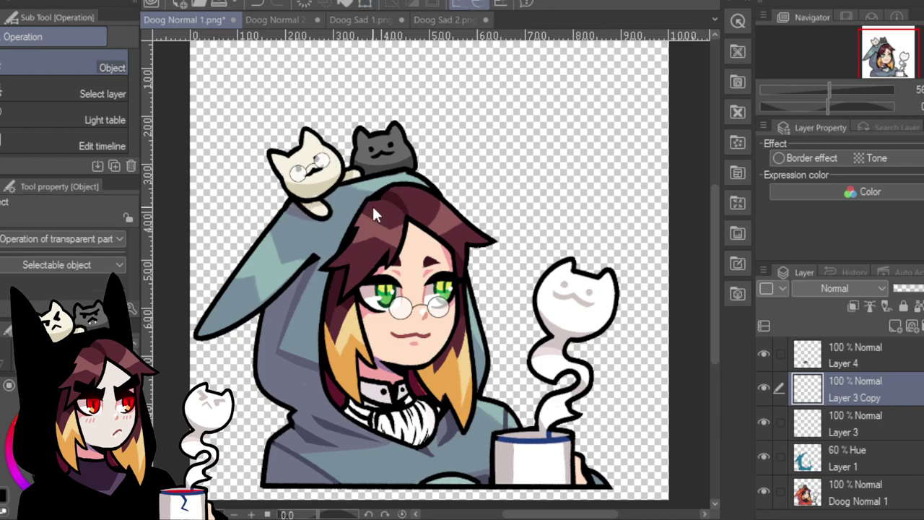
Duplicate the white cat's glasses layer and fit the copy onto the black cat's face in Doog Normal 1.
{"action": "key", "text": "ctrl+c"}
{"action": "key", "text": "ctrl+v"}
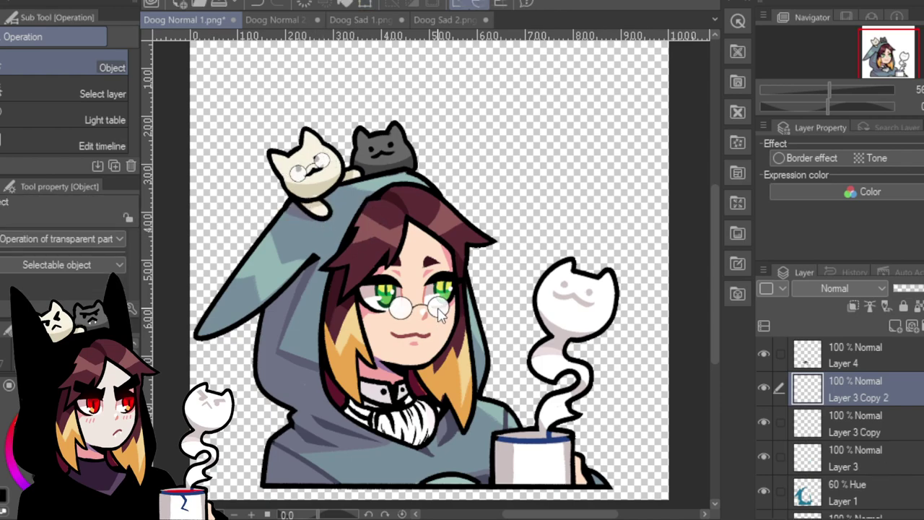
{"action": "left_click_drag", "start_coordinate": [431, 302], "coordinate": [397, 155]}
{"action": "left_click", "coordinate": [352, 182]}
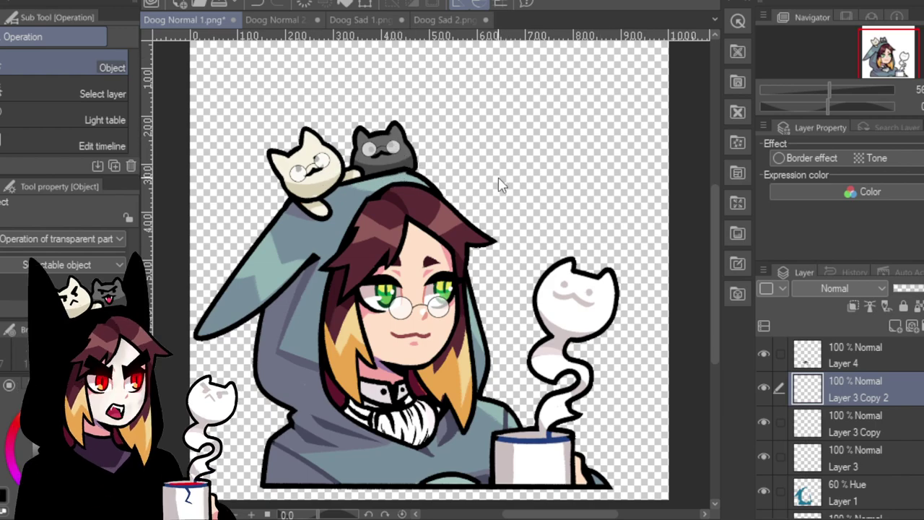
{"action": "key", "text": "ctrl+t"}
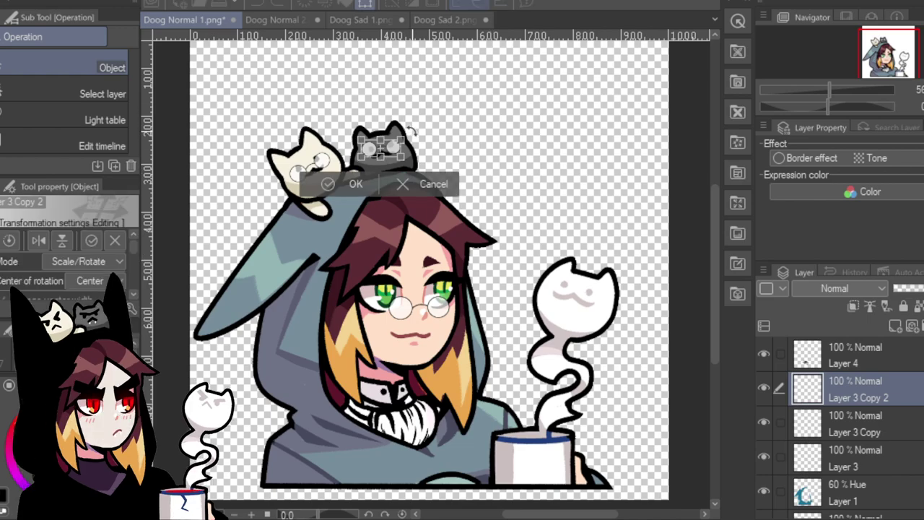
{"action": "left_click", "coordinate": [354, 183]}
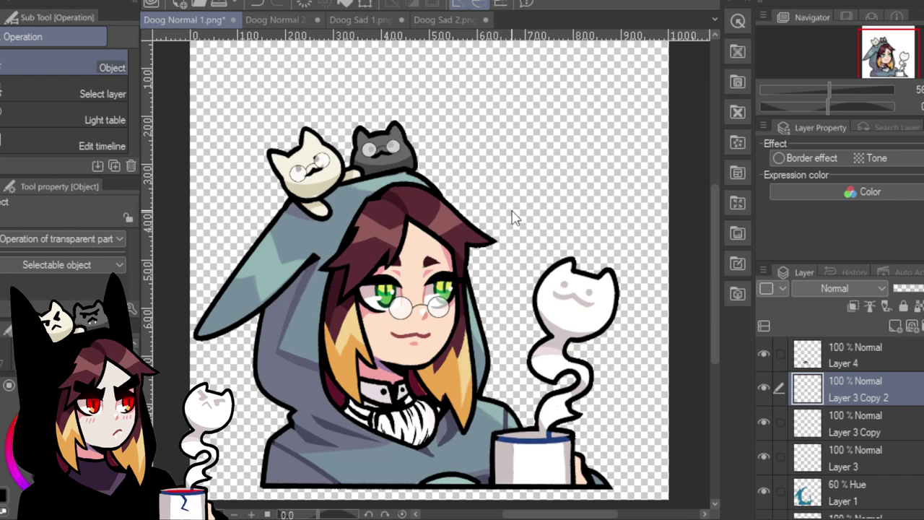
Check which cat each glasses copy belongs to and merge the two cat glasses layers into one.
{"action": "left_click", "coordinate": [765, 386]}
{"action": "left_click", "coordinate": [765, 387]}
{"action": "left_click", "coordinate": [764, 423]}
{"action": "left_click", "coordinate": [764, 423]}
{"action": "key", "text": "Delete"}
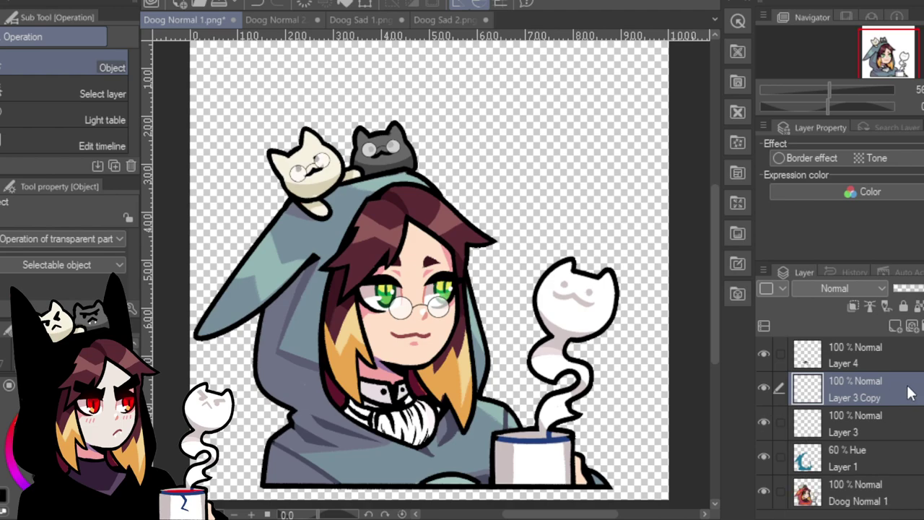
Paste the merged cat glasses layer into Doog Normal 2 and fit the white cat's pair onto its face.
{"action": "left_click", "coordinate": [275, 20]}
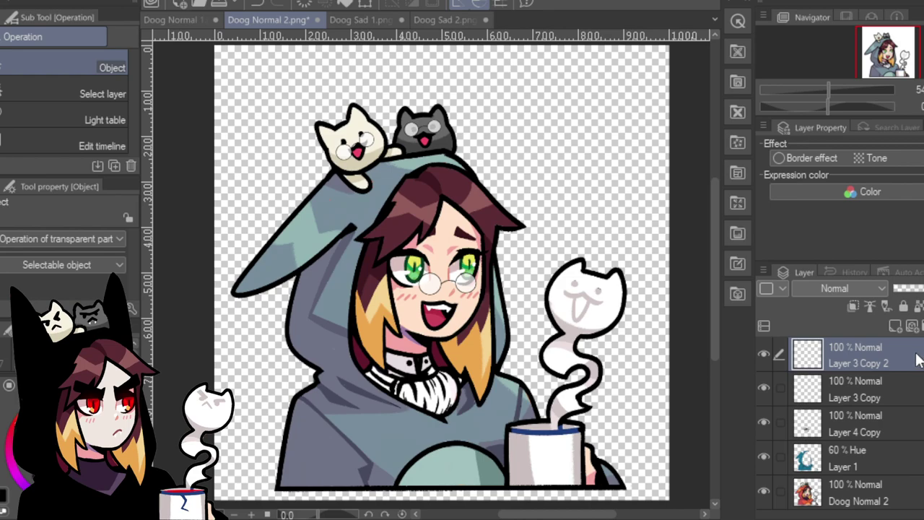
{"action": "key", "text": "m"}
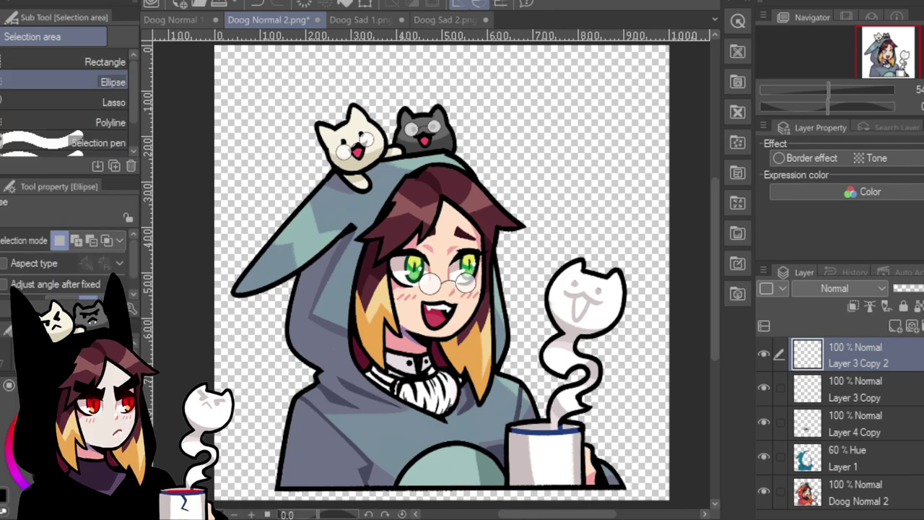
{"action": "left_click", "coordinate": [63, 103]}
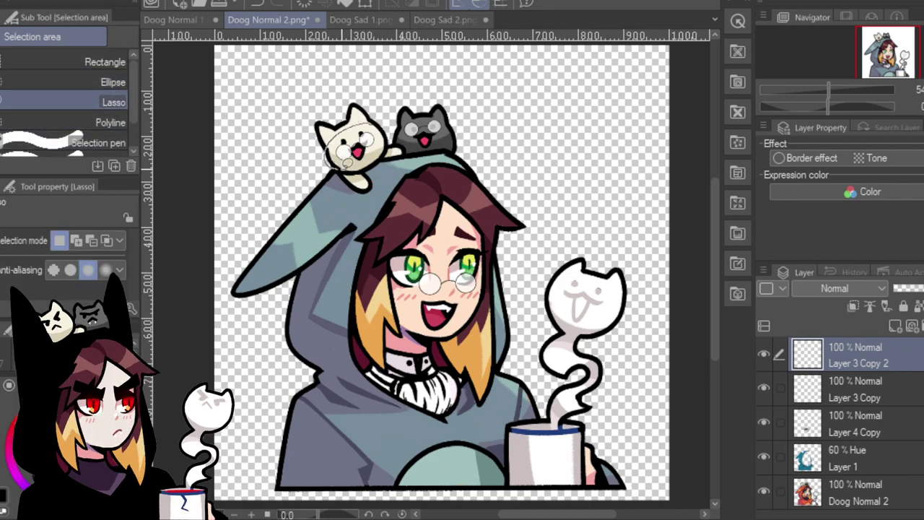
{"action": "left_click_drag", "start_coordinate": [329, 155], "coordinate": [366, 149]}
{"action": "left_click", "coordinate": [423, 193]}
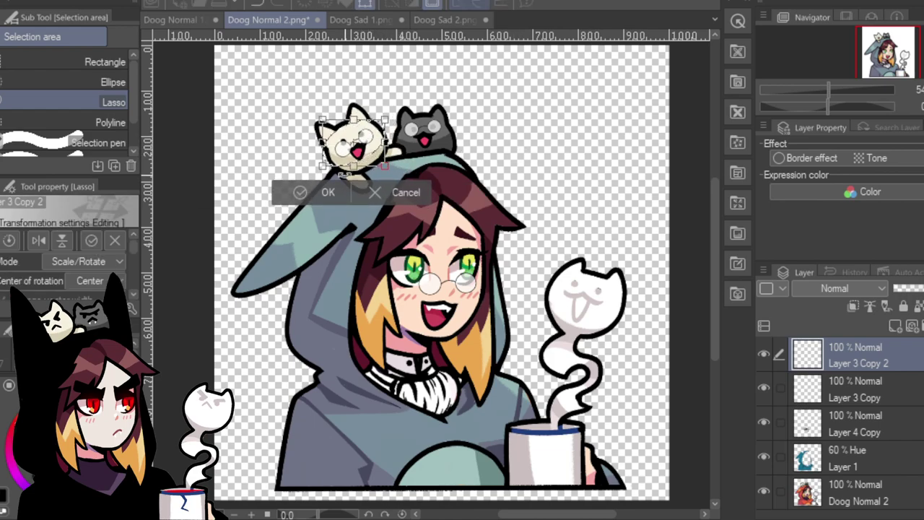
{"action": "left_click", "coordinate": [300, 192]}
{"action": "key", "text": "ctrl+d"}
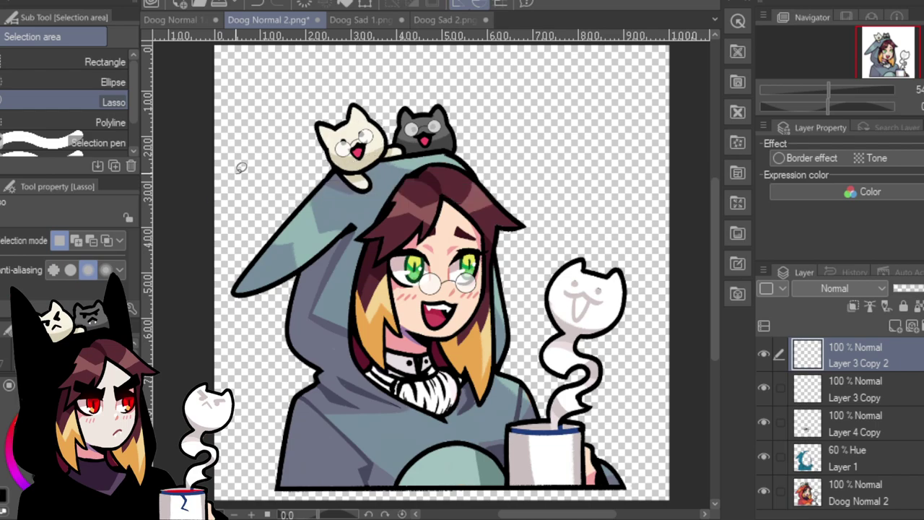
Compare the cat glasses in the two Doog Normal images and paste the cat glasses layer into Doog Sad 1.
{"action": "left_click", "coordinate": [190, 20]}
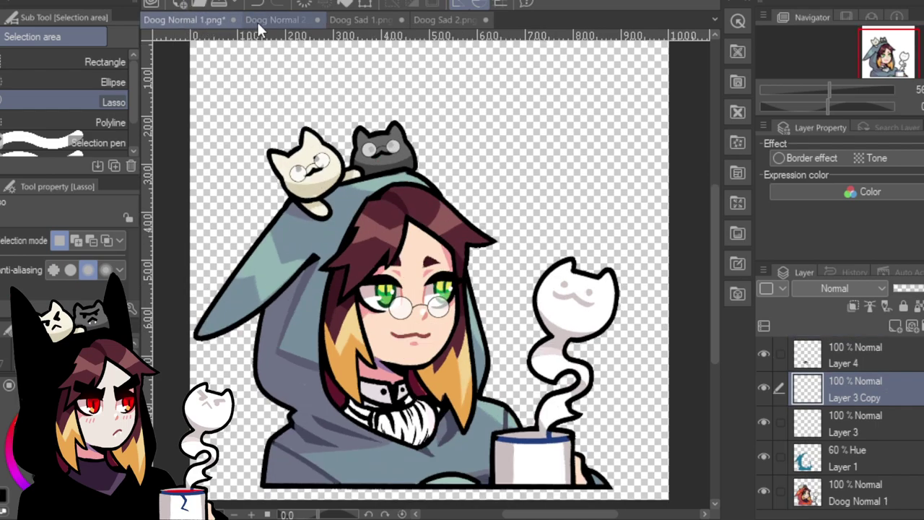
{"action": "left_click", "coordinate": [279, 19]}
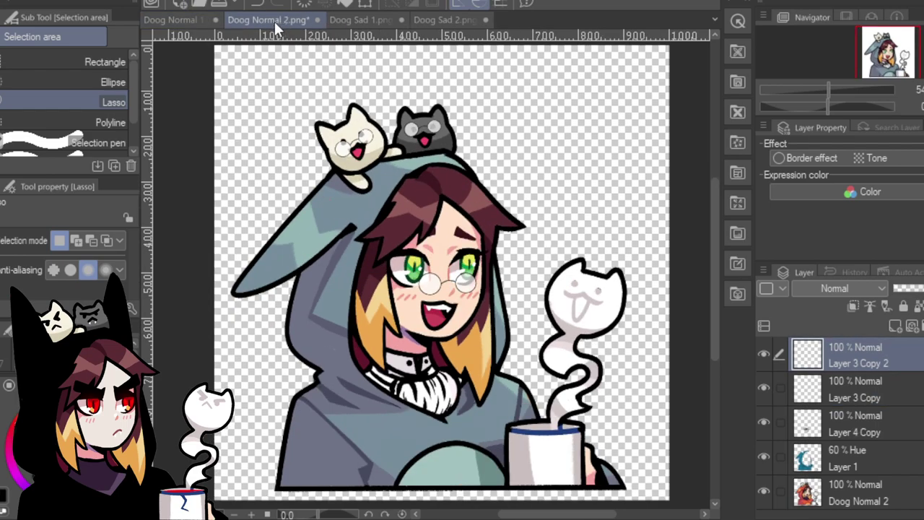
{"action": "left_click", "coordinate": [372, 21]}
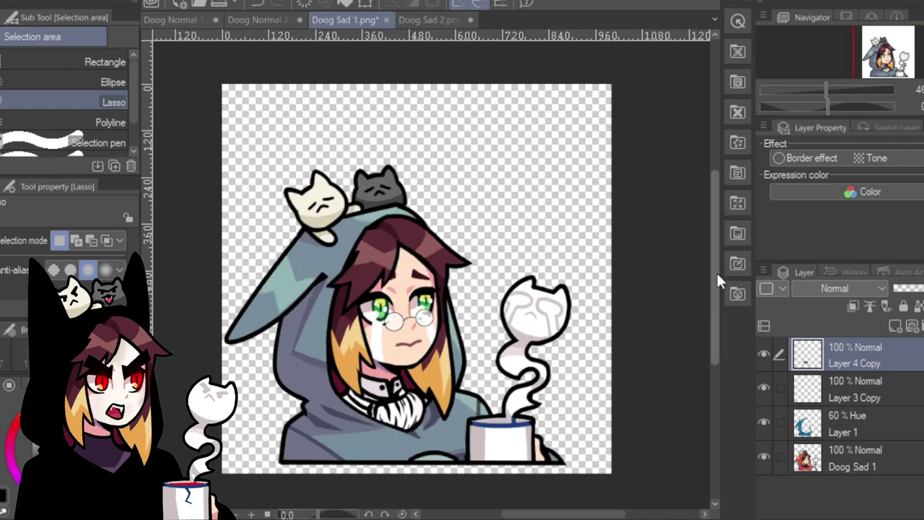
{"action": "key", "text": "ctrl+v"}
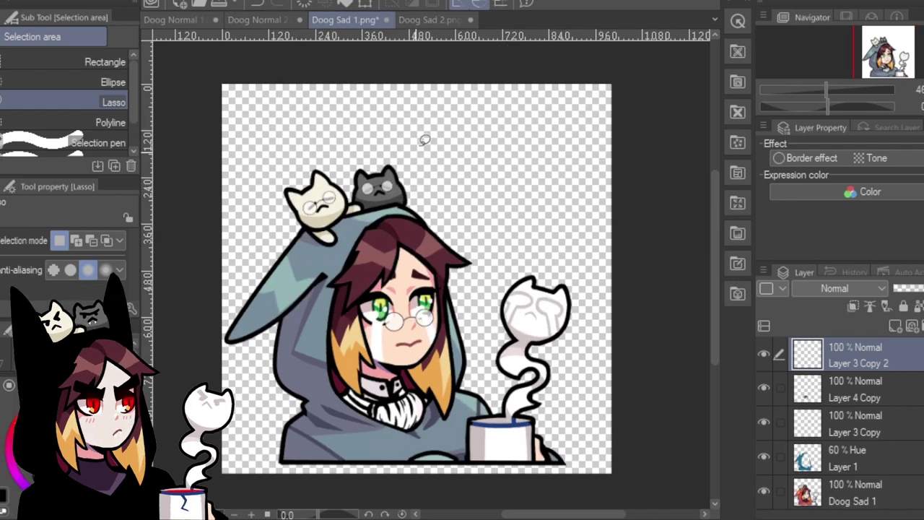
Paste the cat glasses layer into Doog Sad 2, lower it slightly, and fit the white cat's pair onto its face.
{"action": "left_click", "coordinate": [451, 19]}
{"action": "left_click", "coordinate": [286, 19]}
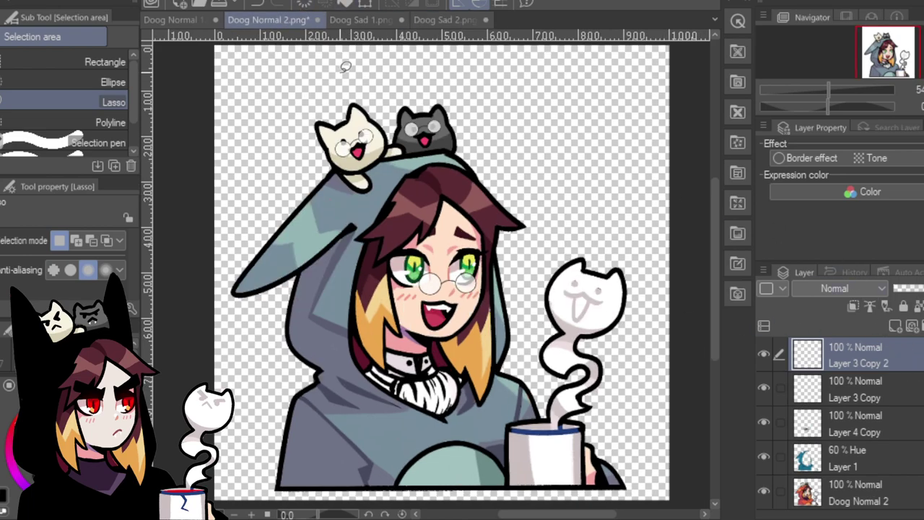
{"action": "left_click", "coordinate": [464, 19]}
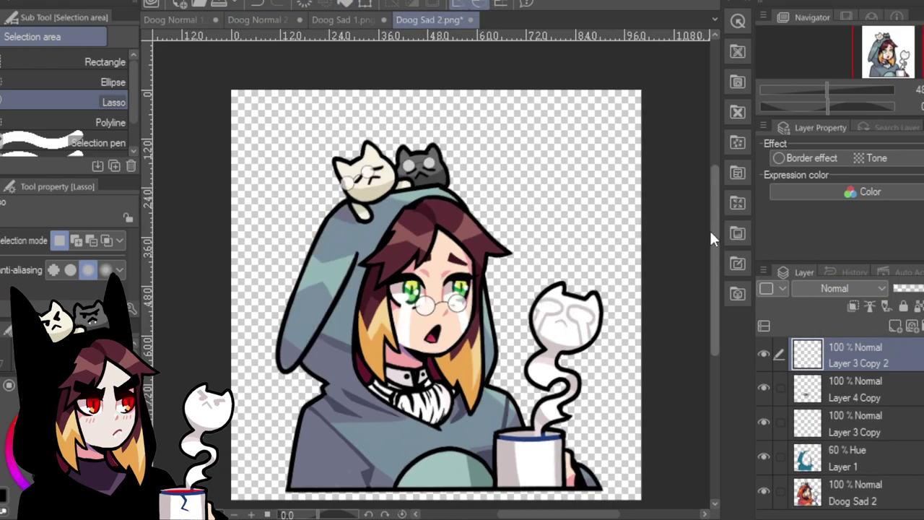
{"action": "key", "text": "o"}
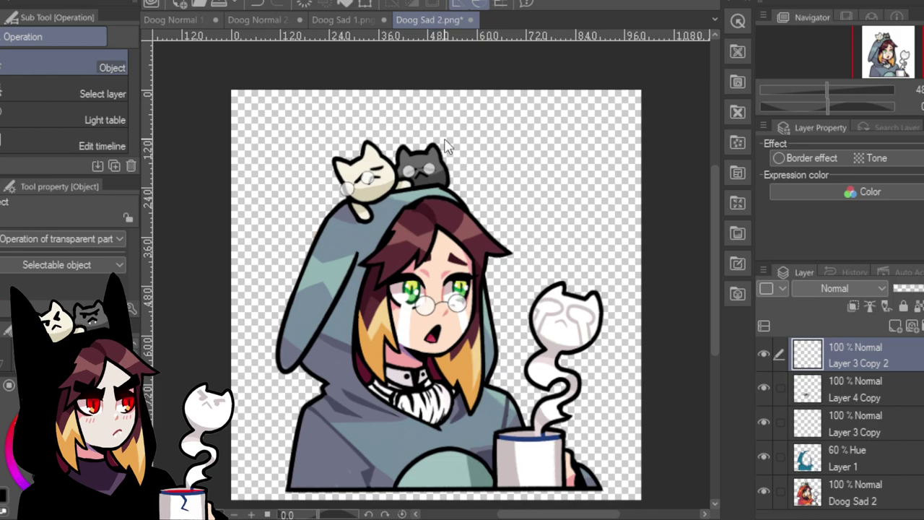
{"action": "key", "text": "m"}
{"action": "mouse_move", "coordinate": [380, 156]}
{"action": "left_mouse_down"}
{"action": "mouse_move", "coordinate": [343, 204]}
{"action": "mouse_move", "coordinate": [387, 182]}
{"action": "left_mouse_up"}
{"action": "left_click", "coordinate": [404, 238]}
{"action": "left_click", "coordinate": [338, 227]}
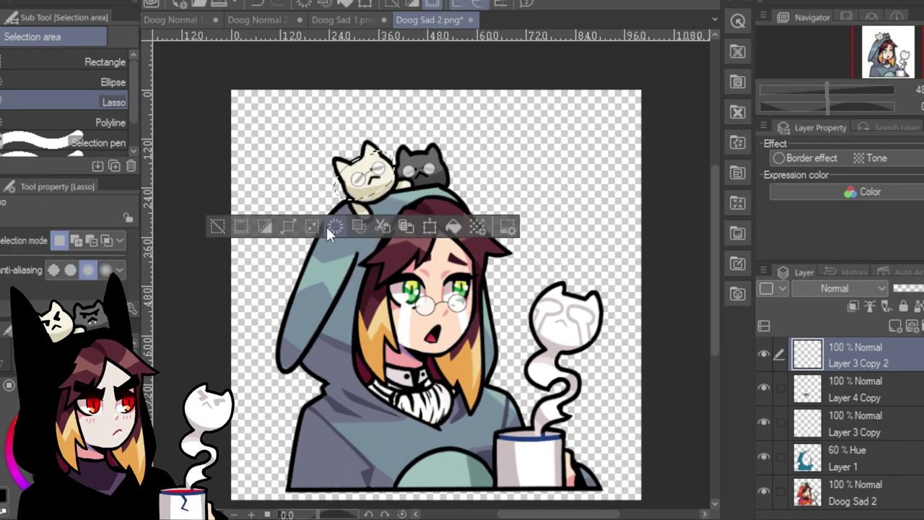
{"action": "left_click", "coordinate": [224, 229]}
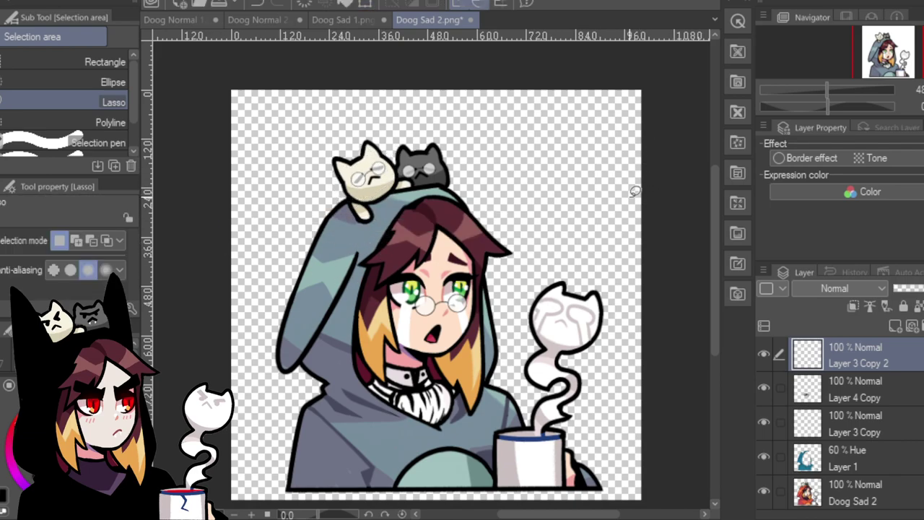
Return to Doog Normal 1 and add a new layer above Layer 4 for lettering on the mug.
{"action": "left_click", "coordinate": [367, 22]}
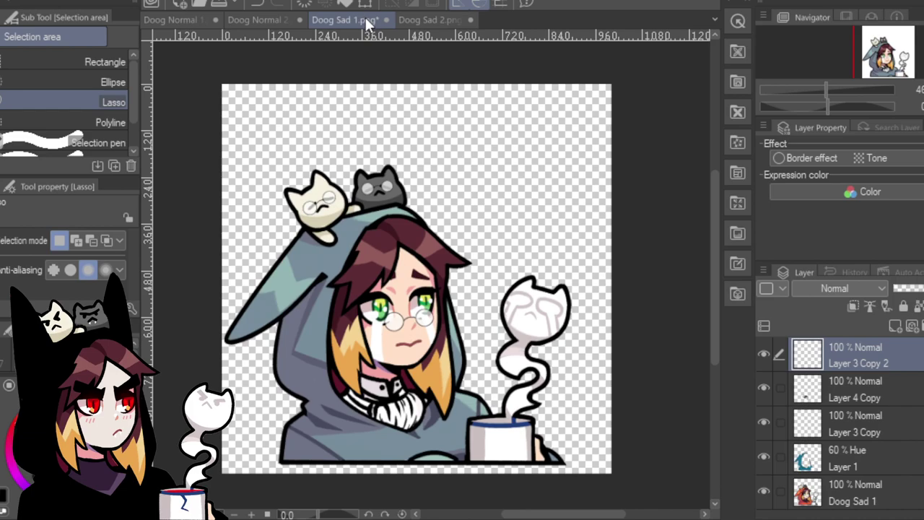
{"action": "left_click", "coordinate": [275, 18]}
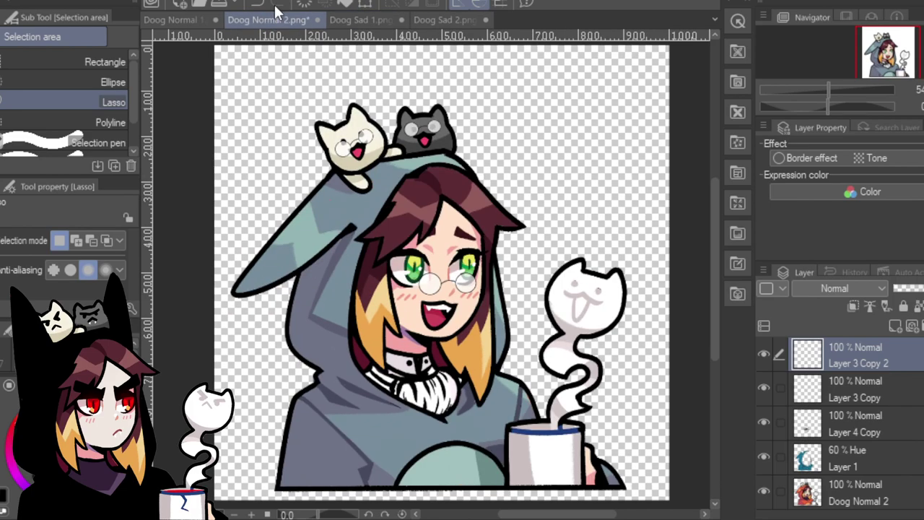
{"action": "left_click", "coordinate": [191, 19]}
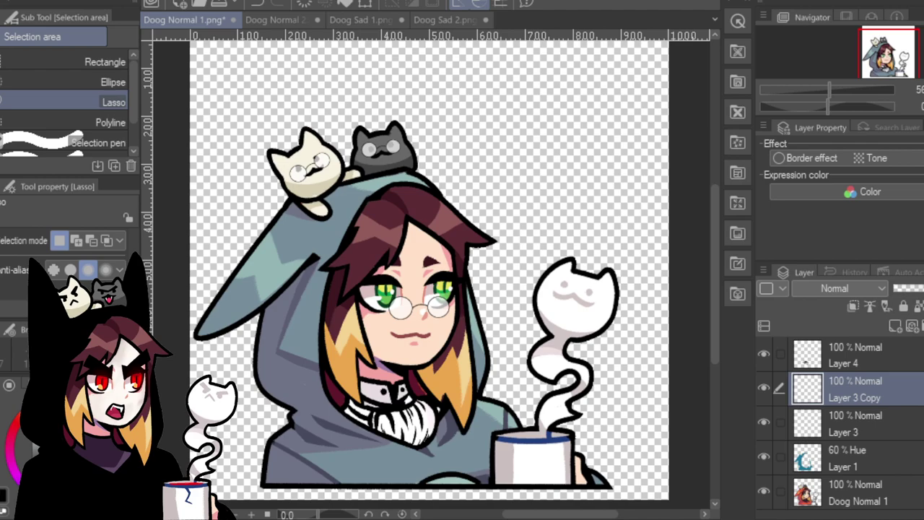
{"action": "left_click", "coordinate": [846, 90]}
{"action": "left_click_drag", "start_coordinate": [890, 55], "coordinate": [919, 65]}
{"action": "left_click", "coordinate": [916, 354]}
{"action": "left_click", "coordinate": [896, 326]}
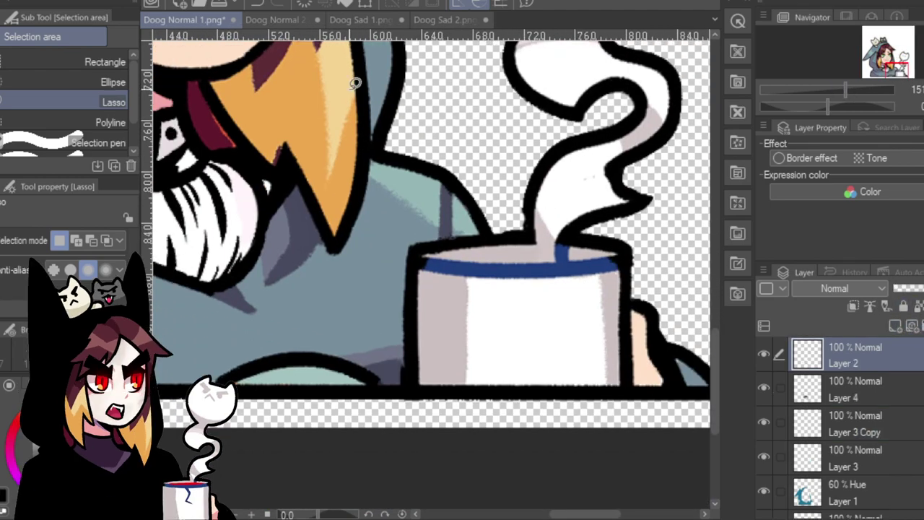
Write LIVE in black below the mug's blue rim with the Real G-Pen at brush size 1.6.
{"action": "key", "text": "p"}
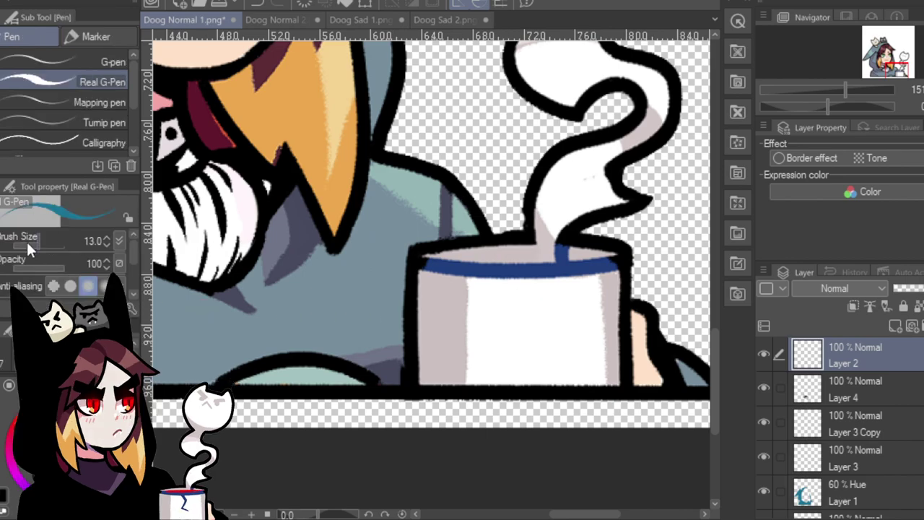
{"action": "left_click_drag", "start_coordinate": [26, 240], "coordinate": [31, 240]}
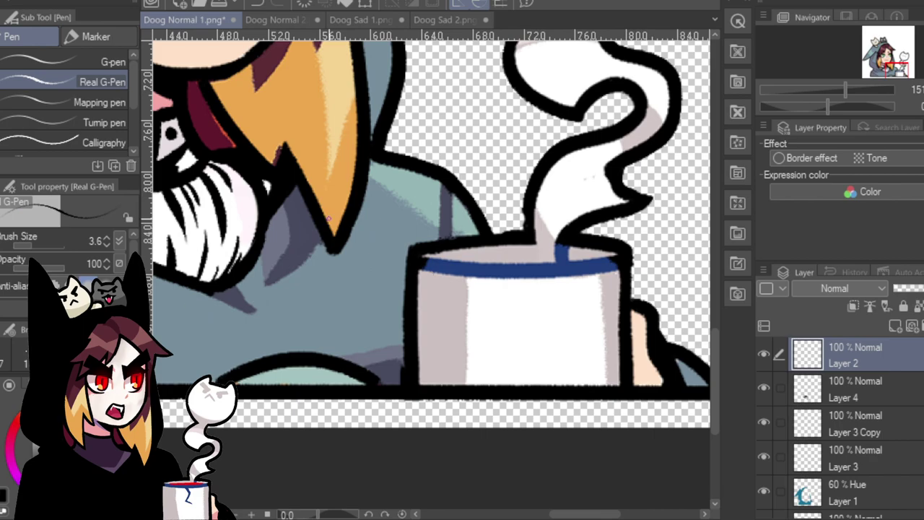
{"action": "left_click", "coordinate": [857, 91]}
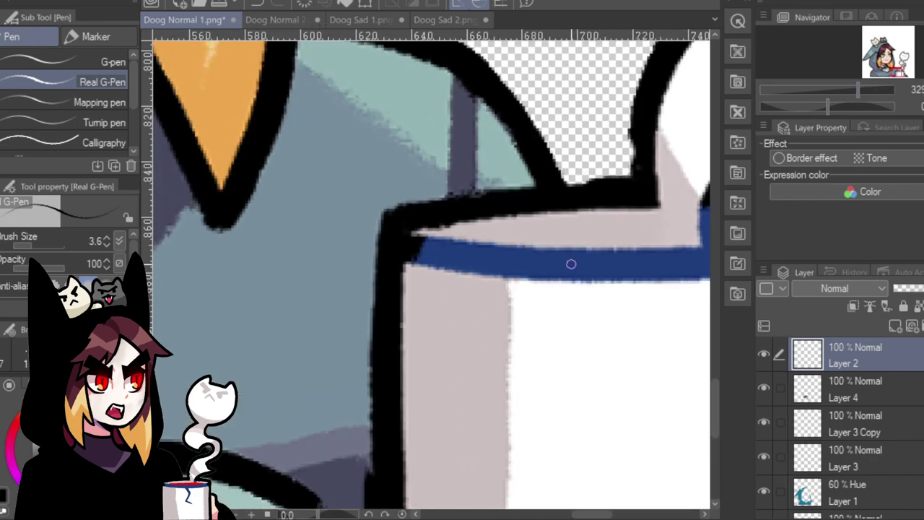
{"action": "left_click_drag", "start_coordinate": [895, 68], "coordinate": [899, 75]}
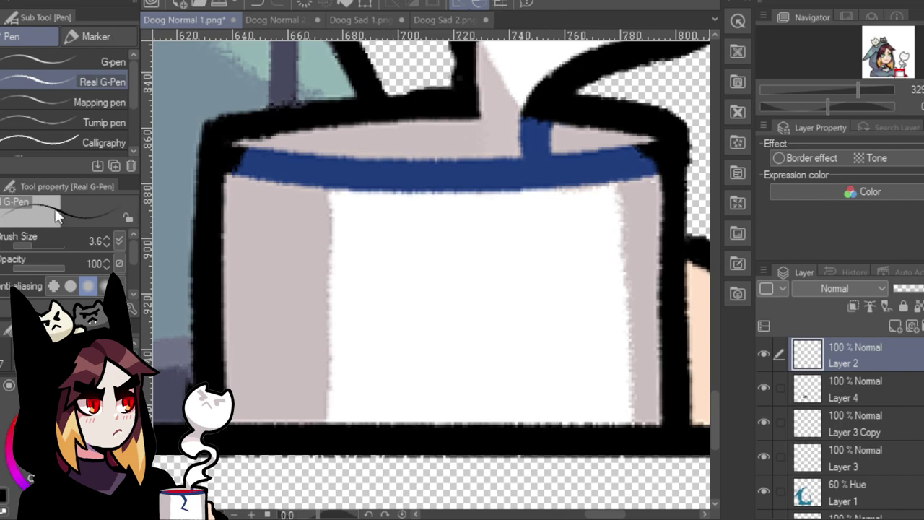
{"action": "left_click", "coordinate": [27, 244]}
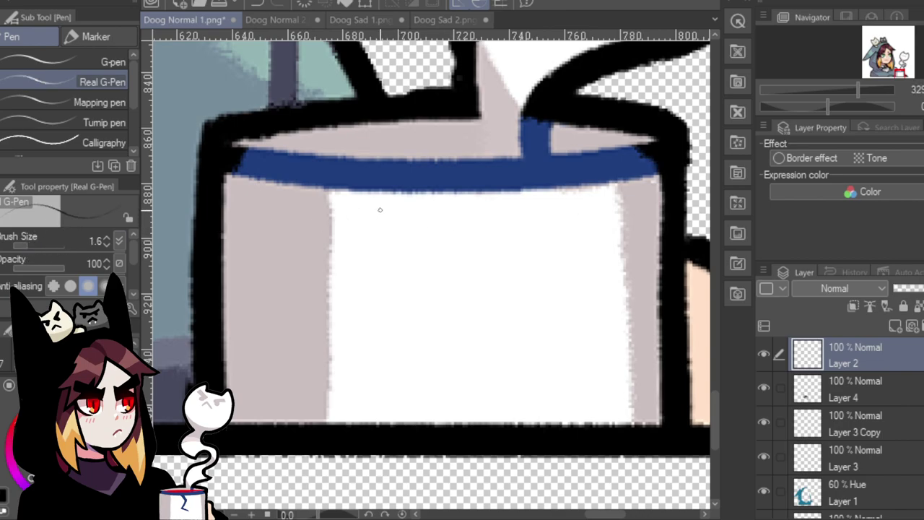
{"action": "mouse_move", "coordinate": [380, 206]}
{"action": "left_mouse_down"}
{"action": "mouse_move", "coordinate": [383, 272]}
{"action": "mouse_move", "coordinate": [416, 271]}
{"action": "left_mouse_up"}
{"action": "left_click_drag", "start_coordinate": [427, 209], "coordinate": [429, 273]}
{"action": "mouse_move", "coordinate": [447, 208]}
{"action": "left_mouse_down"}
{"action": "mouse_move", "coordinate": [474, 273]}
{"action": "mouse_move", "coordinate": [488, 207]}
{"action": "mouse_move", "coordinate": [506, 215]}
{"action": "mouse_move", "coordinate": [509, 266]}
{"action": "mouse_move", "coordinate": [541, 268]}
{"action": "left_mouse_up"}
{"action": "mouse_move", "coordinate": [508, 234]}
{"action": "left_mouse_down"}
{"action": "mouse_move", "coordinate": [530, 230]}
{"action": "mouse_move", "coordinate": [531, 209]}
{"action": "left_mouse_up"}
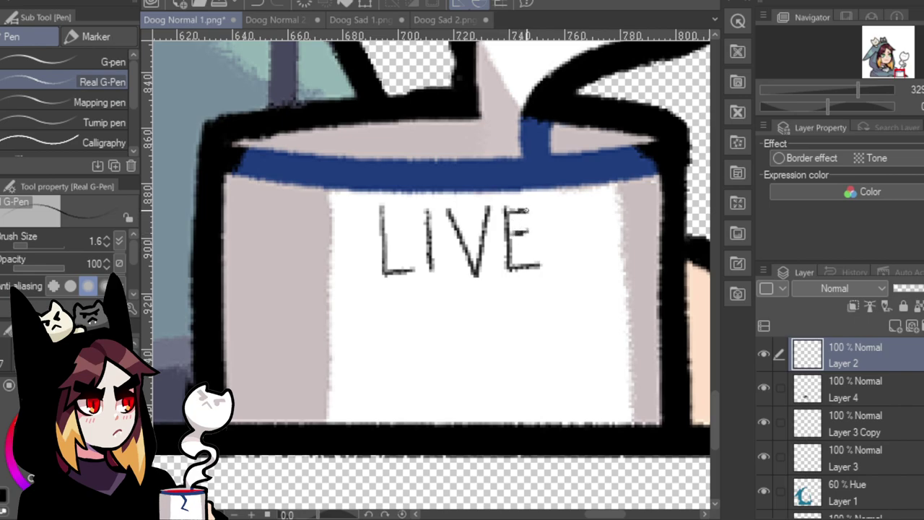
Write LAUGH on the mug as a second line below LIVE.
{"action": "mouse_move", "coordinate": [350, 288]}
{"action": "left_mouse_down"}
{"action": "mouse_move", "coordinate": [351, 352]}
{"action": "mouse_move", "coordinate": [382, 352]}
{"action": "mouse_move", "coordinate": [408, 291]}
{"action": "mouse_move", "coordinate": [431, 348]}
{"action": "left_mouse_up"}
{"action": "mouse_move", "coordinate": [398, 322]}
{"action": "left_mouse_down"}
{"action": "mouse_move", "coordinate": [476, 327]}
{"action": "mouse_move", "coordinate": [482, 288]}
{"action": "mouse_move", "coordinate": [518, 291]}
{"action": "mouse_move", "coordinate": [494, 308]}
{"action": "mouse_move", "coordinate": [528, 326]}
{"action": "mouse_move", "coordinate": [533, 318]}
{"action": "mouse_move", "coordinate": [513, 319]}
{"action": "left_mouse_up"}
{"action": "left_click_drag", "start_coordinate": [553, 281], "coordinate": [551, 352]}
{"action": "left_click_drag", "start_coordinate": [577, 294], "coordinate": [576, 356]}
{"action": "left_click_drag", "start_coordinate": [551, 329], "coordinate": [582, 321]}
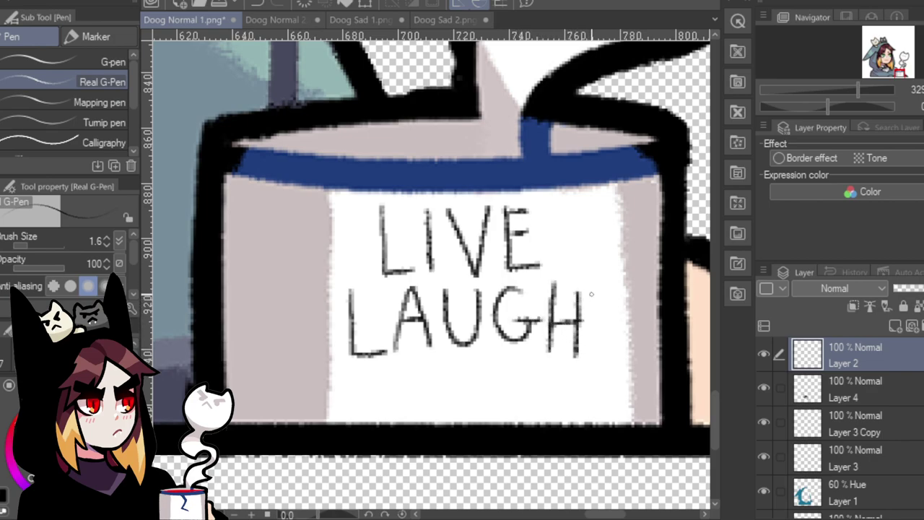
Write LAWSUIT as the third line on the mug, running down to its lower edge.
{"action": "mouse_move", "coordinate": [320, 368]}
{"action": "left_mouse_down"}
{"action": "mouse_move", "coordinate": [320, 423]}
{"action": "mouse_move", "coordinate": [380, 374]}
{"action": "mouse_move", "coordinate": [392, 425]}
{"action": "mouse_move", "coordinate": [391, 396]}
{"action": "mouse_move", "coordinate": [435, 417]}
{"action": "mouse_move", "coordinate": [437, 402]}
{"action": "mouse_move", "coordinate": [455, 425]}
{"action": "mouse_move", "coordinate": [465, 379]}
{"action": "mouse_move", "coordinate": [486, 370]}
{"action": "mouse_move", "coordinate": [486, 394]}
{"action": "mouse_move", "coordinate": [509, 399]}
{"action": "mouse_move", "coordinate": [503, 424]}
{"action": "mouse_move", "coordinate": [481, 426]}
{"action": "left_mouse_up"}
{"action": "mouse_move", "coordinate": [525, 376]}
{"action": "left_mouse_down"}
{"action": "mouse_move", "coordinate": [531, 429]}
{"action": "mouse_move", "coordinate": [543, 429]}
{"action": "mouse_move", "coordinate": [549, 378]}
{"action": "mouse_move", "coordinate": [567, 395]}
{"action": "mouse_move", "coordinate": [567, 428]}
{"action": "left_mouse_up"}
{"action": "mouse_move", "coordinate": [603, 369]}
{"action": "left_mouse_down"}
{"action": "mouse_move", "coordinate": [602, 415]}
{"action": "mouse_move", "coordinate": [611, 369]}
{"action": "left_mouse_up"}
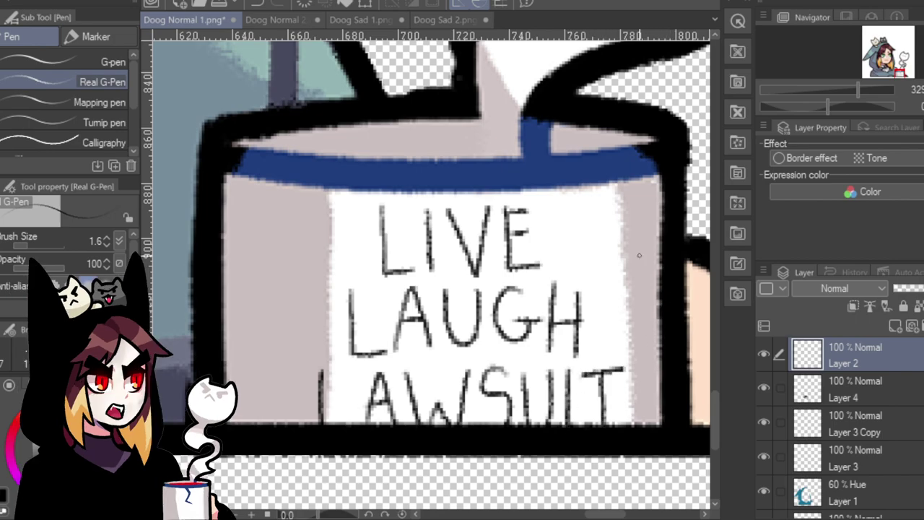
Check the mug lettering up close and against the whole Doog Normal 1 image.
{"action": "left_click_drag", "start_coordinate": [858, 90], "coordinate": [827, 76]}
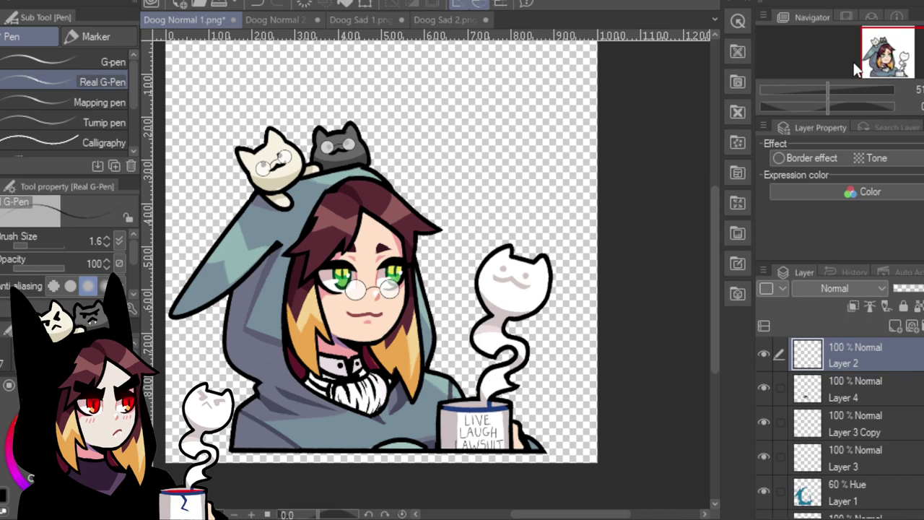
{"action": "left_click", "coordinate": [852, 88]}
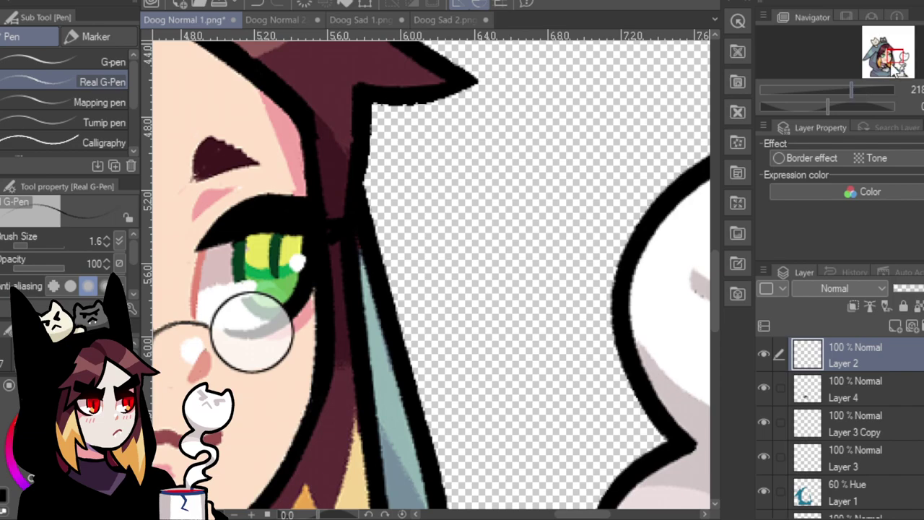
{"action": "left_click_drag", "start_coordinate": [898, 67], "coordinate": [900, 73]}
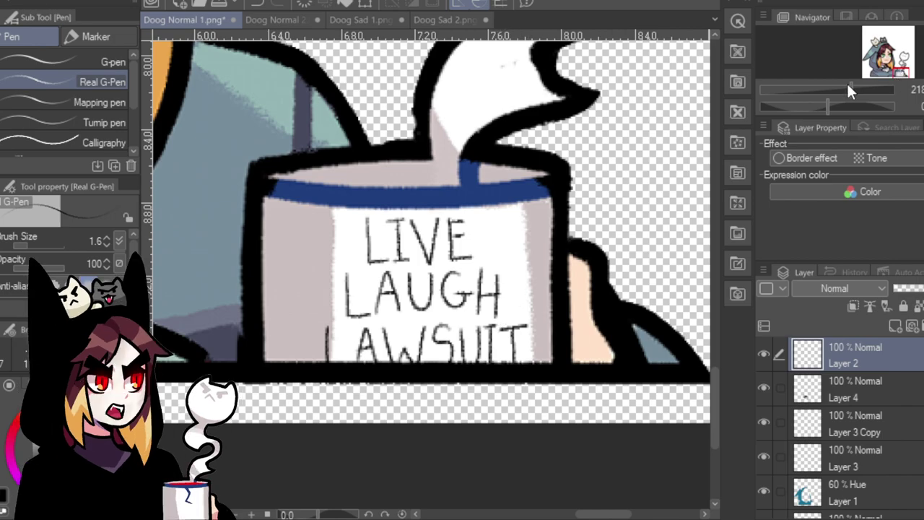
{"action": "left_click_drag", "start_coordinate": [850, 89], "coordinate": [830, 90]}
{"action": "scroll", "coordinate": [835, 87], "scroll_direction": "up", "scroll_amount": 5}
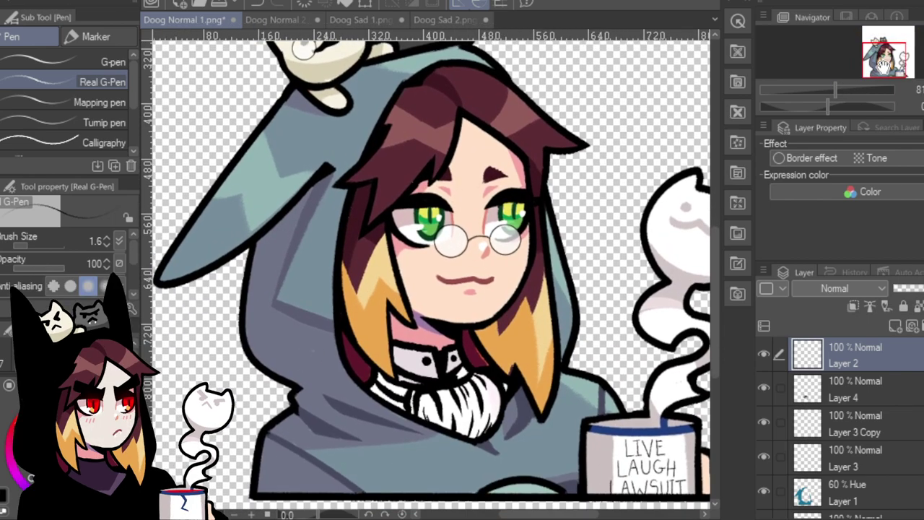
{"action": "scroll", "coordinate": [835, 86], "scroll_direction": "down", "scroll_amount": 5}
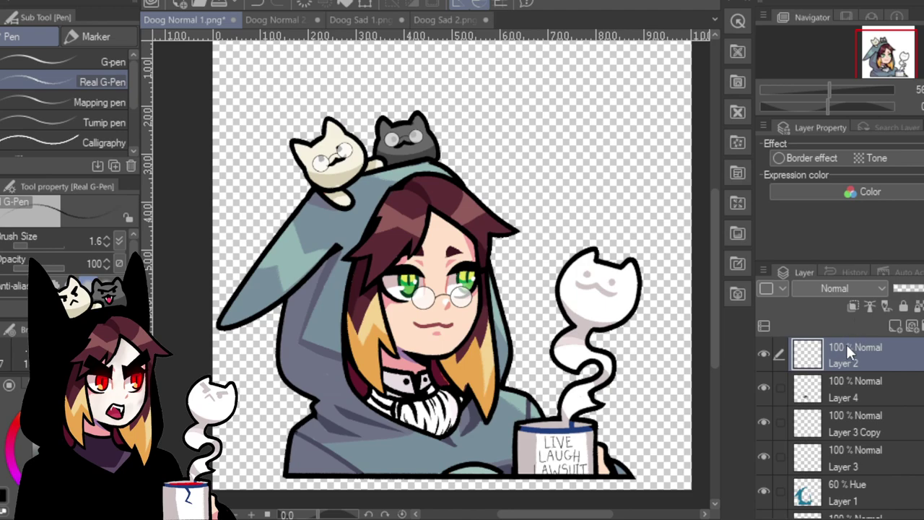
Paste a copy of the lettering layer, Layer 2, onto the mug in Doog Normal 2 and inspect it up close.
{"action": "left_click", "coordinate": [291, 20]}
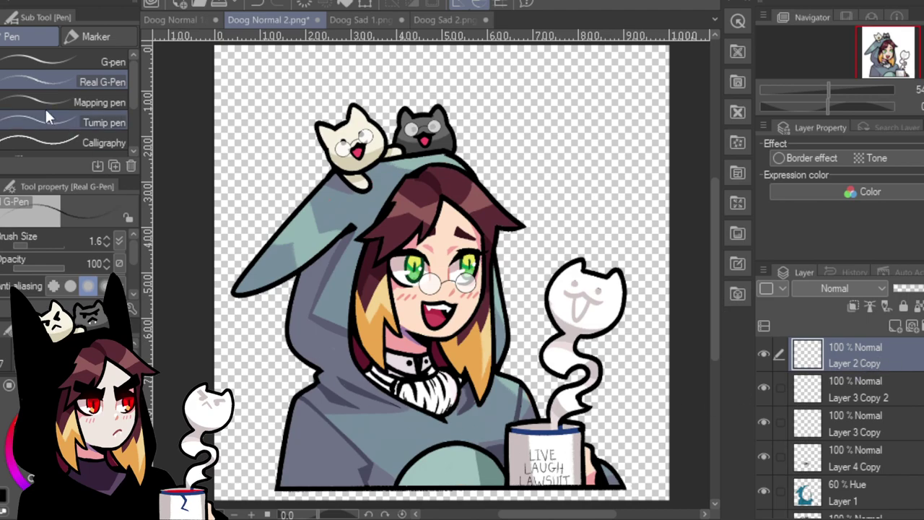
{"action": "left_click_drag", "start_coordinate": [828, 87], "coordinate": [836, 86]}
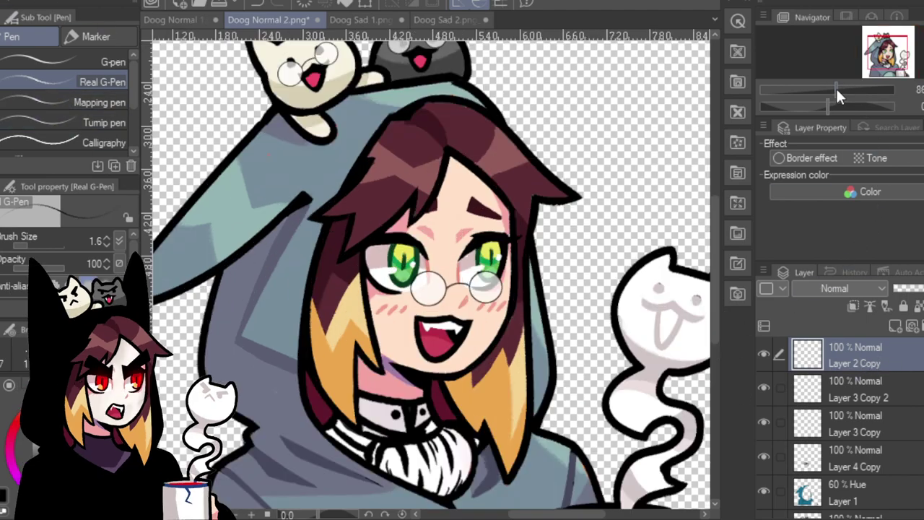
{"action": "left_click_drag", "start_coordinate": [887, 62], "coordinate": [892, 66]}
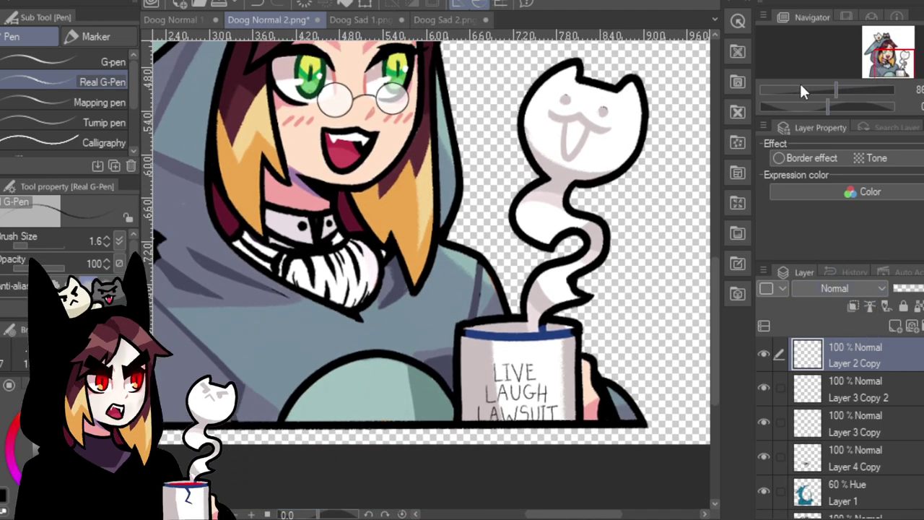
{"action": "left_click_drag", "start_coordinate": [801, 87], "coordinate": [889, 84]}
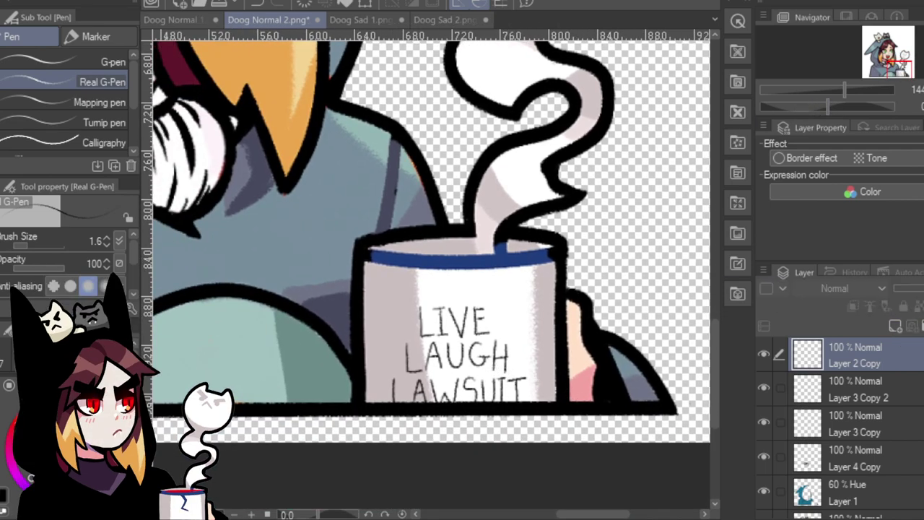
Undo the handwritten mug lettering in both Doog Normal 2 and Doog Normal 1.
{"action": "key", "text": "ctrl+z"}
{"action": "left_click", "coordinate": [187, 20]}
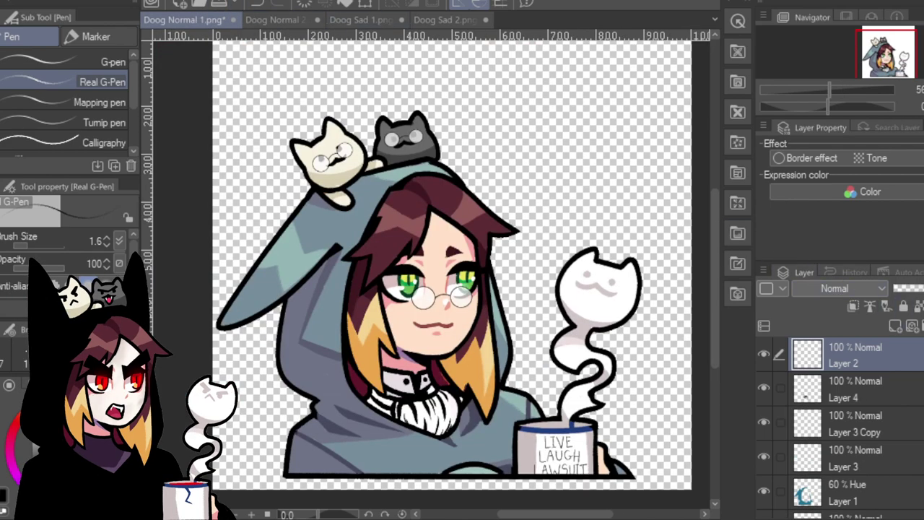
{"action": "key", "text": "ctrl+z"}
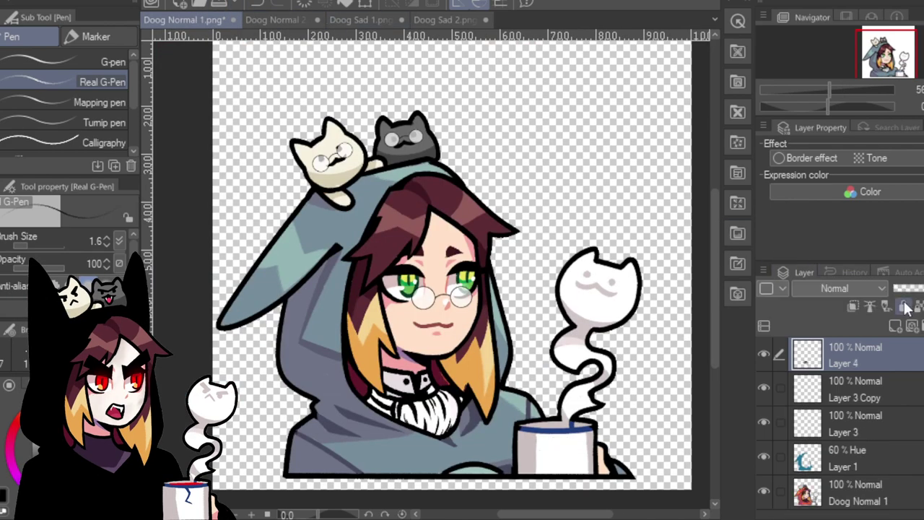
{"action": "left_click", "coordinate": [291, 21]}
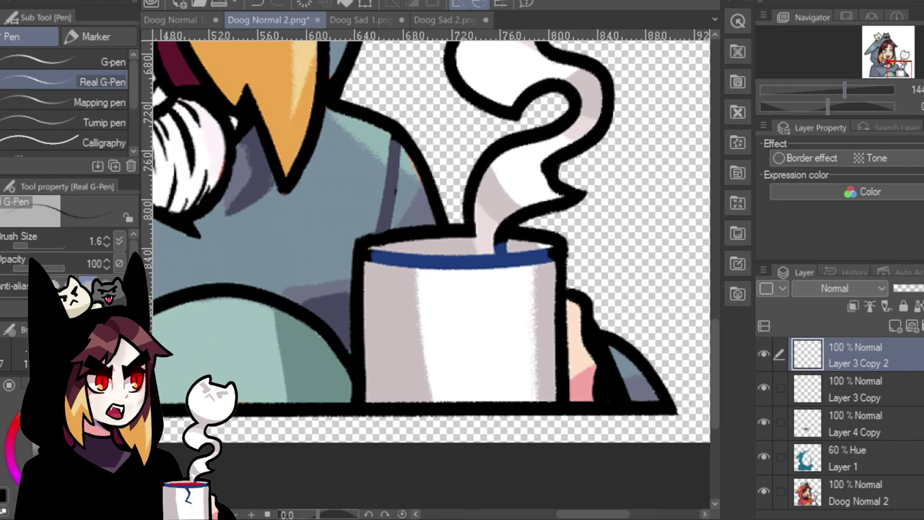
{"action": "left_click_drag", "start_coordinate": [859, 91], "coordinate": [854, 90]}
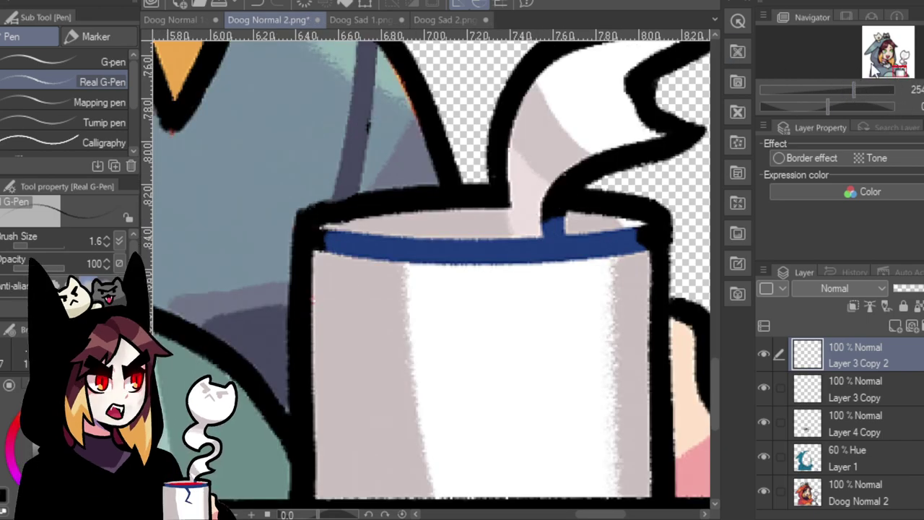
{"action": "left_click_drag", "start_coordinate": [902, 66], "coordinate": [904, 72]}
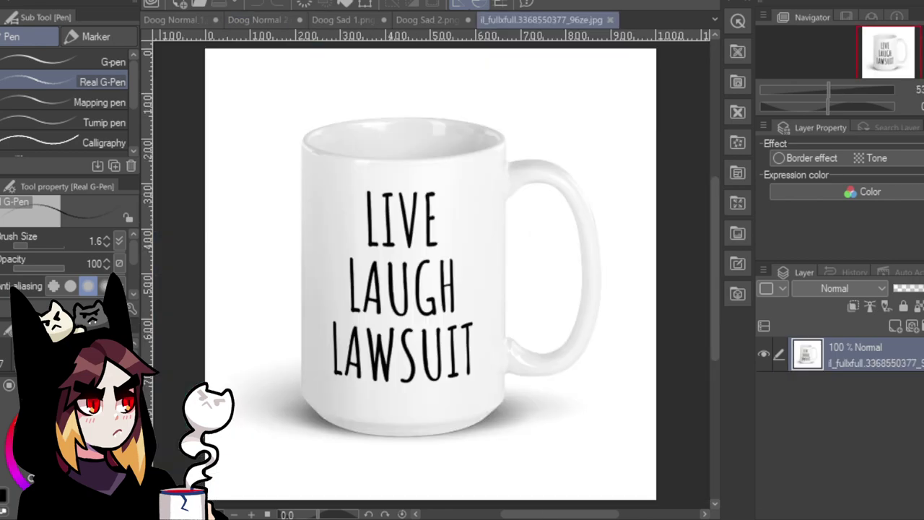
Lasso the LIVE LAUGH LAWSUIT text on the mug photo, cut it to its own layer, and delete the photo layer.
{"action": "key", "text": "m"}
{"action": "mouse_move", "coordinate": [437, 178]}
{"action": "left_mouse_down"}
{"action": "mouse_move", "coordinate": [388, 172]}
{"action": "mouse_move", "coordinate": [350, 194]}
{"action": "mouse_move", "coordinate": [320, 302]}
{"action": "mouse_move", "coordinate": [325, 357]}
{"action": "mouse_move", "coordinate": [378, 400]}
{"action": "mouse_move", "coordinate": [447, 399]}
{"action": "mouse_move", "coordinate": [481, 370]}
{"action": "mouse_move", "coordinate": [493, 326]}
{"action": "mouse_move", "coordinate": [489, 270]}
{"action": "mouse_move", "coordinate": [470, 216]}
{"action": "mouse_move", "coordinate": [467, 224]}
{"action": "mouse_move", "coordinate": [437, 178]}
{"action": "left_mouse_up"}
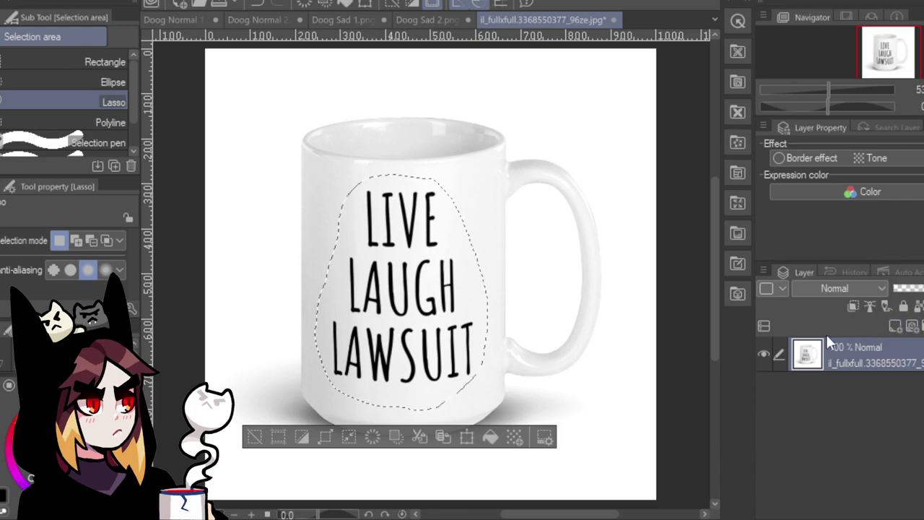
{"action": "left_click", "coordinate": [420, 437]}
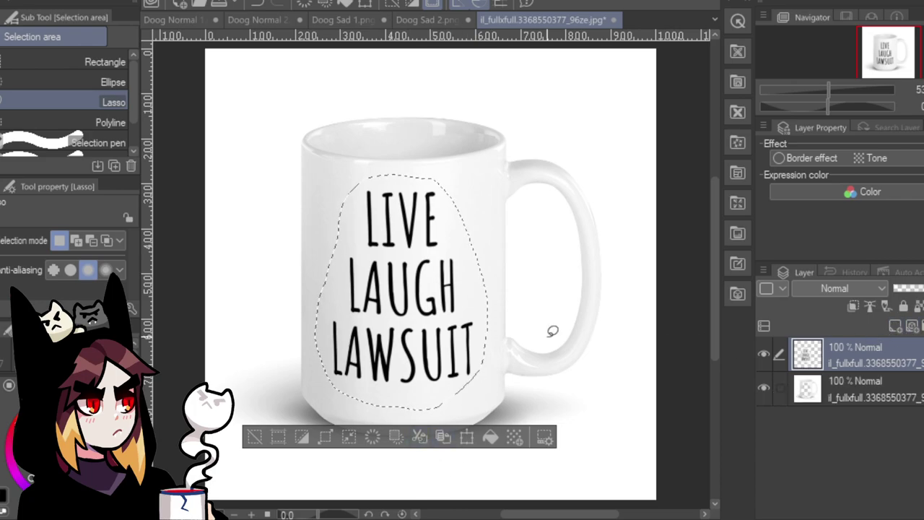
{"action": "left_click", "coordinate": [899, 386]}
{"action": "key", "text": "Delete"}
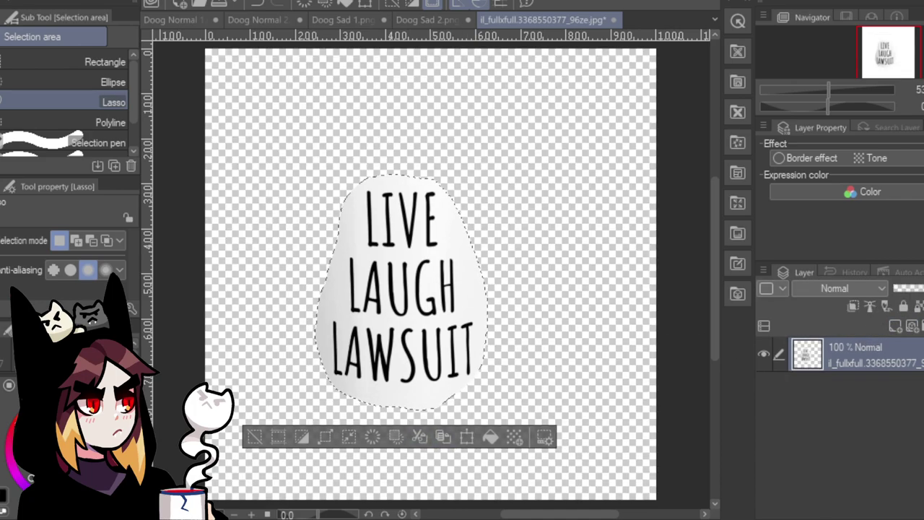
{"action": "key", "text": "ctrl+d"}
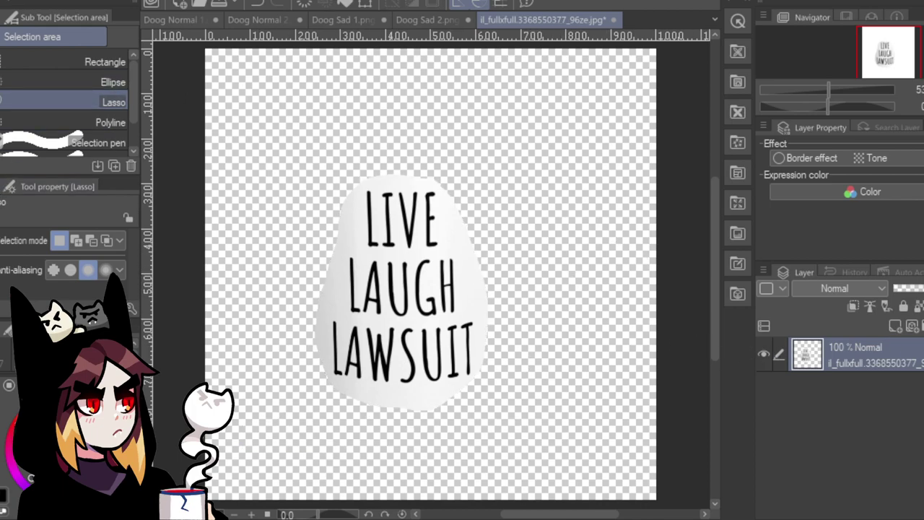
Auto-select the light background around most of the lettering and erase it with the Soft eraser at size 25.
{"action": "key", "text": "w"}
{"action": "left_click", "coordinate": [495, 294]}
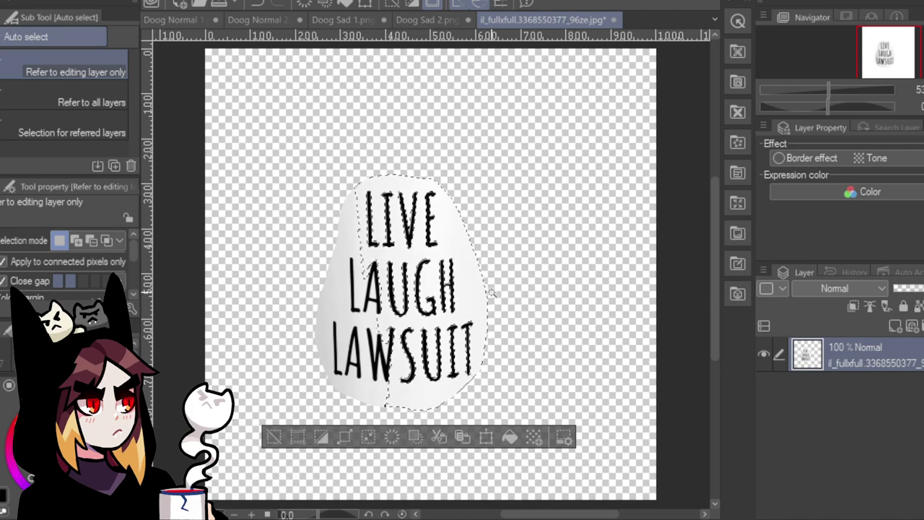
{"action": "key", "text": "e"}
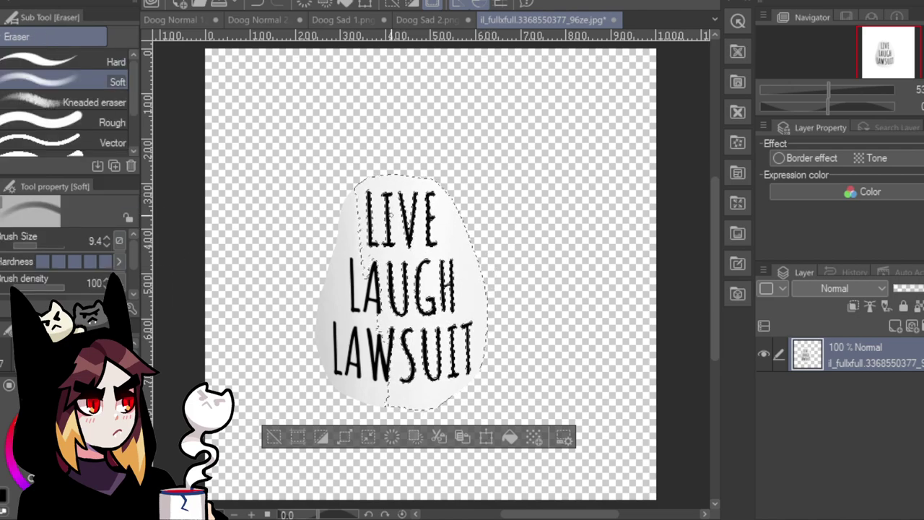
{"action": "left_click", "coordinate": [41, 239]}
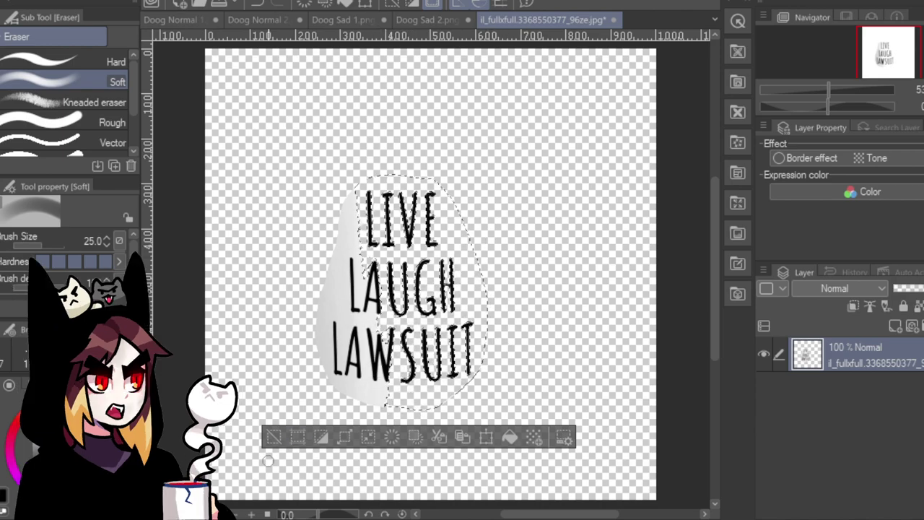
{"action": "left_click", "coordinate": [276, 438]}
Auto-select the remaining grey background with a color margin of 12 and erase it with the Soft eraser at size 126.6.
{"action": "key", "text": "w"}
{"action": "left_click", "coordinate": [359, 289]}
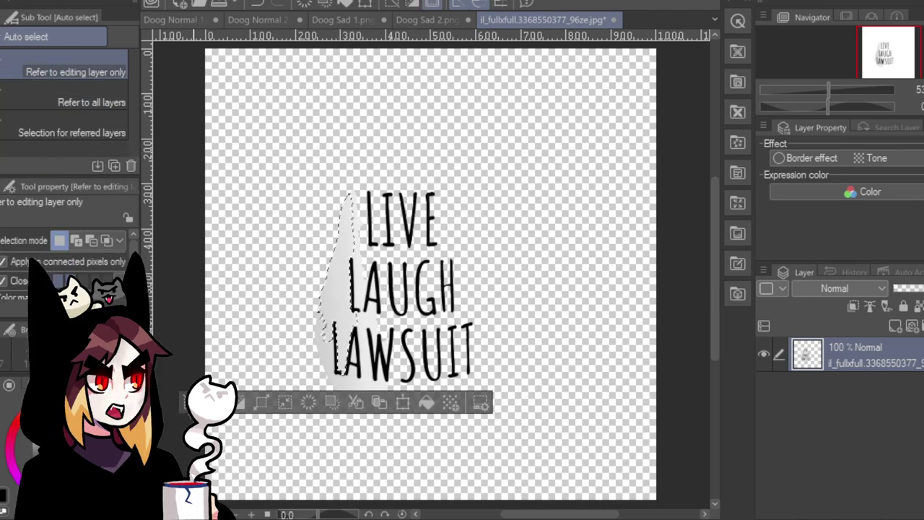
{"action": "scroll", "coordinate": [132, 250], "scroll_direction": "down", "scroll_amount": 3}
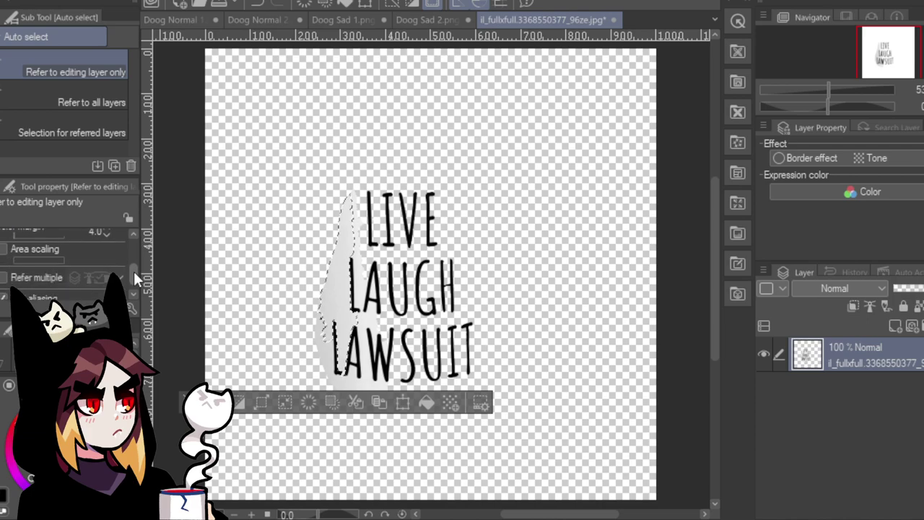
{"action": "scroll", "coordinate": [134, 271], "scroll_direction": "up", "scroll_amount": 1}
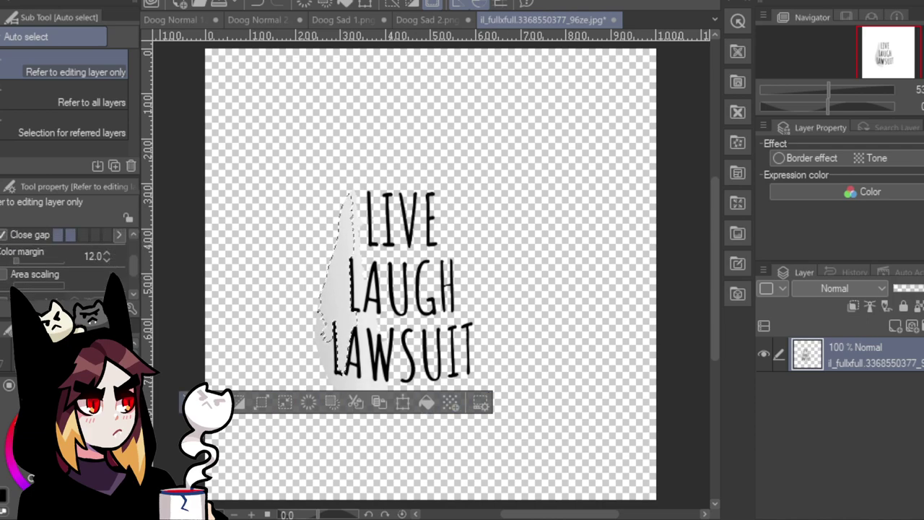
{"action": "left_click", "coordinate": [332, 340]}
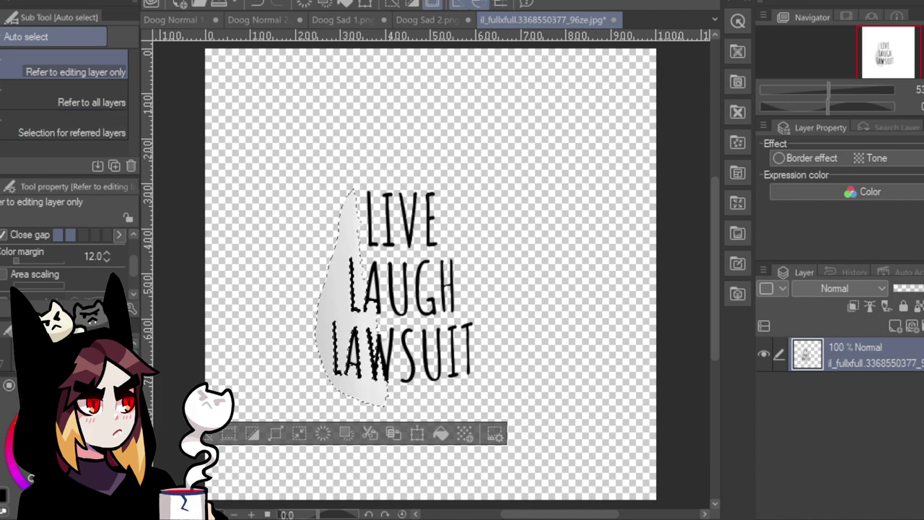
{"action": "key", "text": "e"}
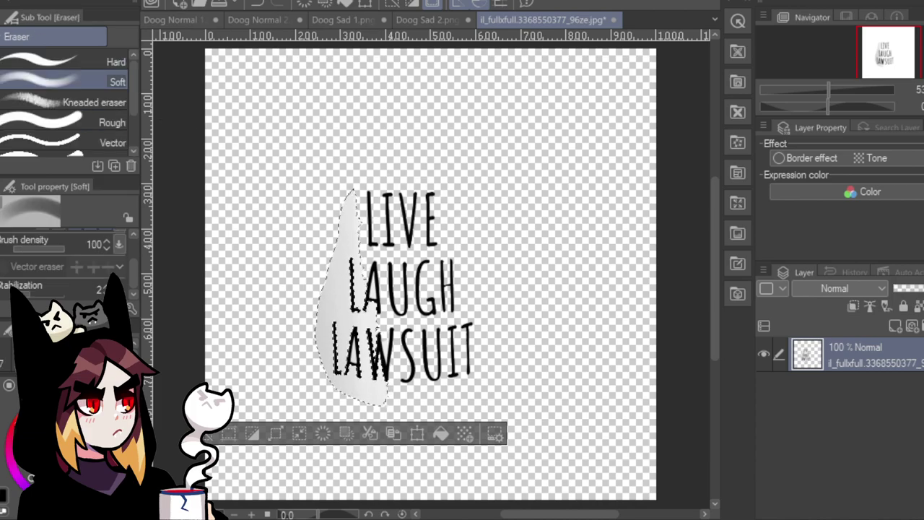
{"action": "scroll", "coordinate": [134, 234], "scroll_direction": "up", "scroll_amount": 2}
{"action": "left_click", "coordinate": [50, 244]}
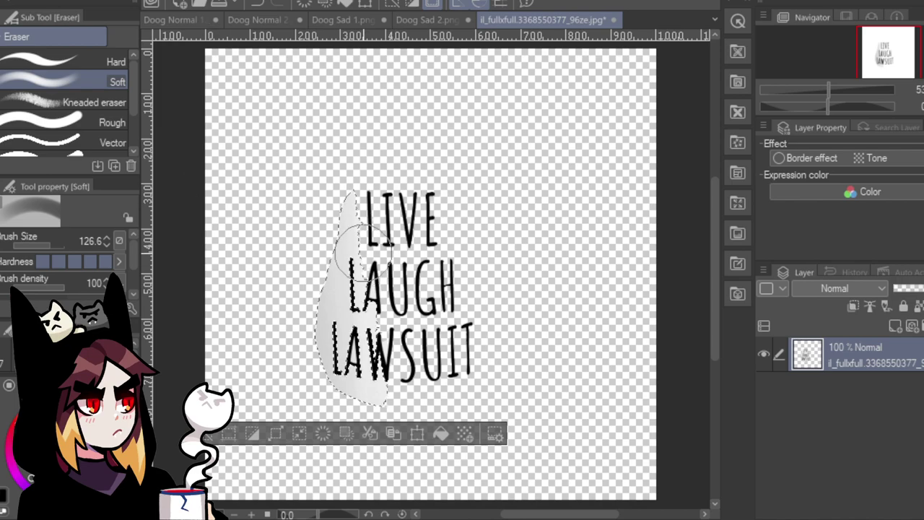
{"action": "mouse_move", "coordinate": [340, 214]}
{"action": "left_mouse_down"}
{"action": "mouse_move", "coordinate": [374, 220]}
{"action": "mouse_move", "coordinate": [339, 311]}
{"action": "mouse_move", "coordinate": [347, 382]}
{"action": "left_mouse_up"}
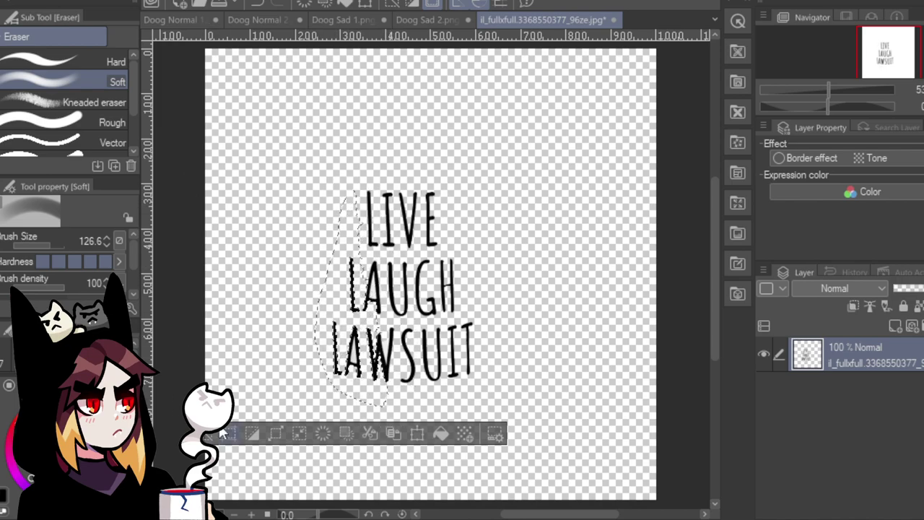
{"action": "key", "text": "ctrl+d"}
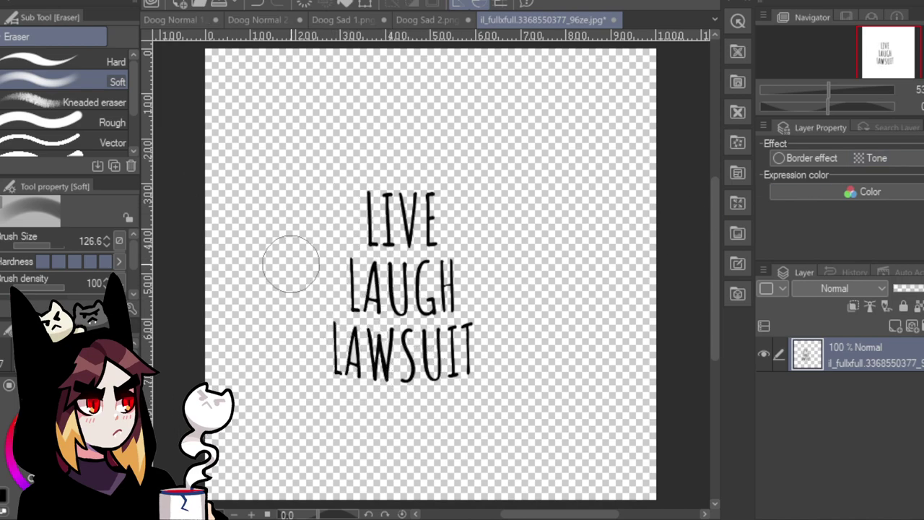
Erase the leftover background enclosed inside the letter A of LAUGH and the letter A of LAWSUIT.
{"action": "key", "text": "w"}
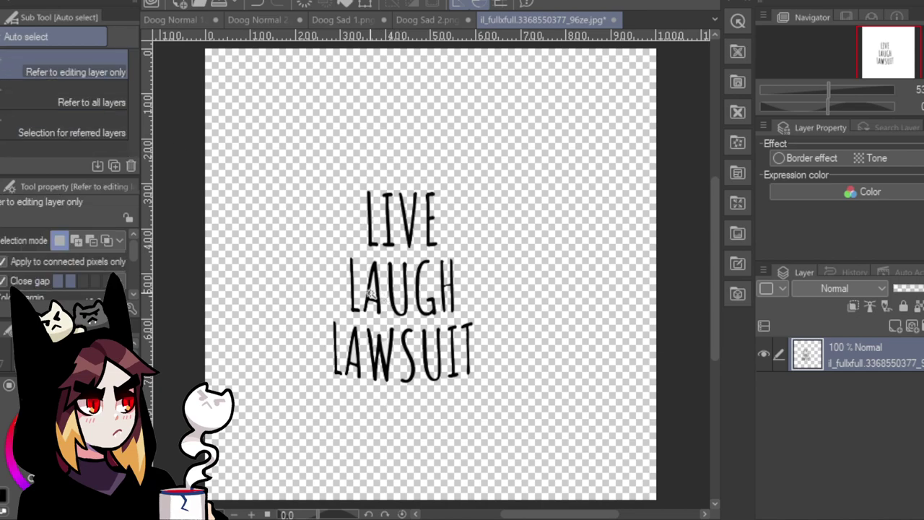
{"action": "left_click", "coordinate": [375, 292]}
{"action": "key", "text": "e"}
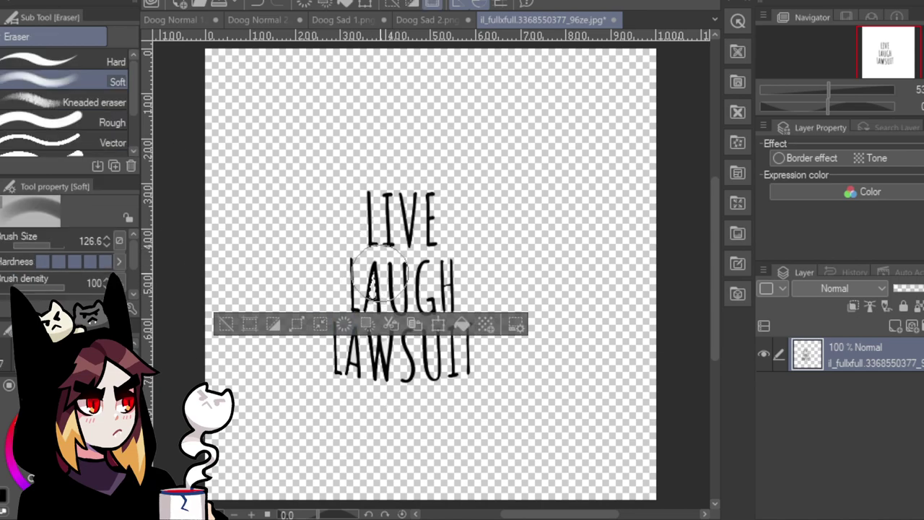
{"action": "key", "text": "w"}
{"action": "left_click", "coordinate": [354, 357]}
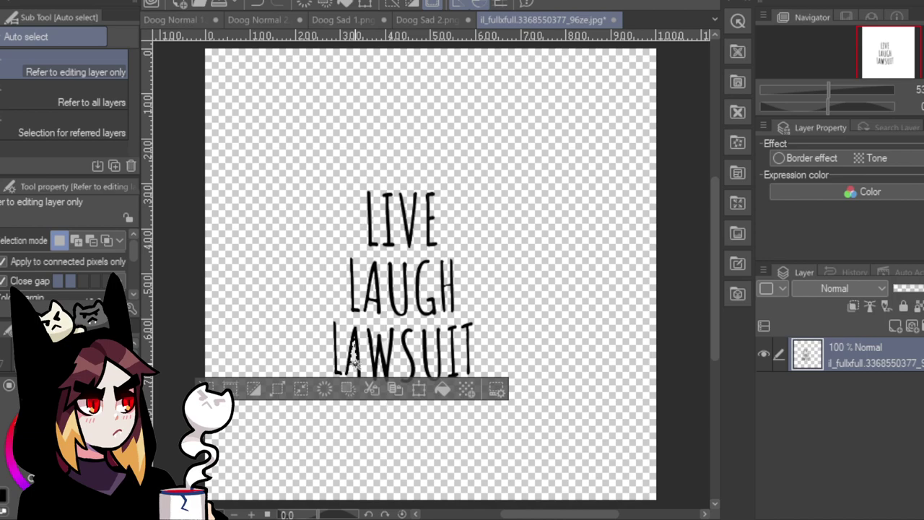
{"action": "key", "text": "e"}
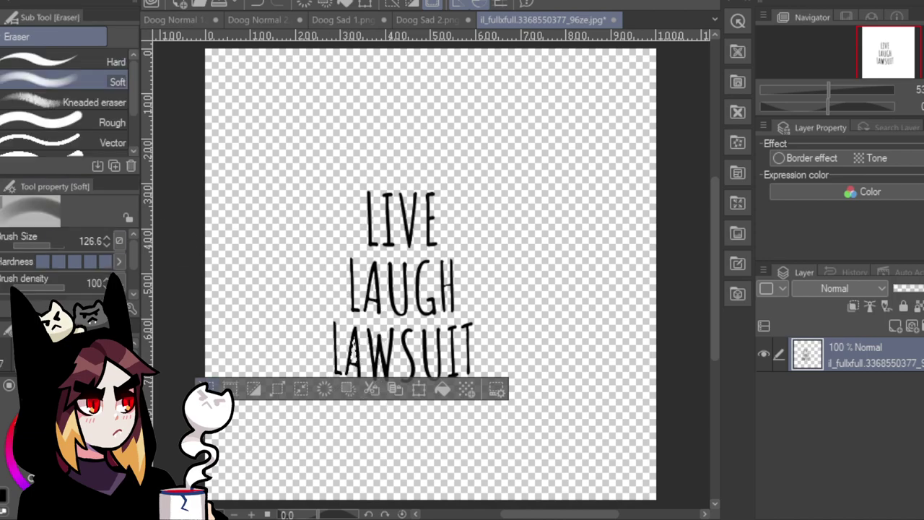
{"action": "key", "text": "ctrl+d"}
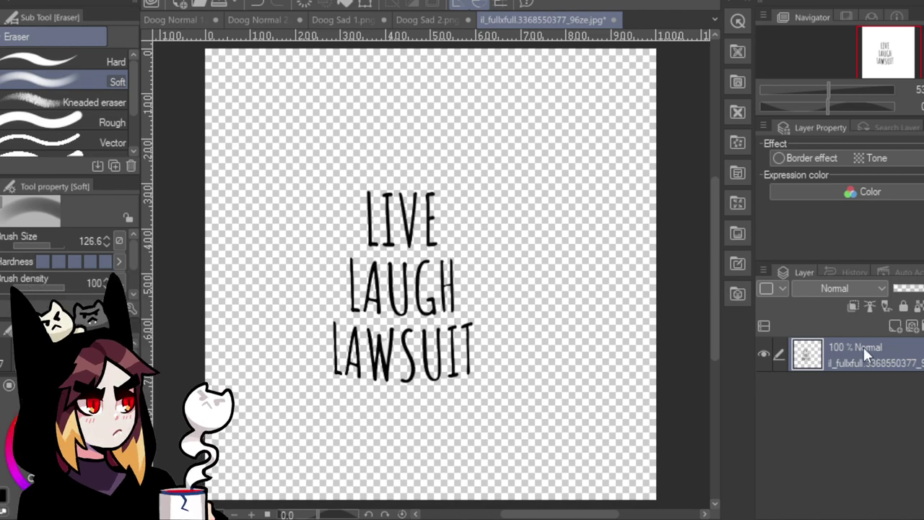
Paste the isolated LIVE LAUGH LAWSUIT lettering layer into the Doog Normal 2 image.
{"action": "left_click", "coordinate": [274, 20]}
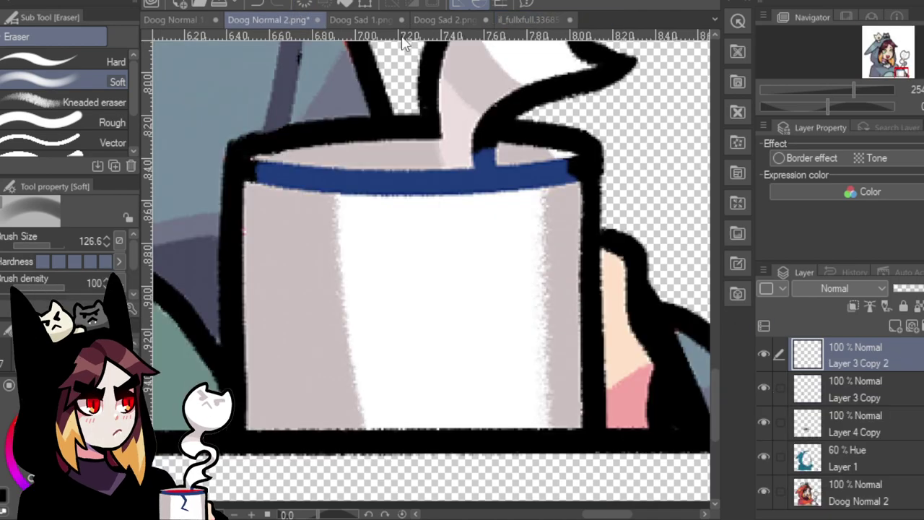
{"action": "key", "text": "ctrl+v"}
{"action": "left_click_drag", "start_coordinate": [854, 89], "coordinate": [830, 85]}
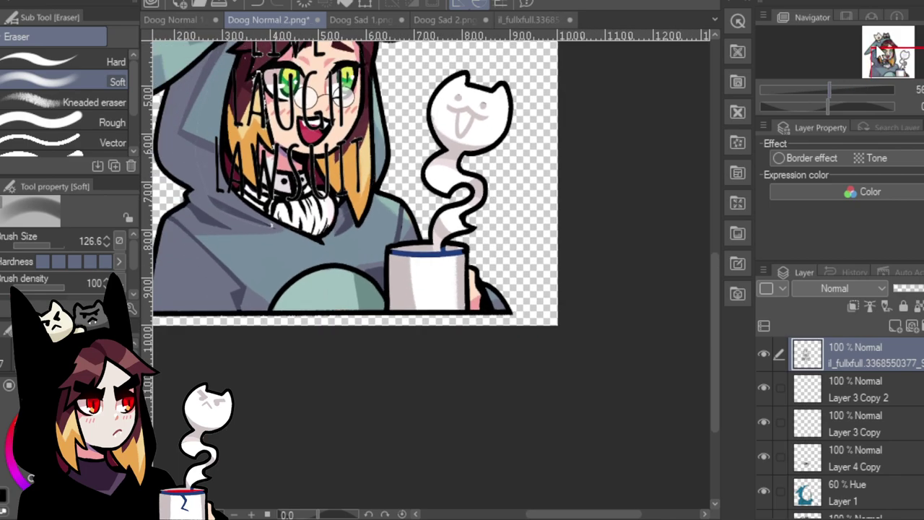
{"action": "left_click_drag", "start_coordinate": [889, 54], "coordinate": [741, 60]}
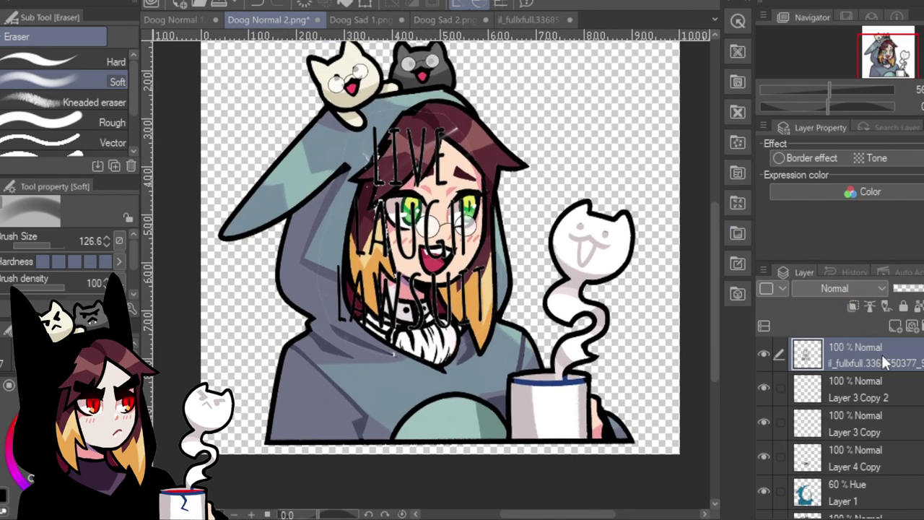
Scale the pasted lettering down to fit the mug's width and place it on the mug's front, with LAWSUIT crossing the lower edge.
{"action": "key", "text": "ctrl+t"}
{"action": "left_click_drag", "start_coordinate": [501, 106], "coordinate": [396, 245]}
{"action": "left_click_drag", "start_coordinate": [386, 314], "coordinate": [576, 413]}
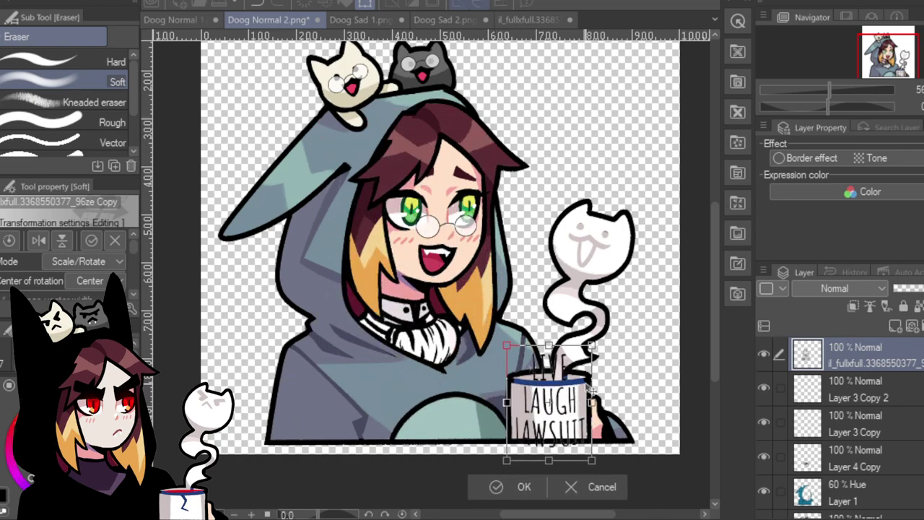
{"action": "left_click_drag", "start_coordinate": [592, 343], "coordinate": [563, 382]}
{"action": "left_click_drag", "start_coordinate": [551, 426], "coordinate": [567, 421]}
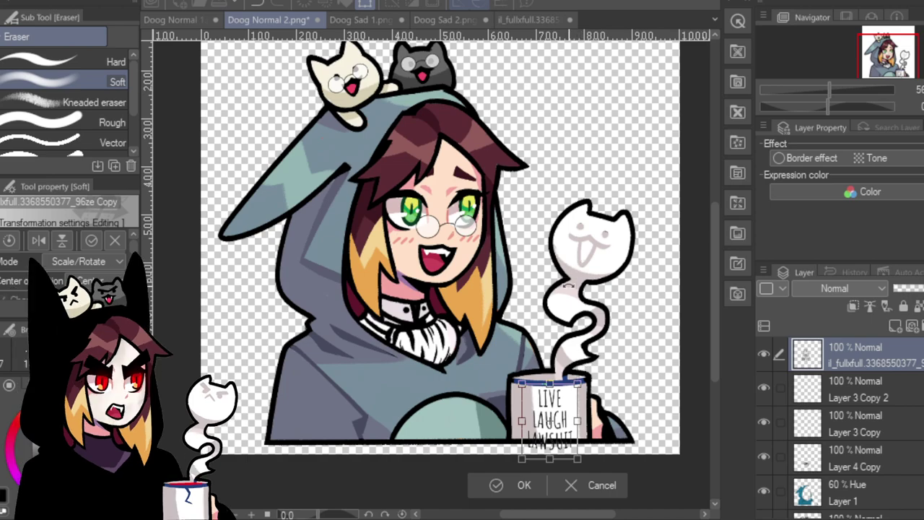
{"action": "mouse_move", "coordinate": [549, 459]}
{"action": "left_mouse_down"}
{"action": "mouse_move", "coordinate": [549, 443]}
{"action": "mouse_move", "coordinate": [549, 463]}
{"action": "left_mouse_up"}
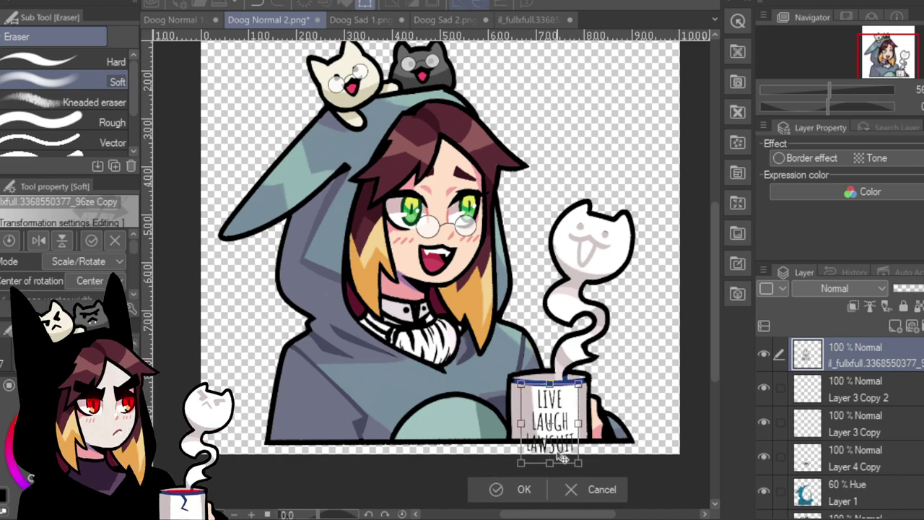
{"action": "left_click", "coordinate": [522, 491]}
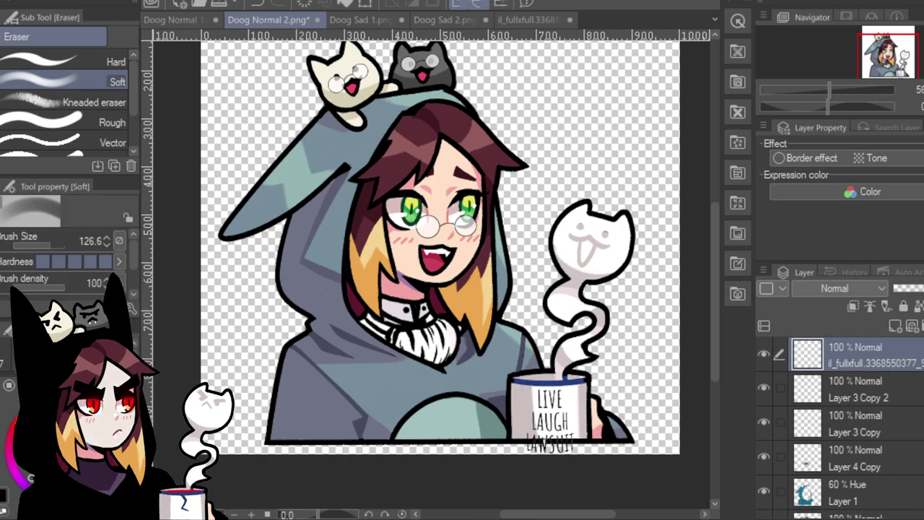
{"action": "key", "text": "p"}
{"action": "key", "text": "o"}
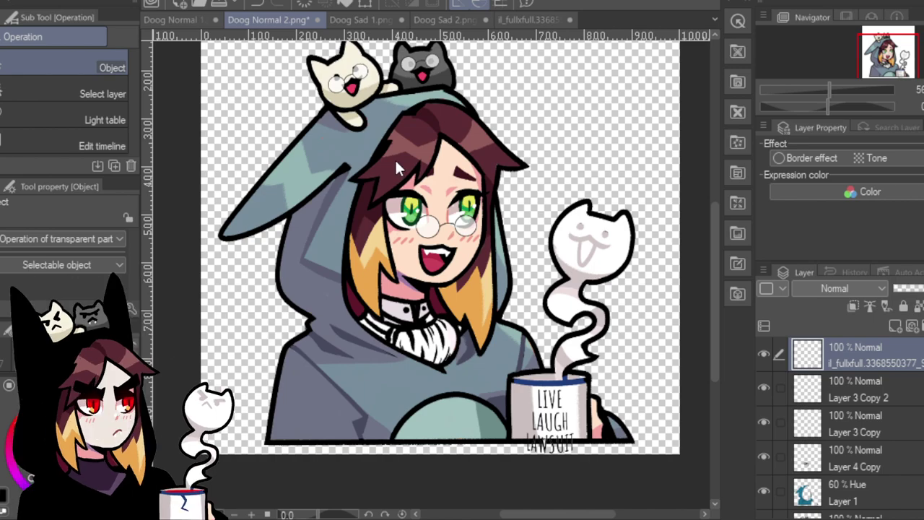
{"action": "key", "text": "ctrl+t"}
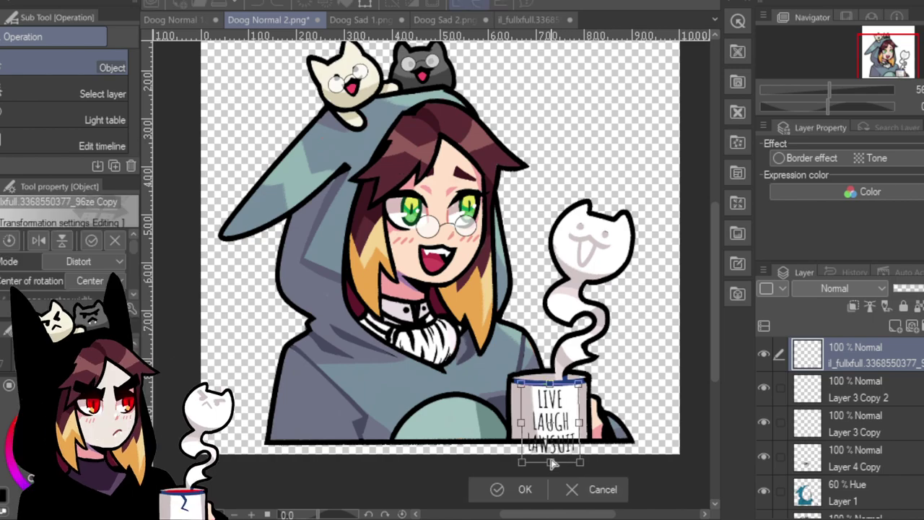
{"action": "left_click", "coordinate": [597, 495]}
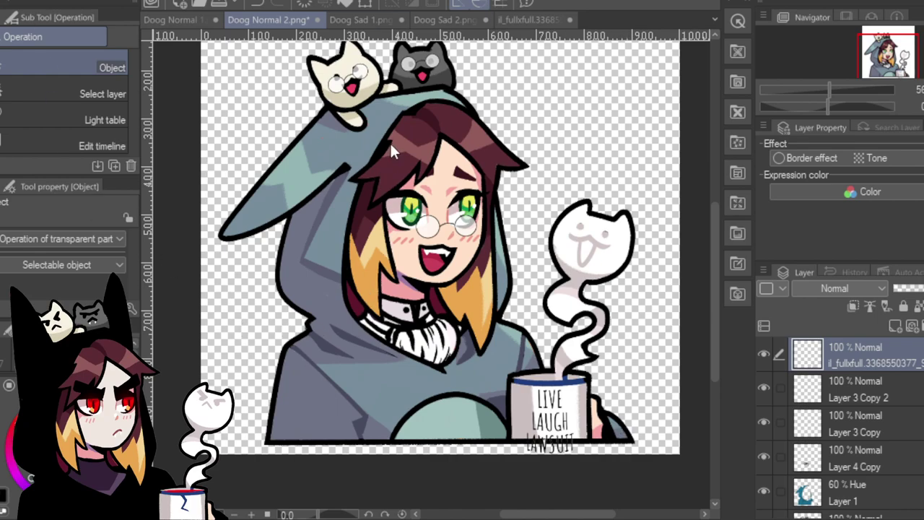
Reduce the lettering's height and skew it slightly so all three lines sit between the mug's blue rim and its lower edge.
{"action": "key", "text": "ctrl+t"}
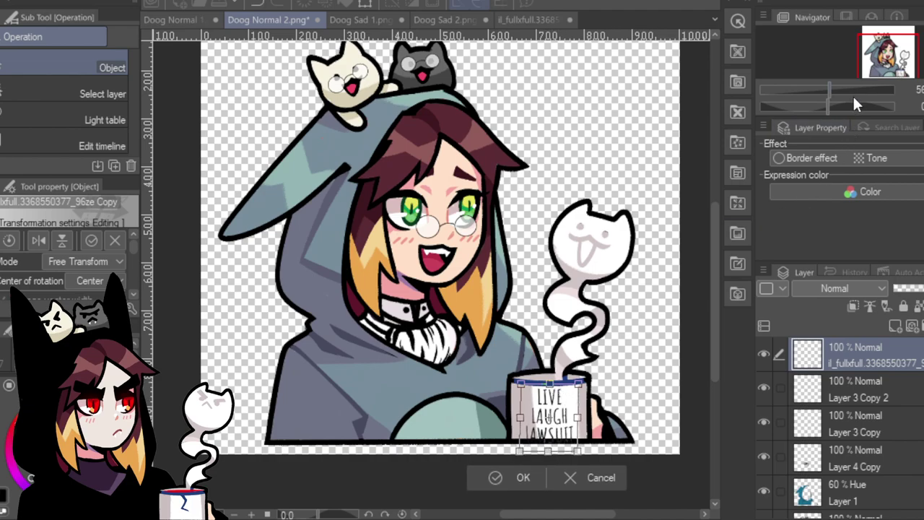
{"action": "scroll", "coordinate": [854, 97], "scroll_direction": "up", "scroll_amount": 5}
{"action": "left_click_drag", "start_coordinate": [895, 56], "coordinate": [891, 77]}
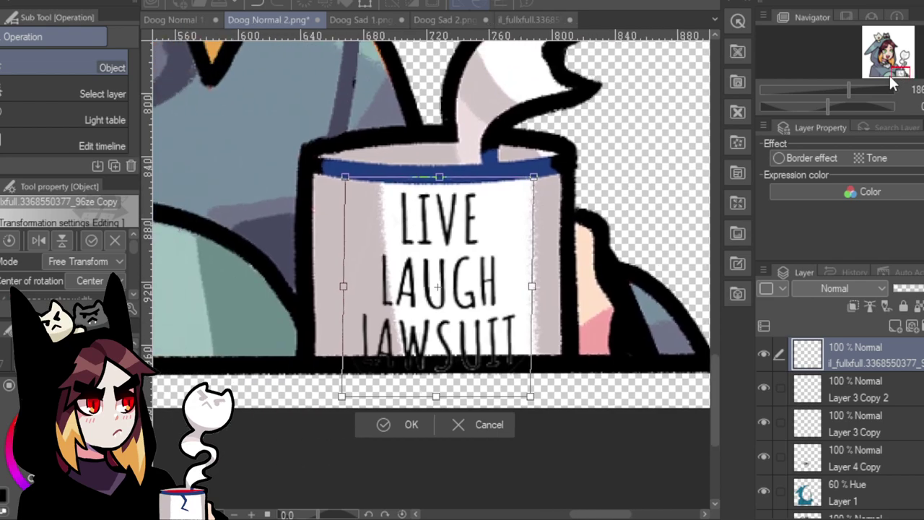
{"action": "left_click_drag", "start_coordinate": [439, 177], "coordinate": [439, 189]}
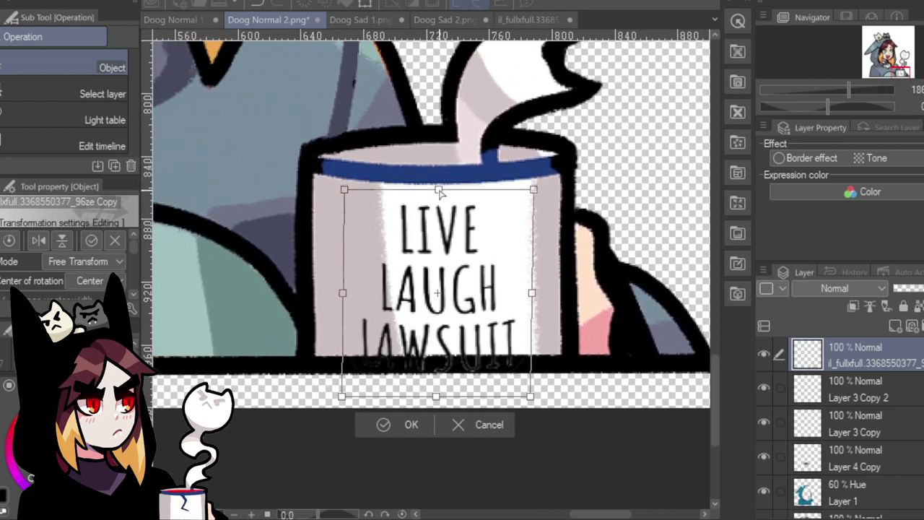
{"action": "left_click_drag", "start_coordinate": [457, 247], "coordinate": [459, 232]}
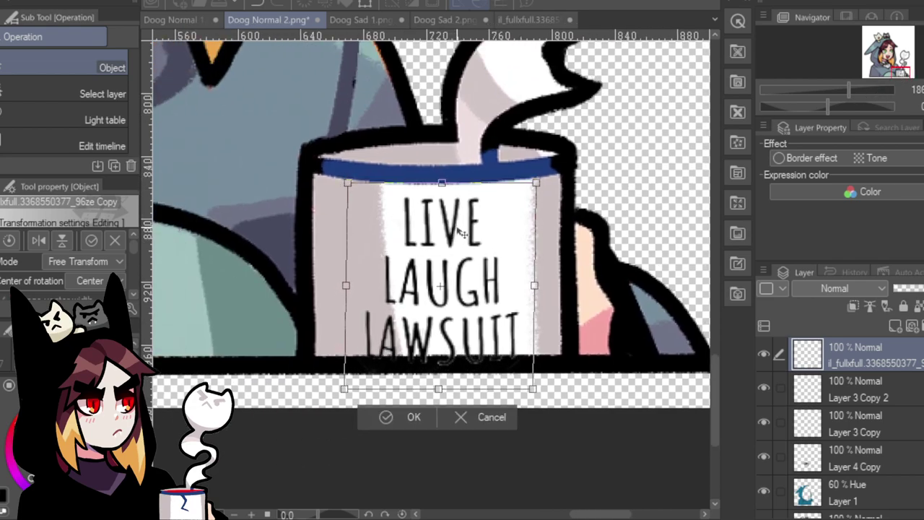
{"action": "left_click_drag", "start_coordinate": [442, 184], "coordinate": [445, 186]}
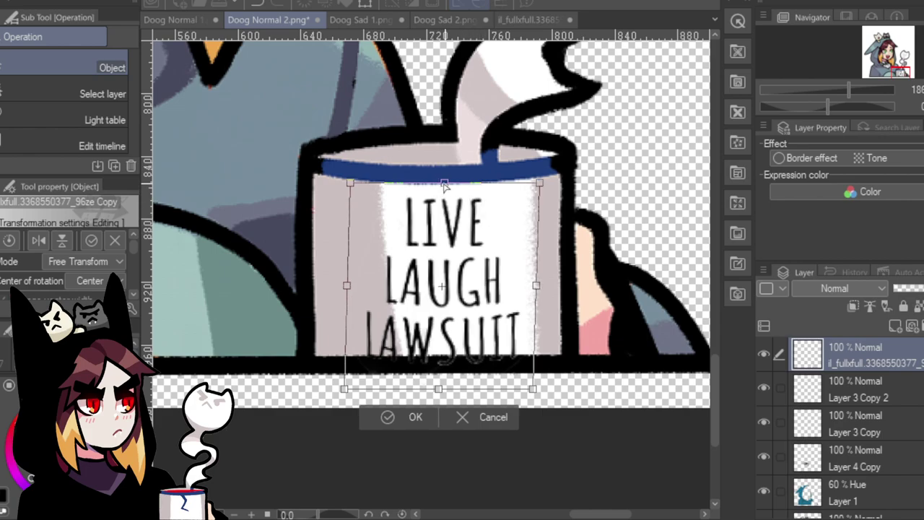
{"action": "left_click_drag", "start_coordinate": [439, 388], "coordinate": [436, 385]}
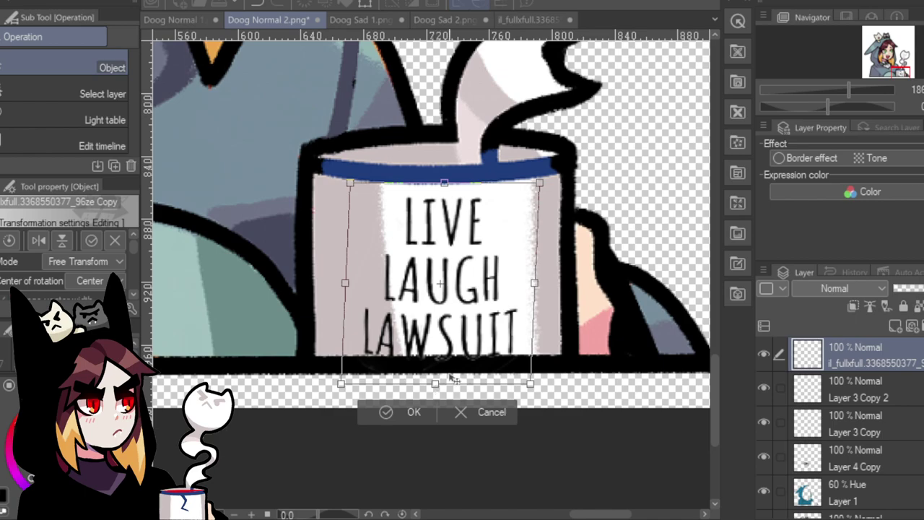
{"action": "left_click", "coordinate": [414, 412]}
Set the Soft eraser to size 15.3 and erase the parts of LAWSUIT overlapping the mug's lower outline in Doog Normal 2.
{"action": "left_click", "coordinate": [807, 88]}
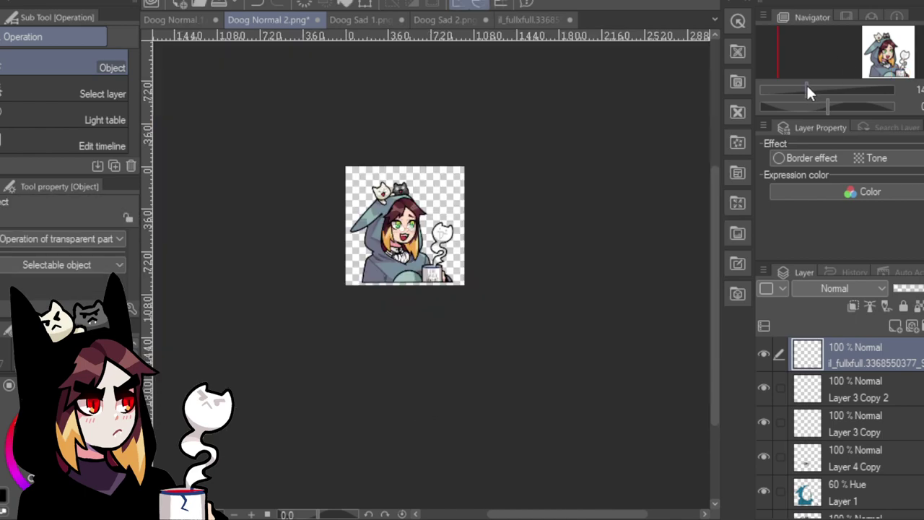
{"action": "left_click_drag", "start_coordinate": [807, 89], "coordinate": [822, 88]}
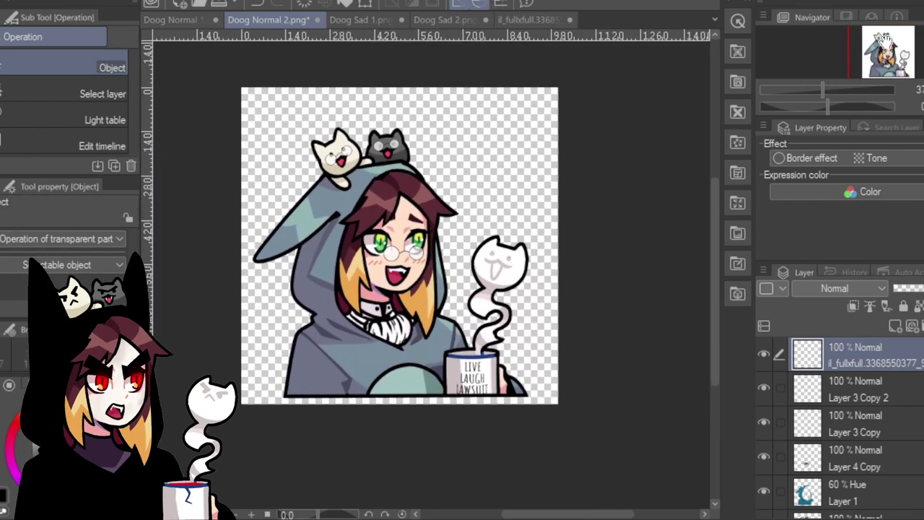
{"action": "left_click", "coordinate": [829, 88]}
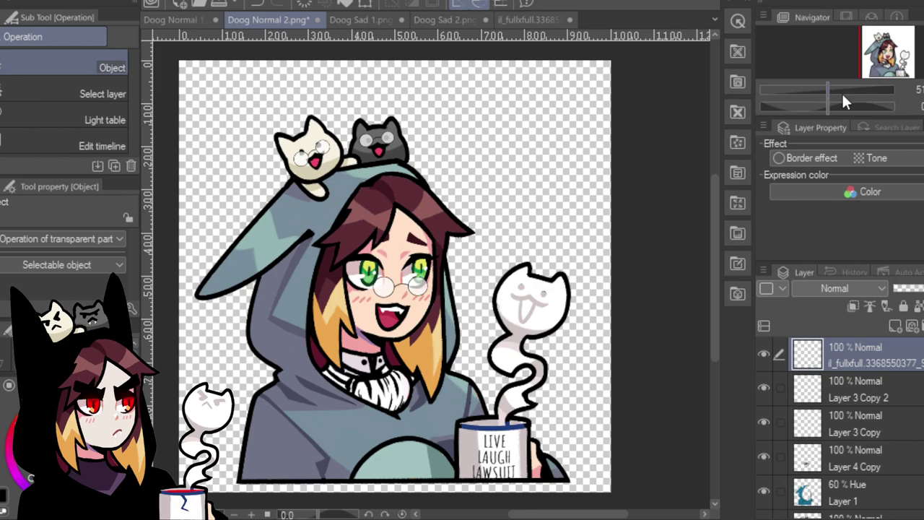
{"action": "mouse_move", "coordinate": [842, 91]}
{"action": "left_mouse_down"}
{"action": "mouse_move", "coordinate": [858, 81]}
{"action": "mouse_move", "coordinate": [831, 90]}
{"action": "mouse_move", "coordinate": [843, 85]}
{"action": "left_mouse_up"}
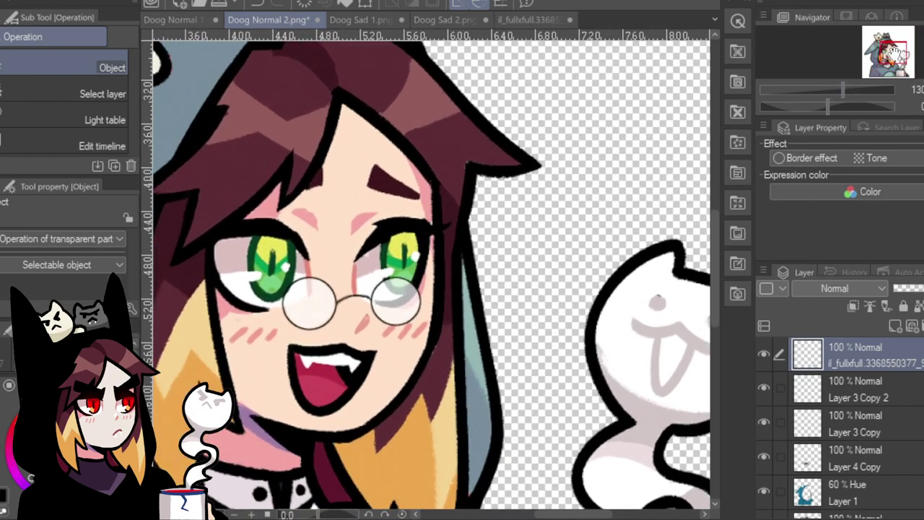
{"action": "left_click_drag", "start_coordinate": [892, 53], "coordinate": [900, 70]}
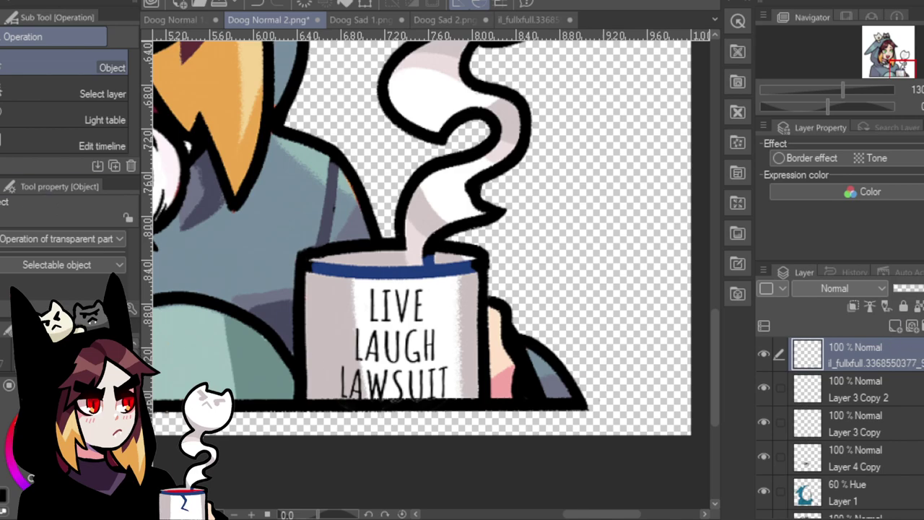
{"action": "key", "text": "e"}
{"action": "left_click", "coordinate": [31, 243]}
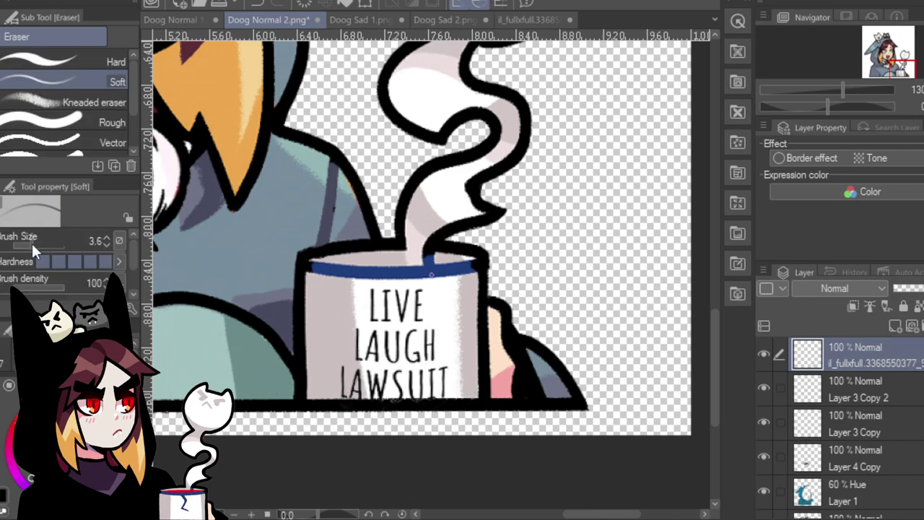
{"action": "left_click_drag", "start_coordinate": [33, 242], "coordinate": [39, 241]}
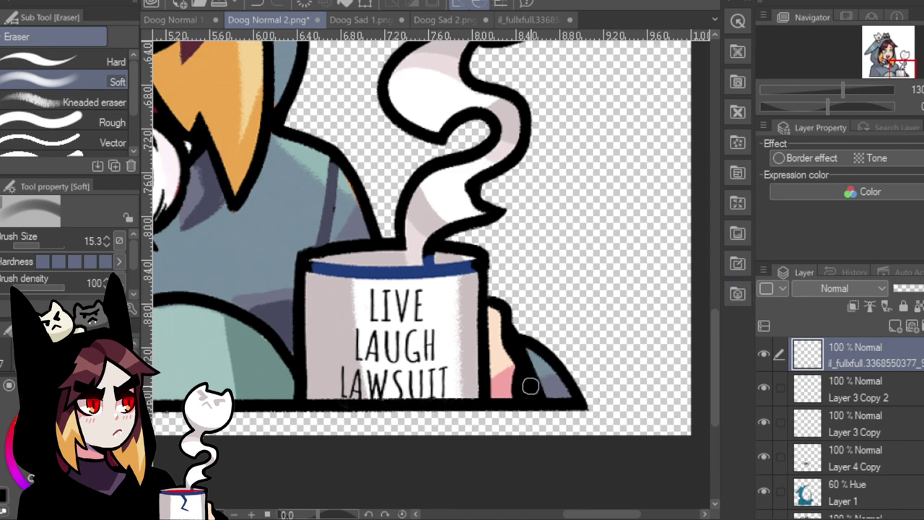
Paste the mug lettering layer into Doog Normal 1 and position it on the mug's front with LAWSUIT crossing the lower edge.
{"action": "key", "text": "o"}
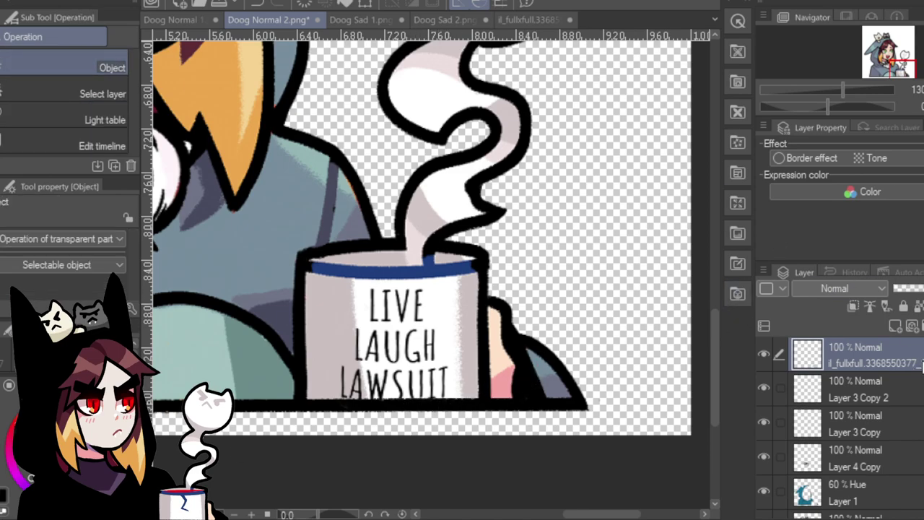
{"action": "left_click", "coordinate": [182, 21]}
{"action": "key", "text": "ctrl+v"}
{"action": "left_click_drag", "start_coordinate": [578, 462], "coordinate": [566, 471]}
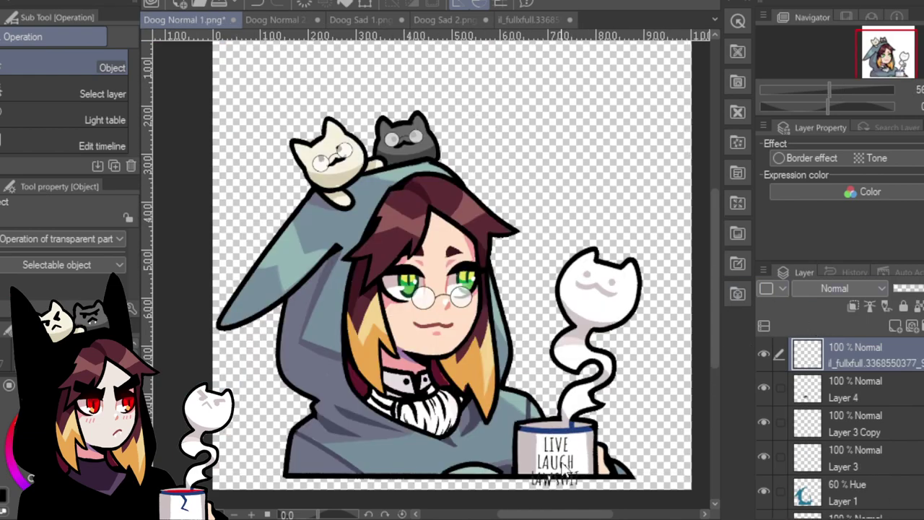
Compare the placement of the mug lettering in Doog Normal 1 and Doog Normal 2.
{"action": "left_click", "coordinate": [281, 21]}
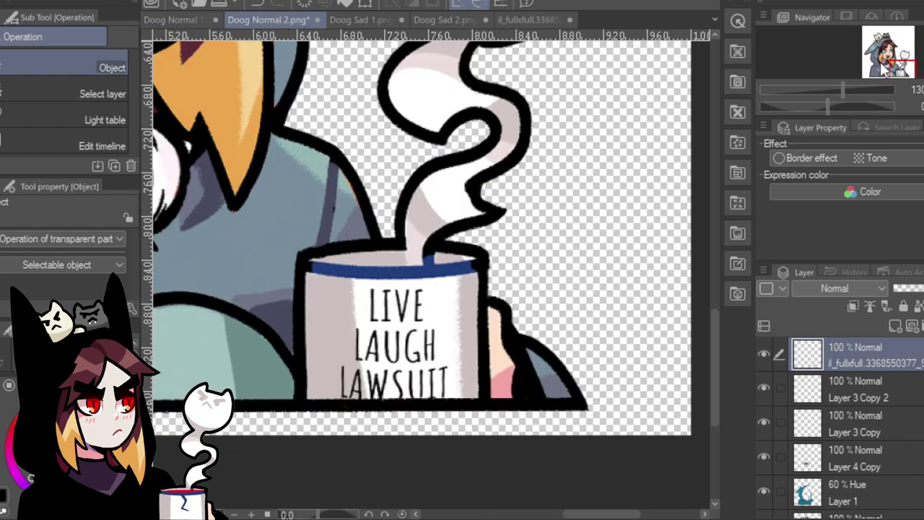
{"action": "left_click_drag", "start_coordinate": [843, 89], "coordinate": [831, 89]}
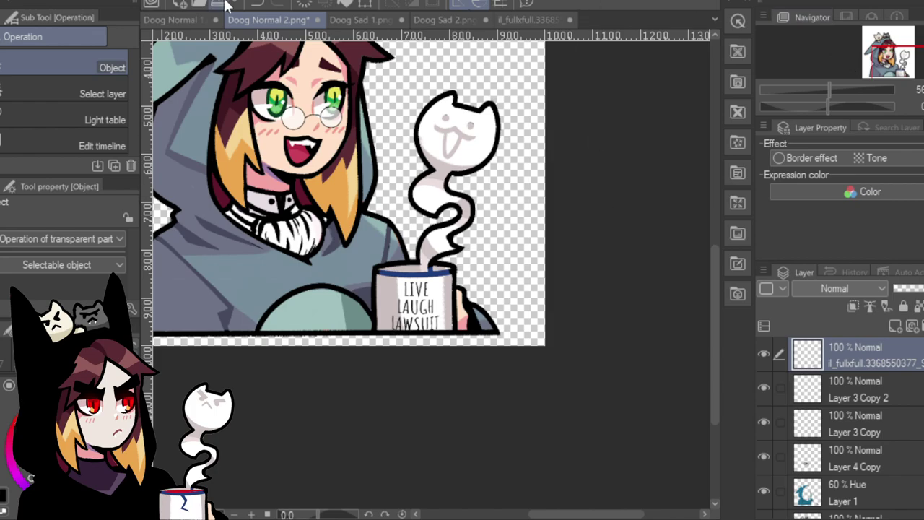
{"action": "left_click", "coordinate": [188, 19]}
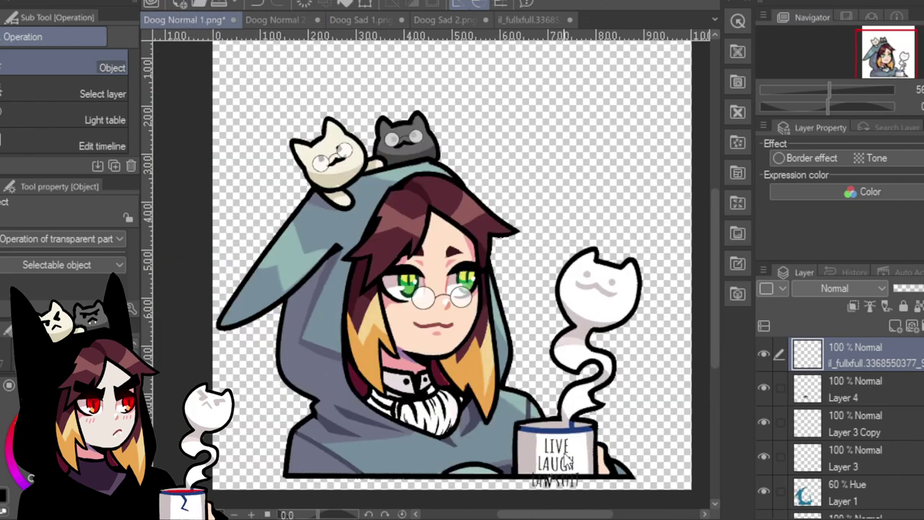
{"action": "left_click", "coordinate": [278, 20]}
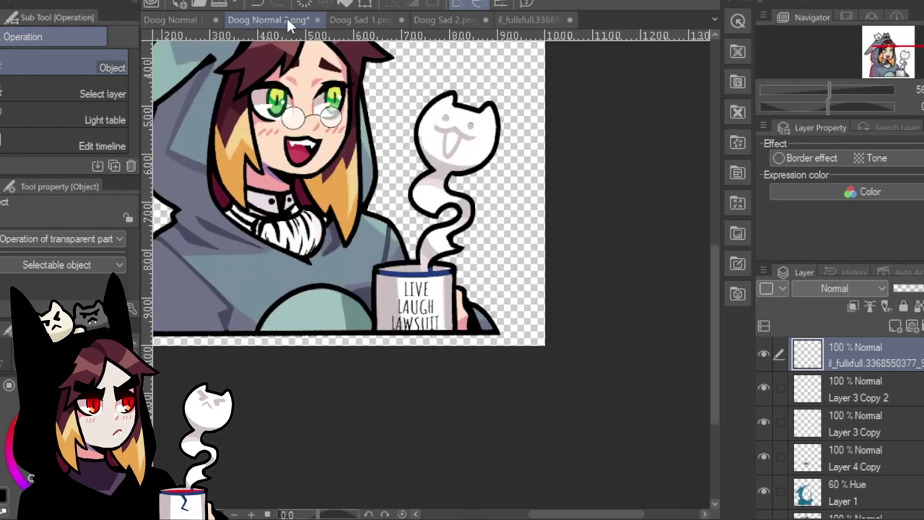
{"action": "left_click", "coordinate": [203, 21]}
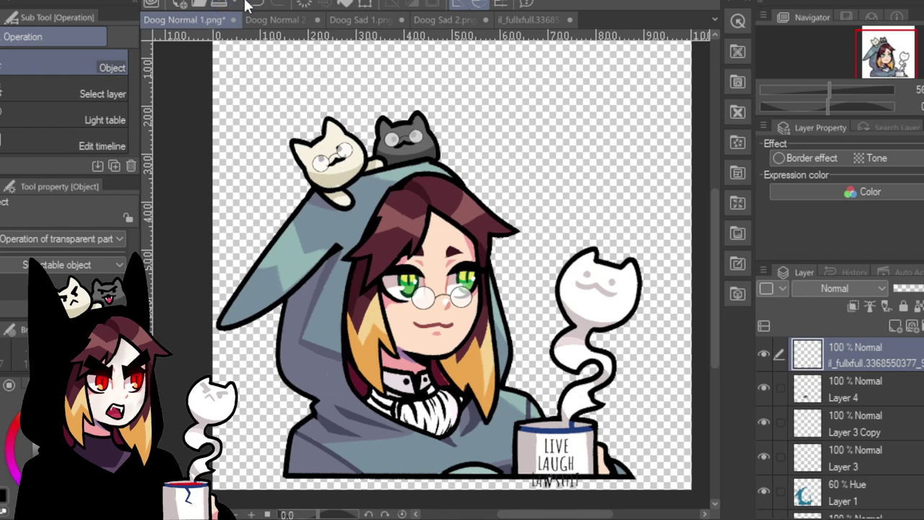
{"action": "left_click", "coordinate": [299, 20]}
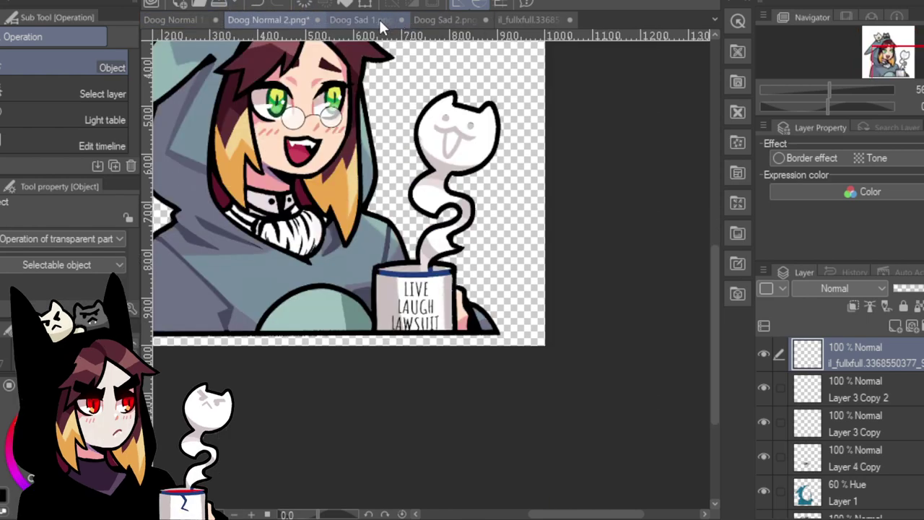
Paste the lettering into Doog Sad 1 and Doog Sad 2 and place it on the front of each mug.
{"action": "left_click", "coordinate": [381, 22]}
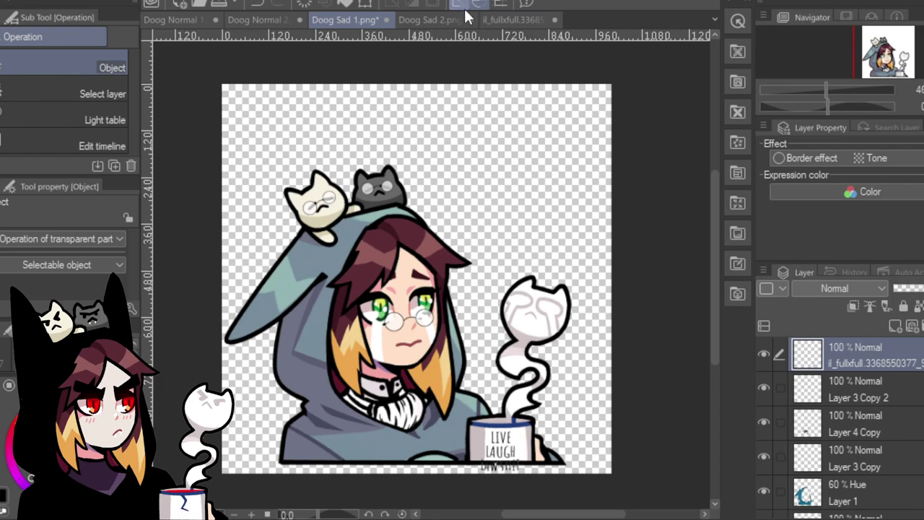
{"action": "left_click", "coordinate": [445, 20]}
{"action": "key", "text": "ctrl+v"}
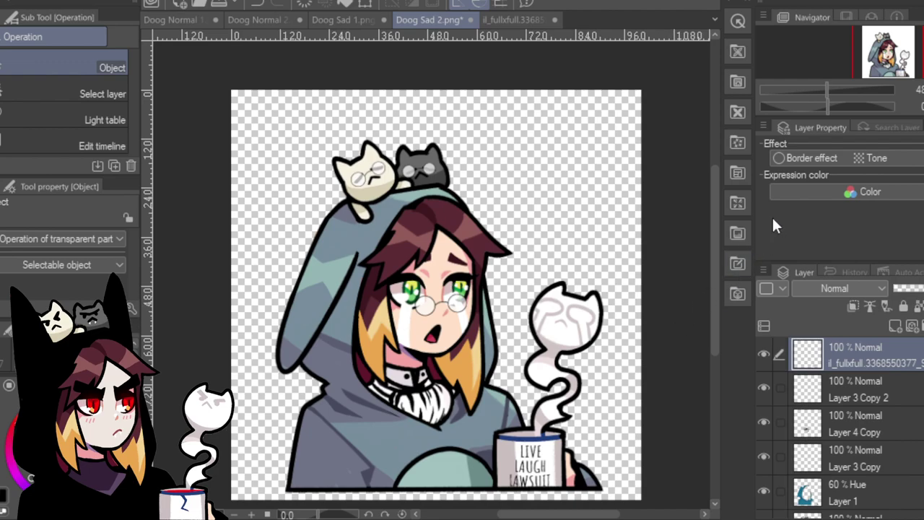
Erase the part of LAWSUIT that extends past the mug's lower edge in Doog Sad 1 and Doog Normal 1.
{"action": "left_click", "coordinate": [355, 20]}
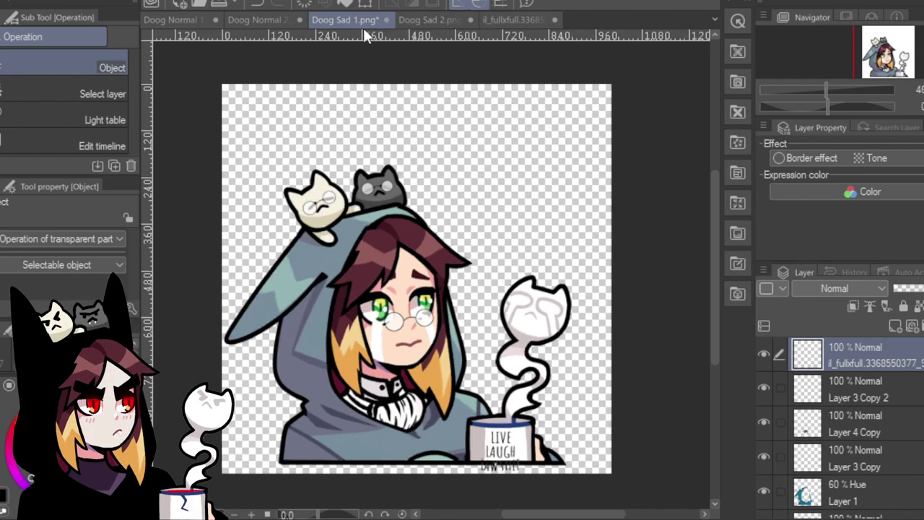
{"action": "left_click_drag", "start_coordinate": [837, 93], "coordinate": [847, 94]}
{"action": "scroll", "coordinate": [322, 303], "scroll_direction": "down", "scroll_amount": 5}
{"action": "scroll", "coordinate": [321, 303], "scroll_direction": "up", "scroll_amount": 4}
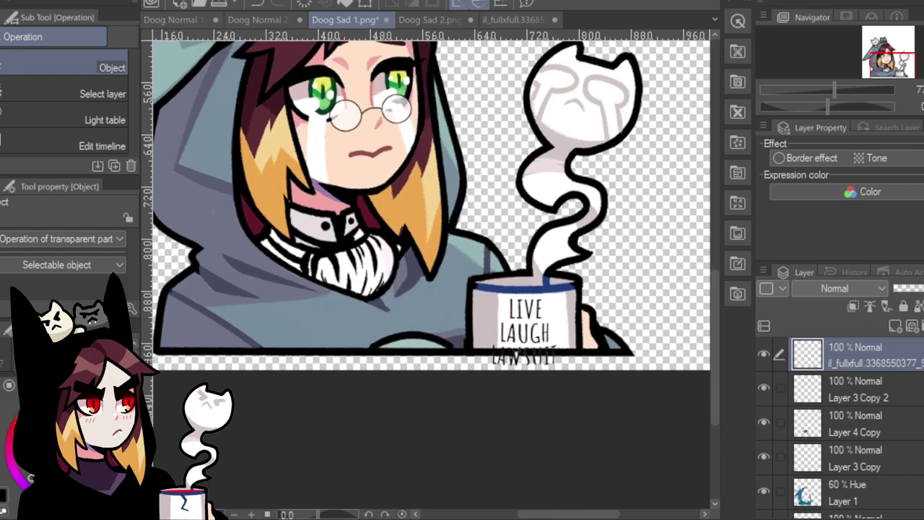
{"action": "key", "text": "e"}
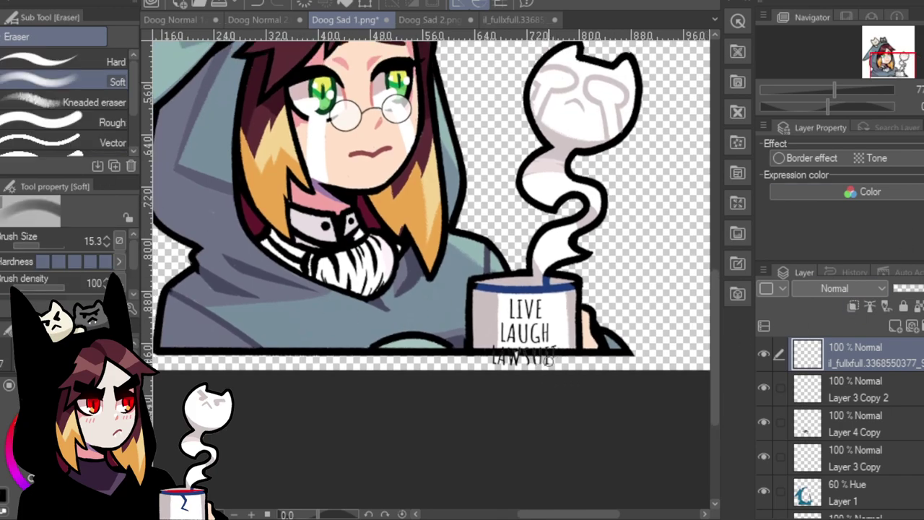
{"action": "mouse_move", "coordinate": [543, 361]}
{"action": "left_mouse_down"}
{"action": "mouse_move", "coordinate": [562, 353]}
{"action": "mouse_move", "coordinate": [501, 367]}
{"action": "mouse_move", "coordinate": [504, 355]}
{"action": "left_mouse_up"}
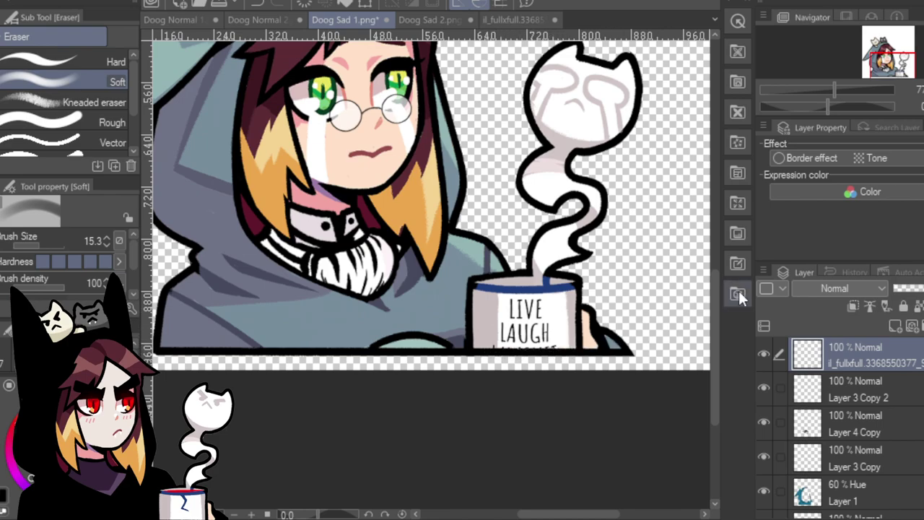
{"action": "left_click", "coordinate": [191, 16]}
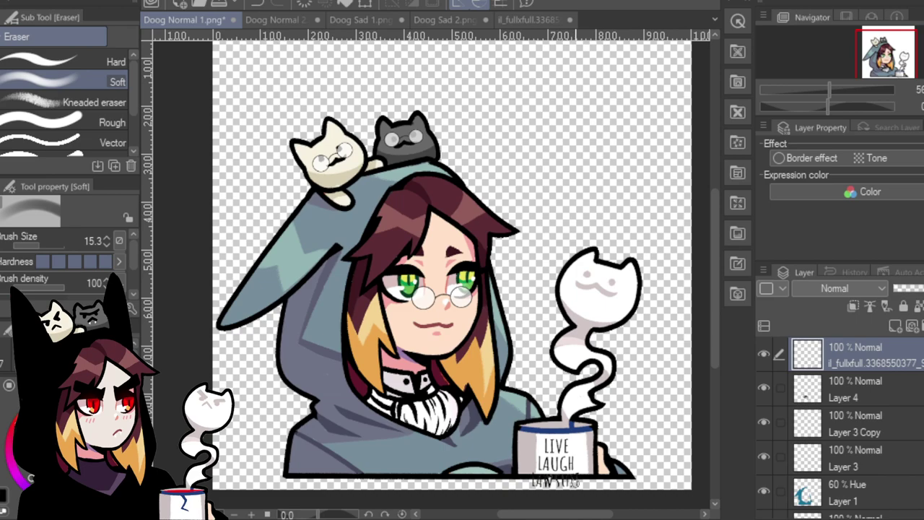
{"action": "left_click_drag", "start_coordinate": [584, 481], "coordinate": [540, 482]}
Review the mug lettering in Doog Normal 2, Doog Sad 1 and Doog Sad 2.
{"action": "left_click", "coordinate": [291, 20]}
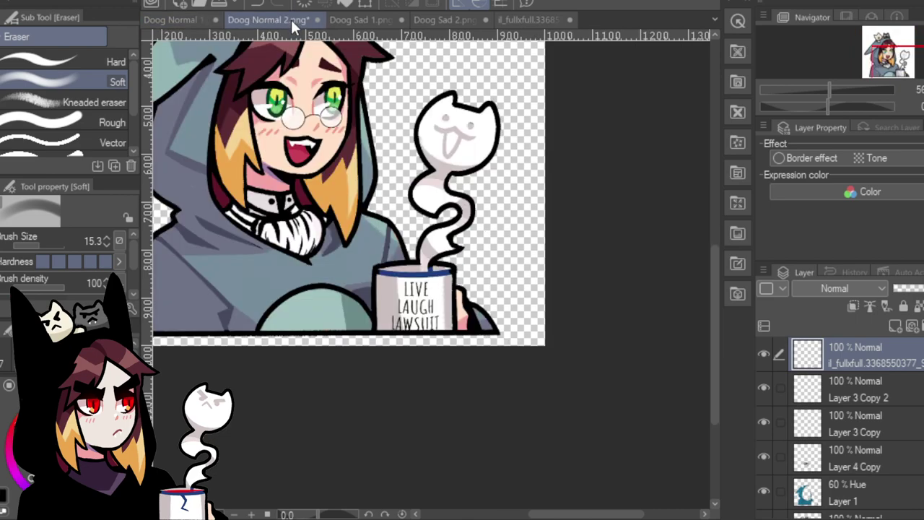
{"action": "left_click", "coordinate": [358, 19]}
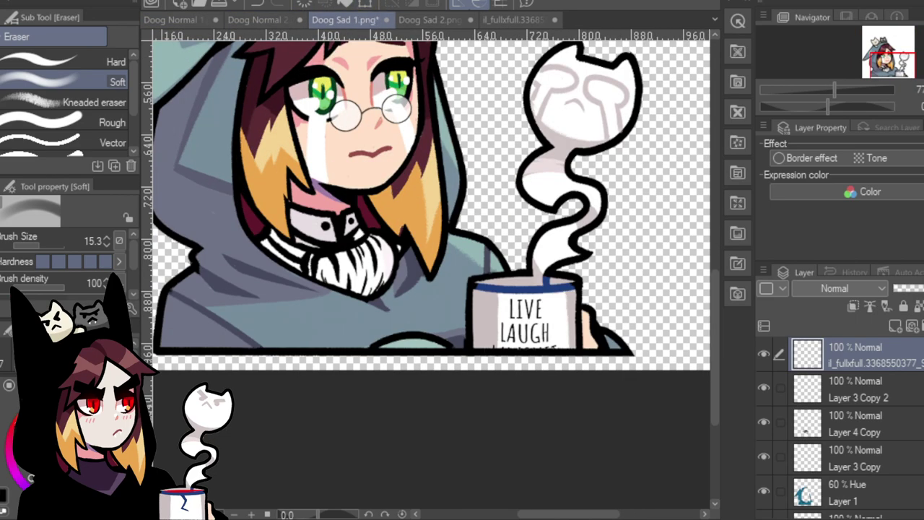
{"action": "left_click", "coordinate": [444, 19]}
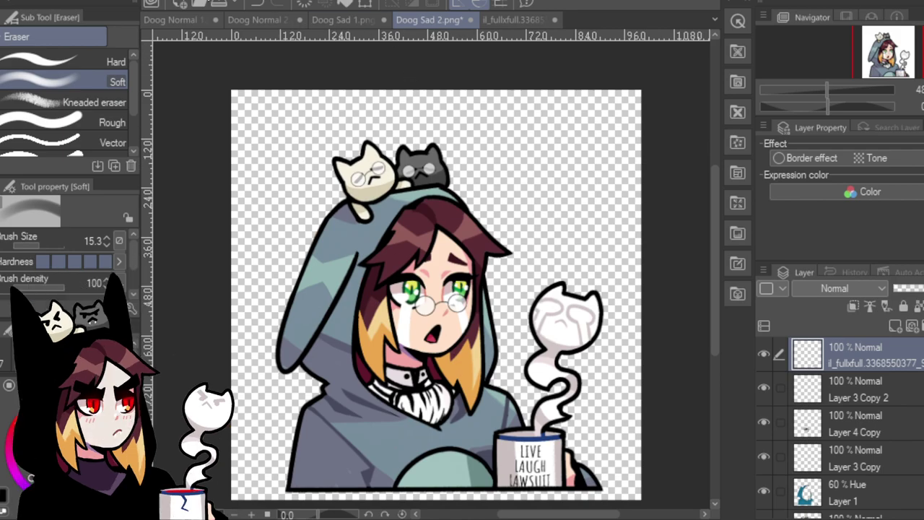
Close the finished Doog Normal 1 and Doog Normal 2 images and the Johnathanactive.png file.
{"action": "left_click", "coordinate": [166, 20]}
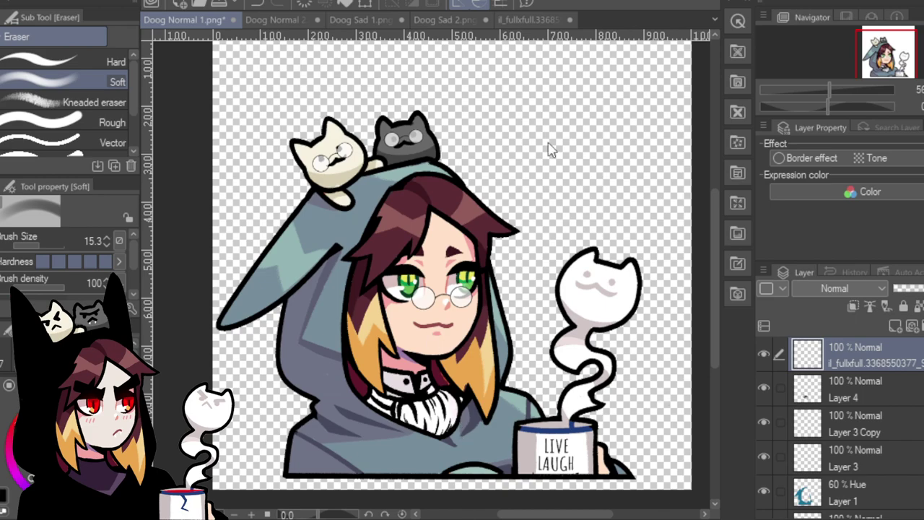
{"action": "left_click", "coordinate": [283, 20]}
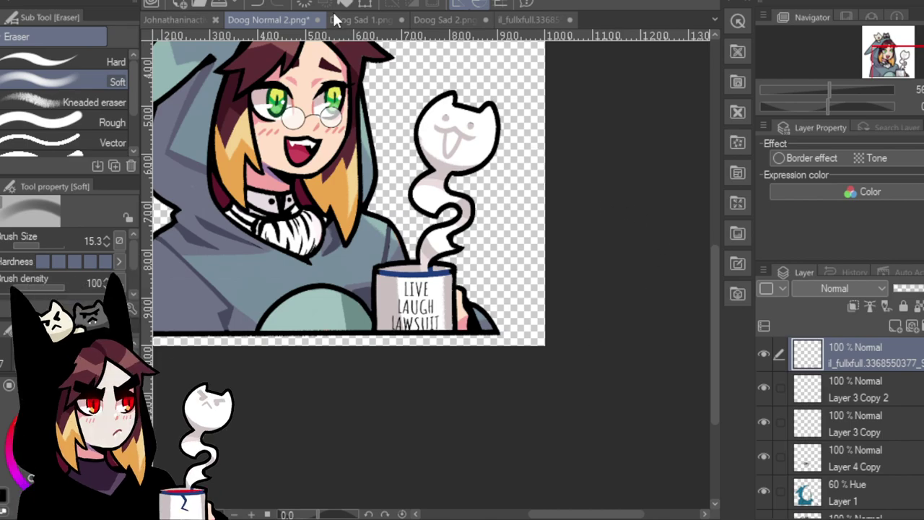
{"action": "left_click", "coordinate": [217, 17]}
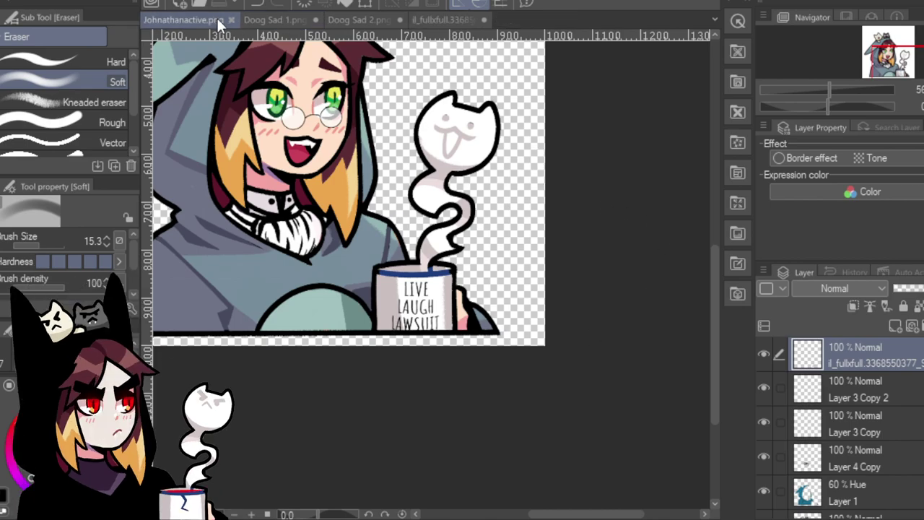
{"action": "left_click", "coordinate": [233, 20]}
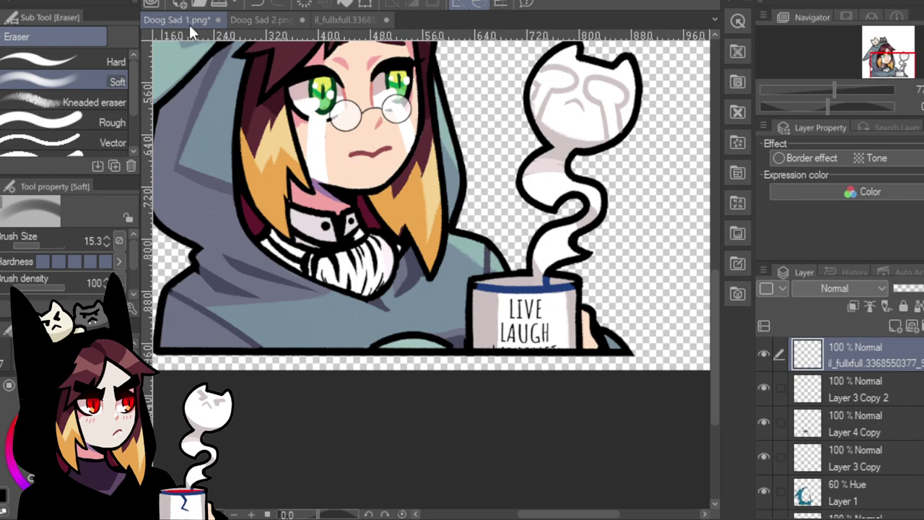
Close the finished Doog Sad 1, Doog Sad 2 and Johnathanactivesad.png images and the LIVE LAUGH LAWSUIT lettering file.
{"action": "scroll", "coordinate": [433, 217], "scroll_direction": "down", "scroll_amount": 3}
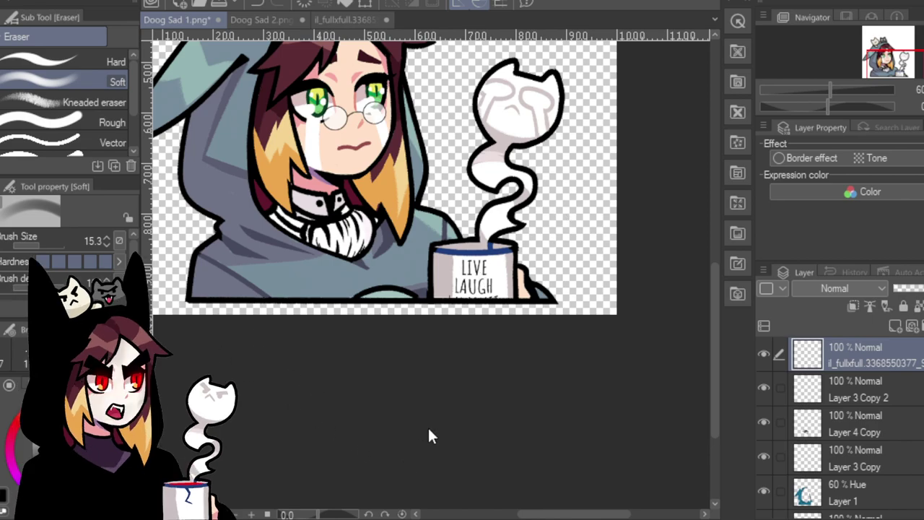
{"action": "left_click", "coordinate": [252, 20]}
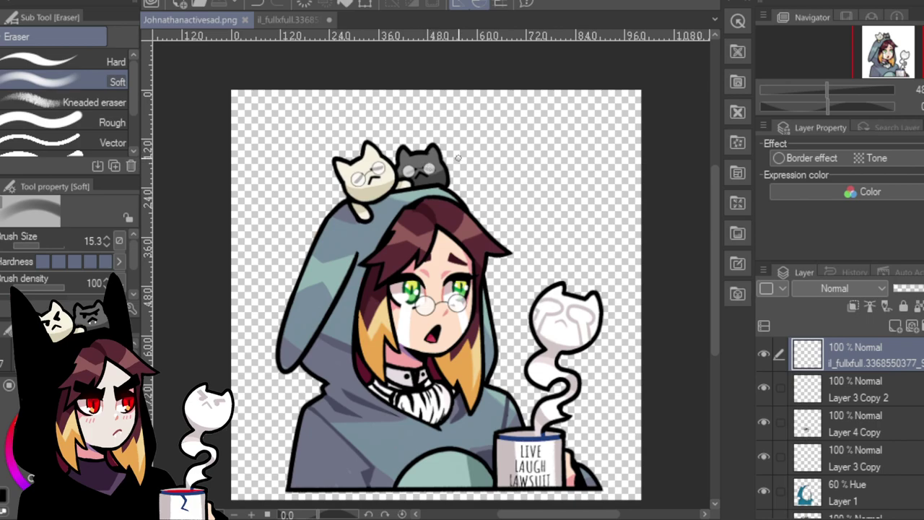
{"action": "left_click", "coordinate": [244, 20]}
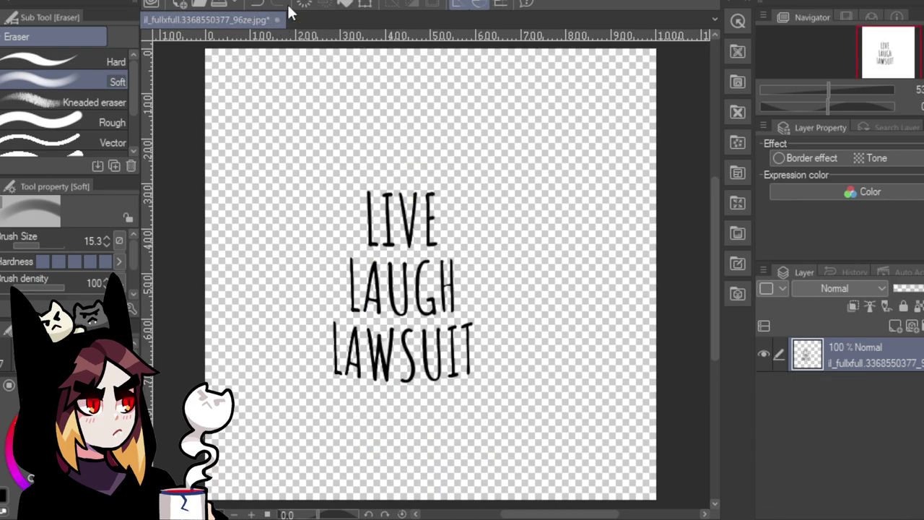
{"action": "key", "text": "ctrl+w"}
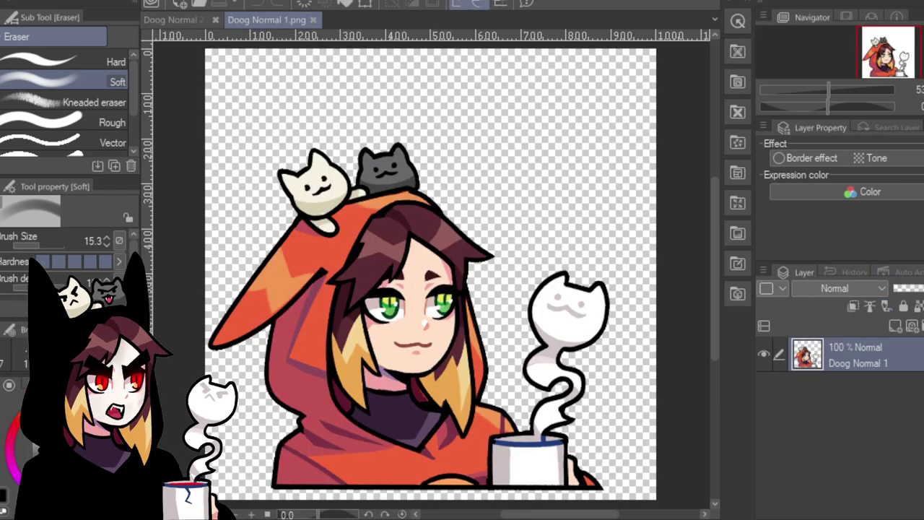
Fill the orange and red areas of the floppy ear and hood in Doog Normal 2 with black.
{"action": "left_click", "coordinate": [189, 20]}
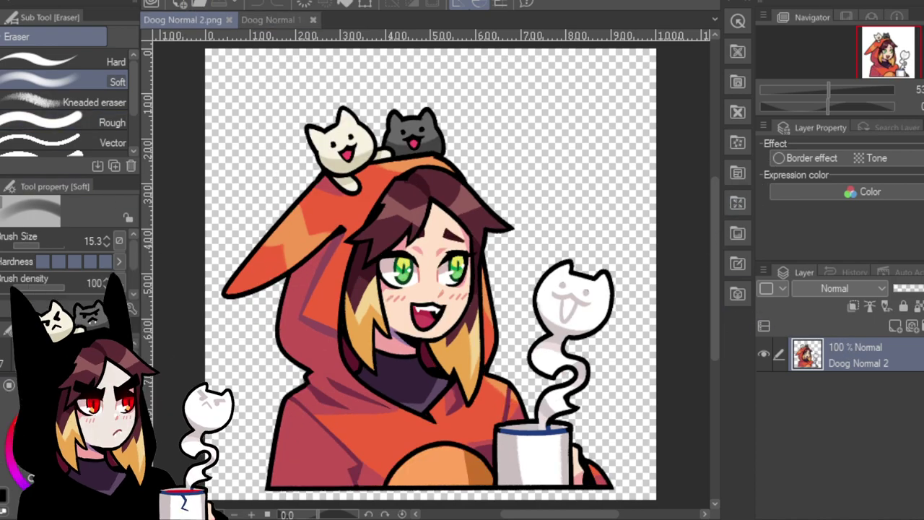
{"action": "key", "text": "p"}
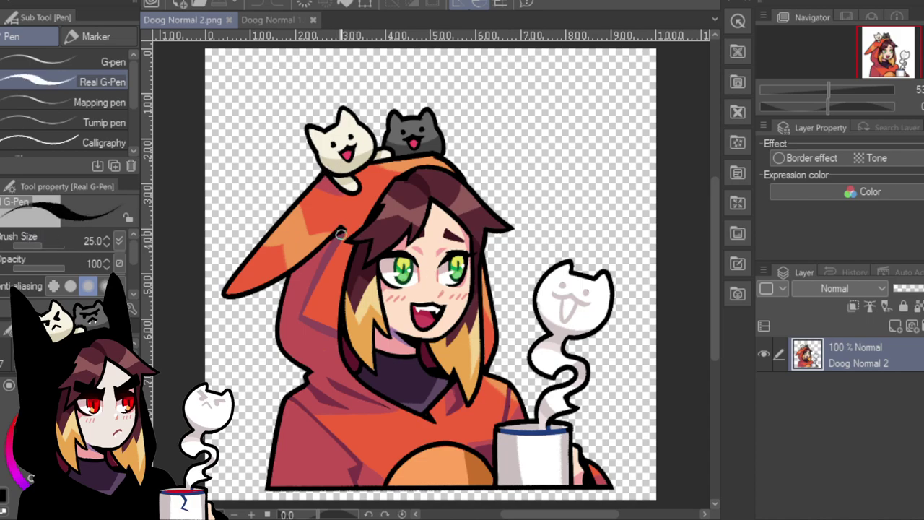
{"action": "key", "text": "g"}
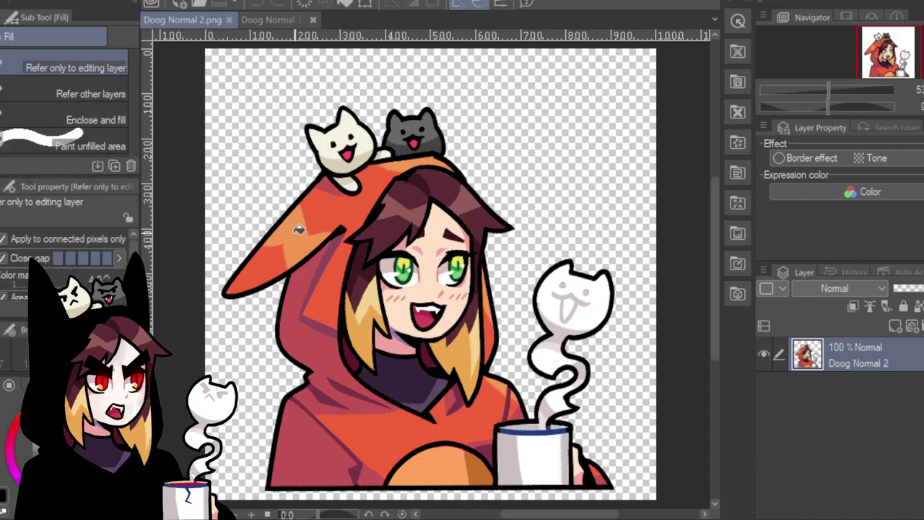
{"action": "mouse_move", "coordinate": [299, 230]}
{"action": "left_mouse_down"}
{"action": "mouse_move", "coordinate": [334, 208]}
{"action": "mouse_move", "coordinate": [280, 248]}
{"action": "mouse_move", "coordinate": [335, 180]}
{"action": "mouse_move", "coordinate": [305, 208]}
{"action": "mouse_move", "coordinate": [334, 241]}
{"action": "mouse_move", "coordinate": [324, 234]}
{"action": "mouse_move", "coordinate": [386, 190]}
{"action": "mouse_move", "coordinate": [381, 176]}
{"action": "mouse_move", "coordinate": [416, 159]}
{"action": "left_mouse_up"}
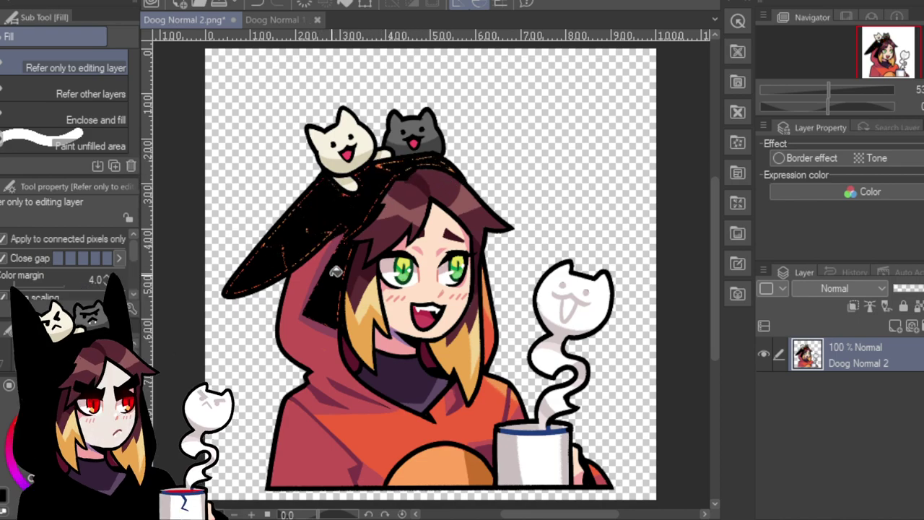
{"action": "left_click", "coordinate": [305, 282]}
{"action": "left_click", "coordinate": [323, 266]}
Fill the hoodie's chest, shoulders, sleeves and front pocket in Doog Normal 2 with black.
{"action": "left_click", "coordinate": [365, 420]}
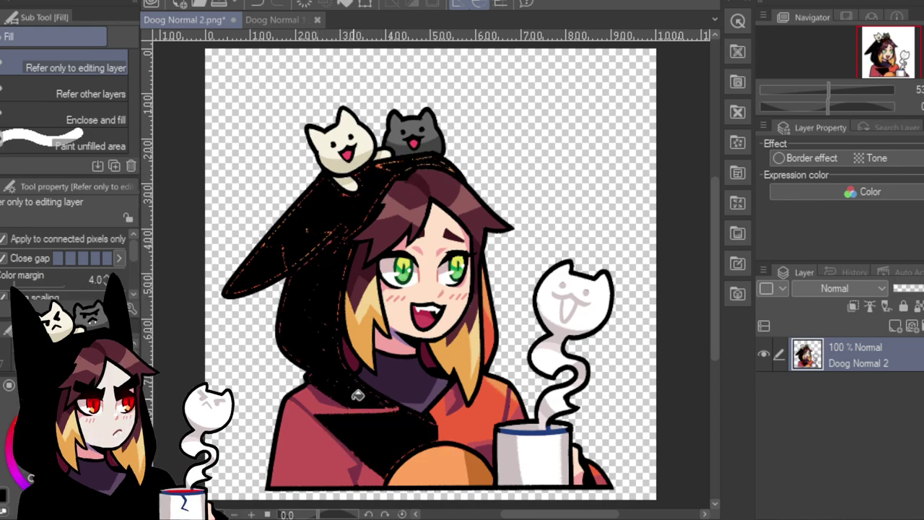
{"action": "left_click", "coordinate": [322, 419]}
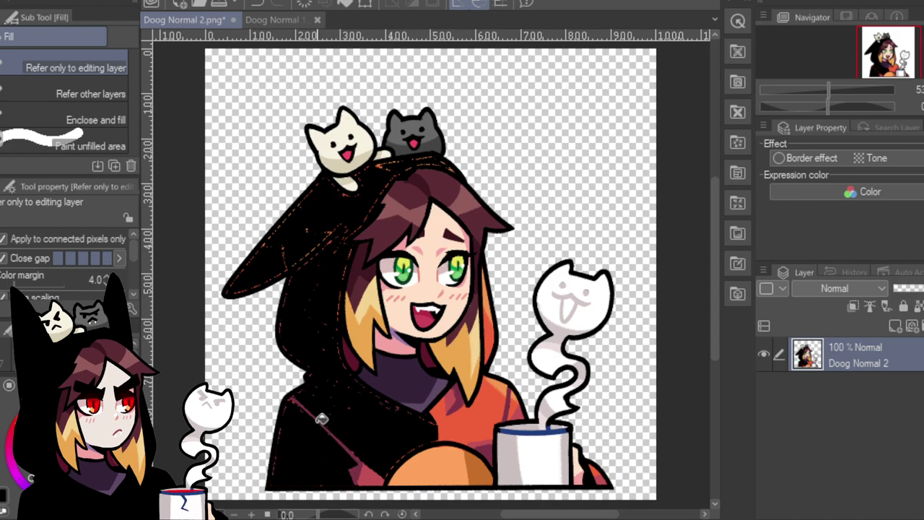
{"action": "left_click", "coordinate": [365, 471]}
{"action": "left_click", "coordinate": [457, 413]}
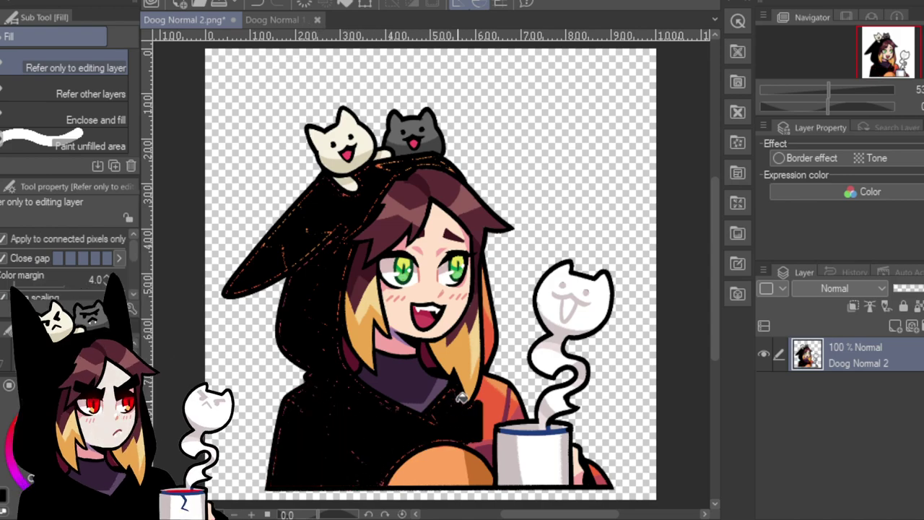
{"action": "left_click", "coordinate": [501, 390]}
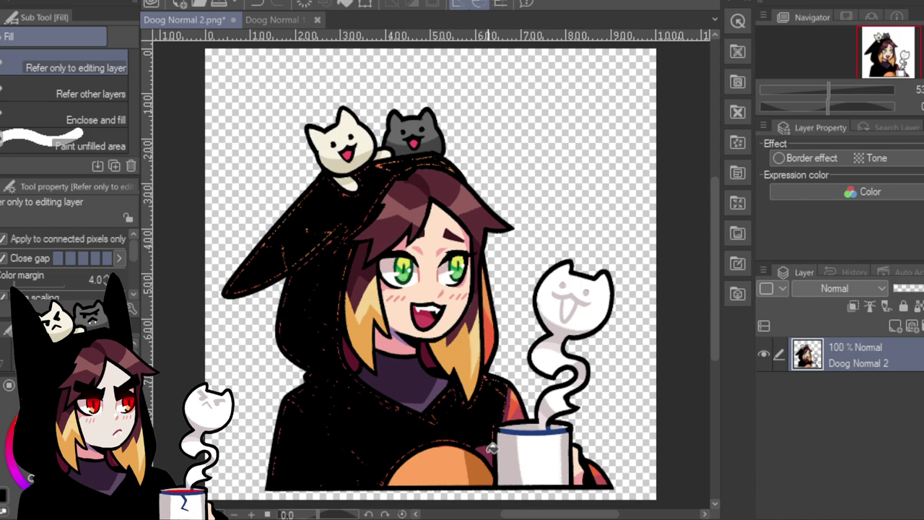
{"action": "left_click", "coordinate": [514, 402]}
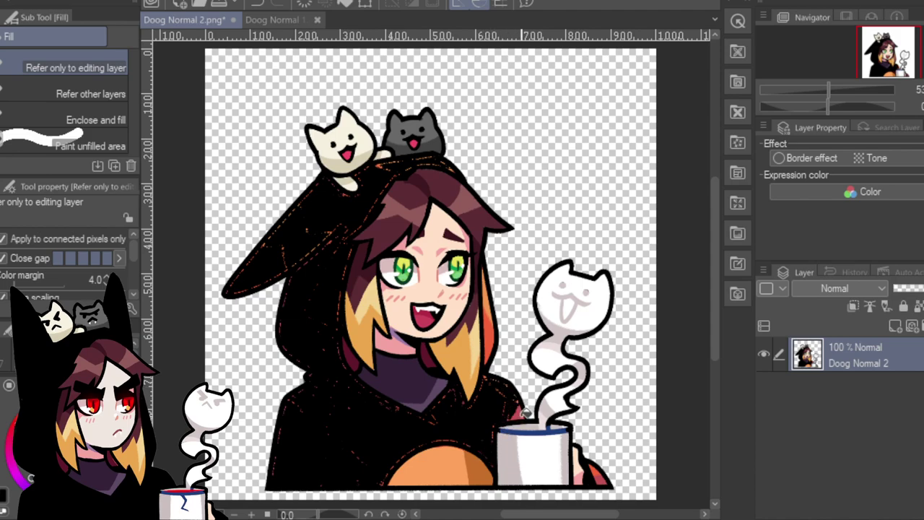
{"action": "left_click", "coordinate": [481, 466]}
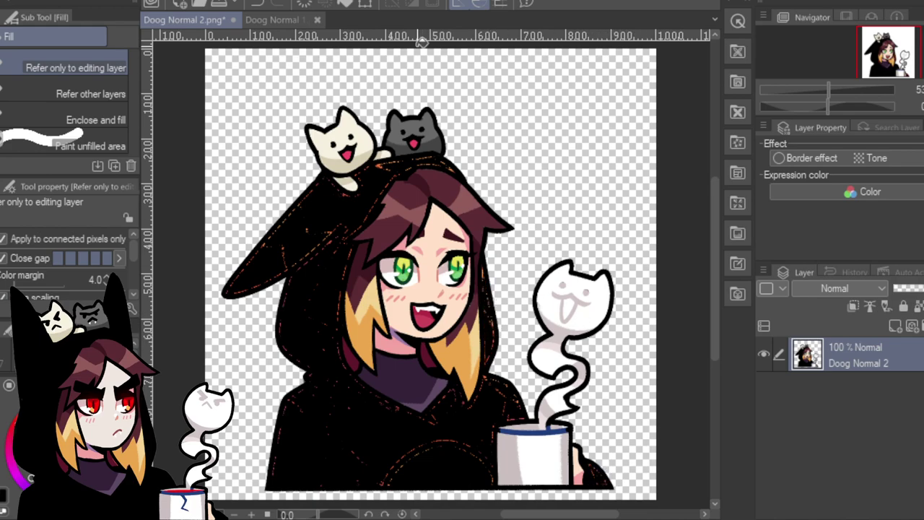
Fill the ear, hood and body of the orange hoodie in Doog Normal 1 with black.
{"action": "left_click", "coordinate": [286, 18]}
{"action": "left_click", "coordinate": [317, 242]}
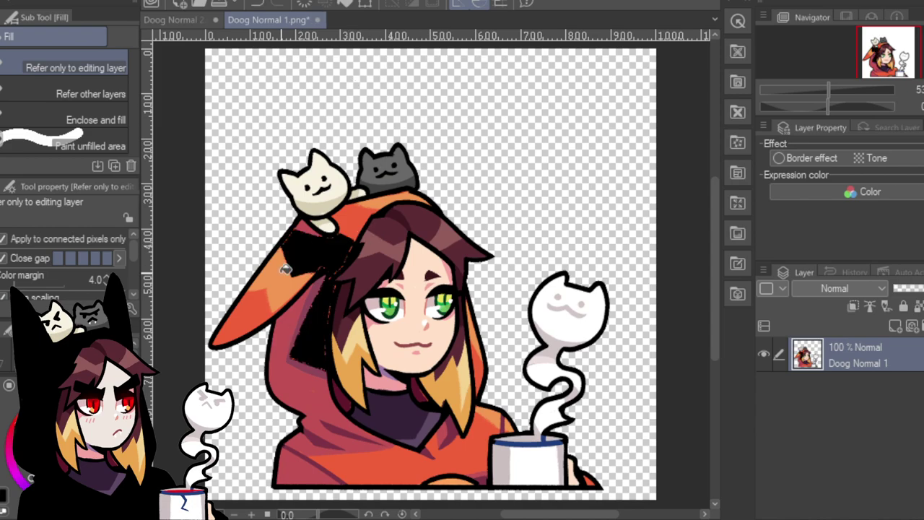
{"action": "mouse_move", "coordinate": [286, 269]}
{"action": "left_mouse_down"}
{"action": "mouse_move", "coordinate": [313, 240]}
{"action": "mouse_move", "coordinate": [313, 226]}
{"action": "mouse_move", "coordinate": [358, 250]}
{"action": "mouse_move", "coordinate": [354, 222]}
{"action": "mouse_move", "coordinate": [374, 203]}
{"action": "mouse_move", "coordinate": [412, 197]}
{"action": "mouse_move", "coordinate": [424, 227]}
{"action": "left_mouse_up"}
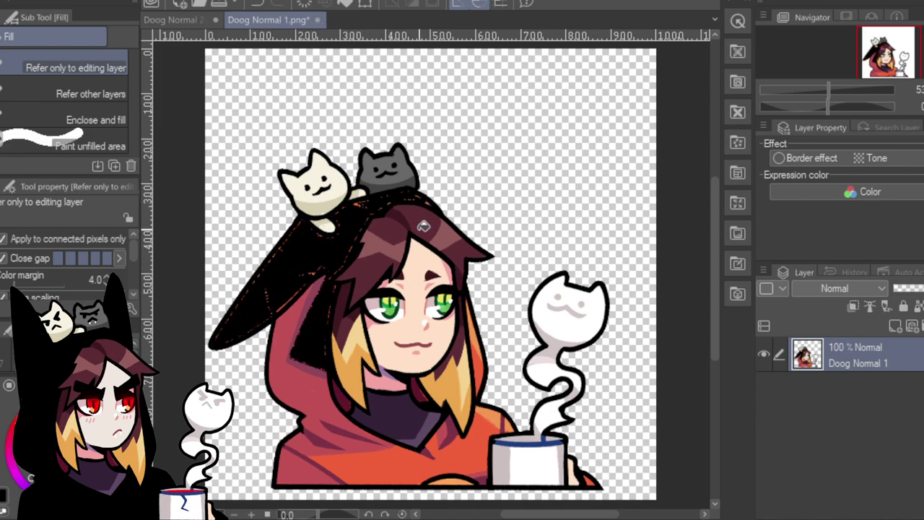
{"action": "mouse_move", "coordinate": [293, 314]}
{"action": "left_mouse_down"}
{"action": "mouse_move", "coordinate": [323, 304]}
{"action": "mouse_move", "coordinate": [300, 384]}
{"action": "mouse_move", "coordinate": [337, 410]}
{"action": "mouse_move", "coordinate": [345, 431]}
{"action": "mouse_move", "coordinate": [332, 399]}
{"action": "mouse_move", "coordinate": [349, 445]}
{"action": "mouse_move", "coordinate": [353, 429]}
{"action": "mouse_move", "coordinate": [356, 439]}
{"action": "mouse_move", "coordinate": [353, 431]}
{"action": "mouse_move", "coordinate": [355, 441]}
{"action": "mouse_move", "coordinate": [327, 437]}
{"action": "mouse_move", "coordinate": [340, 461]}
{"action": "mouse_move", "coordinate": [323, 460]}
{"action": "mouse_move", "coordinate": [313, 477]}
{"action": "mouse_move", "coordinate": [350, 461]}
{"action": "mouse_move", "coordinate": [370, 469]}
{"action": "mouse_move", "coordinate": [440, 458]}
{"action": "mouse_move", "coordinate": [434, 449]}
{"action": "mouse_move", "coordinate": [448, 429]}
{"action": "mouse_move", "coordinate": [462, 431]}
{"action": "mouse_move", "coordinate": [459, 450]}
{"action": "mouse_move", "coordinate": [496, 416]}
{"action": "mouse_move", "coordinate": [525, 425]}
{"action": "mouse_move", "coordinate": [508, 421]}
{"action": "mouse_move", "coordinate": [515, 427]}
{"action": "mouse_move", "coordinate": [473, 478]}
{"action": "left_mouse_up"}
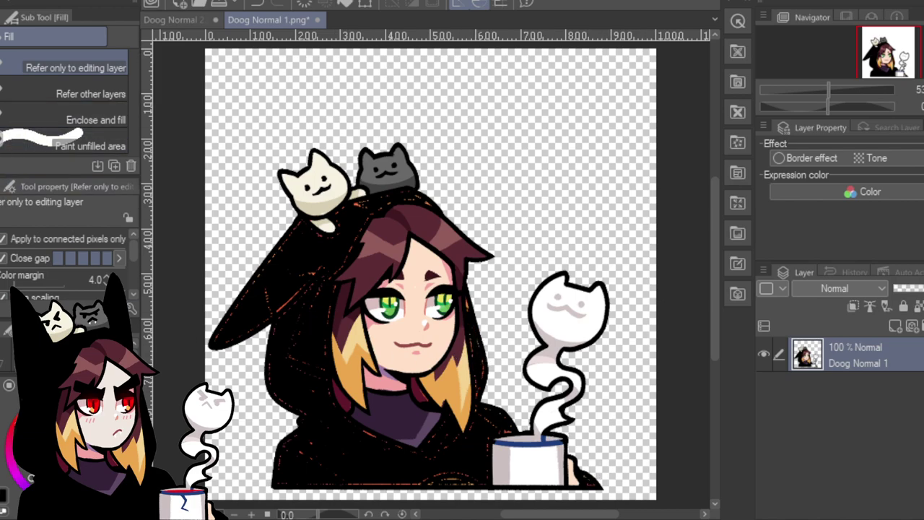
Paint over the leftover orange edge lines on Doog Normal 1's ear, hood and hoodie body with the black Real G-Pen.
{"action": "key", "text": "p"}
{"action": "left_click_drag", "start_coordinate": [296, 292], "coordinate": [280, 309]}
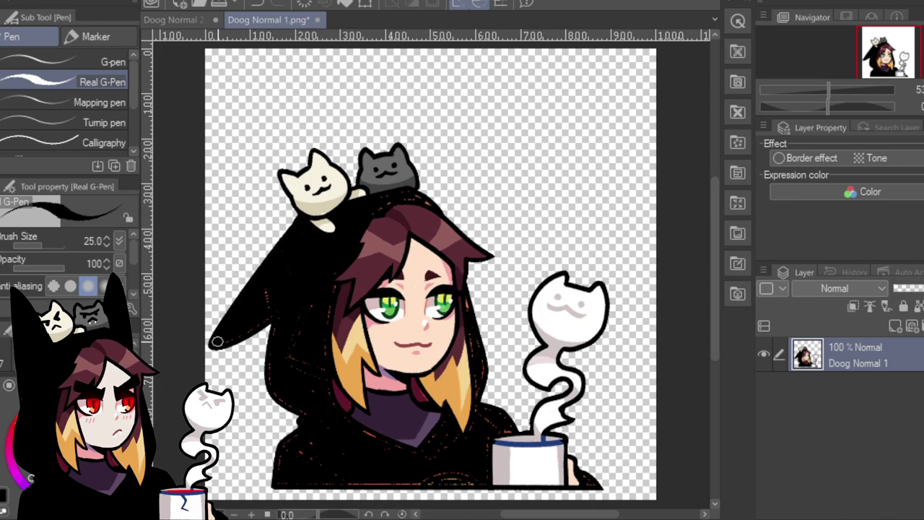
{"action": "mouse_move", "coordinate": [217, 342]}
{"action": "left_mouse_down"}
{"action": "mouse_move", "coordinate": [262, 320]}
{"action": "mouse_move", "coordinate": [273, 301]}
{"action": "mouse_move", "coordinate": [285, 329]}
{"action": "mouse_move", "coordinate": [280, 395]}
{"action": "mouse_move", "coordinate": [309, 412]}
{"action": "left_mouse_up"}
{"action": "mouse_move", "coordinate": [288, 333]}
{"action": "left_mouse_down"}
{"action": "mouse_move", "coordinate": [300, 324]}
{"action": "mouse_move", "coordinate": [309, 348]}
{"action": "left_mouse_up"}
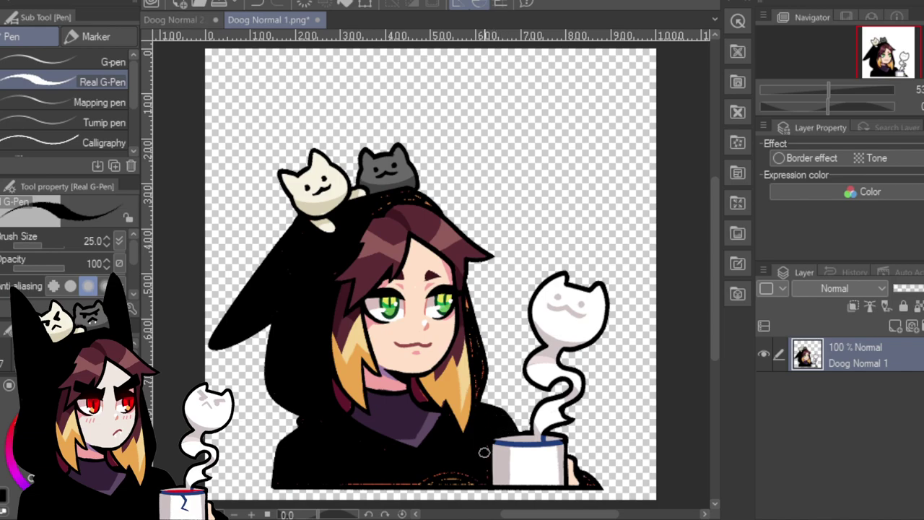
{"action": "mouse_move", "coordinate": [484, 452]}
{"action": "left_mouse_down"}
{"action": "mouse_move", "coordinate": [483, 474]}
{"action": "mouse_move", "coordinate": [439, 480]}
{"action": "left_mouse_up"}
{"action": "mouse_move", "coordinate": [395, 480]}
{"action": "left_mouse_down"}
{"action": "mouse_move", "coordinate": [412, 481]}
{"action": "mouse_move", "coordinate": [382, 481]}
{"action": "left_mouse_up"}
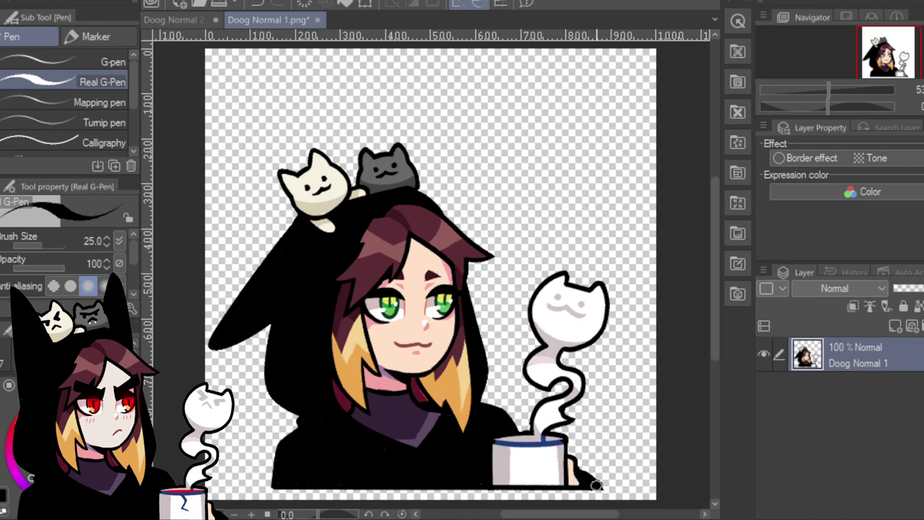
Cover the remaining red specks along the hoodie's lower edge and hood in Doog Normal 1 with black.
{"action": "left_click", "coordinate": [847, 93]}
{"action": "left_click_drag", "start_coordinate": [886, 50], "coordinate": [899, 70]}
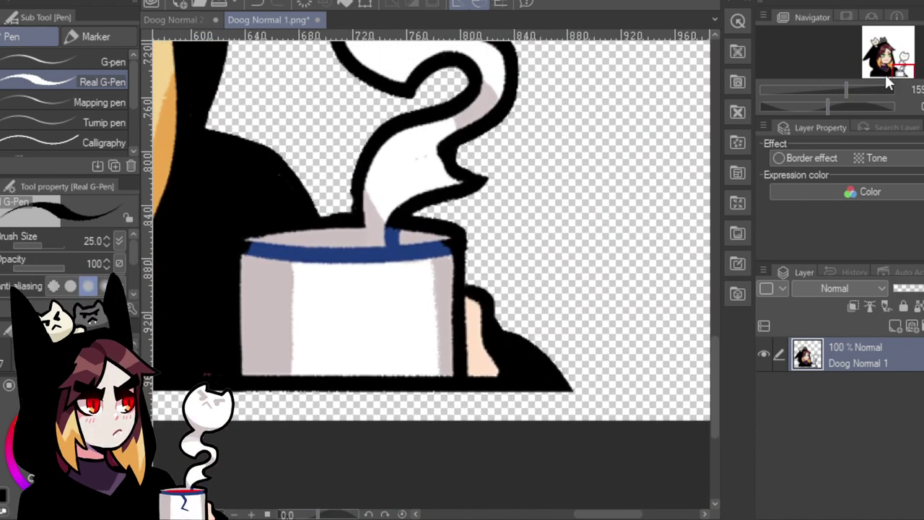
{"action": "left_click_drag", "start_coordinate": [890, 83], "coordinate": [826, 67]}
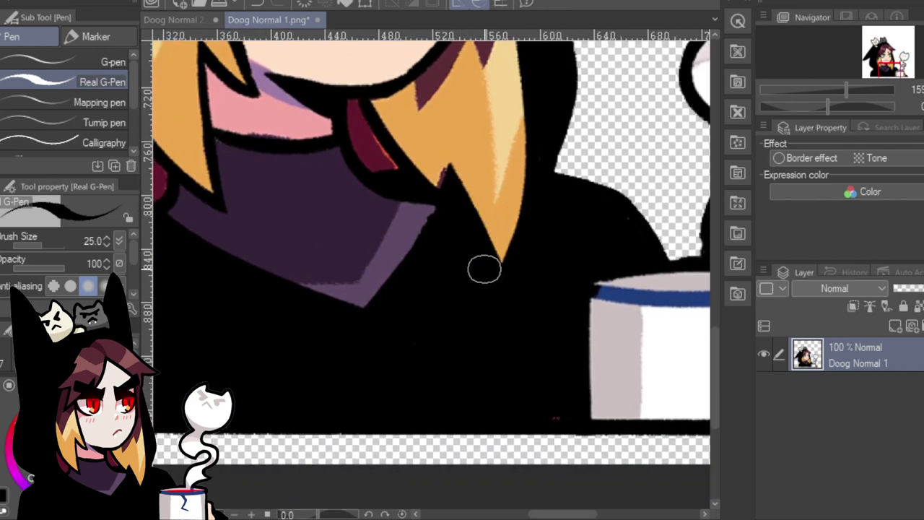
{"action": "left_click_drag", "start_coordinate": [896, 69], "coordinate": [871, 68]}
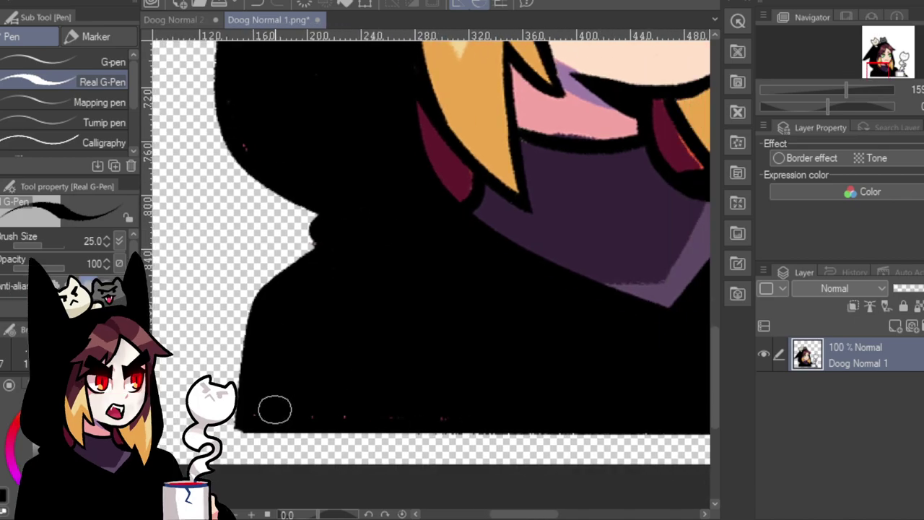
{"action": "left_click_drag", "start_coordinate": [270, 415], "coordinate": [456, 405]}
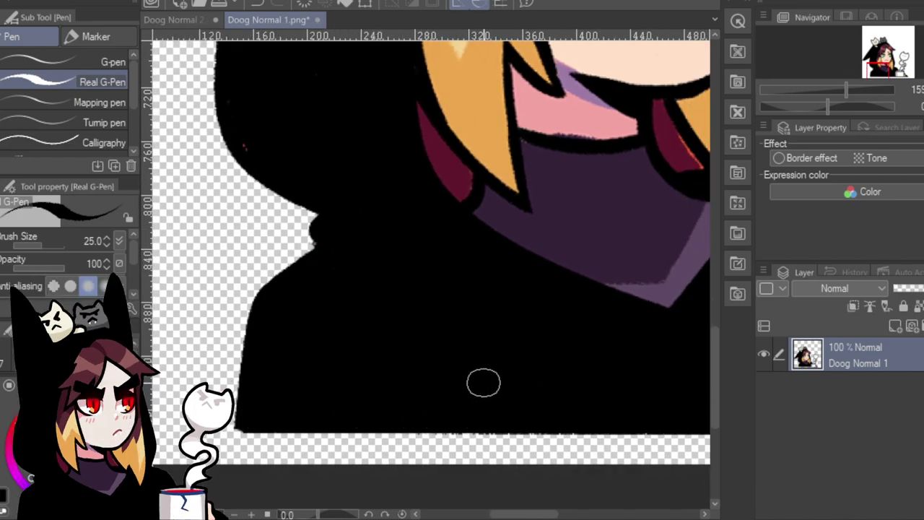
{"action": "left_click_drag", "start_coordinate": [882, 67], "coordinate": [880, 60]}
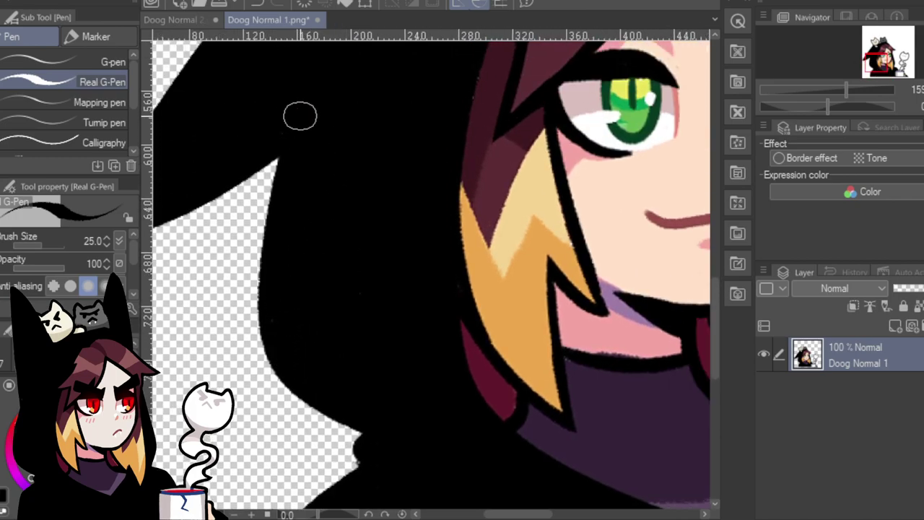
{"action": "left_click_drag", "start_coordinate": [880, 66], "coordinate": [867, 58]}
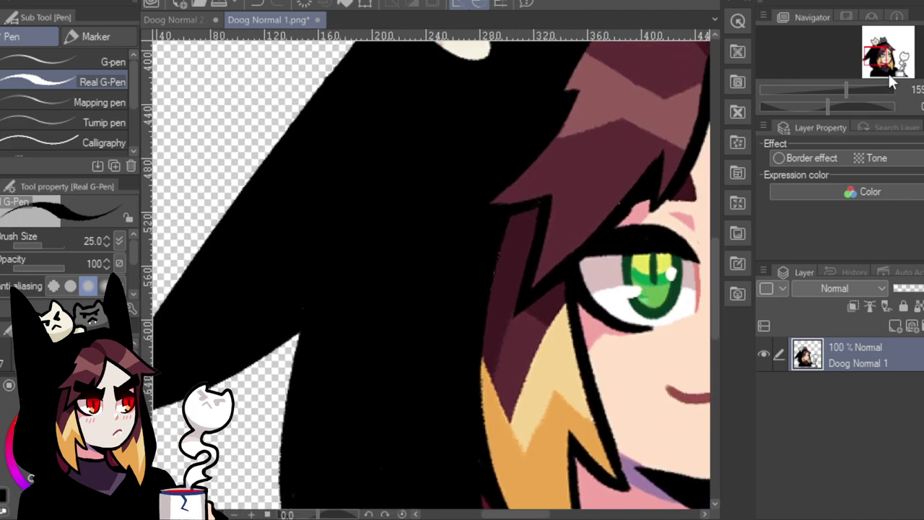
{"action": "mouse_move", "coordinate": [883, 61]}
{"action": "left_mouse_down"}
{"action": "mouse_move", "coordinate": [881, 50]}
{"action": "mouse_move", "coordinate": [895, 63]}
{"action": "left_mouse_up"}
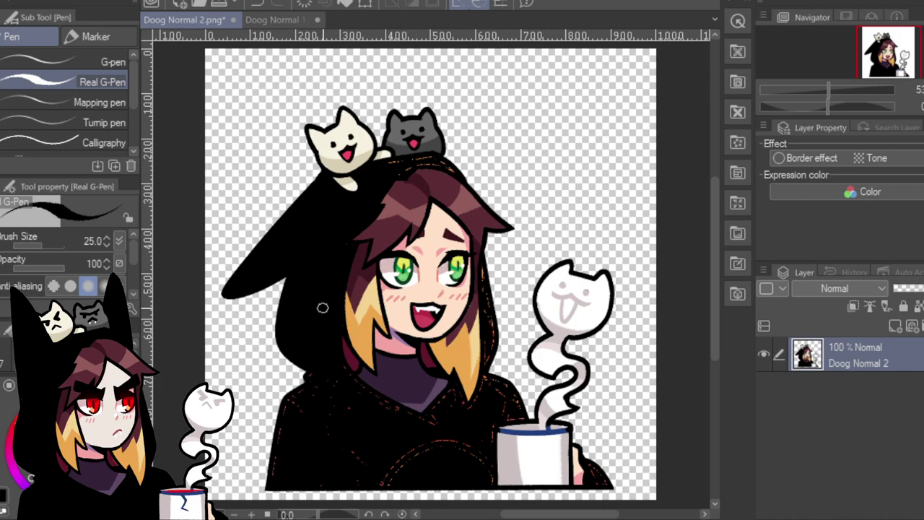
Paint black over the leftover orange specks along the top of the hood and beside the hair in Doog Normal 2.
{"action": "left_click_drag", "start_coordinate": [828, 88], "coordinate": [833, 87]}
{"action": "left_click", "coordinate": [845, 88]}
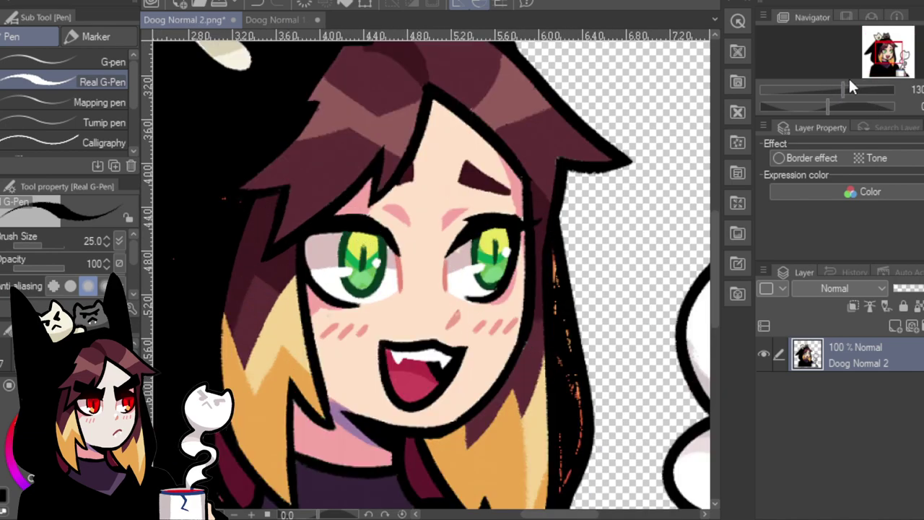
{"action": "left_click_drag", "start_coordinate": [884, 54], "coordinate": [872, 54]}
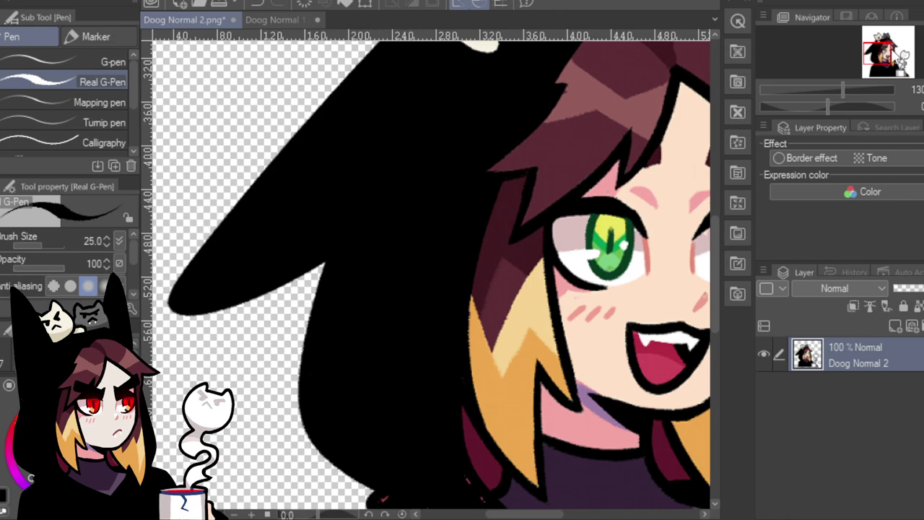
{"action": "left_click_drag", "start_coordinate": [873, 44], "coordinate": [873, 28]}
{"action": "mouse_move", "coordinate": [376, 251]}
{"action": "left_mouse_down"}
{"action": "mouse_move", "coordinate": [428, 231]}
{"action": "mouse_move", "coordinate": [422, 246]}
{"action": "mouse_move", "coordinate": [519, 217]}
{"action": "mouse_move", "coordinate": [509, 248]}
{"action": "mouse_move", "coordinate": [481, 228]}
{"action": "mouse_move", "coordinate": [531, 250]}
{"action": "left_mouse_up"}
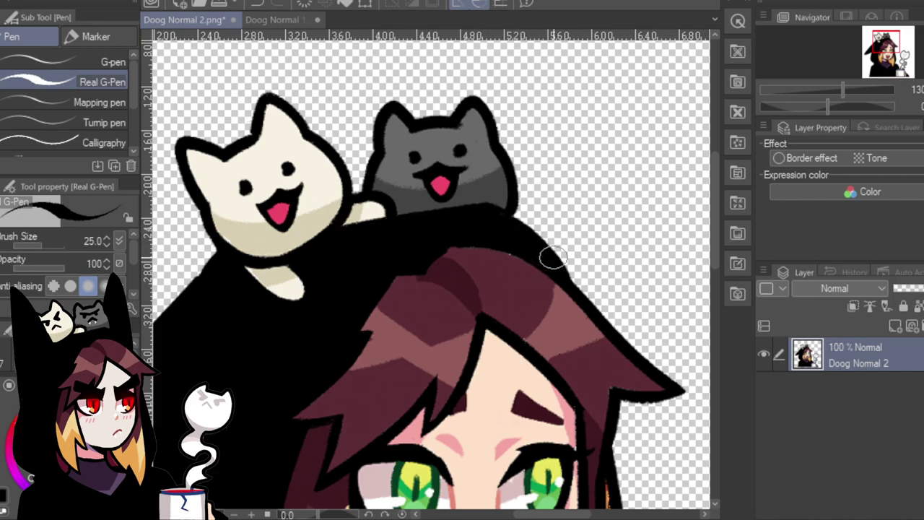
{"action": "left_click_drag", "start_coordinate": [885, 46], "coordinate": [887, 66]}
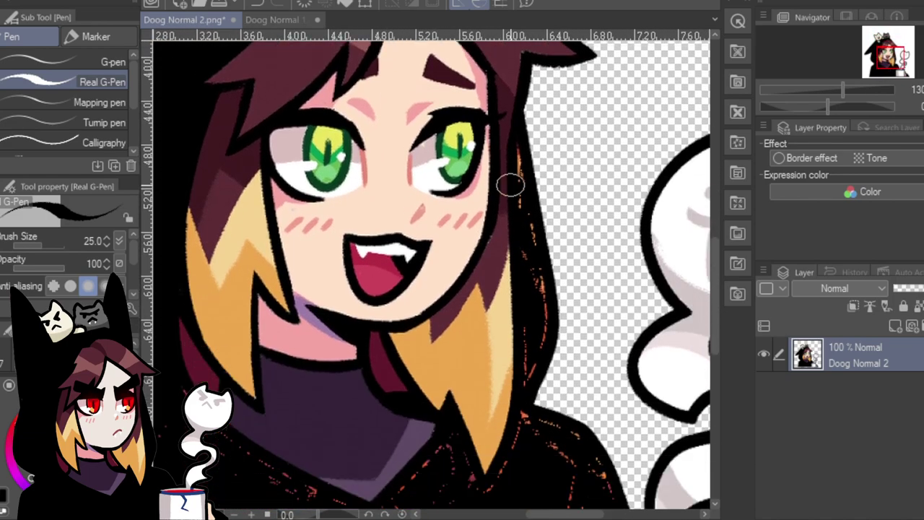
{"action": "mouse_move", "coordinate": [509, 182]}
{"action": "left_mouse_down"}
{"action": "mouse_move", "coordinate": [522, 202]}
{"action": "mouse_move", "coordinate": [524, 169]}
{"action": "mouse_move", "coordinate": [538, 326]}
{"action": "mouse_move", "coordinate": [524, 387]}
{"action": "mouse_move", "coordinate": [518, 360]}
{"action": "left_mouse_up"}
Paint black over the leftover orange specks beside the neckline and along the pocket outline and sleeve edge in Doog Normal 2.
{"action": "left_click_drag", "start_coordinate": [888, 56], "coordinate": [890, 65]}
{"action": "mouse_move", "coordinate": [466, 270]}
{"action": "left_mouse_down"}
{"action": "mouse_move", "coordinate": [474, 297]}
{"action": "mouse_move", "coordinate": [522, 268]}
{"action": "mouse_move", "coordinate": [535, 271]}
{"action": "mouse_move", "coordinate": [538, 292]}
{"action": "mouse_move", "coordinate": [573, 289]}
{"action": "mouse_move", "coordinate": [579, 299]}
{"action": "mouse_move", "coordinate": [532, 279]}
{"action": "left_mouse_up"}
{"action": "left_click_drag", "start_coordinate": [890, 65], "coordinate": [896, 71]}
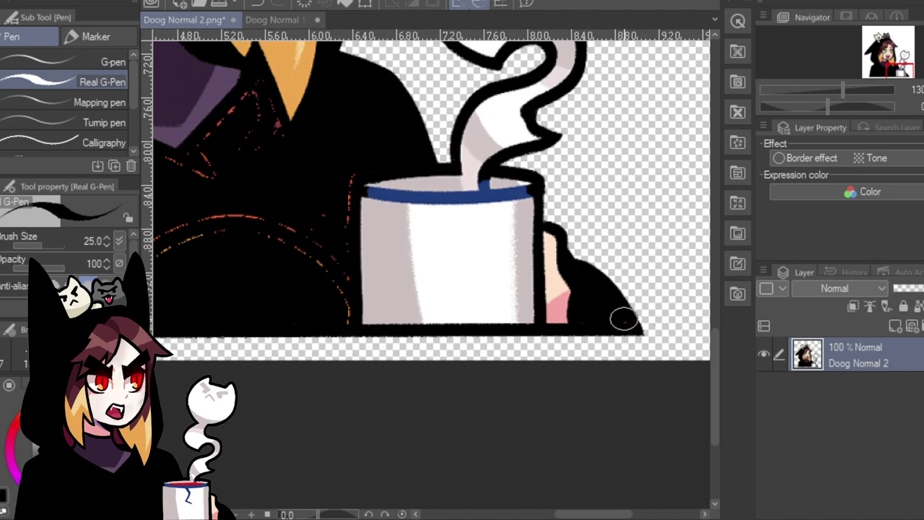
{"action": "left_click_drag", "start_coordinate": [898, 69], "coordinate": [891, 67]}
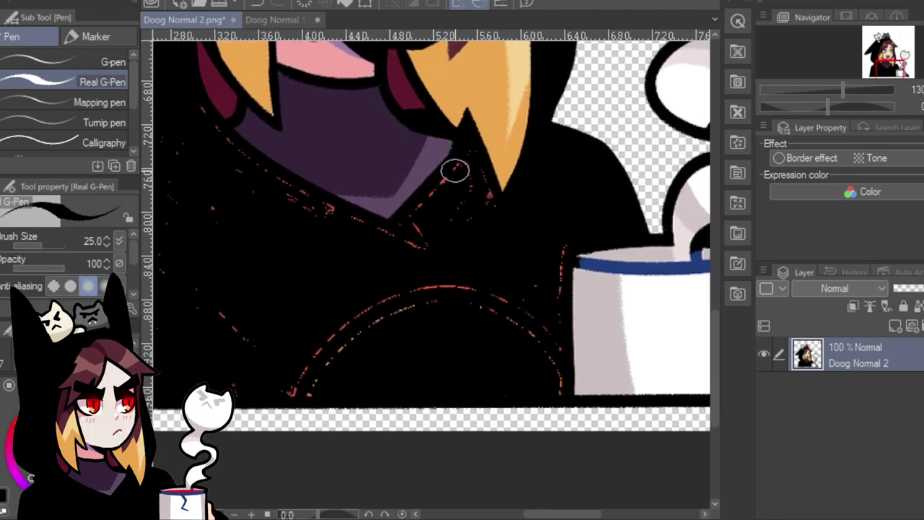
{"action": "mouse_move", "coordinate": [454, 169]}
{"action": "left_mouse_down"}
{"action": "mouse_move", "coordinate": [403, 225]}
{"action": "mouse_move", "coordinate": [418, 259]}
{"action": "mouse_move", "coordinate": [483, 200]}
{"action": "left_mouse_up"}
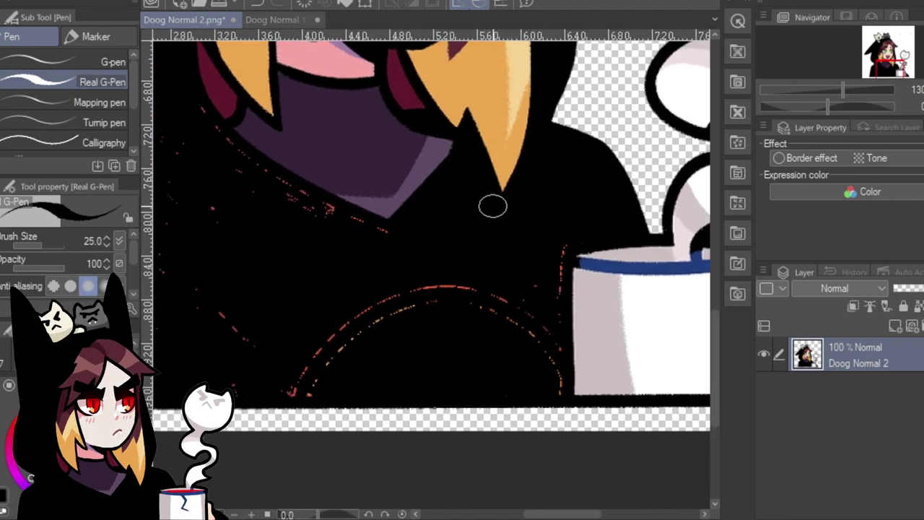
{"action": "mouse_move", "coordinate": [563, 235]}
{"action": "left_mouse_down"}
{"action": "mouse_move", "coordinate": [549, 313]}
{"action": "mouse_move", "coordinate": [555, 310]}
{"action": "mouse_move", "coordinate": [555, 295]}
{"action": "mouse_move", "coordinate": [534, 318]}
{"action": "mouse_move", "coordinate": [560, 387]}
{"action": "mouse_move", "coordinate": [530, 351]}
{"action": "mouse_move", "coordinate": [528, 322]}
{"action": "mouse_move", "coordinate": [502, 297]}
{"action": "mouse_move", "coordinate": [473, 297]}
{"action": "mouse_move", "coordinate": [392, 314]}
{"action": "mouse_move", "coordinate": [342, 343]}
{"action": "mouse_move", "coordinate": [347, 332]}
{"action": "mouse_move", "coordinate": [296, 392]}
{"action": "left_mouse_up"}
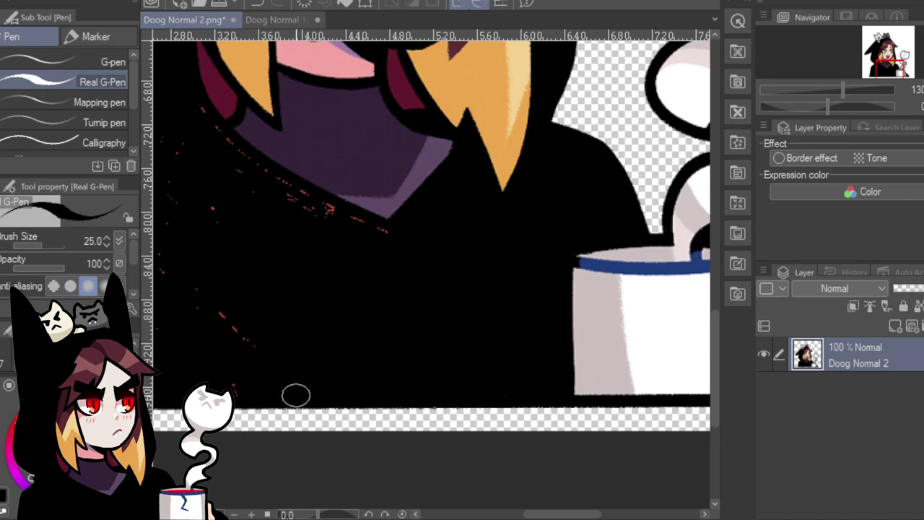
Cover the remaining red specks under the collar, on the shoulder and along the hoodie's lower part in Doog Normal 2 with black.
{"action": "left_click_drag", "start_coordinate": [893, 67], "coordinate": [881, 62]}
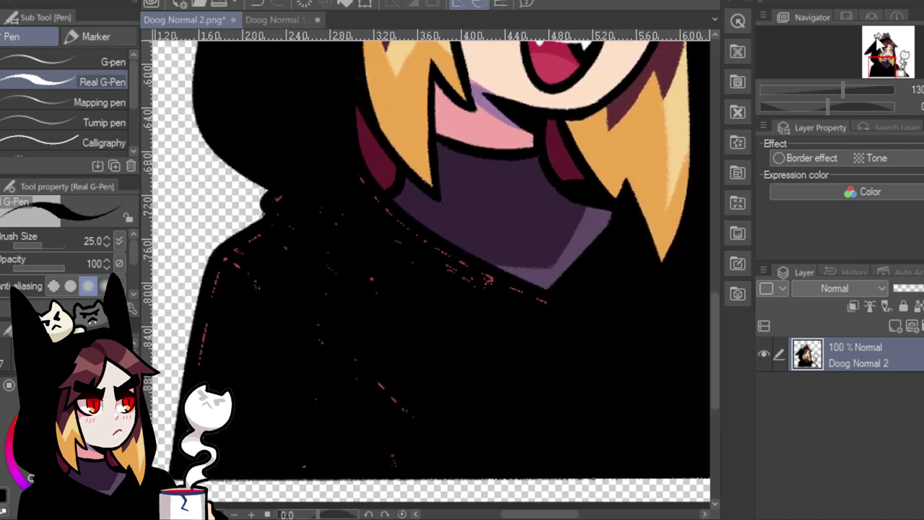
{"action": "mouse_move", "coordinate": [385, 220]}
{"action": "left_mouse_down"}
{"action": "mouse_move", "coordinate": [477, 283]}
{"action": "mouse_move", "coordinate": [563, 313]}
{"action": "left_mouse_up"}
{"action": "mouse_move", "coordinate": [362, 312]}
{"action": "left_mouse_down"}
{"action": "mouse_move", "coordinate": [313, 371]}
{"action": "mouse_move", "coordinate": [314, 359]}
{"action": "left_mouse_up"}
{"action": "mouse_move", "coordinate": [294, 219]}
{"action": "left_mouse_down"}
{"action": "mouse_move", "coordinate": [282, 209]}
{"action": "mouse_move", "coordinate": [282, 223]}
{"action": "mouse_move", "coordinate": [229, 262]}
{"action": "mouse_move", "coordinate": [241, 267]}
{"action": "mouse_move", "coordinate": [213, 366]}
{"action": "mouse_move", "coordinate": [203, 340]}
{"action": "left_mouse_up"}
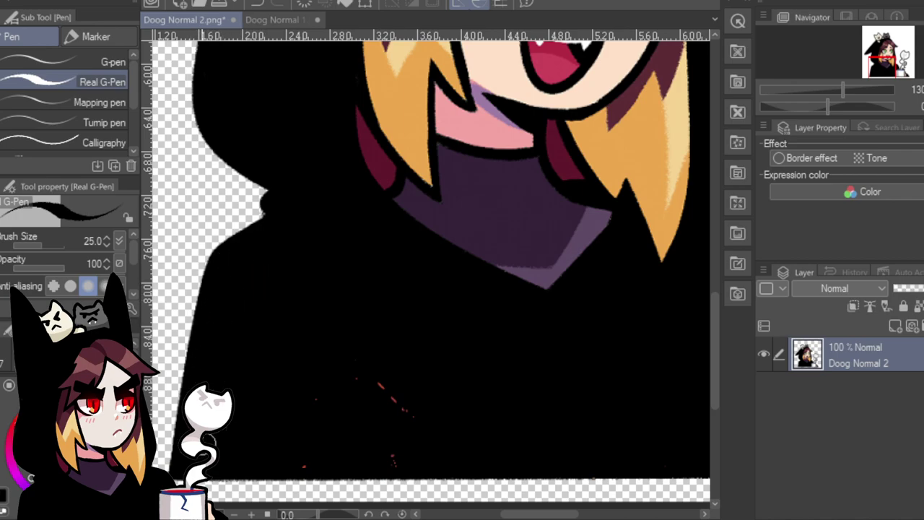
{"action": "mouse_move", "coordinate": [212, 439]}
{"action": "left_mouse_down"}
{"action": "mouse_move", "coordinate": [407, 411]}
{"action": "mouse_move", "coordinate": [401, 458]}
{"action": "mouse_move", "coordinate": [309, 468]}
{"action": "mouse_move", "coordinate": [343, 460]}
{"action": "left_mouse_up"}
{"action": "left_click_drag", "start_coordinate": [849, 96], "coordinate": [831, 94]}
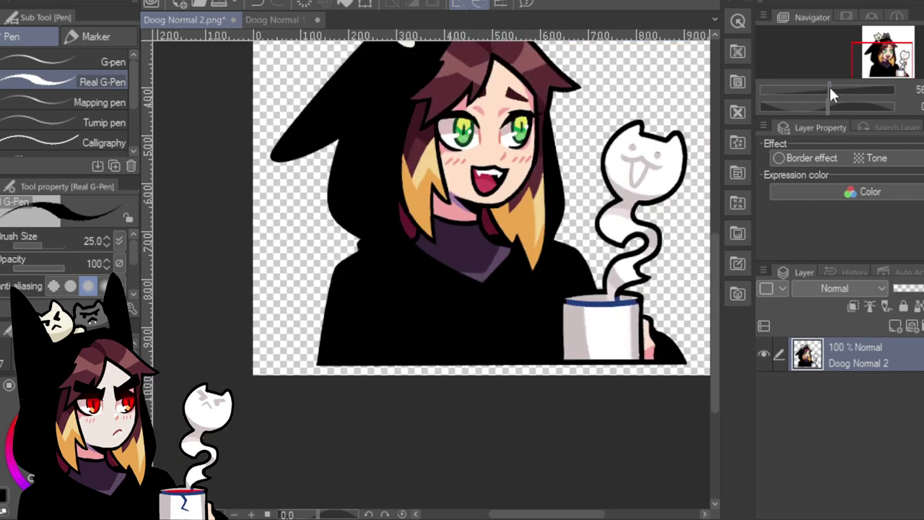
{"action": "left_click_drag", "start_coordinate": [894, 67], "coordinate": [894, 58]}
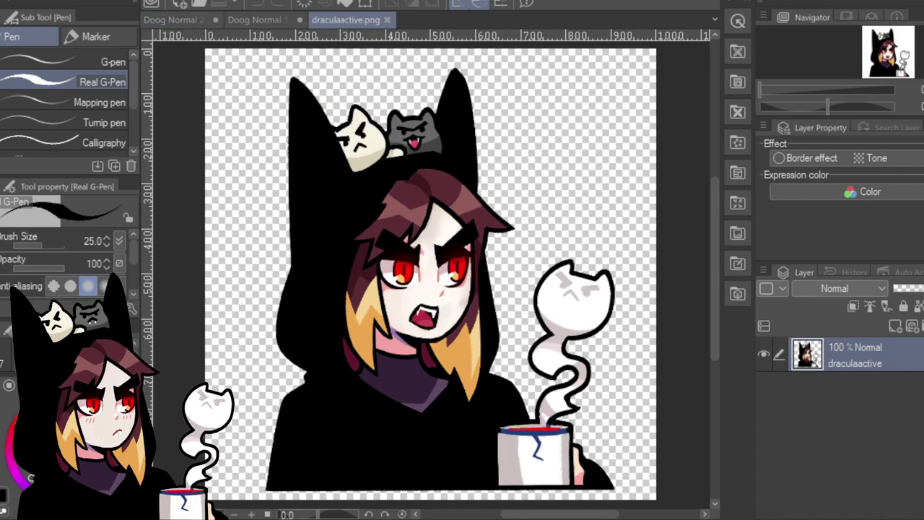
Compare the eyes in draculaactive.png and Doog Normal 2, and sample the orange iris colour from draculaactive.png.
{"action": "left_click_drag", "start_coordinate": [829, 90], "coordinate": [847, 90]}
{"action": "key", "text": "i"}
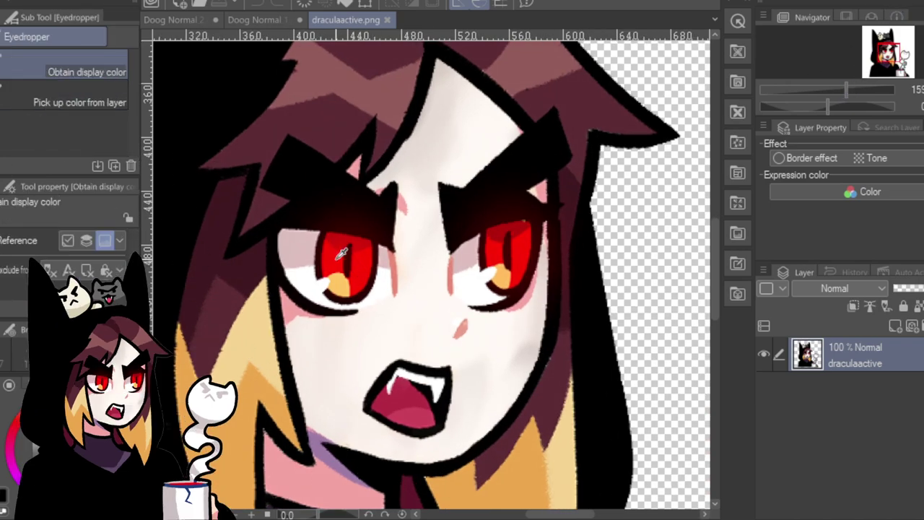
{"action": "left_click", "coordinate": [193, 20]}
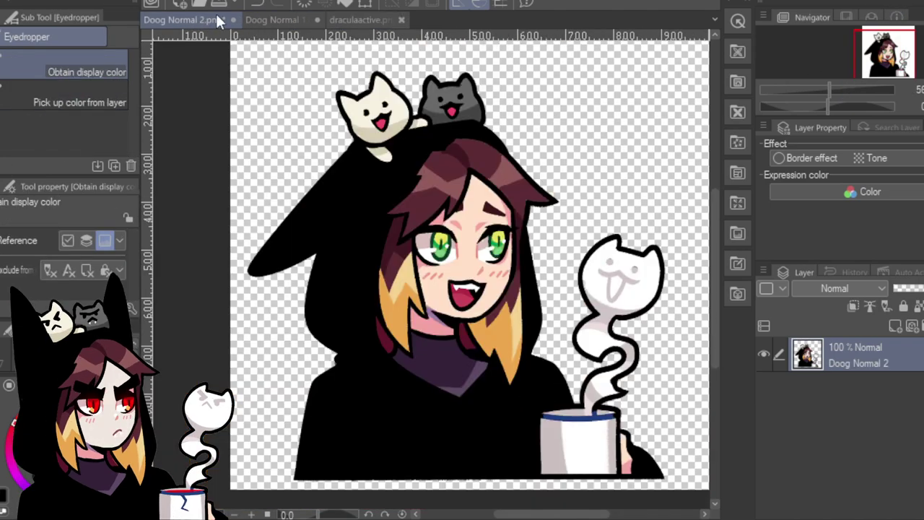
{"action": "left_click_drag", "start_coordinate": [840, 98], "coordinate": [852, 90]}
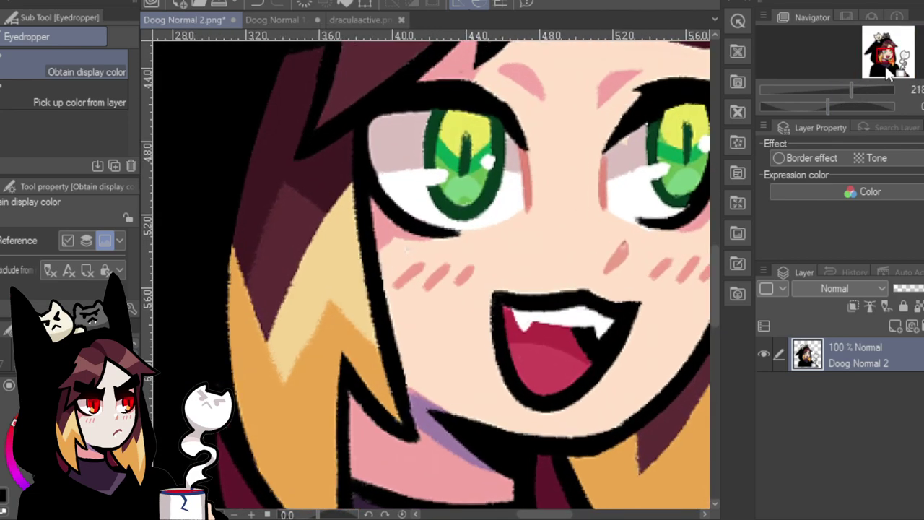
{"action": "left_click", "coordinate": [888, 54]}
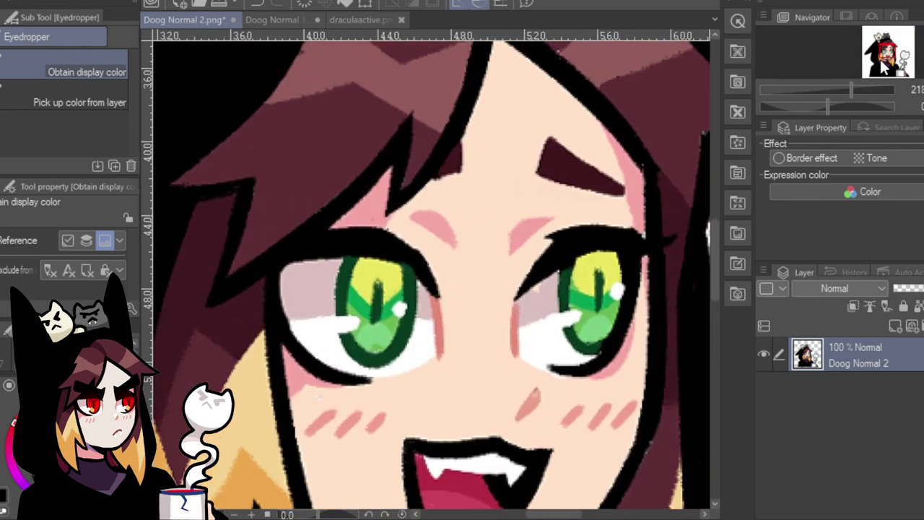
{"action": "left_click", "coordinate": [365, 19]}
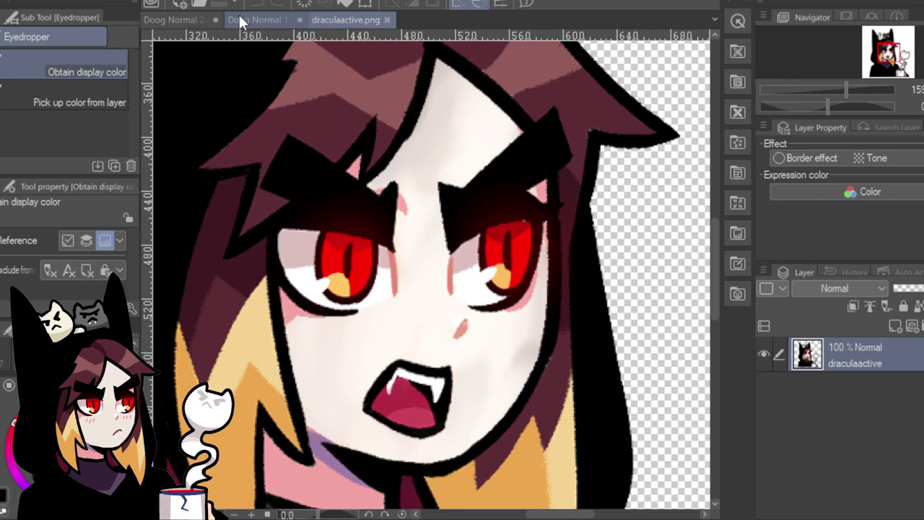
{"action": "left_click", "coordinate": [173, 20]}
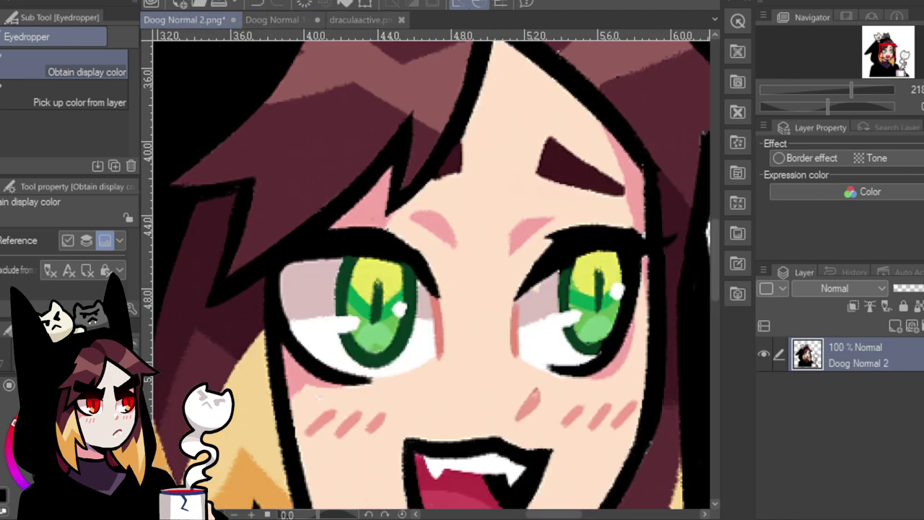
{"action": "left_click", "coordinate": [363, 20]}
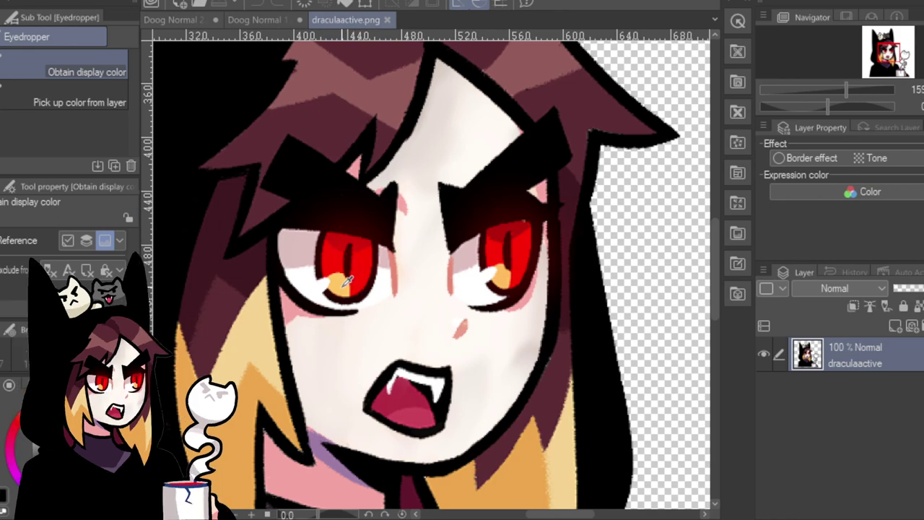
{"action": "left_click", "coordinate": [181, 19]}
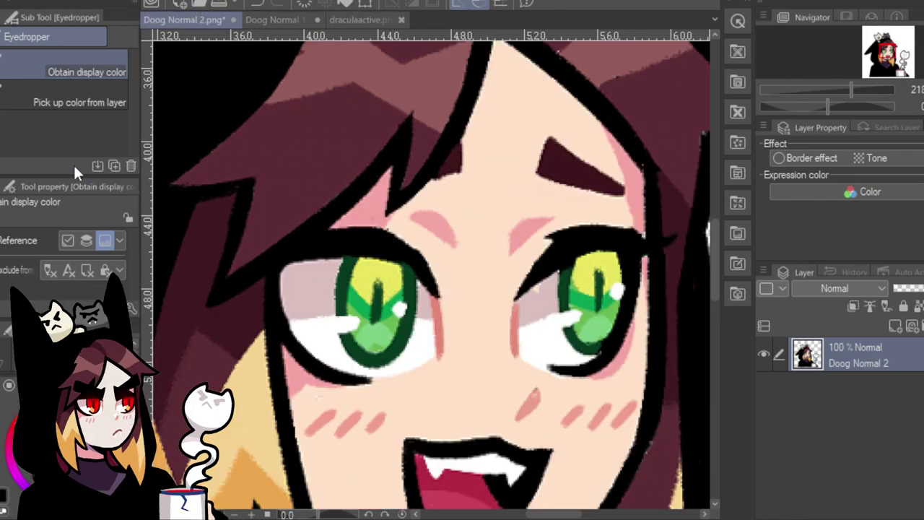
Try to fill the yellow part of the left-hand iris in Doog Normal 2 with orange, lowering the fill's colour margin to 1.0.
{"action": "key", "text": "g"}
{"action": "left_click", "coordinate": [376, 275]}
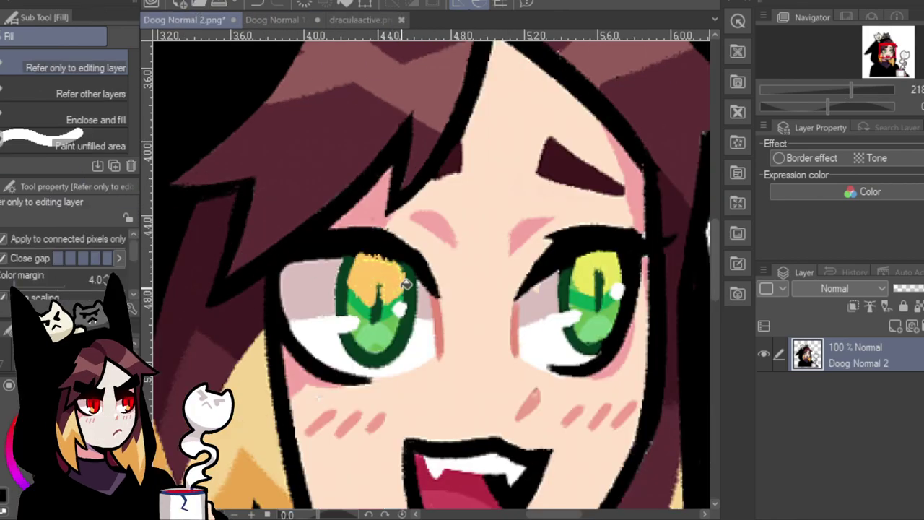
{"action": "key", "text": "ctrl+z"}
{"action": "scroll", "coordinate": [133, 258], "scroll_direction": "down", "scroll_amount": 2}
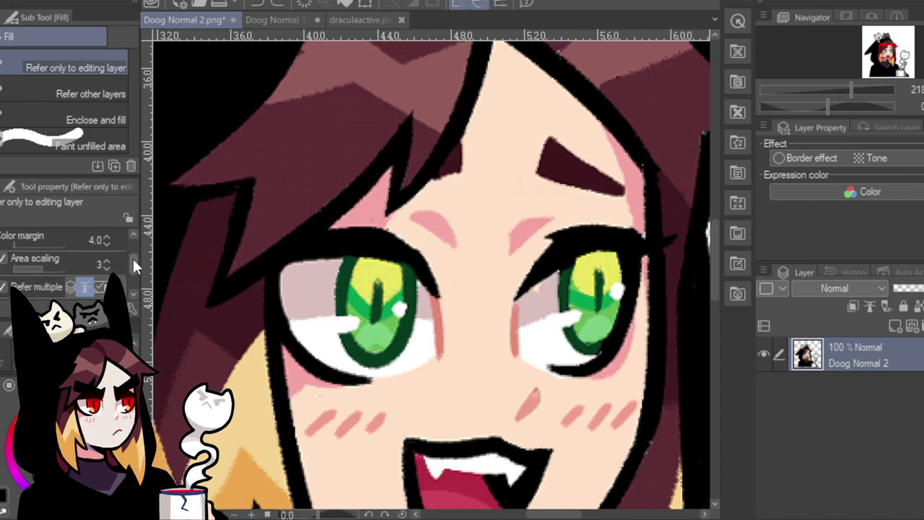
{"action": "scroll", "coordinate": [133, 259], "scroll_direction": "up", "scroll_amount": 1}
{"action": "left_click", "coordinate": [106, 254]}
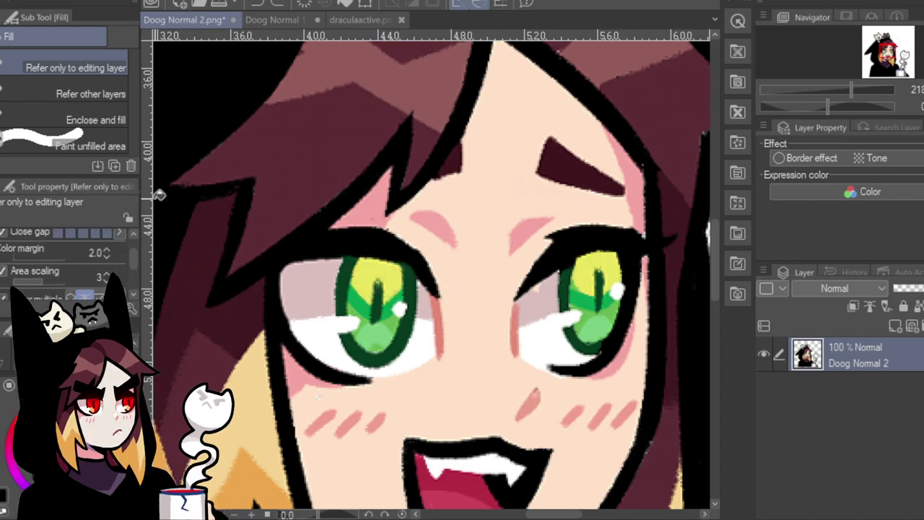
{"action": "left_click", "coordinate": [375, 273]}
{"action": "key", "text": "ctrl+z"}
{"action": "left_click", "coordinate": [374, 276]}
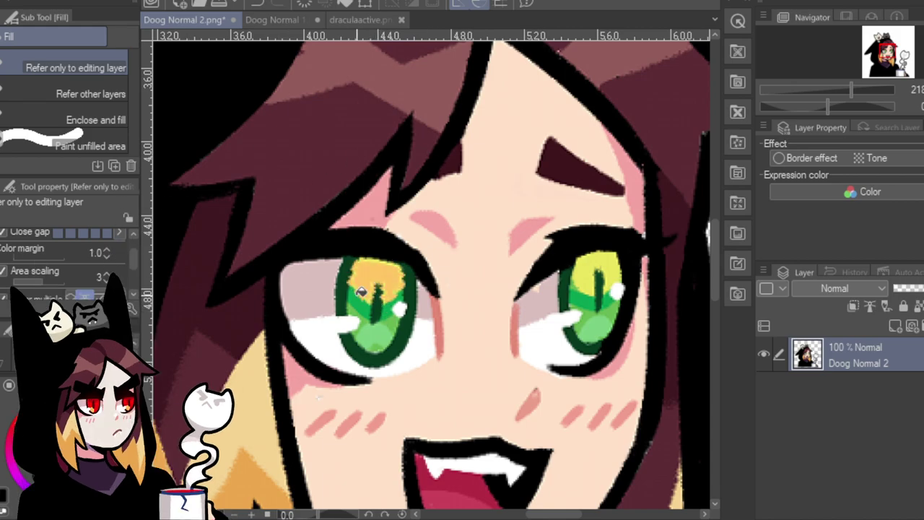
{"action": "key", "text": "ctrl+z"}
Paint the yellow upper part of both irises in Doog Normal 2 orange with the Real G-Pen at size 4.2 and opacity 100.
{"action": "key", "text": "p"}
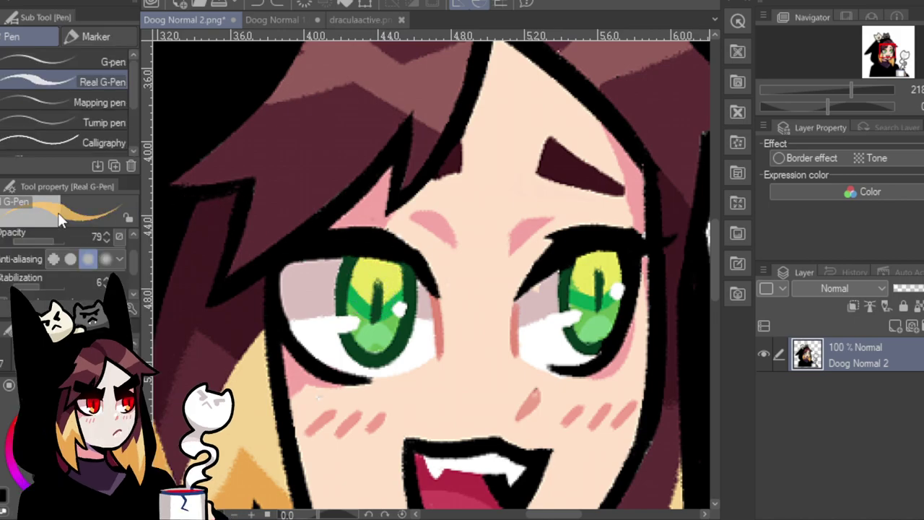
{"action": "left_click", "coordinate": [54, 236]}
{"action": "mouse_move", "coordinate": [54, 236]}
{"action": "left_mouse_down"}
{"action": "mouse_move", "coordinate": [69, 236]}
{"action": "mouse_move", "coordinate": [36, 244]}
{"action": "left_mouse_up"}
{"action": "scroll", "coordinate": [73, 245], "scroll_direction": "up", "scroll_amount": 1}
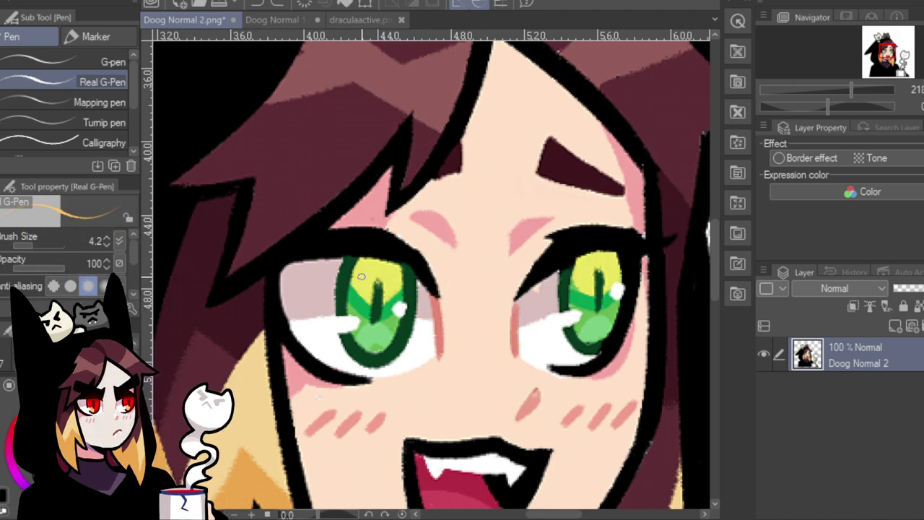
{"action": "mouse_move", "coordinate": [359, 271]}
{"action": "left_mouse_down"}
{"action": "mouse_move", "coordinate": [365, 267]}
{"action": "mouse_move", "coordinate": [369, 297]}
{"action": "mouse_move", "coordinate": [384, 286]}
{"action": "left_mouse_up"}
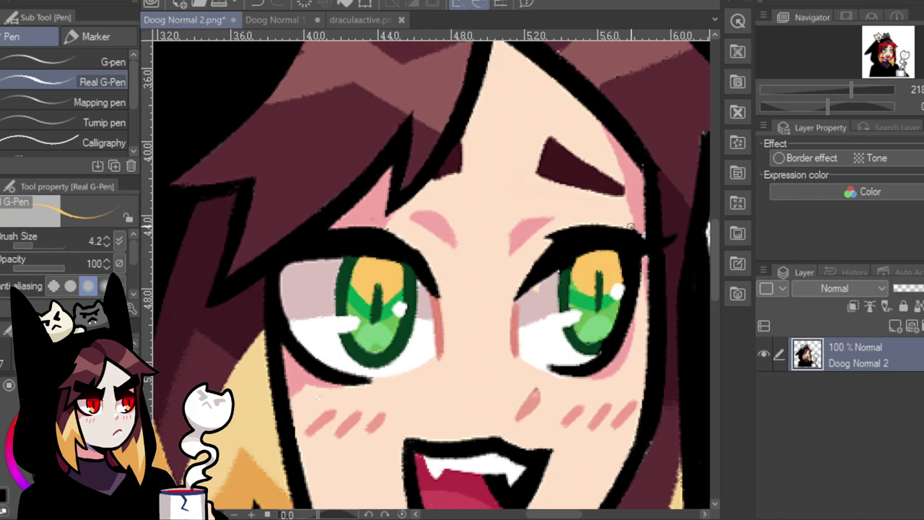
Sample the bright red from draculaactive.png's iris and paint the light green lower part of Doog Normal 2's left-hand iris with it.
{"action": "left_click", "coordinate": [372, 18]}
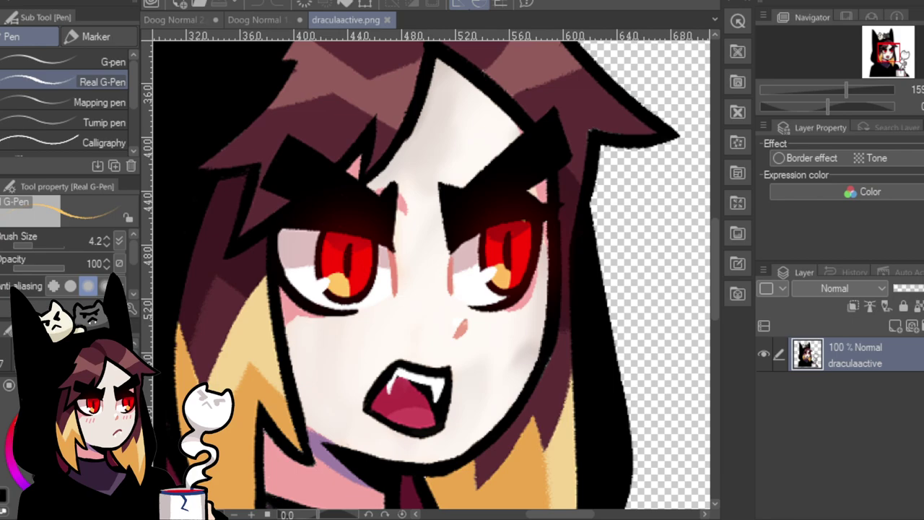
{"action": "key", "text": "i"}
{"action": "left_click", "coordinate": [189, 19]}
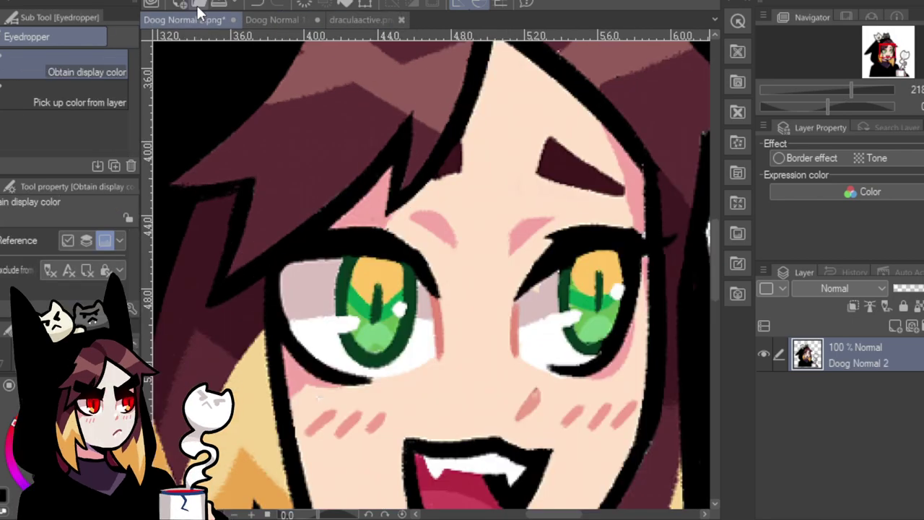
{"action": "key", "text": "p"}
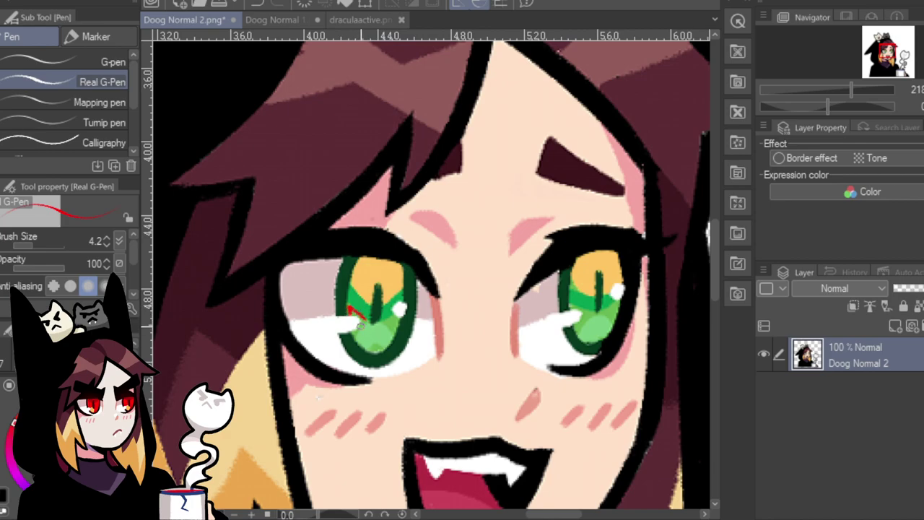
{"action": "mouse_move", "coordinate": [360, 325]}
{"action": "left_mouse_down"}
{"action": "mouse_move", "coordinate": [354, 314]}
{"action": "mouse_move", "coordinate": [363, 319]}
{"action": "left_mouse_up"}
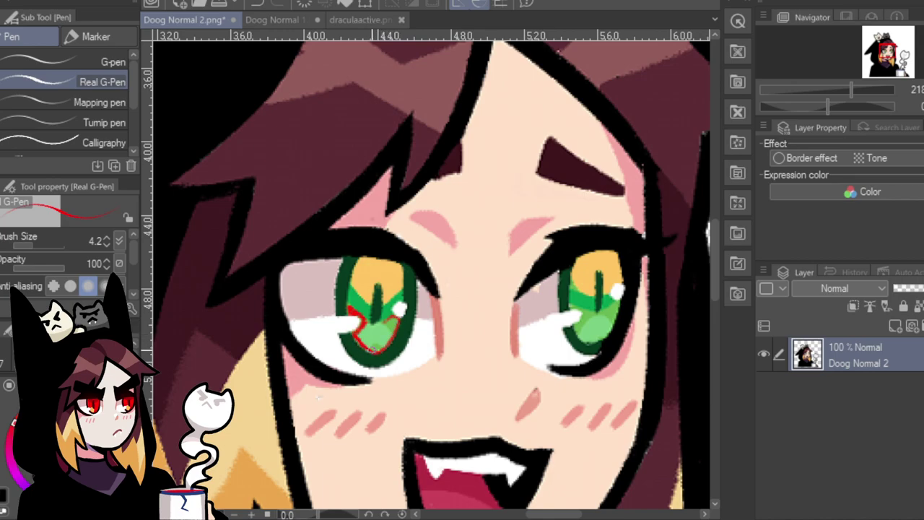
{"action": "left_click_drag", "start_coordinate": [367, 351], "coordinate": [390, 332]}
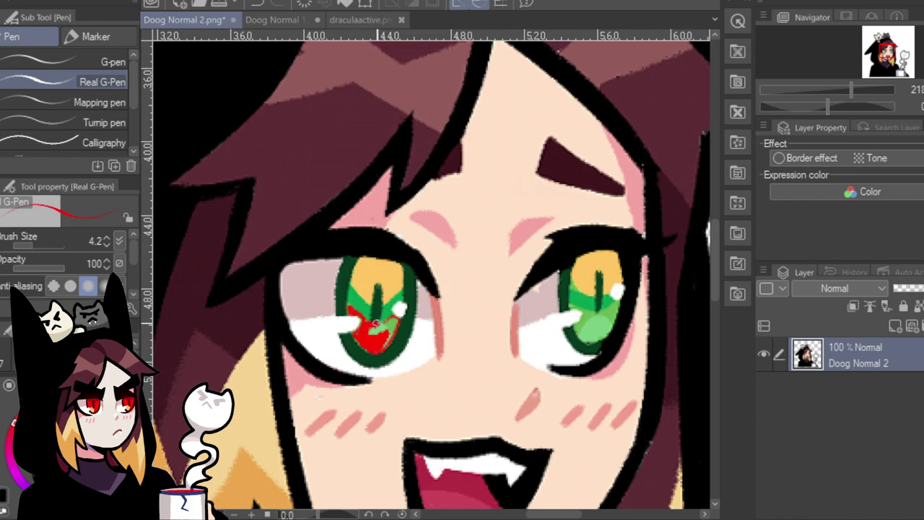
{"action": "mouse_move", "coordinate": [388, 326]}
{"action": "left_mouse_down"}
{"action": "mouse_move", "coordinate": [367, 335]}
{"action": "mouse_move", "coordinate": [377, 326]}
{"action": "mouse_move", "coordinate": [382, 345]}
{"action": "mouse_move", "coordinate": [394, 323]}
{"action": "left_mouse_up"}
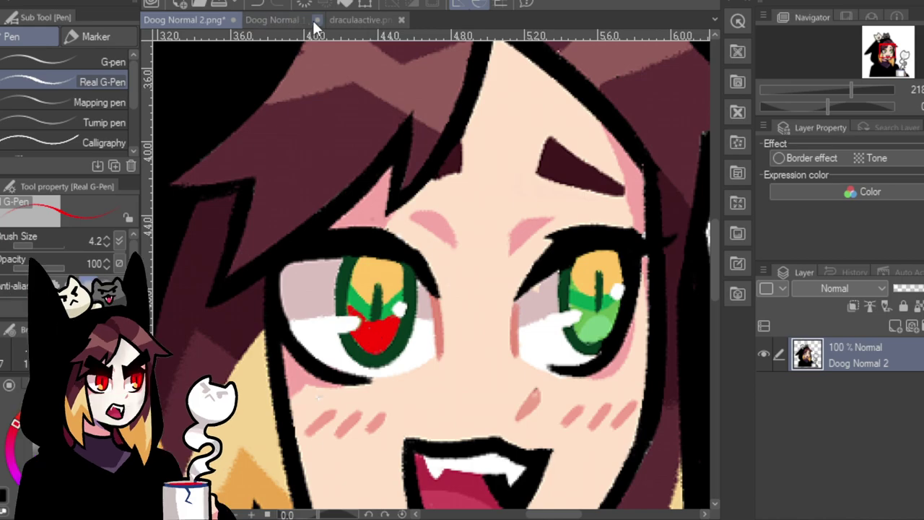
Sample the darker red from draculaactive.png's iris and paint the green middle band of Doog Normal 2's left-hand iris with it.
{"action": "left_click", "coordinate": [359, 20]}
{"action": "key", "text": "i"}
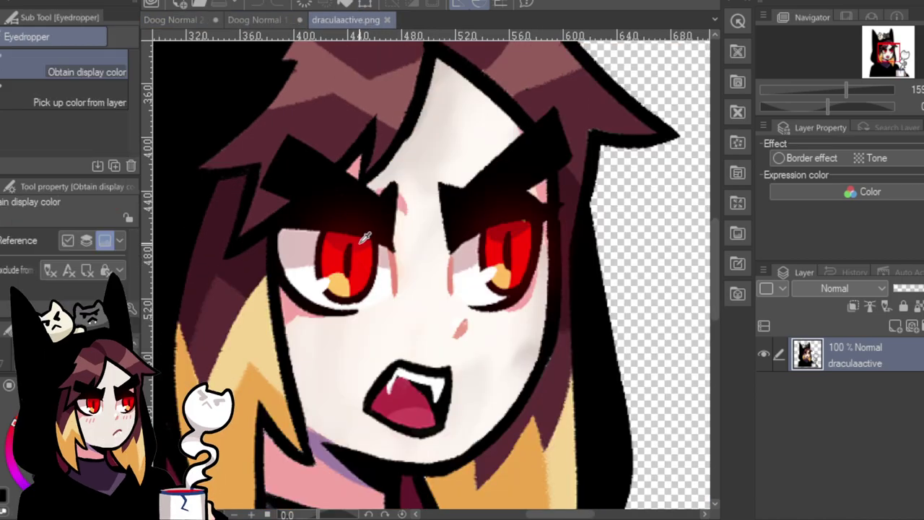
{"action": "left_click", "coordinate": [202, 19]}
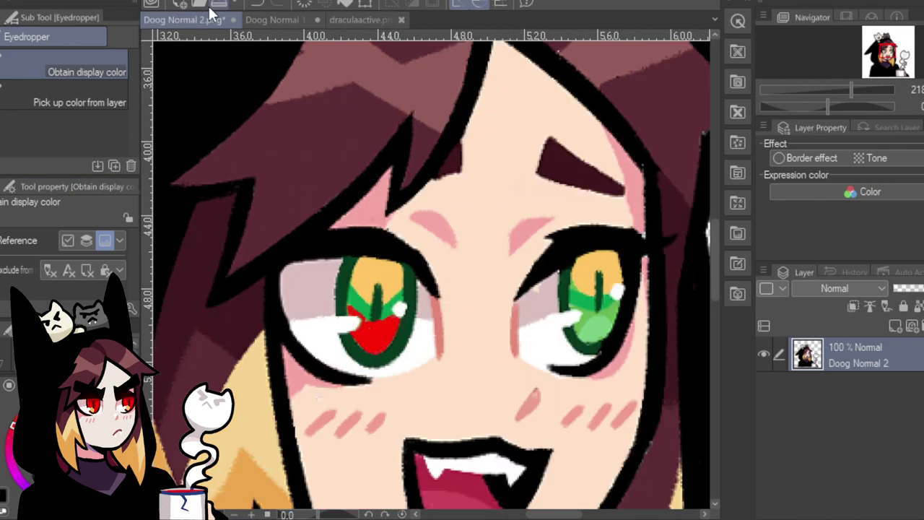
{"action": "key", "text": "p"}
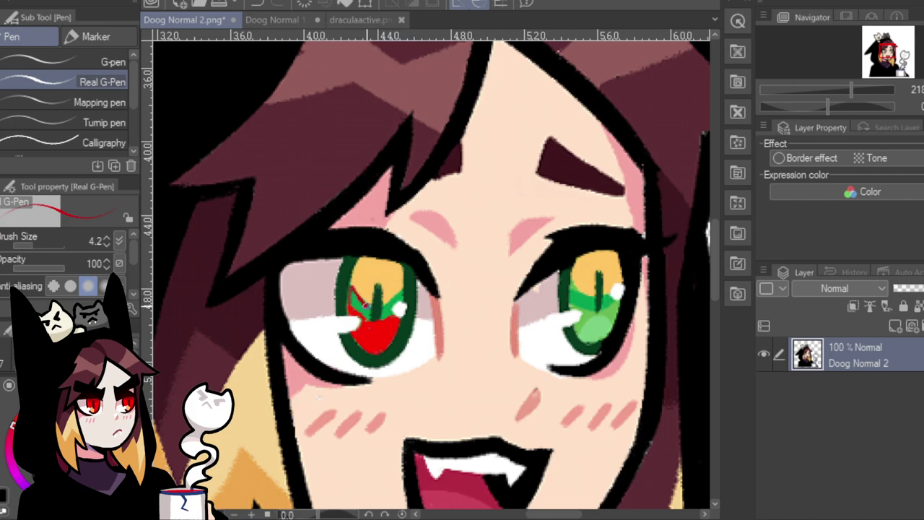
{"action": "left_click_drag", "start_coordinate": [351, 300], "coordinate": [359, 302]}
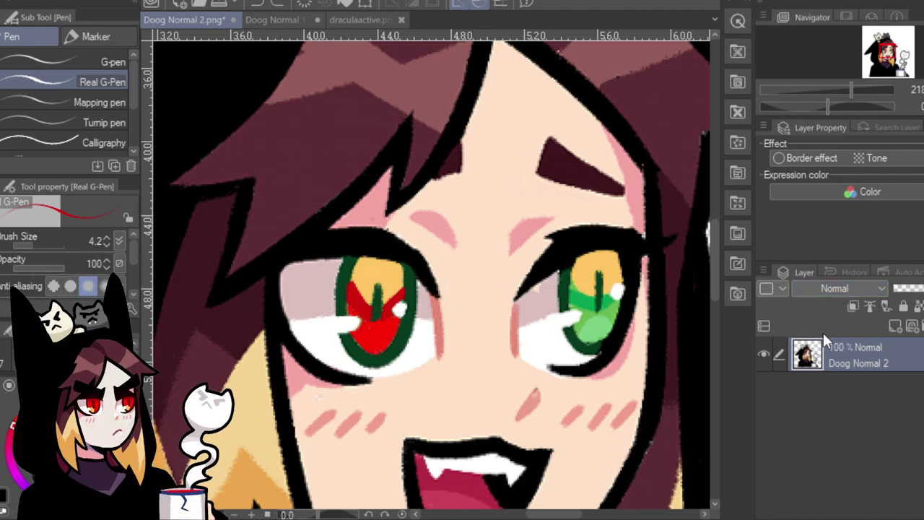
Undo the red and orange paint strokes on both irises in Doog Normal 2.
{"action": "key", "text": "ctrl+z"}
{"action": "key", "text": "ctrl+z"}
{"action": "key", "text": "ctrl+z"}
{"action": "key", "text": "ctrl+z"}
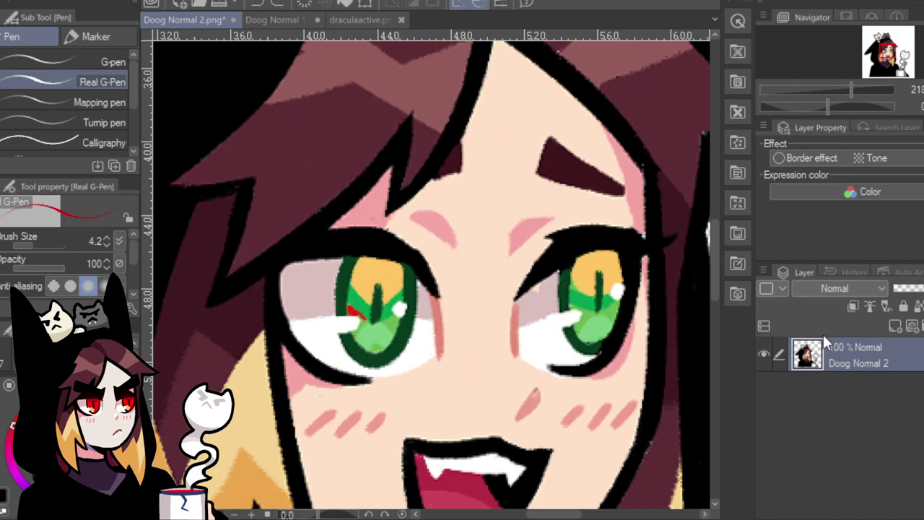
{"action": "key", "text": "ctrl+z"}
{"action": "key", "text": "ctrl+z"}
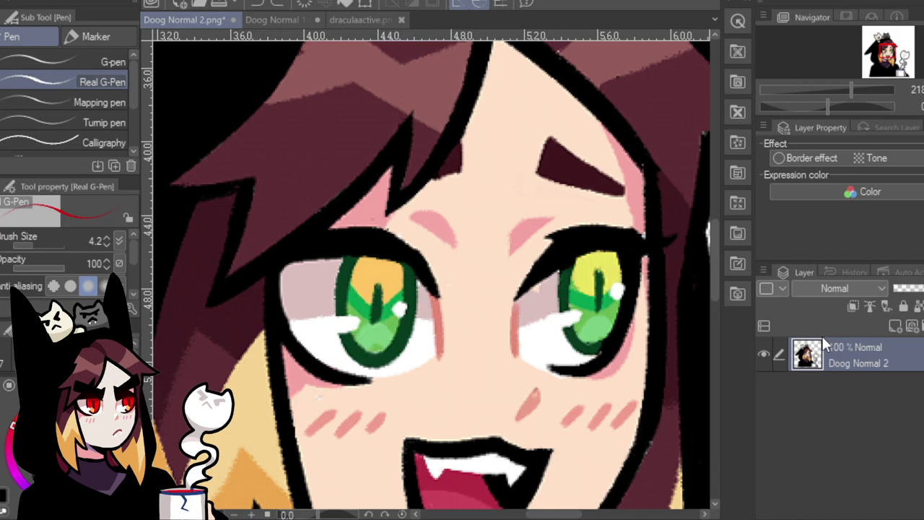
On a new layer, outline the left-hand iris and pupil in black sampled from draculaactive.png, using the Real G-Pen at size 9.4.
{"action": "left_click", "coordinate": [895, 325]}
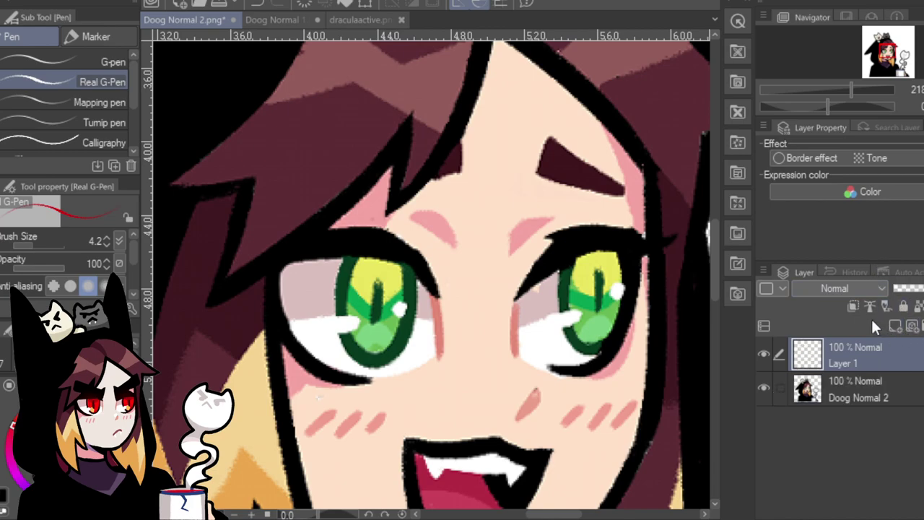
{"action": "left_click_drag", "start_coordinate": [853, 87], "coordinate": [861, 87]}
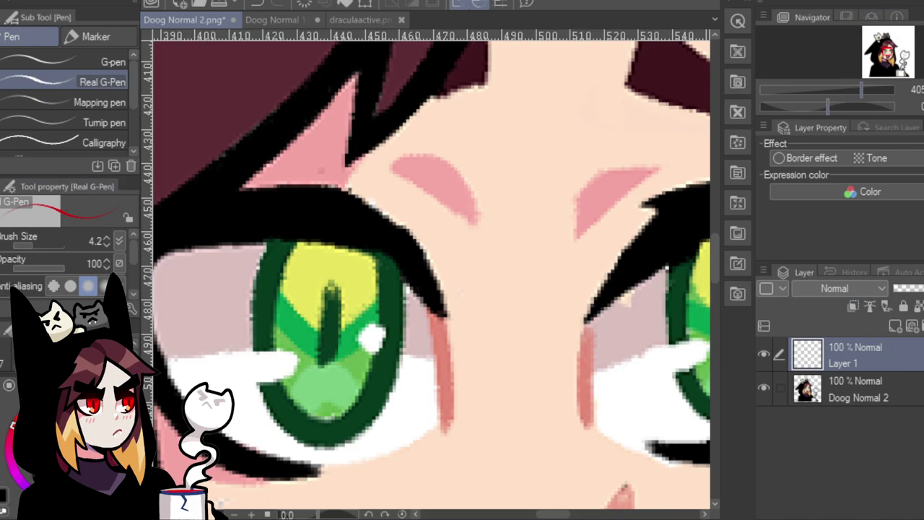
{"action": "left_click", "coordinate": [367, 19]}
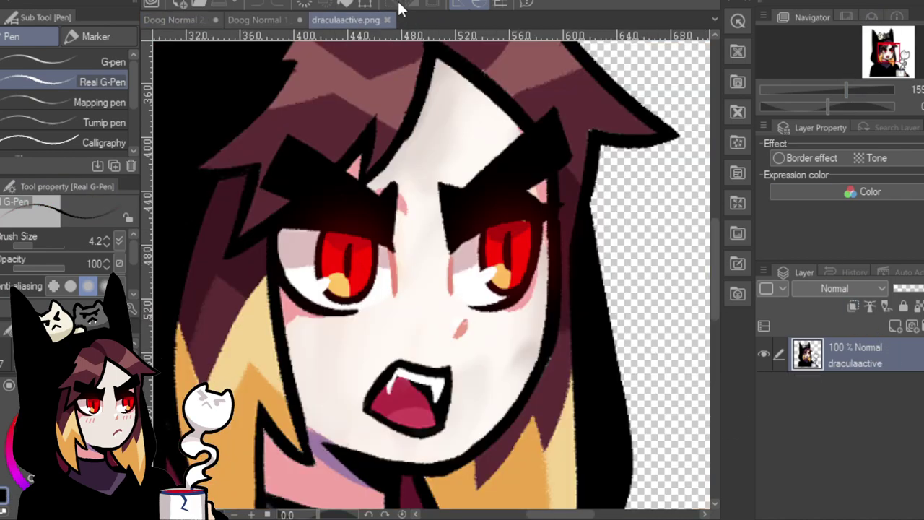
{"action": "left_click", "coordinate": [171, 19]}
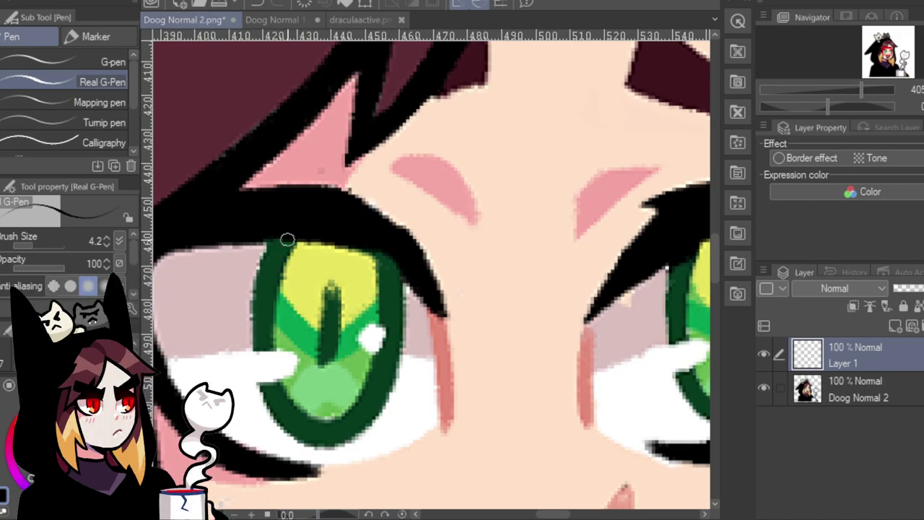
{"action": "left_click", "coordinate": [37, 241]}
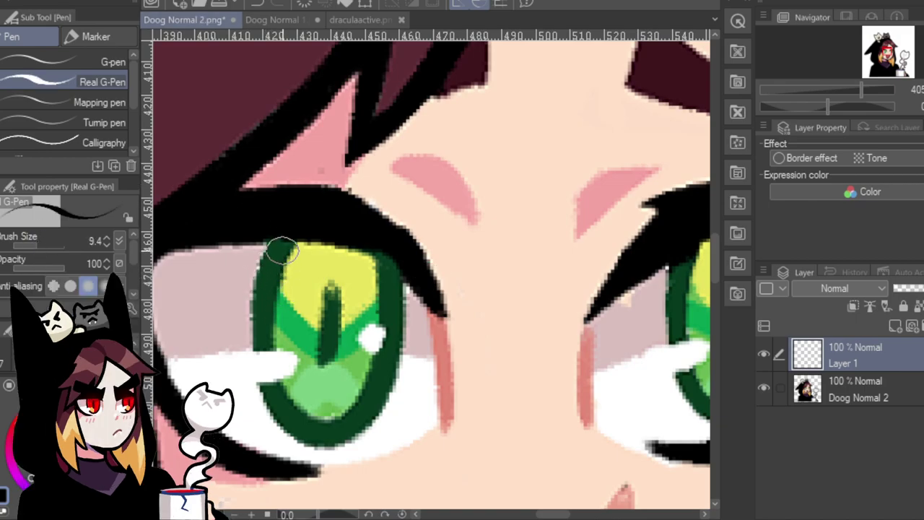
{"action": "mouse_move", "coordinate": [282, 250]}
{"action": "left_mouse_down"}
{"action": "mouse_move", "coordinate": [263, 315]}
{"action": "mouse_move", "coordinate": [272, 392]}
{"action": "mouse_move", "coordinate": [285, 417]}
{"action": "left_mouse_up"}
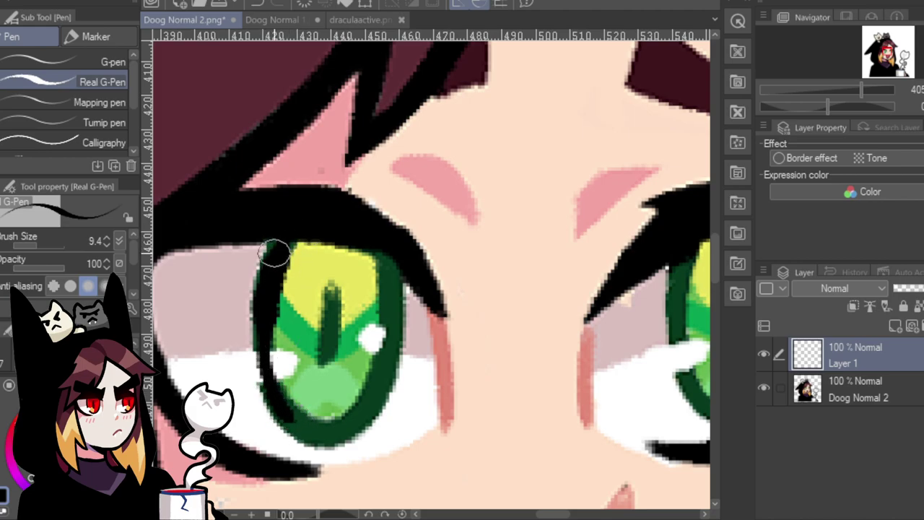
{"action": "left_click_drag", "start_coordinate": [329, 292], "coordinate": [329, 351]}
{"action": "mouse_move", "coordinate": [380, 258]}
{"action": "left_mouse_down"}
{"action": "mouse_move", "coordinate": [387, 326]}
{"action": "mouse_move", "coordinate": [380, 377]}
{"action": "mouse_move", "coordinate": [362, 412]}
{"action": "mouse_move", "coordinate": [330, 432]}
{"action": "mouse_move", "coordinate": [303, 427]}
{"action": "mouse_move", "coordinate": [280, 408]}
{"action": "mouse_move", "coordinate": [264, 367]}
{"action": "mouse_move", "coordinate": [282, 243]}
{"action": "mouse_move", "coordinate": [306, 208]}
{"action": "left_mouse_up"}
Paint the right-hand iris's dark green outline and pupil black with the same pen on Layer 1.
{"action": "left_click_drag", "start_coordinate": [896, 66], "coordinate": [886, 50]}
{"action": "left_click", "coordinate": [887, 66]}
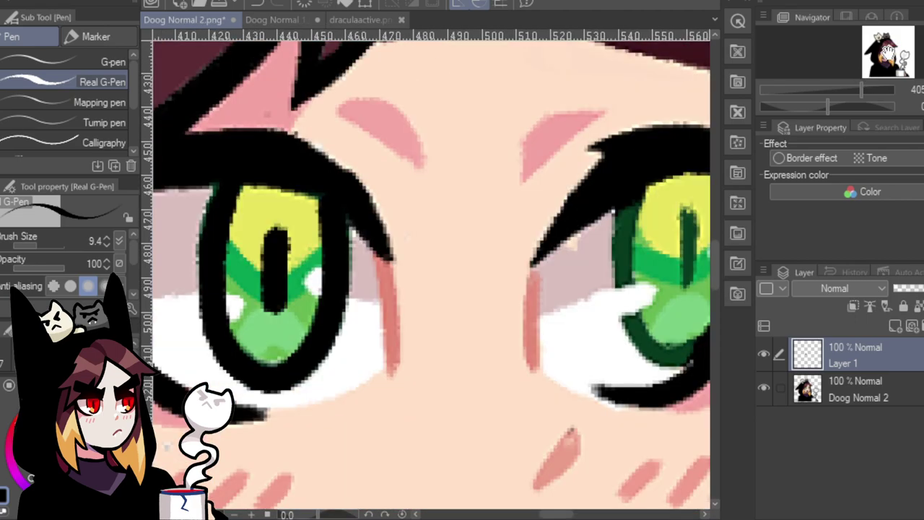
{"action": "left_click", "coordinate": [893, 52]}
{"action": "left_click", "coordinate": [892, 53]}
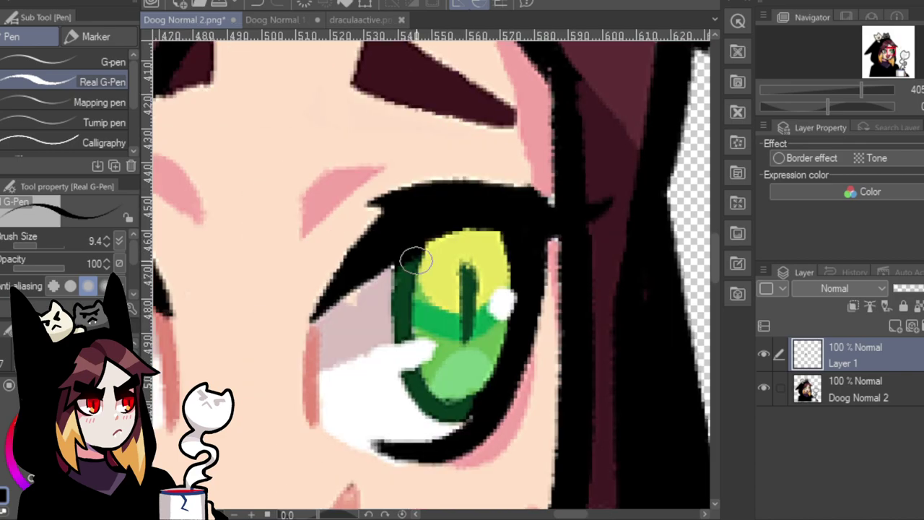
{"action": "mouse_move", "coordinate": [403, 315]}
{"action": "left_mouse_down"}
{"action": "mouse_move", "coordinate": [415, 385]}
{"action": "mouse_move", "coordinate": [440, 412]}
{"action": "mouse_move", "coordinate": [482, 405]}
{"action": "mouse_move", "coordinate": [509, 380]}
{"action": "left_mouse_up"}
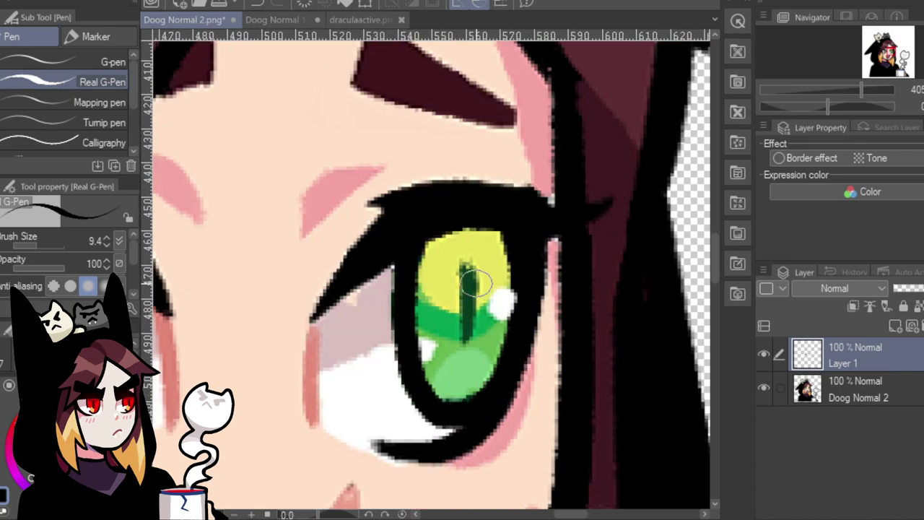
{"action": "mouse_move", "coordinate": [479, 299]}
{"action": "left_mouse_down"}
{"action": "mouse_move", "coordinate": [468, 268]}
{"action": "mouse_move", "coordinate": [469, 339]}
{"action": "left_mouse_up"}
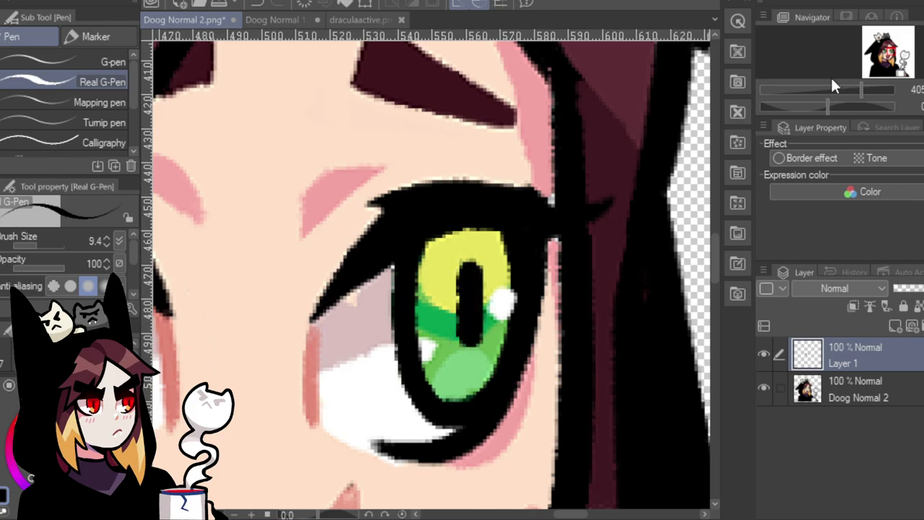
Erase the thick black pupils on Layer 1 and repaint both thinner with the Real G-Pen at size 5.8.
{"action": "mouse_move", "coordinate": [859, 89]}
{"action": "left_mouse_down"}
{"action": "mouse_move", "coordinate": [832, 87]}
{"action": "mouse_move", "coordinate": [855, 82]}
{"action": "left_mouse_up"}
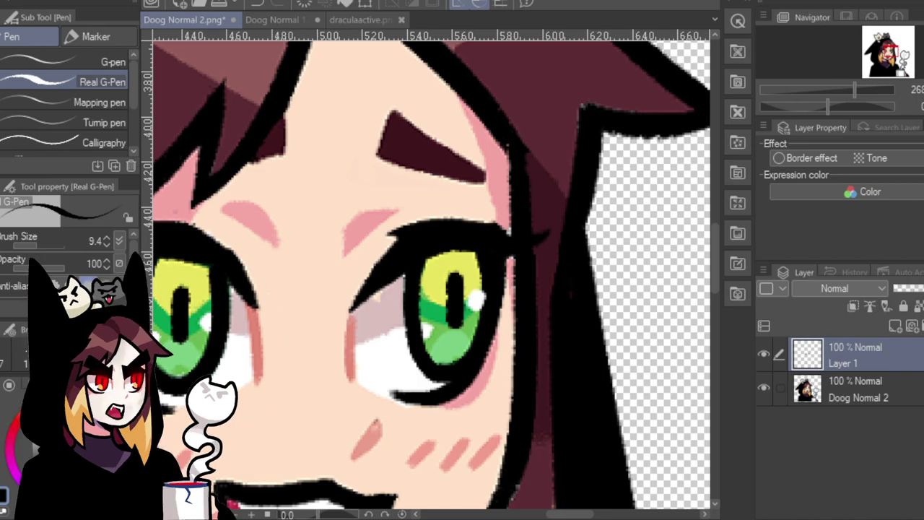
{"action": "key", "text": "e"}
{"action": "left_click_drag", "start_coordinate": [455, 296], "coordinate": [456, 282]}
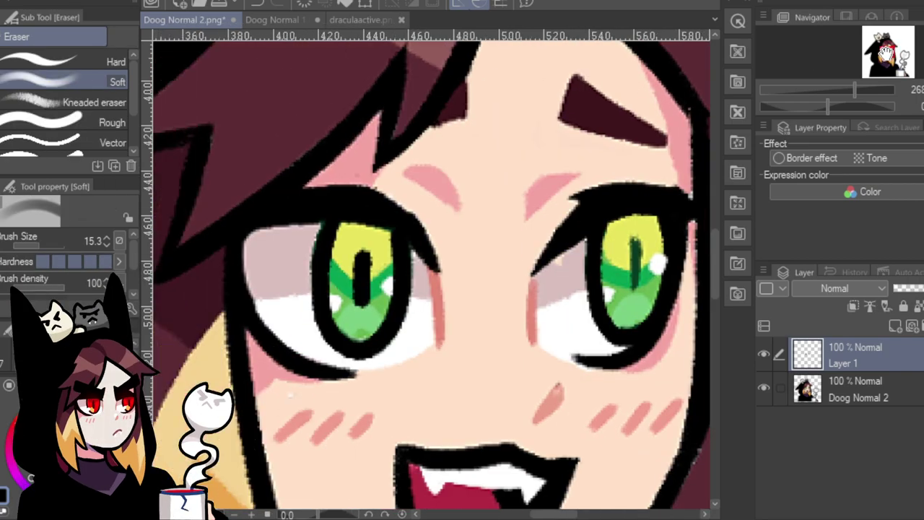
{"action": "mouse_move", "coordinate": [177, 301]}
{"action": "left_mouse_down"}
{"action": "mouse_move", "coordinate": [359, 267]}
{"action": "mouse_move", "coordinate": [361, 283]}
{"action": "left_mouse_up"}
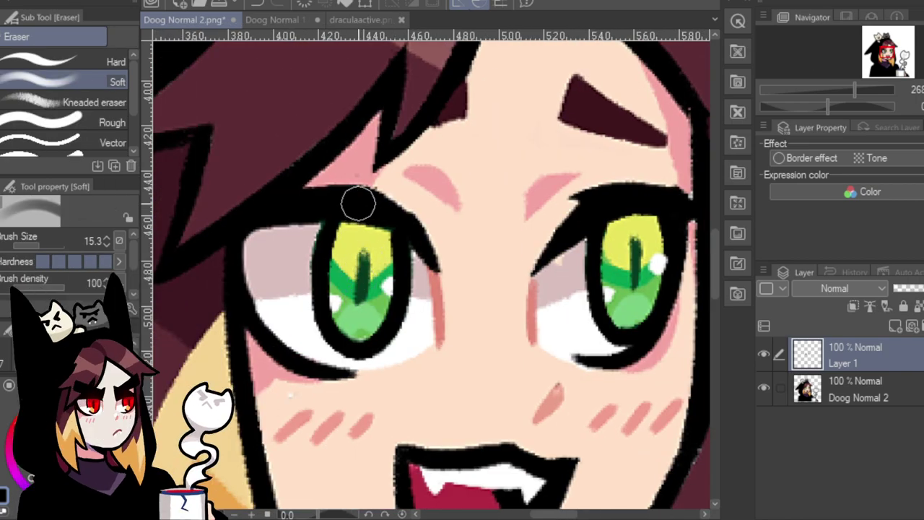
{"action": "key", "text": "p"}
{"action": "left_click", "coordinate": [34, 242]}
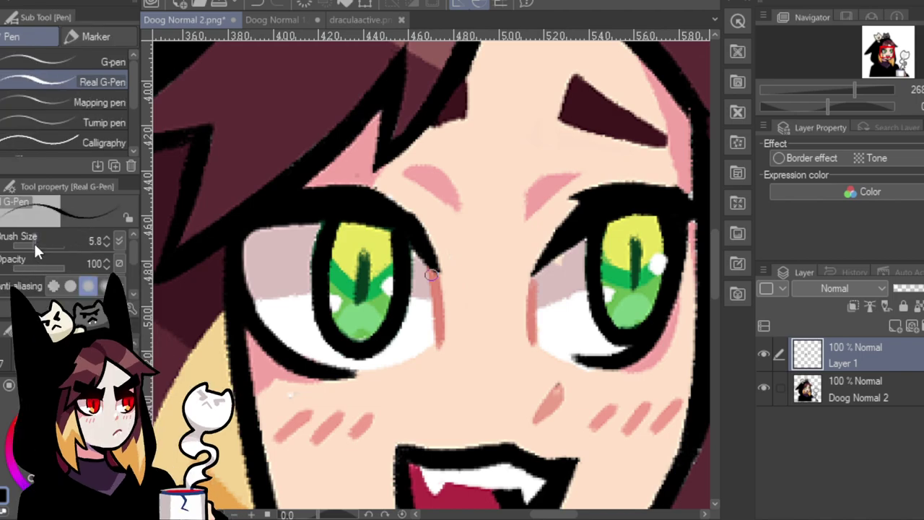
{"action": "mouse_move", "coordinate": [363, 246]}
{"action": "left_mouse_down"}
{"action": "mouse_move", "coordinate": [362, 302]}
{"action": "mouse_move", "coordinate": [362, 287]}
{"action": "left_mouse_up"}
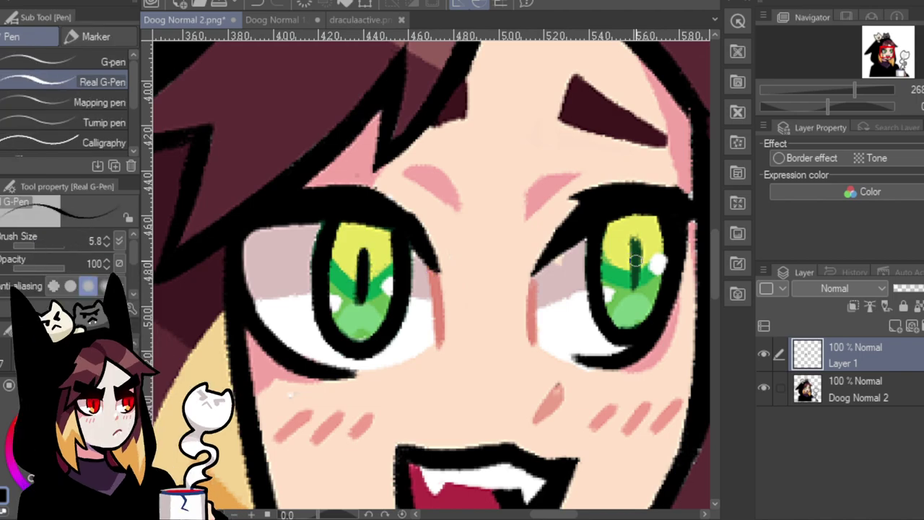
{"action": "left_click_drag", "start_coordinate": [636, 238], "coordinate": [634, 278]}
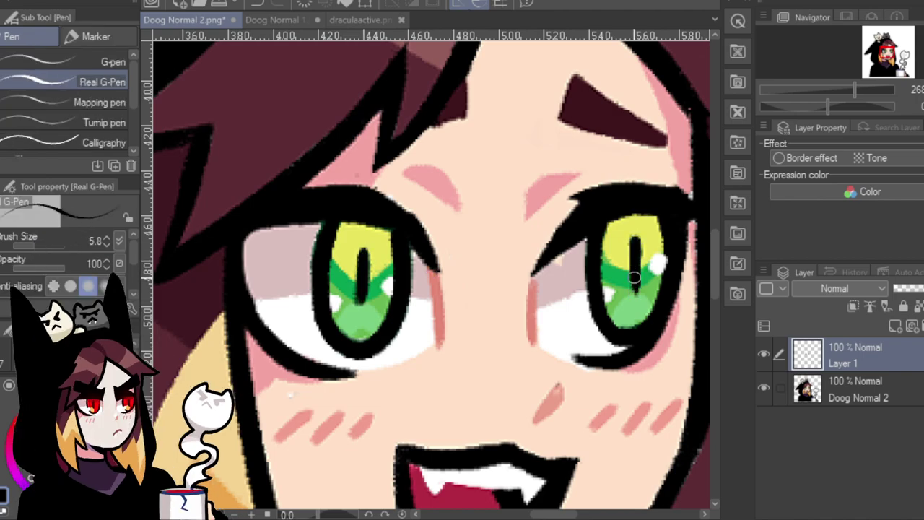
On a new layer placed beneath Layer 1, paint the bottom of both irises with the orange sampled from draculaactive.png's iris.
{"action": "left_click", "coordinate": [896, 327]}
{"action": "left_click_drag", "start_coordinate": [903, 368], "coordinate": [903, 409]}
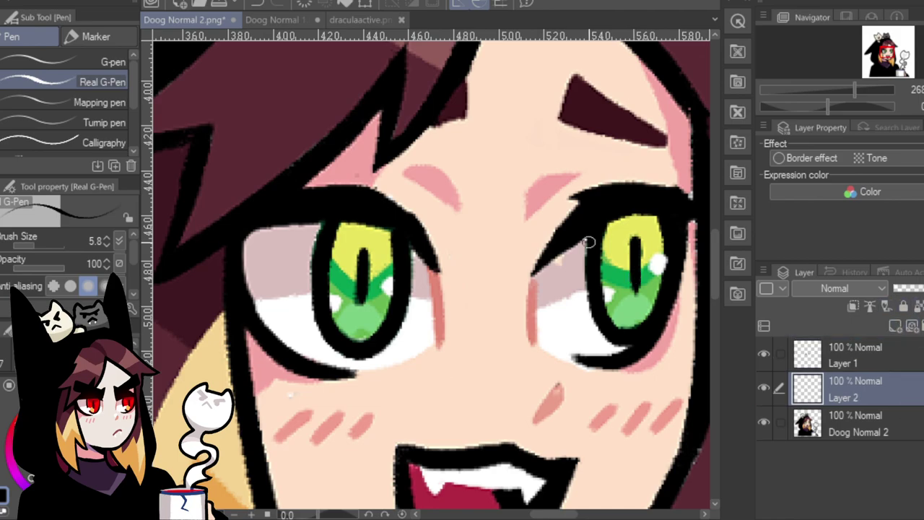
{"action": "left_click", "coordinate": [379, 21]}
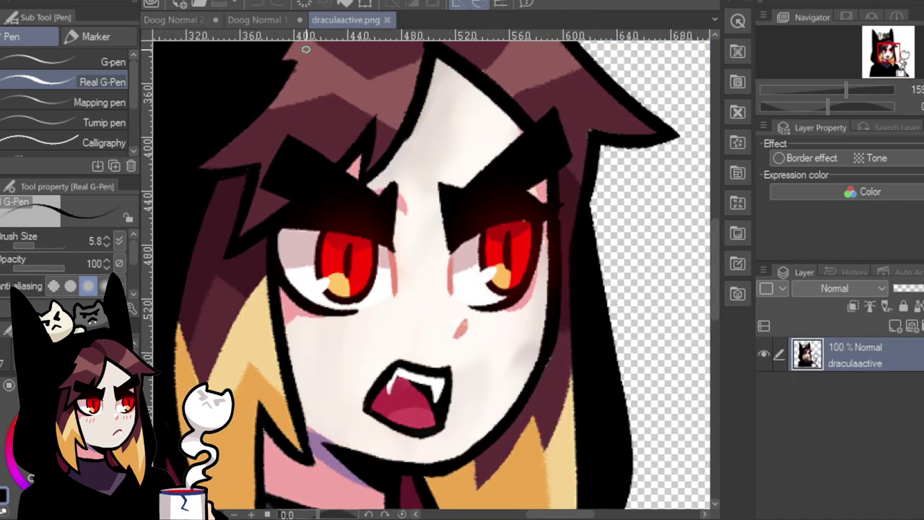
{"action": "key", "text": "i"}
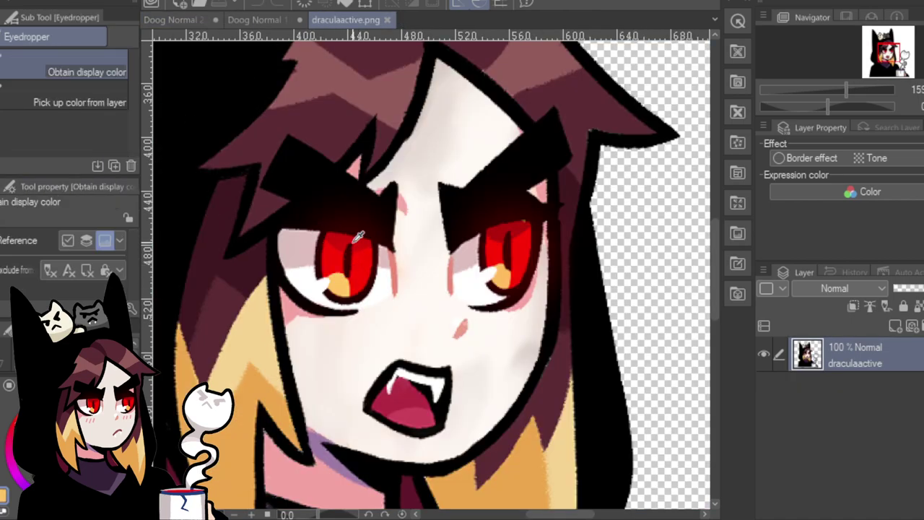
{"action": "left_click", "coordinate": [182, 20]}
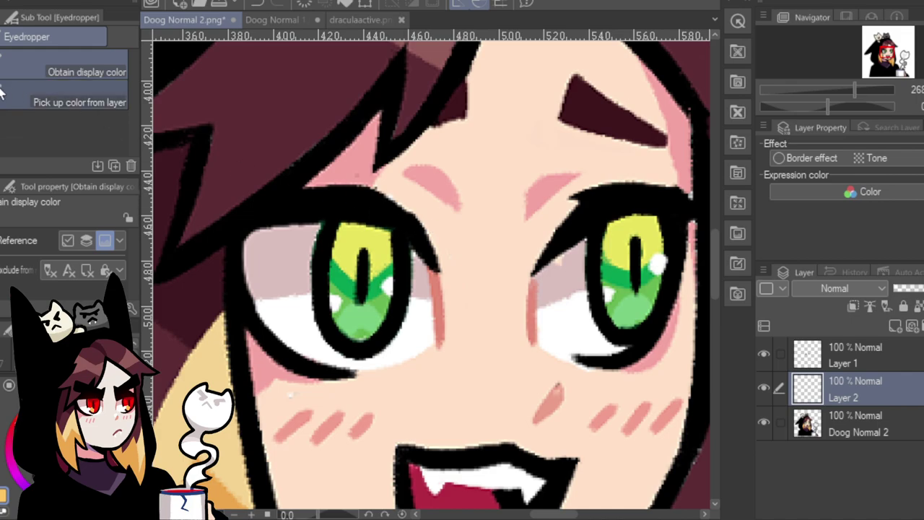
{"action": "key", "text": "p"}
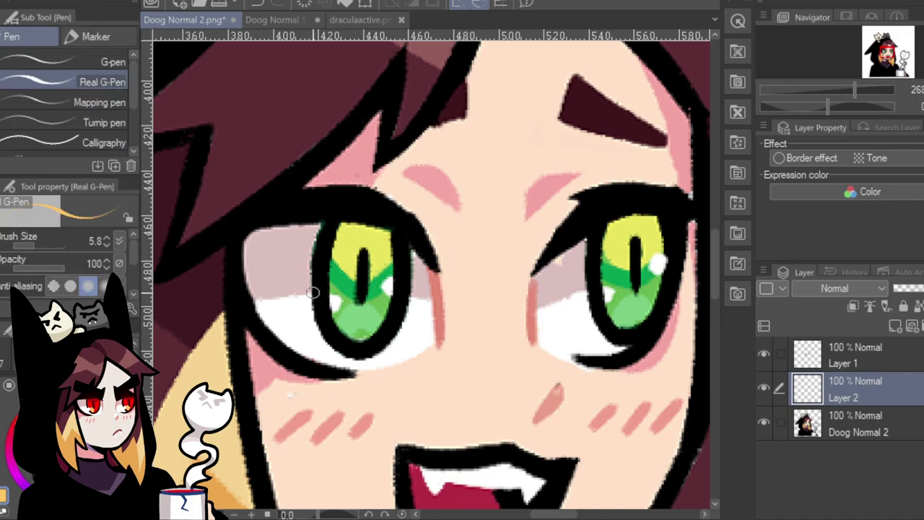
{"action": "mouse_move", "coordinate": [363, 321]}
{"action": "left_mouse_down"}
{"action": "mouse_move", "coordinate": [360, 334]}
{"action": "mouse_move", "coordinate": [377, 325]}
{"action": "mouse_move", "coordinate": [373, 309]}
{"action": "mouse_move", "coordinate": [351, 307]}
{"action": "mouse_move", "coordinate": [336, 324]}
{"action": "mouse_move", "coordinate": [348, 337]}
{"action": "left_mouse_up"}
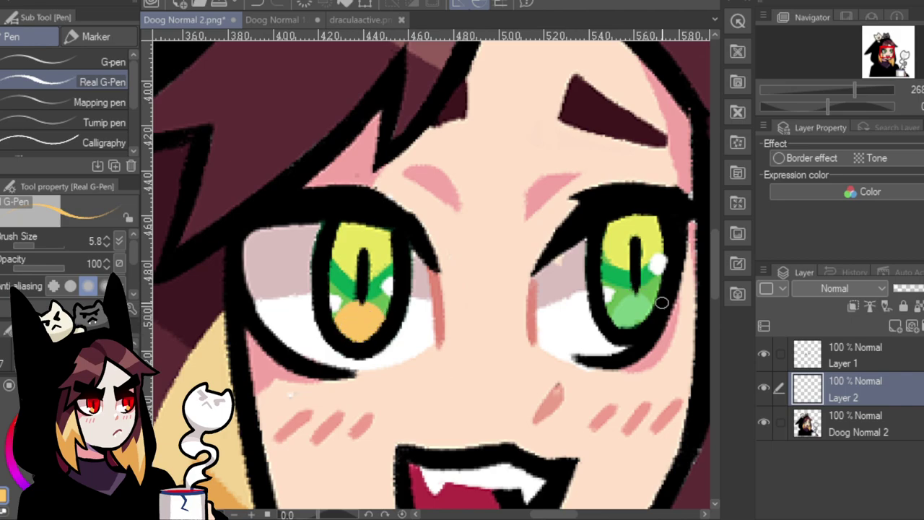
{"action": "mouse_move", "coordinate": [660, 299]}
{"action": "left_mouse_down"}
{"action": "mouse_move", "coordinate": [653, 313]}
{"action": "mouse_move", "coordinate": [629, 295]}
{"action": "mouse_move", "coordinate": [617, 326]}
{"action": "mouse_move", "coordinate": [650, 316]}
{"action": "mouse_move", "coordinate": [633, 323]}
{"action": "mouse_move", "coordinate": [635, 302]}
{"action": "mouse_move", "coordinate": [626, 316]}
{"action": "left_mouse_up"}
Switch to the Soft eraser and make Layer 1 the active layer.
{"action": "key", "text": "e"}
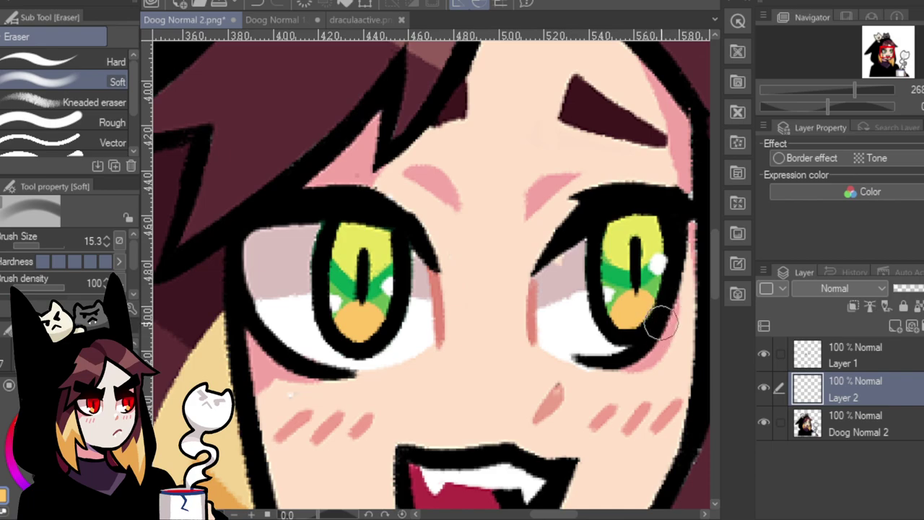
{"action": "left_click", "coordinate": [910, 358]}
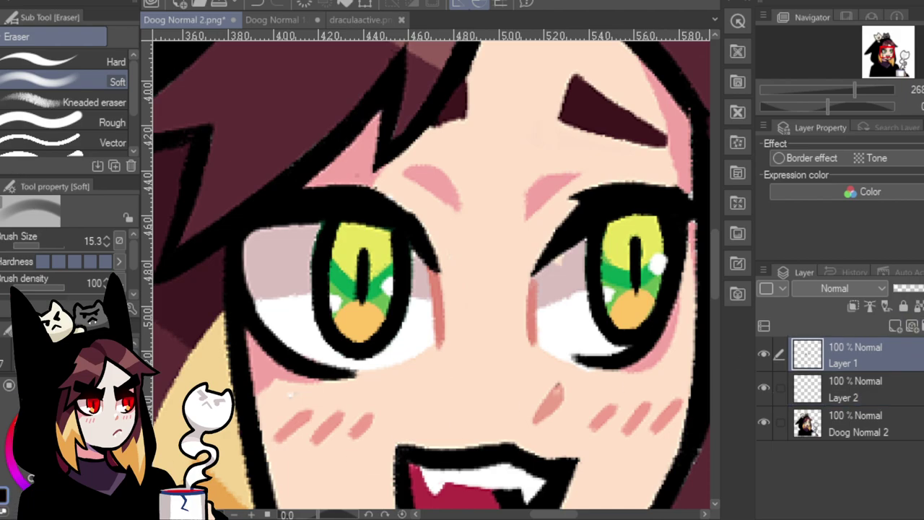
Add a new raster layer directly above the Doog Normal 2 layer and ready the Real G-Pen with dark red.
{"action": "key", "text": "p"}
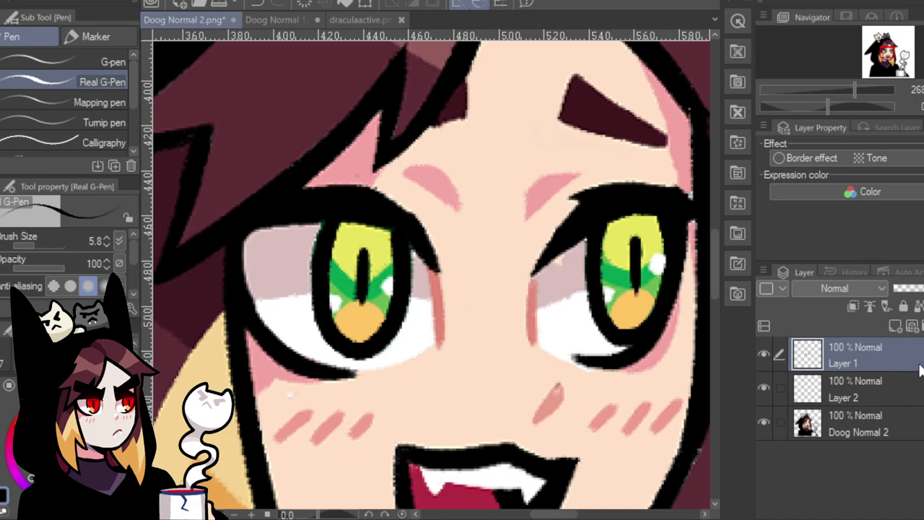
{"action": "left_click", "coordinate": [913, 387]}
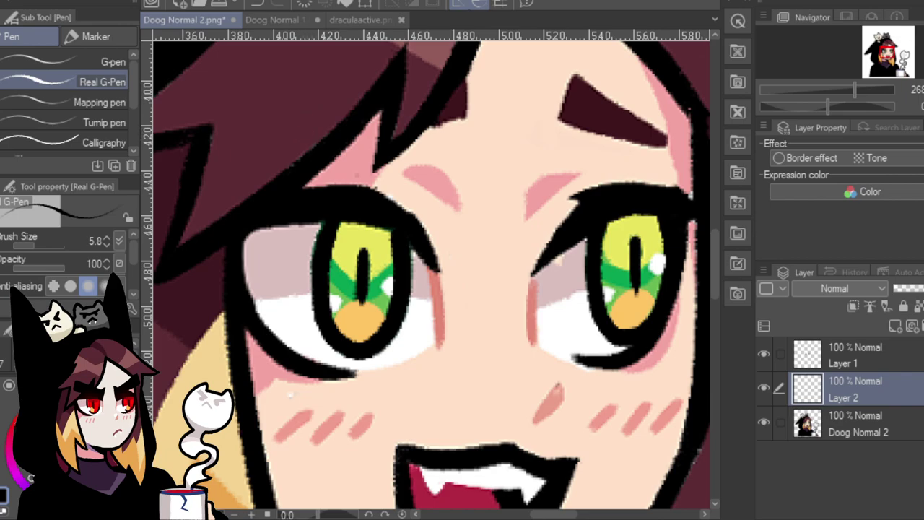
{"action": "left_click", "coordinate": [897, 325]}
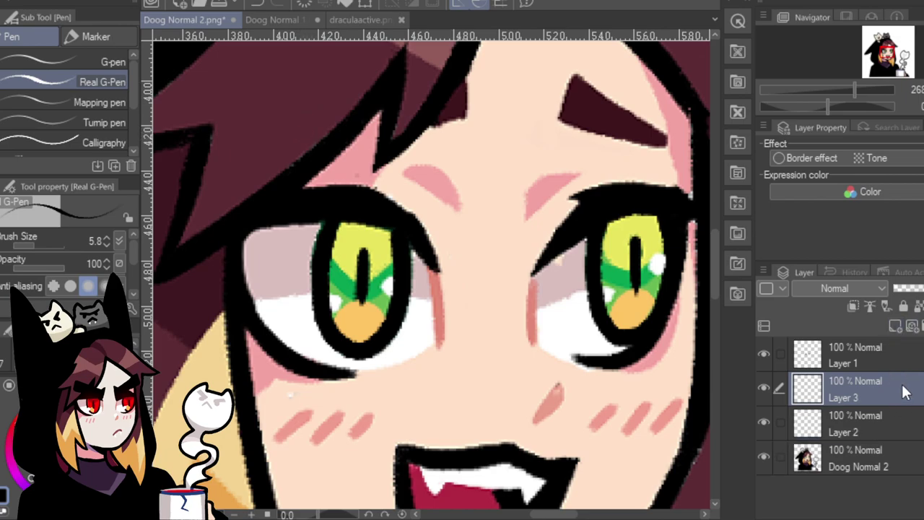
{"action": "left_click_drag", "start_coordinate": [902, 387], "coordinate": [904, 442]}
{"action": "left_click", "coordinate": [9, 433]}
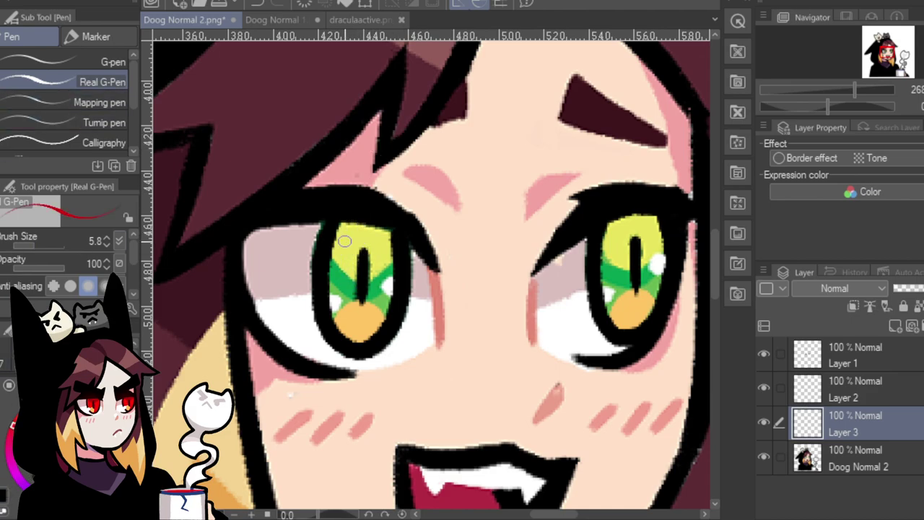
{"action": "left_click_drag", "start_coordinate": [345, 215], "coordinate": [353, 219]}
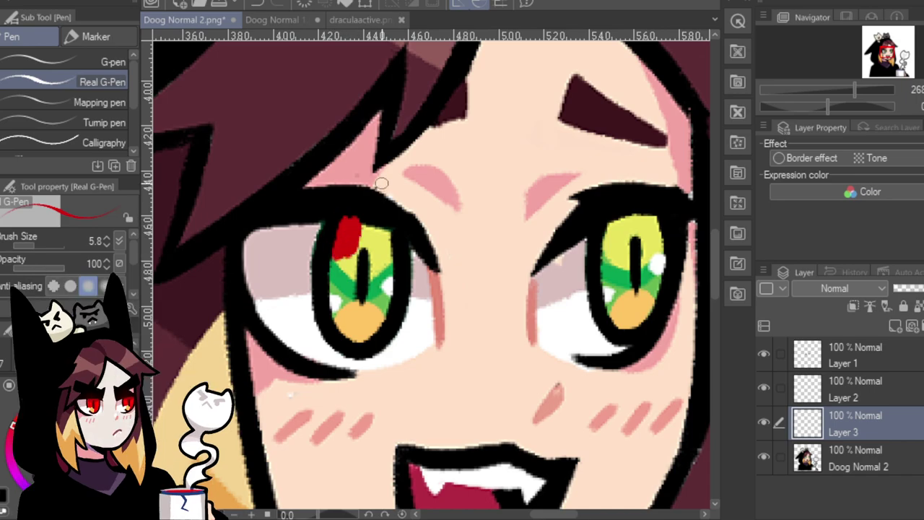
{"action": "key", "text": "ctrl+z"}
{"action": "key", "text": "alt+bracketright"}
{"action": "key", "text": "alt+bracketright"}
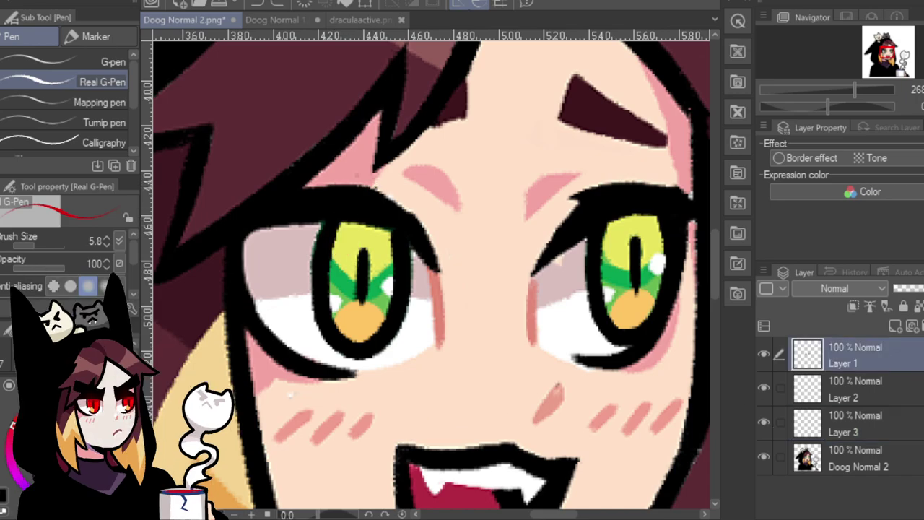
{"action": "left_click", "coordinate": [9, 498]}
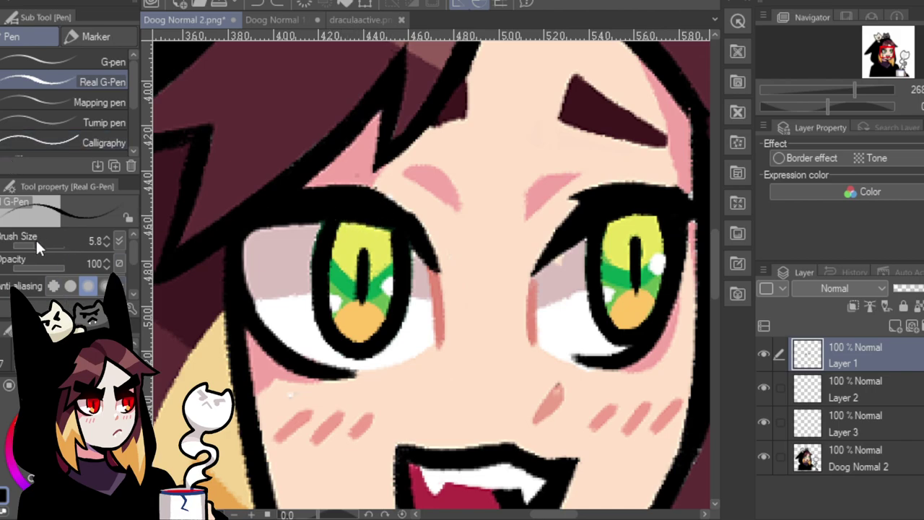
{"action": "left_click_drag", "start_coordinate": [35, 244], "coordinate": [61, 224]}
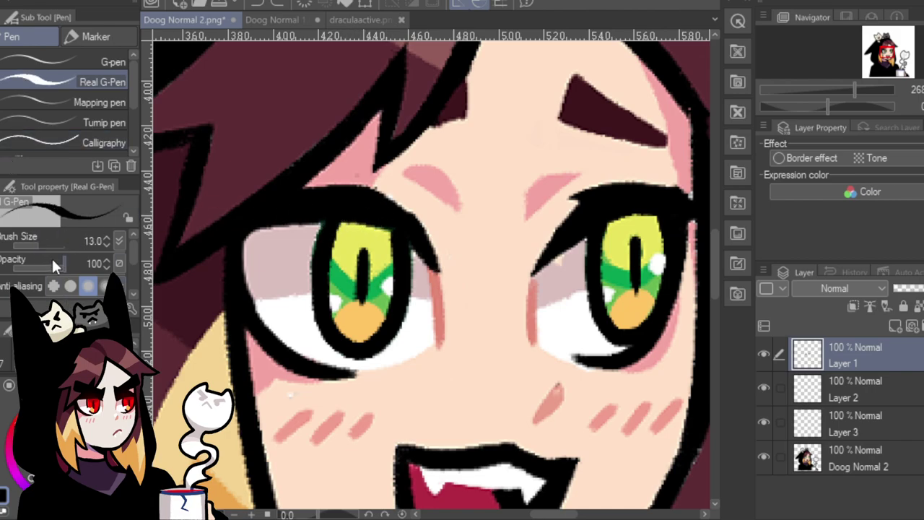
{"action": "left_click", "coordinate": [34, 245]}
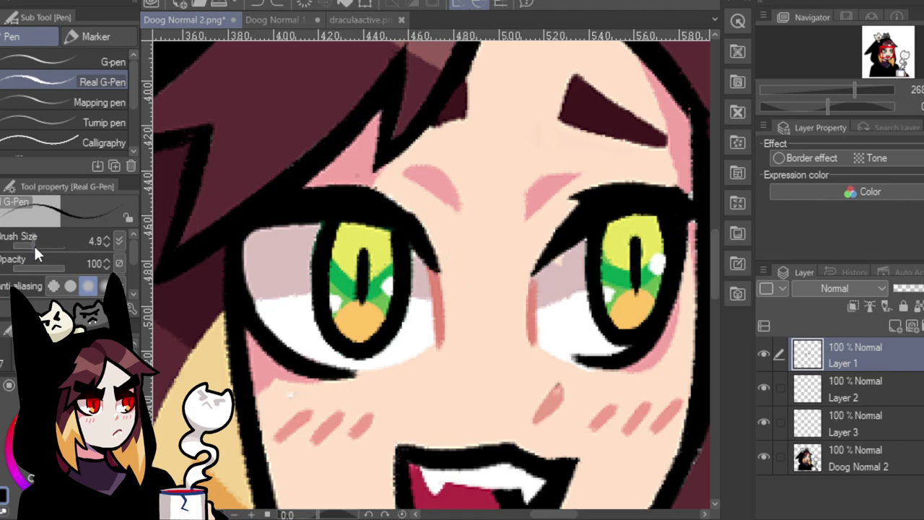
{"action": "left_click_drag", "start_coordinate": [34, 244], "coordinate": [36, 240]}
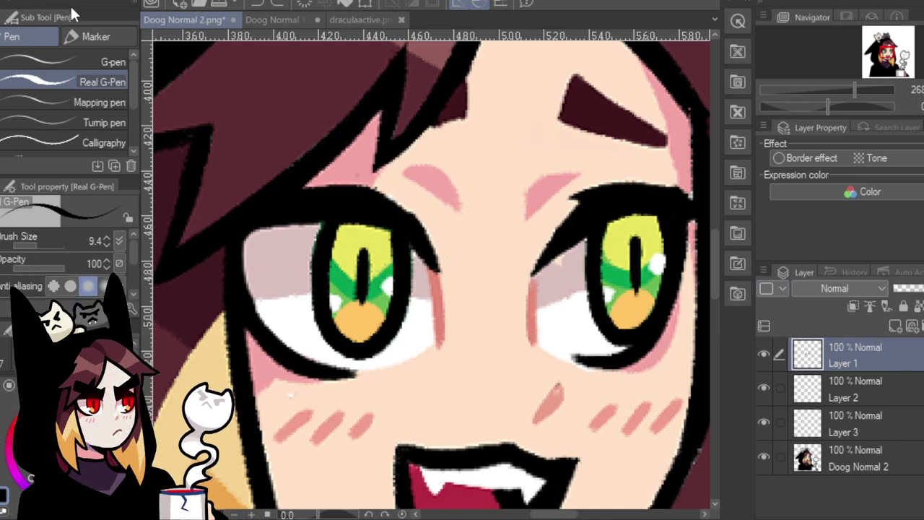
On Layer 3, paint the upper yellow part of both irises dark red with the Real G-Pen at size 4.9.
{"action": "left_click", "coordinate": [908, 390]}
{"action": "left_click", "coordinate": [914, 423]}
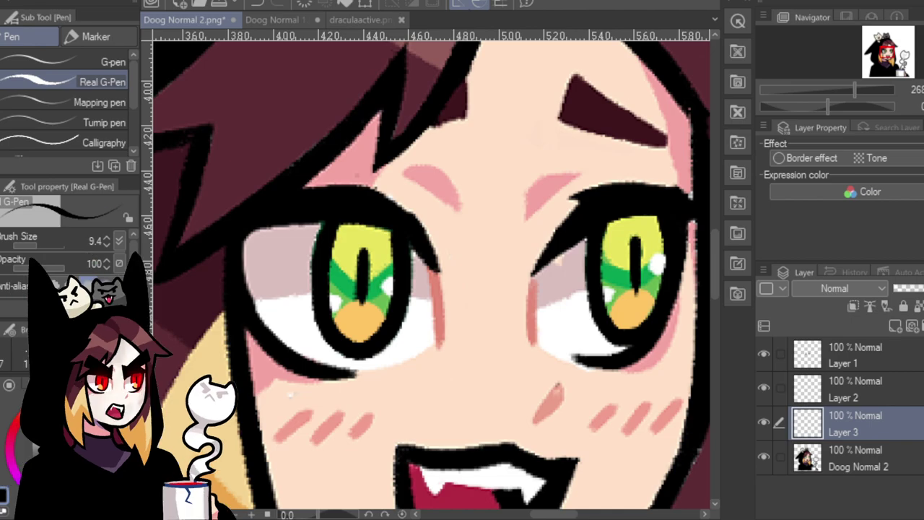
{"action": "key", "text": "x"}
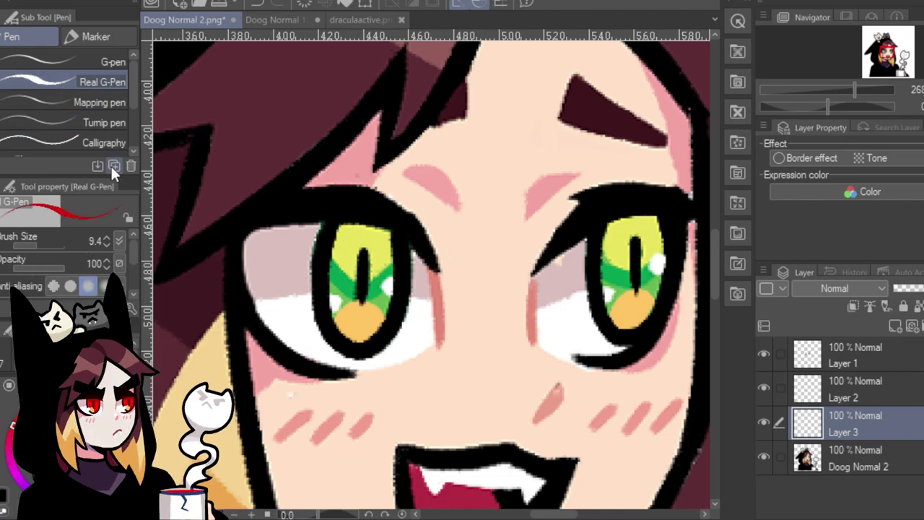
{"action": "left_click", "coordinate": [32, 244]}
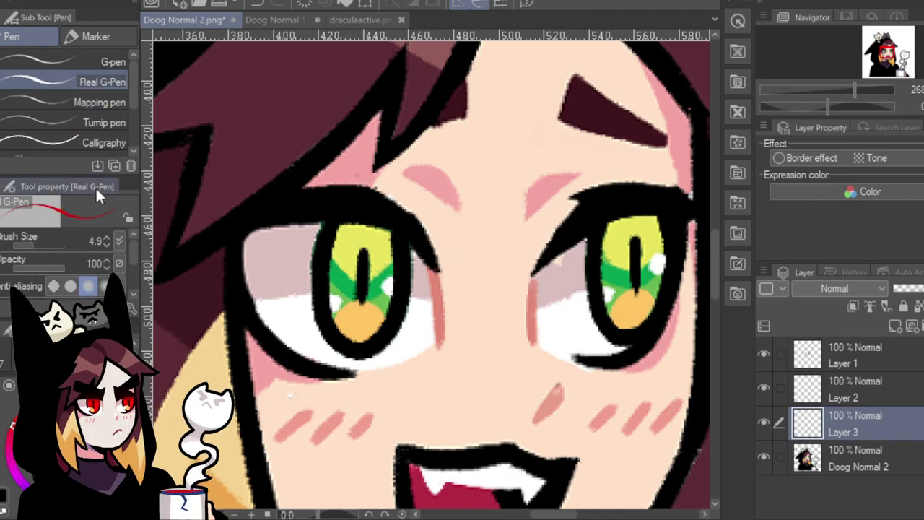
{"action": "mouse_move", "coordinate": [341, 226]}
{"action": "left_mouse_down"}
{"action": "mouse_move", "coordinate": [338, 239]}
{"action": "mouse_move", "coordinate": [353, 246]}
{"action": "mouse_move", "coordinate": [369, 238]}
{"action": "mouse_move", "coordinate": [381, 249]}
{"action": "mouse_move", "coordinate": [390, 234]}
{"action": "left_mouse_up"}
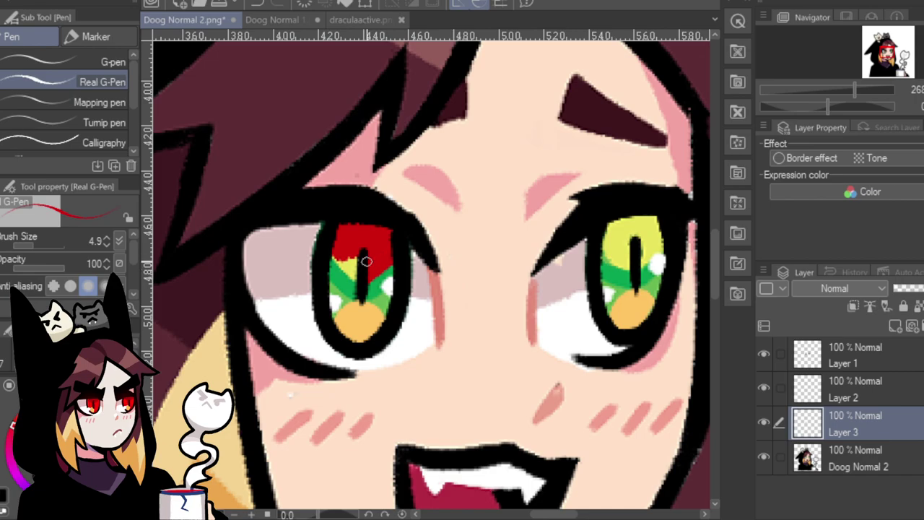
{"action": "mouse_move", "coordinate": [341, 260]}
{"action": "left_mouse_down"}
{"action": "mouse_move", "coordinate": [354, 265]}
{"action": "mouse_move", "coordinate": [356, 237]}
{"action": "left_mouse_up"}
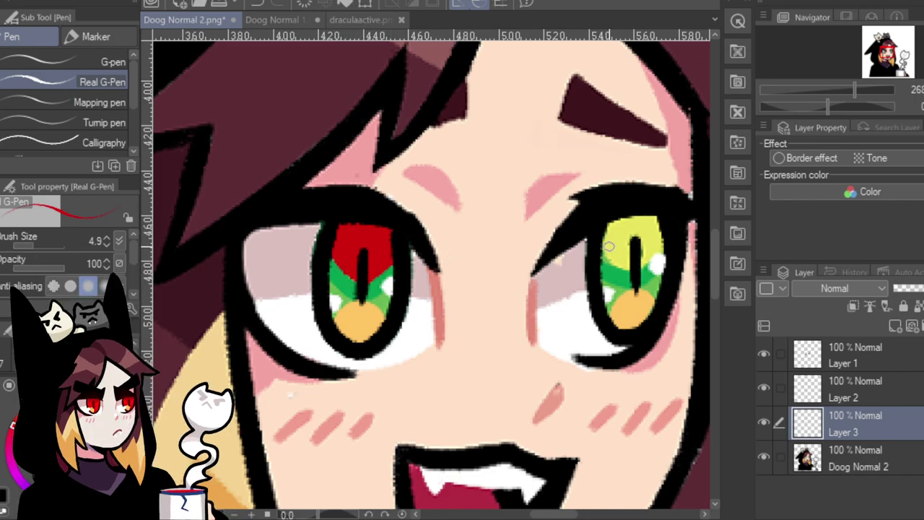
{"action": "mouse_move", "coordinate": [610, 213]}
{"action": "left_mouse_down"}
{"action": "mouse_move", "coordinate": [603, 247]}
{"action": "mouse_move", "coordinate": [623, 266]}
{"action": "mouse_move", "coordinate": [647, 261]}
{"action": "mouse_move", "coordinate": [668, 239]}
{"action": "mouse_move", "coordinate": [642, 254]}
{"action": "mouse_move", "coordinate": [659, 217]}
{"action": "mouse_move", "coordinate": [630, 244]}
{"action": "mouse_move", "coordinate": [639, 217]}
{"action": "mouse_move", "coordinate": [613, 243]}
{"action": "mouse_move", "coordinate": [613, 222]}
{"action": "mouse_move", "coordinate": [627, 261]}
{"action": "left_mouse_up"}
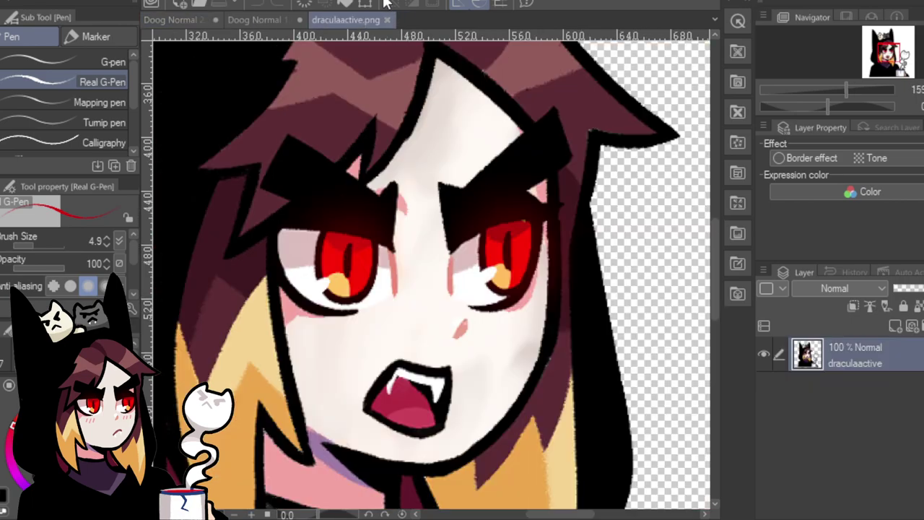
Sample the bright iris red from draculaactive.png and add a new layer beneath Layer 3 in Doog Normal 2.png.
{"action": "left_click", "coordinate": [356, 21]}
{"action": "key", "text": "i"}
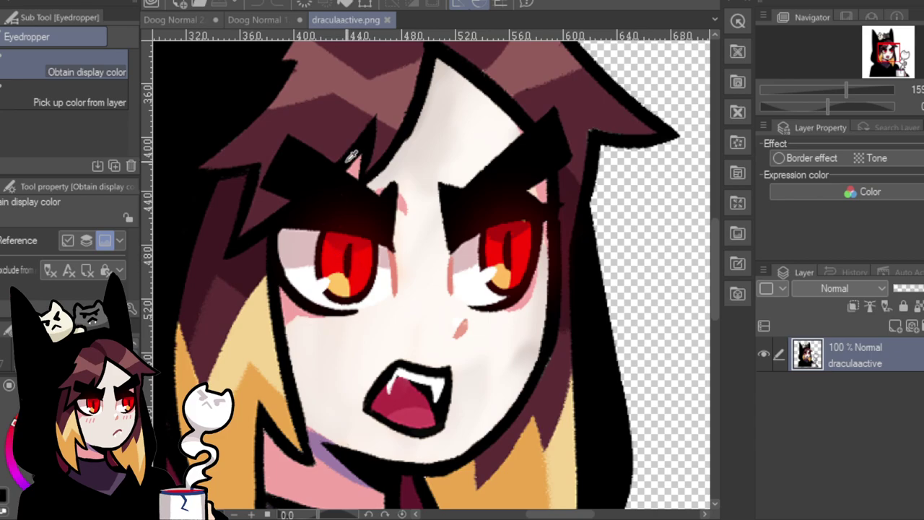
{"action": "left_click", "coordinate": [196, 21]}
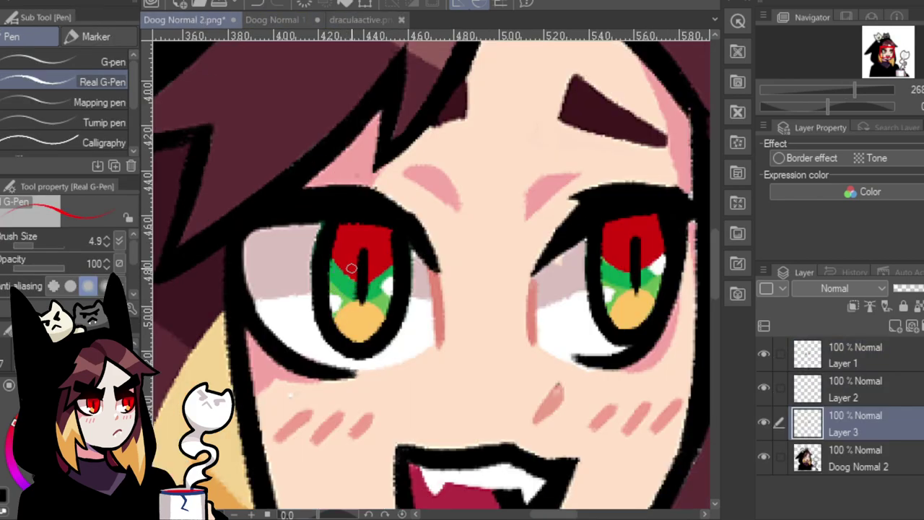
{"action": "left_click", "coordinate": [913, 326]}
{"action": "left_click_drag", "start_coordinate": [902, 426], "coordinate": [904, 466]}
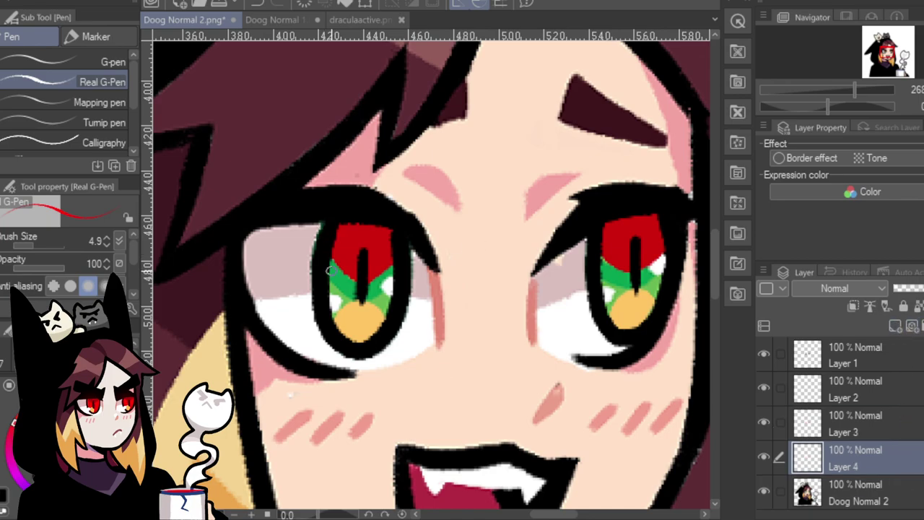
Paint the green middle parts of both irises bright red on Layer 4, leaving the orange spots and pupils uncovered.
{"action": "mouse_move", "coordinate": [328, 266]}
{"action": "left_mouse_down"}
{"action": "mouse_move", "coordinate": [341, 286]}
{"action": "mouse_move", "coordinate": [356, 288]}
{"action": "mouse_move", "coordinate": [365, 265]}
{"action": "mouse_move", "coordinate": [369, 293]}
{"action": "mouse_move", "coordinate": [390, 266]}
{"action": "mouse_move", "coordinate": [382, 289]}
{"action": "left_mouse_up"}
{"action": "mouse_move", "coordinate": [604, 270]}
{"action": "left_mouse_down"}
{"action": "mouse_move", "coordinate": [622, 297]}
{"action": "mouse_move", "coordinate": [636, 261]}
{"action": "mouse_move", "coordinate": [639, 277]}
{"action": "mouse_move", "coordinate": [660, 244]}
{"action": "left_mouse_up"}
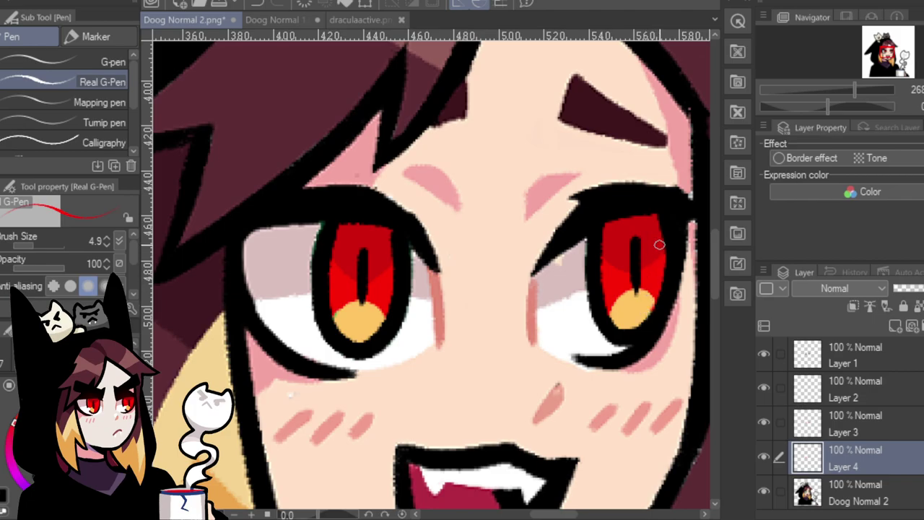
{"action": "left_click_drag", "start_coordinate": [813, 92], "coordinate": [851, 84]}
Add a new layer above Layer 1 and set the Real G-Pen to white with brush size 9.4.
{"action": "left_click", "coordinate": [914, 396]}
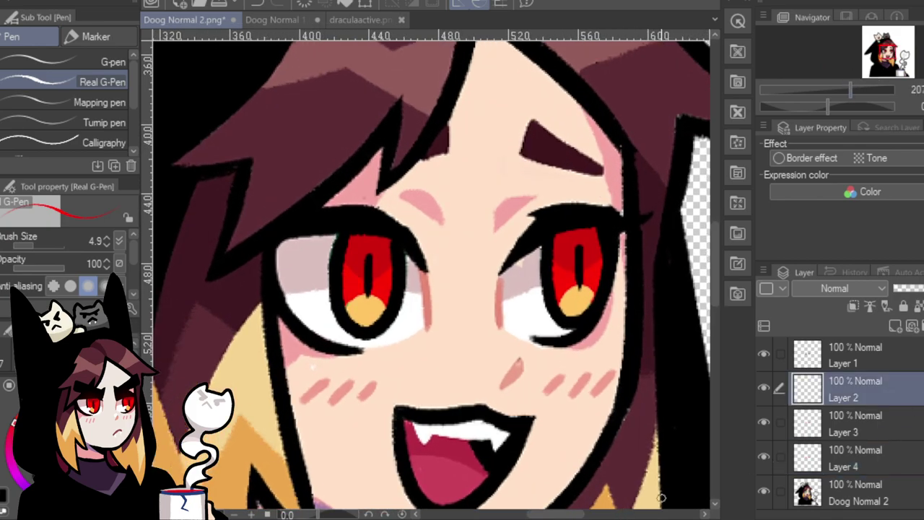
{"action": "left_click", "coordinate": [371, 305], "text": "alt"}
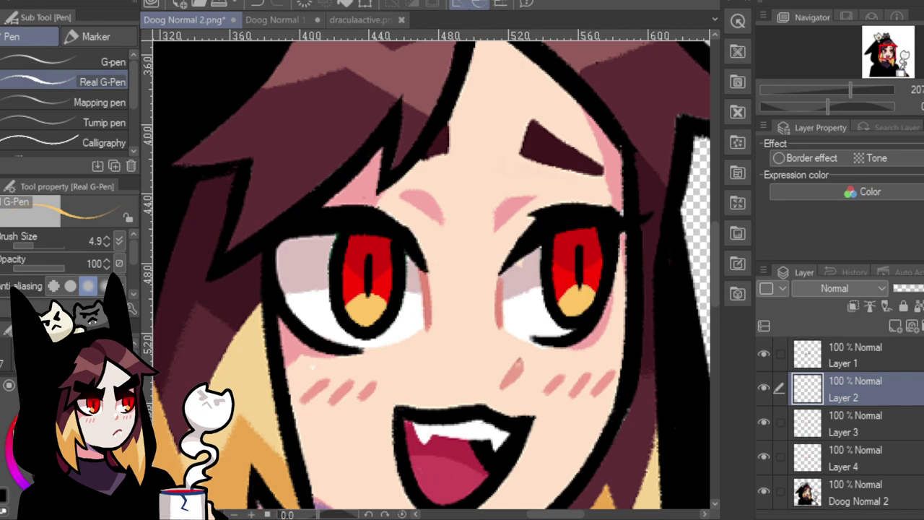
{"action": "key", "text": "x"}
{"action": "left_click", "coordinate": [38, 244]}
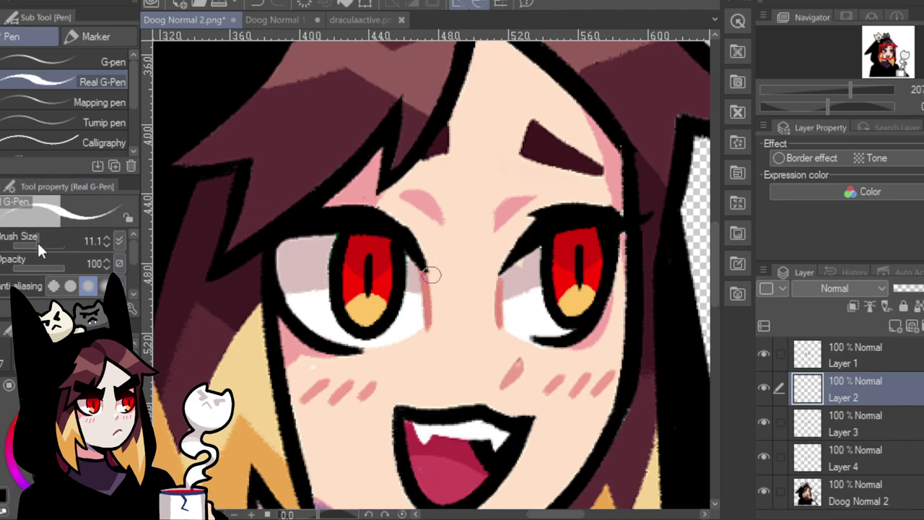
{"action": "left_click_drag", "start_coordinate": [37, 241], "coordinate": [37, 243]}
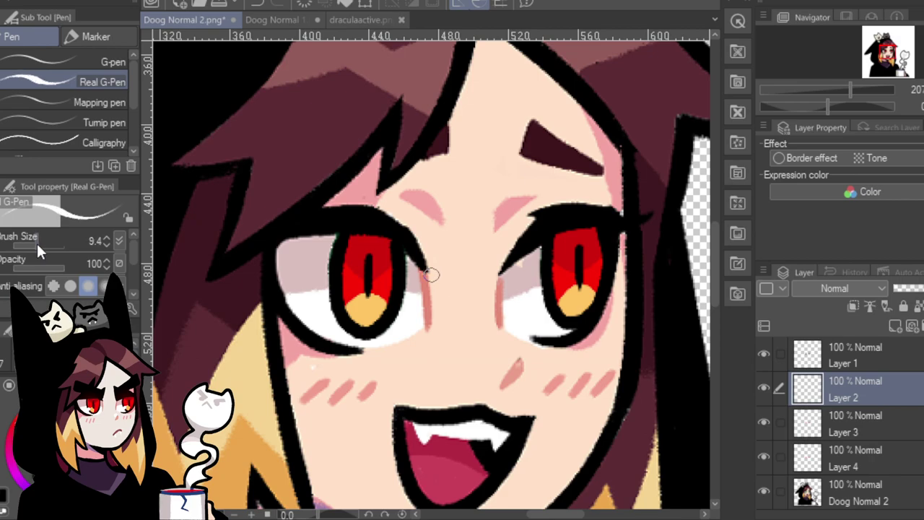
{"action": "left_click", "coordinate": [912, 326]}
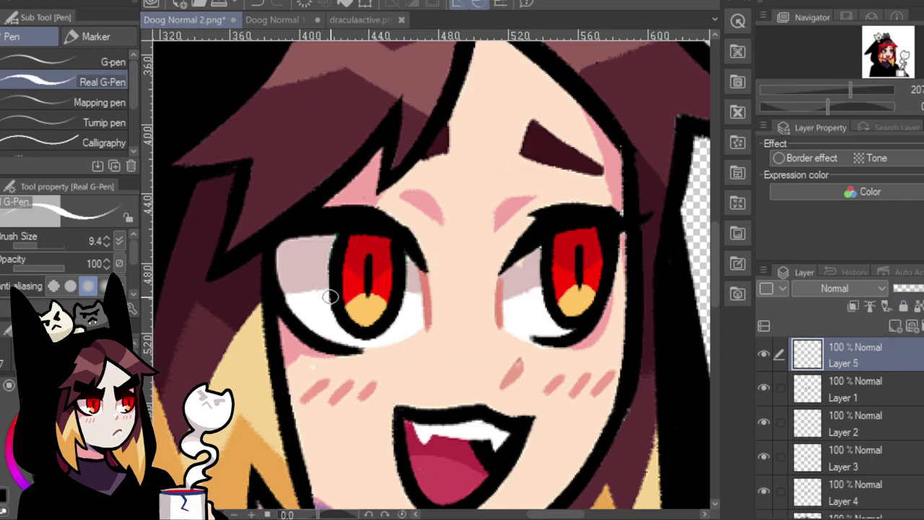
Try a short white highlight stroke and a round white dot on each iris, and check them against the whole character.
{"action": "left_click_drag", "start_coordinate": [320, 297], "coordinate": [351, 290]}
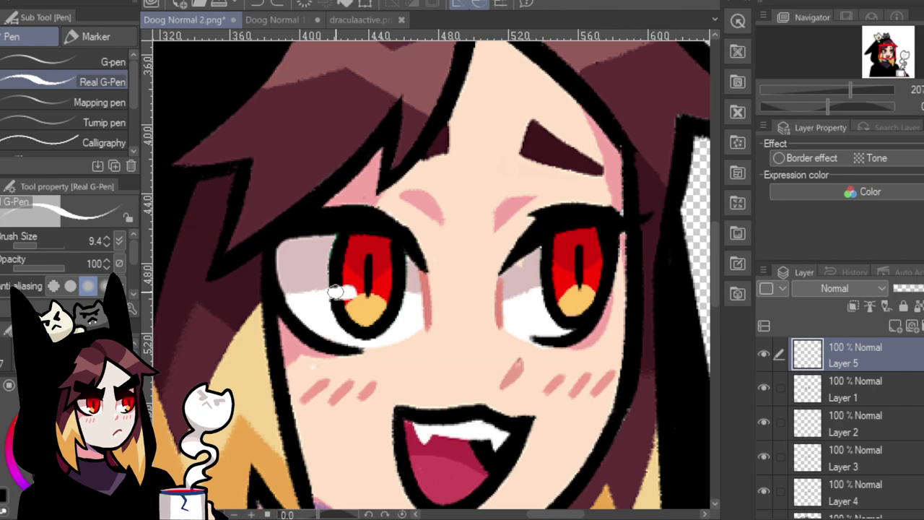
{"action": "left_click", "coordinate": [390, 276]}
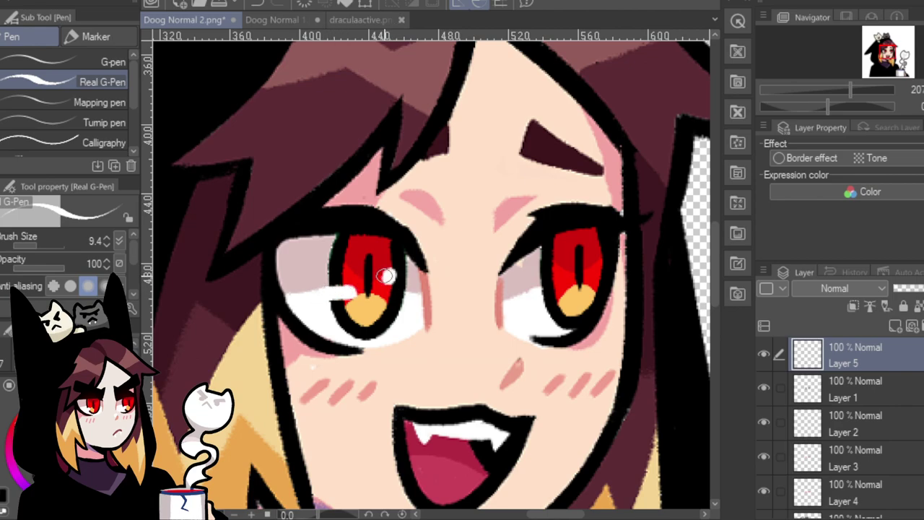
{"action": "mouse_move", "coordinate": [533, 295]}
{"action": "left_mouse_down"}
{"action": "mouse_move", "coordinate": [559, 287]}
{"action": "mouse_move", "coordinate": [525, 296]}
{"action": "left_mouse_up"}
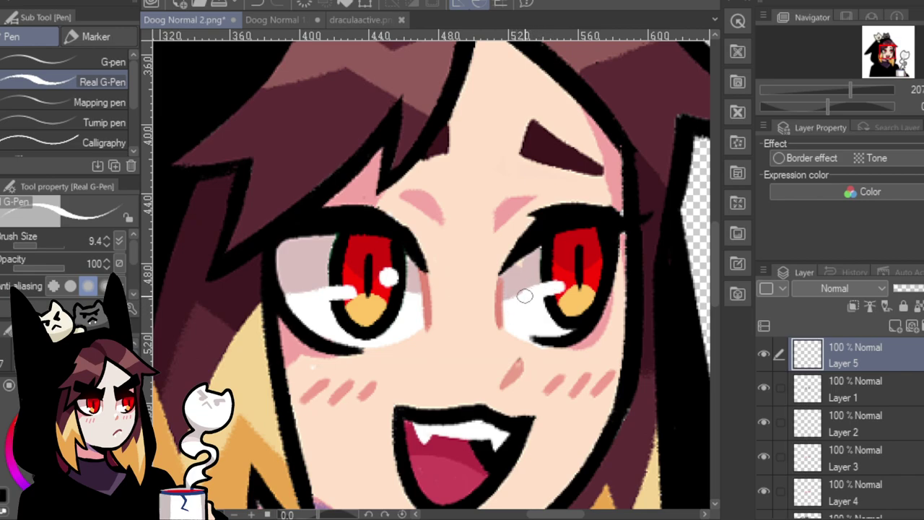
{"action": "left_click", "coordinate": [600, 266]}
{"action": "left_click", "coordinate": [825, 88]}
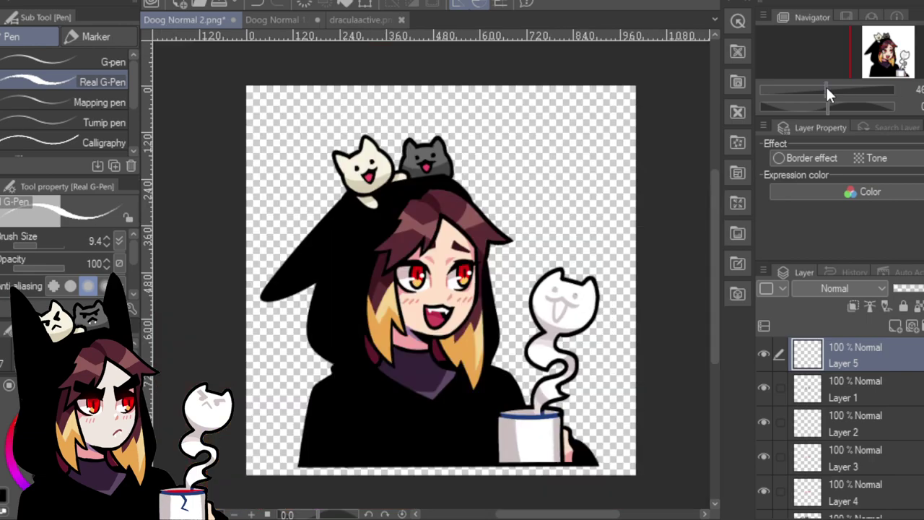
{"action": "left_click_drag", "start_coordinate": [824, 85], "coordinate": [833, 84]}
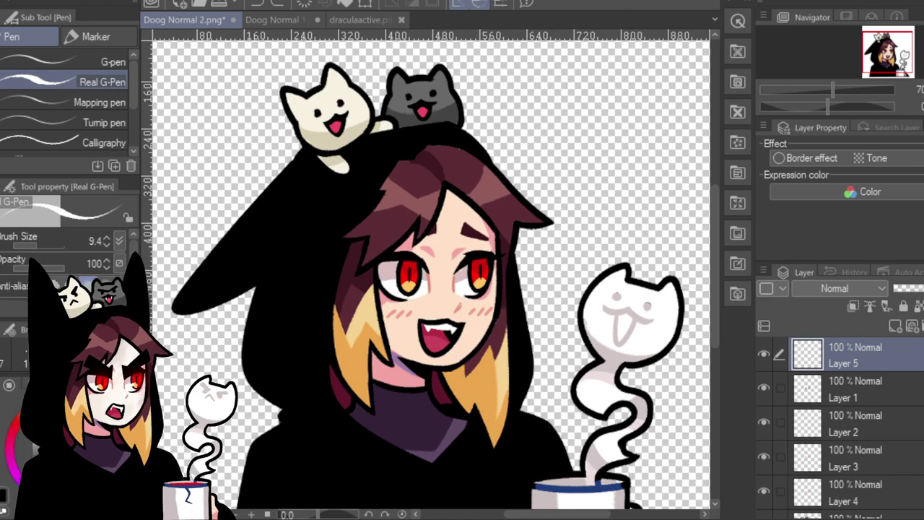
Paint a white highlight on the lower-left edge of each iris on Layer 5, beside the orange spot.
{"action": "left_click_drag", "start_coordinate": [834, 91], "coordinate": [863, 90]}
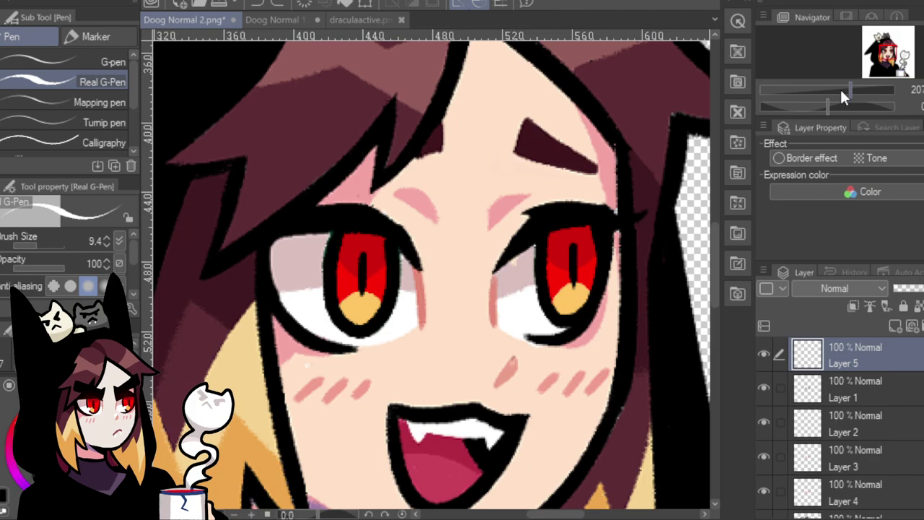
{"action": "mouse_move", "coordinate": [340, 315]}
{"action": "left_mouse_down"}
{"action": "mouse_move", "coordinate": [330, 306]}
{"action": "mouse_move", "coordinate": [339, 315]}
{"action": "left_mouse_up"}
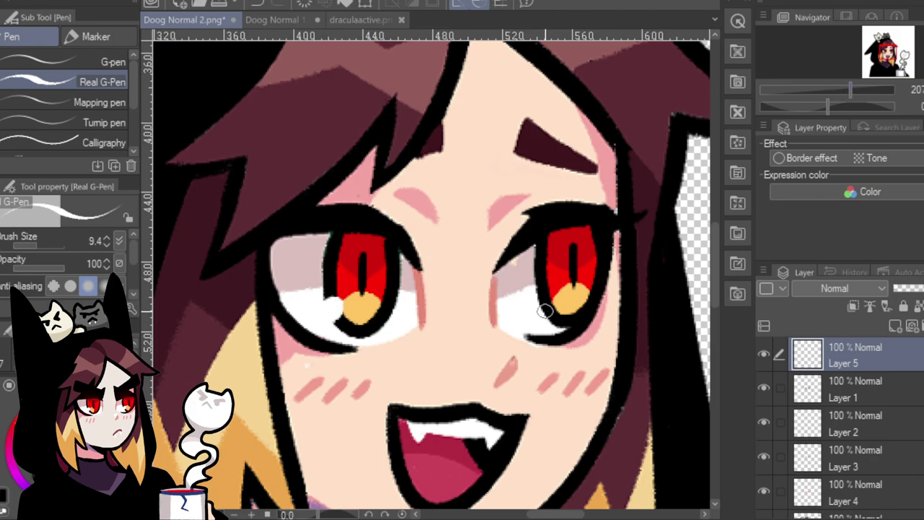
{"action": "left_click_drag", "start_coordinate": [545, 310], "coordinate": [562, 283]}
{"action": "mouse_move", "coordinate": [850, 90]}
{"action": "left_mouse_down"}
{"action": "mouse_move", "coordinate": [823, 85]}
{"action": "mouse_move", "coordinate": [850, 84]}
{"action": "left_mouse_up"}
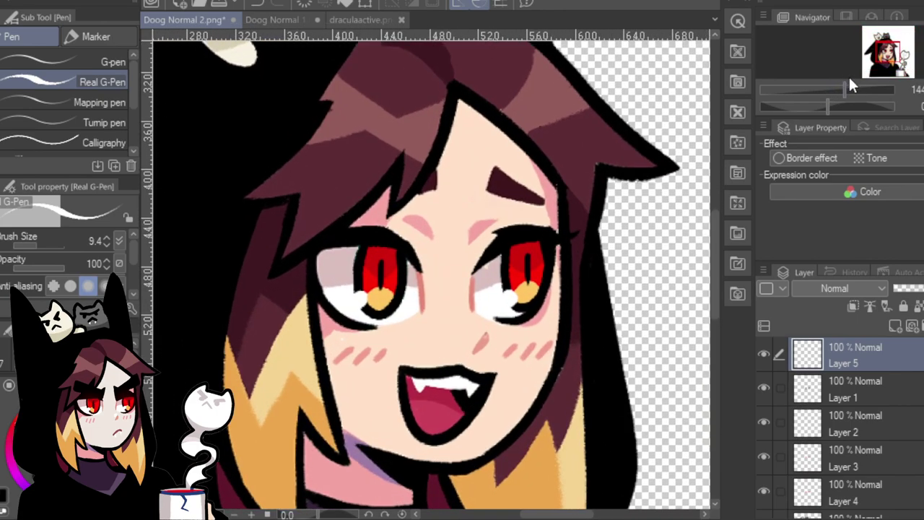
On the Doog Normal 2 layer, paint over the eyebrows with the Real G-Pen in the skin colour sampled from the forehead.
{"action": "scroll", "coordinate": [838, 426], "scroll_direction": "down", "scroll_amount": 1}
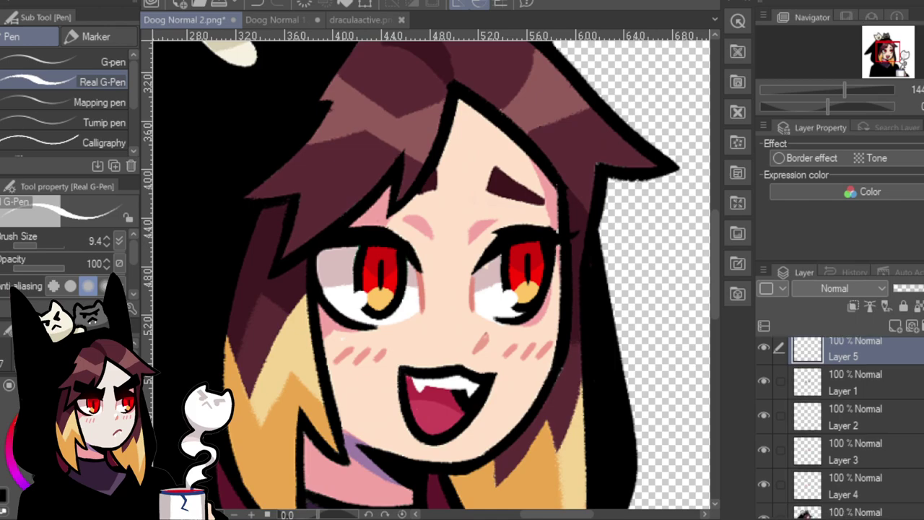
{"action": "left_click", "coordinate": [856, 502]}
{"action": "key", "text": "w"}
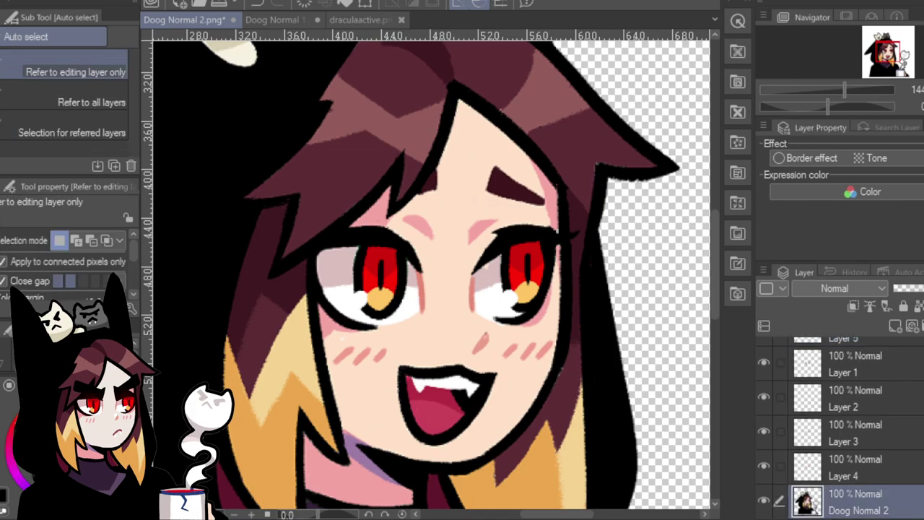
{"action": "left_click", "coordinate": [471, 189]}
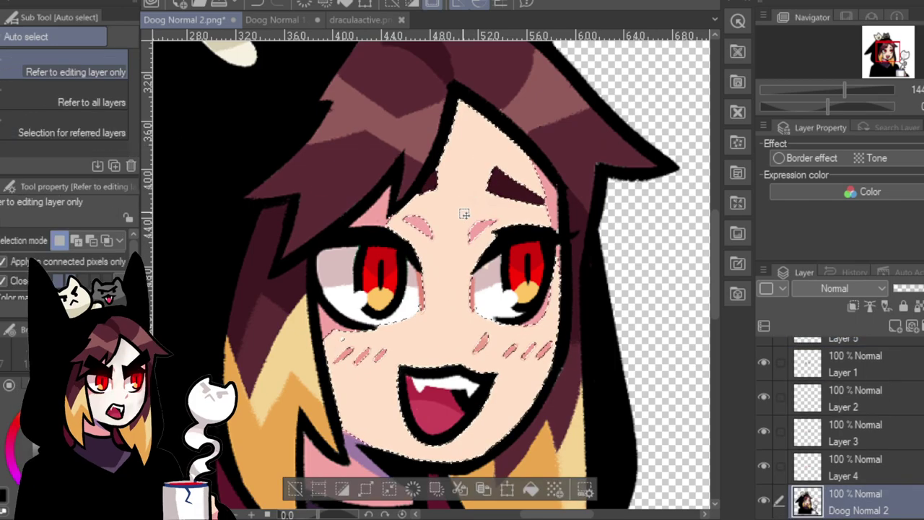
{"action": "key", "text": "ctrl+d"}
{"action": "key", "text": "i"}
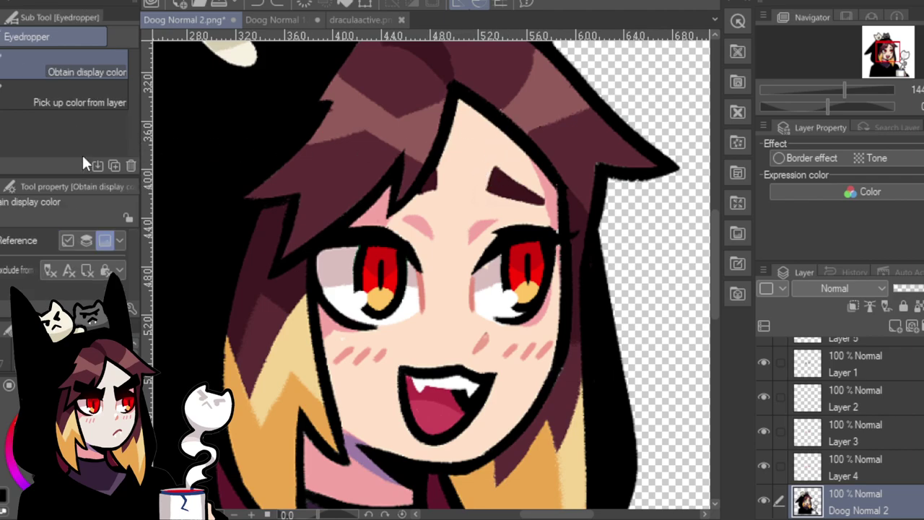
{"action": "key", "text": "p"}
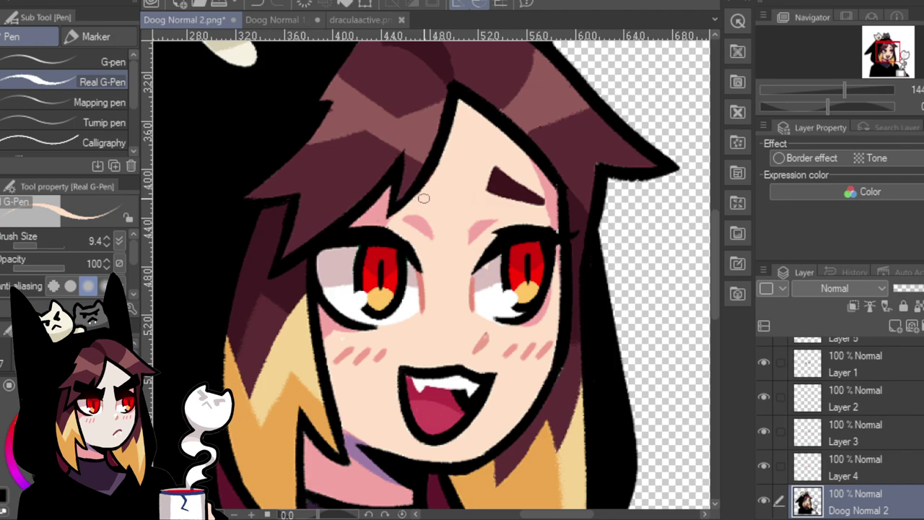
{"action": "mouse_move", "coordinate": [492, 179]}
{"action": "left_mouse_down"}
{"action": "mouse_move", "coordinate": [521, 205]}
{"action": "mouse_move", "coordinate": [528, 210]}
{"action": "mouse_move", "coordinate": [543, 212]}
{"action": "left_mouse_up"}
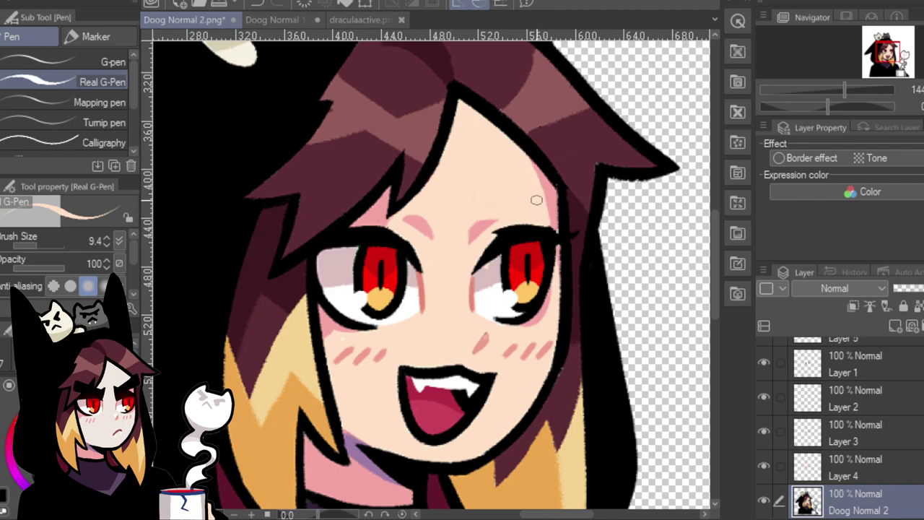
Add a new layer above Layer 5 and set the Real G-Pen to black with brush size 6.8.
{"action": "left_click", "coordinate": [30, 478]}
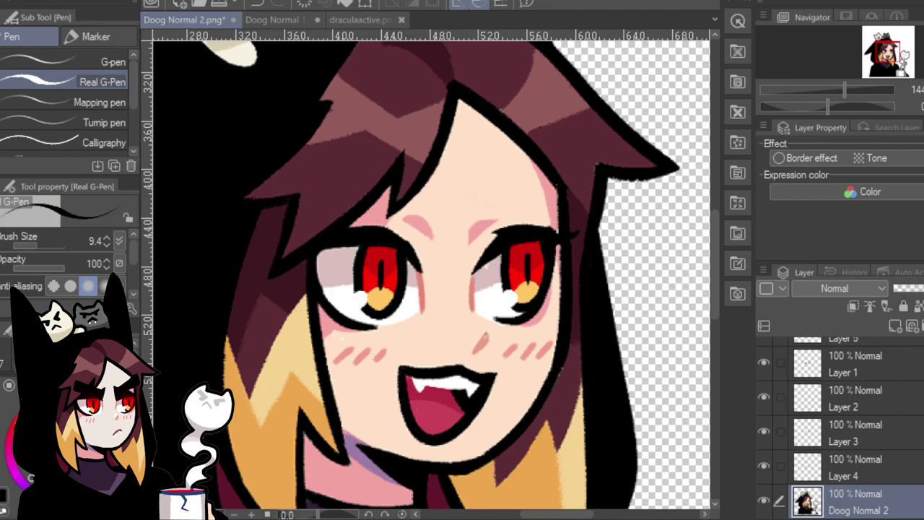
{"action": "key", "text": "ctrl+shift+n"}
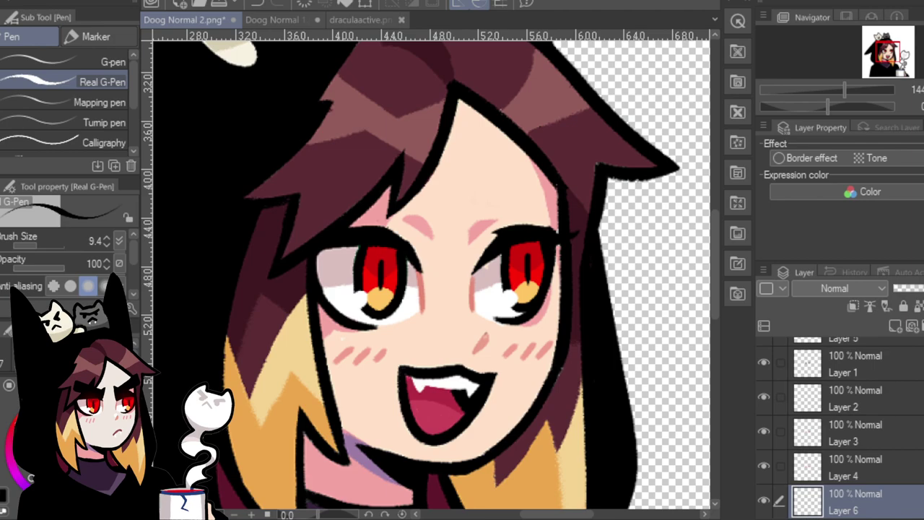
{"action": "scroll", "coordinate": [841, 426], "scroll_direction": "up", "scroll_amount": 1}
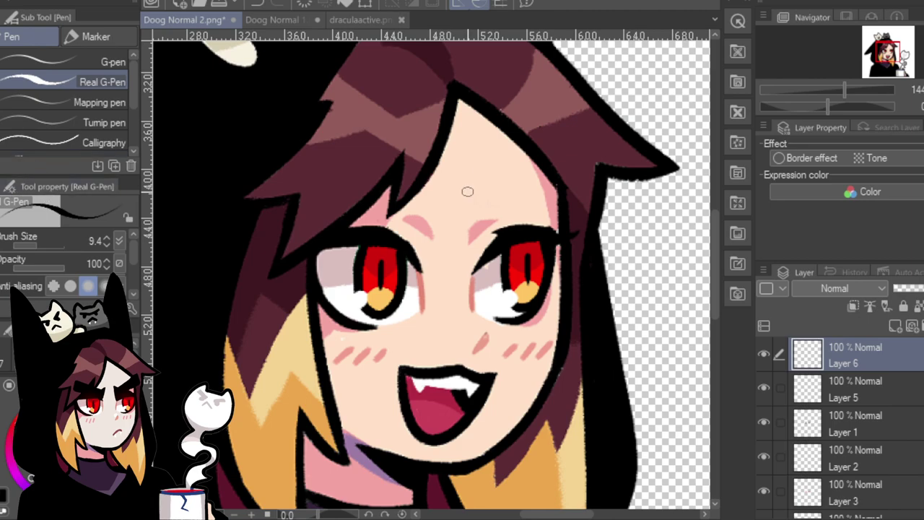
{"action": "left_click_drag", "start_coordinate": [57, 236], "coordinate": [34, 240]}
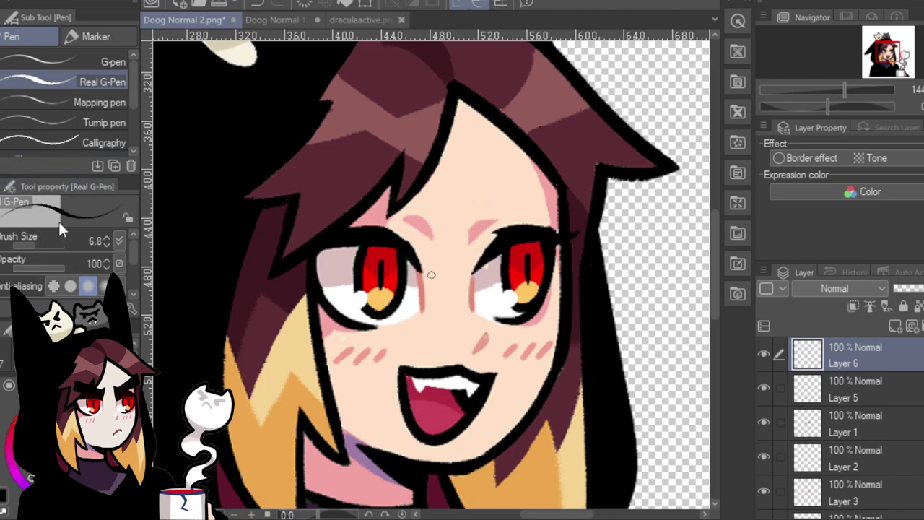
Paint thick, angular black eyebrows on Layer 6, one above the far eye and one tucked against the hair fringe.
{"action": "left_click_drag", "start_coordinate": [473, 172], "coordinate": [490, 206]}
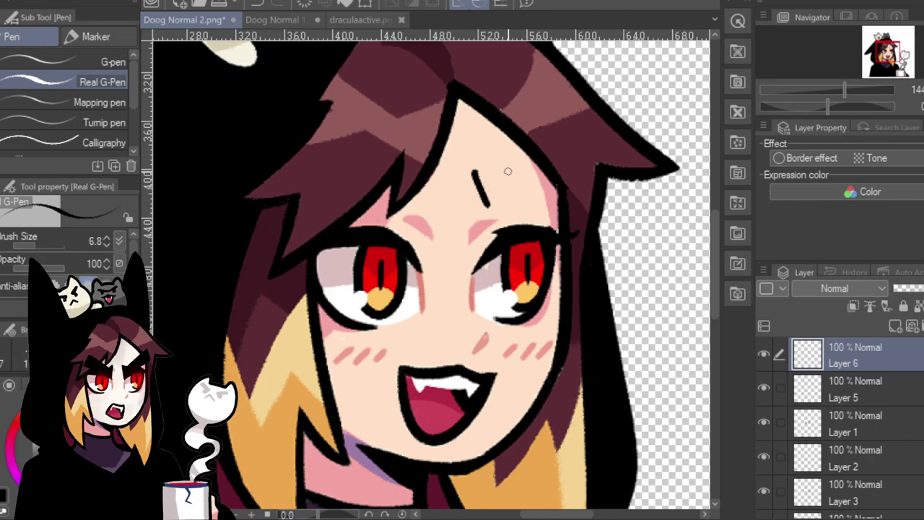
{"action": "mouse_move", "coordinate": [473, 172]}
{"action": "left_mouse_down"}
{"action": "mouse_move", "coordinate": [555, 185]}
{"action": "mouse_move", "coordinate": [552, 206]}
{"action": "mouse_move", "coordinate": [490, 205]}
{"action": "mouse_move", "coordinate": [479, 175]}
{"action": "mouse_move", "coordinate": [487, 196]}
{"action": "mouse_move", "coordinate": [502, 178]}
{"action": "mouse_move", "coordinate": [504, 200]}
{"action": "mouse_move", "coordinate": [545, 201]}
{"action": "left_mouse_up"}
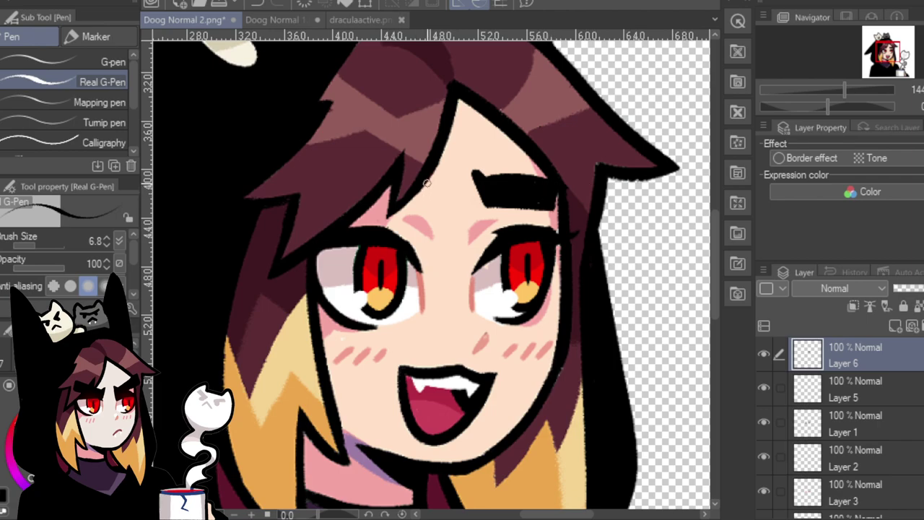
{"action": "mouse_move", "coordinate": [427, 178]}
{"action": "left_mouse_down"}
{"action": "mouse_move", "coordinate": [424, 211]}
{"action": "mouse_move", "coordinate": [400, 208]}
{"action": "mouse_move", "coordinate": [438, 187]}
{"action": "mouse_move", "coordinate": [416, 189]}
{"action": "mouse_move", "coordinate": [409, 199]}
{"action": "mouse_move", "coordinate": [421, 195]}
{"action": "mouse_move", "coordinate": [417, 209]}
{"action": "mouse_move", "coordinate": [379, 203]}
{"action": "left_mouse_up"}
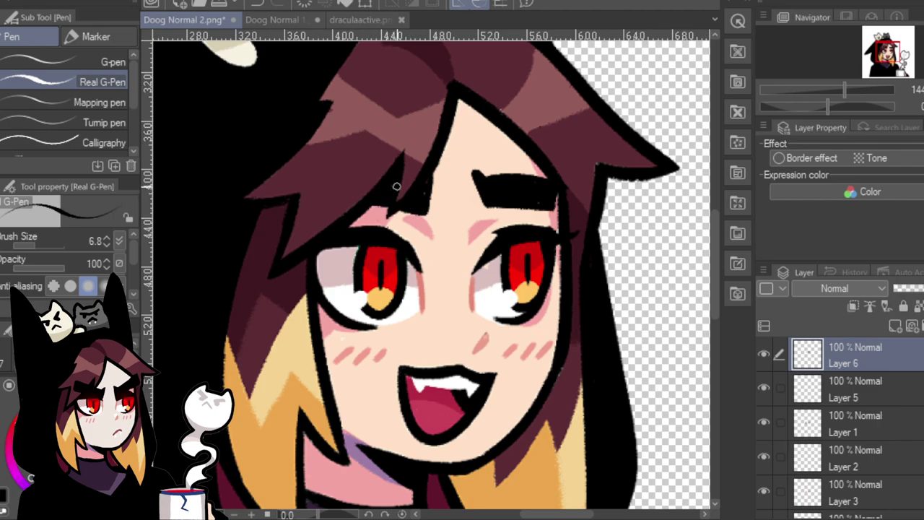
{"action": "key", "text": "ctrl+minus"}
{"action": "left_click_drag", "start_coordinate": [828, 86], "coordinate": [846, 84]}
{"action": "mouse_move", "coordinate": [436, 277]}
{"action": "left_mouse_down"}
{"action": "mouse_move", "coordinate": [428, 296]}
{"action": "mouse_move", "coordinate": [410, 265]}
{"action": "mouse_move", "coordinate": [442, 281]}
{"action": "mouse_move", "coordinate": [413, 263]}
{"action": "mouse_move", "coordinate": [449, 282]}
{"action": "left_mouse_up"}
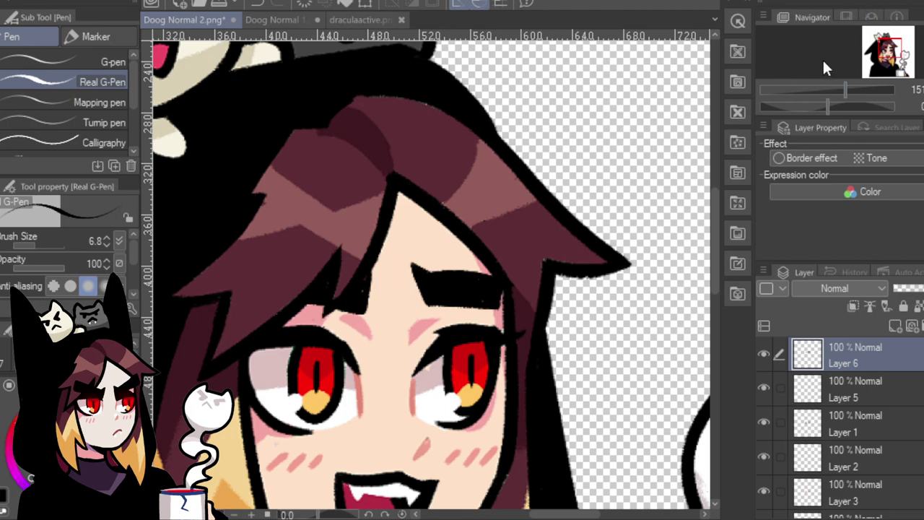
{"action": "left_click", "coordinate": [834, 90]}
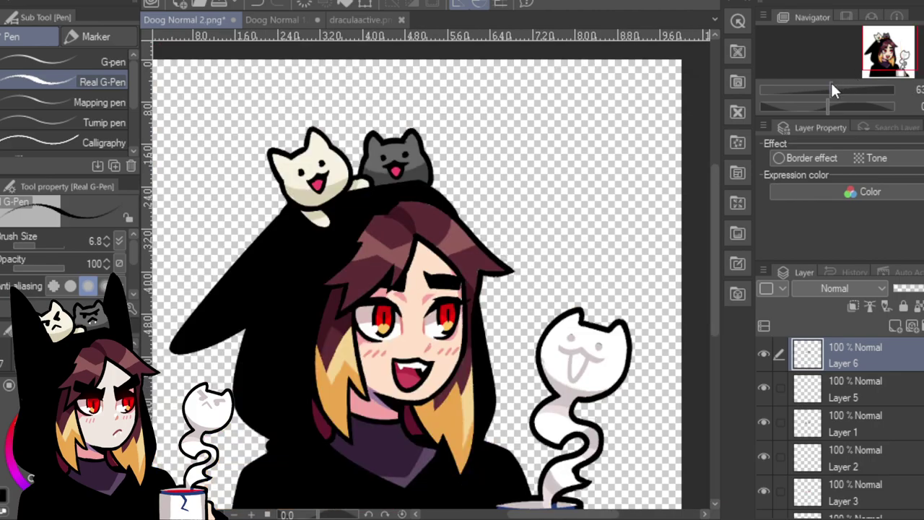
Add a new layer above Layer 6 and enlarge the character's left-hand fang in white with the Real G-Pen.
{"action": "scroll", "coordinate": [834, 87], "scroll_direction": "up", "scroll_amount": 3}
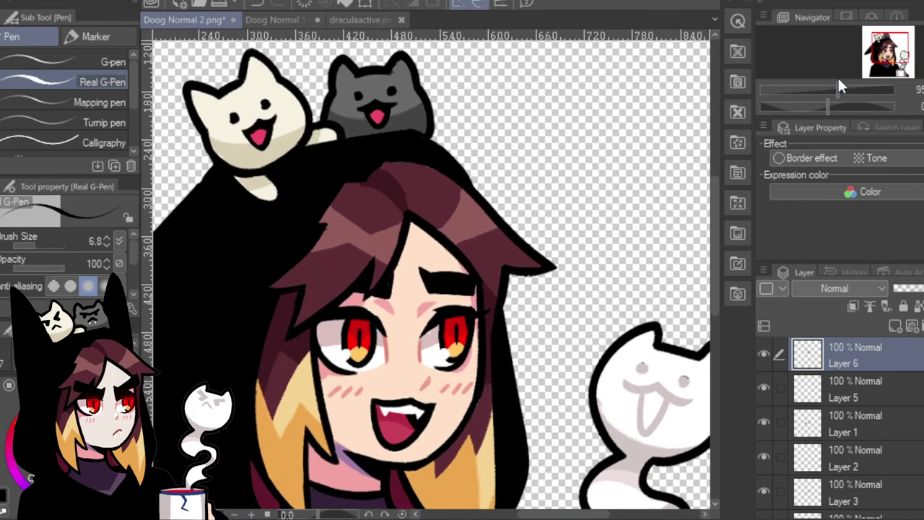
{"action": "scroll", "coordinate": [886, 54], "scroll_direction": "up", "scroll_amount": 3}
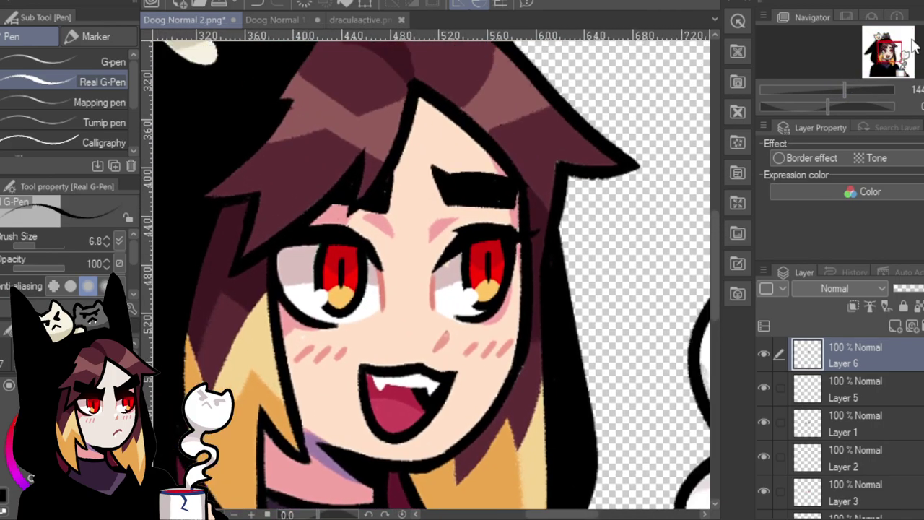
{"action": "left_click", "coordinate": [896, 325]}
{"action": "key", "text": "i"}
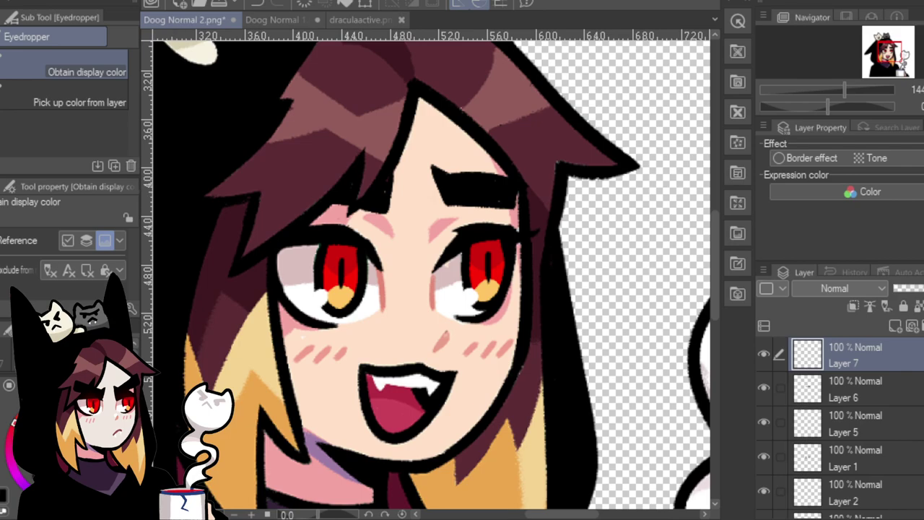
{"action": "key", "text": "p"}
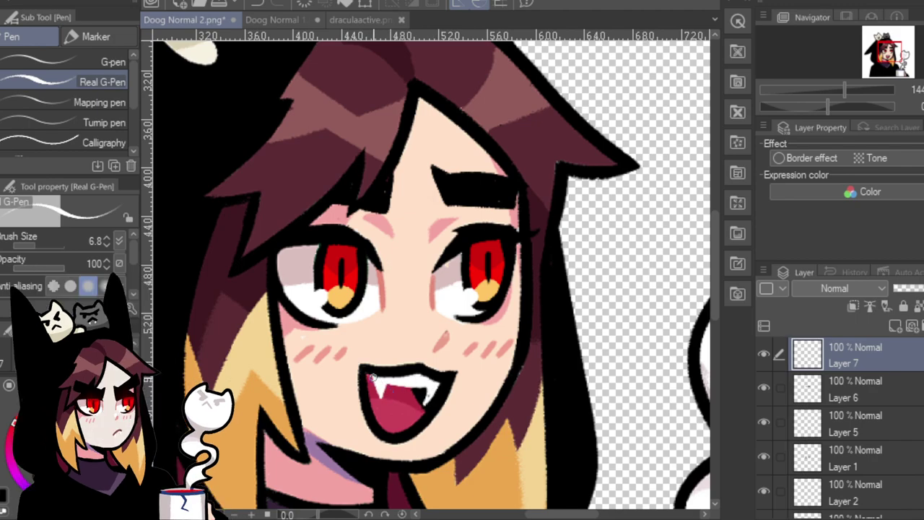
{"action": "left_click_drag", "start_coordinate": [373, 377], "coordinate": [379, 400]}
Paint small white fangs in the mouths of the cream and grey cats on Layer 7, and check the whole character.
{"action": "left_click_drag", "start_coordinate": [892, 52], "coordinate": [888, 44]}
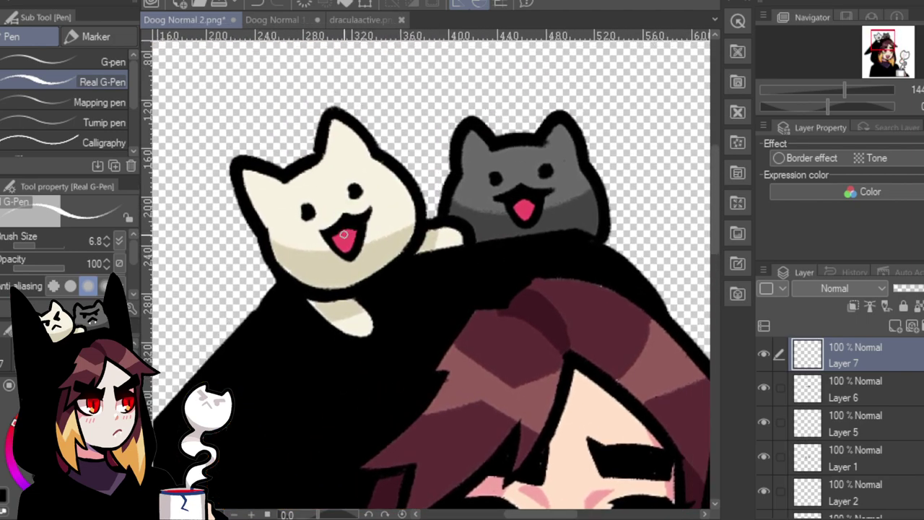
{"action": "mouse_move", "coordinate": [334, 232]}
{"action": "left_mouse_down"}
{"action": "mouse_move", "coordinate": [337, 242]}
{"action": "mouse_move", "coordinate": [353, 237]}
{"action": "left_mouse_up"}
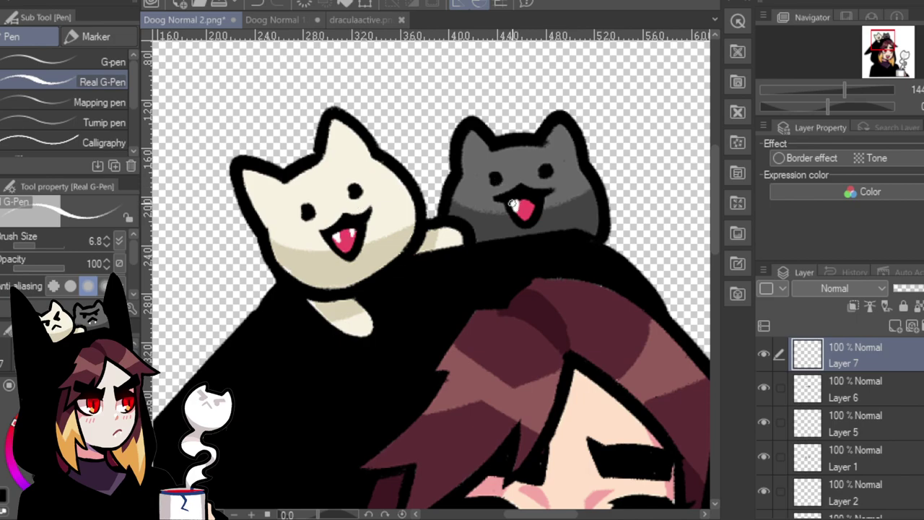
{"action": "left_click_drag", "start_coordinate": [512, 204], "coordinate": [514, 210]}
{"action": "left_click", "coordinate": [829, 89]}
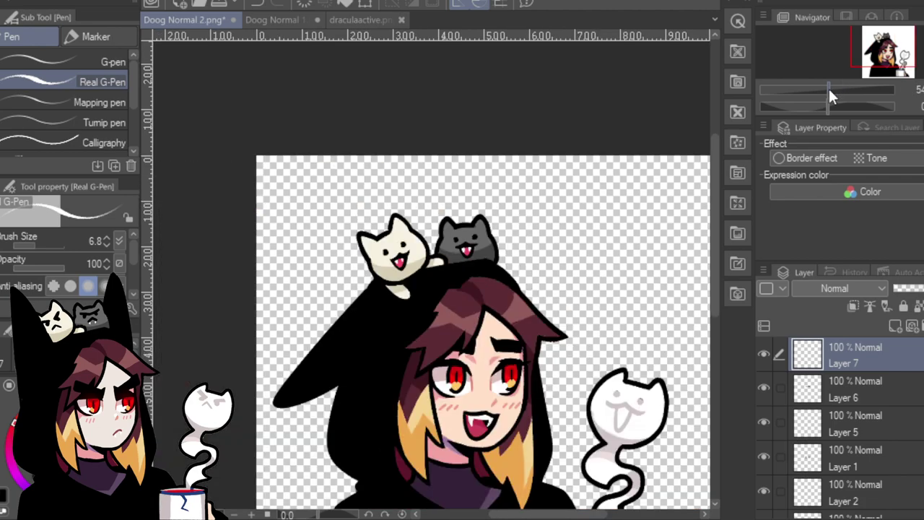
{"action": "left_click_drag", "start_coordinate": [876, 52], "coordinate": [881, 64]}
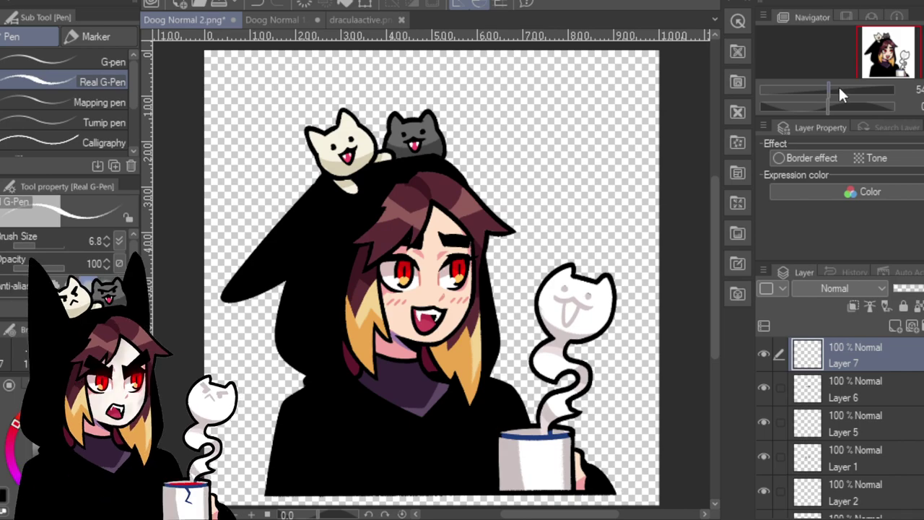
{"action": "left_click_drag", "start_coordinate": [839, 88], "coordinate": [852, 88]}
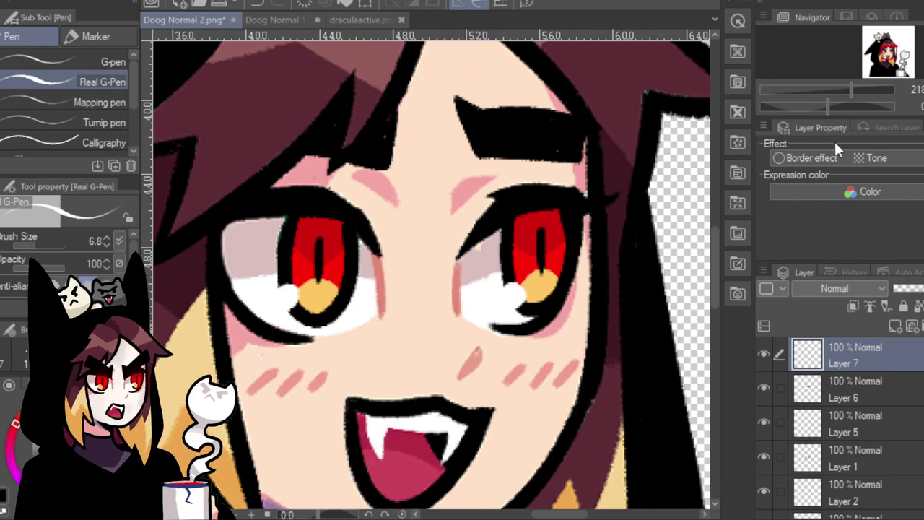
{"action": "left_click", "coordinate": [832, 90]}
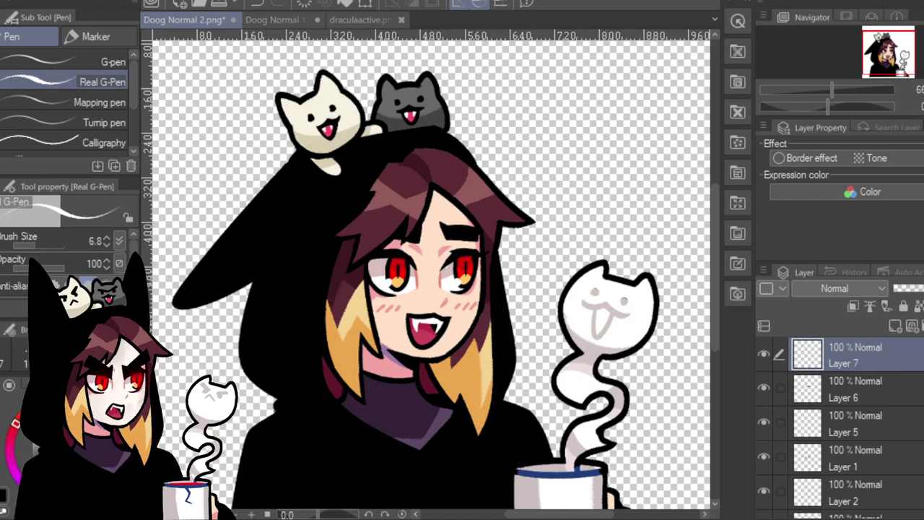
Switch to the avatar overlay app, delete the blue-hooded state and create three new avatar states.
{"action": "mouse_move", "coordinate": [380, 383]}
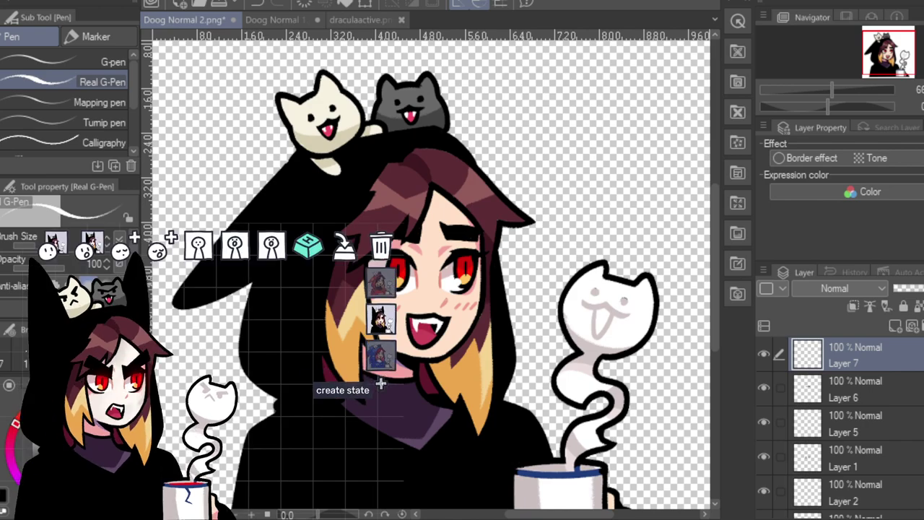
{"action": "left_click", "coordinate": [381, 384]}
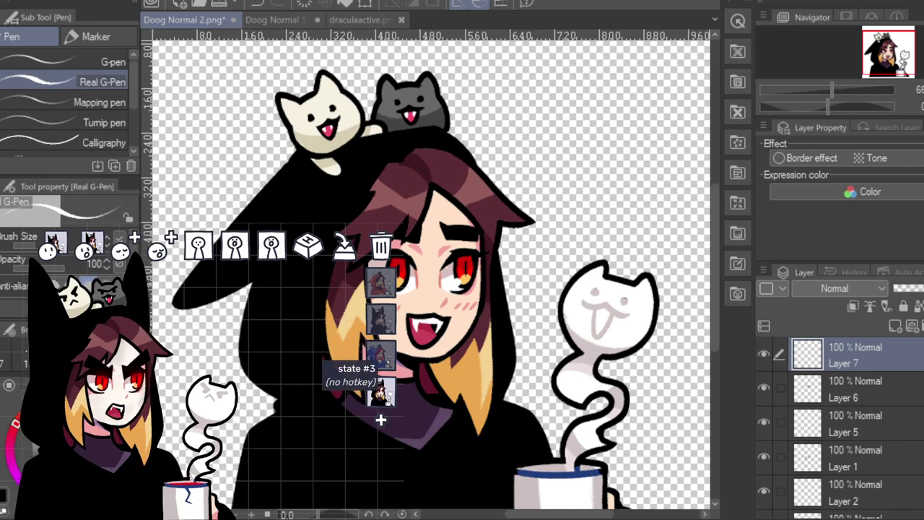
{"action": "left_click", "coordinate": [381, 355]}
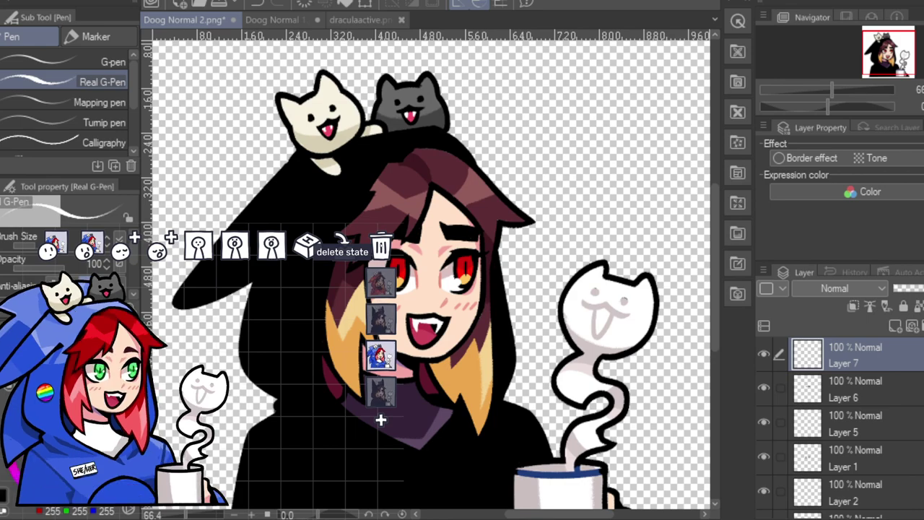
{"action": "left_click", "coordinate": [380, 246]}
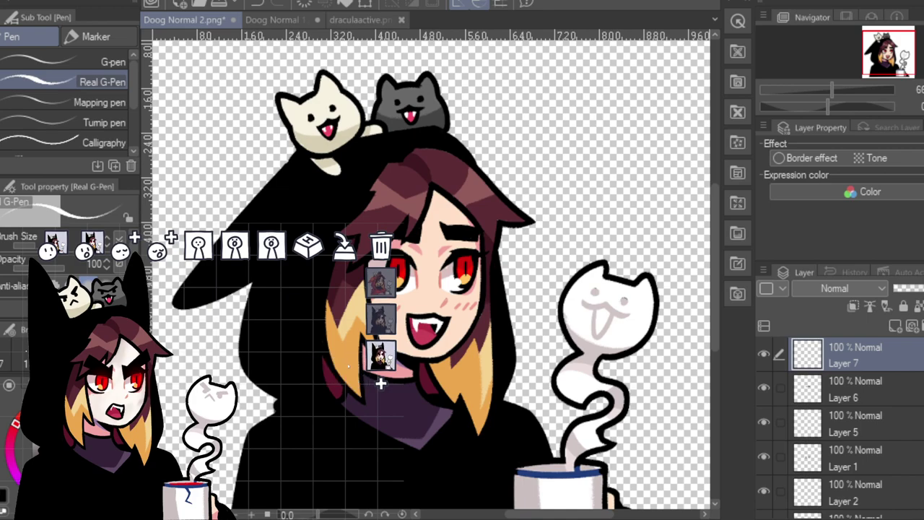
{"action": "left_click", "coordinate": [381, 384]}
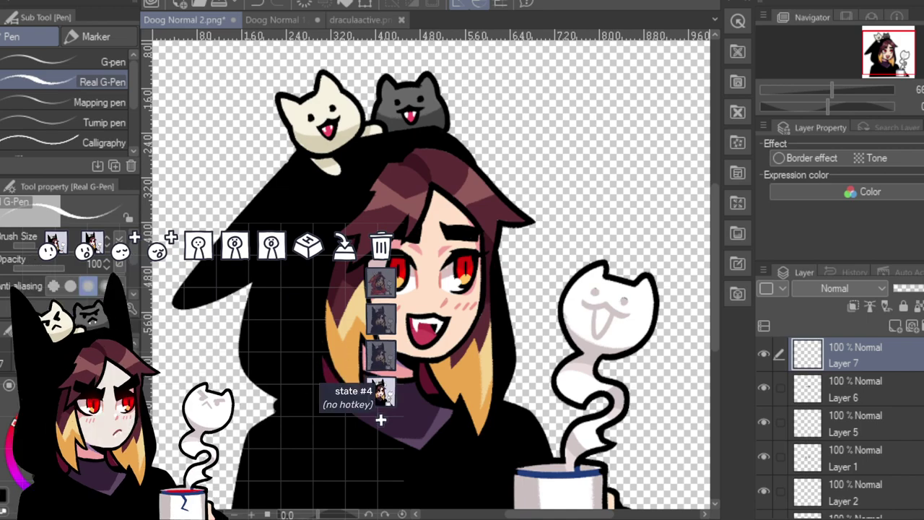
{"action": "left_click", "coordinate": [381, 419]}
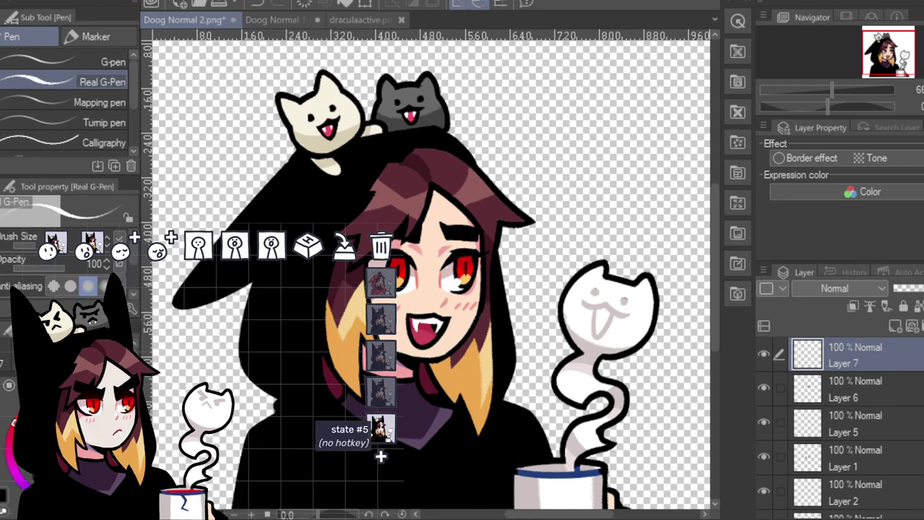
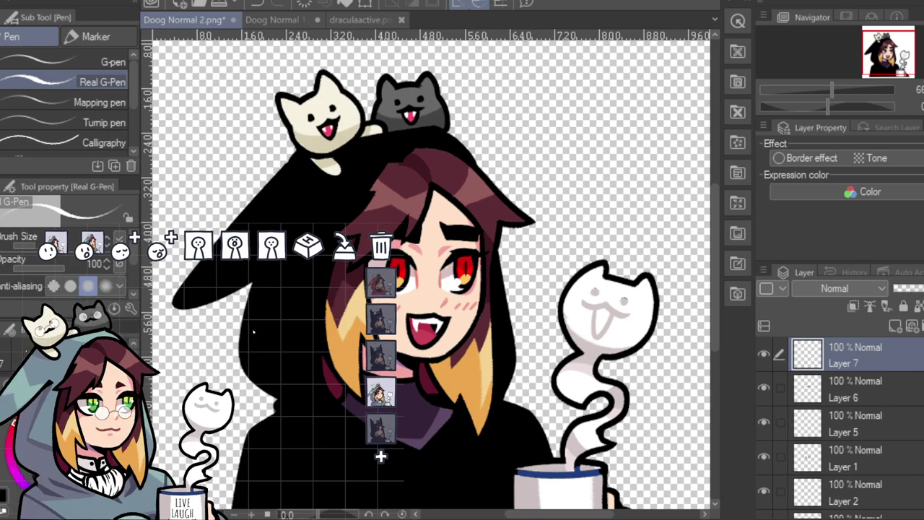
Change the last avatar state's closed-mouth and open-mouth images to the crying grey-hooded character.
{"action": "left_click", "coordinate": [377, 428]}
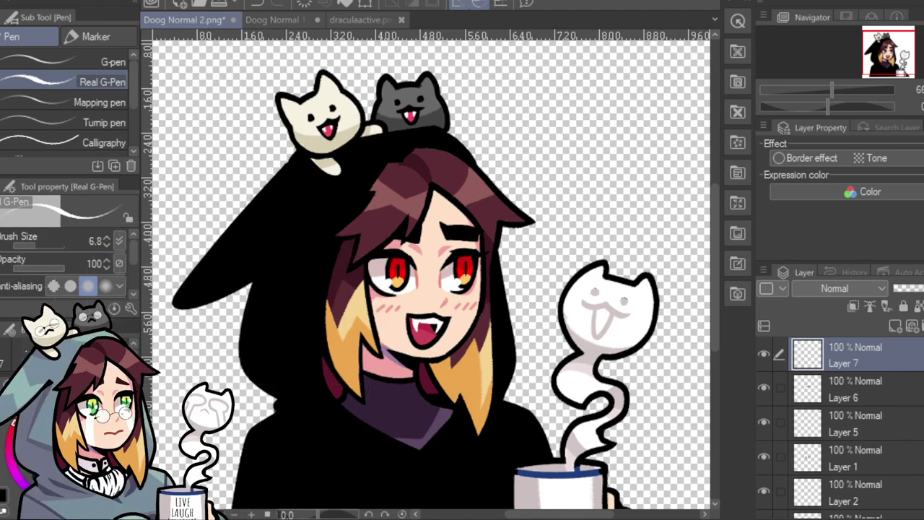
{"action": "left_click", "coordinate": [91, 241]}
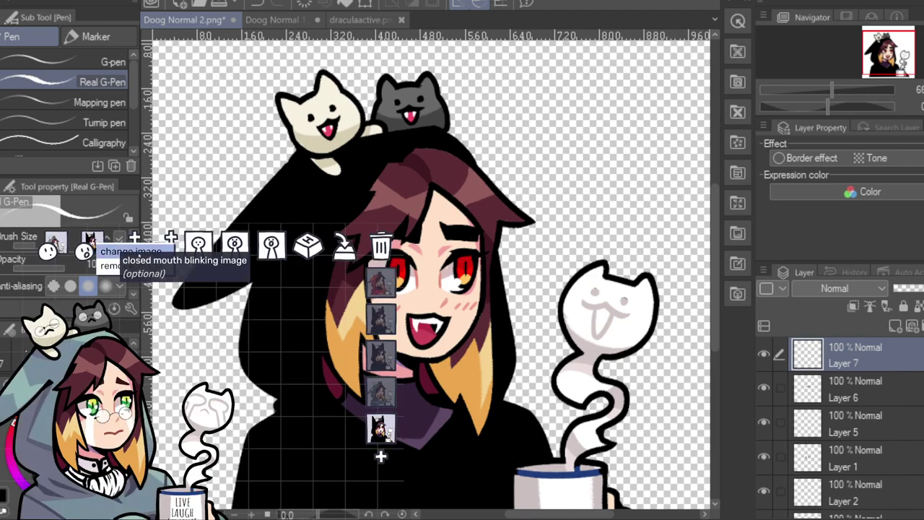
{"action": "left_click", "coordinate": [122, 252]}
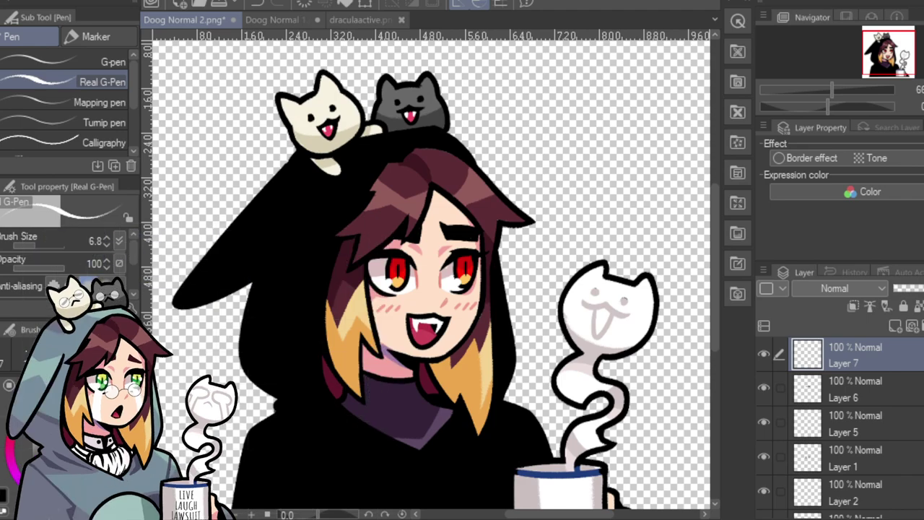
Preview the avatar states one after another in the overlay app and leave a black-hooded Dracula state active.
{"action": "mouse_move", "coordinate": [381, 456]}
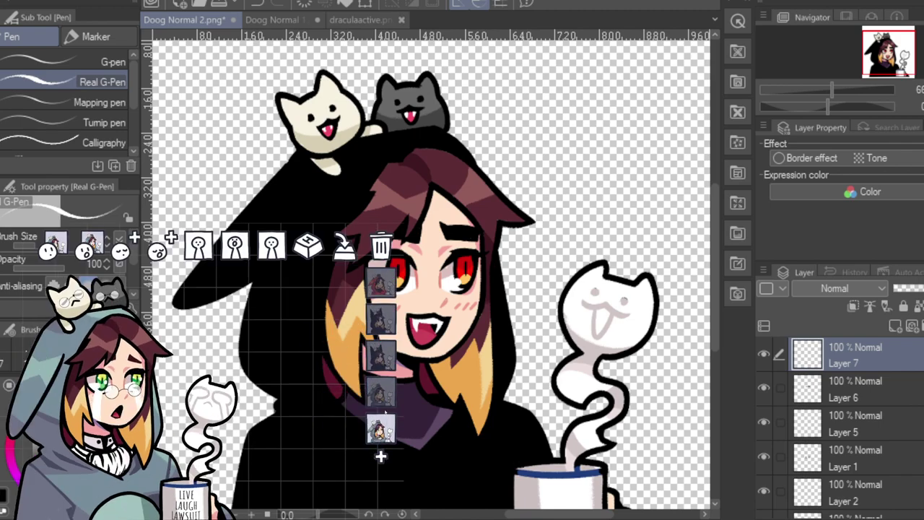
{"action": "left_click", "coordinate": [381, 354]}
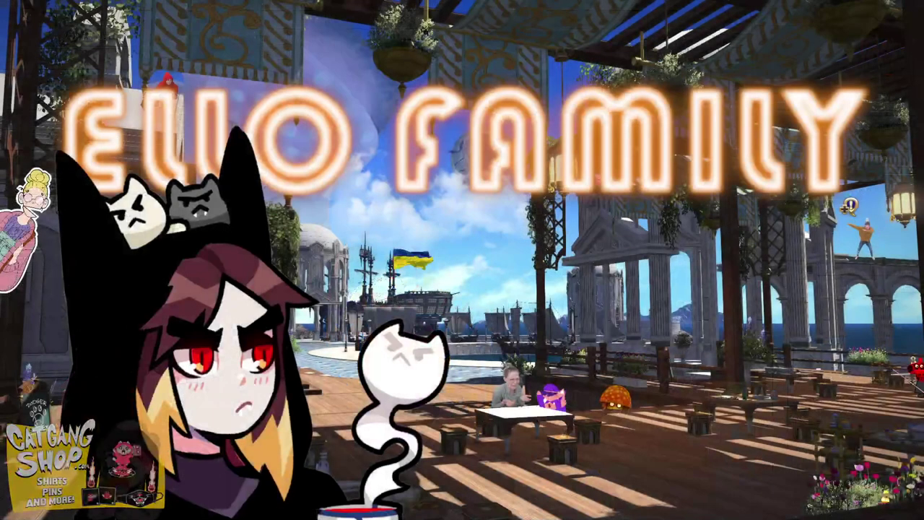
{"action": "mouse_move", "coordinate": [719, 208]}
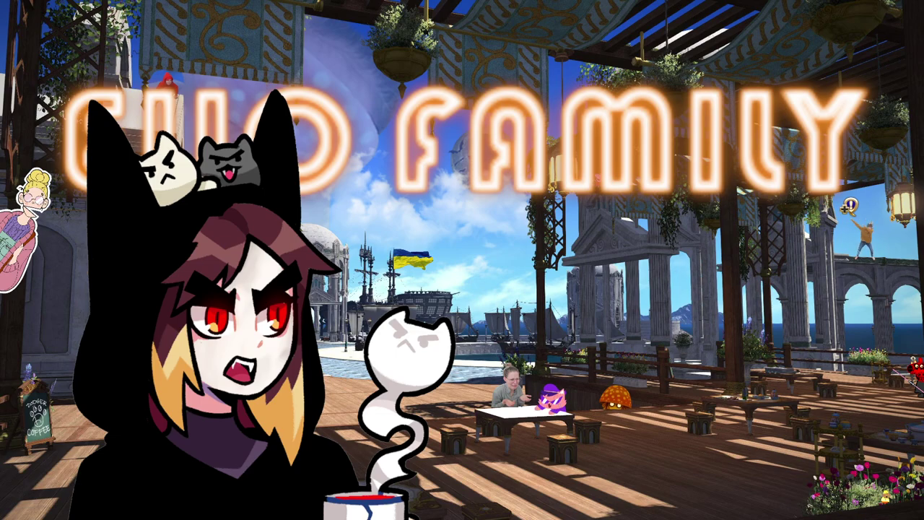
{"action": "mouse_move", "coordinate": [597, 452]}
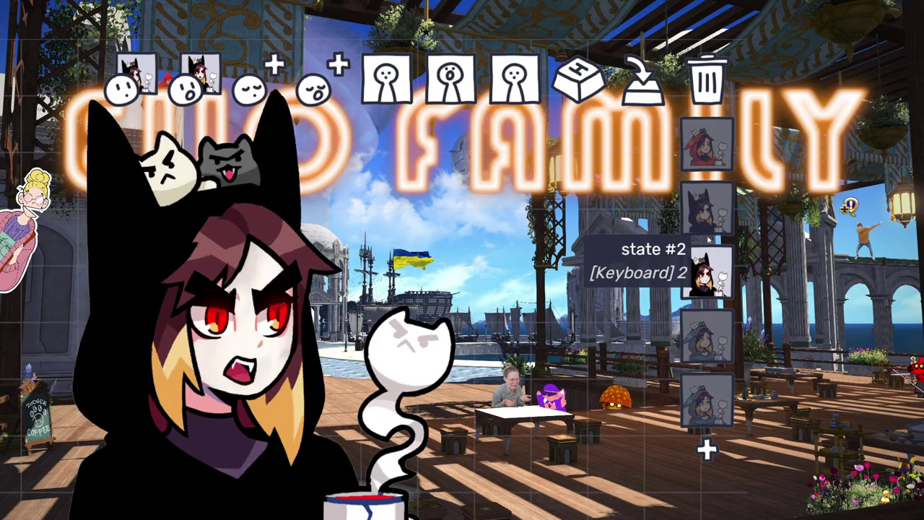
{"action": "left_click", "coordinate": [707, 148]}
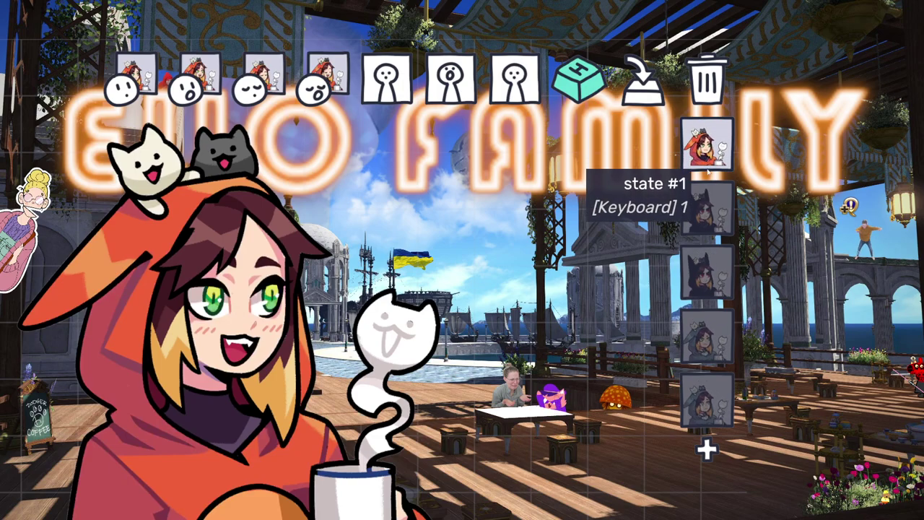
{"action": "left_click", "coordinate": [709, 221]}
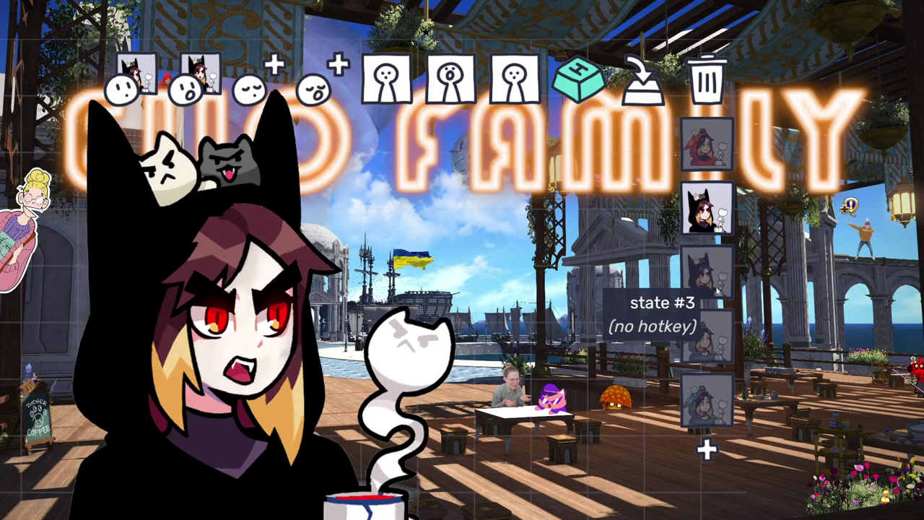
{"action": "left_click", "coordinate": [714, 338]}
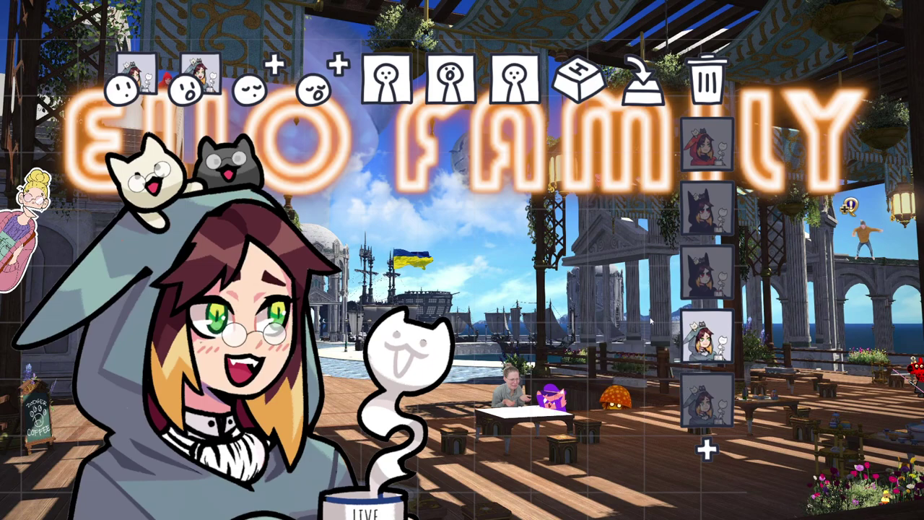
{"action": "left_click", "coordinate": [716, 392]}
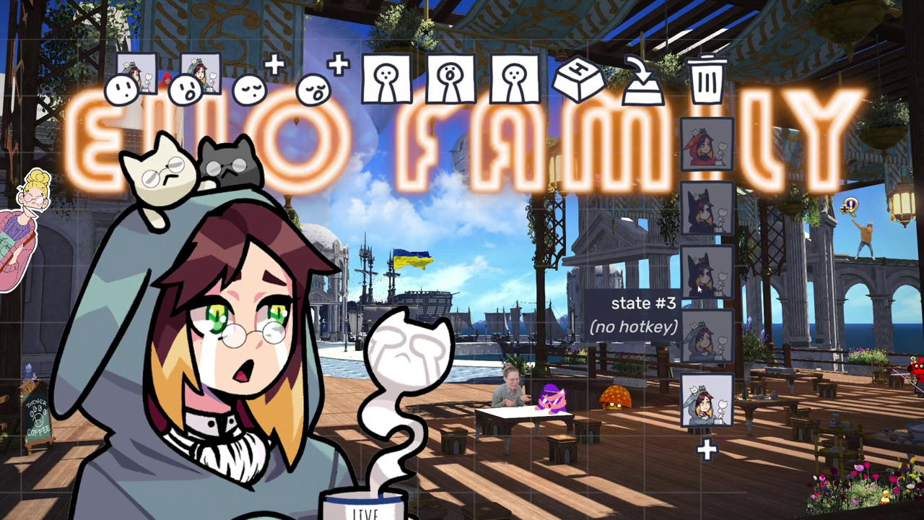
{"action": "left_click", "coordinate": [704, 230]}
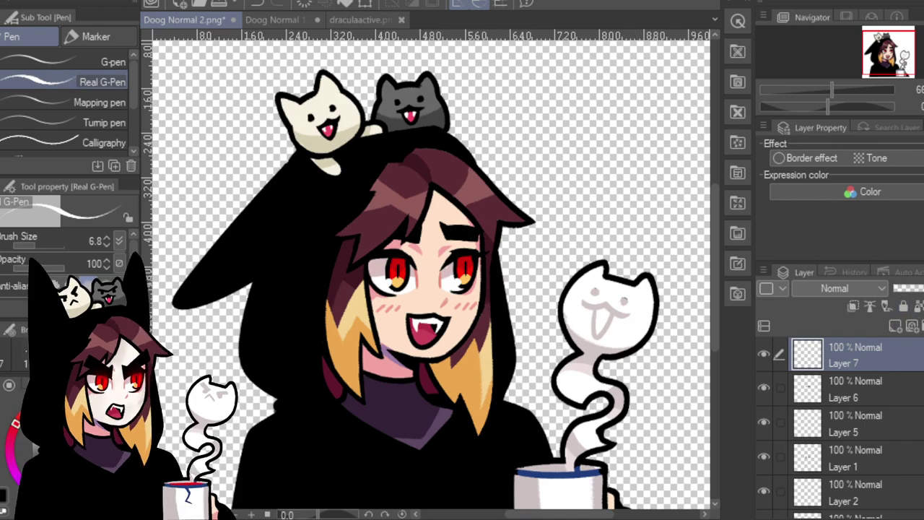
Copy the black eyebrows on Layer 6 of Doog Normal 2.png into Doog Normal 1.png and move them over the character's brows.
{"action": "left_click", "coordinate": [302, 18]}
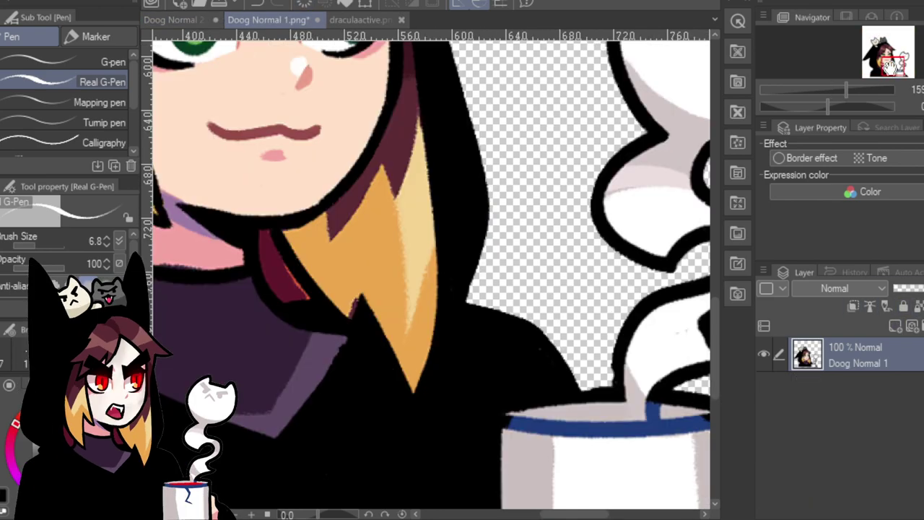
{"action": "left_click_drag", "start_coordinate": [893, 68], "coordinate": [882, 58]}
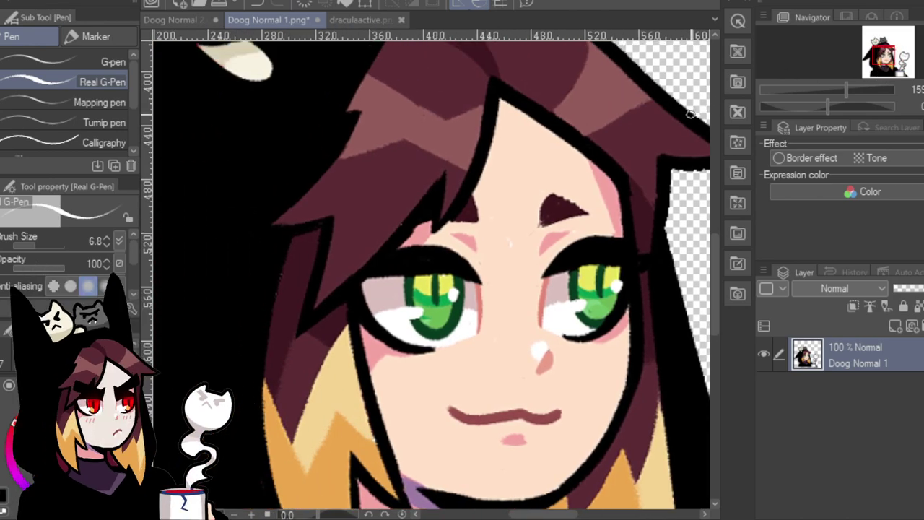
{"action": "left_click", "coordinate": [201, 22]}
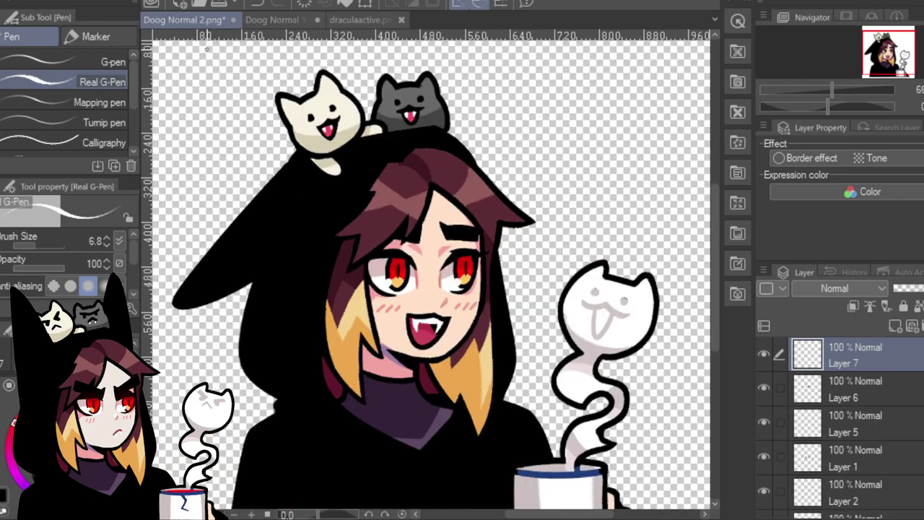
{"action": "left_click", "coordinate": [809, 390]}
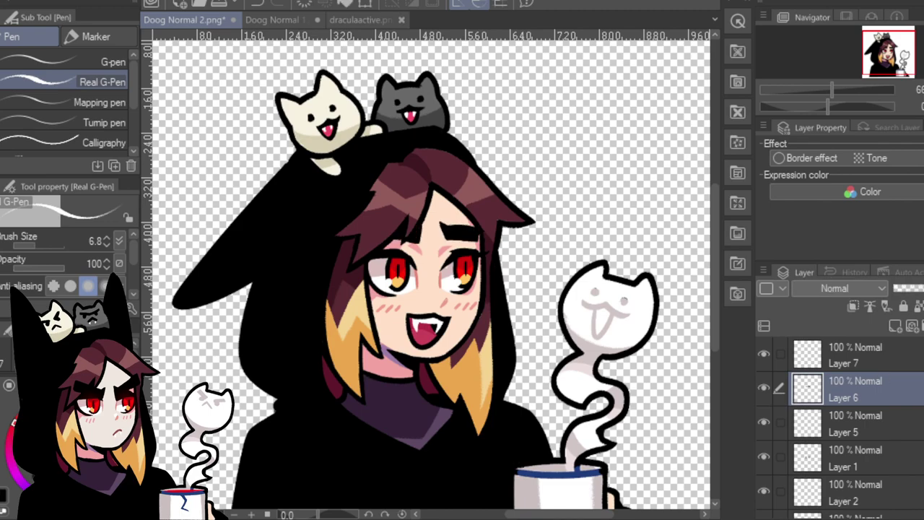
{"action": "left_click", "coordinate": [299, 22]}
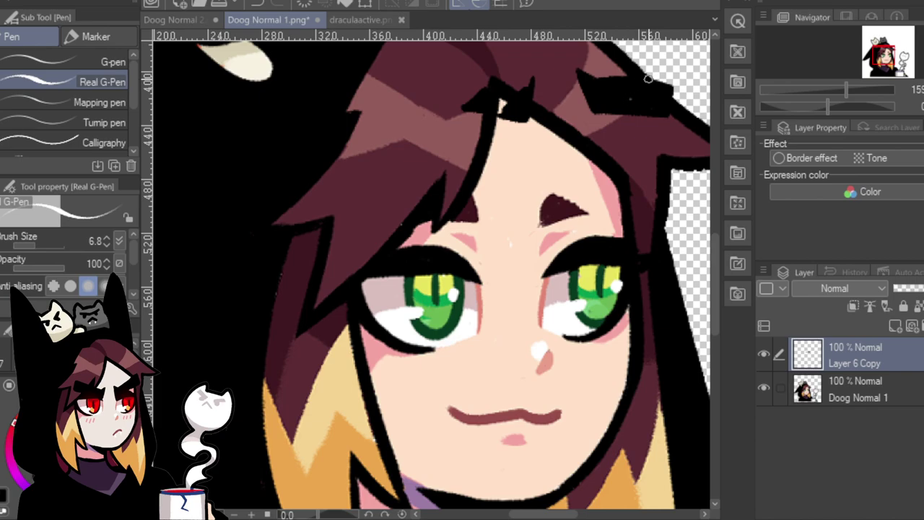
{"action": "key", "text": "o"}
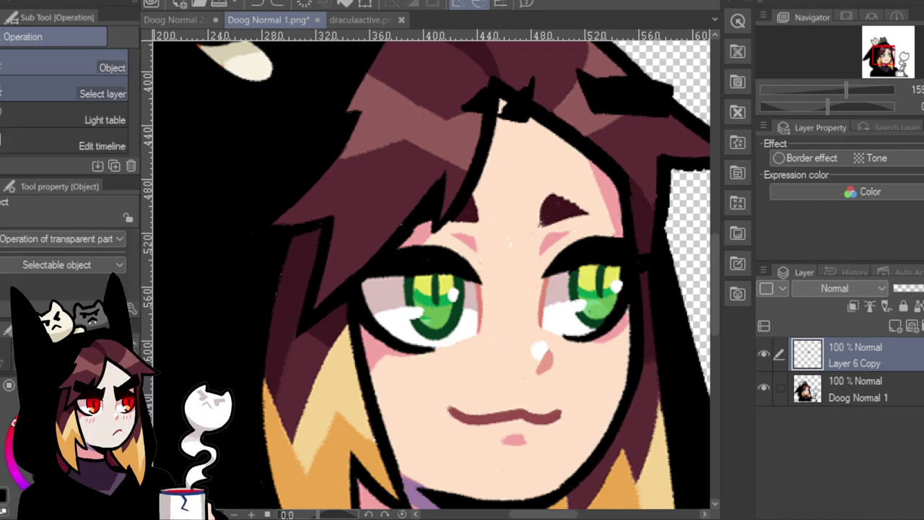
{"action": "mouse_move", "coordinate": [635, 107]}
{"action": "left_mouse_down"}
{"action": "mouse_move", "coordinate": [602, 127]}
{"action": "mouse_move", "coordinate": [583, 218]}
{"action": "left_mouse_up"}
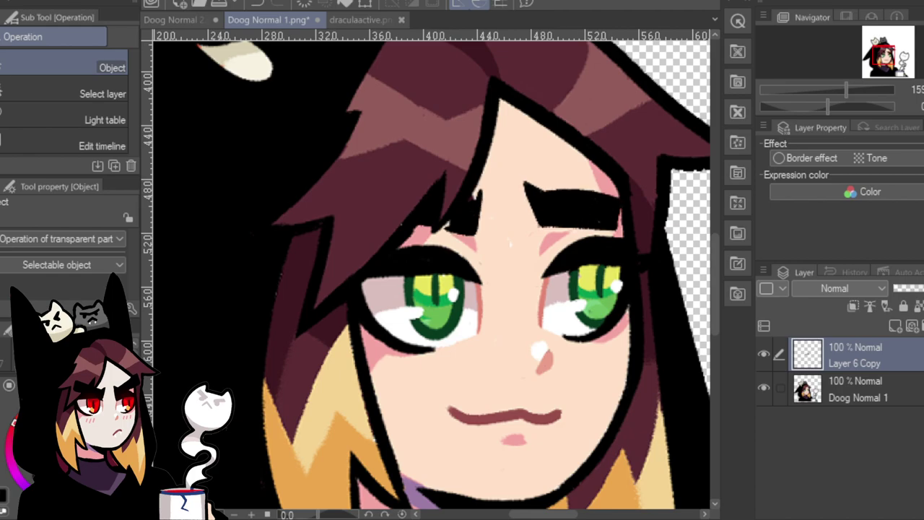
Erase the pasted left-hand eyebrow on Layer 6 Copy and redraw it in black with the Real G-Pen.
{"action": "key", "text": "e"}
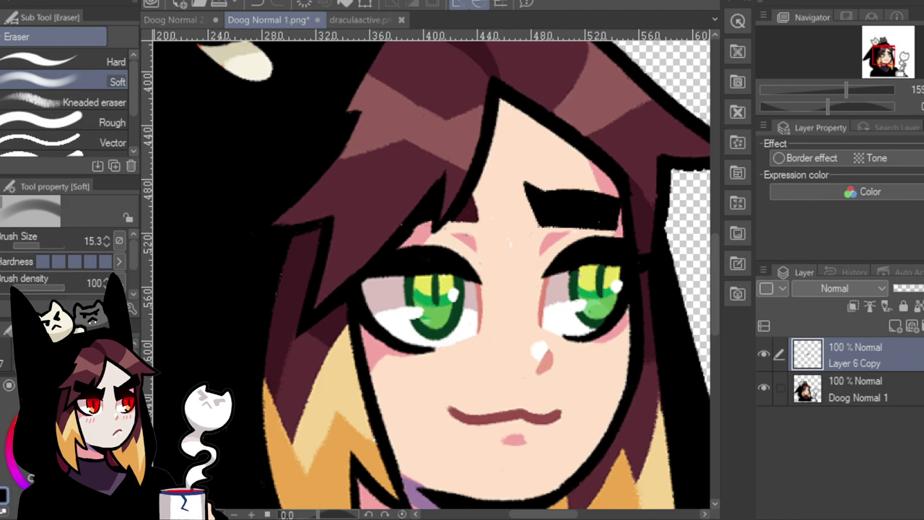
{"action": "key", "text": "p"}
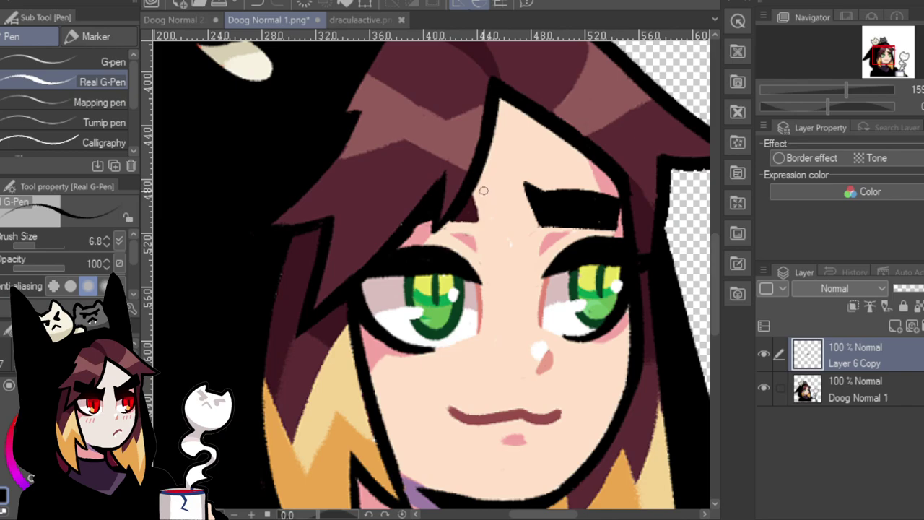
{"action": "left_click_drag", "start_coordinate": [484, 182], "coordinate": [476, 216]}
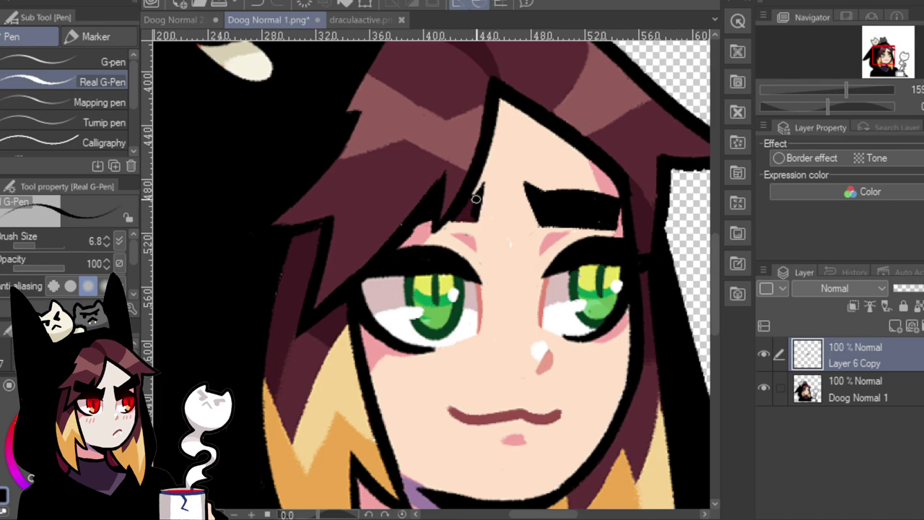
{"action": "left_click_drag", "start_coordinate": [476, 199], "coordinate": [443, 225]}
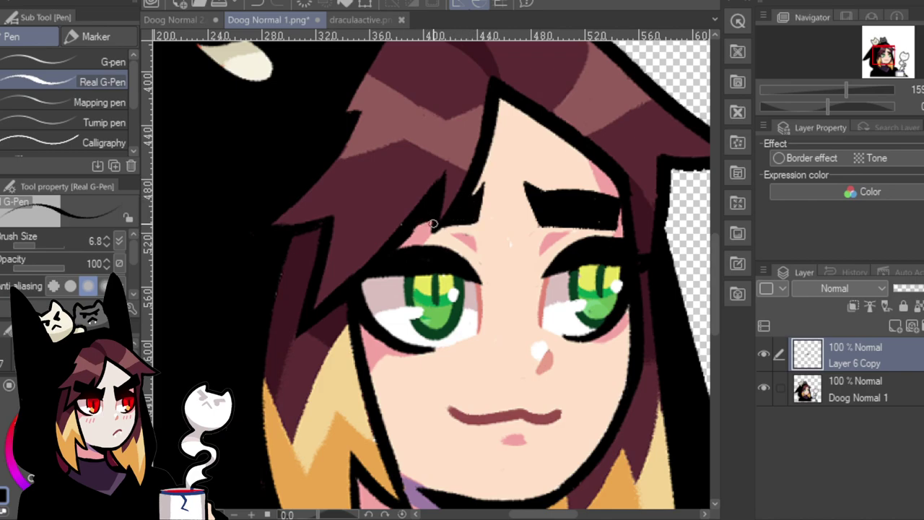
{"action": "left_click_drag", "start_coordinate": [434, 224], "coordinate": [408, 229]}
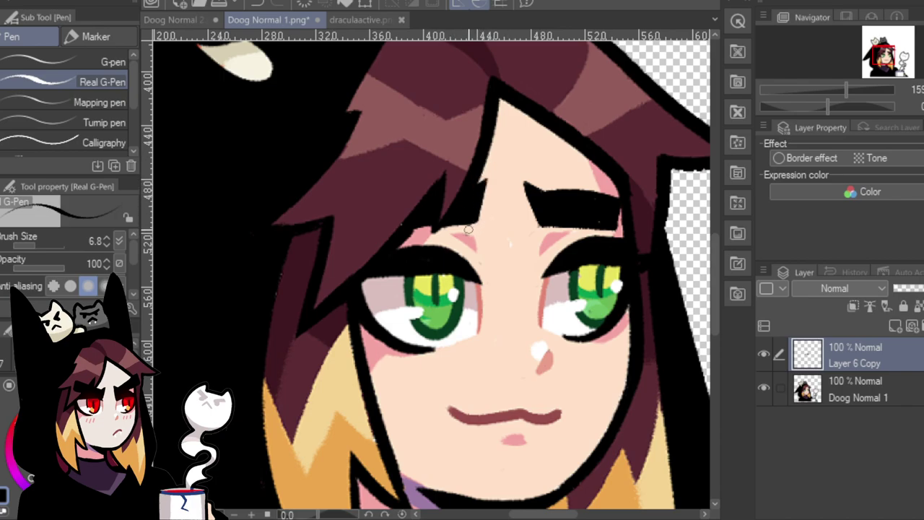
Select the redrawn left-hand eyebrow with the Lasso and rotate it slightly clockwise.
{"action": "mouse_move", "coordinate": [846, 89]}
{"action": "left_mouse_down"}
{"action": "mouse_move", "coordinate": [829, 89]}
{"action": "mouse_move", "coordinate": [858, 88]}
{"action": "left_mouse_up"}
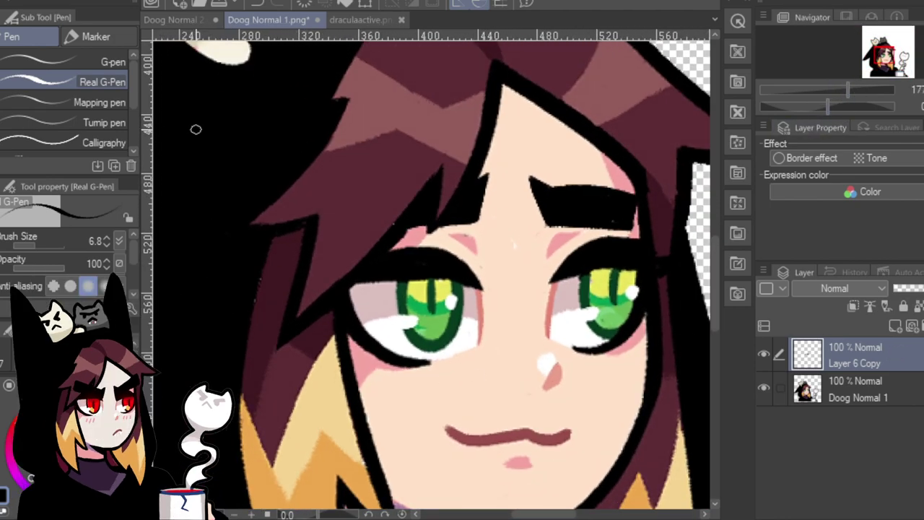
{"action": "key", "text": "m"}
{"action": "mouse_move", "coordinate": [491, 158]}
{"action": "left_mouse_down"}
{"action": "mouse_move", "coordinate": [392, 212]}
{"action": "mouse_move", "coordinate": [502, 170]}
{"action": "left_mouse_up"}
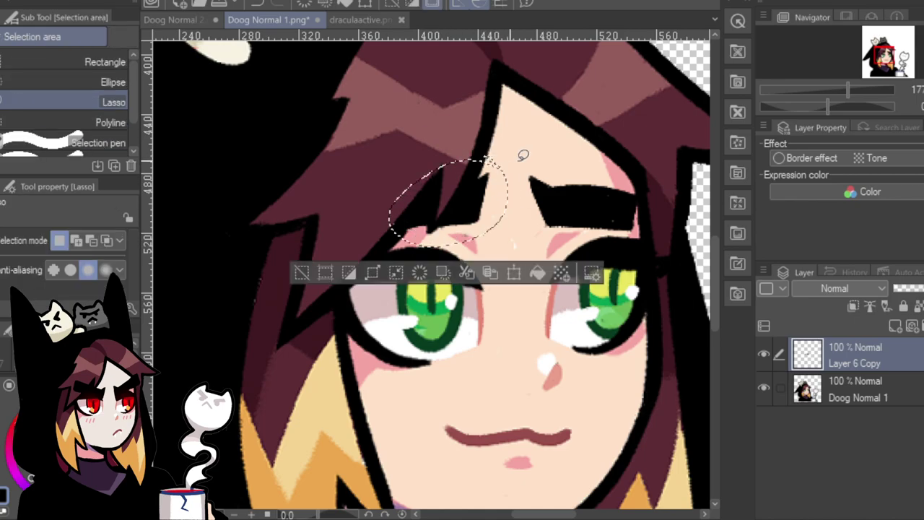
{"action": "left_click", "coordinate": [516, 274]}
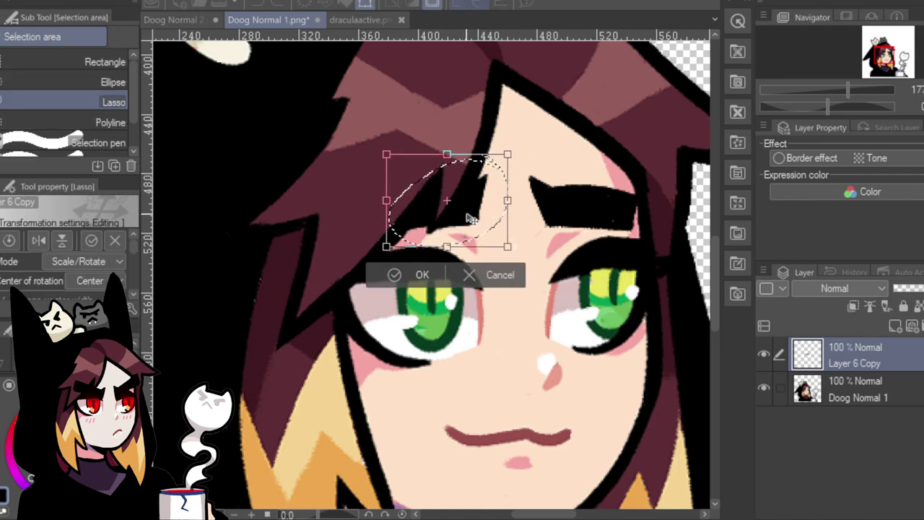
{"action": "mouse_move", "coordinate": [517, 170]}
{"action": "left_mouse_down"}
{"action": "mouse_move", "coordinate": [532, 159]}
{"action": "mouse_move", "coordinate": [528, 167]}
{"action": "left_mouse_up"}
{"action": "left_click_drag", "start_coordinate": [473, 221], "coordinate": [474, 219]}
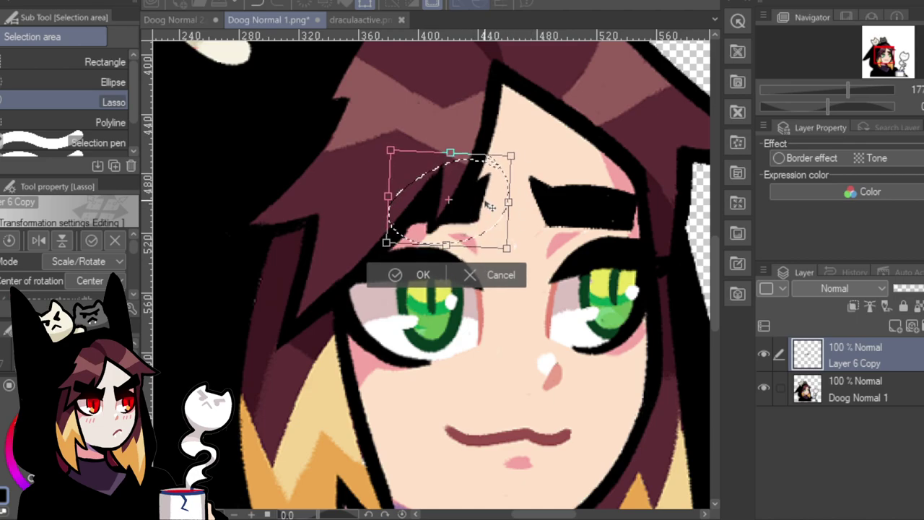
{"action": "left_click", "coordinate": [424, 274]}
{"action": "left_click", "coordinate": [324, 272]}
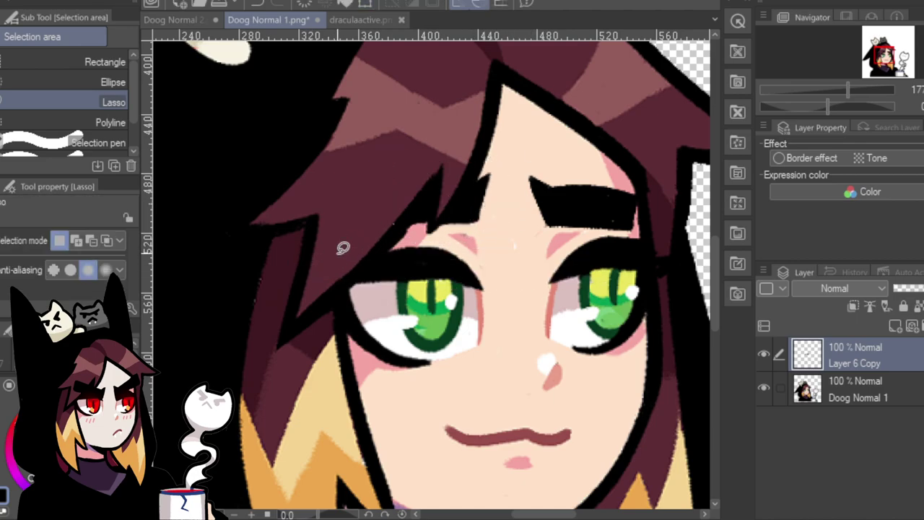
Select the right-hand eyebrow with the Lasso and shift it slightly outward, away from the nose.
{"action": "left_click", "coordinate": [821, 88]}
{"action": "left_click_drag", "start_coordinate": [821, 87], "coordinate": [841, 82]}
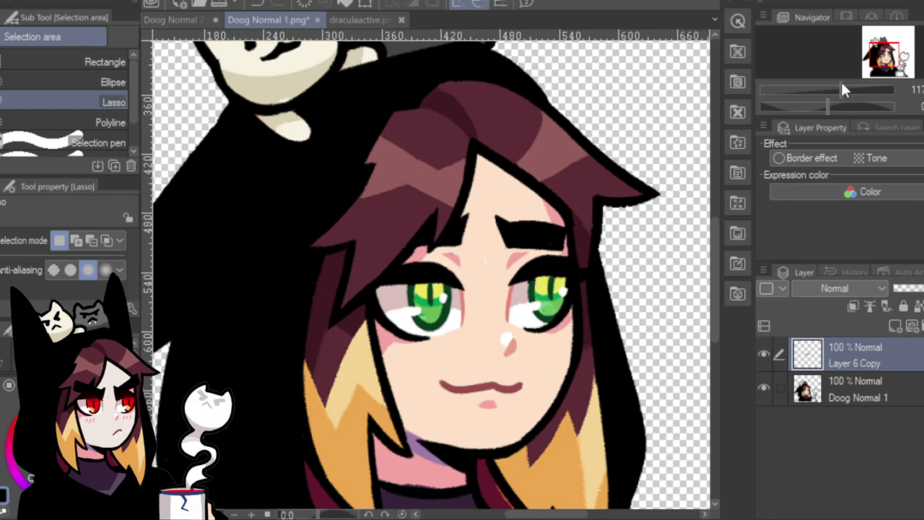
{"action": "left_click", "coordinate": [841, 82]}
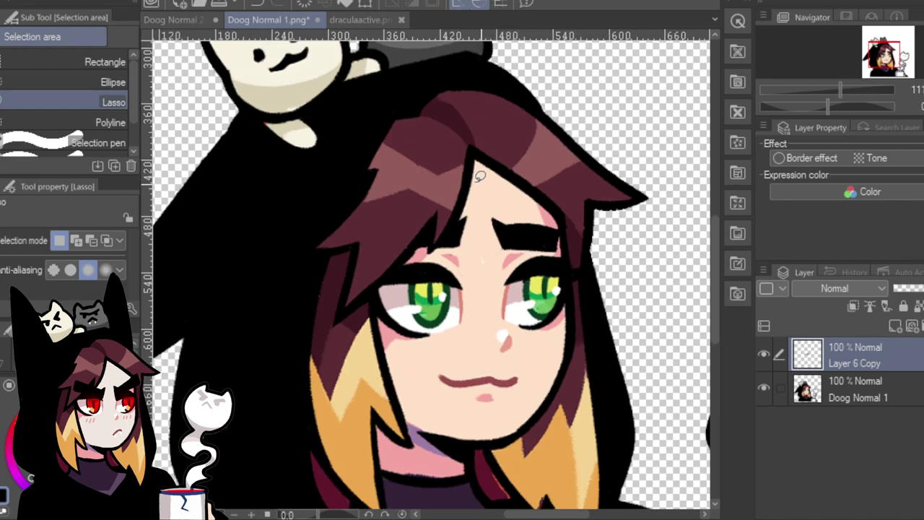
{"action": "mouse_move", "coordinate": [500, 246]}
{"action": "left_mouse_down"}
{"action": "mouse_move", "coordinate": [566, 252]}
{"action": "mouse_move", "coordinate": [543, 208]}
{"action": "left_mouse_up"}
{"action": "left_click", "coordinate": [590, 293]}
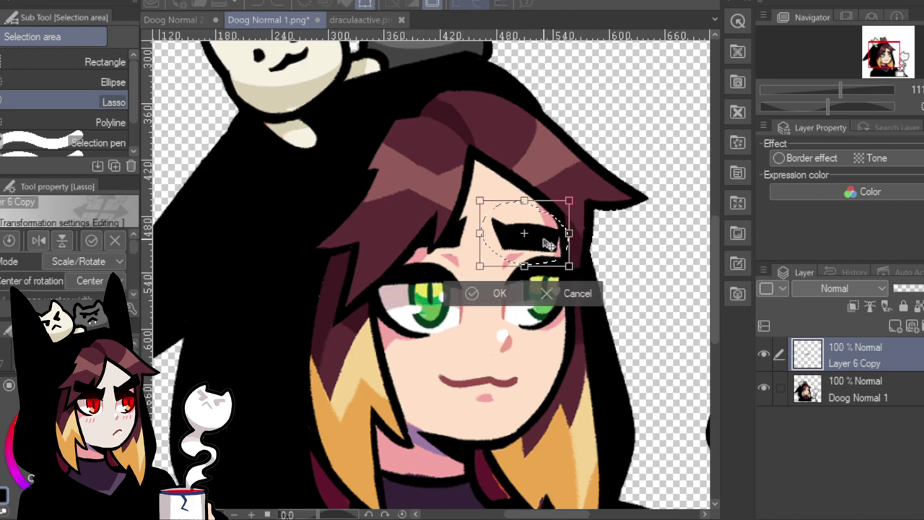
{"action": "left_click_drag", "start_coordinate": [541, 244], "coordinate": [566, 240]}
{"action": "left_click", "coordinate": [509, 294]}
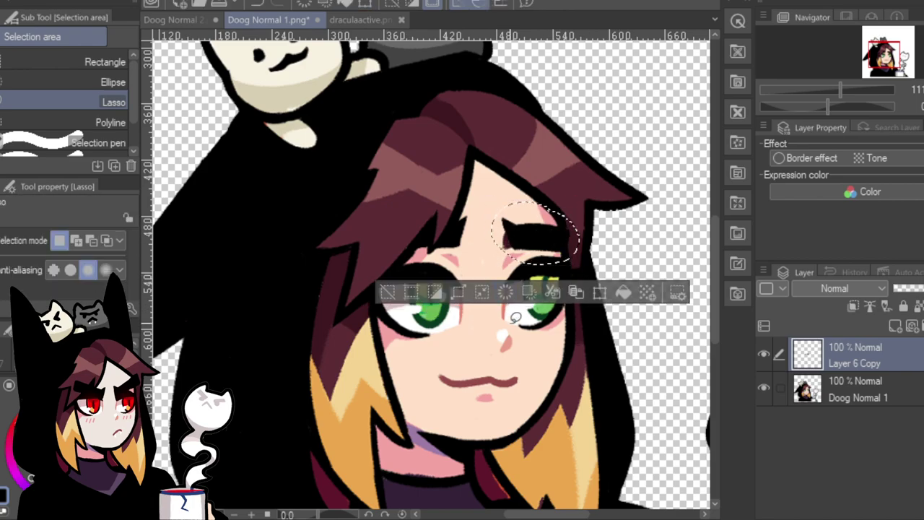
{"action": "left_click", "coordinate": [388, 292]}
Pick the skin tone and paint out the old brown brow showing beside the right-hand eyebrow on the Doog Normal 1 layer.
{"action": "left_click", "coordinate": [899, 395]}
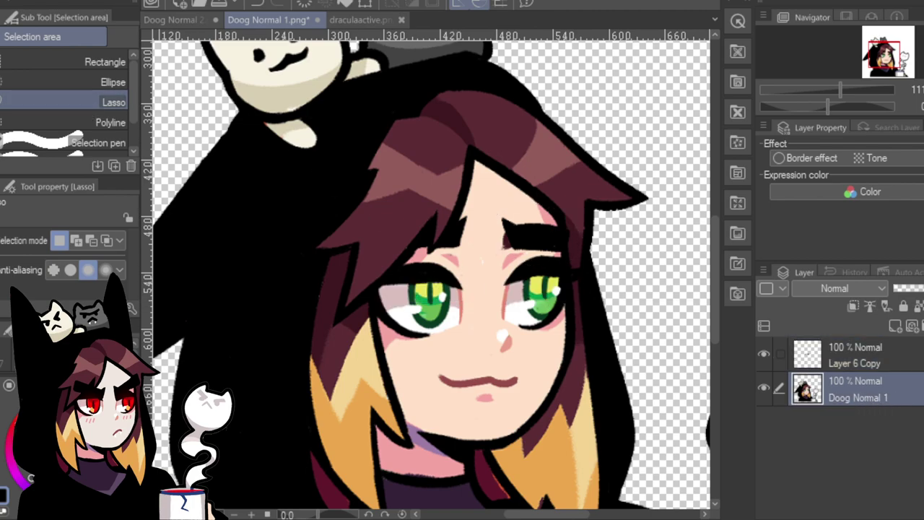
{"action": "key", "text": "i"}
{"action": "key", "text": "p"}
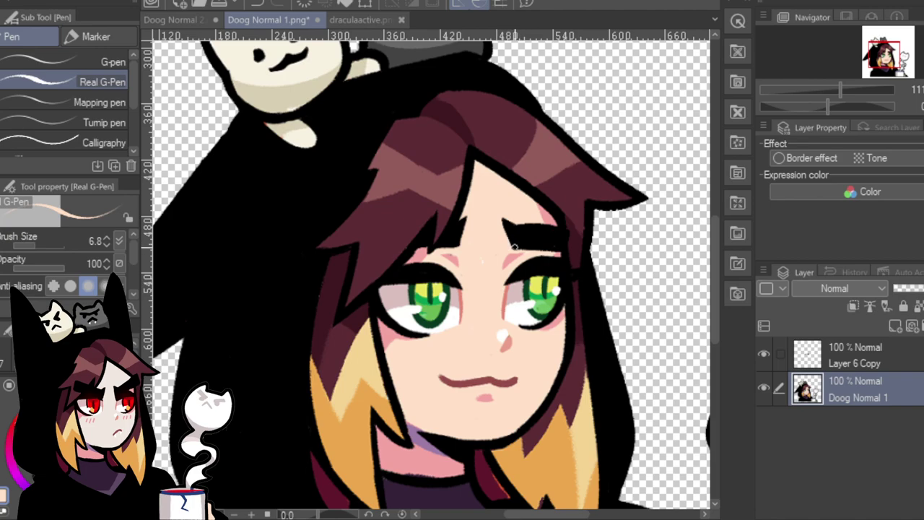
On a new top layer, outline both irises and their slit pupils in black with the Real G-Pen.
{"action": "left_click_drag", "start_coordinate": [854, 87], "coordinate": [834, 82]}
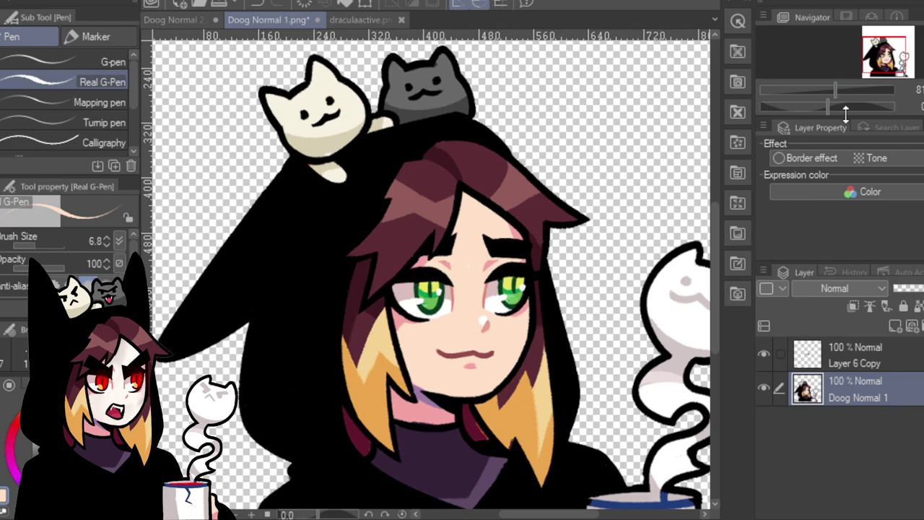
{"action": "left_click_drag", "start_coordinate": [849, 91], "coordinate": [849, 90]}
{"action": "left_click", "coordinate": [890, 57]}
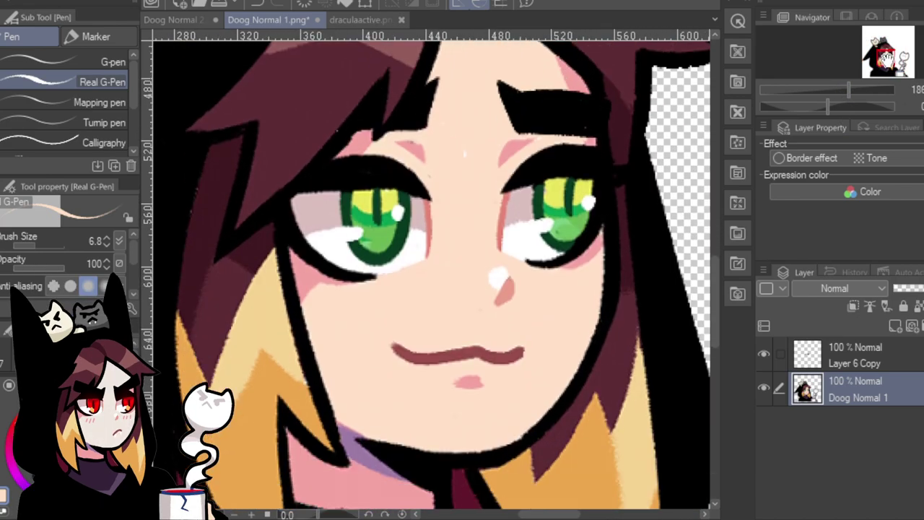
{"action": "key", "text": "ctrl+shift+n"}
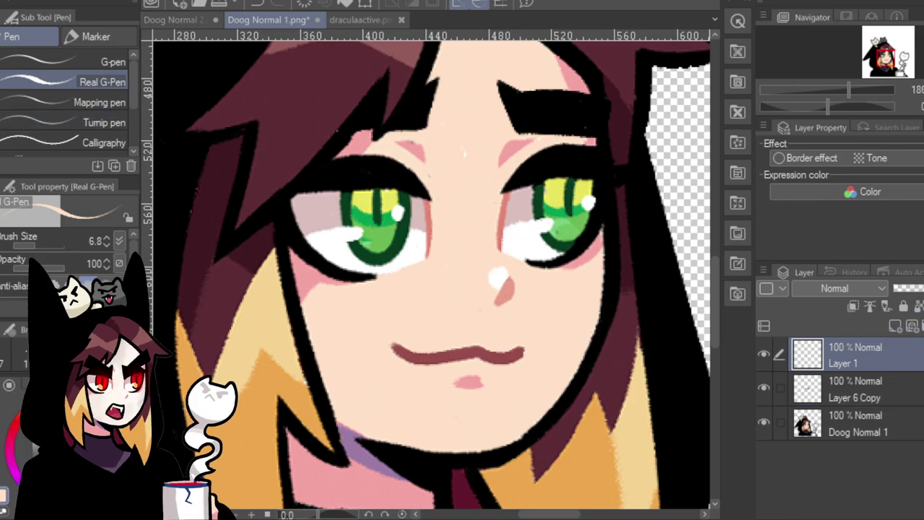
{"action": "key", "text": "x"}
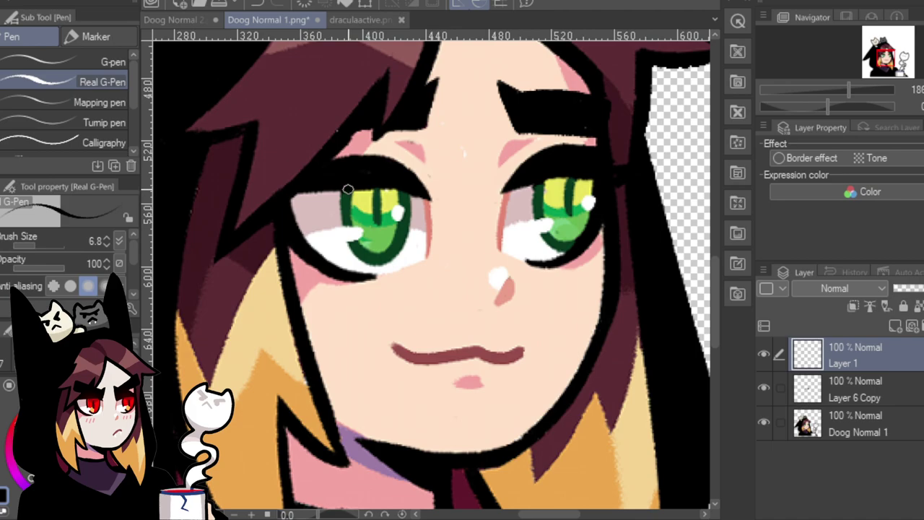
{"action": "mouse_move", "coordinate": [346, 185]}
{"action": "left_mouse_down"}
{"action": "mouse_move", "coordinate": [347, 235]}
{"action": "mouse_move", "coordinate": [367, 255]}
{"action": "mouse_move", "coordinate": [388, 257]}
{"action": "mouse_move", "coordinate": [402, 236]}
{"action": "mouse_move", "coordinate": [401, 183]}
{"action": "left_mouse_up"}
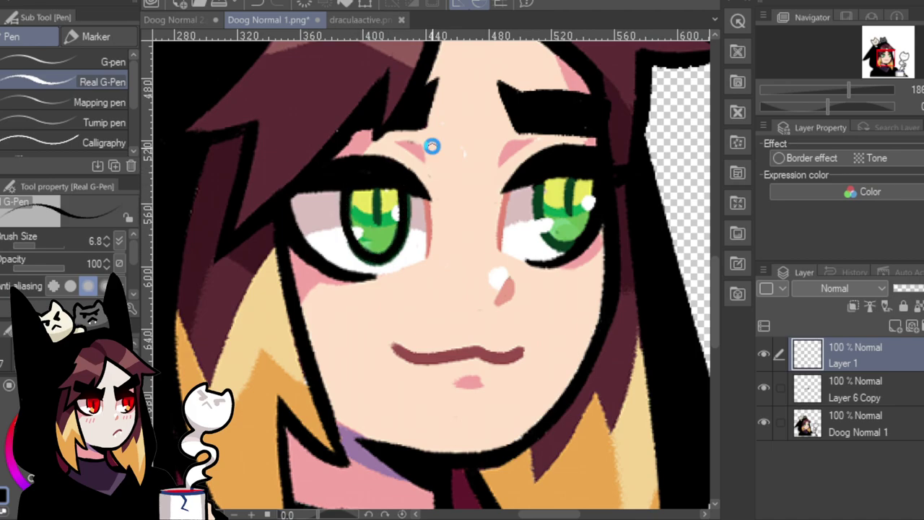
{"action": "mouse_move", "coordinate": [540, 181]}
{"action": "left_mouse_down"}
{"action": "mouse_move", "coordinate": [553, 243]}
{"action": "mouse_move", "coordinate": [573, 245]}
{"action": "mouse_move", "coordinate": [597, 203]}
{"action": "left_mouse_up"}
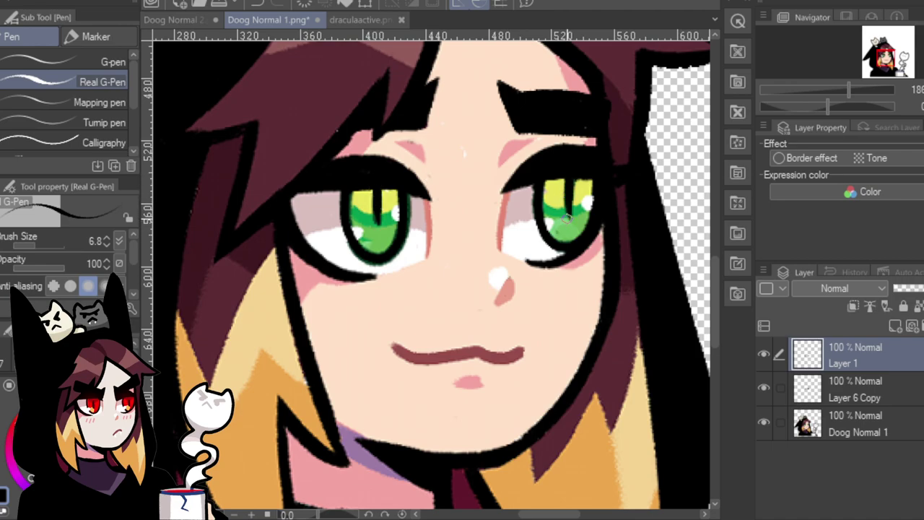
Add Layer 2 beneath the eye outlines and paint the lower irises in the orange sampled from the Doog Normal 2 eyes.
{"action": "left_click", "coordinate": [896, 325]}
{"action": "left_click_drag", "start_coordinate": [905, 365], "coordinate": [917, 383]}
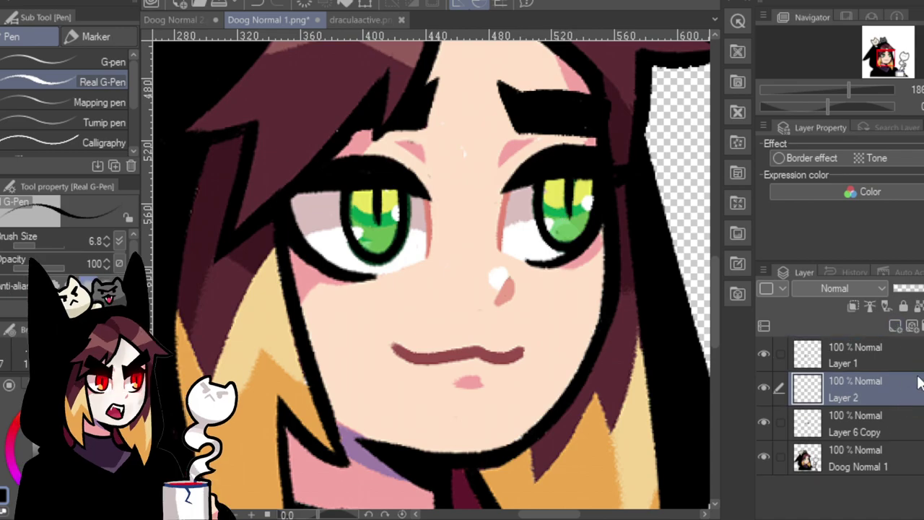
{"action": "left_click", "coordinate": [189, 18]}
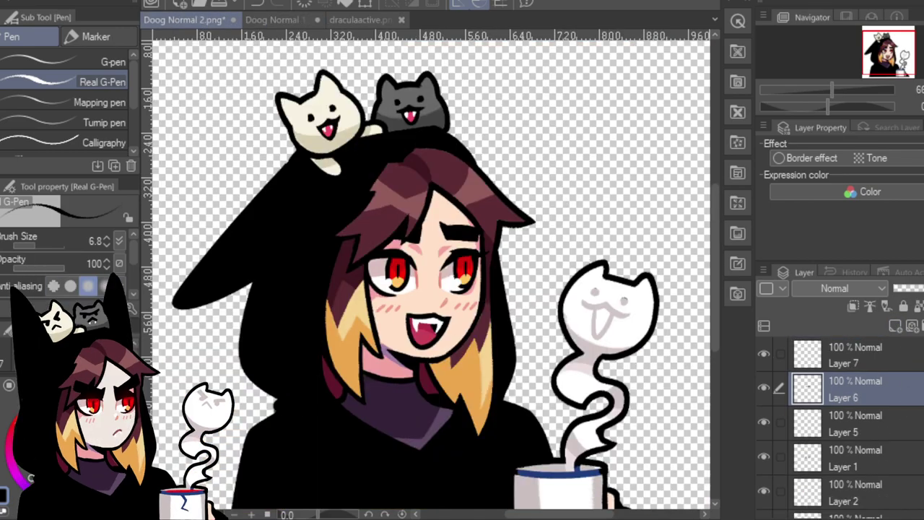
{"action": "key", "text": "i"}
{"action": "left_click", "coordinate": [406, 280]}
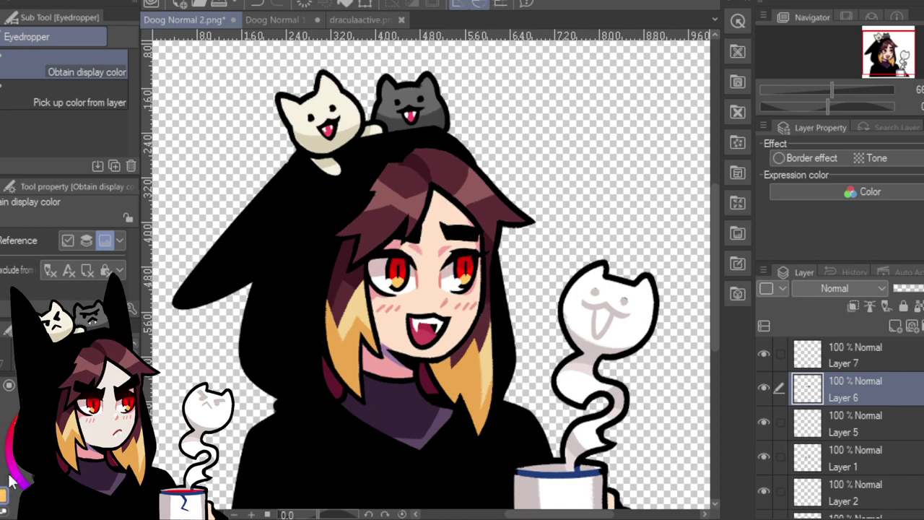
{"action": "left_click", "coordinate": [306, 18]}
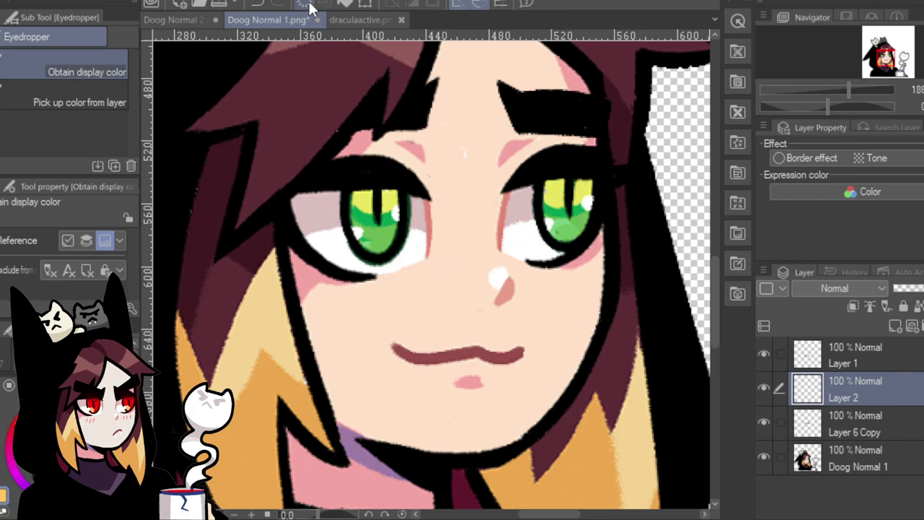
{"action": "key", "text": "p"}
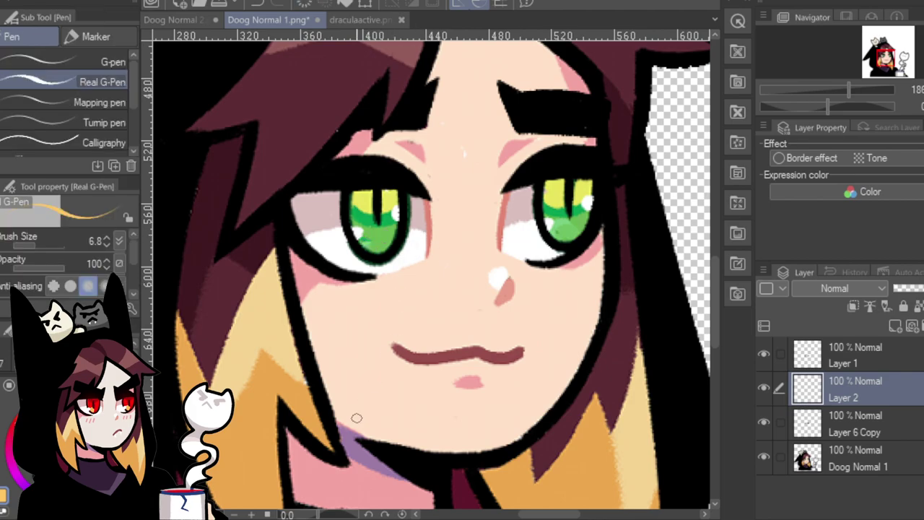
{"action": "mouse_move", "coordinate": [372, 243]}
{"action": "left_mouse_down"}
{"action": "mouse_move", "coordinate": [349, 221]}
{"action": "mouse_move", "coordinate": [369, 230]}
{"action": "mouse_move", "coordinate": [402, 218]}
{"action": "mouse_move", "coordinate": [387, 245]}
{"action": "mouse_move", "coordinate": [384, 236]}
{"action": "mouse_move", "coordinate": [369, 249]}
{"action": "mouse_move", "coordinate": [354, 230]}
{"action": "mouse_move", "coordinate": [370, 251]}
{"action": "mouse_move", "coordinate": [383, 243]}
{"action": "left_mouse_up"}
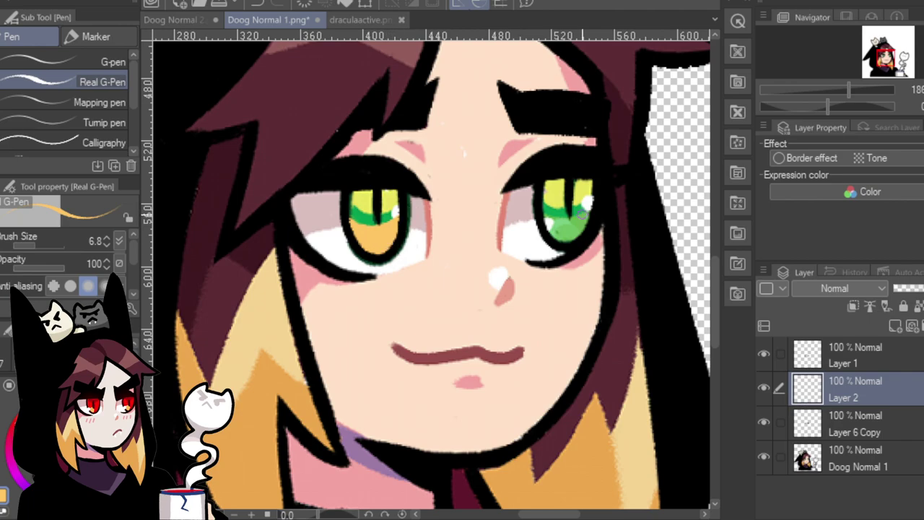
{"action": "mouse_move", "coordinate": [546, 216]}
{"action": "left_mouse_down"}
{"action": "mouse_move", "coordinate": [590, 210]}
{"action": "mouse_move", "coordinate": [579, 236]}
{"action": "mouse_move", "coordinate": [584, 217]}
{"action": "mouse_move", "coordinate": [569, 233]}
{"action": "mouse_move", "coordinate": [557, 227]}
{"action": "left_mouse_up"}
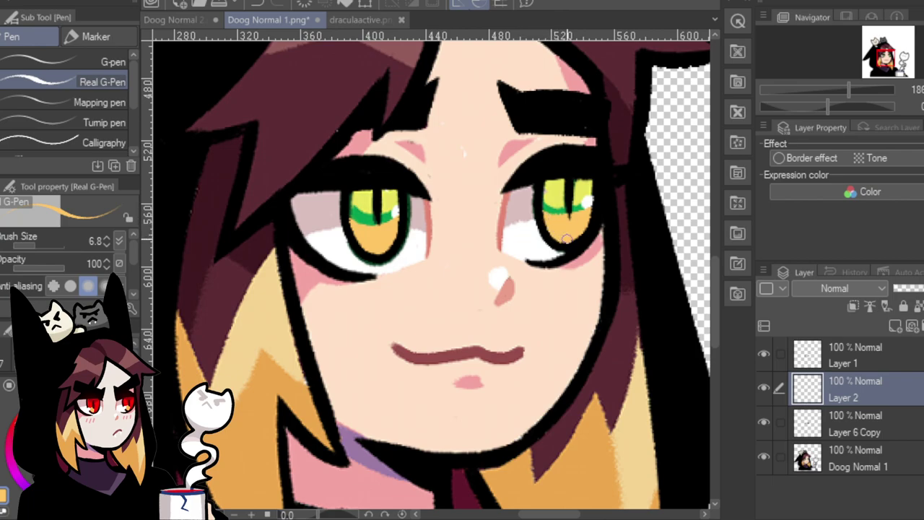
Add Layer 3 above Layer 2 and paint the upper part of both irises dark red around the pupils.
{"action": "left_click", "coordinate": [912, 325]}
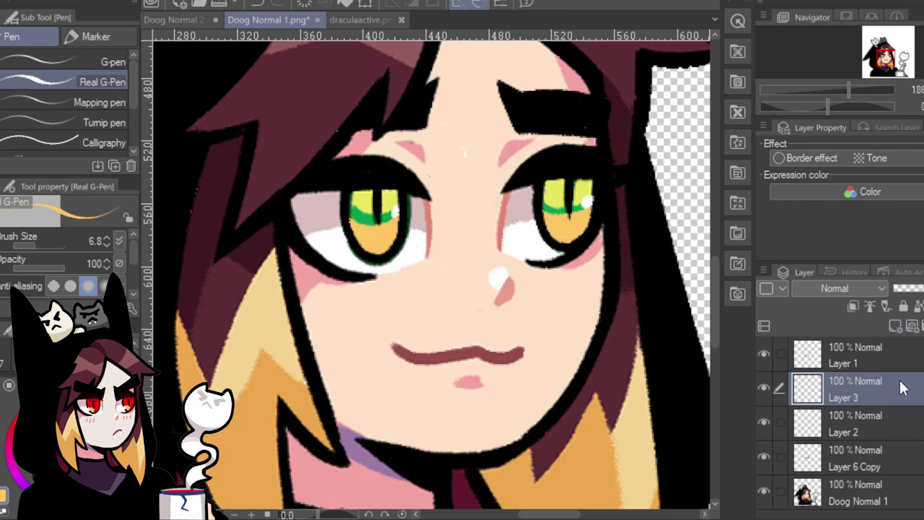
{"action": "key", "text": "x"}
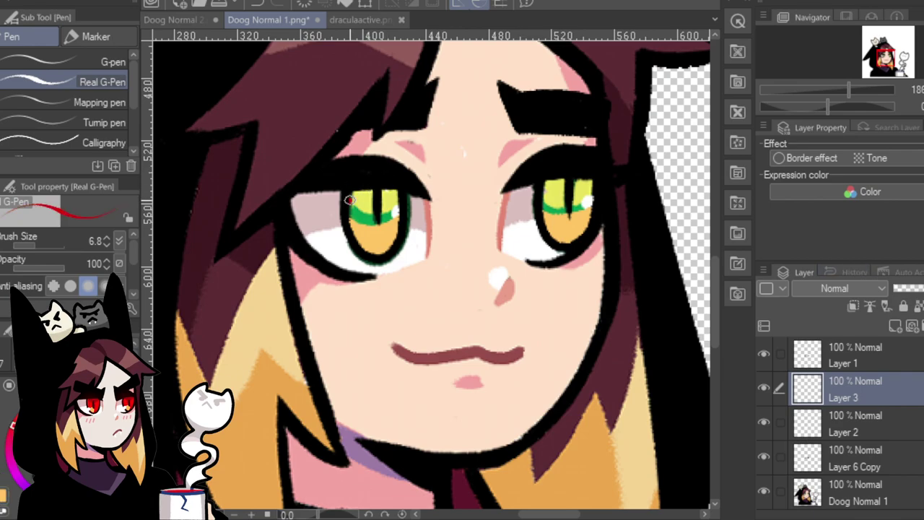
{"action": "mouse_move", "coordinate": [349, 200]}
{"action": "left_mouse_down"}
{"action": "mouse_move", "coordinate": [401, 194]}
{"action": "mouse_move", "coordinate": [385, 203]}
{"action": "mouse_move", "coordinate": [353, 192]}
{"action": "left_mouse_up"}
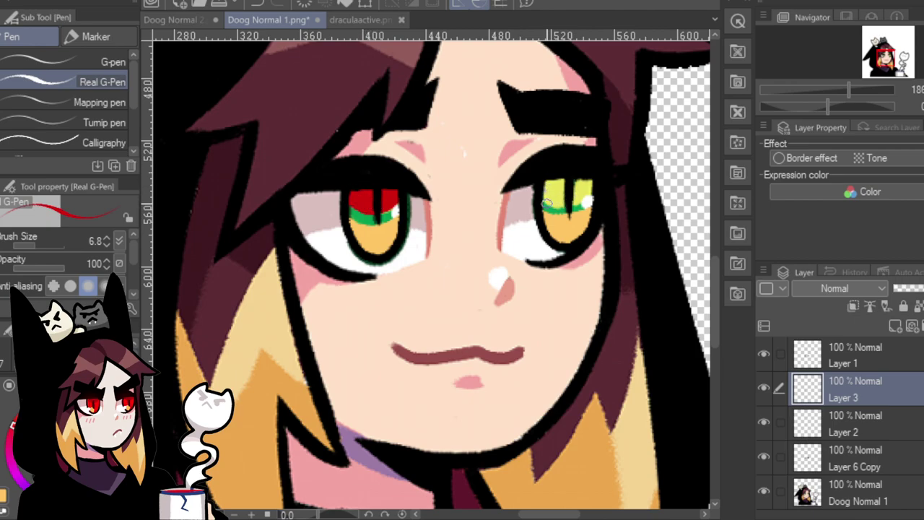
{"action": "left_click_drag", "start_coordinate": [541, 195], "coordinate": [553, 205]}
{"action": "mouse_move", "coordinate": [570, 203]}
{"action": "left_mouse_down"}
{"action": "mouse_move", "coordinate": [592, 177]}
{"action": "mouse_move", "coordinate": [577, 181]}
{"action": "mouse_move", "coordinate": [575, 197]}
{"action": "mouse_move", "coordinate": [544, 185]}
{"action": "mouse_move", "coordinate": [552, 191]}
{"action": "left_mouse_up"}
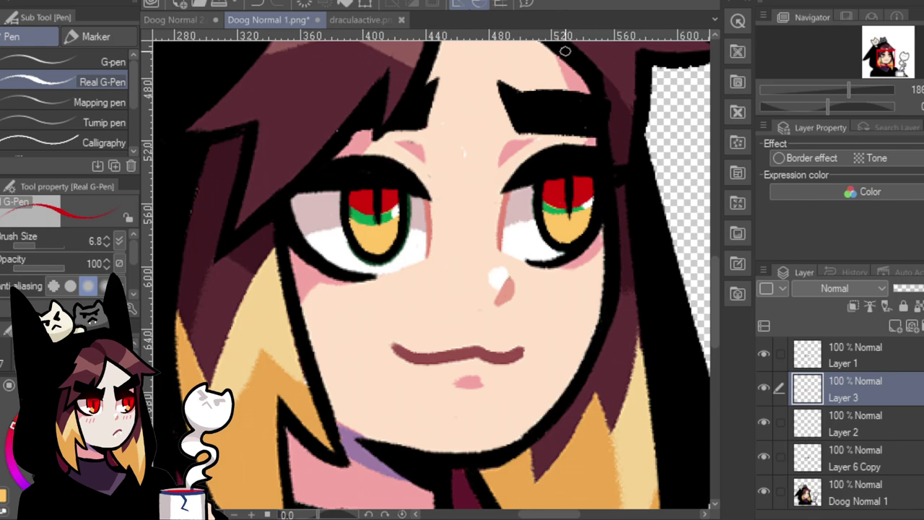
Sample the bright red from the Doog Normal 2 eyes and paint it over the green iris bands on a new layer below Layer 2.
{"action": "left_click", "coordinate": [190, 20]}
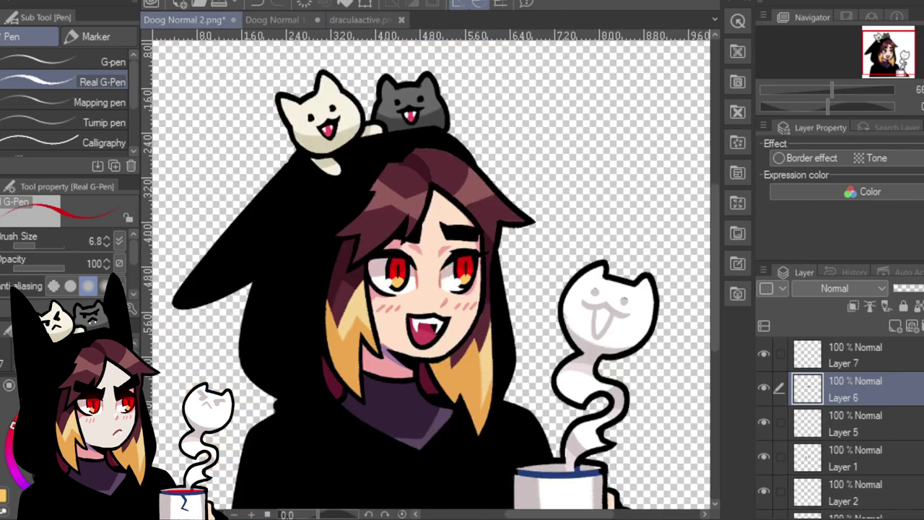
{"action": "key", "text": "i"}
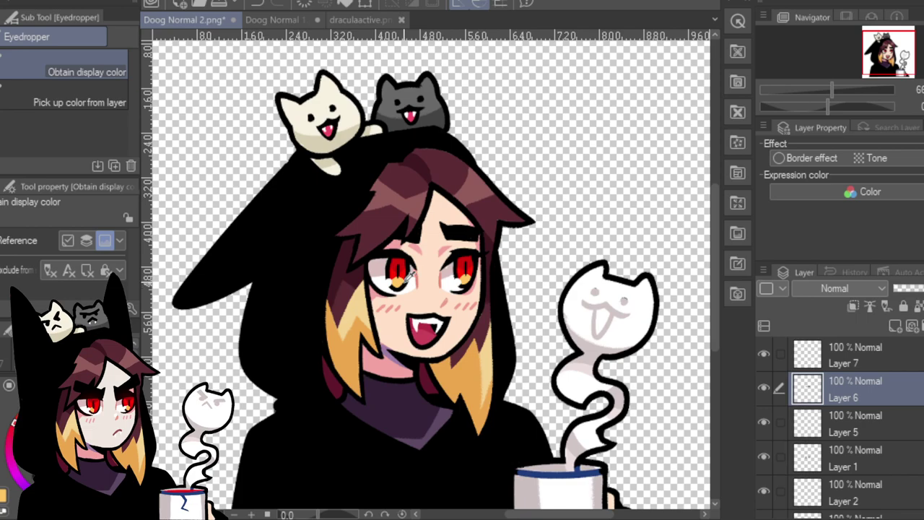
{"action": "left_click", "coordinate": [297, 20]}
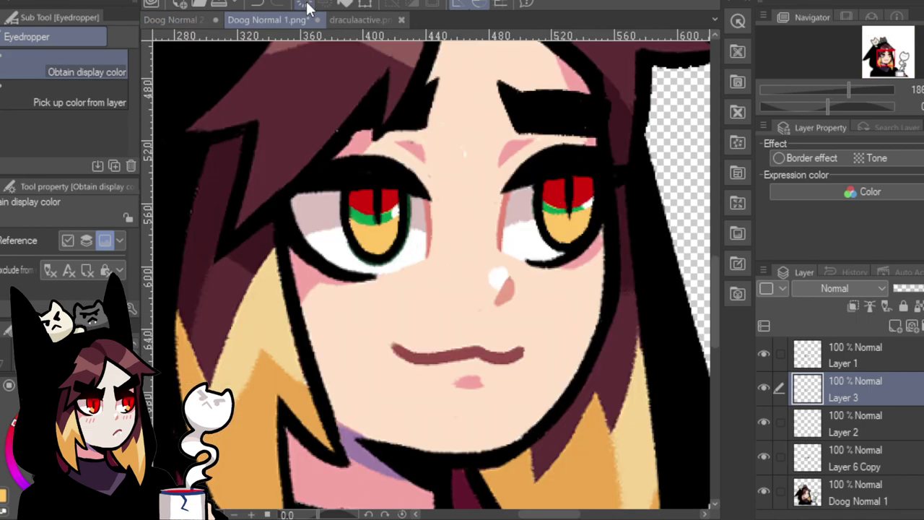
{"action": "left_click", "coordinate": [895, 325]}
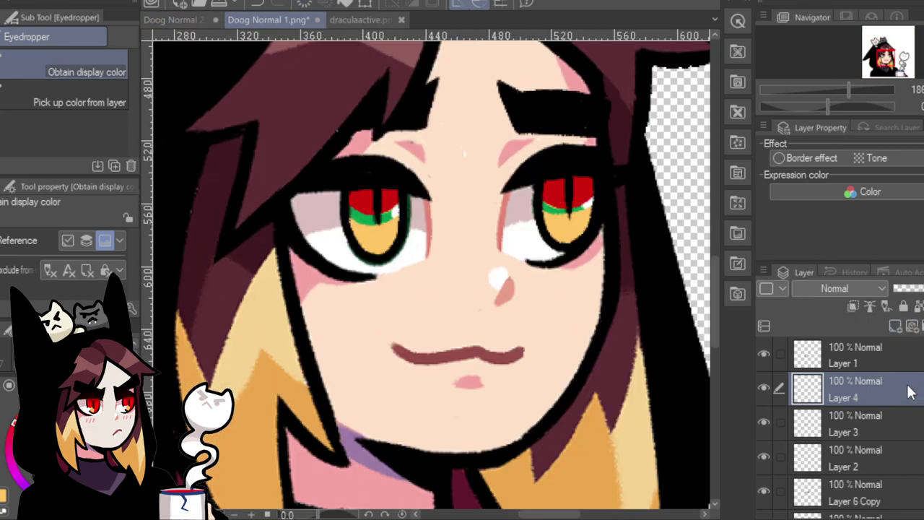
{"action": "left_click_drag", "start_coordinate": [910, 391], "coordinate": [914, 462]}
{"action": "key", "text": "p"}
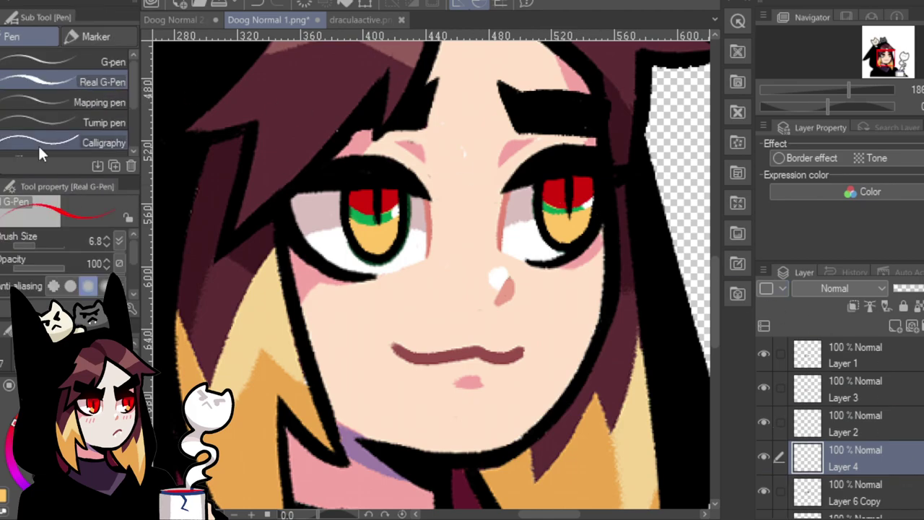
{"action": "mouse_move", "coordinate": [350, 217]}
{"action": "left_mouse_down"}
{"action": "mouse_move", "coordinate": [356, 209]}
{"action": "mouse_move", "coordinate": [379, 224]}
{"action": "mouse_move", "coordinate": [388, 202]}
{"action": "mouse_move", "coordinate": [395, 211]}
{"action": "left_mouse_up"}
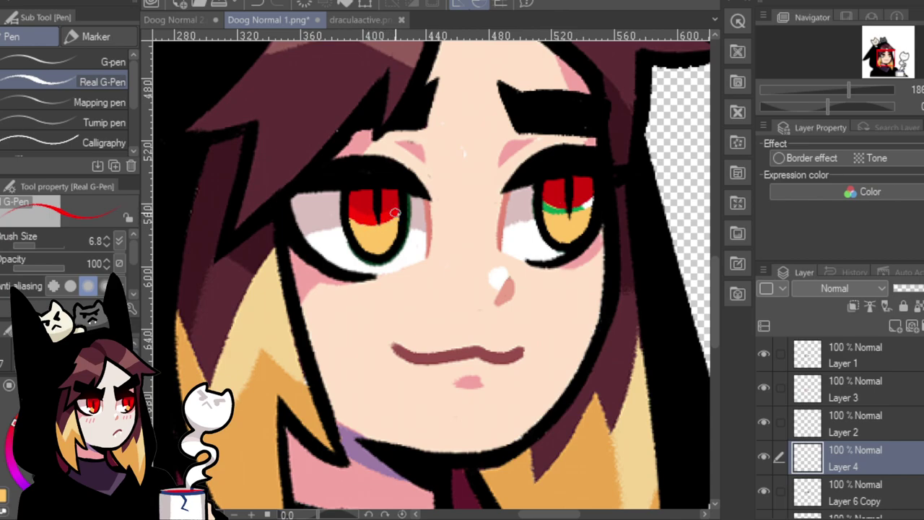
{"action": "mouse_move", "coordinate": [544, 217]}
{"action": "left_mouse_down"}
{"action": "mouse_move", "coordinate": [567, 200]}
{"action": "mouse_move", "coordinate": [589, 207]}
{"action": "left_mouse_up"}
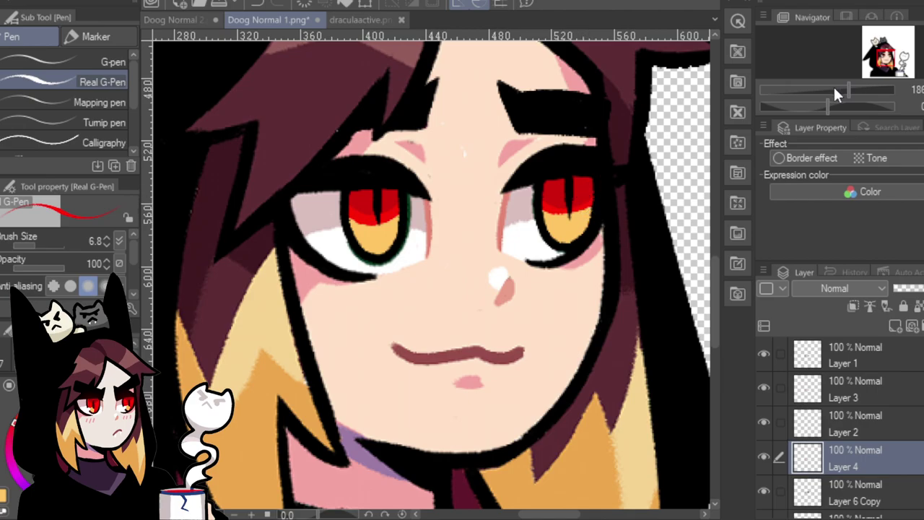
Raise Layer 4 above Layer 2 and extend its bright red further down both irises, refining it with the Soft eraser at size 4.2.
{"action": "mouse_move", "coordinate": [834, 87]}
{"action": "left_mouse_down"}
{"action": "mouse_move", "coordinate": [826, 83]}
{"action": "mouse_move", "coordinate": [850, 85]}
{"action": "left_mouse_up"}
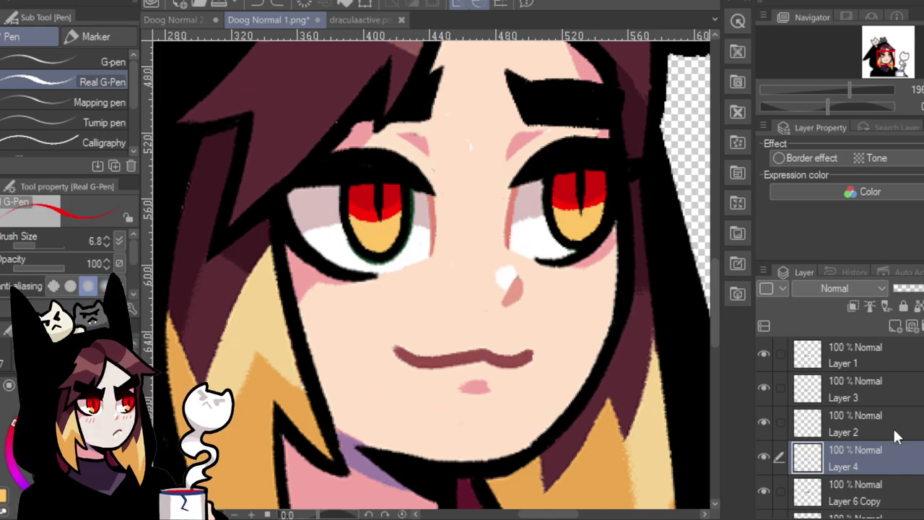
{"action": "left_click_drag", "start_coordinate": [912, 462], "coordinate": [912, 434]}
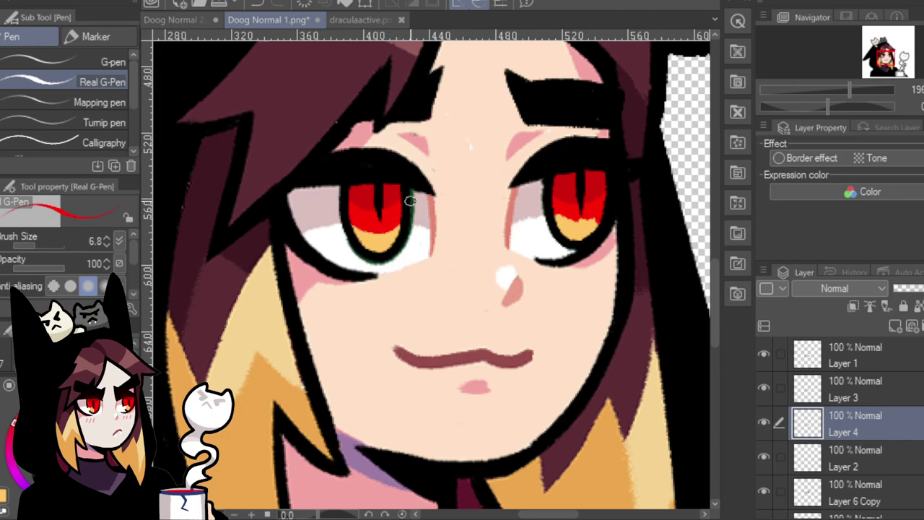
{"action": "mouse_move", "coordinate": [551, 210]}
{"action": "left_mouse_down"}
{"action": "mouse_move", "coordinate": [586, 225]}
{"action": "mouse_move", "coordinate": [605, 210]}
{"action": "left_mouse_up"}
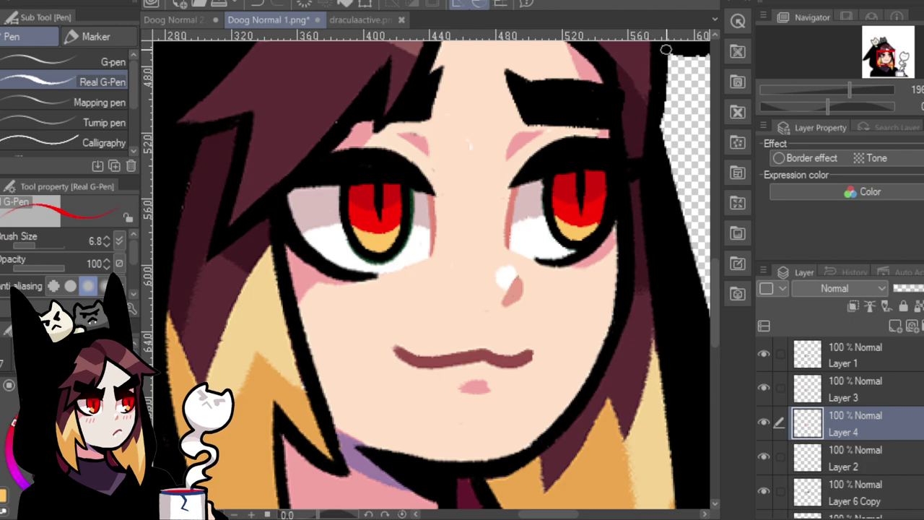
{"action": "key", "text": "e"}
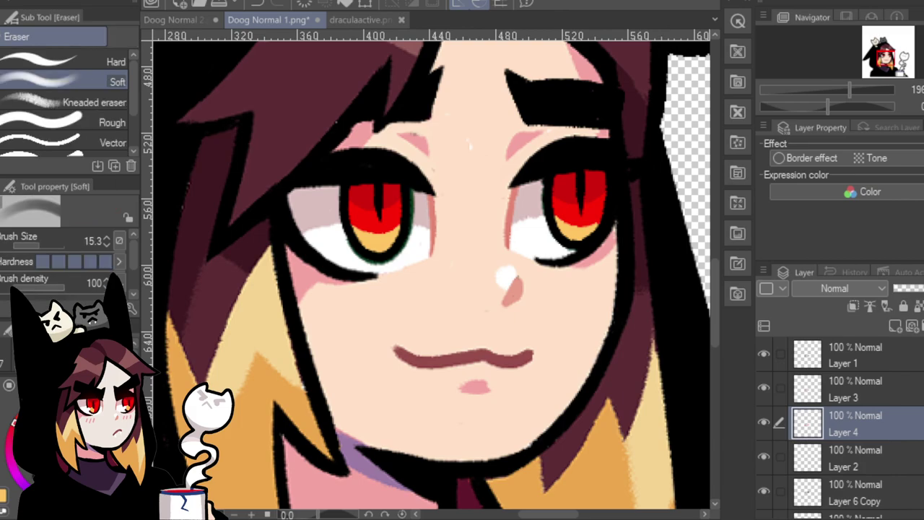
{"action": "left_click", "coordinate": [33, 244]}
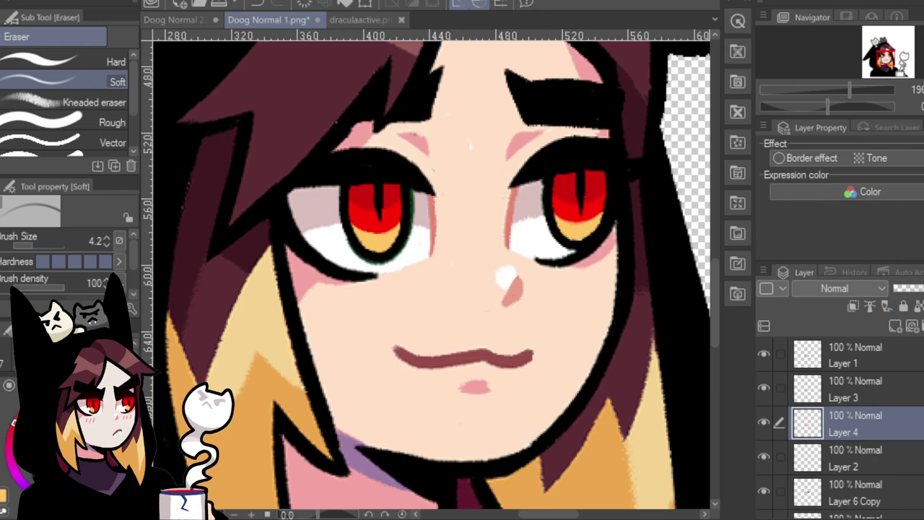
Add Layer 5 on top and paint white highlights over the lower-left edge of both irises with the Real G-Pen at size 13.0.
{"action": "left_click", "coordinate": [845, 354]}
{"action": "left_click", "coordinate": [895, 326]}
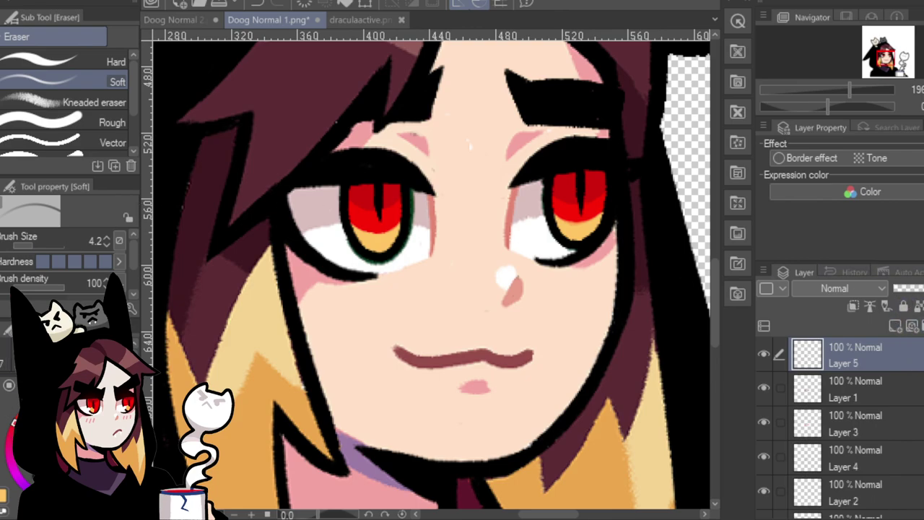
{"action": "key", "text": "p"}
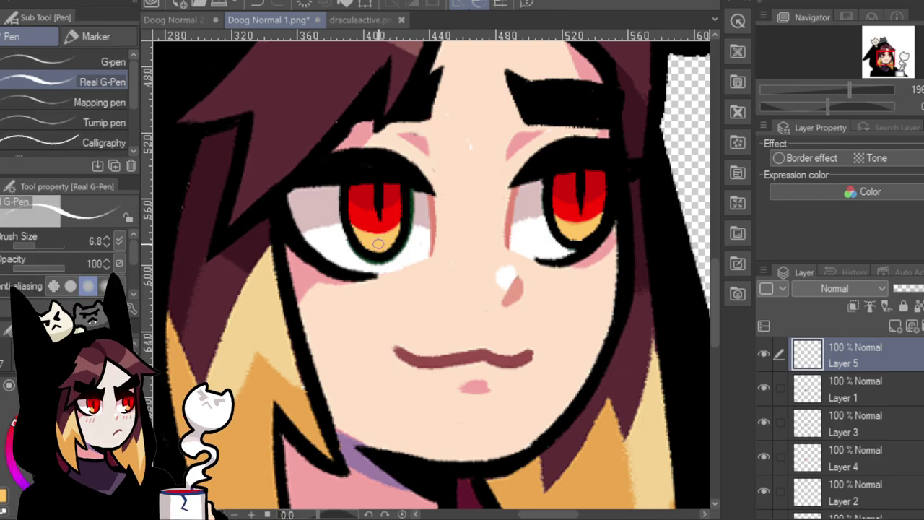
{"action": "left_click", "coordinate": [33, 242]}
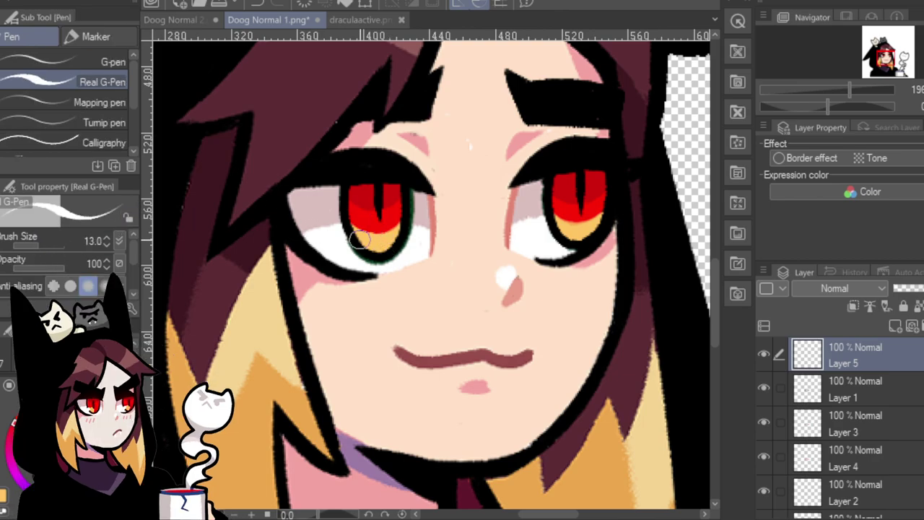
{"action": "left_click_drag", "start_coordinate": [356, 231], "coordinate": [367, 253]}
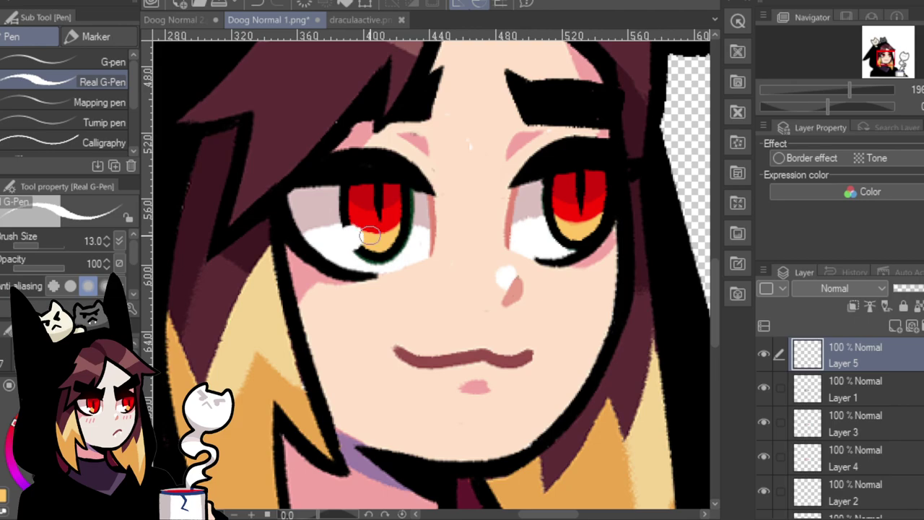
{"action": "left_click_drag", "start_coordinate": [554, 230], "coordinate": [567, 229]}
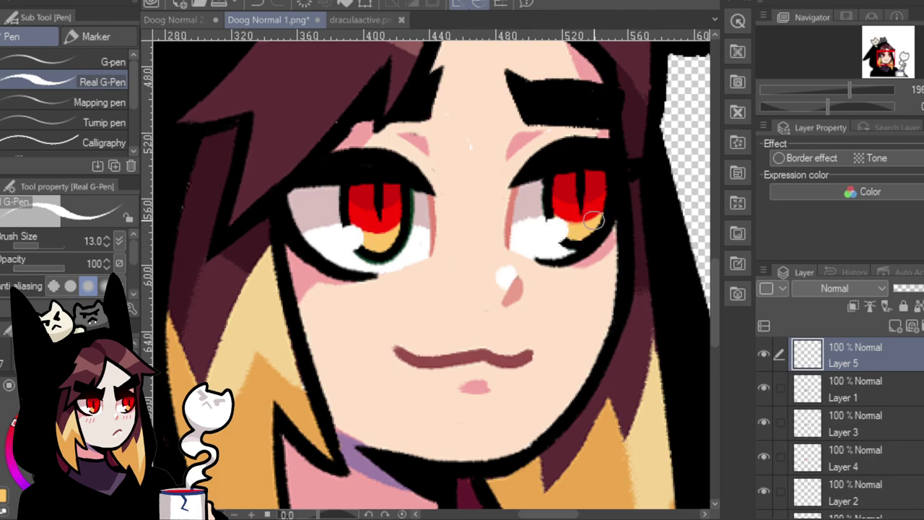
{"action": "left_click_drag", "start_coordinate": [825, 87], "coordinate": [830, 60]}
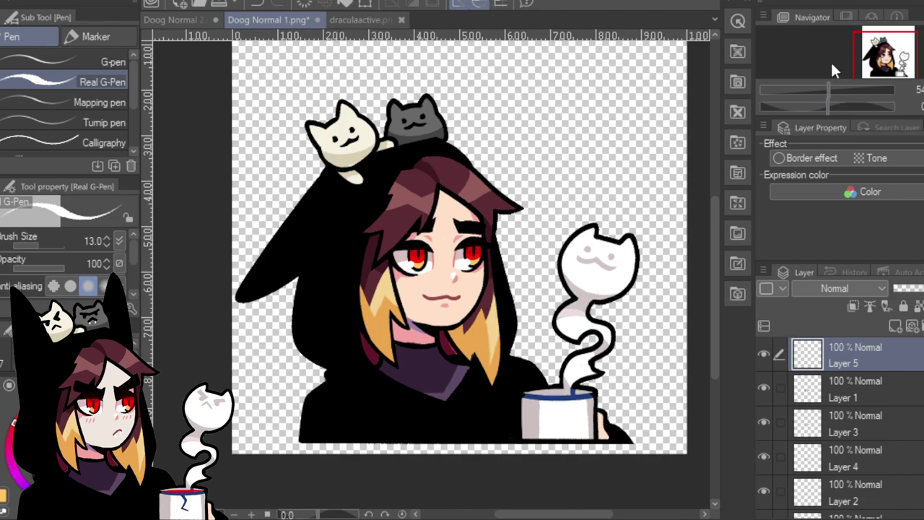
Paint two small white fangs below the closed mouth in Doog Normal 1 with the Real G-Pen at size 3.6.
{"action": "left_click", "coordinate": [204, 16]}
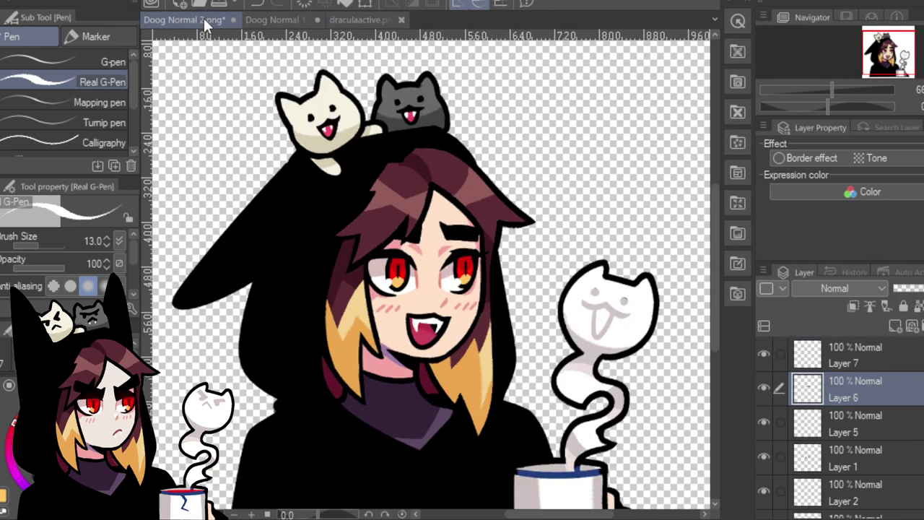
{"action": "left_click", "coordinate": [267, 21]}
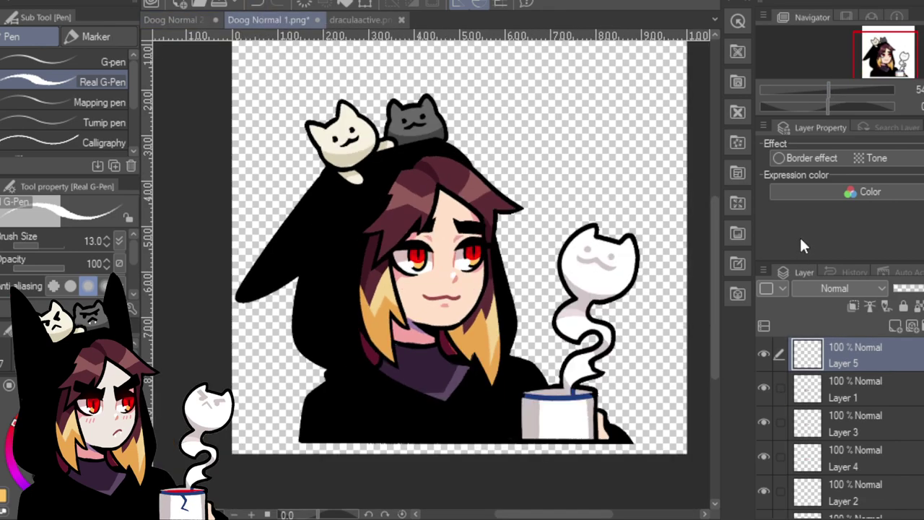
{"action": "left_click_drag", "start_coordinate": [831, 89], "coordinate": [845, 85]}
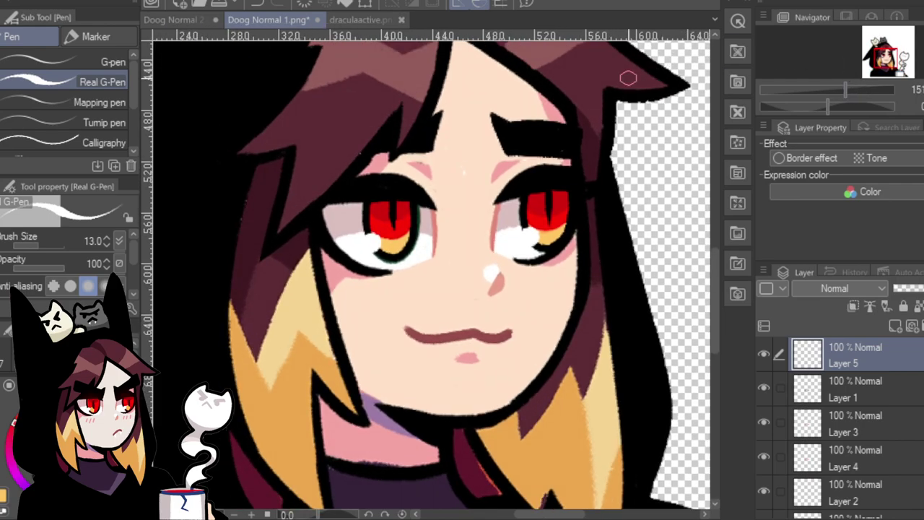
{"action": "left_click", "coordinate": [31, 245]}
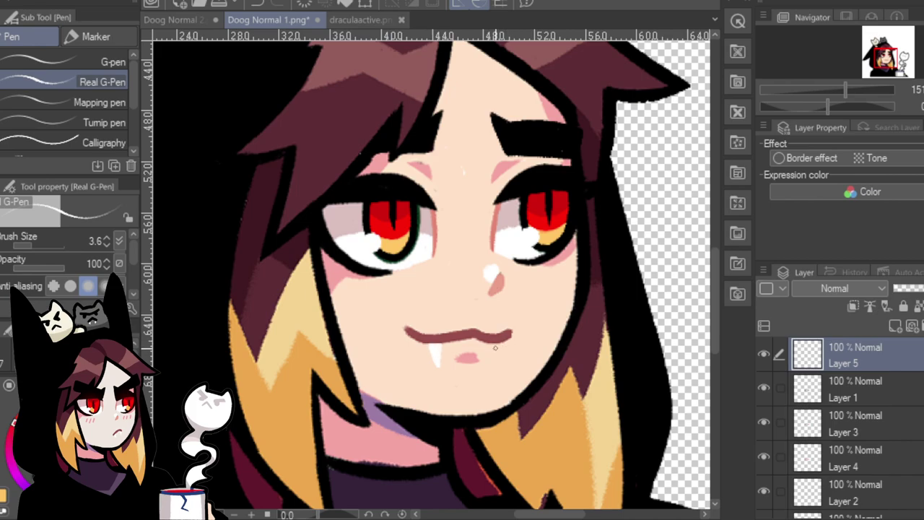
{"action": "mouse_move", "coordinate": [493, 343]}
{"action": "left_mouse_down"}
{"action": "mouse_move", "coordinate": [498, 361]}
{"action": "mouse_move", "coordinate": [501, 342]}
{"action": "left_mouse_up"}
Paint small white fangs under the mouths of the cream and grey cats on the hood.
{"action": "scroll", "coordinate": [508, 329], "scroll_direction": "up", "scroll_amount": 5}
{"action": "scroll", "coordinate": [433, 310], "scroll_direction": "left", "scroll_amount": 3}
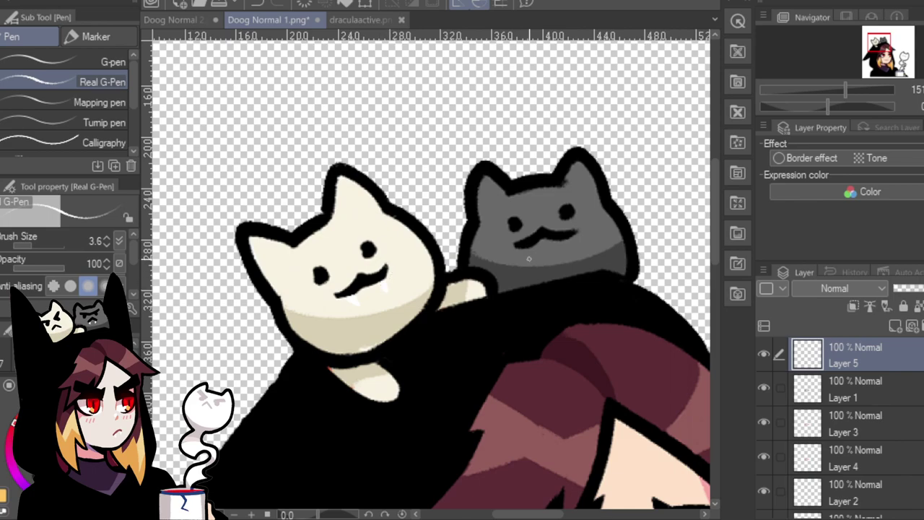
{"action": "mouse_move", "coordinate": [522, 247]}
{"action": "left_mouse_down"}
{"action": "mouse_move", "coordinate": [527, 261]}
{"action": "mouse_move", "coordinate": [528, 253]}
{"action": "left_mouse_up"}
{"action": "left_click_drag", "start_coordinate": [833, 93], "coordinate": [829, 89]}
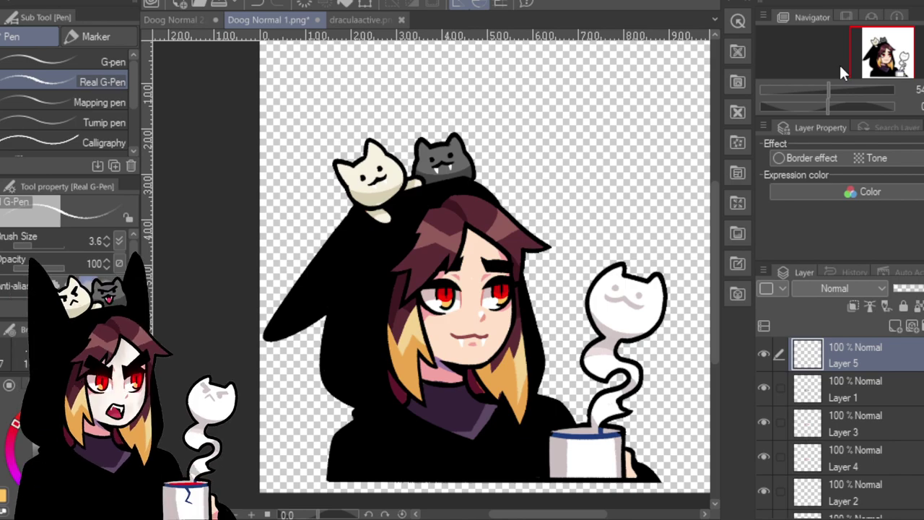
Compare Doog Normal 1 with Doog Normal 2, sample the pale skin colour from draculaactive.png, and return to Doog Normal 2.
{"action": "left_click", "coordinate": [186, 19]}
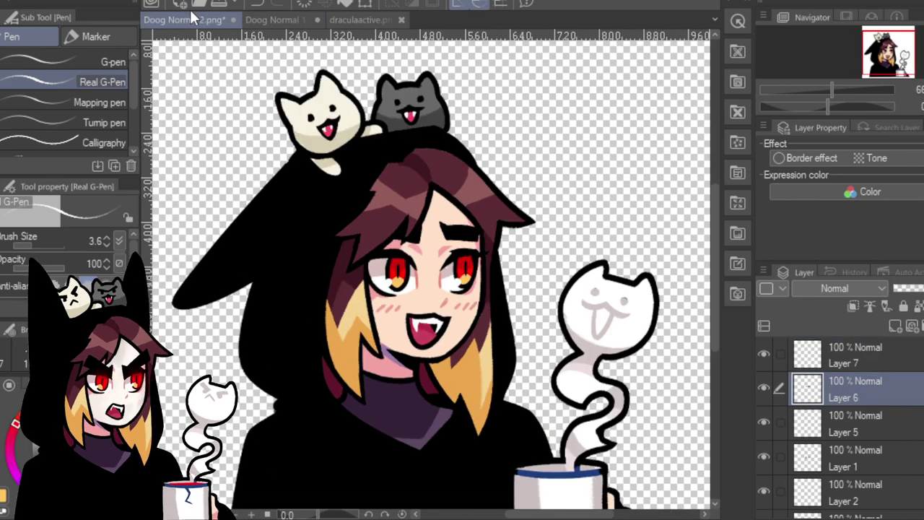
{"action": "left_click", "coordinate": [273, 18]}
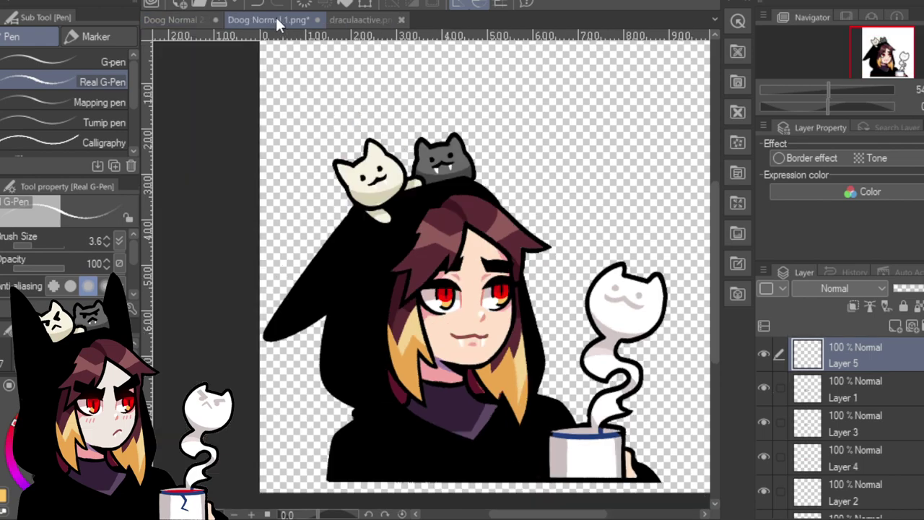
{"action": "left_click", "coordinate": [208, 19]}
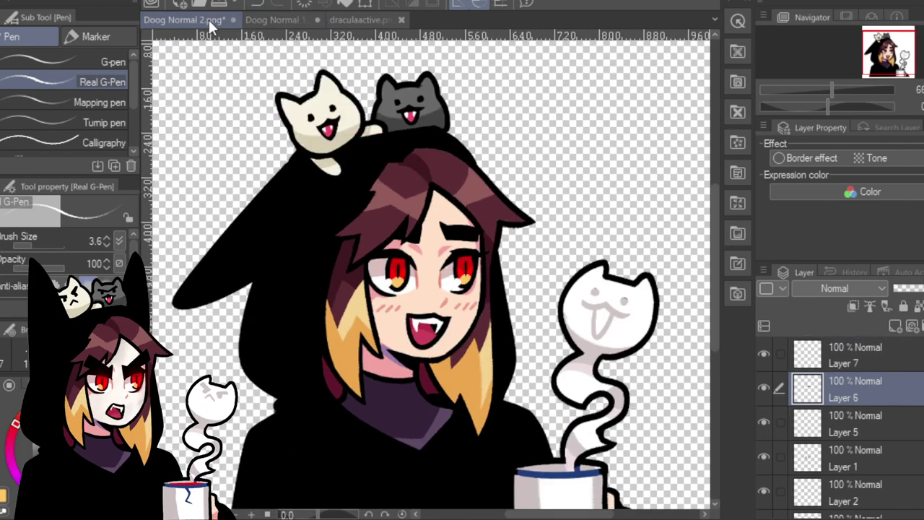
{"action": "left_click", "coordinate": [270, 19]}
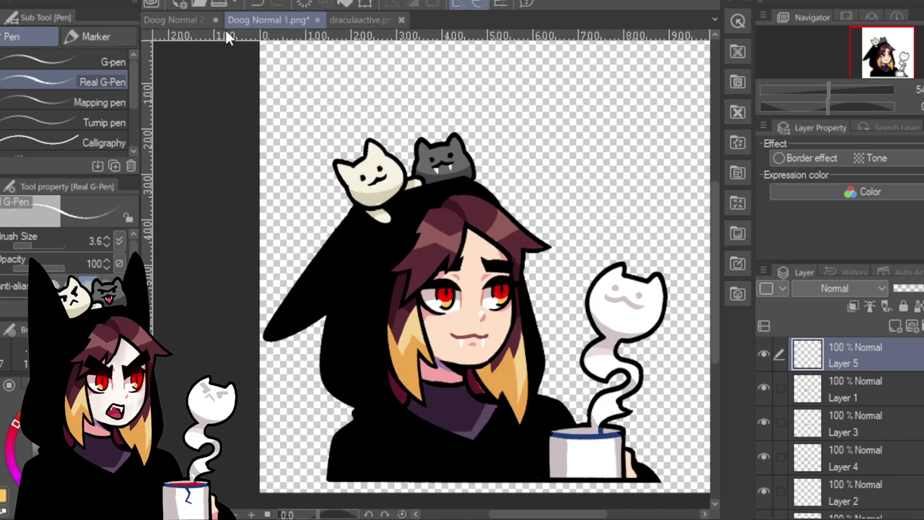
{"action": "left_click", "coordinate": [374, 18]}
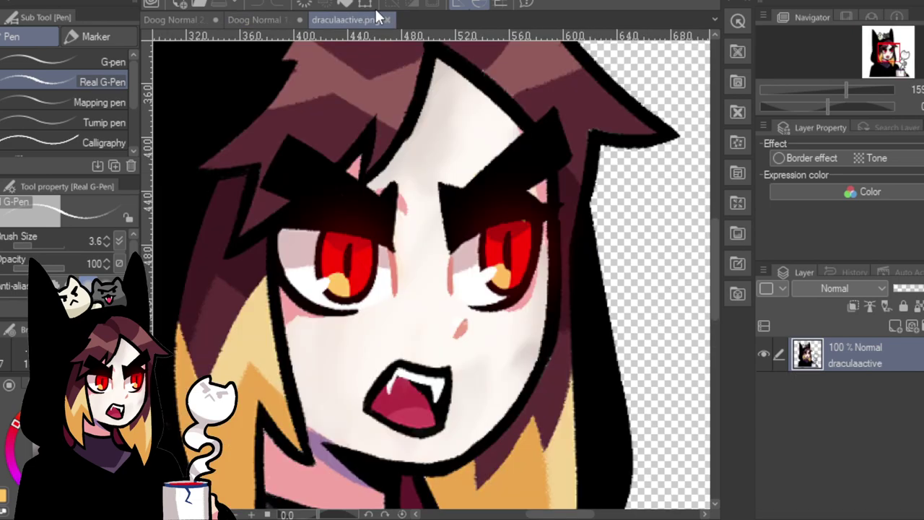
{"action": "key", "text": "i"}
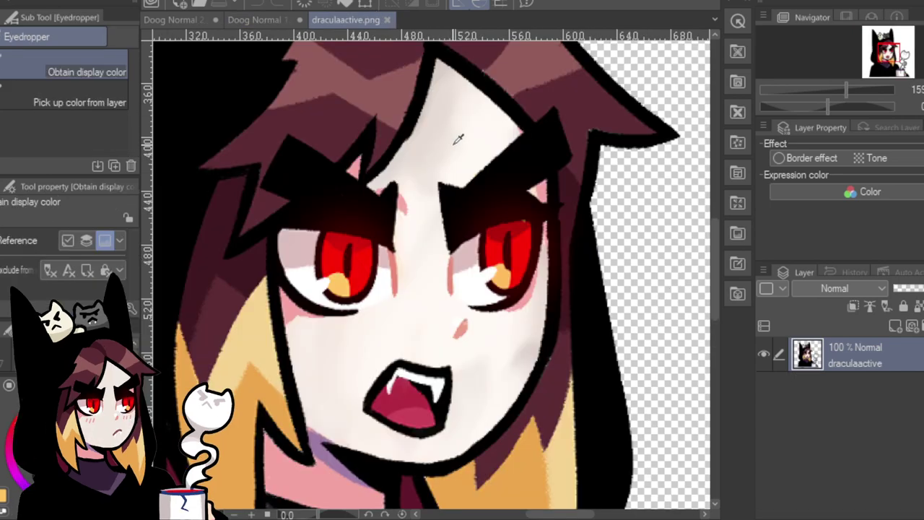
{"action": "left_click", "coordinate": [185, 19]}
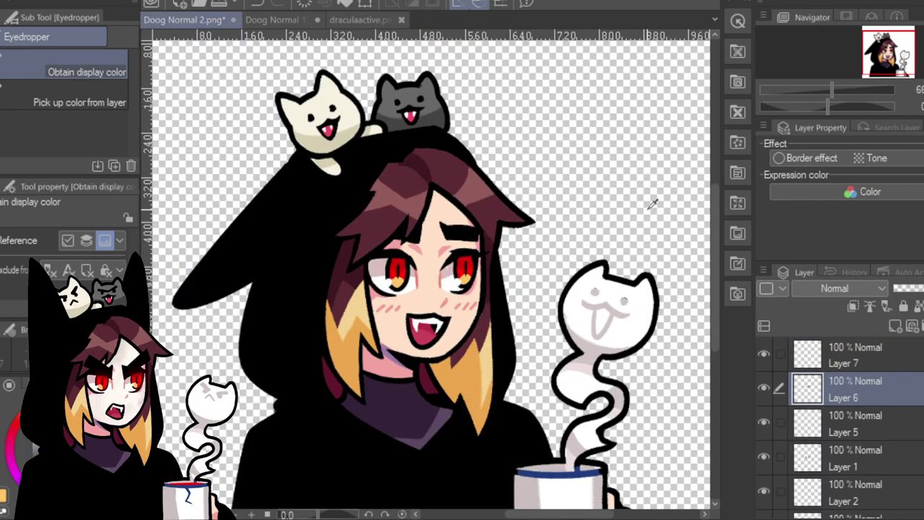
Auto-select the face skin on the Doog Normal 2 layer and tint it pale with the Color change brush at size 25.0.
{"action": "scroll", "coordinate": [841, 427], "scroll_direction": "down", "scroll_amount": 3}
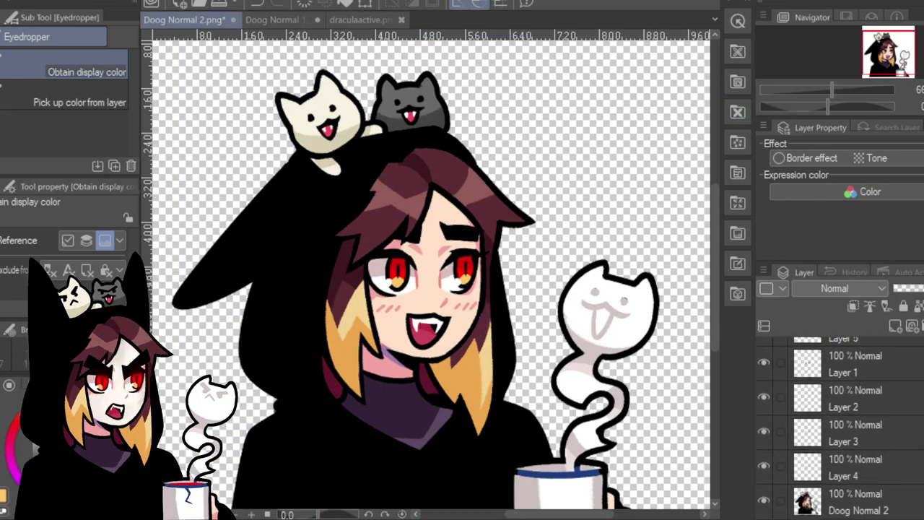
{"action": "left_click", "coordinate": [856, 502]}
{"action": "key", "text": "w"}
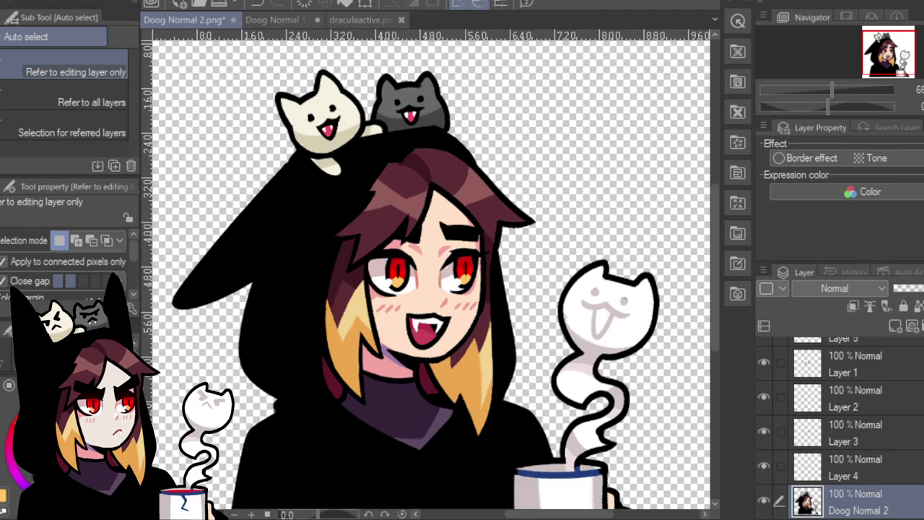
{"action": "left_click", "coordinate": [434, 231]}
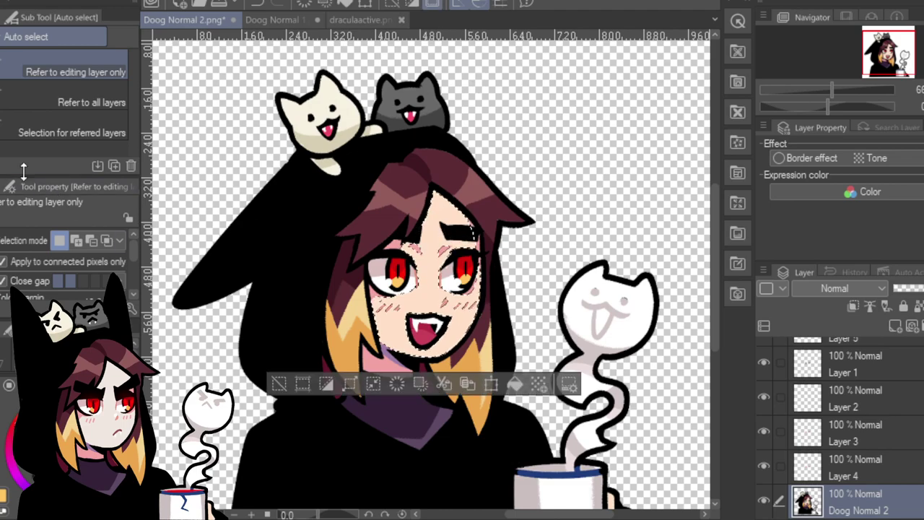
{"action": "key", "text": "b"}
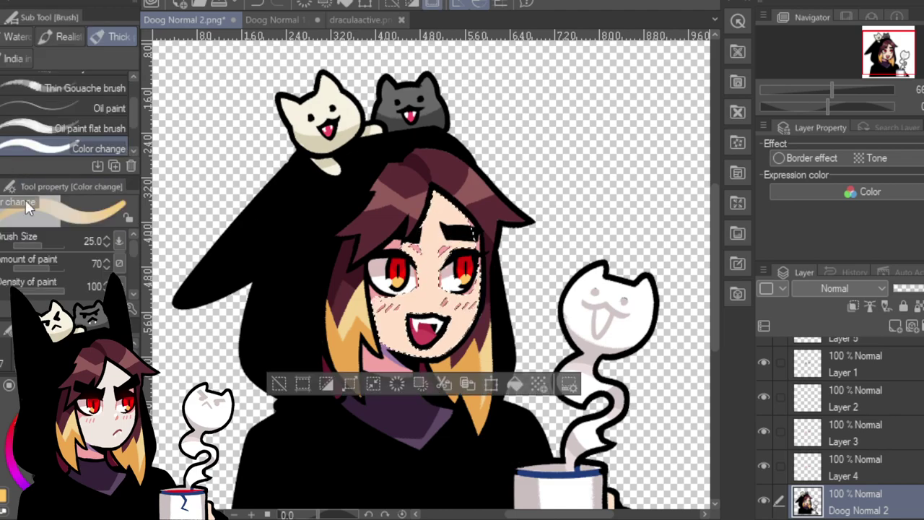
{"action": "mouse_move", "coordinate": [441, 218]}
{"action": "left_mouse_down"}
{"action": "mouse_move", "coordinate": [407, 246]}
{"action": "mouse_move", "coordinate": [458, 212]}
{"action": "mouse_move", "coordinate": [474, 213]}
{"action": "mouse_move", "coordinate": [421, 284]}
{"action": "mouse_move", "coordinate": [470, 259]}
{"action": "mouse_move", "coordinate": [414, 348]}
{"action": "mouse_move", "coordinate": [483, 317]}
{"action": "mouse_move", "coordinate": [399, 363]}
{"action": "mouse_move", "coordinate": [415, 340]}
{"action": "mouse_move", "coordinate": [415, 291]}
{"action": "mouse_move", "coordinate": [383, 339]}
{"action": "mouse_move", "coordinate": [375, 315]}
{"action": "mouse_move", "coordinate": [463, 235]}
{"action": "left_mouse_up"}
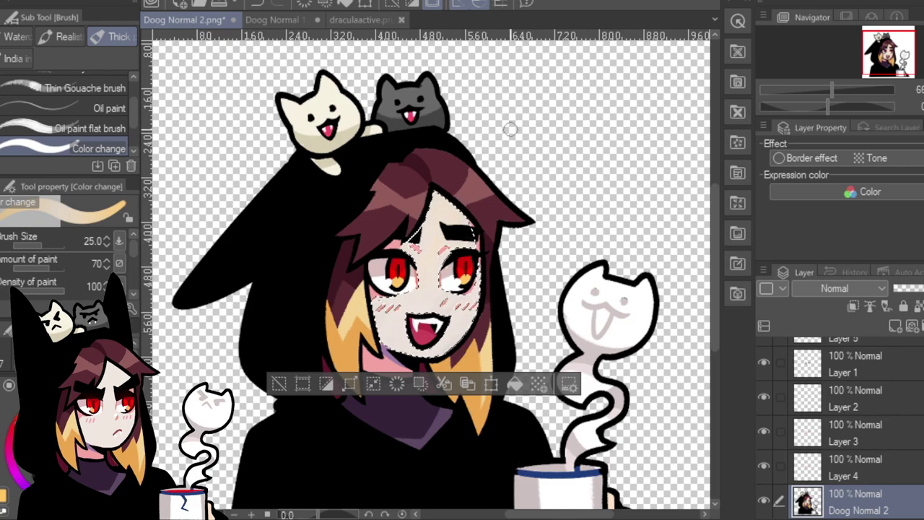
Paint the selected face skin an even pale tone with the Real G-Pen at size 21.2, and clear the selection.
{"action": "key", "text": "p"}
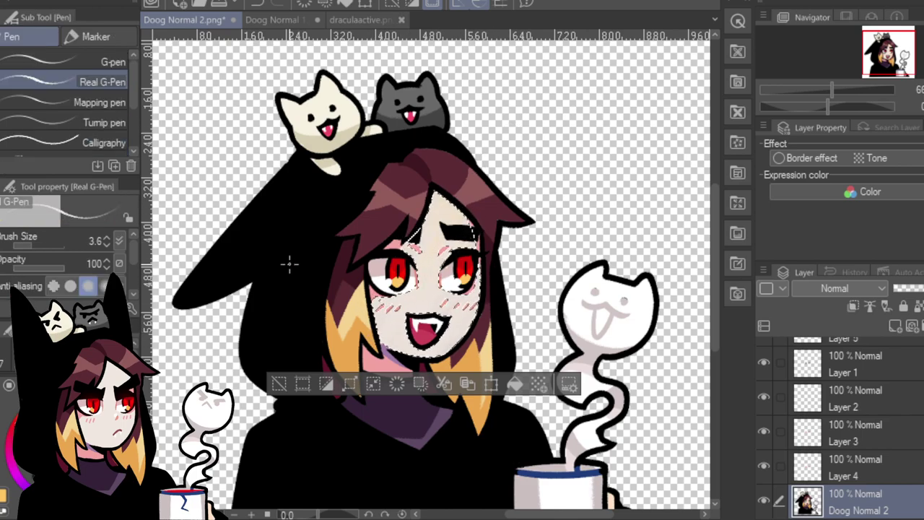
{"action": "left_click_drag", "start_coordinate": [38, 242], "coordinate": [42, 238]}
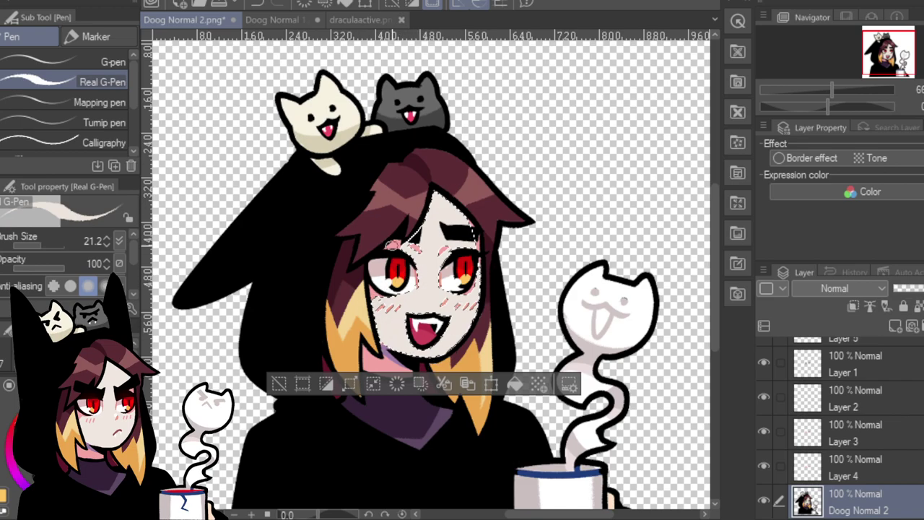
{"action": "left_click", "coordinate": [287, 382]}
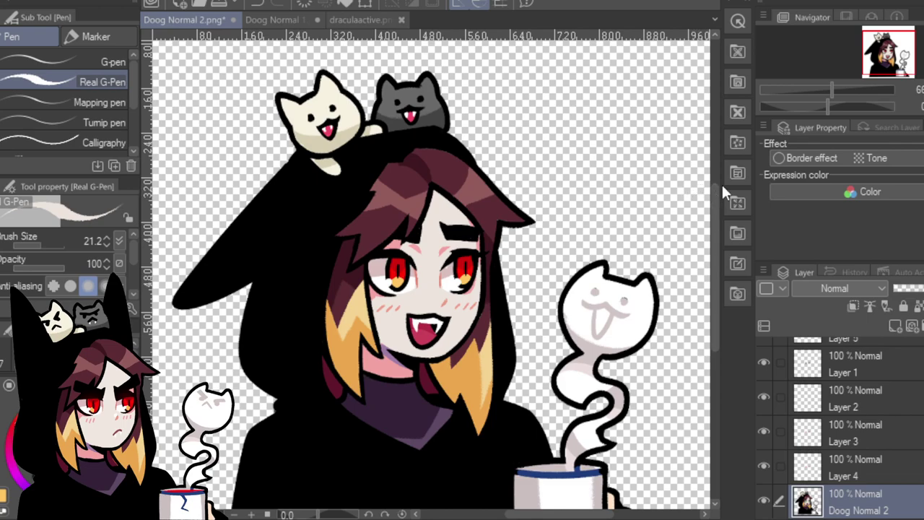
Try to cover the grey smudge on the cheek in draculaactive.png with sampled skin colour, including on a new layer.
{"action": "mouse_move", "coordinate": [832, 87]}
{"action": "left_mouse_down"}
{"action": "mouse_move", "coordinate": [820, 89]}
{"action": "mouse_move", "coordinate": [846, 82]}
{"action": "left_mouse_up"}
{"action": "left_click", "coordinate": [371, 24]}
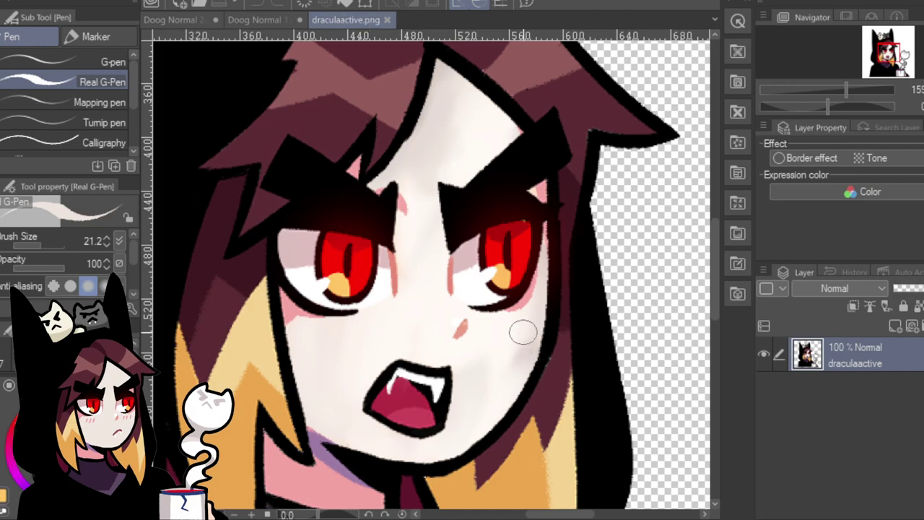
{"action": "mouse_move", "coordinate": [525, 336]}
{"action": "left_mouse_down"}
{"action": "mouse_move", "coordinate": [506, 368]}
{"action": "mouse_move", "coordinate": [522, 347]}
{"action": "left_mouse_up"}
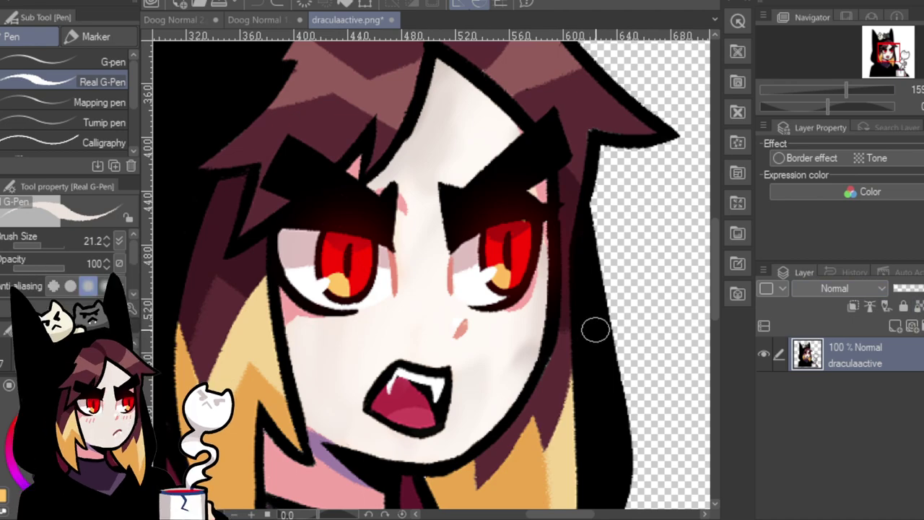
{"action": "key", "text": "i"}
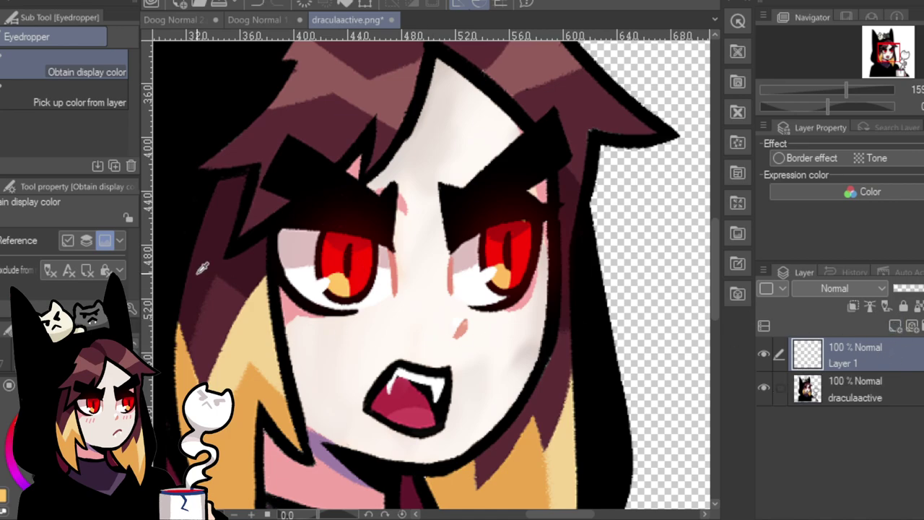
{"action": "key", "text": "p"}
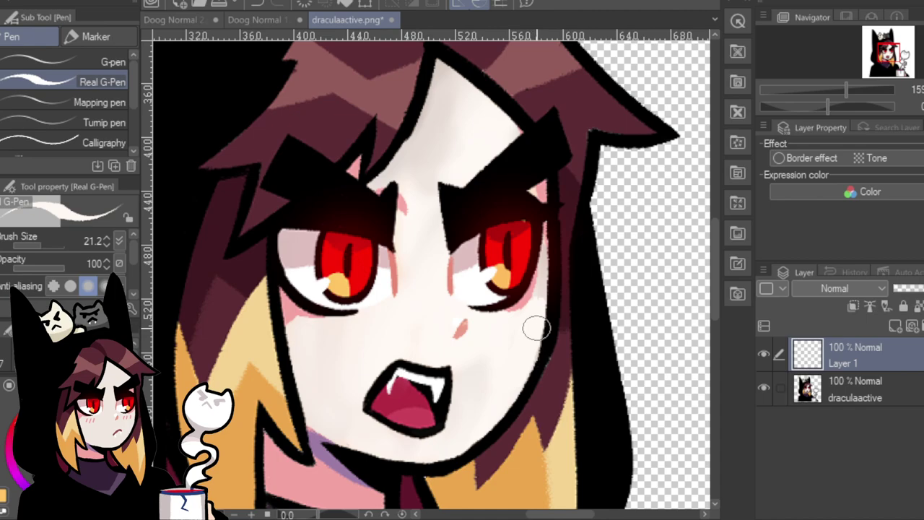
{"action": "left_click_drag", "start_coordinate": [537, 328], "coordinate": [537, 336]}
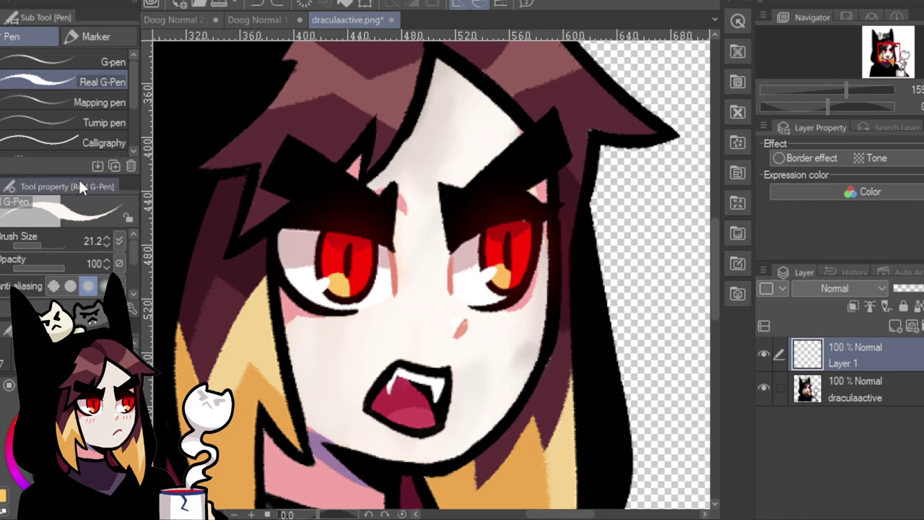
Merge Layer 1 down into the draculaactive layer and try auto-selecting the face skin, clearing the selection again.
{"action": "key", "text": "w"}
{"action": "left_click", "coordinate": [428, 256]}
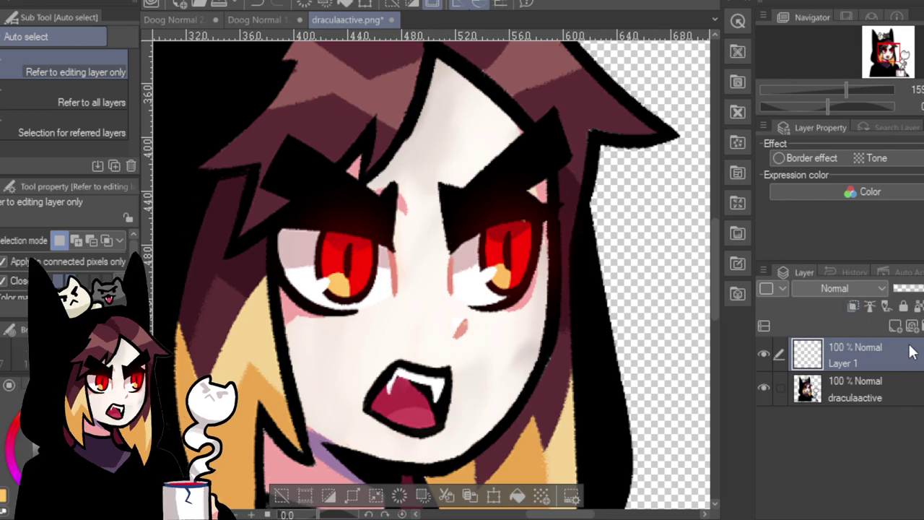
{"action": "key", "text": "ctrl+e"}
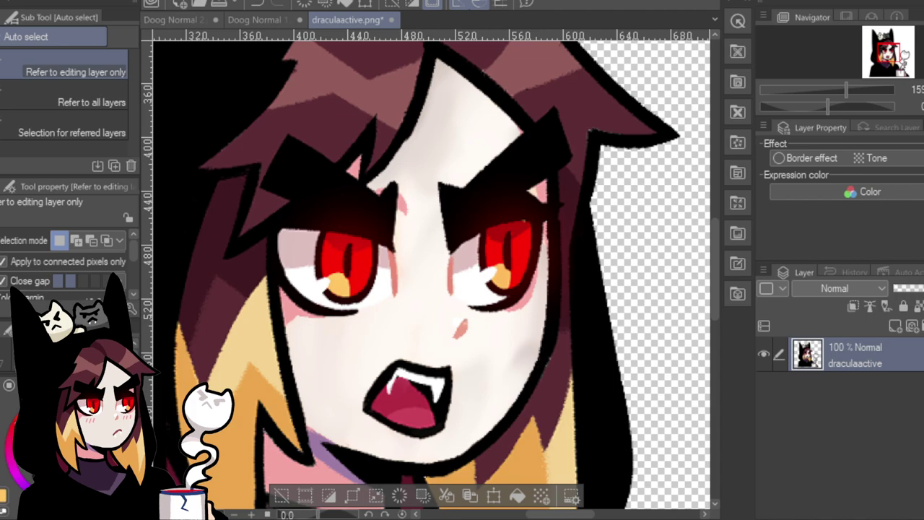
{"action": "left_click", "coordinate": [426, 298]}
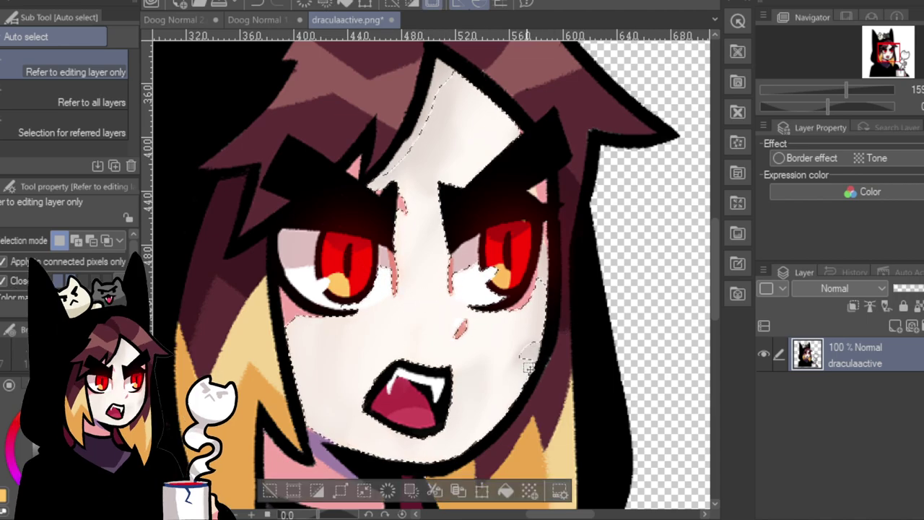
{"action": "left_click", "coordinate": [287, 494]}
{"action": "left_click_drag", "start_coordinate": [135, 251], "coordinate": [133, 256]}
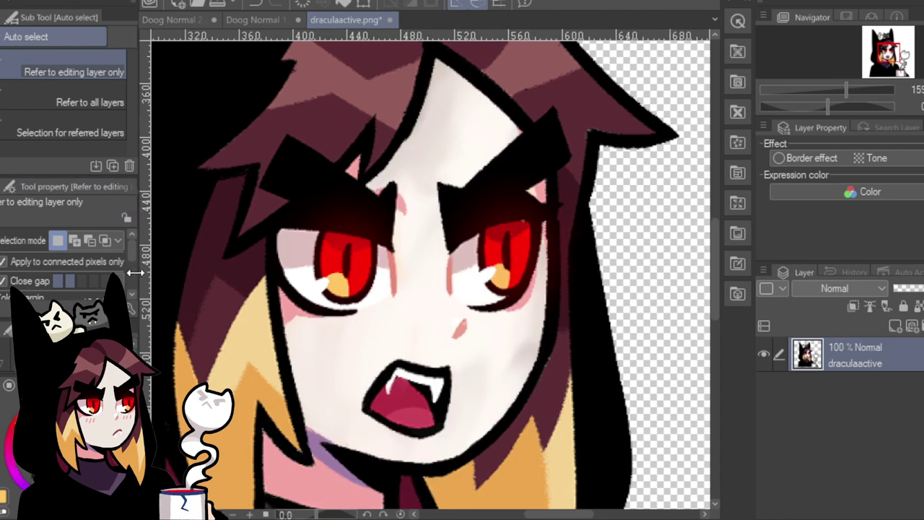
Raise the Auto select color margin to 16.0 and select the face skin on the draculaactive layer.
{"action": "scroll", "coordinate": [132, 260], "scroll_direction": "down", "scroll_amount": 3}
{"action": "scroll", "coordinate": [133, 264], "scroll_direction": "down", "scroll_amount": 1}
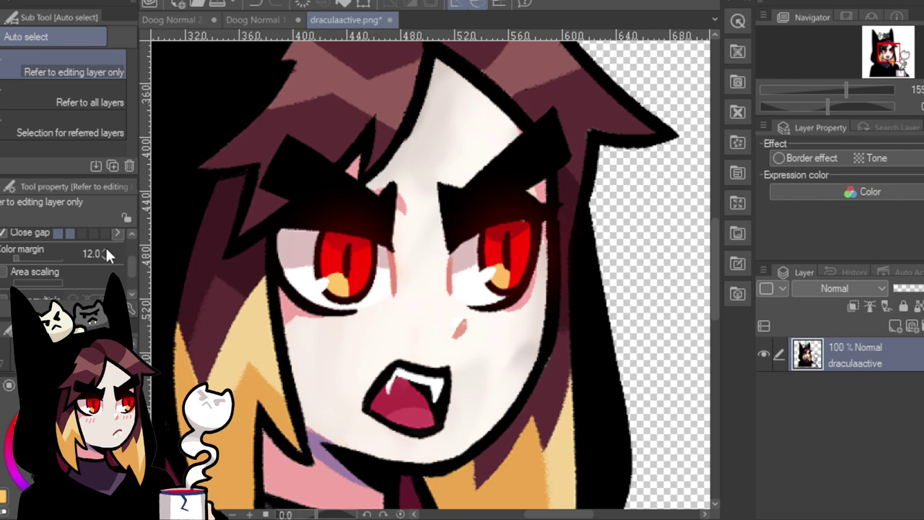
{"action": "left_click", "coordinate": [106, 251]}
{"action": "left_click", "coordinate": [449, 277]}
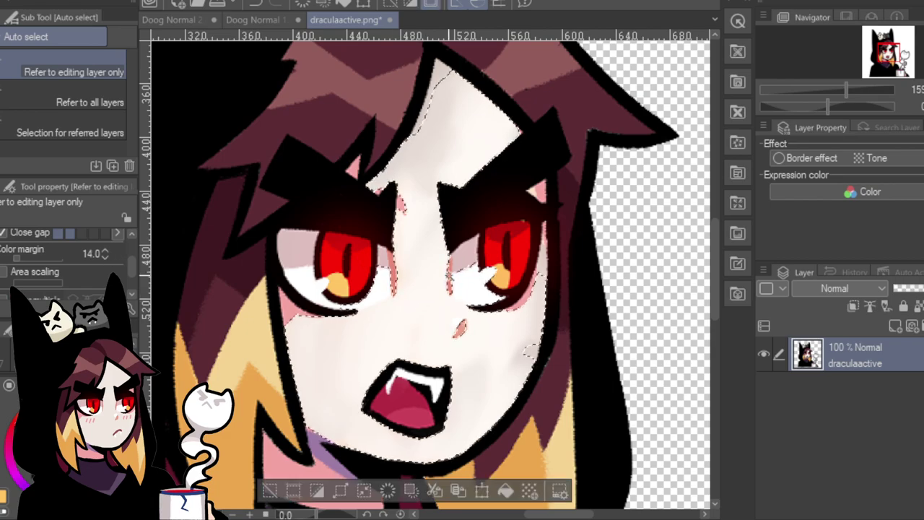
{"action": "left_click", "coordinate": [106, 251]}
{"action": "left_click", "coordinate": [105, 252]}
{"action": "left_click", "coordinate": [452, 310]}
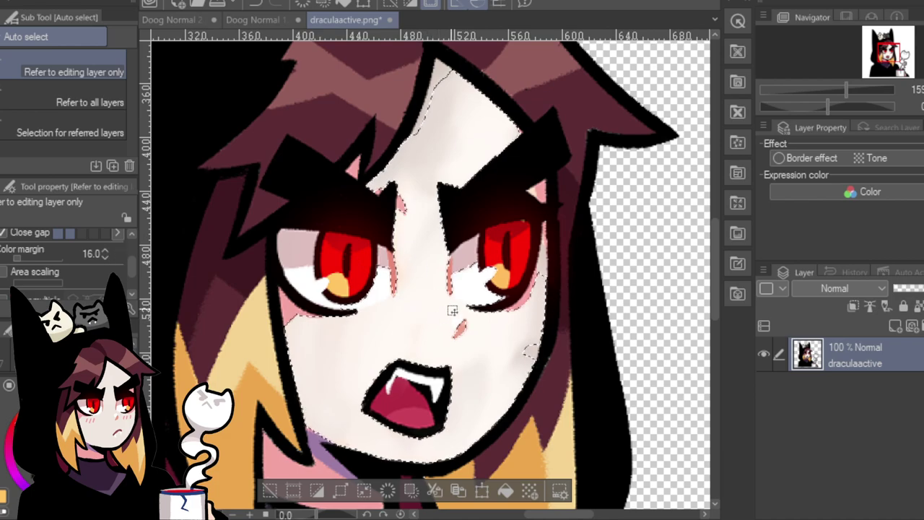
{"action": "left_click", "coordinate": [534, 354]}
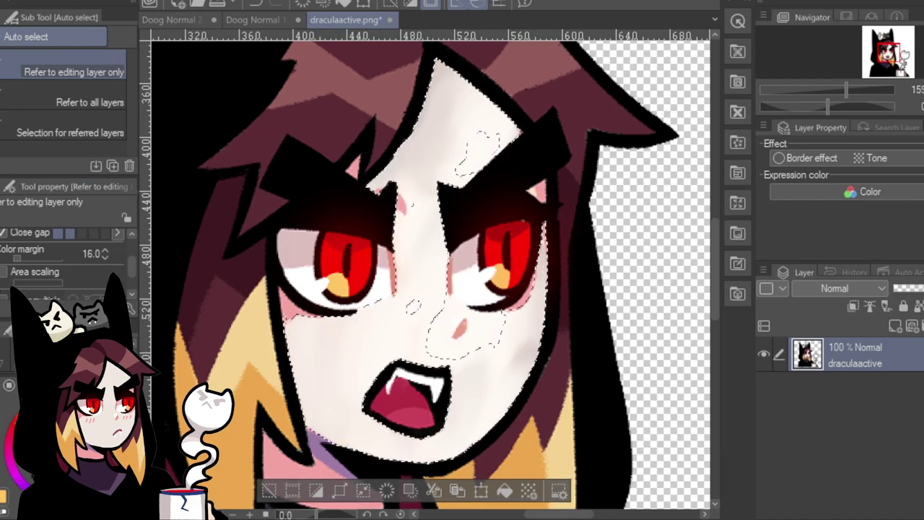
Paint pale off-white over the cheeks, forehead and nose bridge inside the selection with the Real G-Pen.
{"action": "key", "text": "p"}
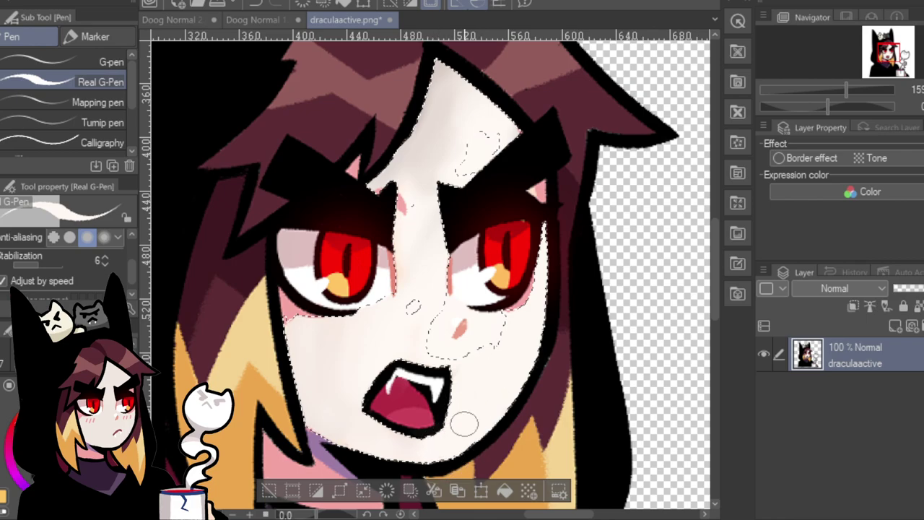
{"action": "mouse_move", "coordinate": [328, 350]}
{"action": "left_mouse_down"}
{"action": "mouse_move", "coordinate": [306, 382]}
{"action": "mouse_move", "coordinate": [340, 421]}
{"action": "left_mouse_up"}
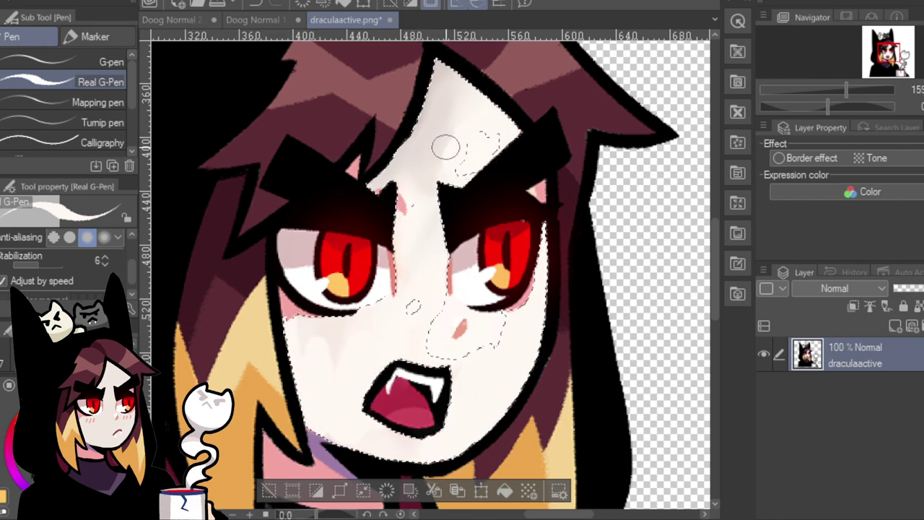
{"action": "mouse_move", "coordinate": [446, 147]}
{"action": "left_mouse_down"}
{"action": "mouse_move", "coordinate": [451, 108]}
{"action": "mouse_move", "coordinate": [440, 62]}
{"action": "left_mouse_up"}
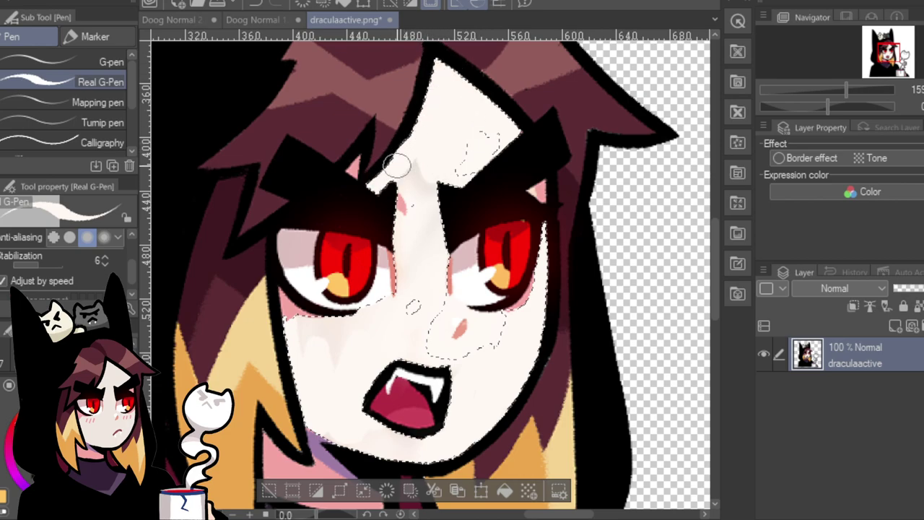
{"action": "mouse_move", "coordinate": [397, 166]}
{"action": "left_mouse_down"}
{"action": "mouse_move", "coordinate": [403, 192]}
{"action": "mouse_move", "coordinate": [441, 185]}
{"action": "mouse_move", "coordinate": [437, 270]}
{"action": "left_mouse_up"}
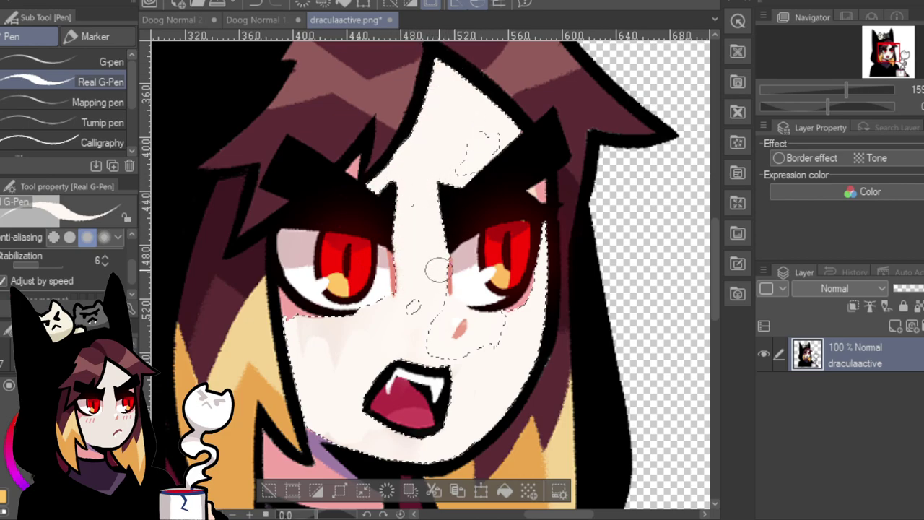
Undo the forehead and nose bridge strokes, then repaint the forehead skin evenly off-white and clear the selection.
{"action": "key", "text": "ctrl+z"}
{"action": "key", "text": "ctrl+z"}
{"action": "key", "text": "ctrl+z"}
{"action": "key", "text": "ctrl+z"}
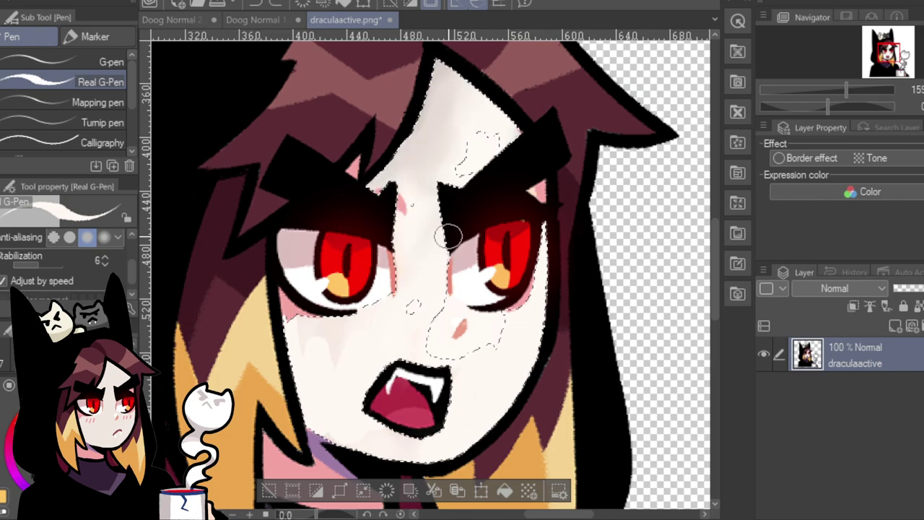
{"action": "mouse_move", "coordinate": [437, 164]}
{"action": "left_mouse_down"}
{"action": "mouse_move", "coordinate": [451, 85]}
{"action": "mouse_move", "coordinate": [438, 52]}
{"action": "mouse_move", "coordinate": [416, 116]}
{"action": "mouse_move", "coordinate": [376, 170]}
{"action": "mouse_move", "coordinate": [387, 162]}
{"action": "mouse_move", "coordinate": [380, 173]}
{"action": "mouse_move", "coordinate": [394, 164]}
{"action": "mouse_move", "coordinate": [411, 184]}
{"action": "left_mouse_up"}
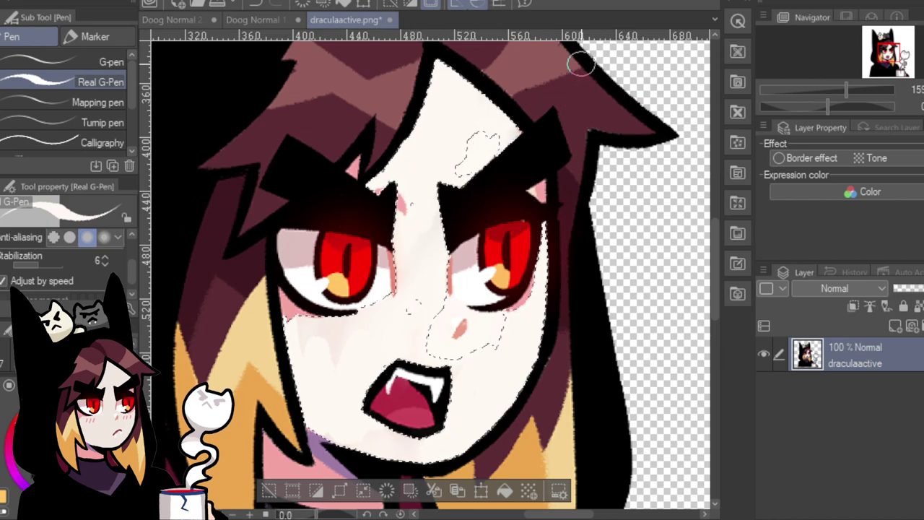
{"action": "key", "text": "ctrl+d"}
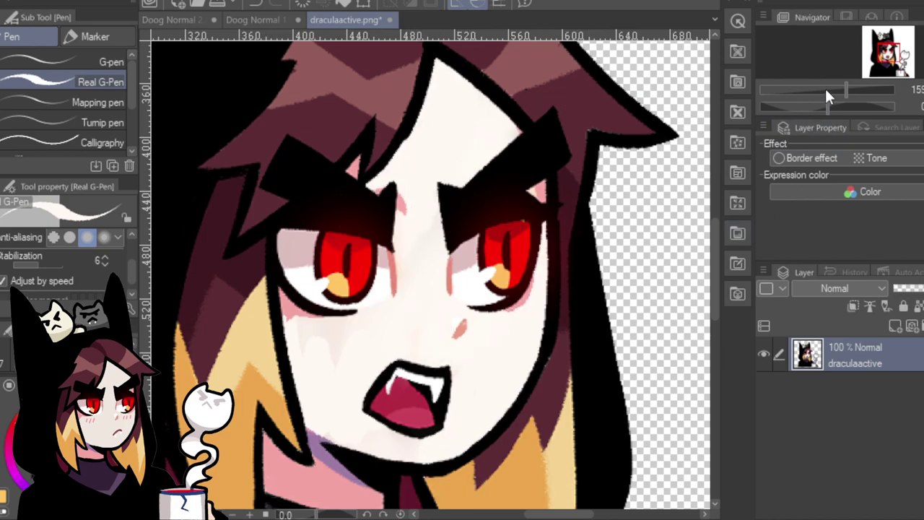
Examine the repainted face in draculaactive.png up close and as a whole for leftover smudges around the forehead, eyes and mouth.
{"action": "left_click_drag", "start_coordinate": [824, 86], "coordinate": [848, 87]}
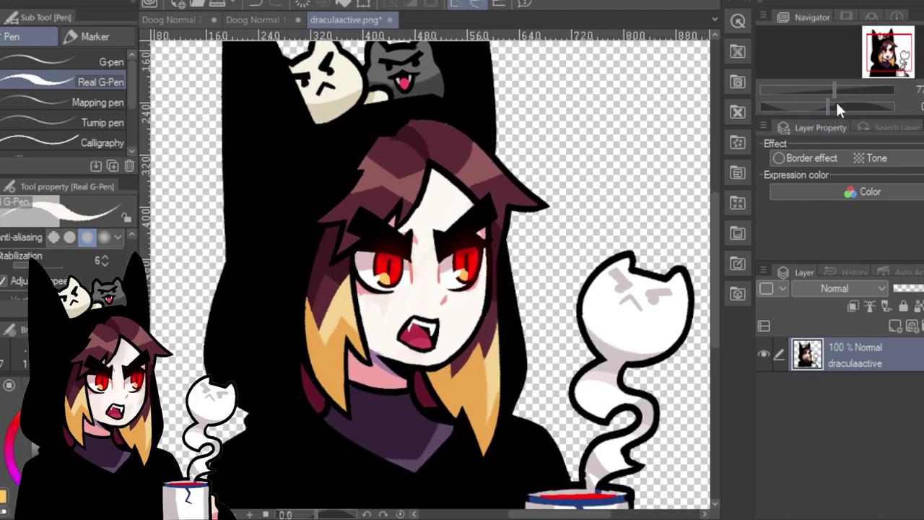
{"action": "left_click_drag", "start_coordinate": [836, 90], "coordinate": [850, 88]}
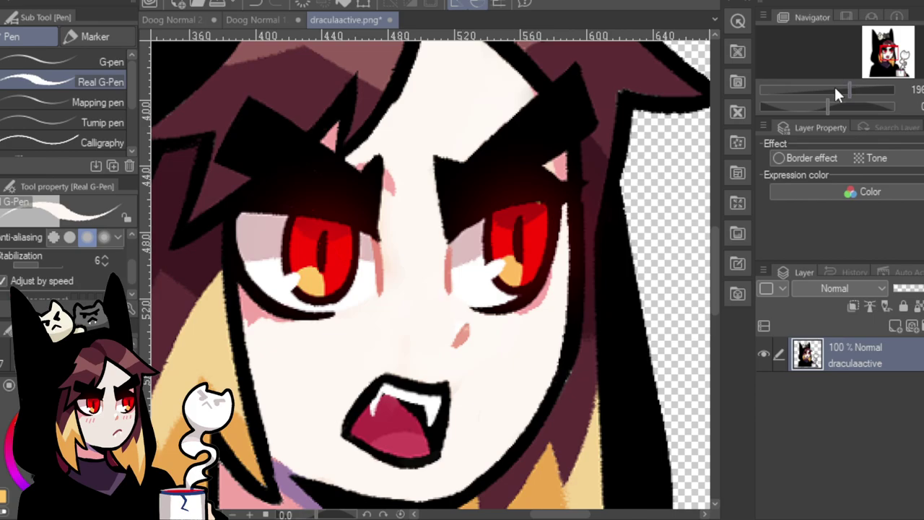
{"action": "mouse_move", "coordinate": [835, 91]}
{"action": "left_mouse_down"}
{"action": "mouse_move", "coordinate": [821, 90]}
{"action": "mouse_move", "coordinate": [834, 92]}
{"action": "left_mouse_up"}
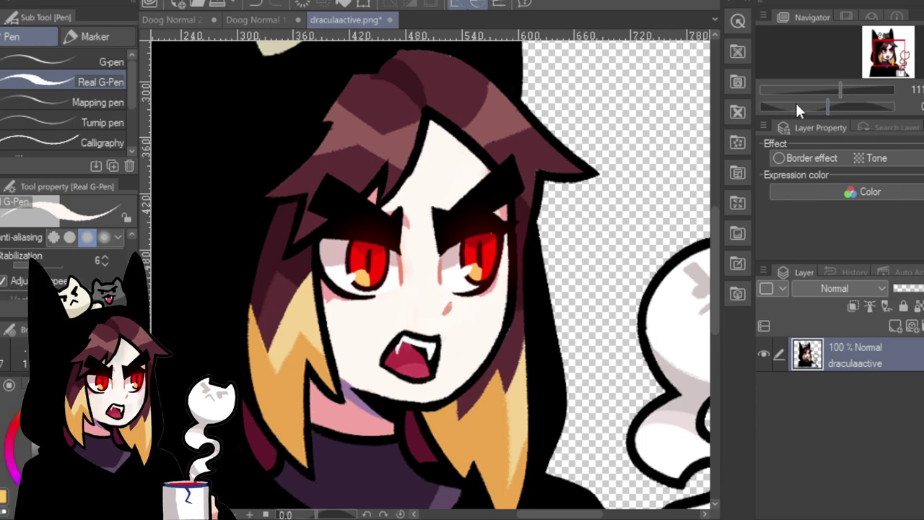
{"action": "left_click", "coordinate": [853, 87]}
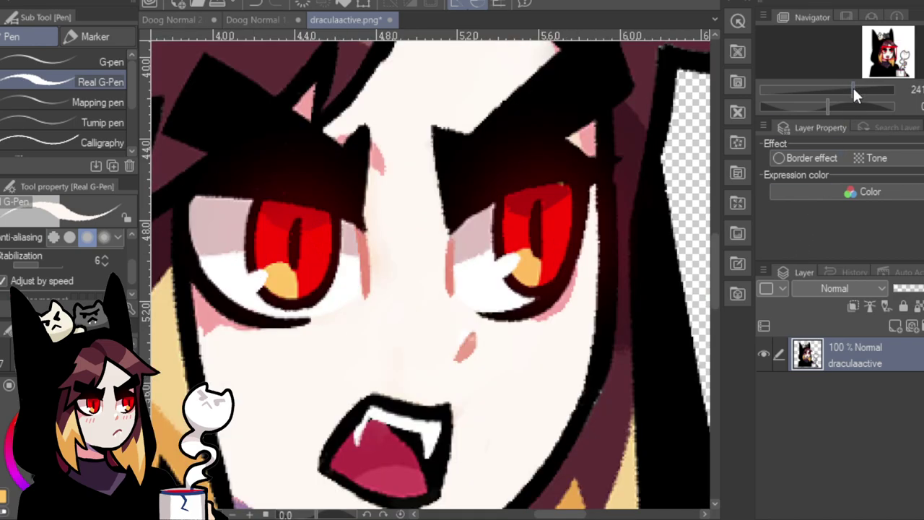
{"action": "left_click_drag", "start_coordinate": [853, 86], "coordinate": [858, 81]}
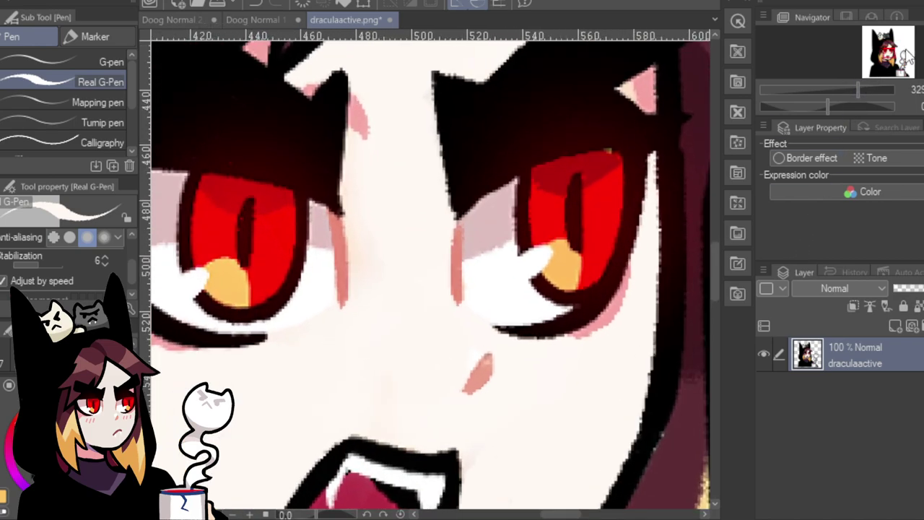
{"action": "left_click_drag", "start_coordinate": [892, 52], "coordinate": [891, 49]}
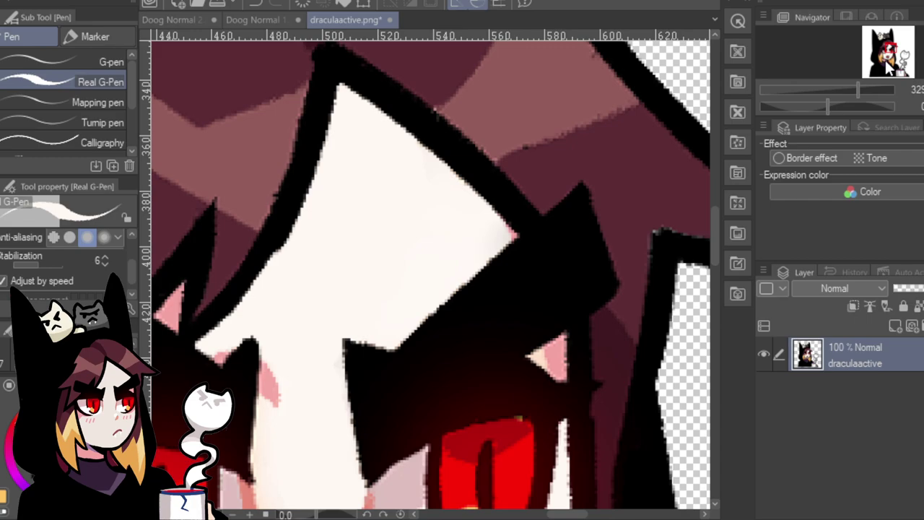
{"action": "left_click_drag", "start_coordinate": [890, 49], "coordinate": [888, 57]}
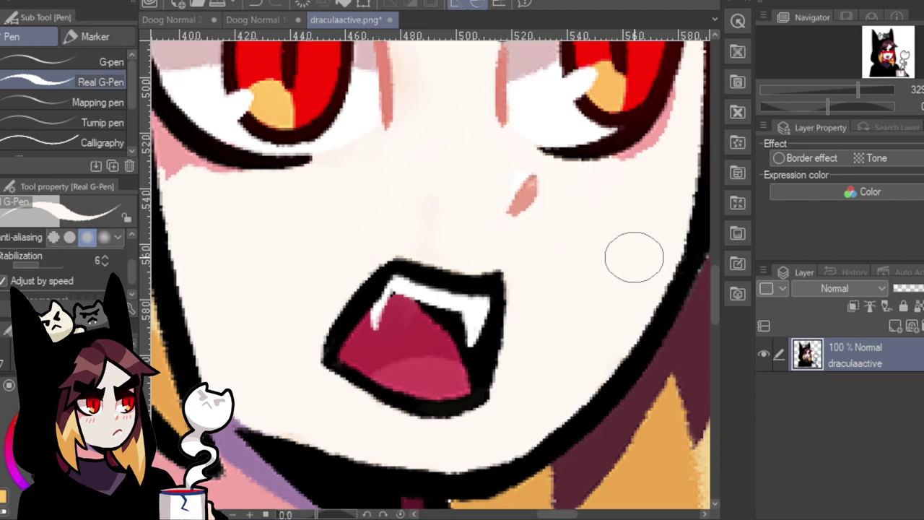
{"action": "left_click_drag", "start_coordinate": [858, 89], "coordinate": [827, 90]}
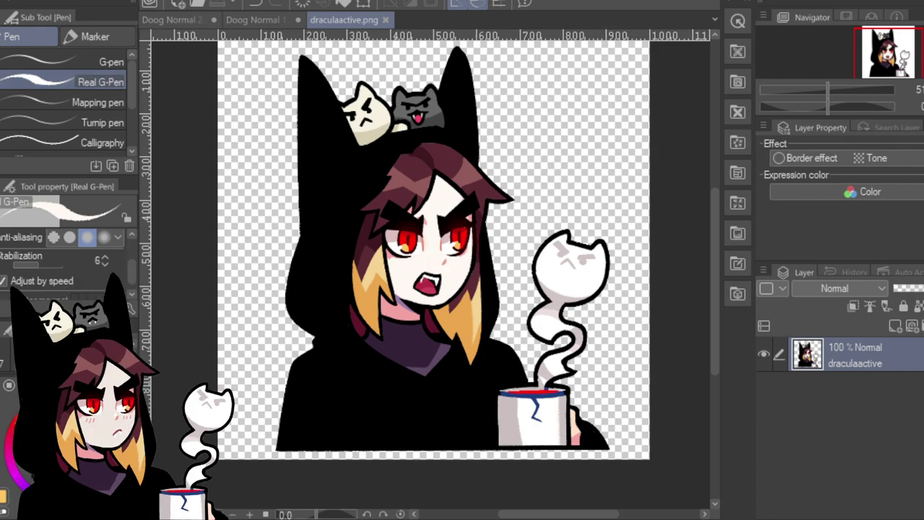
Switch to the avatar overlay and change the Dracula state's open-mouth image.
{"action": "mouse_move", "coordinate": [93, 246]}
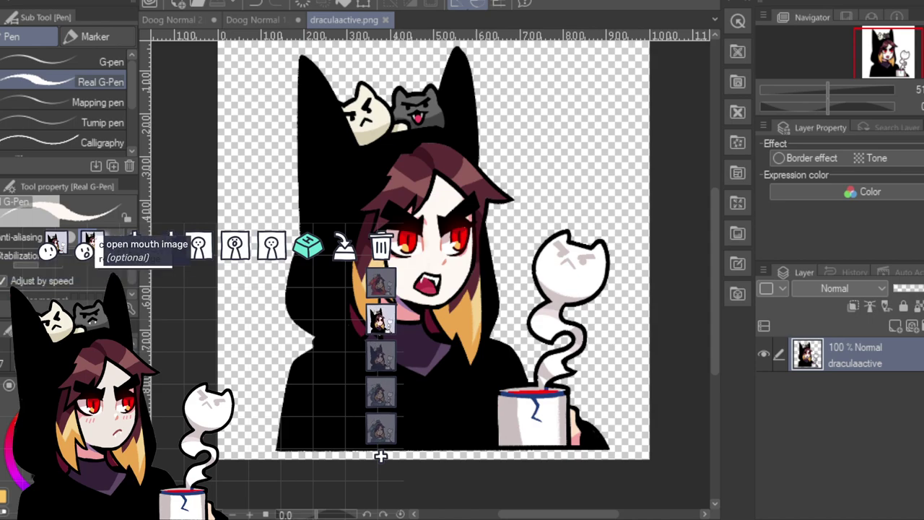
{"action": "left_click", "coordinate": [90, 244]}
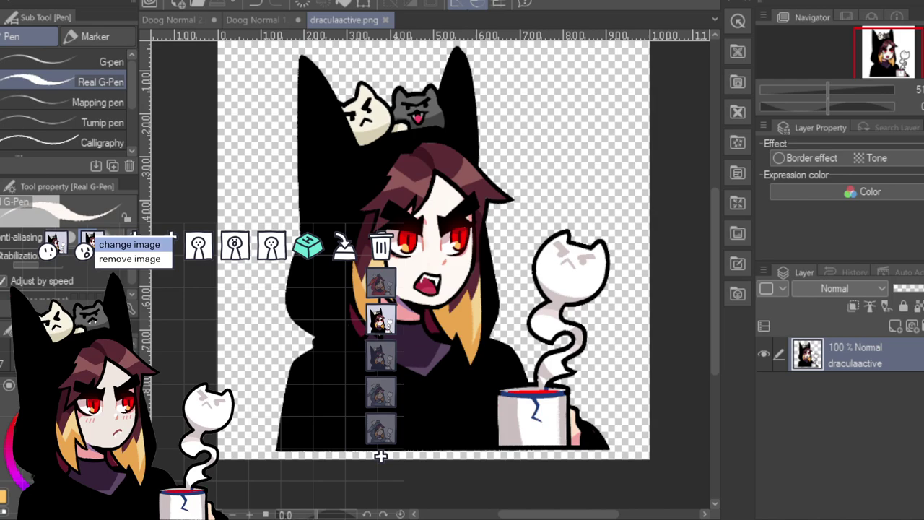
{"action": "left_click", "coordinate": [129, 244]}
{"action": "mouse_move", "coordinate": [56, 241]}
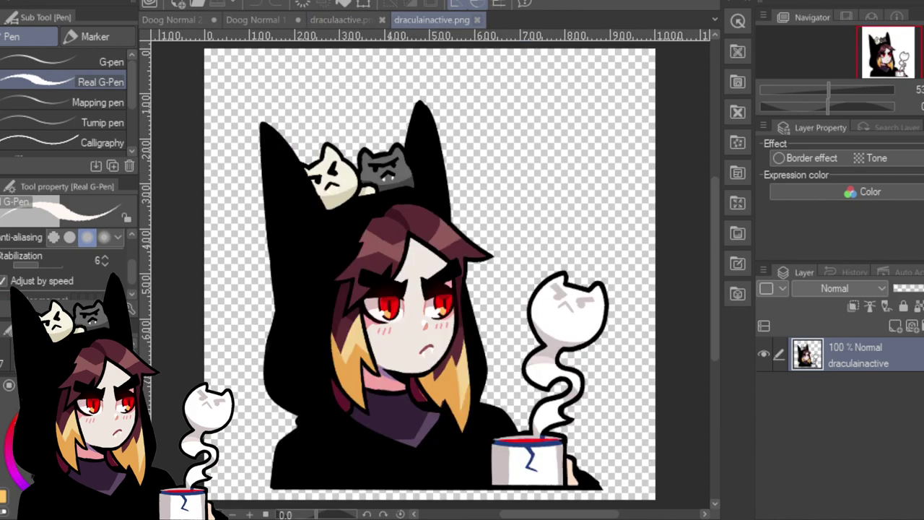
Auto-select the face skin on the draculainactive layer with a color margin of 16.0.
{"action": "left_click_drag", "start_coordinate": [828, 88], "coordinate": [853, 85]}
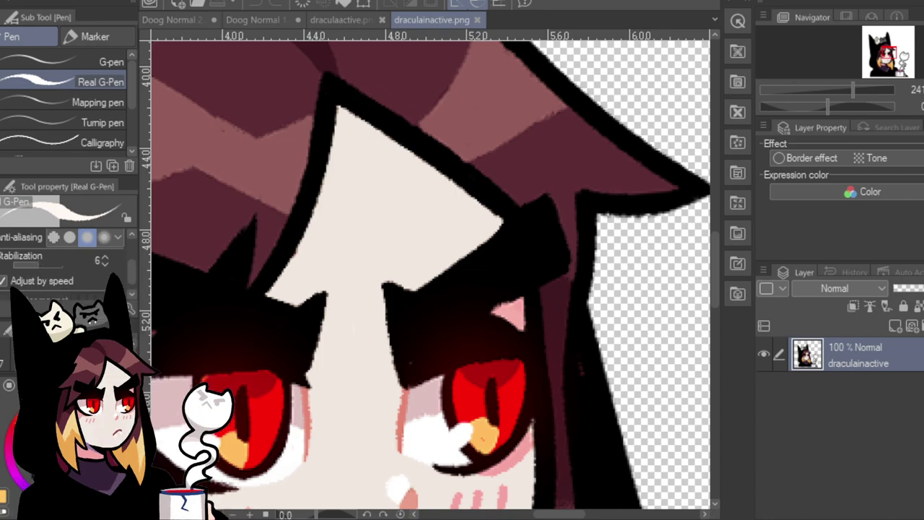
{"action": "left_click_drag", "start_coordinate": [853, 89], "coordinate": [843, 86]}
{"action": "left_click_drag", "start_coordinate": [885, 58], "coordinate": [883, 59]}
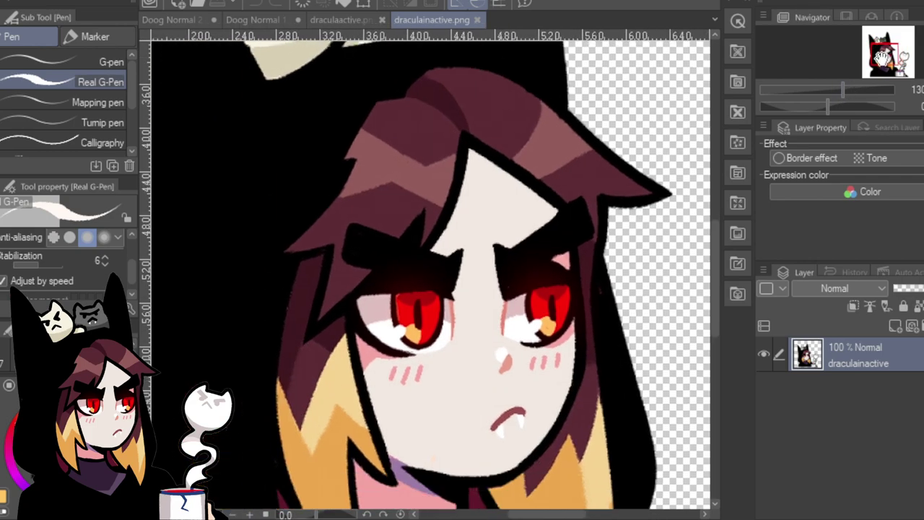
{"action": "key", "text": "w"}
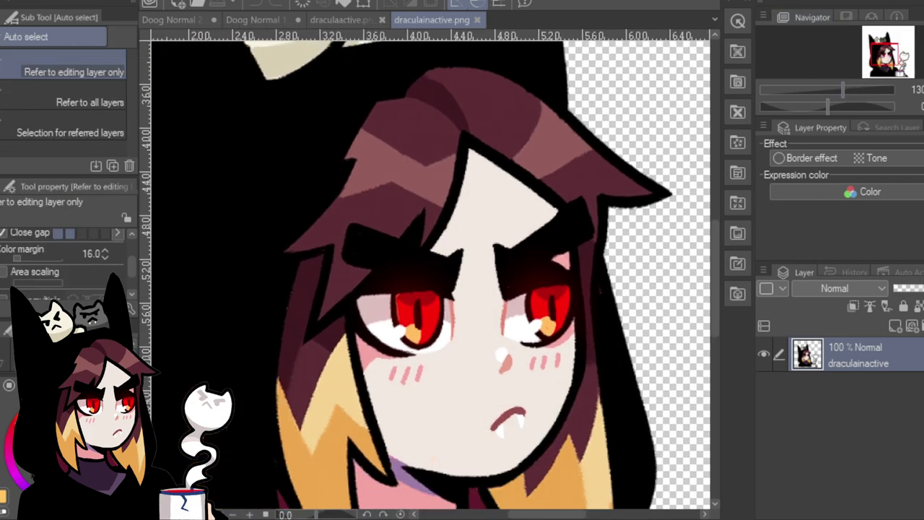
{"action": "left_click", "coordinate": [501, 193]}
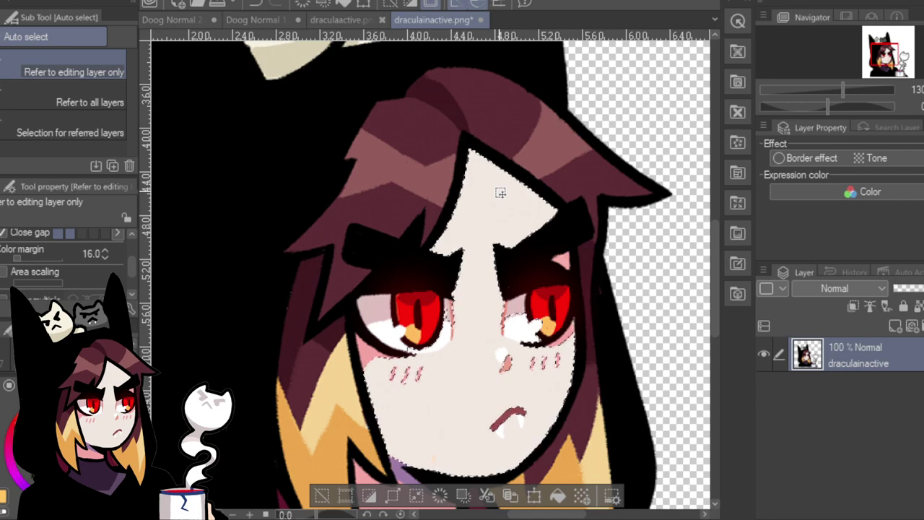
Paint the closed-mouth character's selected face skin an even off-white with the Real G-Pen, from forehead to chin.
{"action": "key", "text": "e"}
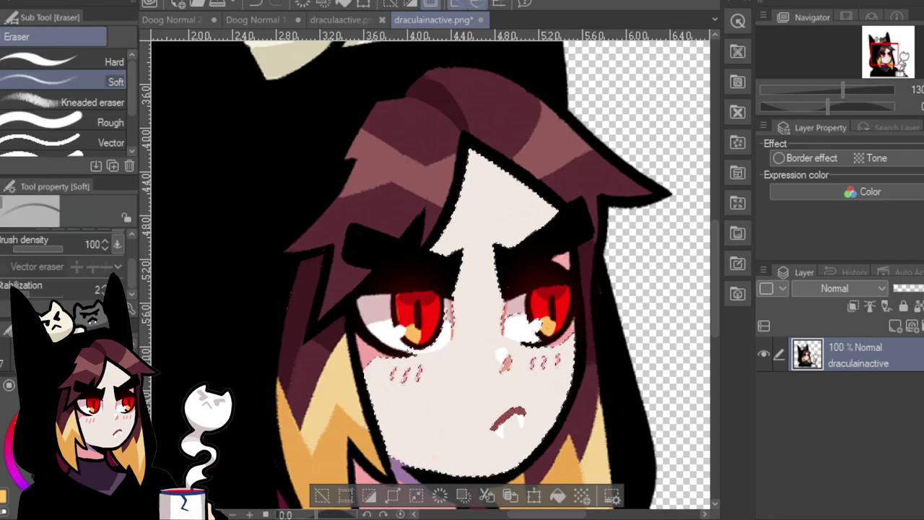
{"action": "key", "text": "p"}
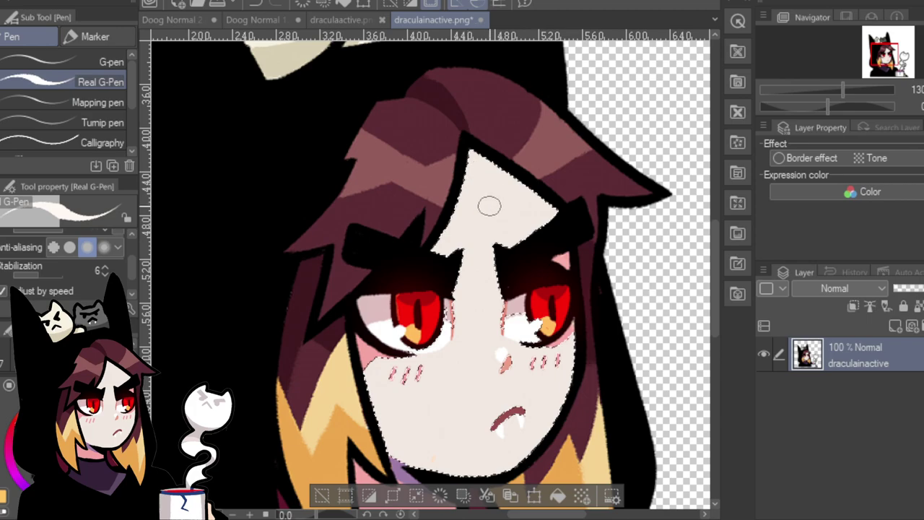
{"action": "left_click_drag", "start_coordinate": [486, 204], "coordinate": [471, 168]}
{"action": "mouse_move", "coordinate": [462, 220]}
{"action": "left_mouse_down"}
{"action": "mouse_move", "coordinate": [468, 159]}
{"action": "mouse_move", "coordinate": [442, 249]}
{"action": "mouse_move", "coordinate": [506, 184]}
{"action": "mouse_move", "coordinate": [518, 221]}
{"action": "mouse_move", "coordinate": [553, 215]}
{"action": "left_mouse_up"}
{"action": "mouse_move", "coordinate": [477, 268]}
{"action": "left_mouse_down"}
{"action": "mouse_move", "coordinate": [463, 301]}
{"action": "mouse_move", "coordinate": [470, 294]}
{"action": "mouse_move", "coordinate": [462, 333]}
{"action": "mouse_move", "coordinate": [477, 301]}
{"action": "mouse_move", "coordinate": [491, 304]}
{"action": "mouse_move", "coordinate": [493, 296]}
{"action": "mouse_move", "coordinate": [485, 343]}
{"action": "mouse_move", "coordinate": [473, 336]}
{"action": "mouse_move", "coordinate": [459, 364]}
{"action": "mouse_move", "coordinate": [466, 321]}
{"action": "mouse_move", "coordinate": [463, 356]}
{"action": "mouse_move", "coordinate": [436, 374]}
{"action": "mouse_move", "coordinate": [447, 371]}
{"action": "mouse_move", "coordinate": [423, 374]}
{"action": "left_mouse_up"}
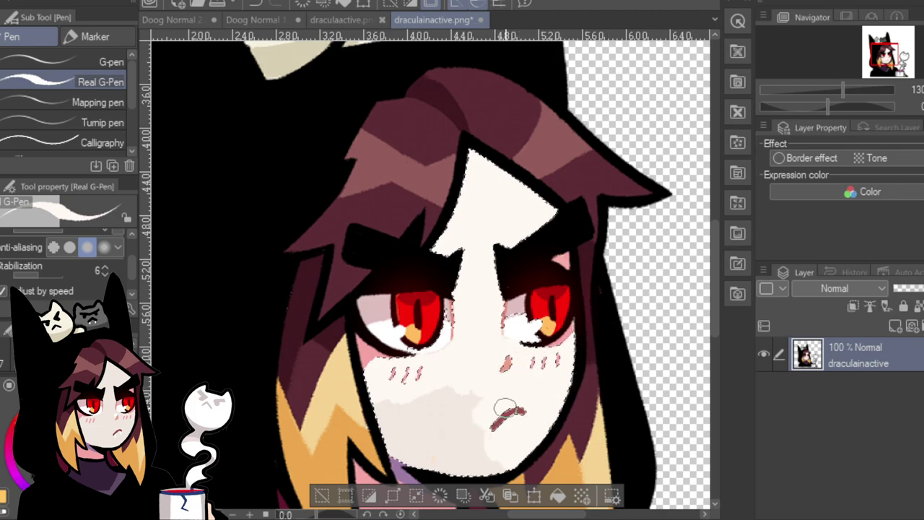
{"action": "mouse_move", "coordinate": [462, 457]}
{"action": "left_mouse_down"}
{"action": "mouse_move", "coordinate": [447, 416]}
{"action": "mouse_move", "coordinate": [443, 436]}
{"action": "mouse_move", "coordinate": [423, 392]}
{"action": "mouse_move", "coordinate": [382, 434]}
{"action": "mouse_move", "coordinate": [405, 426]}
{"action": "left_mouse_up"}
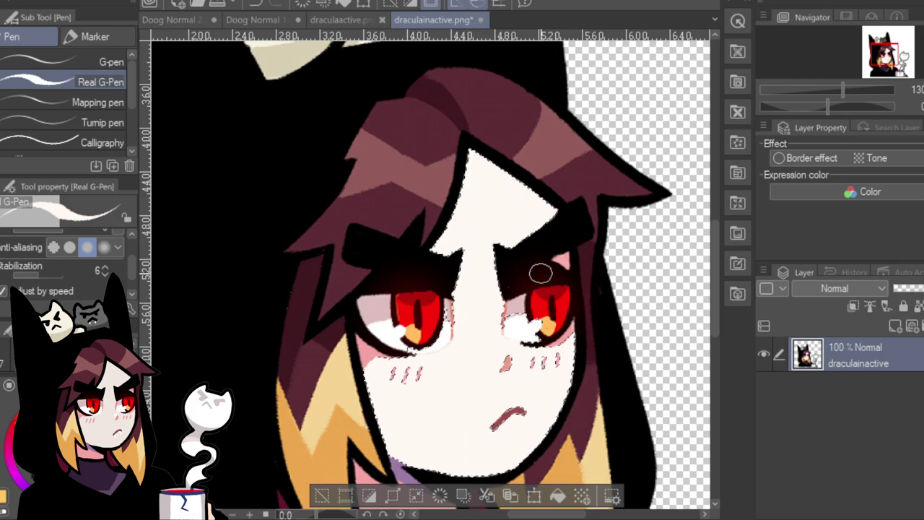
Clear the face selection and save draculainactive.png.
{"action": "left_click", "coordinate": [323, 495]}
{"action": "mouse_move", "coordinate": [833, 91]}
{"action": "left_mouse_down"}
{"action": "mouse_move", "coordinate": [826, 85]}
{"action": "mouse_move", "coordinate": [834, 85]}
{"action": "left_mouse_up"}
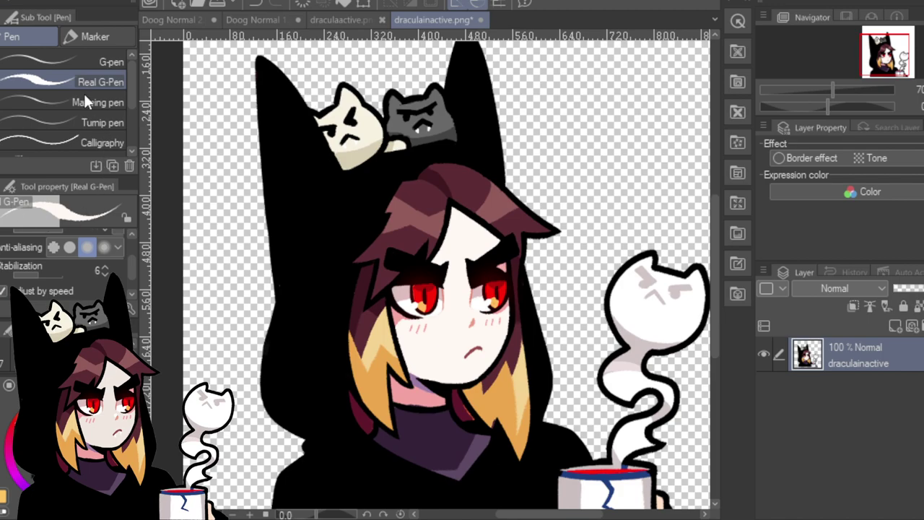
{"action": "key", "text": "ctrl+s"}
Auto-select the face skin on the open-mouth image's Doog Normal 2 layer with a color margin of 16.0.
{"action": "left_click", "coordinate": [184, 20]}
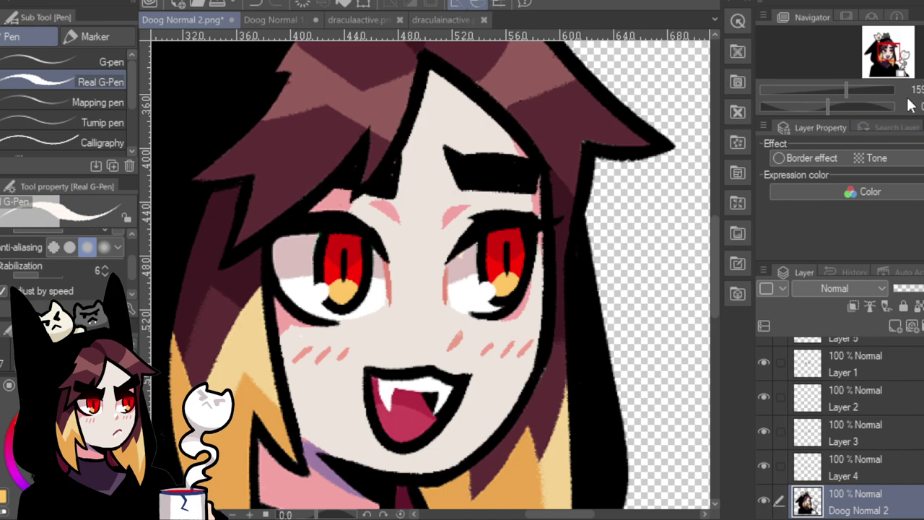
{"action": "key", "text": "w"}
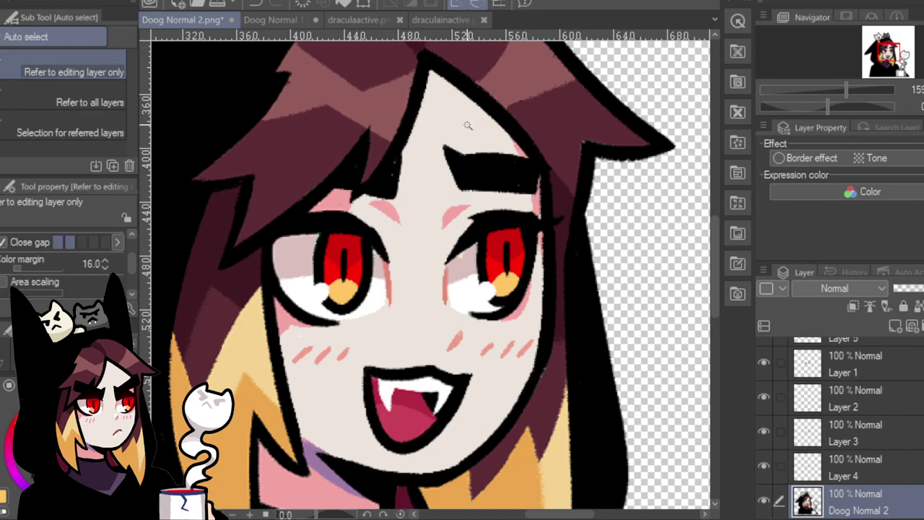
{"action": "left_click", "coordinate": [427, 153]}
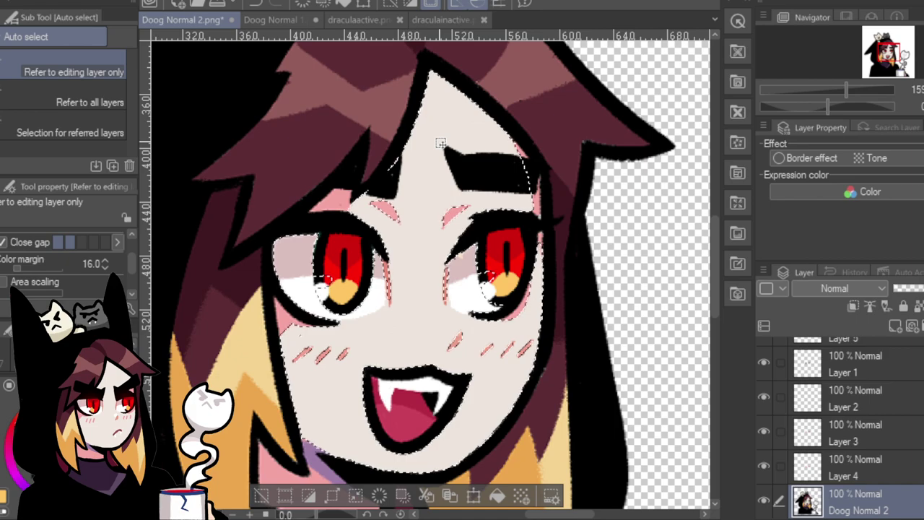
Paint the open-mouth character's selected face skin an even off-white with the Real G-Pen, and clear the selection.
{"action": "key", "text": "p"}
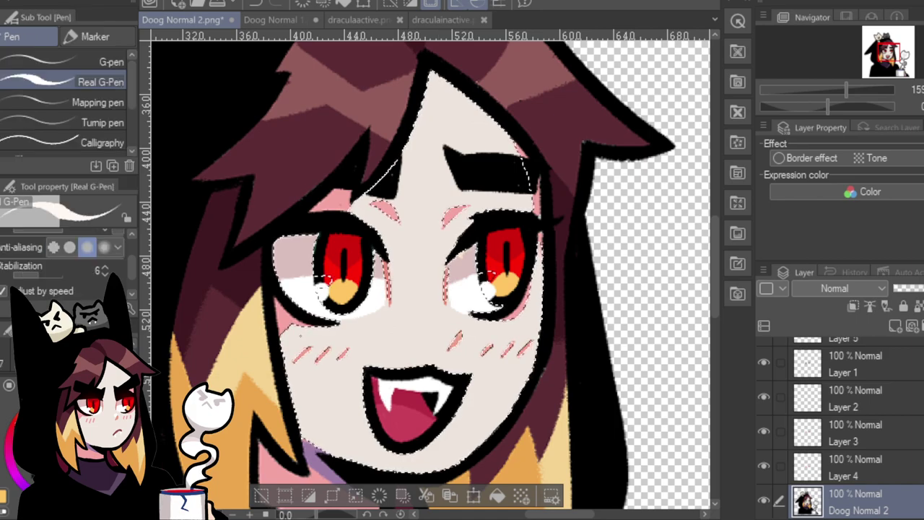
{"action": "mouse_move", "coordinate": [438, 123]}
{"action": "left_mouse_down"}
{"action": "mouse_move", "coordinate": [434, 113]}
{"action": "mouse_move", "coordinate": [412, 157]}
{"action": "mouse_move", "coordinate": [439, 185]}
{"action": "mouse_move", "coordinate": [463, 183]}
{"action": "mouse_move", "coordinate": [426, 234]}
{"action": "mouse_move", "coordinate": [474, 196]}
{"action": "mouse_move", "coordinate": [462, 216]}
{"action": "mouse_move", "coordinate": [497, 205]}
{"action": "left_mouse_up"}
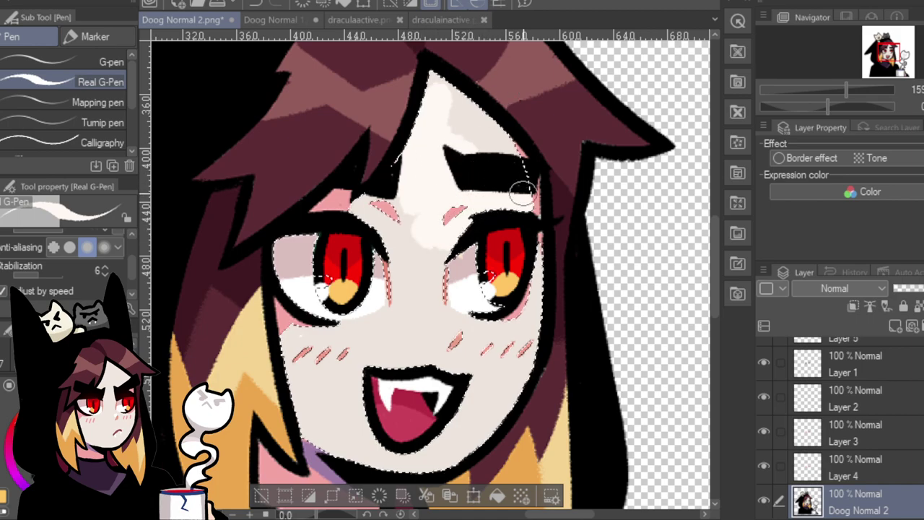
{"action": "mouse_move", "coordinate": [495, 166]}
{"action": "left_mouse_down"}
{"action": "mouse_move", "coordinate": [457, 92]}
{"action": "mouse_move", "coordinate": [439, 114]}
{"action": "mouse_move", "coordinate": [456, 127]}
{"action": "mouse_move", "coordinate": [448, 96]}
{"action": "mouse_move", "coordinate": [514, 162]}
{"action": "mouse_move", "coordinate": [487, 95]}
{"action": "left_mouse_up"}
{"action": "mouse_move", "coordinate": [409, 217]}
{"action": "left_mouse_down"}
{"action": "mouse_move", "coordinate": [392, 181]}
{"action": "mouse_move", "coordinate": [350, 202]}
{"action": "mouse_move", "coordinate": [421, 244]}
{"action": "mouse_move", "coordinate": [383, 222]}
{"action": "mouse_move", "coordinate": [404, 269]}
{"action": "mouse_move", "coordinate": [405, 305]}
{"action": "mouse_move", "coordinate": [421, 303]}
{"action": "mouse_move", "coordinate": [427, 289]}
{"action": "mouse_move", "coordinate": [421, 305]}
{"action": "left_mouse_up"}
{"action": "mouse_move", "coordinate": [419, 270]}
{"action": "left_mouse_down"}
{"action": "mouse_move", "coordinate": [487, 300]}
{"action": "mouse_move", "coordinate": [438, 328]}
{"action": "mouse_move", "coordinate": [433, 303]}
{"action": "left_mouse_up"}
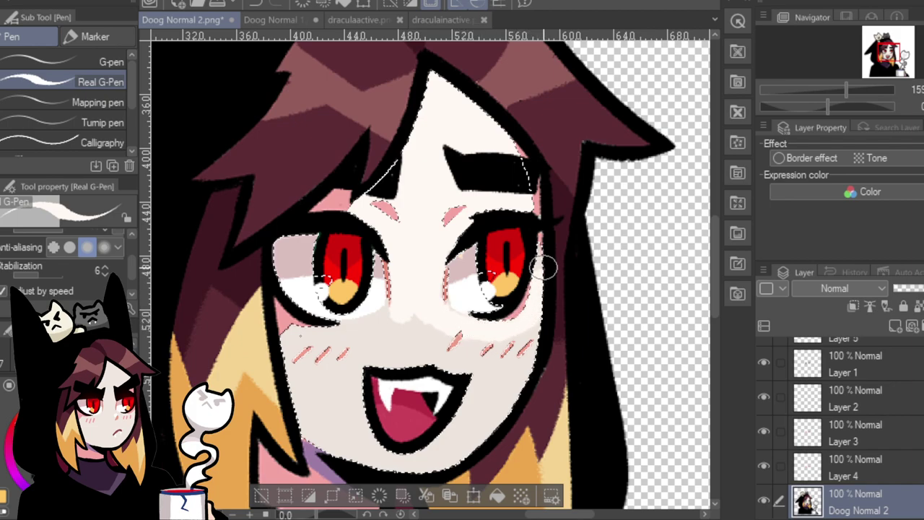
{"action": "mouse_move", "coordinate": [528, 335]}
{"action": "left_mouse_down"}
{"action": "mouse_move", "coordinate": [504, 416]}
{"action": "mouse_move", "coordinate": [477, 413]}
{"action": "mouse_move", "coordinate": [480, 380]}
{"action": "mouse_move", "coordinate": [456, 429]}
{"action": "mouse_move", "coordinate": [488, 427]}
{"action": "mouse_move", "coordinate": [468, 447]}
{"action": "mouse_move", "coordinate": [408, 465]}
{"action": "mouse_move", "coordinate": [384, 463]}
{"action": "mouse_move", "coordinate": [389, 447]}
{"action": "mouse_move", "coordinate": [328, 369]}
{"action": "mouse_move", "coordinate": [293, 367]}
{"action": "mouse_move", "coordinate": [294, 393]}
{"action": "mouse_move", "coordinate": [294, 351]}
{"action": "mouse_move", "coordinate": [306, 336]}
{"action": "mouse_move", "coordinate": [349, 385]}
{"action": "mouse_move", "coordinate": [352, 419]}
{"action": "mouse_move", "coordinate": [350, 433]}
{"action": "mouse_move", "coordinate": [301, 430]}
{"action": "mouse_move", "coordinate": [344, 329]}
{"action": "mouse_move", "coordinate": [316, 349]}
{"action": "mouse_move", "coordinate": [297, 336]}
{"action": "mouse_move", "coordinate": [342, 332]}
{"action": "left_mouse_up"}
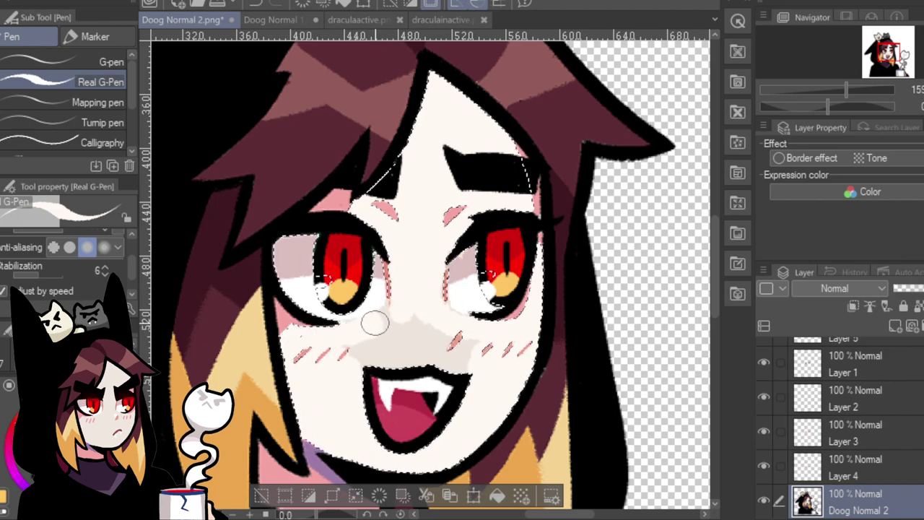
{"action": "mouse_move", "coordinate": [399, 307]}
{"action": "left_mouse_down"}
{"action": "mouse_move", "coordinate": [367, 339]}
{"action": "mouse_move", "coordinate": [389, 332]}
{"action": "mouse_move", "coordinate": [363, 351]}
{"action": "mouse_move", "coordinate": [484, 343]}
{"action": "mouse_move", "coordinate": [371, 366]}
{"action": "mouse_move", "coordinate": [380, 353]}
{"action": "mouse_move", "coordinate": [457, 359]}
{"action": "mouse_move", "coordinate": [453, 343]}
{"action": "mouse_move", "coordinate": [395, 330]}
{"action": "left_mouse_up"}
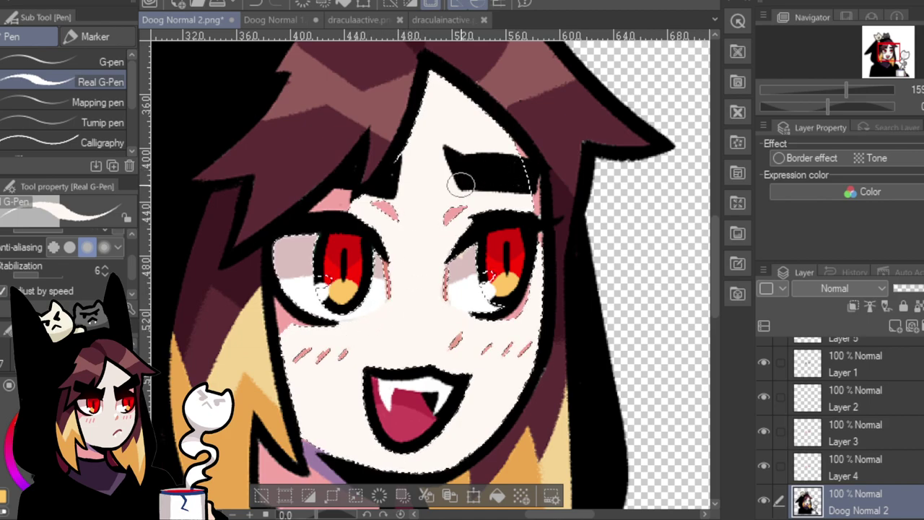
{"action": "left_click", "coordinate": [262, 496]}
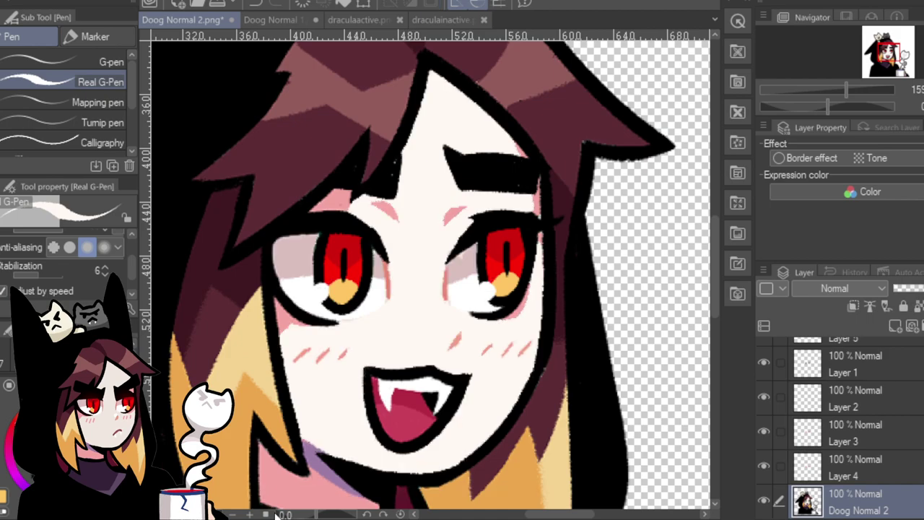
Auto-select the face skin on the closed-mouth image's Doog Normal 1 layer with a color margin of 16.0.
{"action": "left_click", "coordinate": [267, 19]}
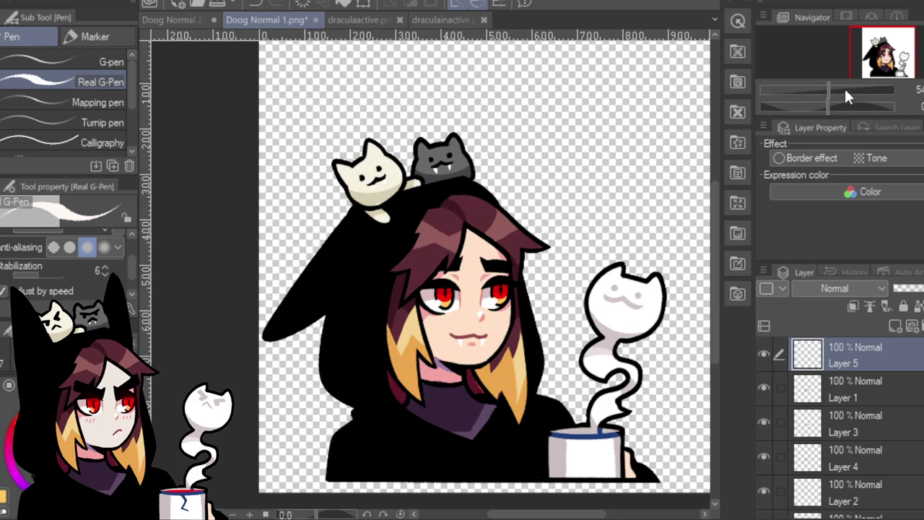
{"action": "left_click_drag", "start_coordinate": [846, 90], "coordinate": [901, 72]}
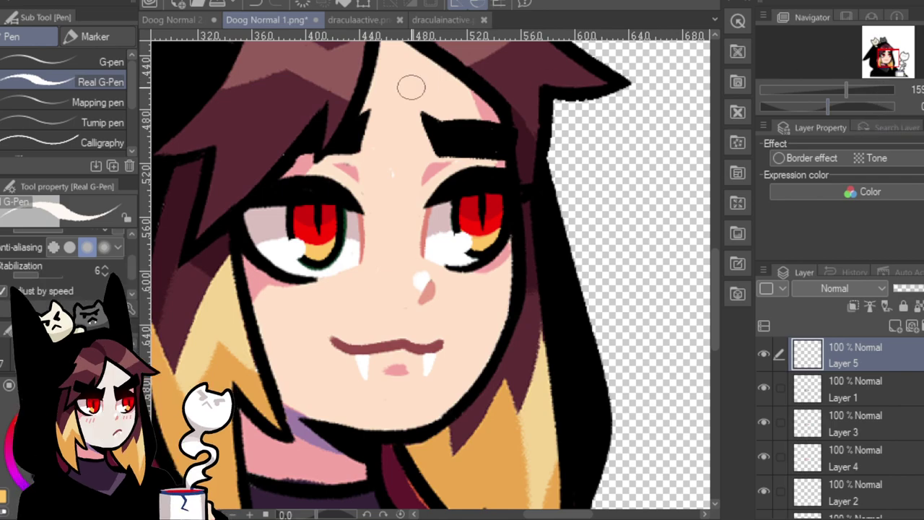
{"action": "key", "text": "w"}
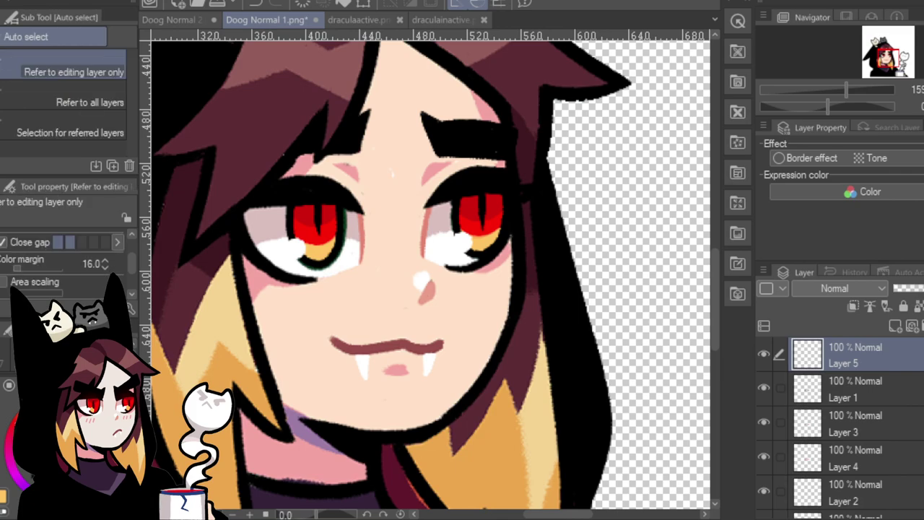
{"action": "left_click", "coordinate": [421, 195]}
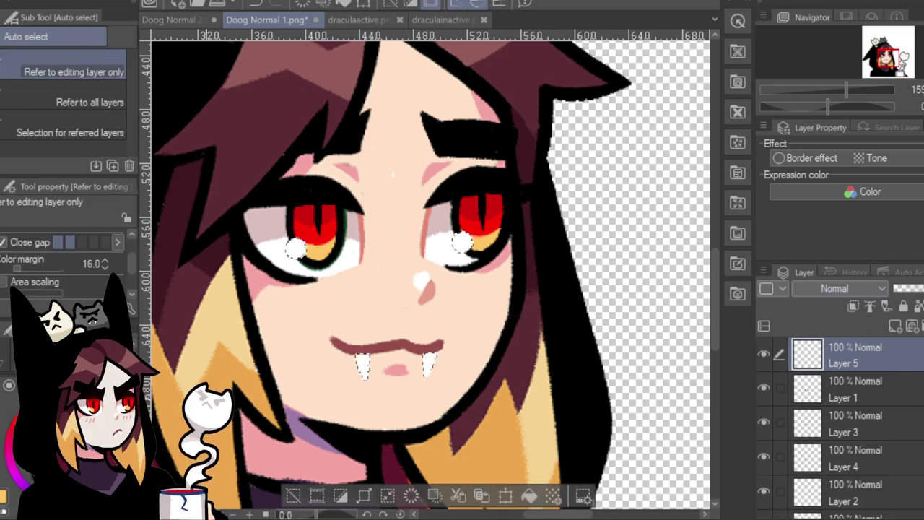
{"action": "key", "text": "ctrl+d"}
{"action": "scroll", "coordinate": [841, 426], "scroll_direction": "down", "scroll_amount": 2}
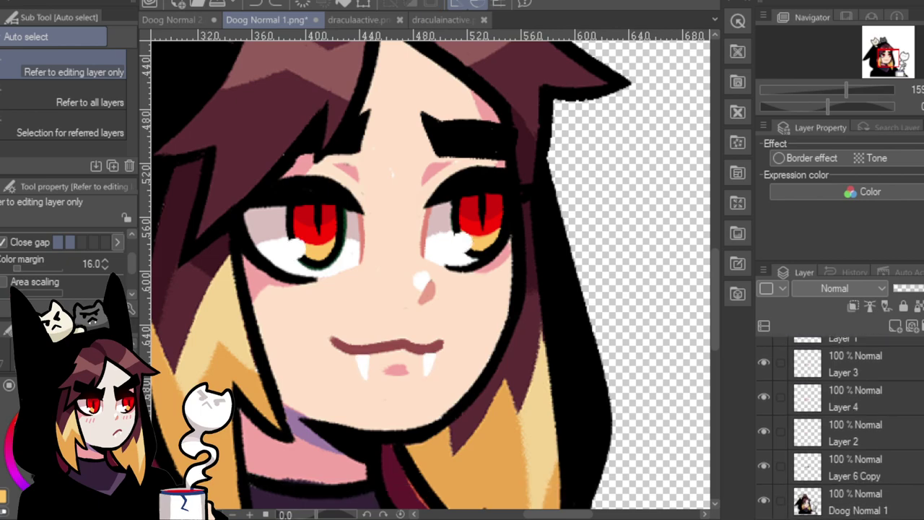
{"action": "left_click", "coordinate": [852, 502]}
{"action": "left_click", "coordinate": [394, 303]}
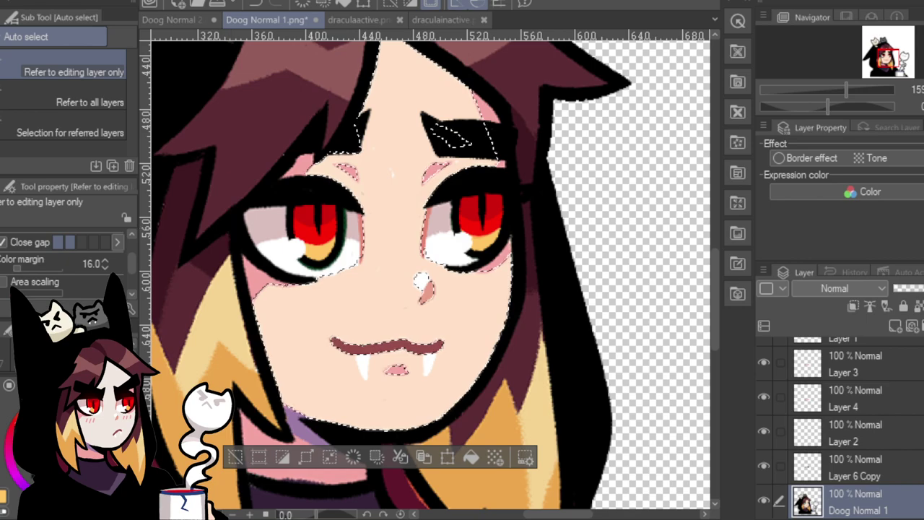
Paint the closed-mouth character's selected forehead, nose and cheeks off-white with the Real G-Pen down to the mouth, and clear the selection.
{"action": "key", "text": "p"}
{"action": "mouse_move", "coordinate": [403, 93]}
{"action": "left_mouse_down"}
{"action": "mouse_move", "coordinate": [417, 76]}
{"action": "mouse_move", "coordinate": [391, 122]}
{"action": "mouse_move", "coordinate": [460, 81]}
{"action": "mouse_move", "coordinate": [450, 106]}
{"action": "mouse_move", "coordinate": [474, 112]}
{"action": "mouse_move", "coordinate": [494, 79]}
{"action": "mouse_move", "coordinate": [393, 70]}
{"action": "mouse_move", "coordinate": [415, 76]}
{"action": "mouse_move", "coordinate": [379, 120]}
{"action": "mouse_move", "coordinate": [391, 91]}
{"action": "mouse_move", "coordinate": [382, 54]}
{"action": "mouse_move", "coordinate": [458, 66]}
{"action": "left_mouse_up"}
{"action": "left_click_drag", "start_coordinate": [890, 60], "coordinate": [890, 54]}
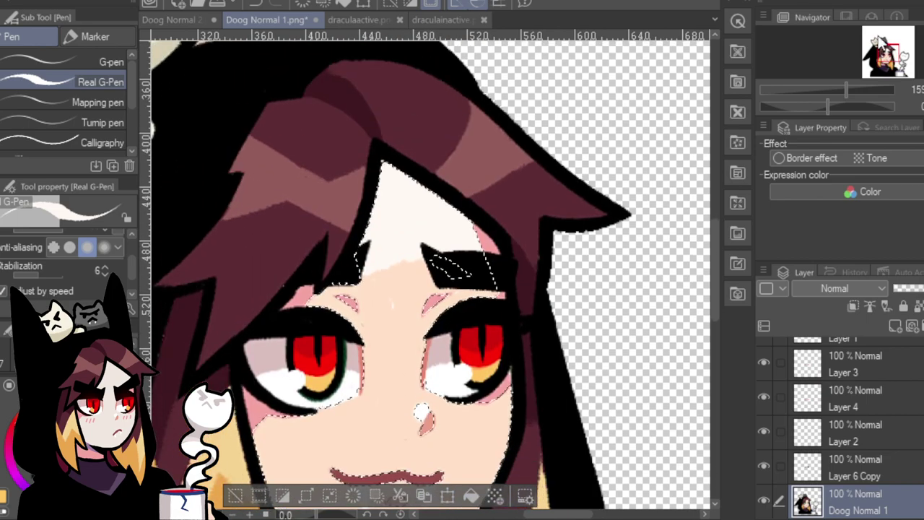
{"action": "mouse_move", "coordinate": [376, 238]}
{"action": "left_mouse_down"}
{"action": "mouse_move", "coordinate": [355, 294]}
{"action": "mouse_move", "coordinate": [347, 299]}
{"action": "mouse_move", "coordinate": [338, 286]}
{"action": "mouse_move", "coordinate": [310, 300]}
{"action": "mouse_move", "coordinate": [338, 298]}
{"action": "mouse_move", "coordinate": [346, 308]}
{"action": "mouse_move", "coordinate": [345, 291]}
{"action": "mouse_move", "coordinate": [359, 305]}
{"action": "mouse_move", "coordinate": [396, 246]}
{"action": "mouse_move", "coordinate": [419, 247]}
{"action": "mouse_move", "coordinate": [405, 331]}
{"action": "mouse_move", "coordinate": [457, 291]}
{"action": "mouse_move", "coordinate": [501, 292]}
{"action": "mouse_move", "coordinate": [511, 241]}
{"action": "mouse_move", "coordinate": [398, 344]}
{"action": "mouse_move", "coordinate": [375, 309]}
{"action": "mouse_move", "coordinate": [379, 359]}
{"action": "mouse_move", "coordinate": [405, 330]}
{"action": "left_mouse_up"}
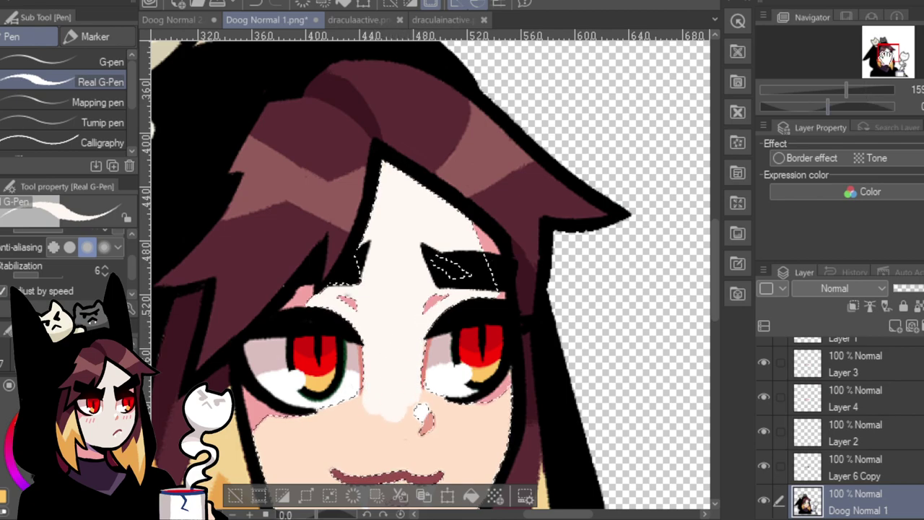
{"action": "left_click_drag", "start_coordinate": [886, 58], "coordinate": [888, 64]}
{"action": "mouse_move", "coordinate": [471, 350]}
{"action": "left_mouse_down"}
{"action": "mouse_move", "coordinate": [492, 339]}
{"action": "mouse_move", "coordinate": [503, 346]}
{"action": "mouse_move", "coordinate": [488, 303]}
{"action": "left_mouse_up"}
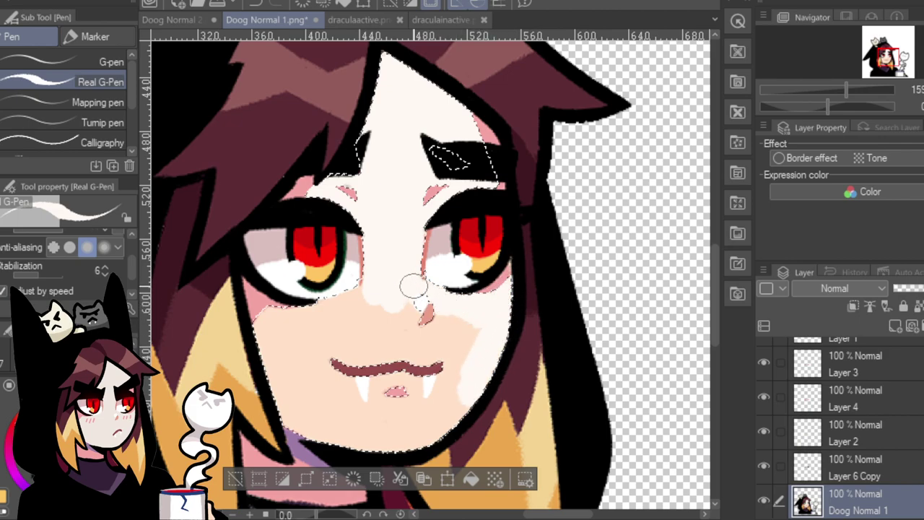
{"action": "mouse_move", "coordinate": [413, 282]}
{"action": "left_mouse_down"}
{"action": "mouse_move", "coordinate": [414, 318]}
{"action": "mouse_move", "coordinate": [425, 305]}
{"action": "mouse_move", "coordinate": [441, 312]}
{"action": "mouse_move", "coordinate": [468, 362]}
{"action": "mouse_move", "coordinate": [455, 363]}
{"action": "mouse_move", "coordinate": [437, 343]}
{"action": "mouse_move", "coordinate": [387, 346]}
{"action": "mouse_move", "coordinate": [382, 356]}
{"action": "mouse_move", "coordinate": [434, 221]}
{"action": "mouse_move", "coordinate": [363, 302]}
{"action": "mouse_move", "coordinate": [388, 297]}
{"action": "mouse_move", "coordinate": [365, 303]}
{"action": "mouse_move", "coordinate": [341, 328]}
{"action": "mouse_move", "coordinate": [302, 335]}
{"action": "mouse_move", "coordinate": [289, 318]}
{"action": "mouse_move", "coordinate": [261, 320]}
{"action": "mouse_move", "coordinate": [273, 356]}
{"action": "mouse_move", "coordinate": [318, 331]}
{"action": "mouse_move", "coordinate": [359, 357]}
{"action": "left_mouse_up"}
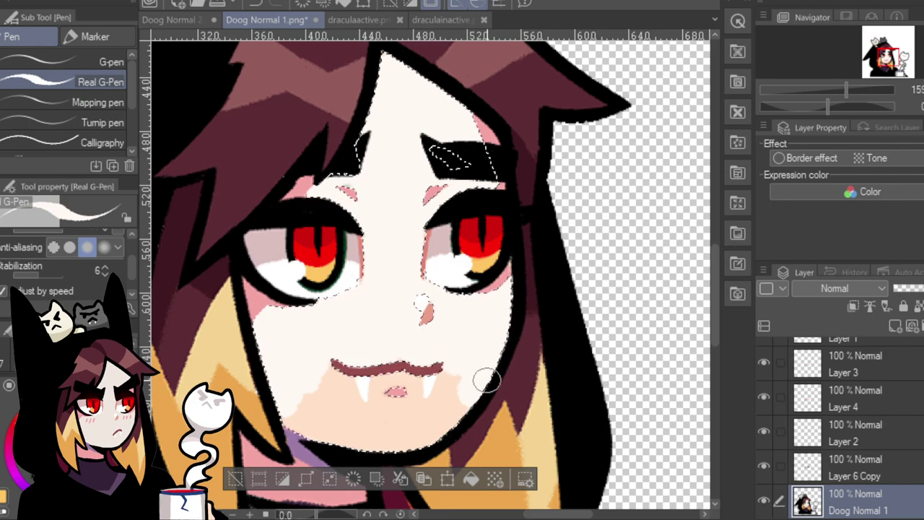
{"action": "left_click", "coordinate": [235, 479]}
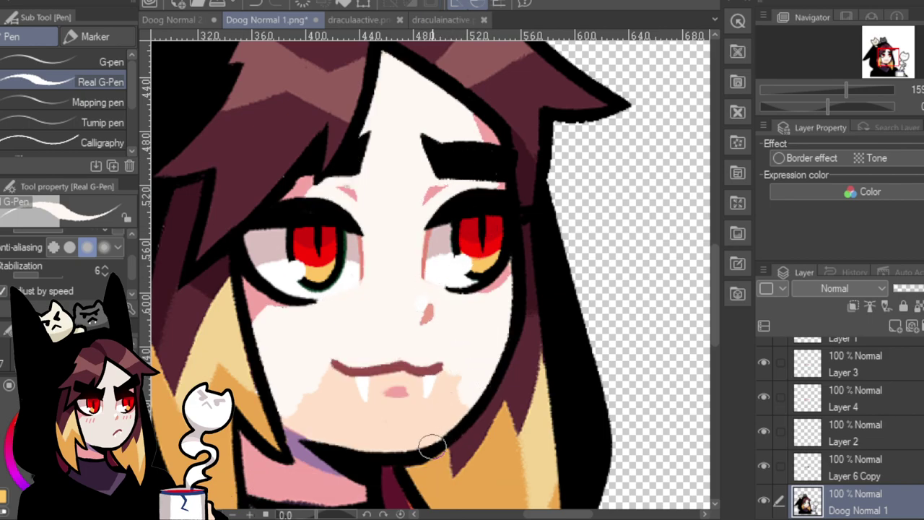
Auto-select the remaining peach skin around the chin with a color margin of 6.0, paint it off-white with the Real G-Pen, and deselect.
{"action": "key", "text": "w"}
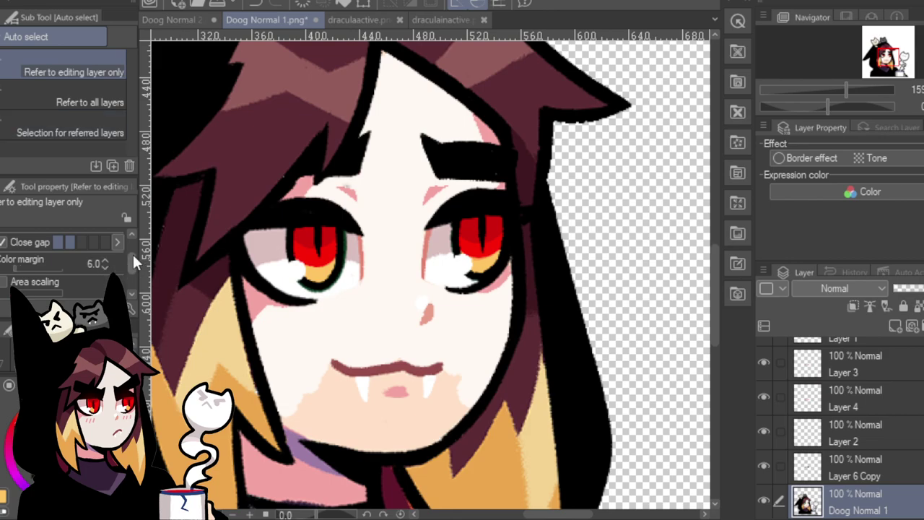
{"action": "left_click", "coordinate": [365, 422]}
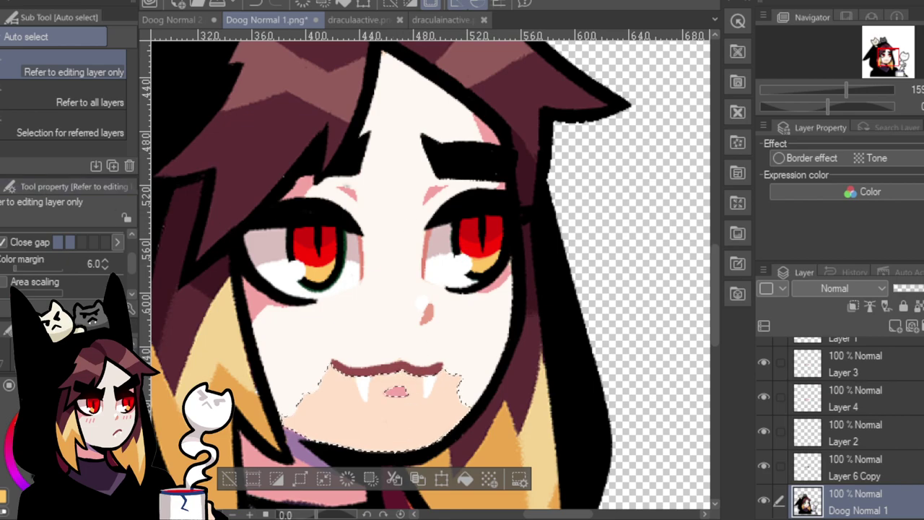
{"action": "key", "text": "p"}
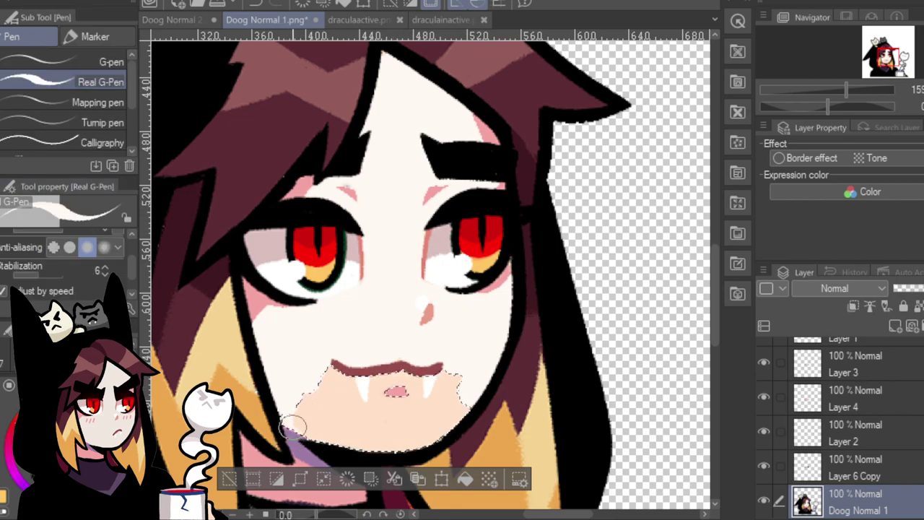
{"action": "mouse_move", "coordinate": [320, 370]}
{"action": "left_mouse_down"}
{"action": "mouse_move", "coordinate": [345, 433]}
{"action": "mouse_move", "coordinate": [361, 389]}
{"action": "mouse_move", "coordinate": [363, 424]}
{"action": "mouse_move", "coordinate": [384, 372]}
{"action": "mouse_move", "coordinate": [368, 382]}
{"action": "mouse_move", "coordinate": [382, 371]}
{"action": "mouse_move", "coordinate": [407, 440]}
{"action": "mouse_move", "coordinate": [460, 390]}
{"action": "left_mouse_up"}
{"action": "left_click", "coordinate": [229, 478]}
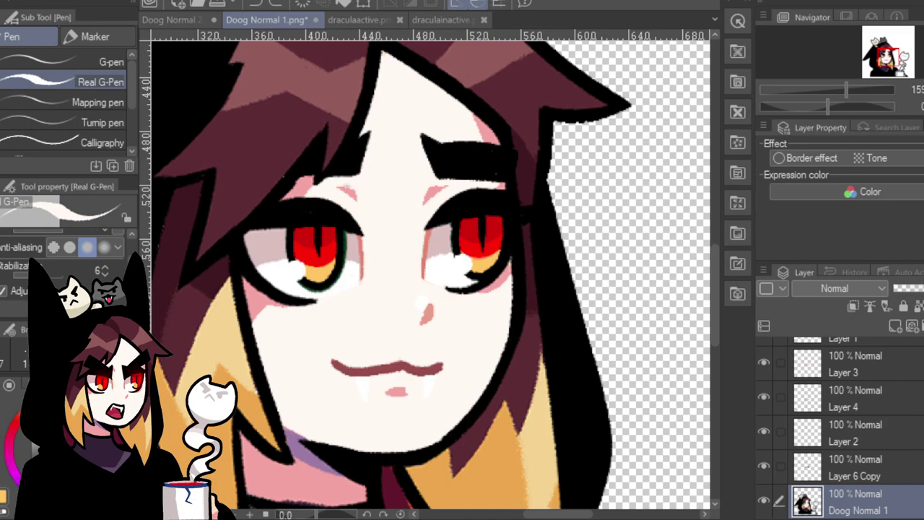
Toggle the visibility of Doog Normal 1's overlay layers one by one to examine their contents, and select Layer 6 Copy with the Soft eraser.
{"action": "scroll", "coordinate": [919, 369], "scroll_direction": "up", "scroll_amount": 2}
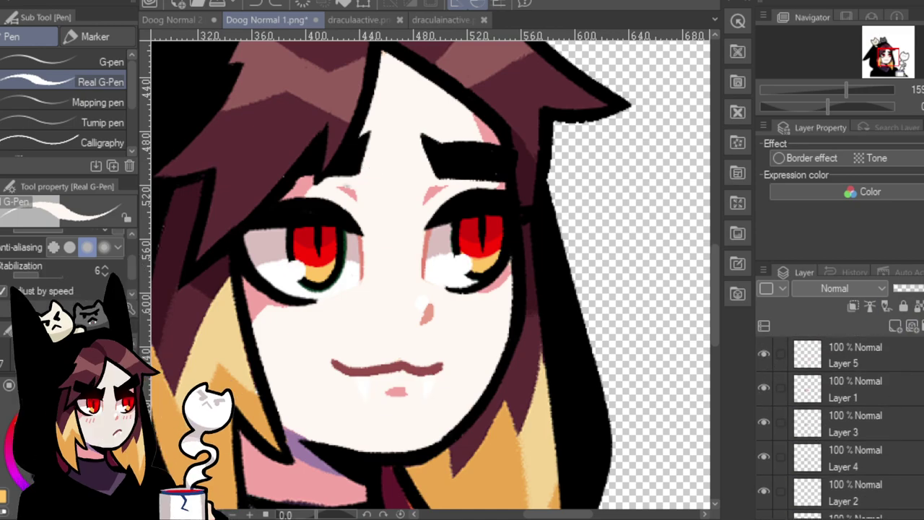
{"action": "scroll", "coordinate": [838, 426], "scroll_direction": "down", "scroll_amount": 1}
{"action": "left_click", "coordinate": [764, 469]}
{"action": "left_click", "coordinate": [764, 469]}
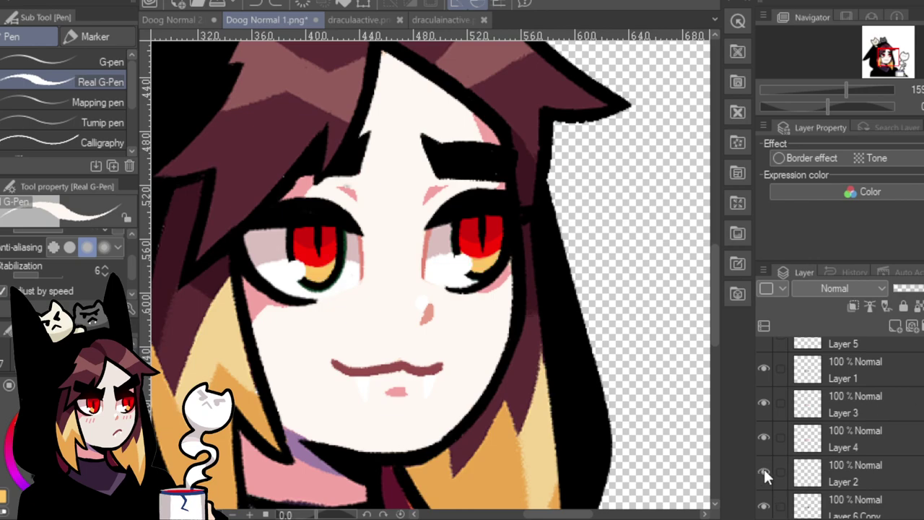
{"action": "left_click", "coordinate": [762, 436]}
{"action": "left_click", "coordinate": [764, 433]}
{"action": "scroll", "coordinate": [763, 433], "scroll_direction": "up", "scroll_amount": 1}
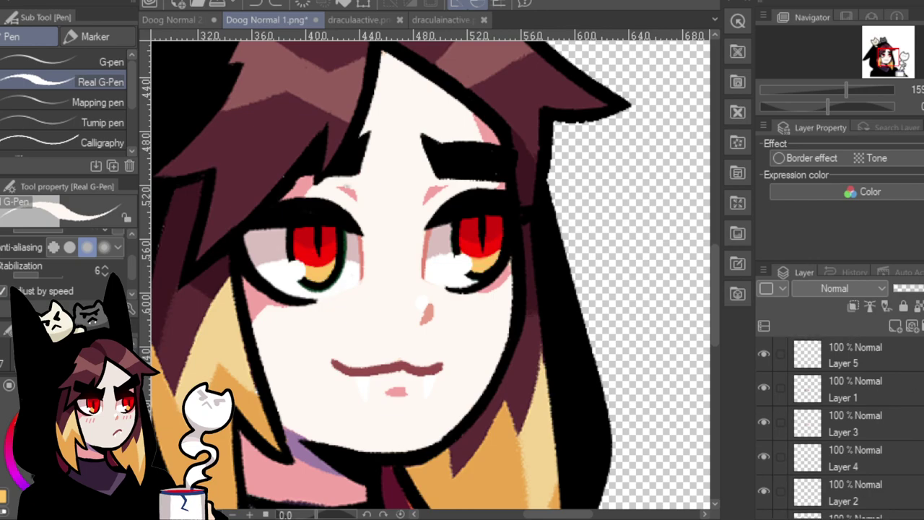
{"action": "left_click", "coordinate": [767, 384]}
{"action": "left_click", "coordinate": [767, 388]}
{"action": "left_click", "coordinate": [763, 423]}
{"action": "left_click", "coordinate": [760, 416]}
{"action": "left_click", "coordinate": [762, 452]}
{"action": "left_click", "coordinate": [762, 452]}
{"action": "scroll", "coordinate": [908, 406], "scroll_direction": "down", "scroll_amount": 2}
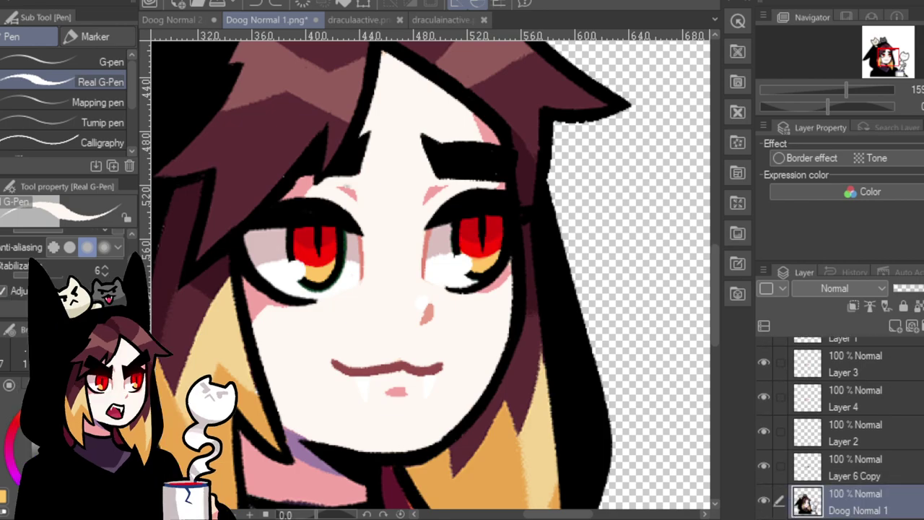
{"action": "left_click", "coordinate": [764, 466]}
{"action": "left_click", "coordinate": [763, 466]}
{"action": "left_click", "coordinate": [911, 474]}
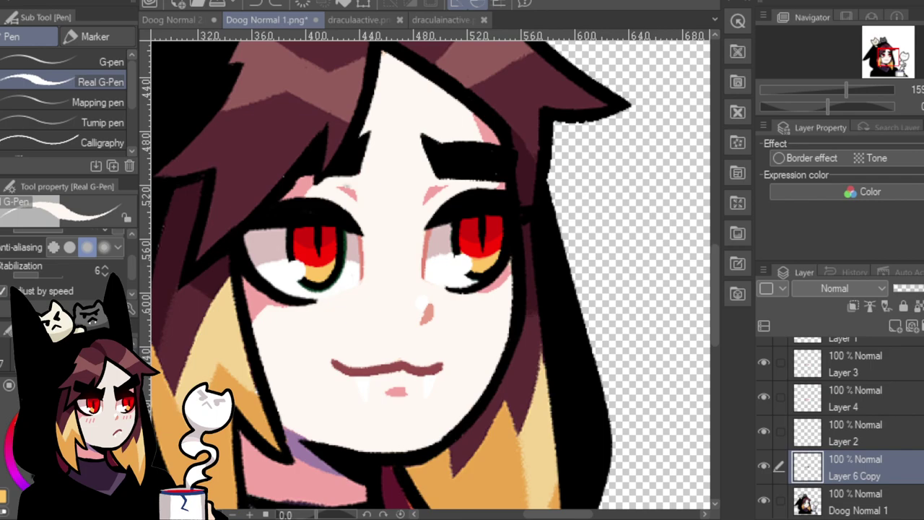
{"action": "key", "text": "e"}
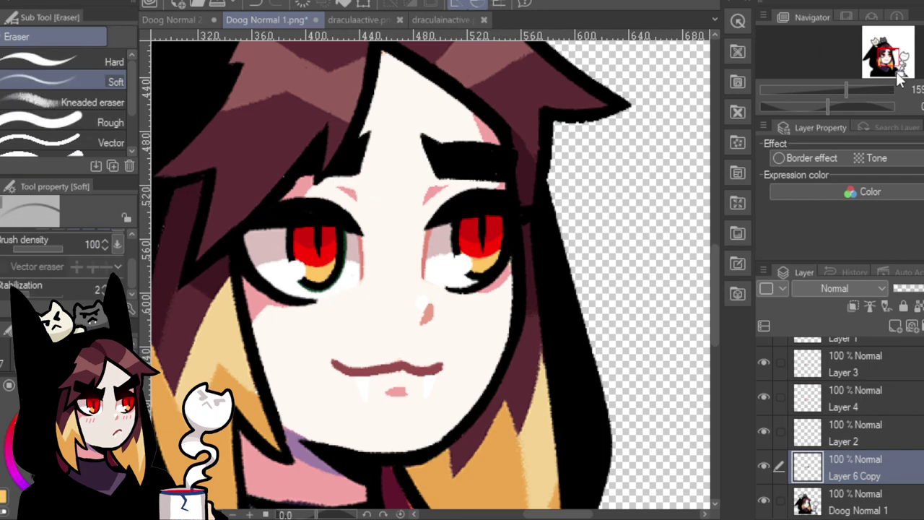
Check the Doog Normal 1 and Doog Normal 2 images at full figure size, and close both documents.
{"action": "left_click_drag", "start_coordinate": [835, 90], "coordinate": [829, 90]}
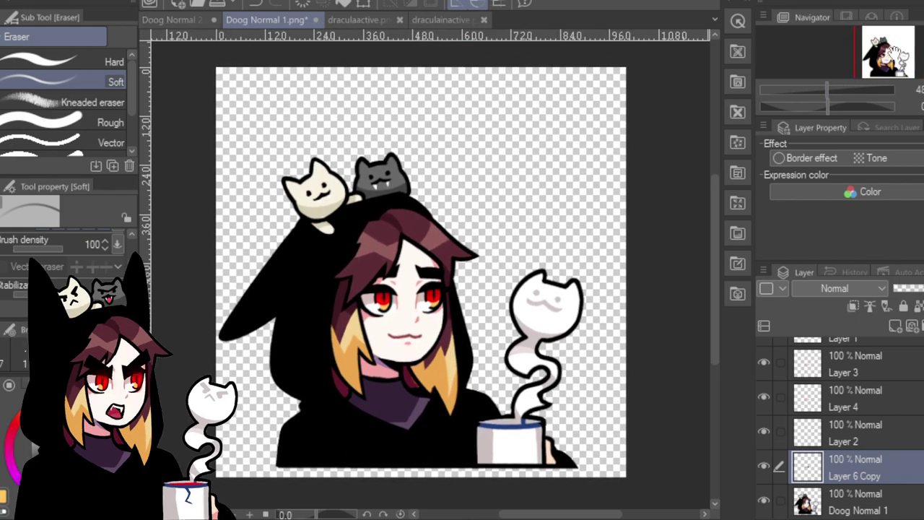
{"action": "left_click", "coordinate": [212, 21]}
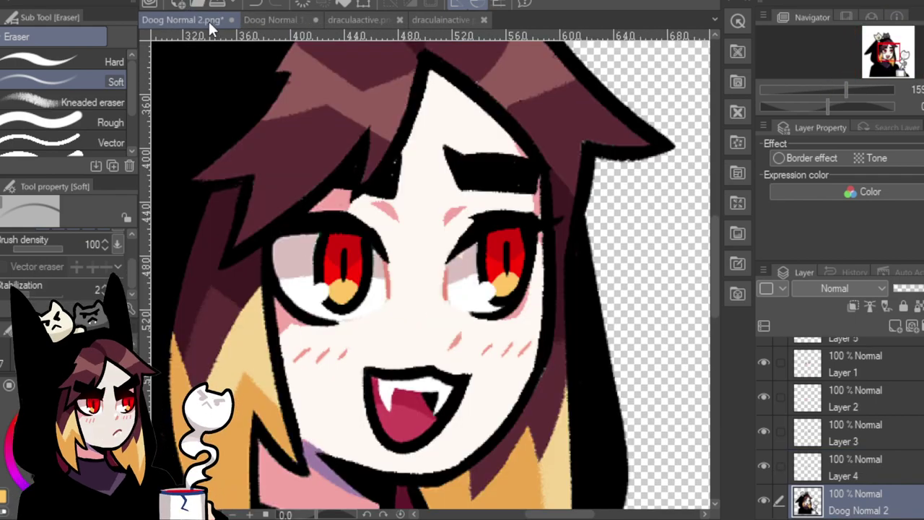
{"action": "left_click_drag", "start_coordinate": [852, 91], "coordinate": [830, 90]}
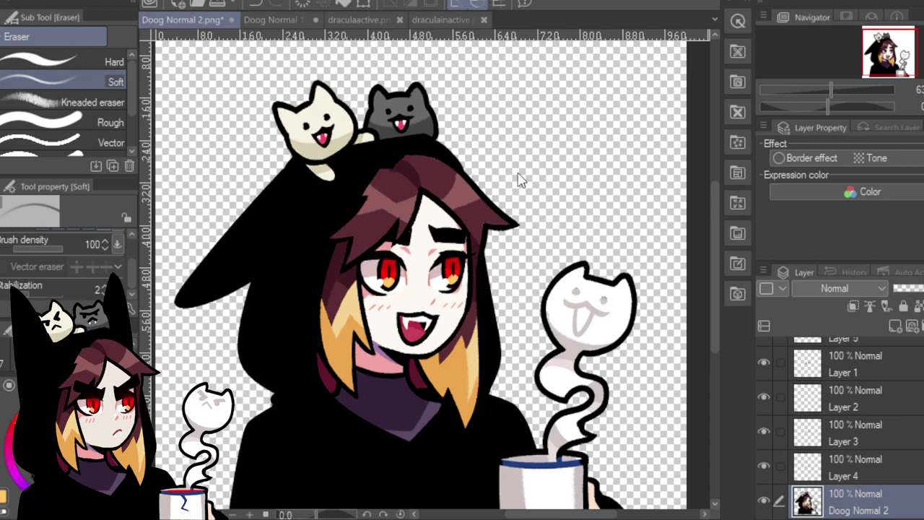
{"action": "left_click", "coordinate": [235, 19]}
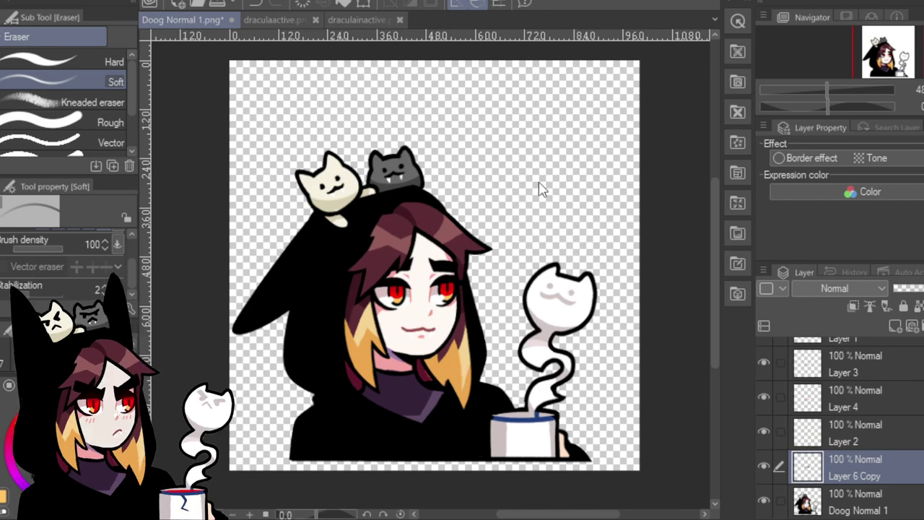
{"action": "left_click", "coordinate": [241, 18]}
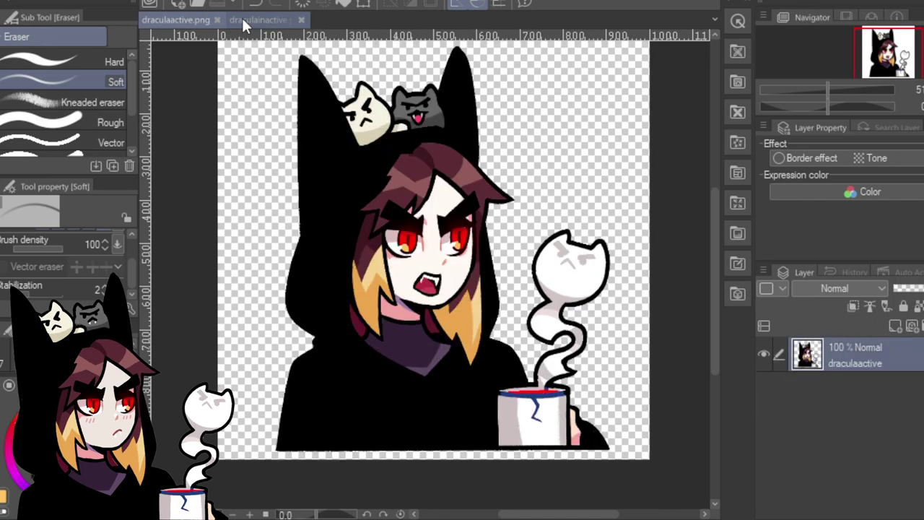
Close the draculaactive.png and draculainactive.png images.
{"action": "left_click", "coordinate": [217, 20]}
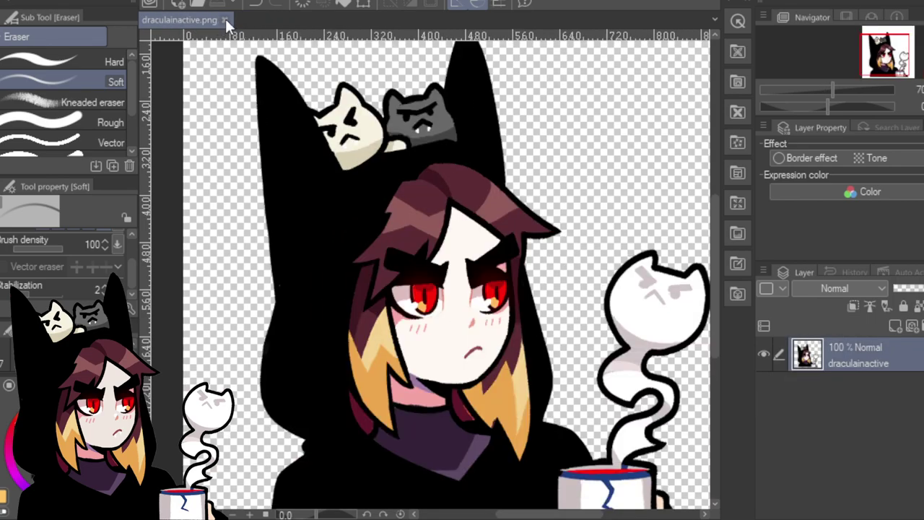
{"action": "left_click", "coordinate": [226, 20]}
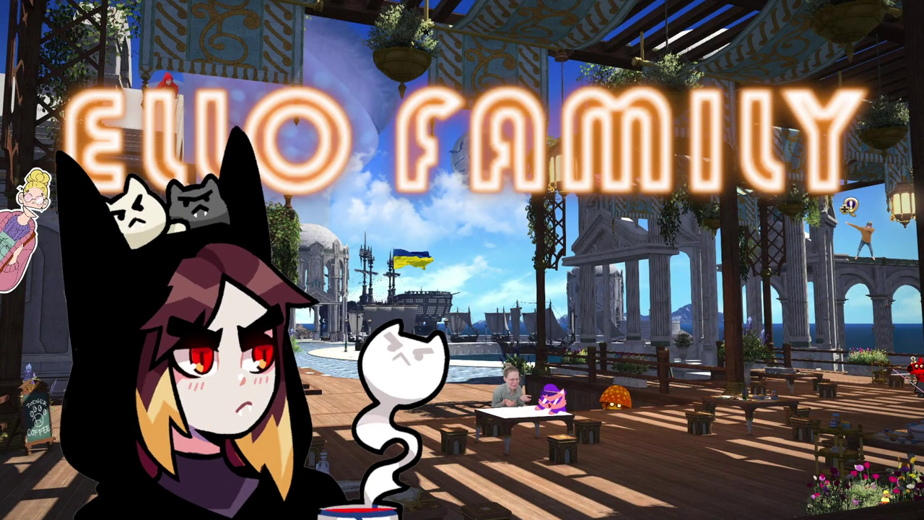
Switch to the avatar app, go through all five avatar states to compare their images, and return to state #2.
{"action": "mouse_move", "coordinate": [643, 286]}
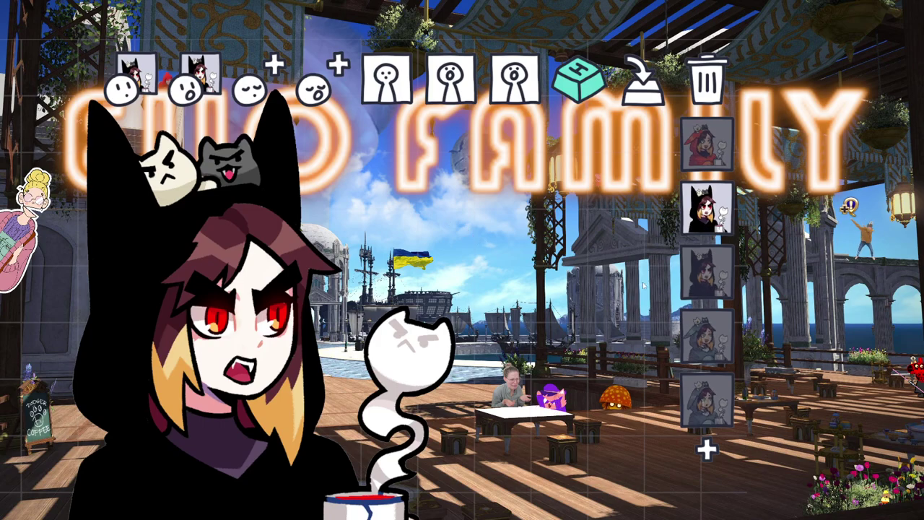
{"action": "left_click", "coordinate": [707, 270]}
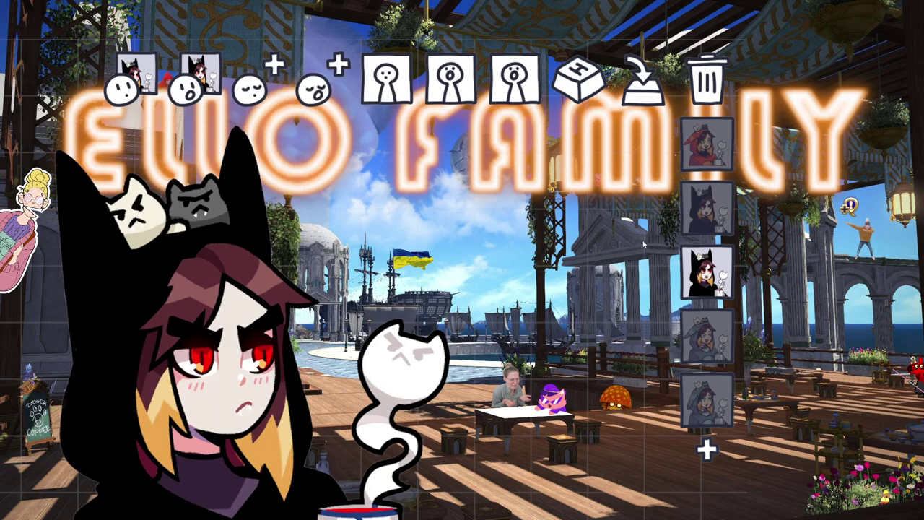
{"action": "left_click", "coordinate": [708, 208]}
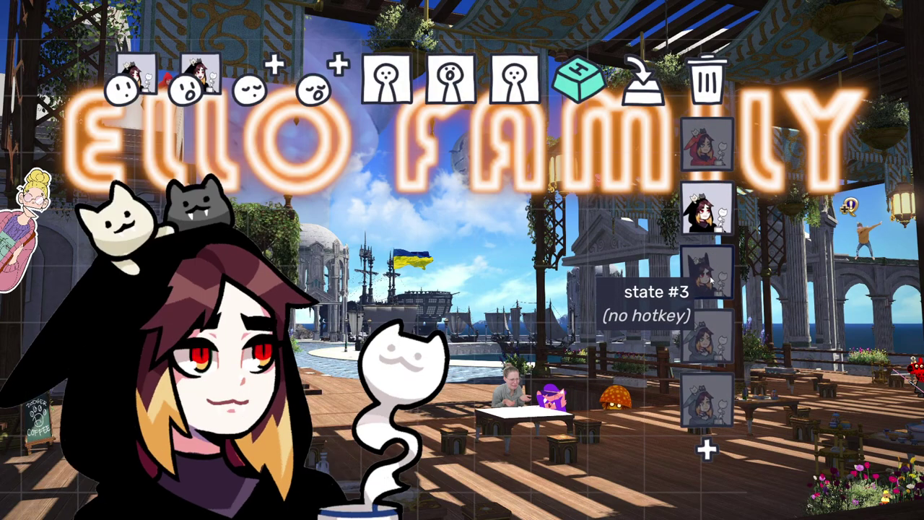
{"action": "left_click", "coordinate": [711, 280]}
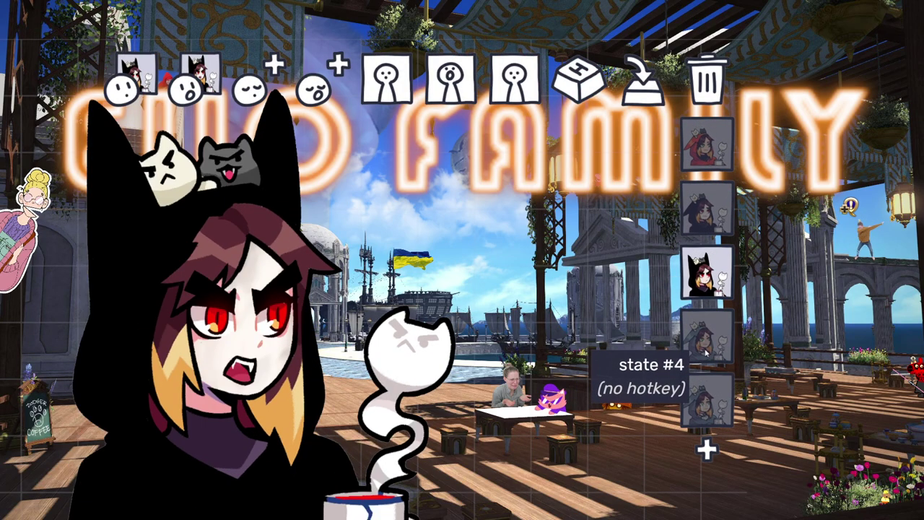
{"action": "left_click", "coordinate": [706, 339]}
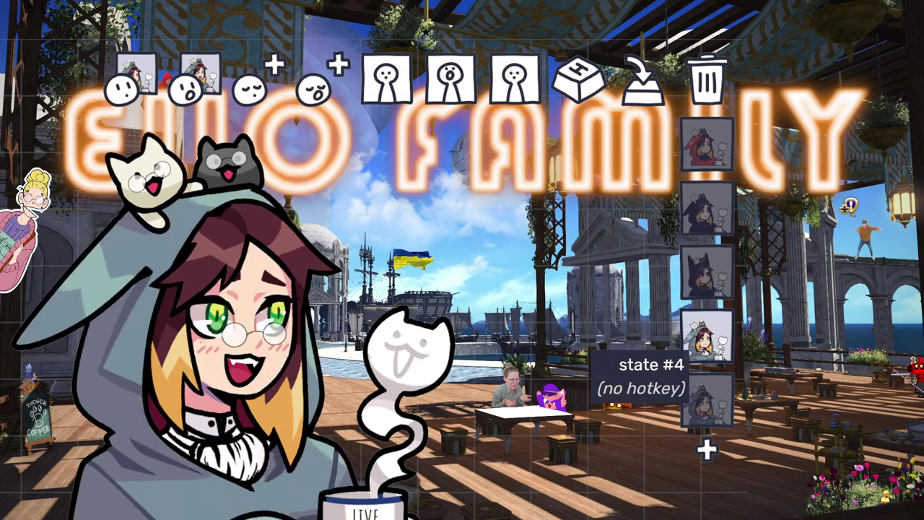
{"action": "left_click", "coordinate": [708, 401]}
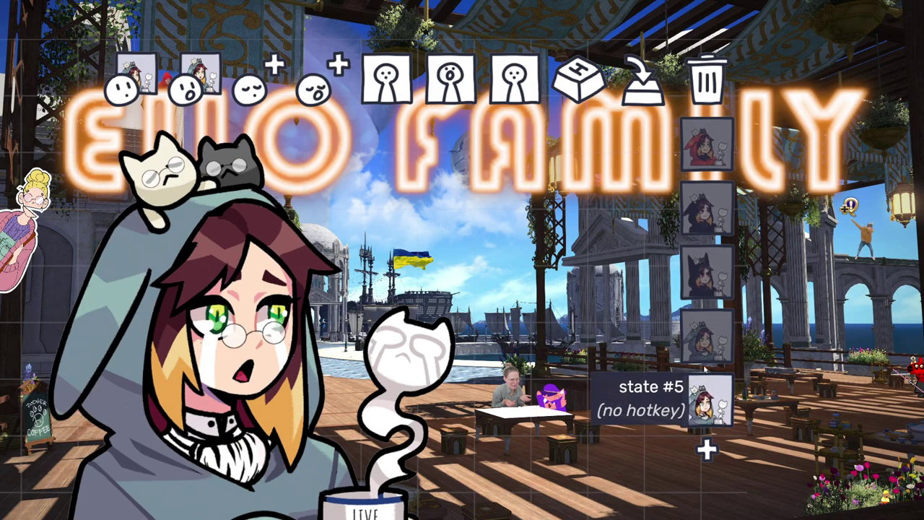
{"action": "left_click", "coordinate": [708, 144]}
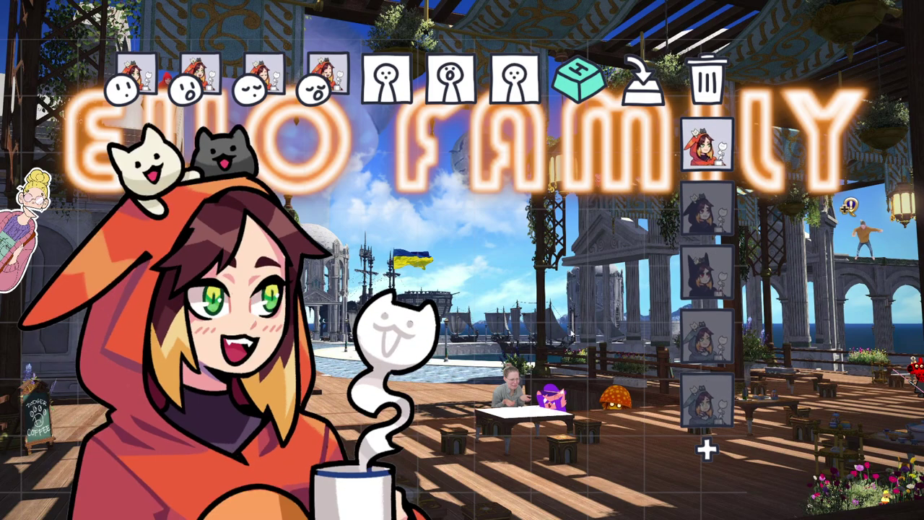
{"action": "left_click", "coordinate": [711, 210]}
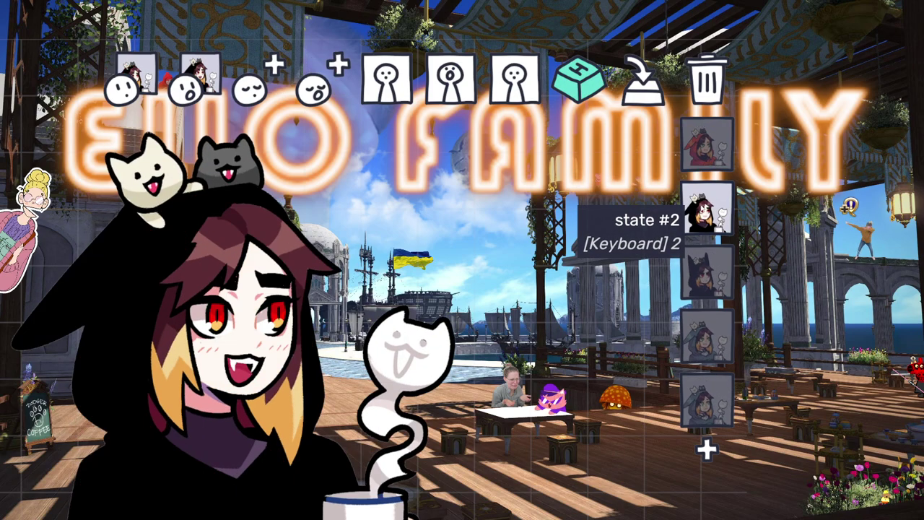
{"action": "left_click", "coordinate": [722, 269]}
{"action": "left_click", "coordinate": [706, 336]}
{"action": "left_click", "coordinate": [704, 403]}
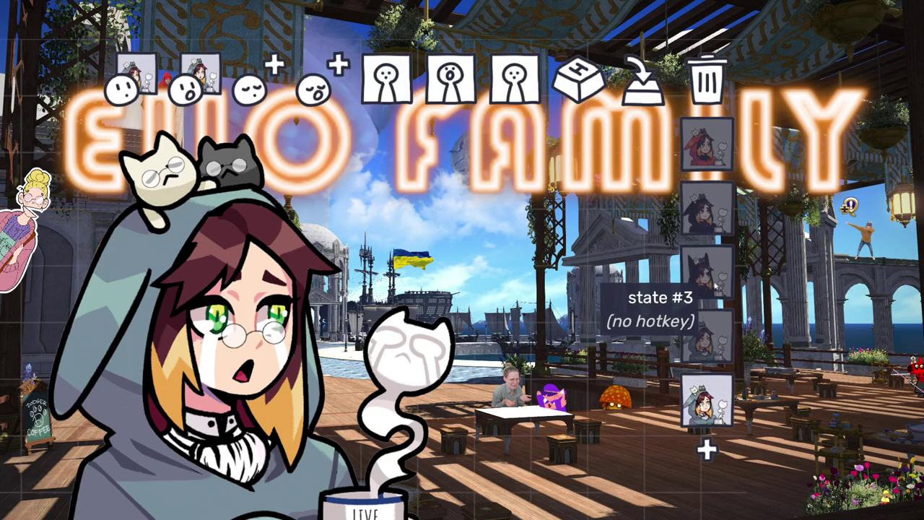
{"action": "left_click", "coordinate": [707, 208]}
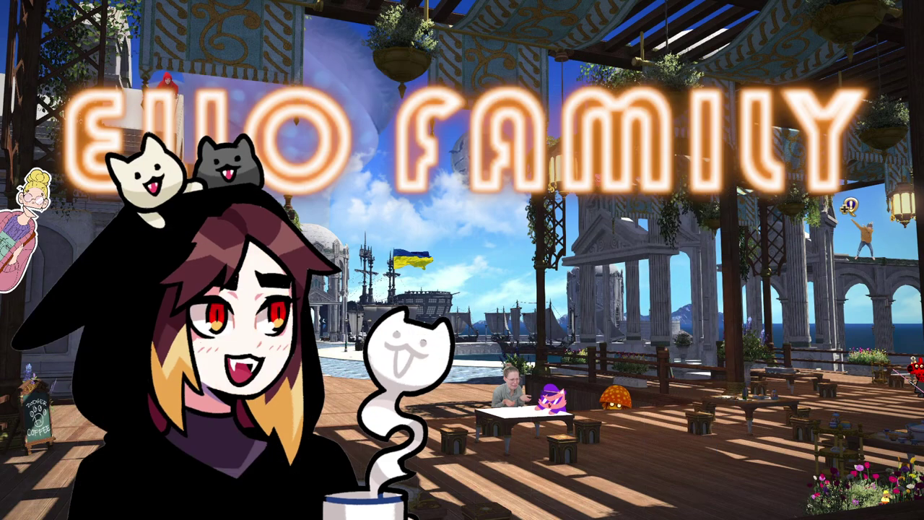
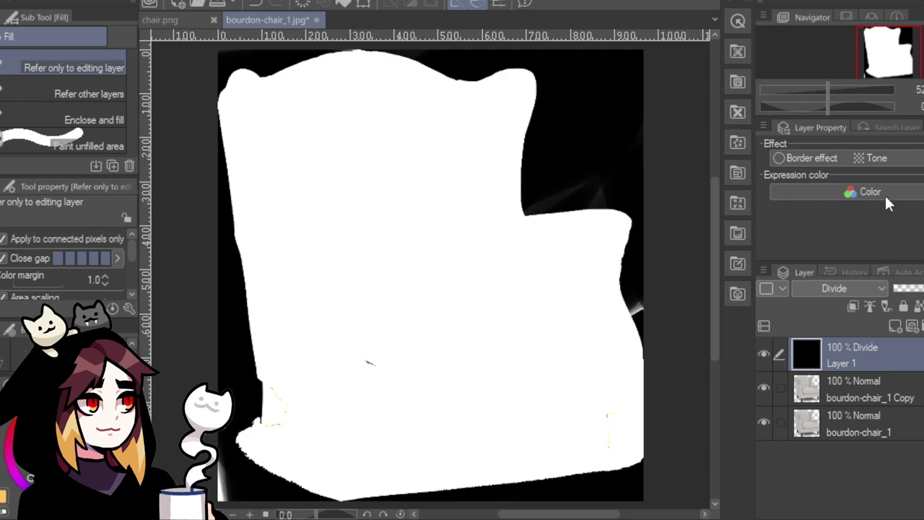
Try the black Layer 1 in blending modes up to Hue, remove it, and cancel a trial green tint of the chair copy.
{"action": "key", "text": "Up"}
{"action": "key", "text": "Up"}
{"action": "key", "text": "Up"}
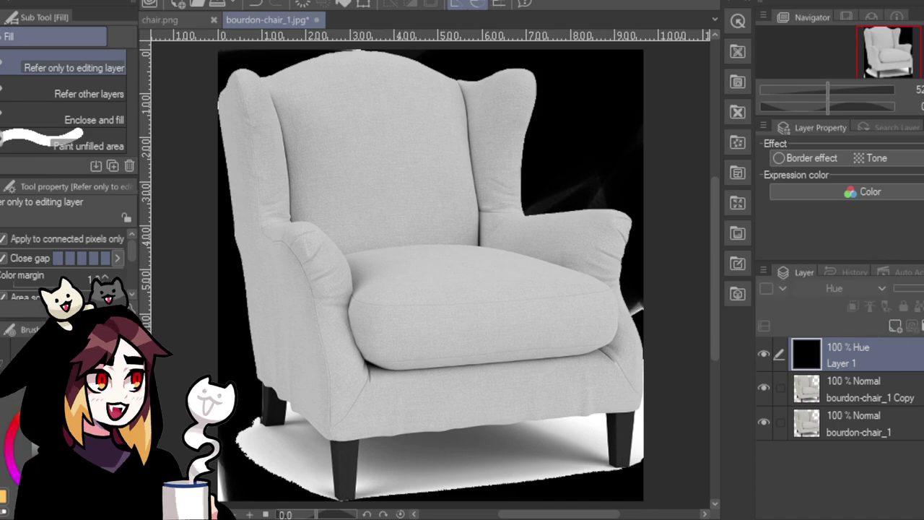
{"action": "left_click", "coordinate": [916, 351]}
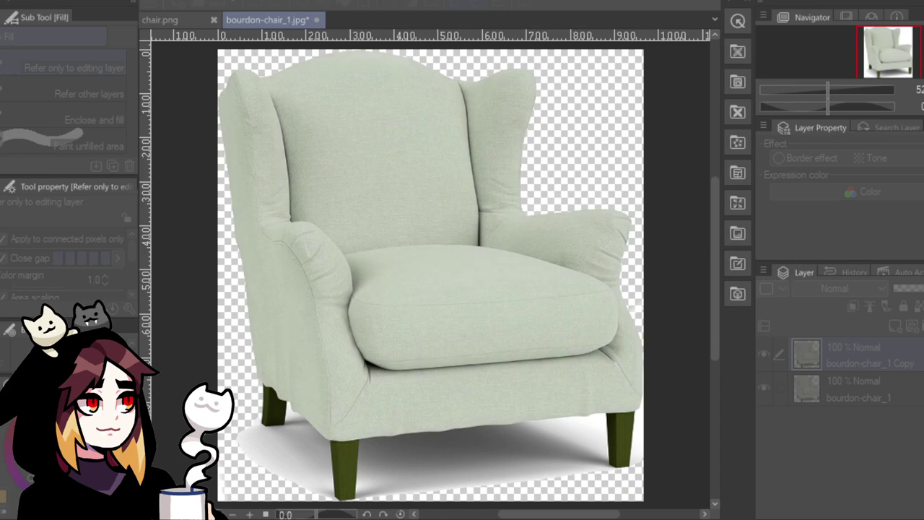
{"action": "key", "text": "Escape"}
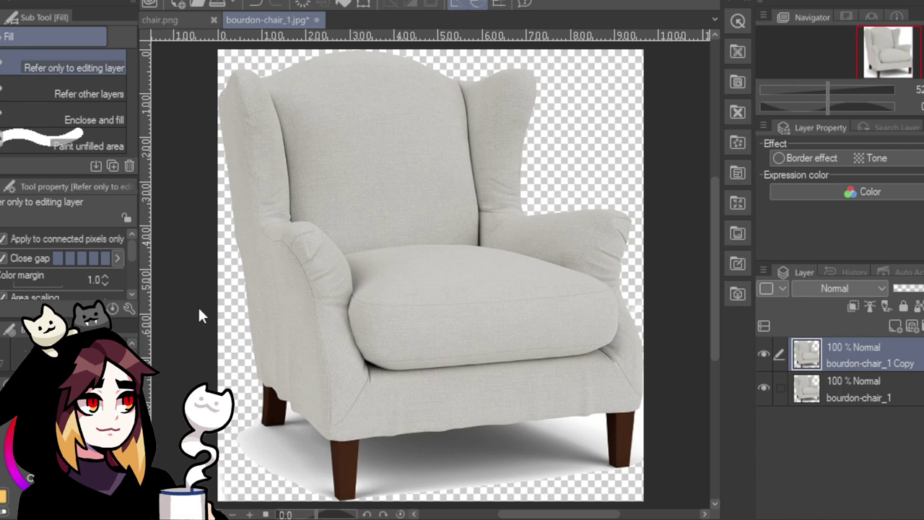
Invert the colors of the bourdon-chair_1 Copy layer.
{"action": "key", "text": "ctrl+i"}
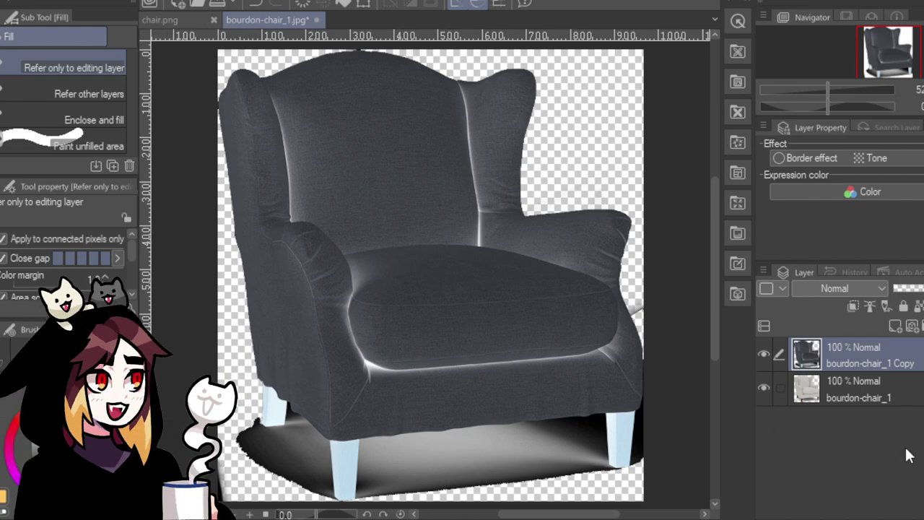
Fill a new layer above the inverted chair with dark red and try the Darken, Color burn, Multiply and Color dodge blending modes.
{"action": "left_click", "coordinate": [897, 327]}
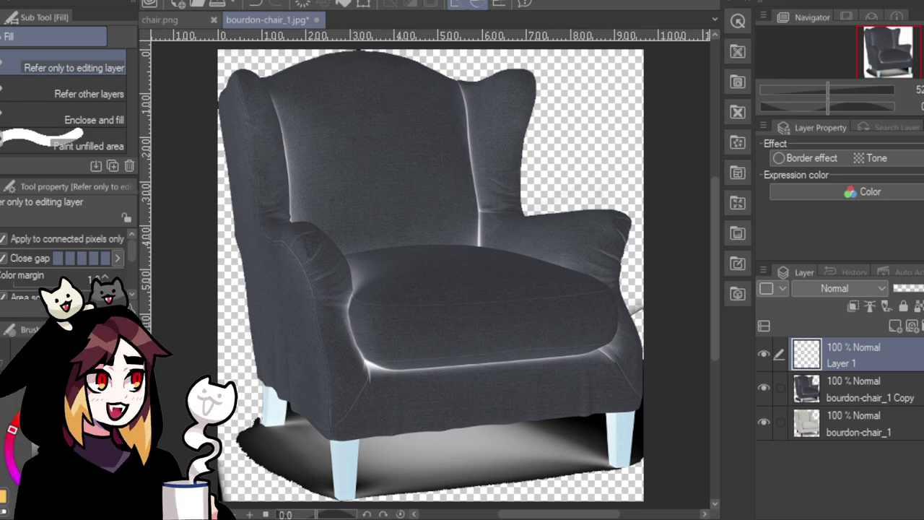
{"action": "left_click", "coordinate": [448, 258]}
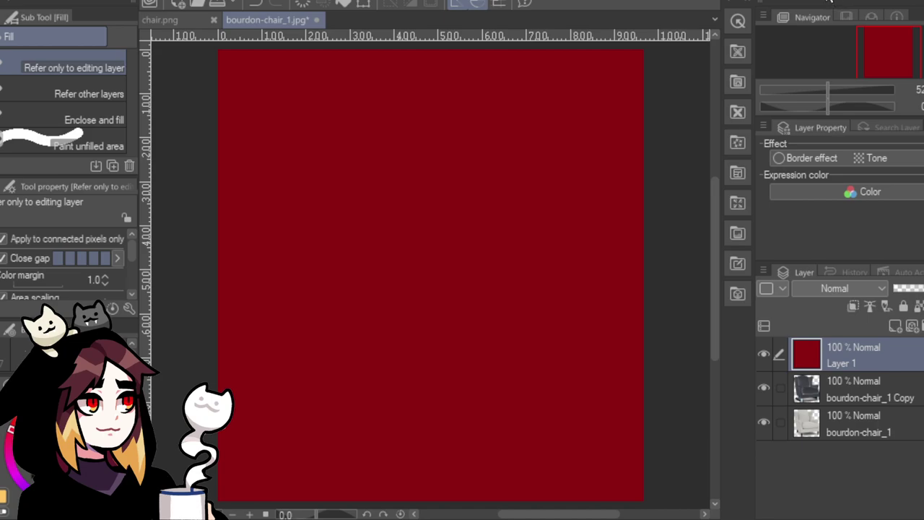
{"action": "scroll", "coordinate": [886, 287], "scroll_direction": "down", "scroll_amount": 1}
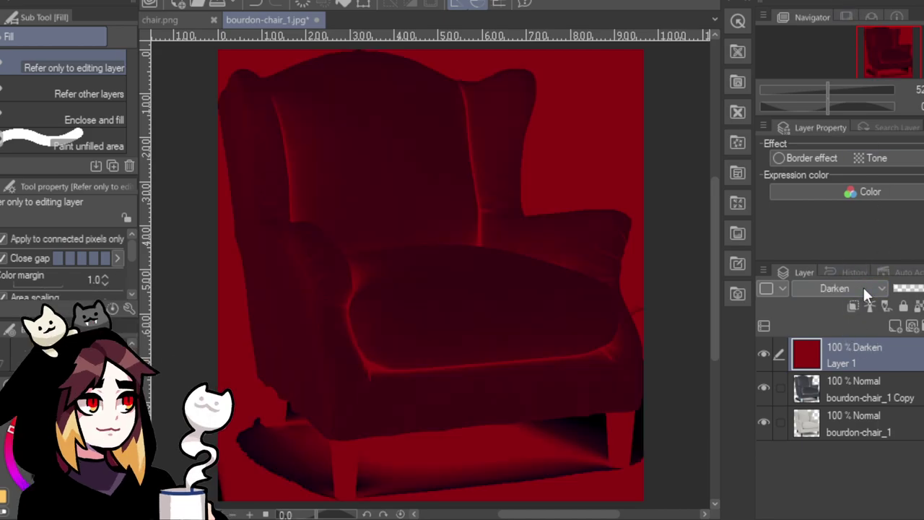
{"action": "scroll", "coordinate": [852, 288], "scroll_direction": "down", "scroll_amount": 2}
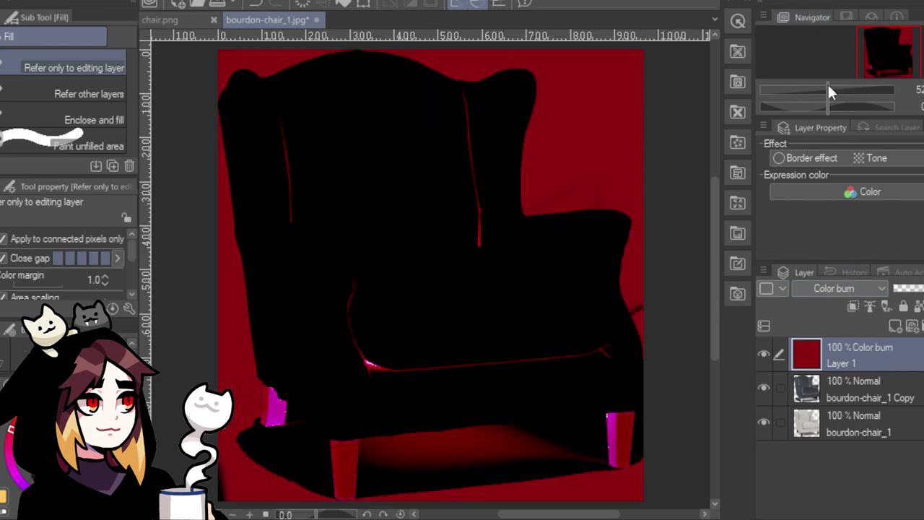
{"action": "scroll", "coordinate": [854, 288], "scroll_direction": "up", "scroll_amount": 1}
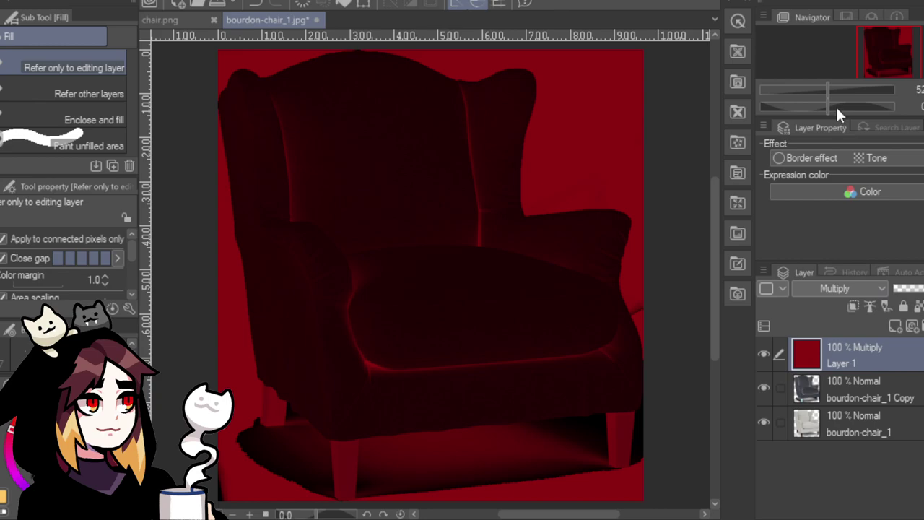
{"action": "scroll", "coordinate": [834, 288], "scroll_direction": "down", "scroll_amount": 7}
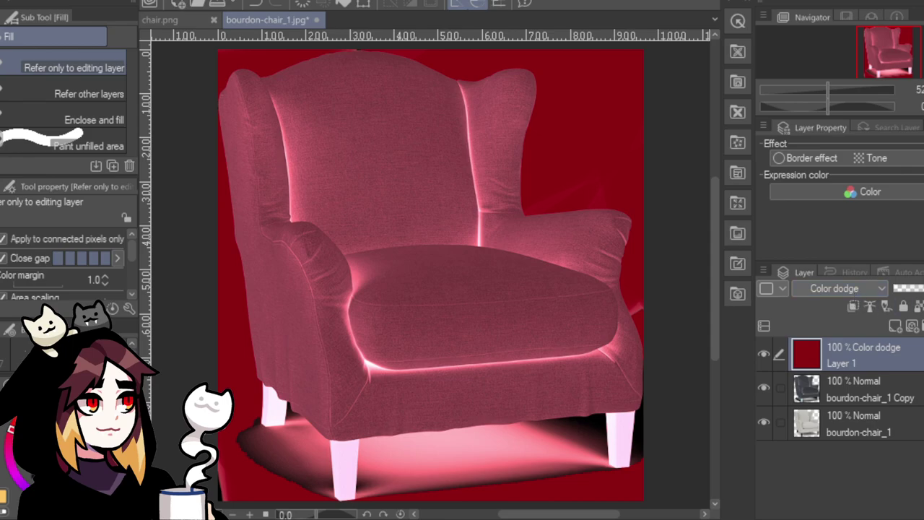
Compare the chair with and without the red Color dodge layer, and undo the red layer.
{"action": "left_click", "coordinate": [764, 354]}
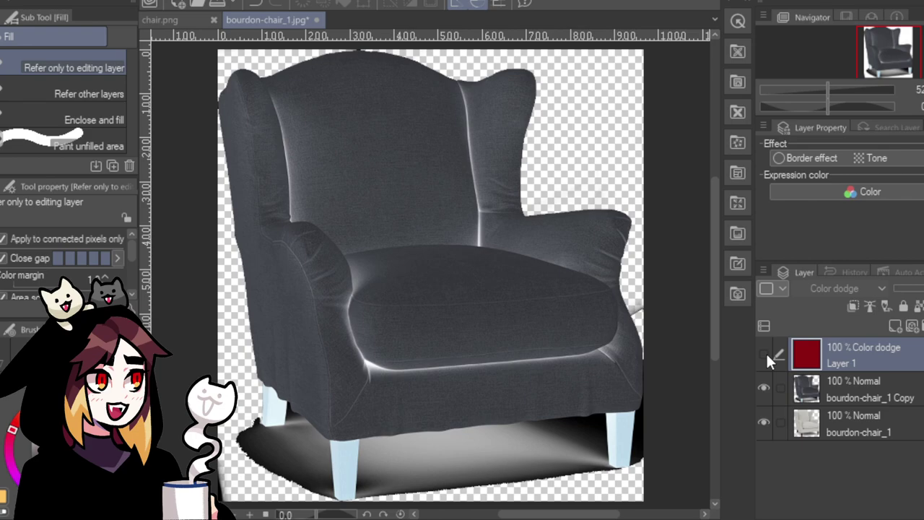
{"action": "left_click", "coordinate": [765, 353]}
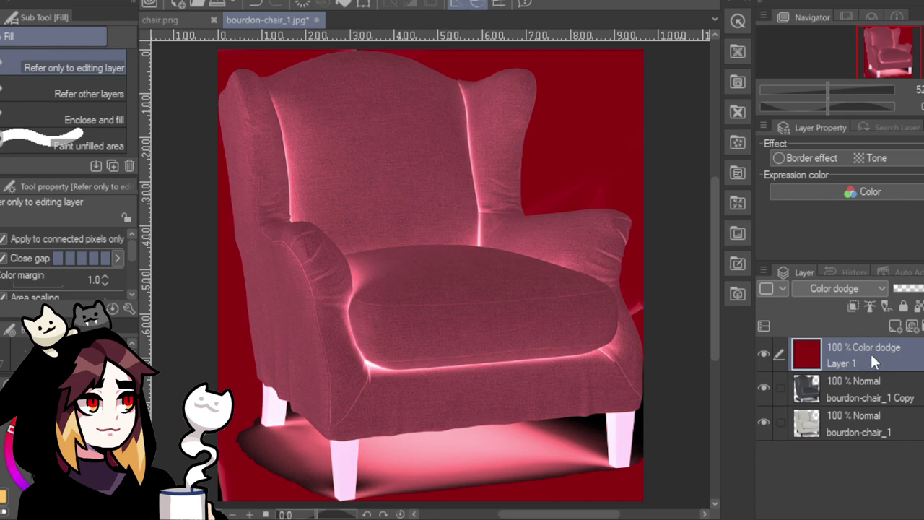
{"action": "key", "text": "ctrl+z"}
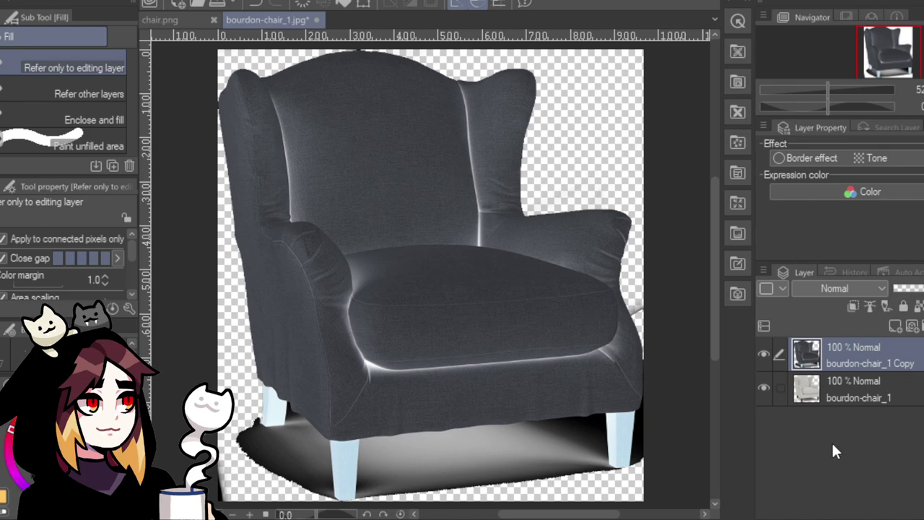
Erase the floor shadow beside the inverted chair's rear leg with the Soft eraser at size 161.3, and delete the original bourdon-chair_1 layer.
{"action": "left_click", "coordinate": [894, 390]}
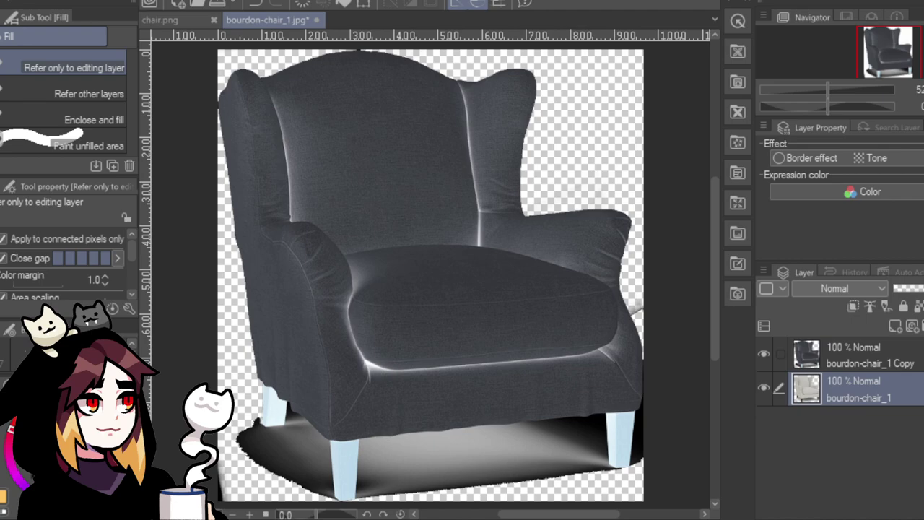
{"action": "left_click", "coordinate": [870, 356]}
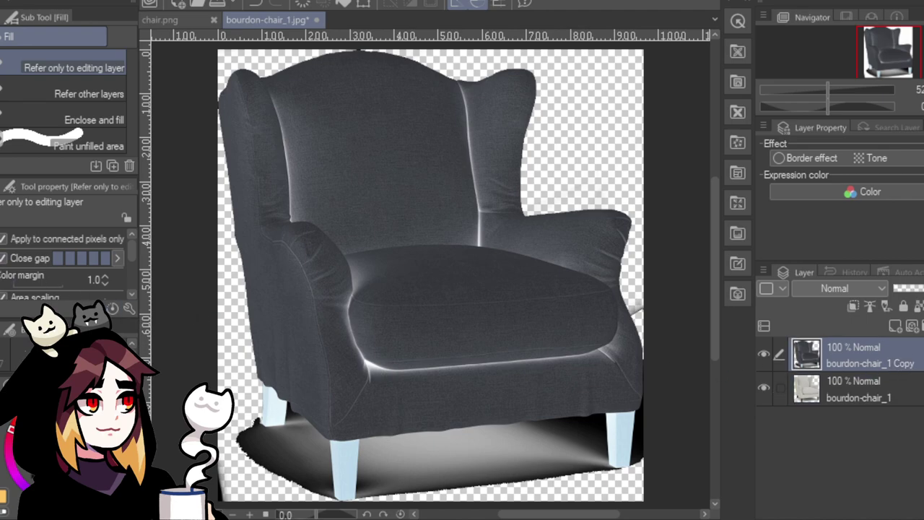
{"action": "key", "text": "e"}
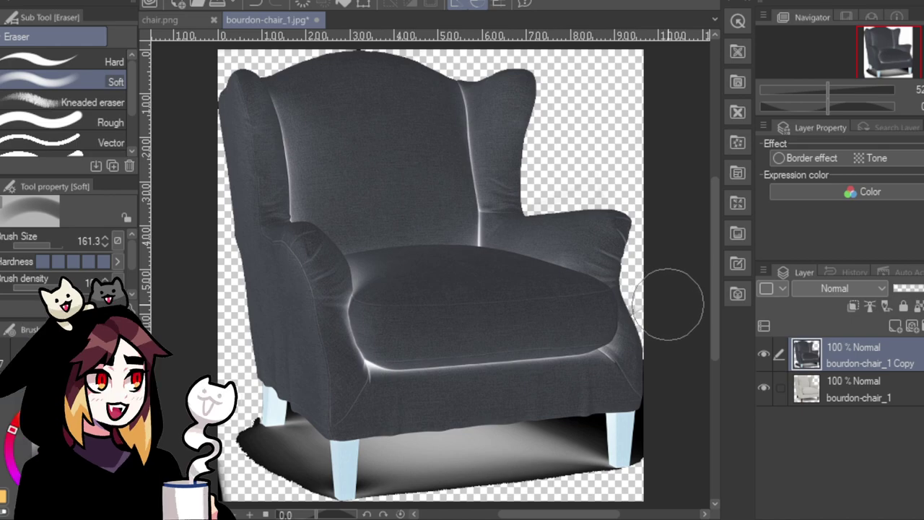
{"action": "mouse_move", "coordinate": [239, 431]}
{"action": "left_mouse_down"}
{"action": "mouse_move", "coordinate": [245, 453]}
{"action": "mouse_move", "coordinate": [241, 440]}
{"action": "mouse_move", "coordinate": [258, 442]}
{"action": "left_mouse_up"}
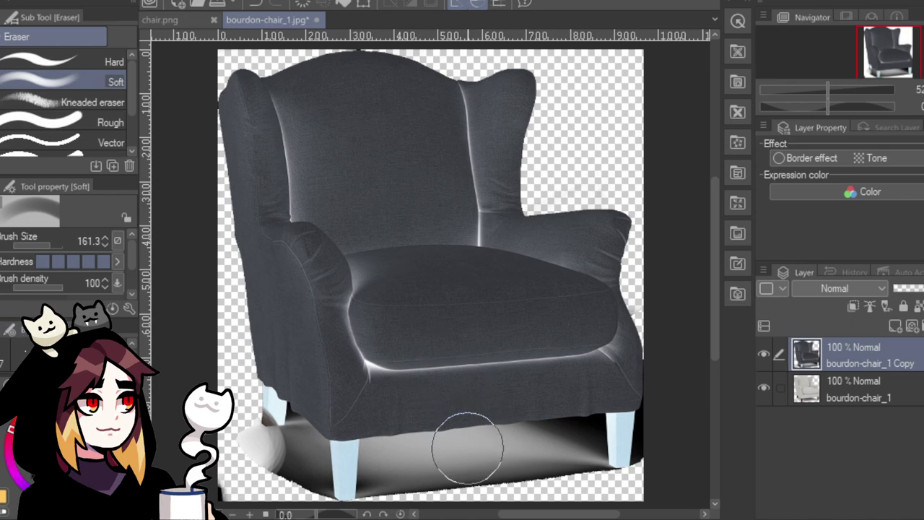
{"action": "left_click", "coordinate": [911, 402]}
{"action": "key", "text": "Delete"}
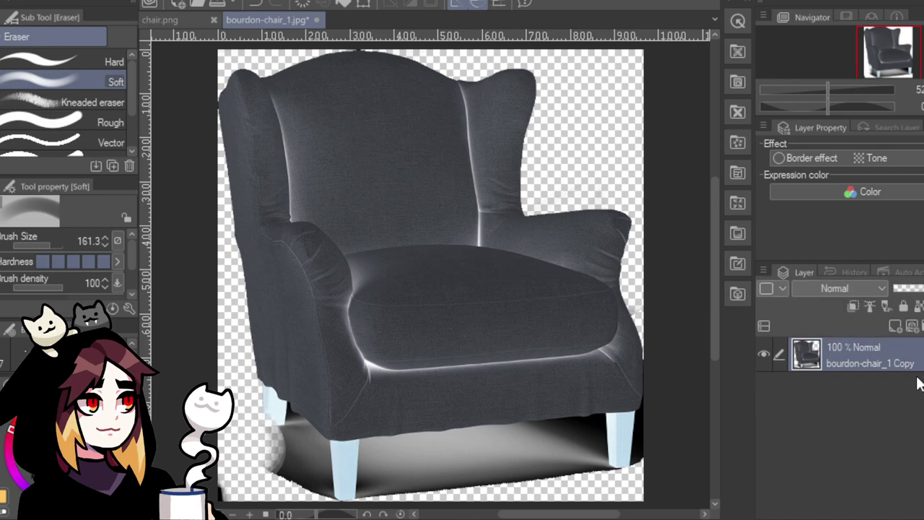
Erase the chair's legs and remaining floor shadow along its lower edge with the Soft eraser, and switch to the Lasso selection.
{"action": "mouse_move", "coordinate": [294, 419]}
{"action": "left_mouse_down"}
{"action": "mouse_move", "coordinate": [255, 442]}
{"action": "mouse_move", "coordinate": [262, 450]}
{"action": "mouse_move", "coordinate": [501, 445]}
{"action": "mouse_move", "coordinate": [514, 461]}
{"action": "mouse_move", "coordinate": [254, 472]}
{"action": "mouse_move", "coordinate": [670, 490]}
{"action": "left_mouse_up"}
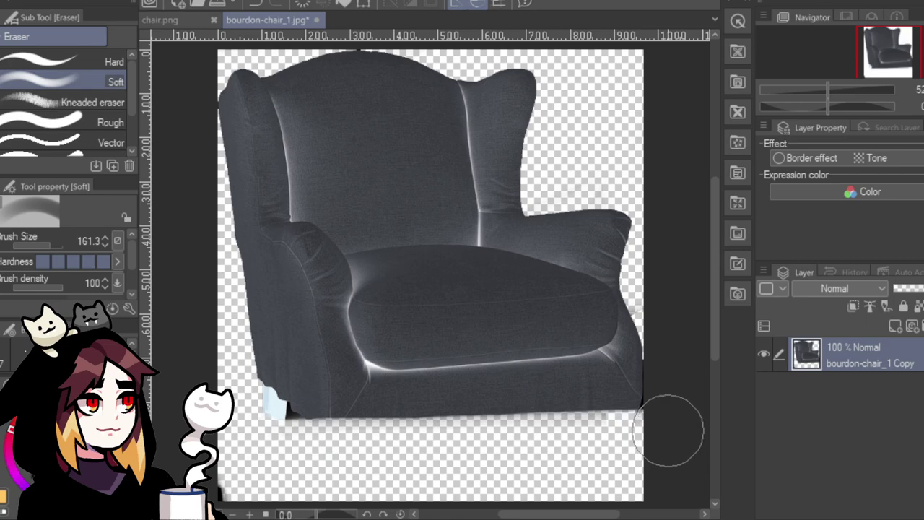
{"action": "mouse_move", "coordinate": [259, 442]}
{"action": "left_mouse_down"}
{"action": "mouse_move", "coordinate": [251, 403]}
{"action": "mouse_move", "coordinate": [292, 448]}
{"action": "mouse_move", "coordinate": [249, 417]}
{"action": "left_mouse_up"}
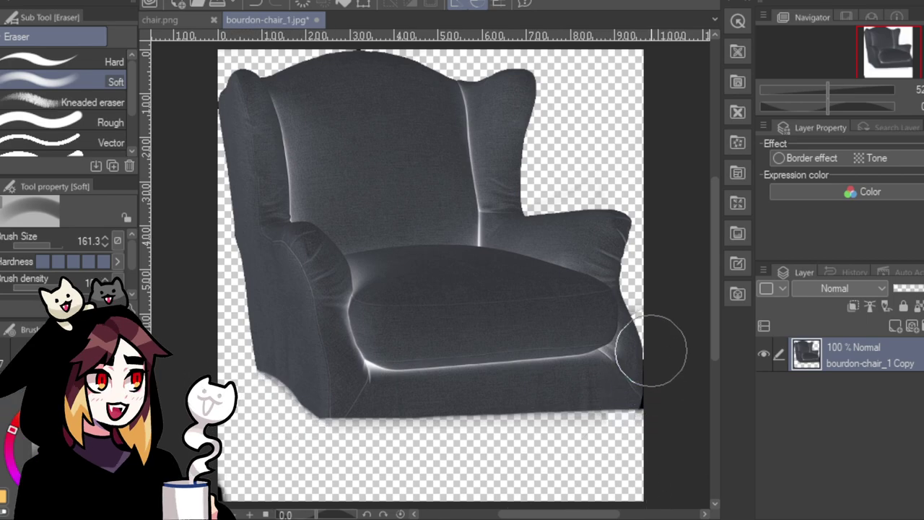
{"action": "scroll", "coordinate": [713, 223], "scroll_direction": "up", "scroll_amount": 2}
{"action": "scroll", "coordinate": [709, 212], "scroll_direction": "down", "scroll_amount": 1}
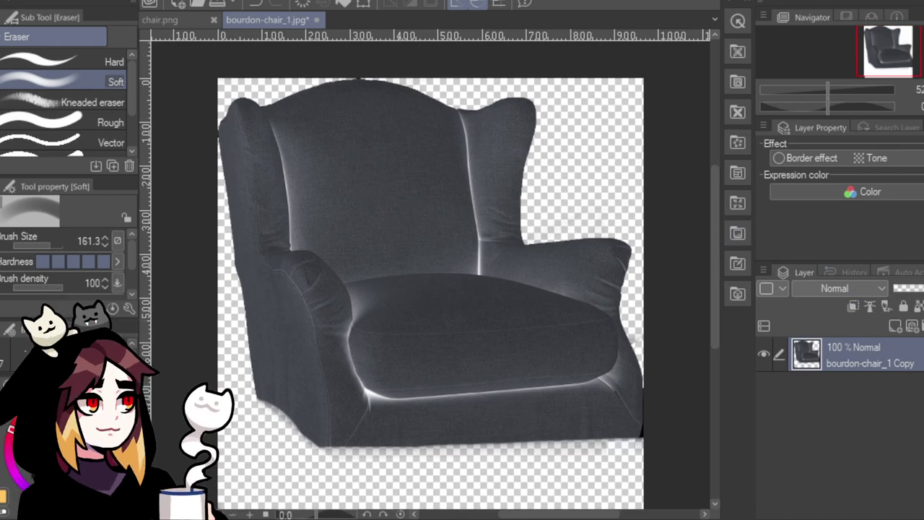
{"action": "key", "text": "m"}
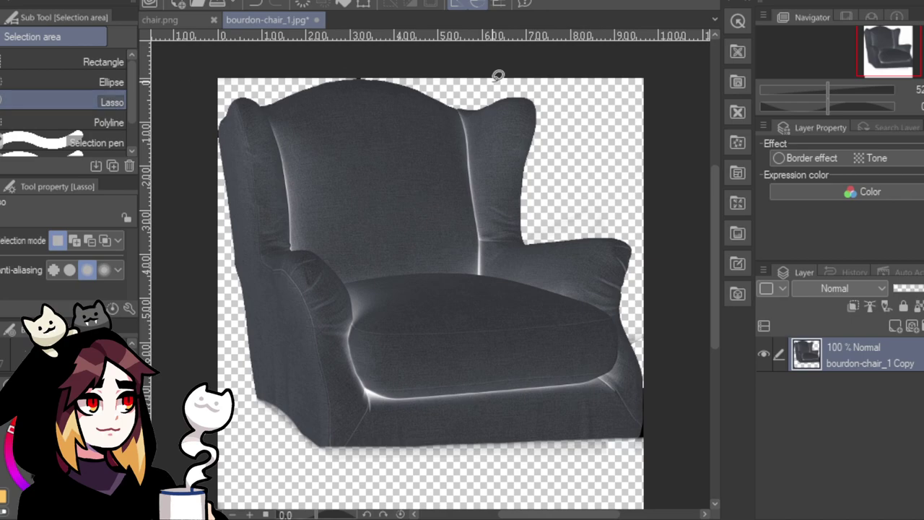
Select the chair cutout, move it about 95 px down from the canvas's upper edge, and clear the selection.
{"action": "mouse_move", "coordinate": [589, 89]}
{"action": "left_mouse_down"}
{"action": "mouse_move", "coordinate": [458, 49]}
{"action": "mouse_move", "coordinate": [243, 45]}
{"action": "mouse_move", "coordinate": [181, 155]}
{"action": "mouse_move", "coordinate": [177, 268]}
{"action": "mouse_move", "coordinate": [233, 455]}
{"action": "mouse_move", "coordinate": [528, 413]}
{"action": "mouse_move", "coordinate": [714, 258]}
{"action": "mouse_move", "coordinate": [702, 140]}
{"action": "mouse_move", "coordinate": [608, 47]}
{"action": "mouse_move", "coordinate": [604, 14]}
{"action": "mouse_move", "coordinate": [497, 62]}
{"action": "mouse_move", "coordinate": [450, 134]}
{"action": "mouse_move", "coordinate": [469, 115]}
{"action": "left_mouse_up"}
{"action": "left_click_drag", "start_coordinate": [888, 64], "coordinate": [897, 58]}
{"action": "key", "text": "o"}
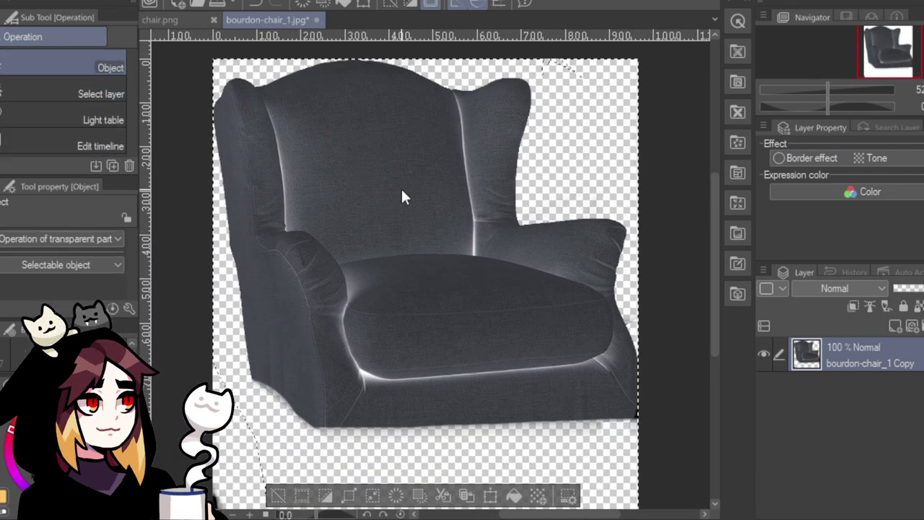
{"action": "left_click_drag", "start_coordinate": [408, 194], "coordinate": [409, 238]}
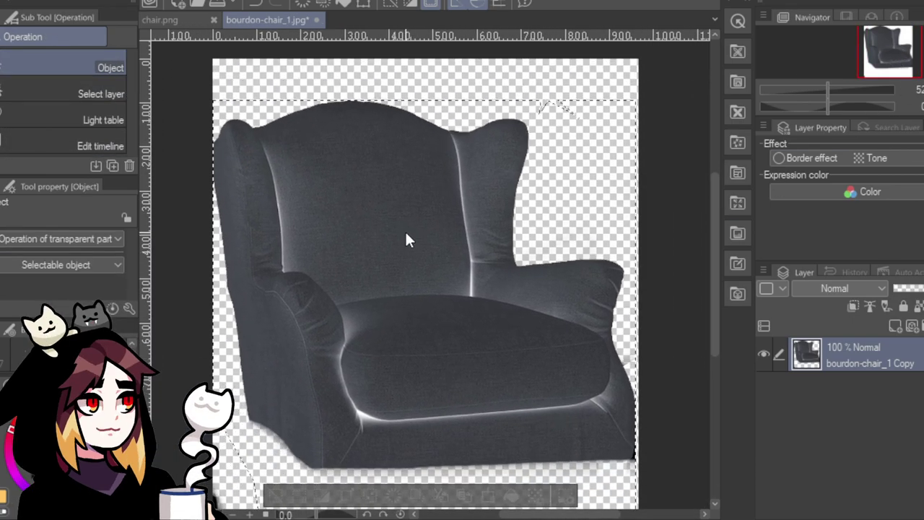
{"action": "left_click", "coordinate": [276, 495]}
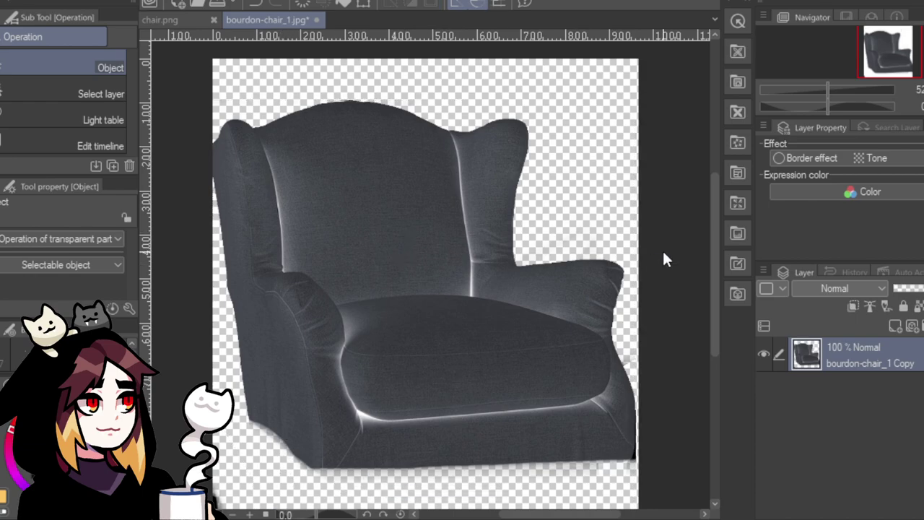
{"action": "key", "text": "ctrl+z"}
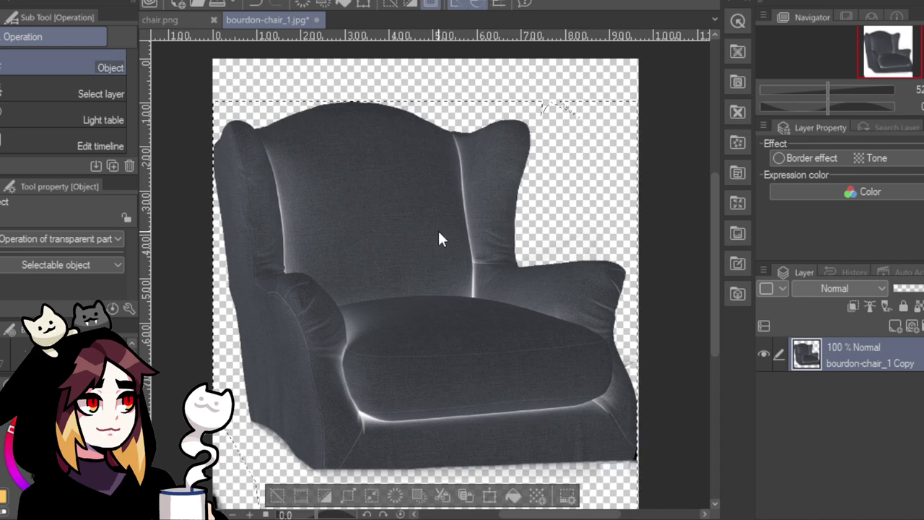
{"action": "left_click", "coordinate": [278, 494]}
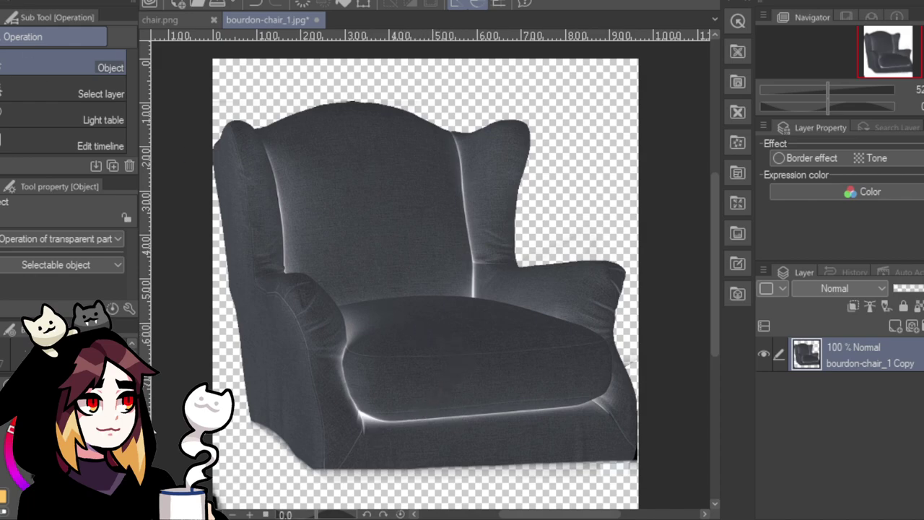
Widen the canvas slightly on both sides so the chair has a transparent margin.
{"action": "key", "text": "ctrl+t"}
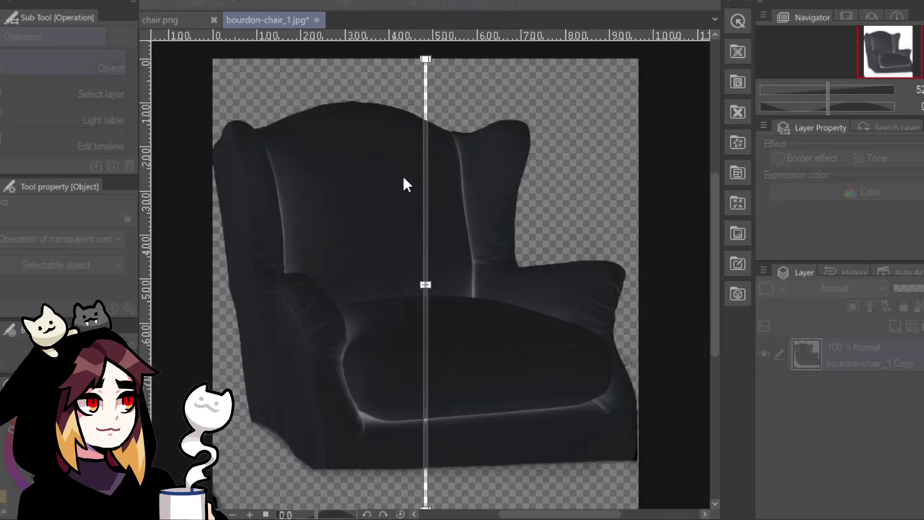
{"action": "key", "text": "Return"}
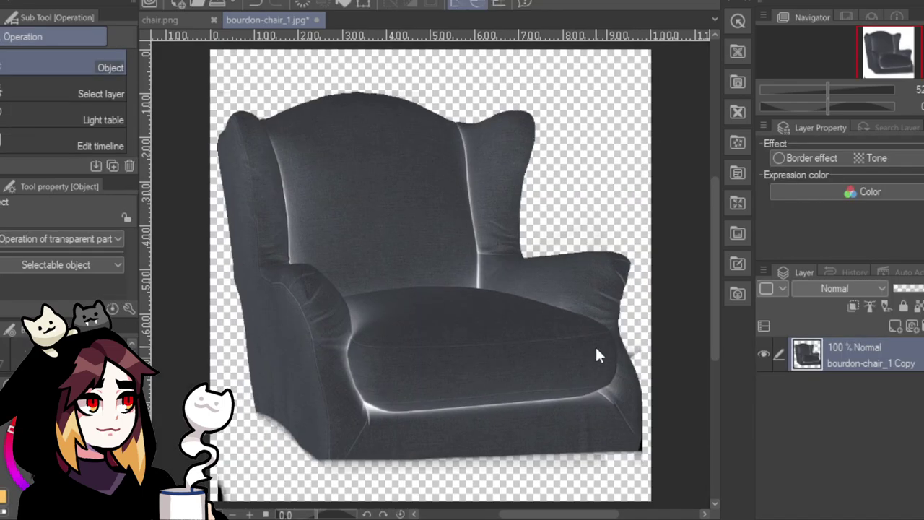
{"action": "left_click_drag", "start_coordinate": [907, 75], "coordinate": [908, 73]}
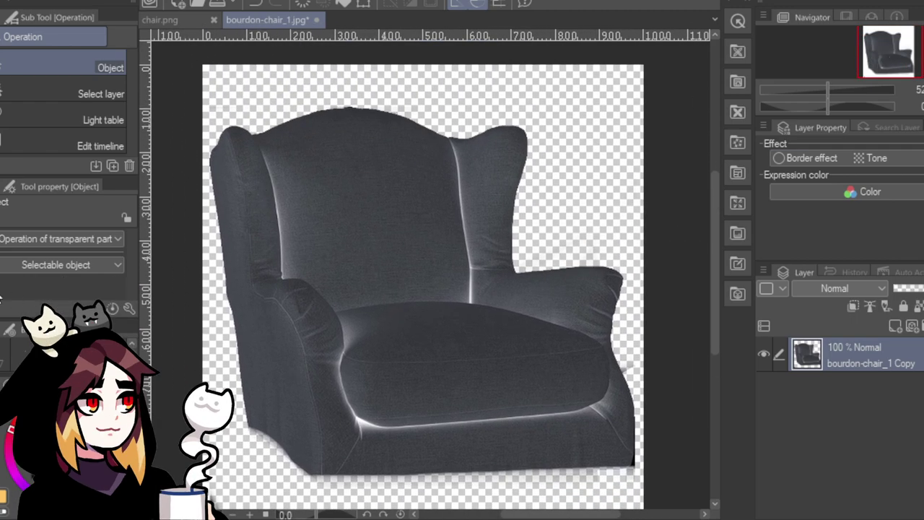
Try painting the chair's white seam highlights dark red with the Real G-Pen at brush size 190.7.
{"action": "key", "text": "e"}
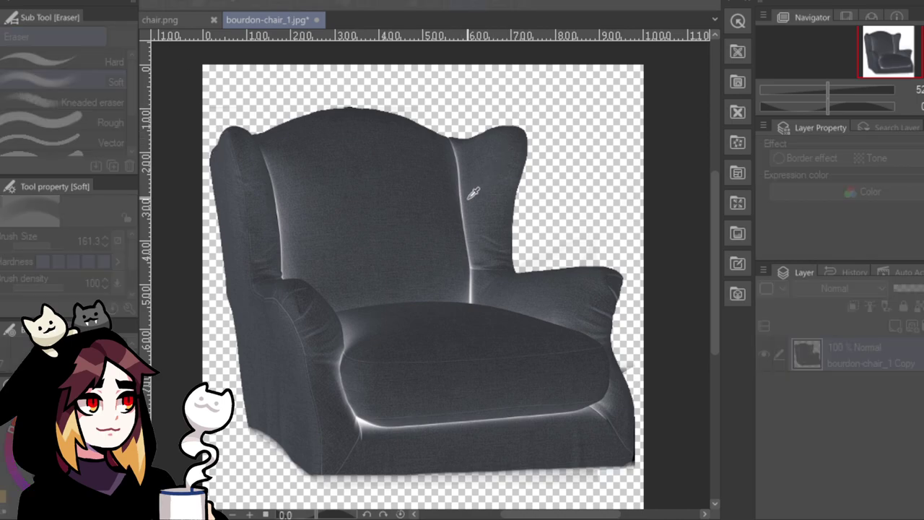
{"action": "left_click", "coordinate": [472, 290]}
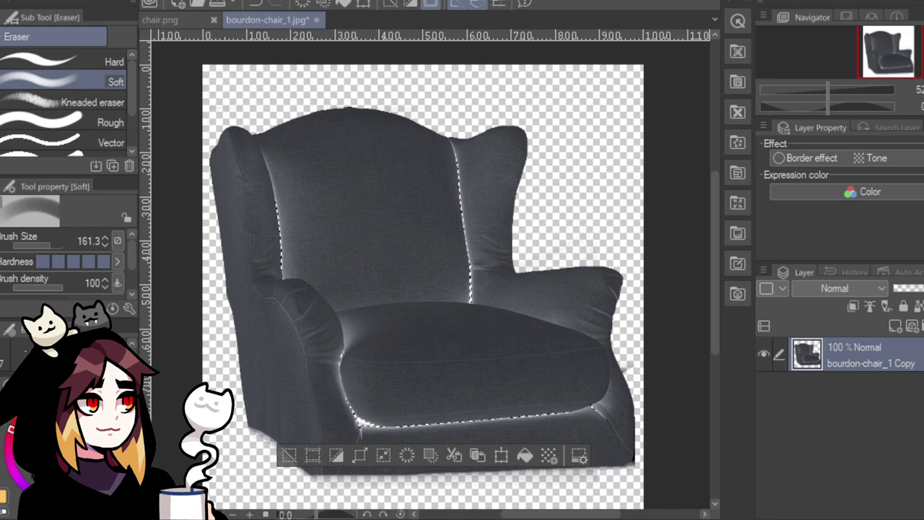
{"action": "key", "text": "p"}
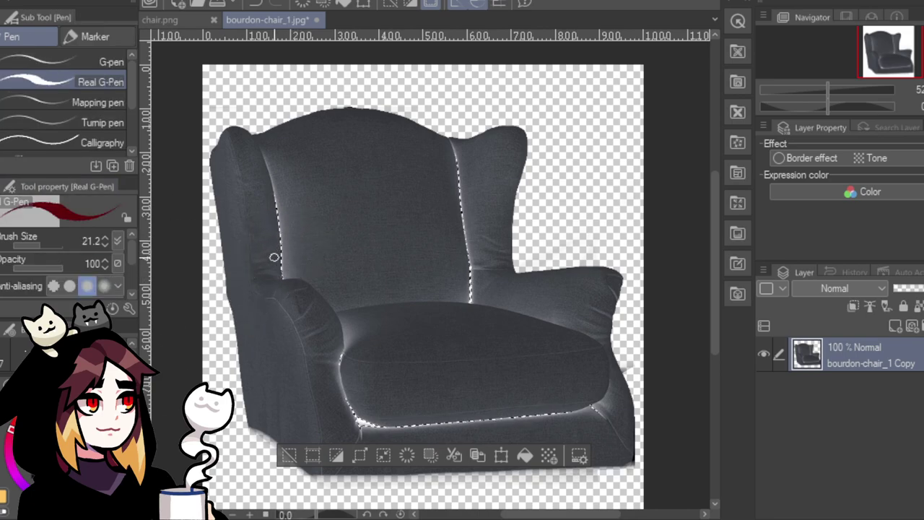
{"action": "left_click", "coordinate": [50, 241]}
{"action": "left_click", "coordinate": [387, 442]}
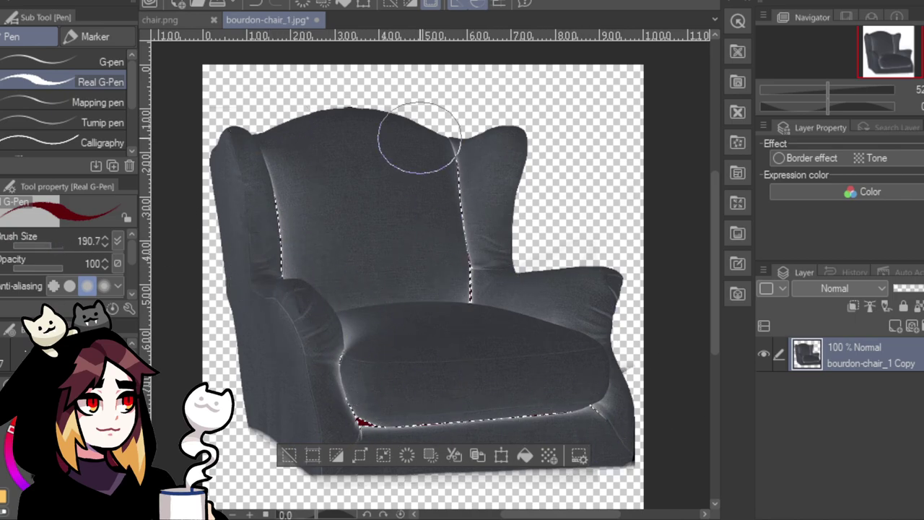
{"action": "left_click", "coordinate": [288, 455]}
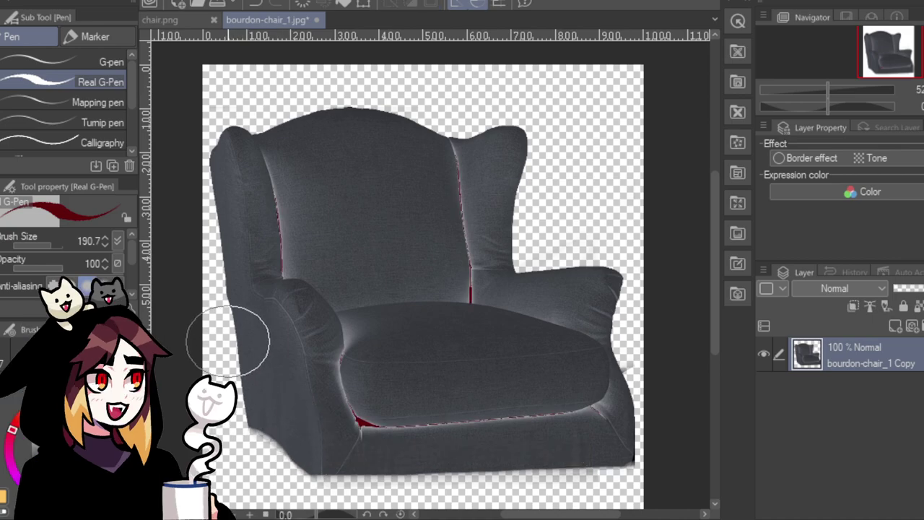
{"action": "key", "text": "ctrl+z"}
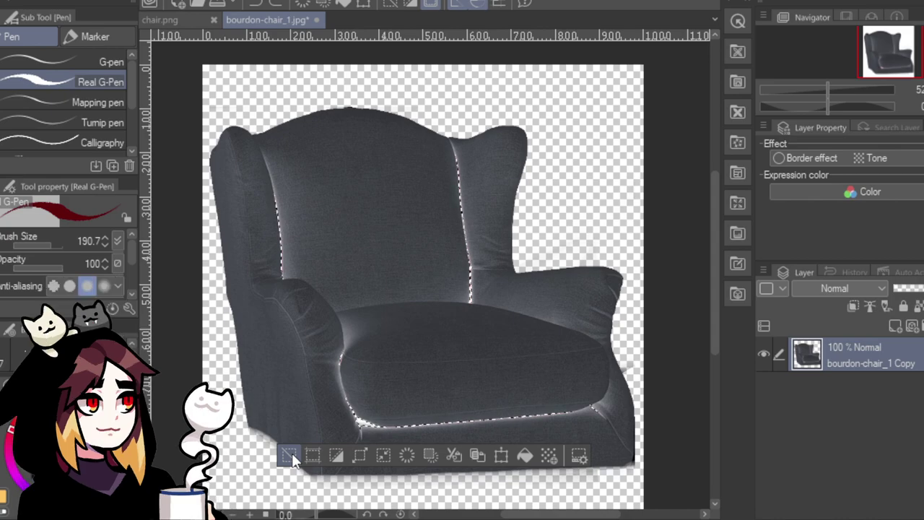
{"action": "left_click", "coordinate": [288, 455]}
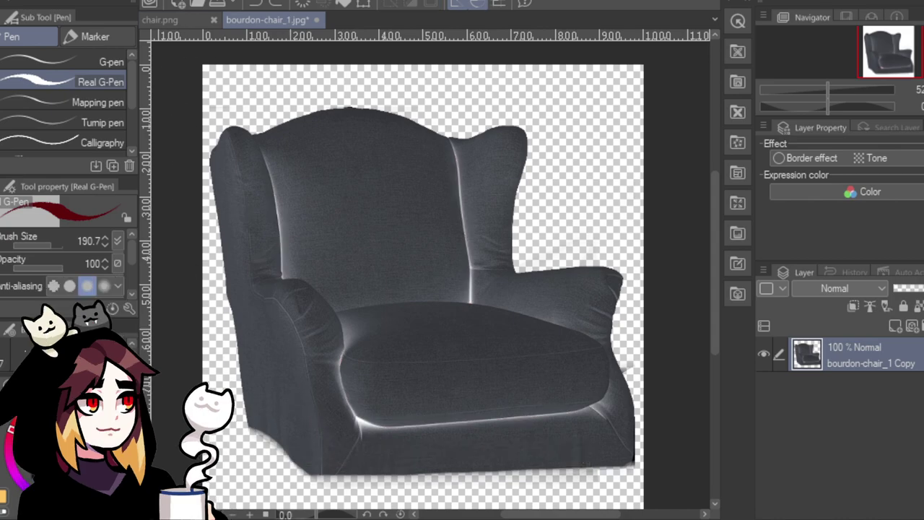
Select a wider range of the chair's bright seam highlights and try painting them black directly on the chair layer.
{"action": "key", "text": "Tab"}
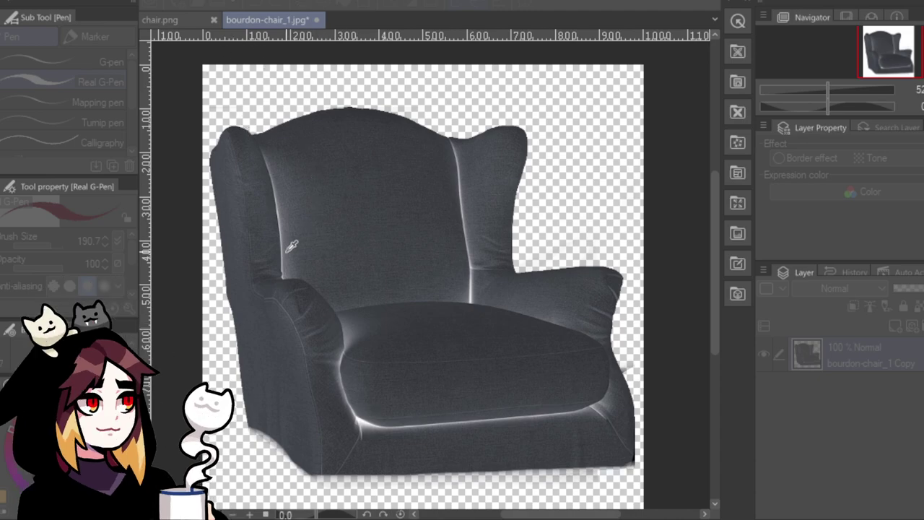
{"action": "left_click", "coordinate": [369, 418]}
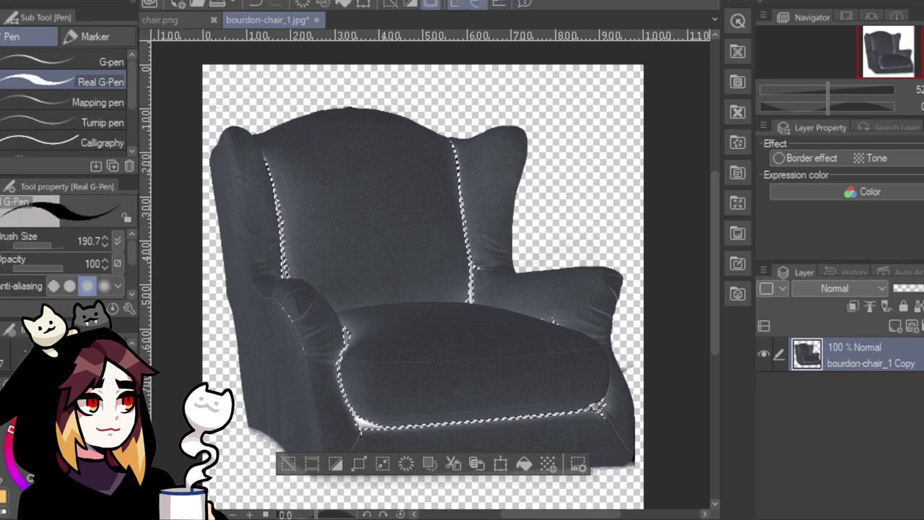
{"action": "mouse_move", "coordinate": [259, 177]}
{"action": "left_mouse_down"}
{"action": "mouse_move", "coordinate": [335, 263]}
{"action": "mouse_move", "coordinate": [338, 360]}
{"action": "mouse_move", "coordinate": [597, 423]}
{"action": "mouse_move", "coordinate": [610, 384]}
{"action": "mouse_move", "coordinate": [585, 374]}
{"action": "mouse_move", "coordinate": [640, 386]}
{"action": "left_mouse_up"}
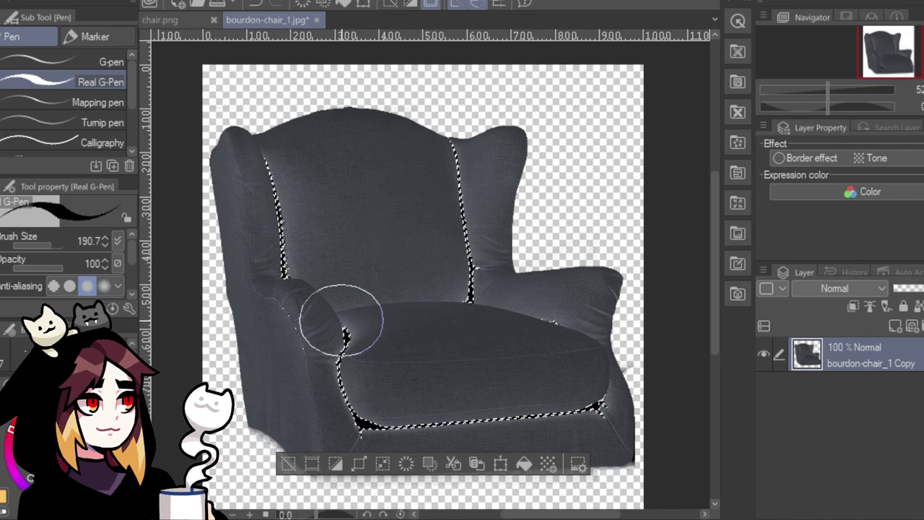
{"action": "left_click", "coordinate": [288, 463]}
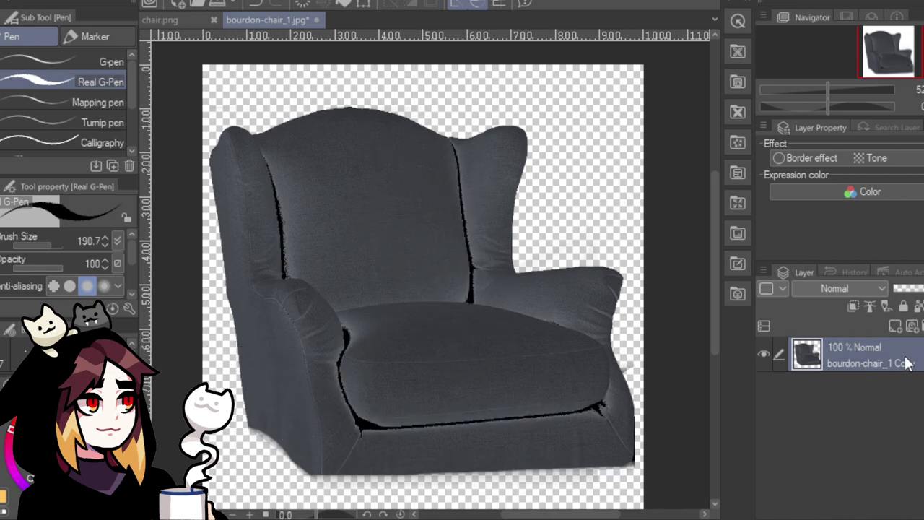
{"action": "key", "text": "ctrl+shift+d"}
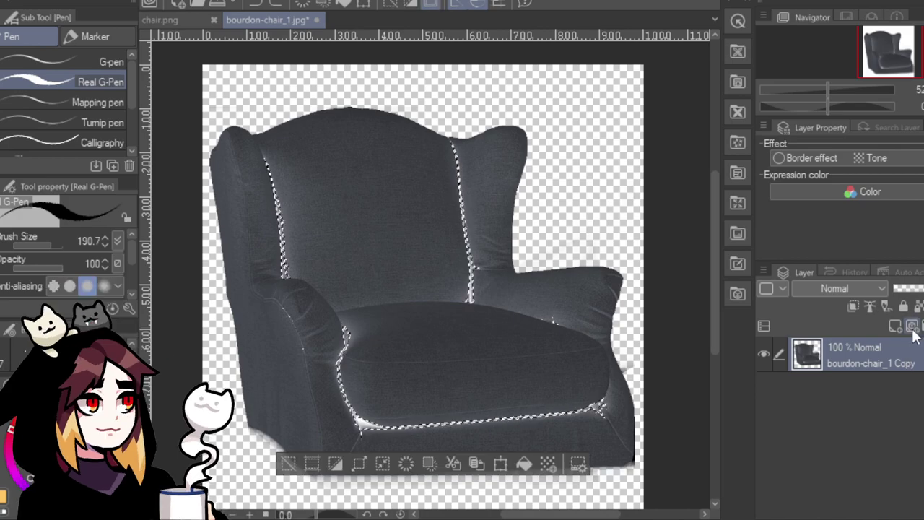
Paint the selected seam highlights black on a new layer above the chair, then deselect and blur the painted lines.
{"action": "left_click", "coordinate": [909, 326]}
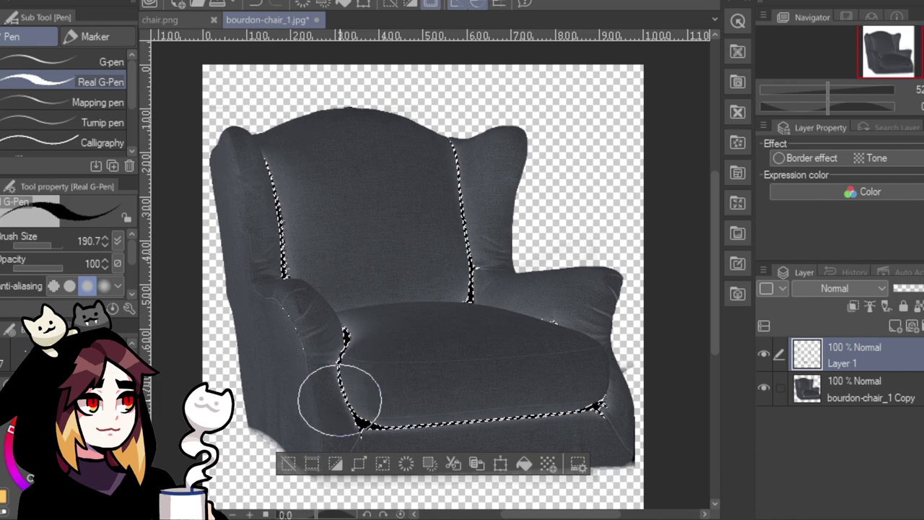
{"action": "key", "text": "ctrl+d"}
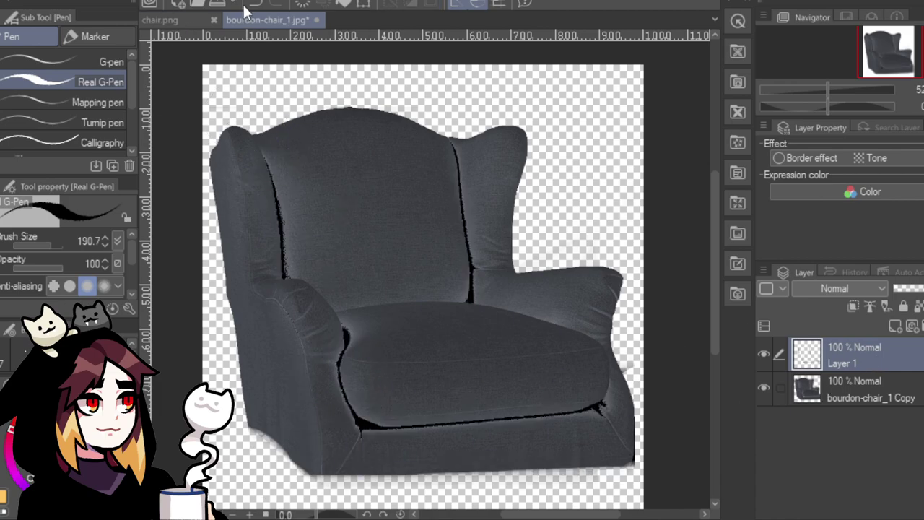
{"action": "key", "text": "Delete"}
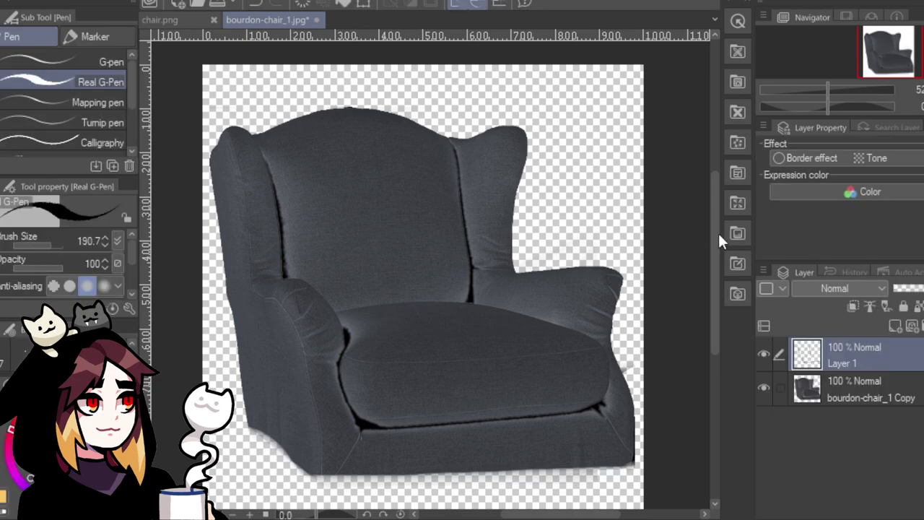
Add another new layer on top and merge the black seam layer, Layer 1, down into the chair layer.
{"action": "left_click", "coordinate": [895, 326]}
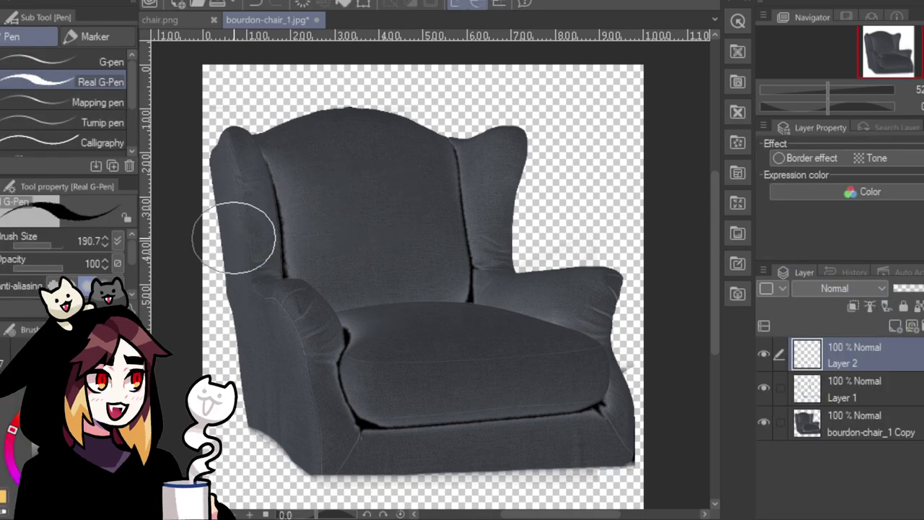
{"action": "left_click", "coordinate": [855, 388]}
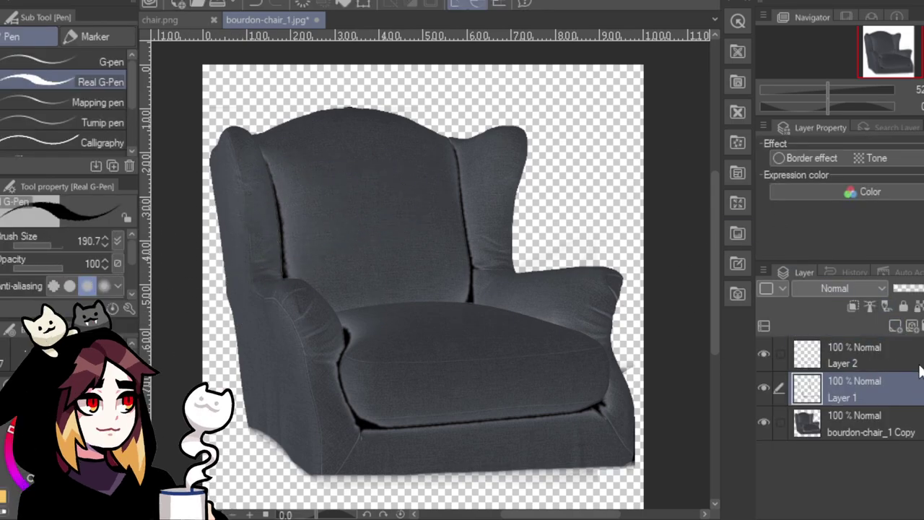
{"action": "key", "text": "ctrl+e"}
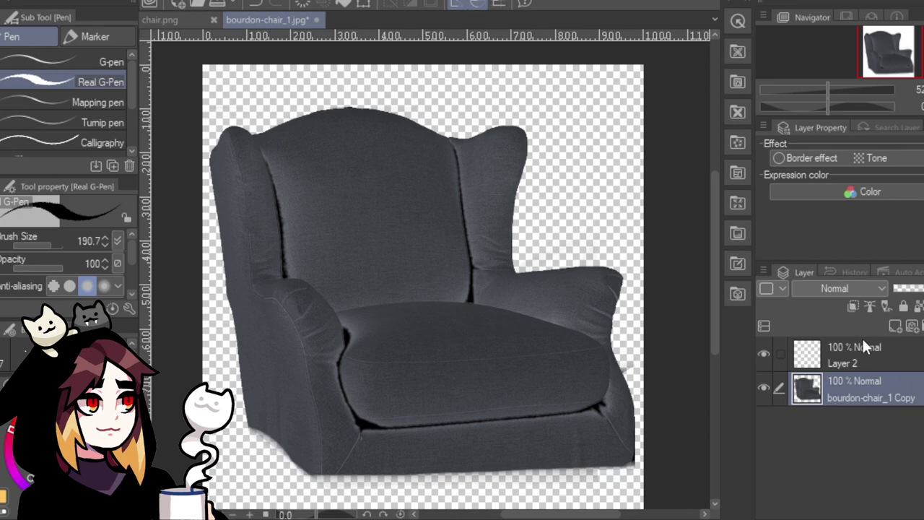
Select the chair's silhouette and cover it with dark red on Layer 2 using the Real G-Pen.
{"action": "key", "text": "ctrl+shift+l"}
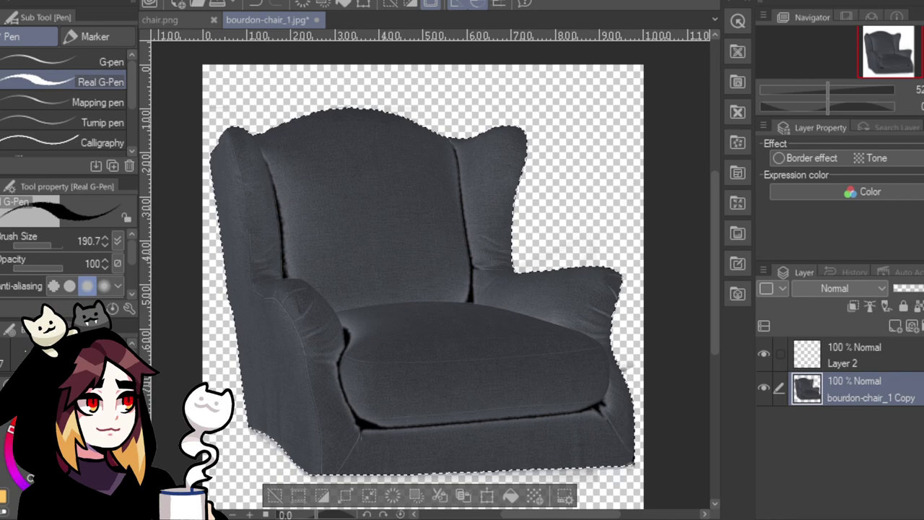
{"action": "left_click", "coordinate": [900, 347]}
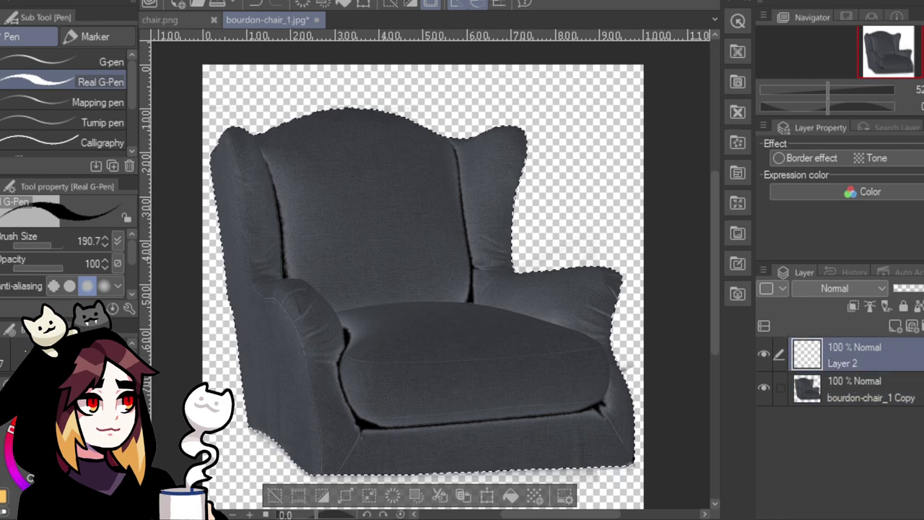
{"action": "mouse_move", "coordinate": [506, 141]}
{"action": "left_mouse_down"}
{"action": "mouse_move", "coordinate": [191, 306]}
{"action": "mouse_move", "coordinate": [454, 77]}
{"action": "mouse_move", "coordinate": [404, 325]}
{"action": "mouse_move", "coordinate": [536, 270]}
{"action": "left_mouse_up"}
{"action": "mouse_move", "coordinate": [443, 209]}
{"action": "left_mouse_down"}
{"action": "mouse_move", "coordinate": [519, 304]}
{"action": "mouse_move", "coordinate": [665, 274]}
{"action": "mouse_move", "coordinate": [624, 355]}
{"action": "mouse_move", "coordinate": [496, 479]}
{"action": "left_mouse_up"}
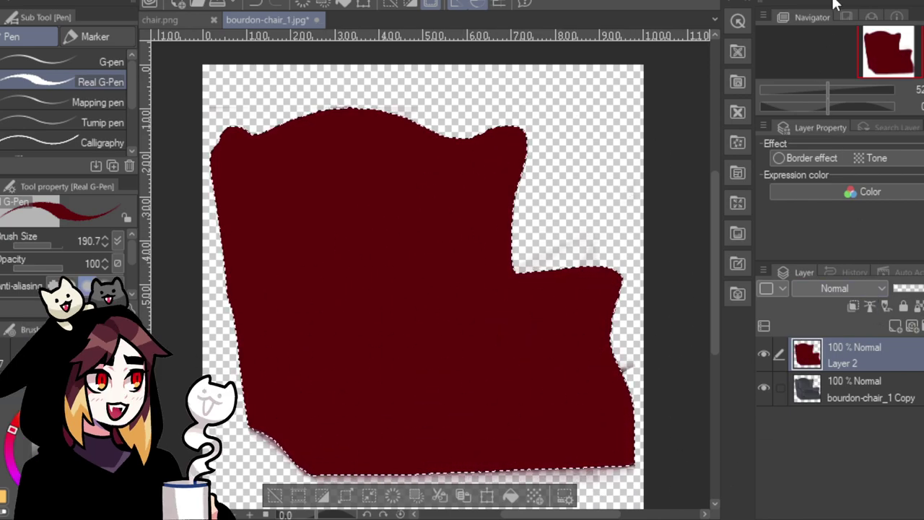
Try blending modes on Layer 2 over the chair, including Darken, Multiply, Linear burn, Subtract, Lighten, Screen, Color dodge and Add (Glow).
{"action": "scroll", "coordinate": [838, 288], "scroll_direction": "down", "scroll_amount": 1}
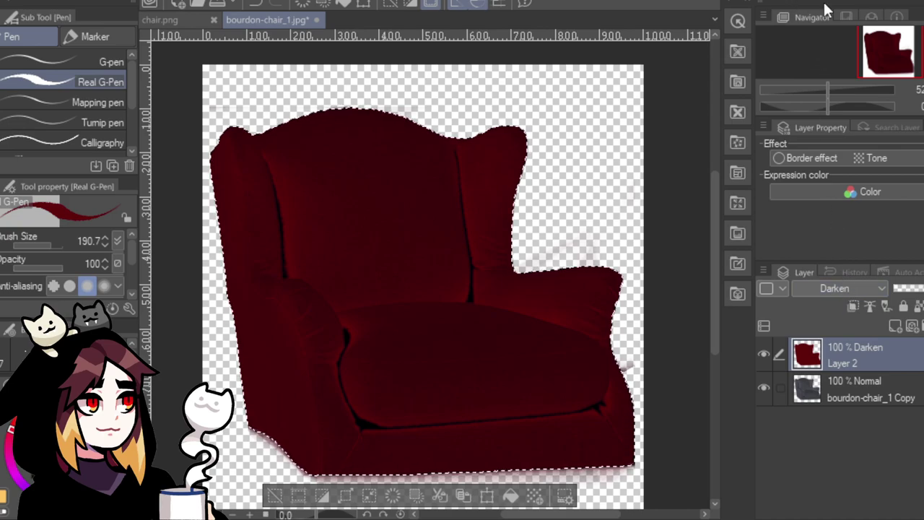
{"action": "key", "text": "Down"}
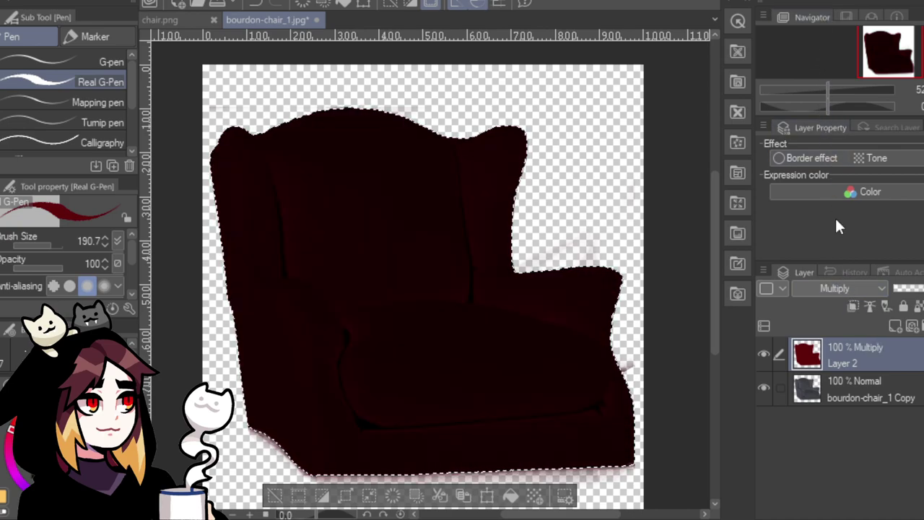
{"action": "key", "text": "Down"}
{"action": "key", "text": "Down"}
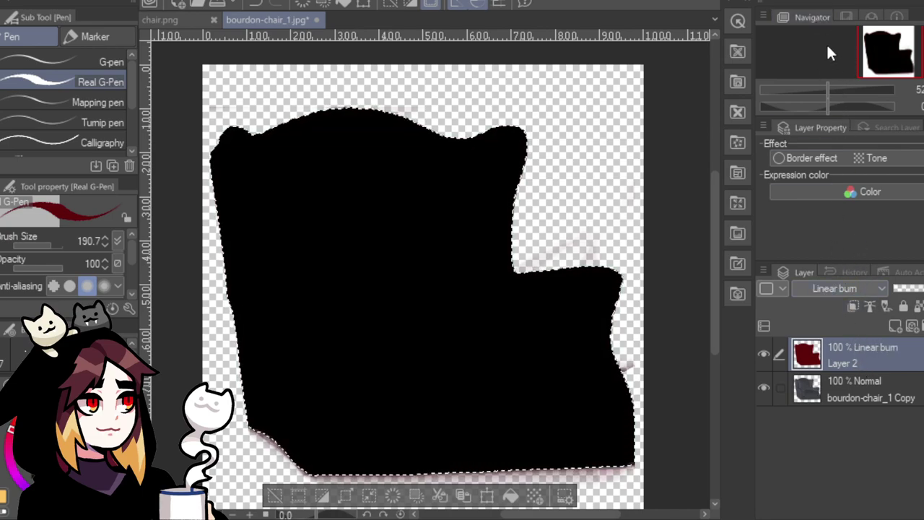
{"action": "key", "text": "Down"}
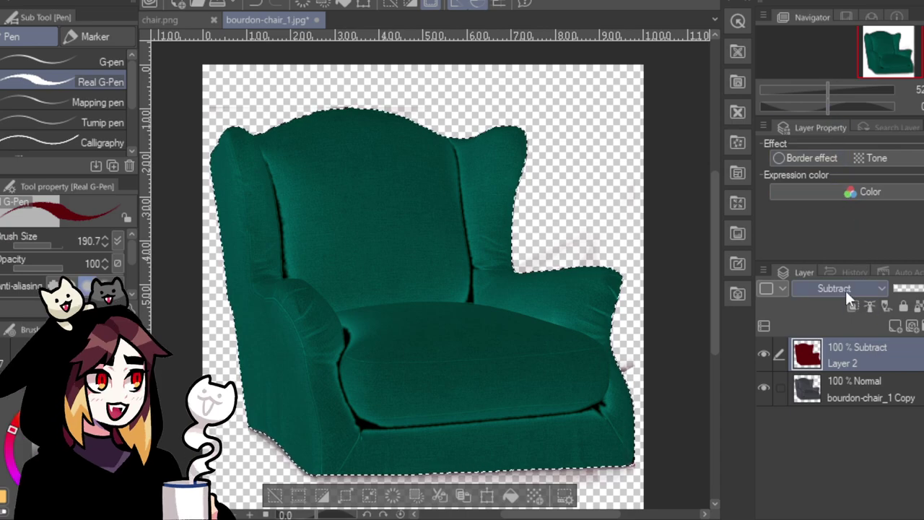
{"action": "key", "text": "Down"}
{"action": "key", "text": "Down"}
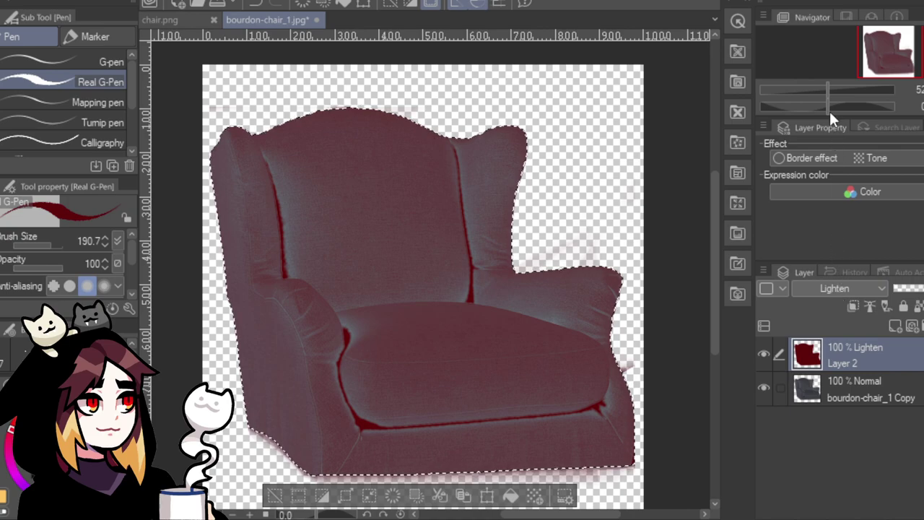
{"action": "key", "text": "Down"}
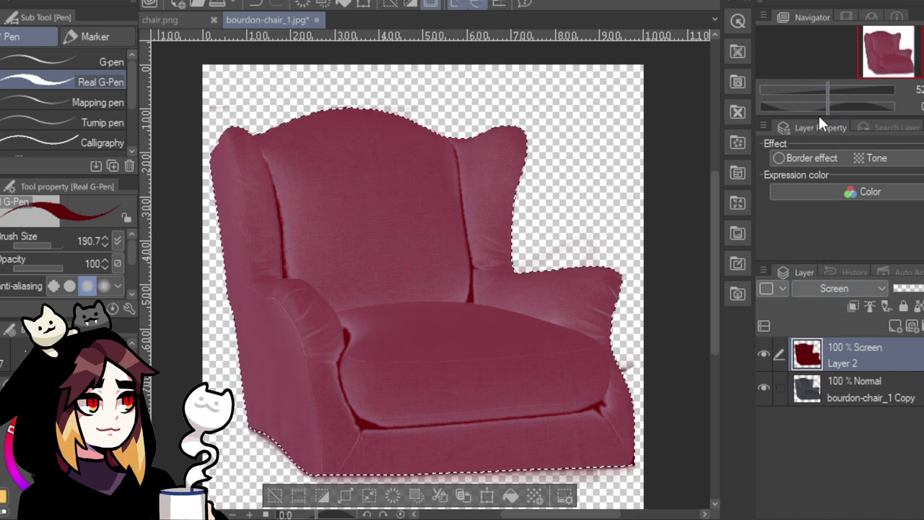
{"action": "key", "text": "d"}
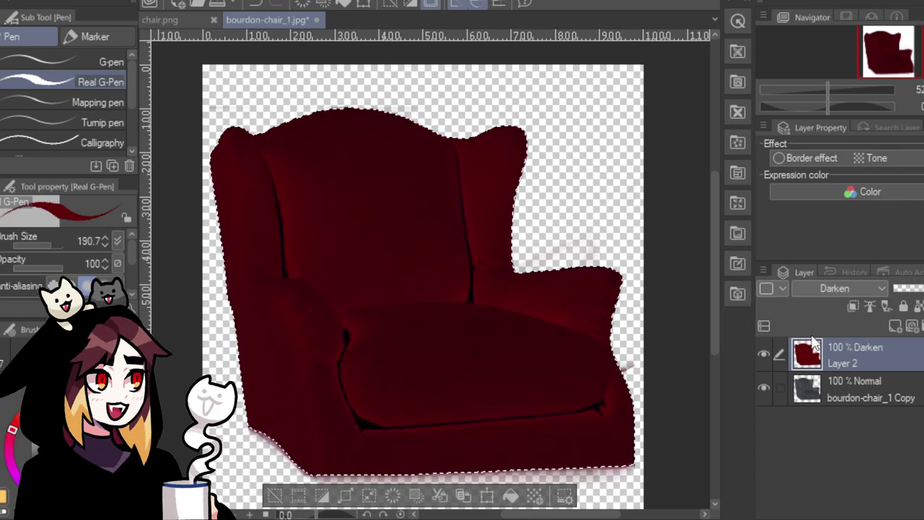
{"action": "key", "text": "c"}
{"action": "key", "text": "c"}
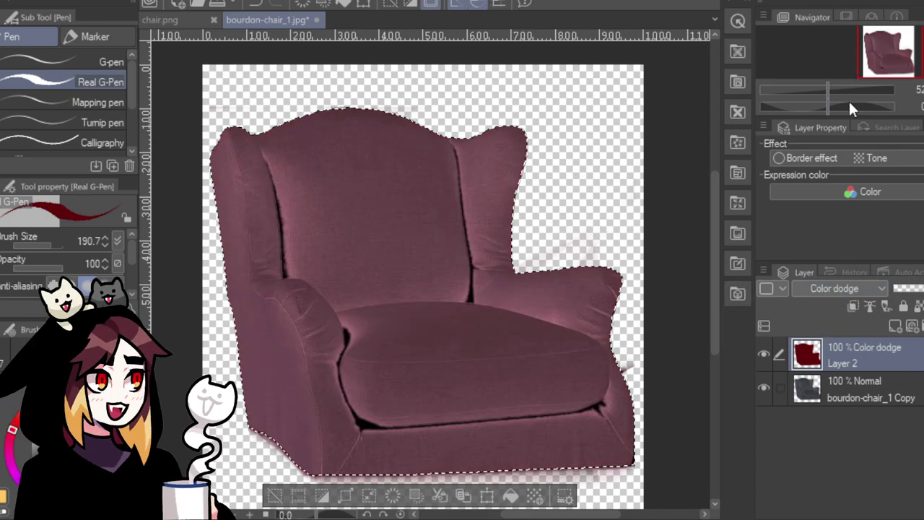
{"action": "key", "text": "g"}
{"action": "key", "text": "a"}
{"action": "key", "text": "a"}
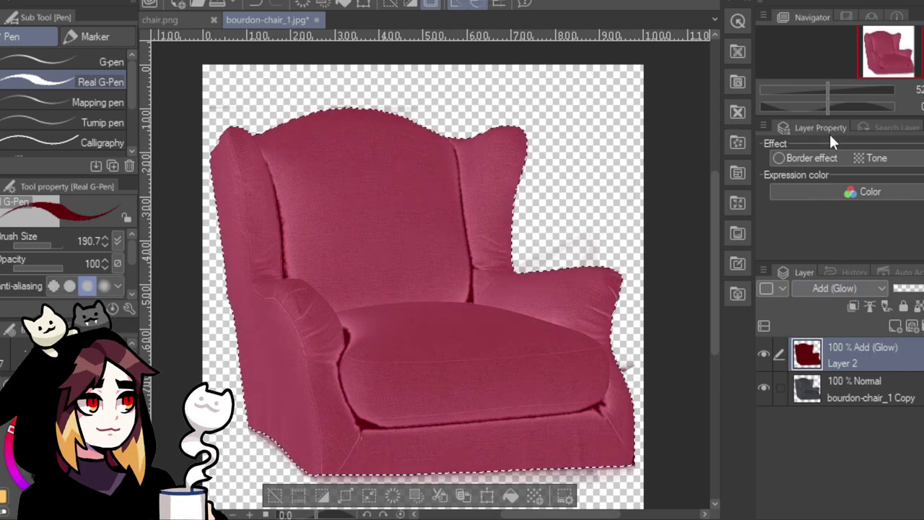
Set Layer 2's blending mode to Overlay, clear the chair selection and save the image as Chair.png.
{"action": "key", "text": "o"}
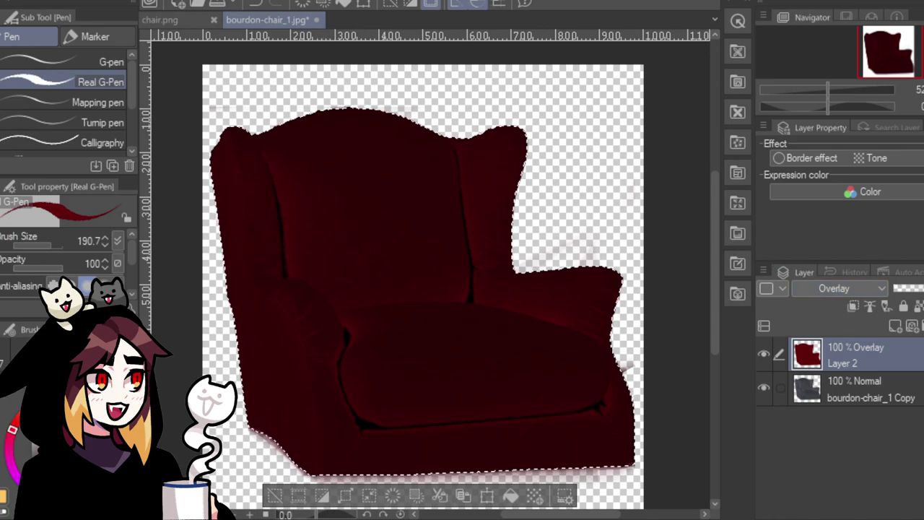
{"action": "left_click", "coordinate": [279, 494]}
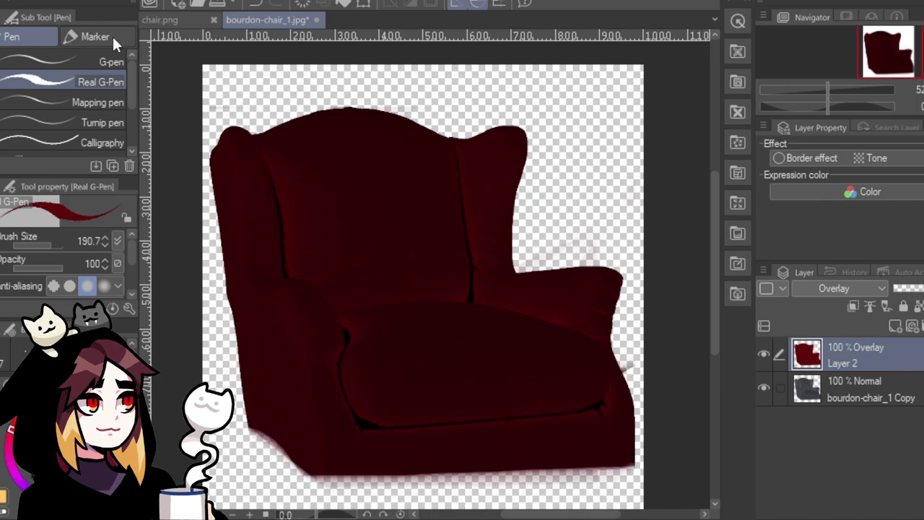
{"action": "key", "text": "Return"}
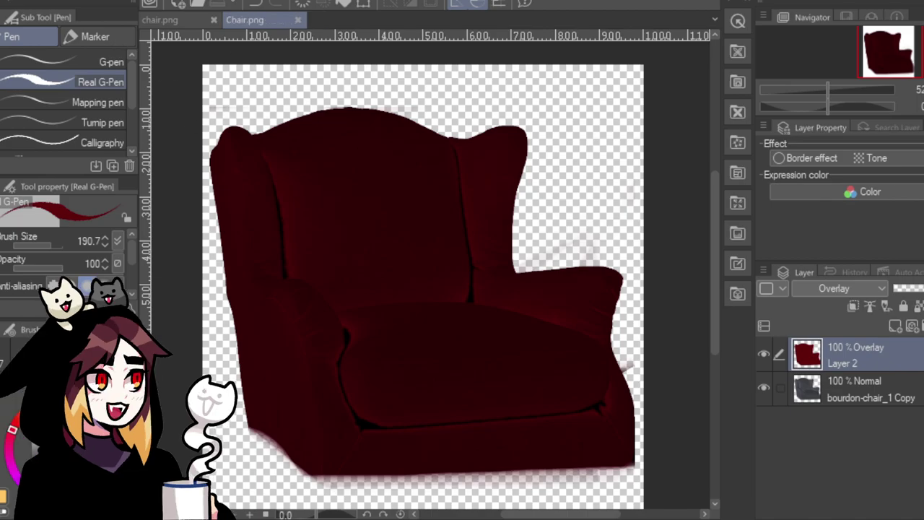
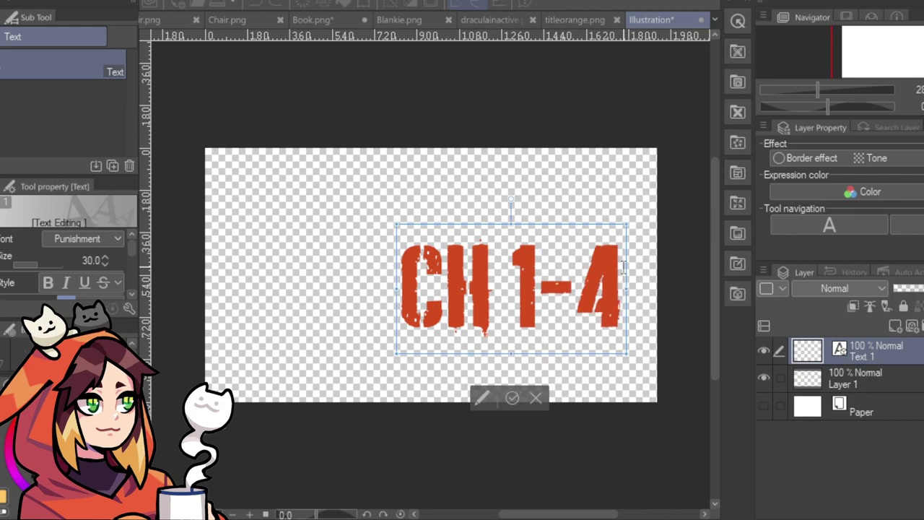
Compare fonts on the "ch 1-4" text and set it to Schooner Script, size 33, in a brighter orange.
{"action": "left_click_drag", "start_coordinate": [624, 289], "coordinate": [363, 280]}
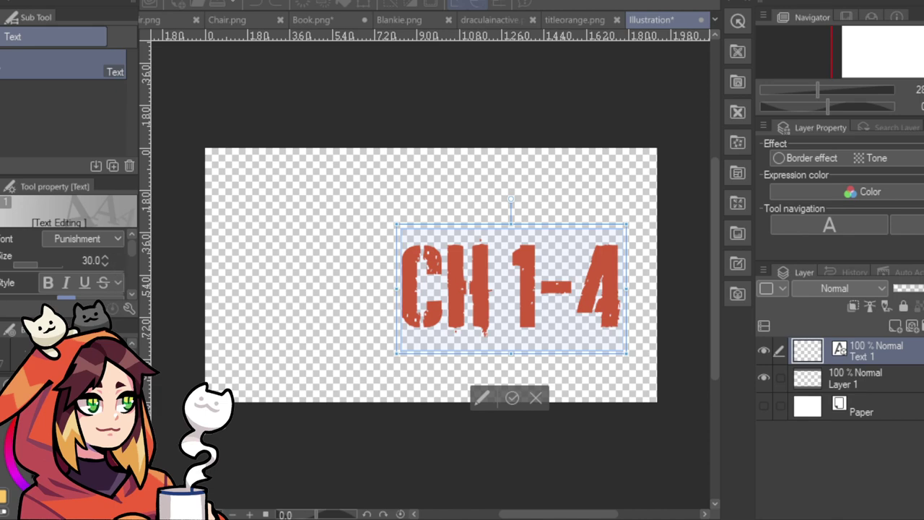
{"action": "left_click", "coordinate": [96, 274]}
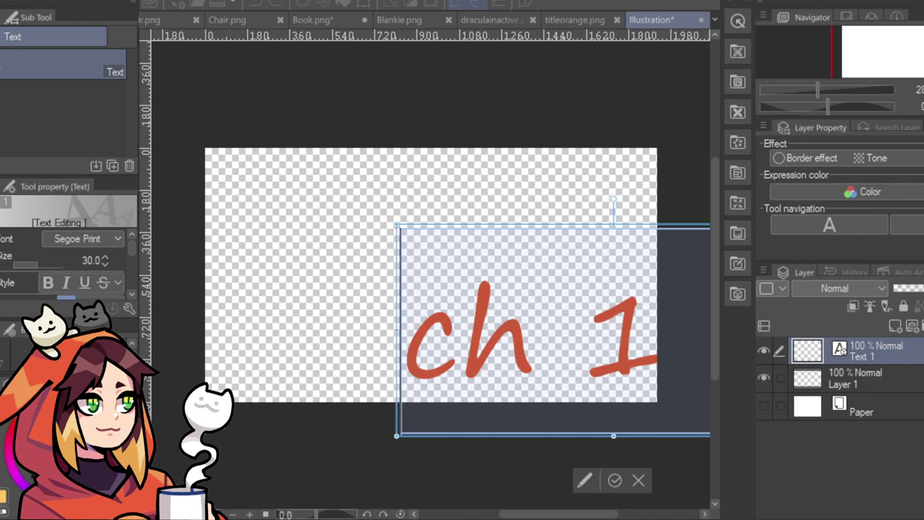
{"action": "key", "text": "Down"}
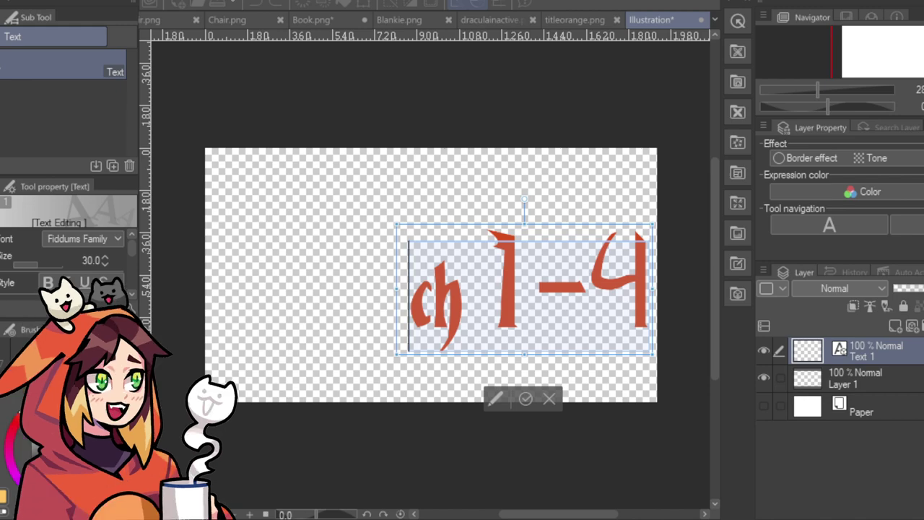
{"action": "key", "text": "Down"}
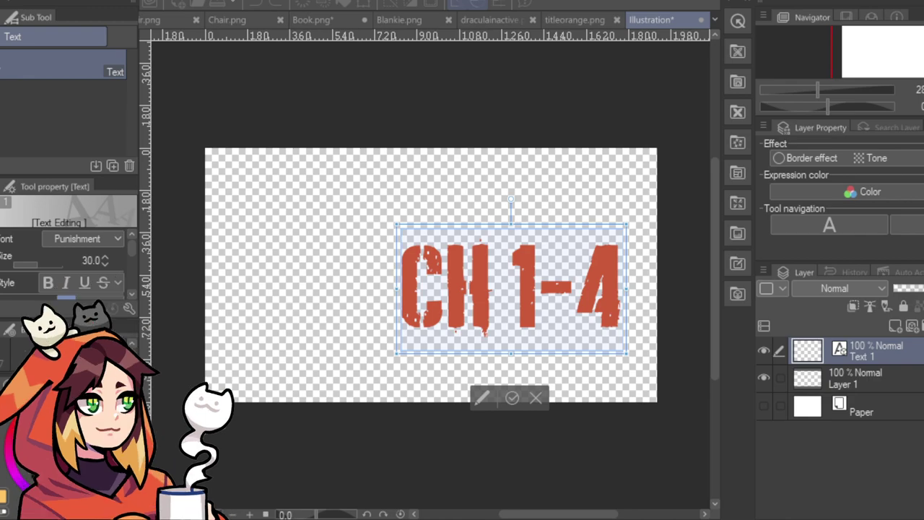
{"action": "key", "text": "Return"}
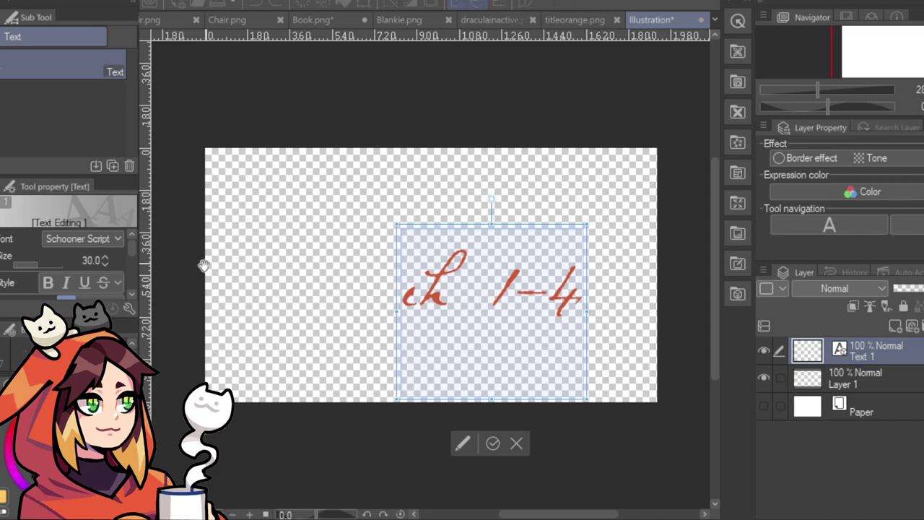
{"action": "scroll", "coordinate": [104, 260], "scroll_direction": "up", "scroll_amount": 3}
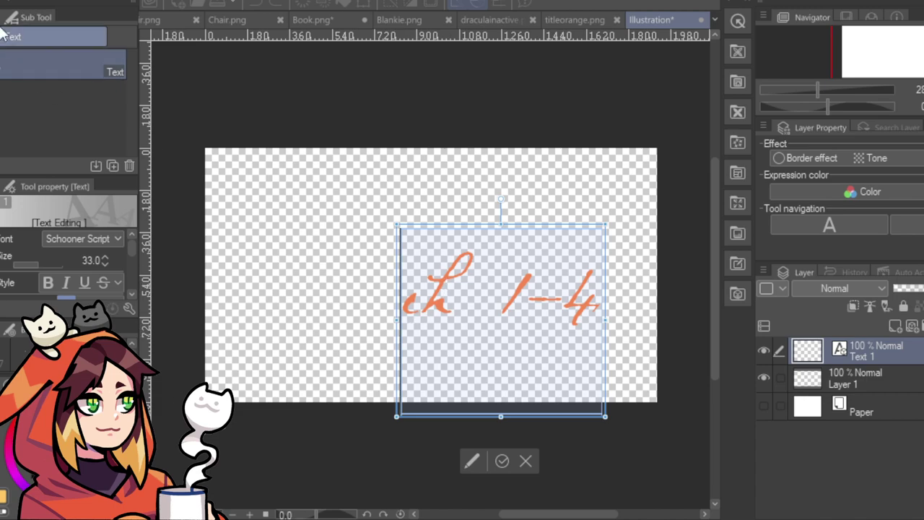
Move the "ch 1-4" text to the middle of the canvas and rasterize its layer.
{"action": "key", "text": "o"}
{"action": "left_click_drag", "start_coordinate": [505, 295], "coordinate": [432, 282]}
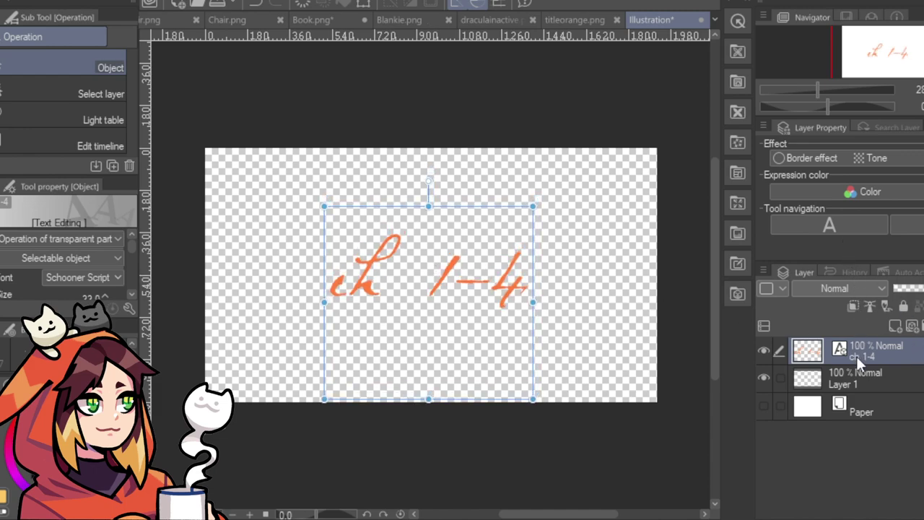
{"action": "key", "text": "ctrl+shift+alt+r"}
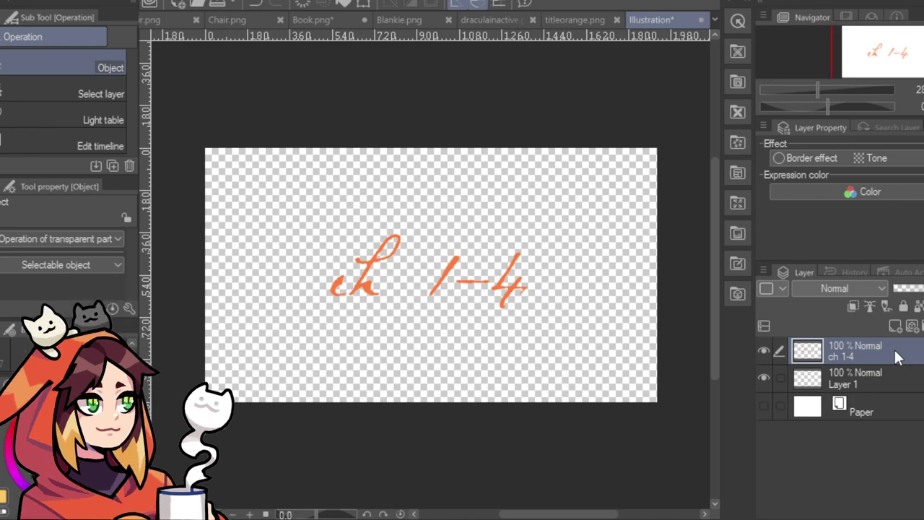
Select the "ch 1-4" lettering, paint it dark red on a new layer with the Real G-Pen, and clear the selection.
{"action": "left_click", "coordinate": [802, 351], "text": "ctrl"}
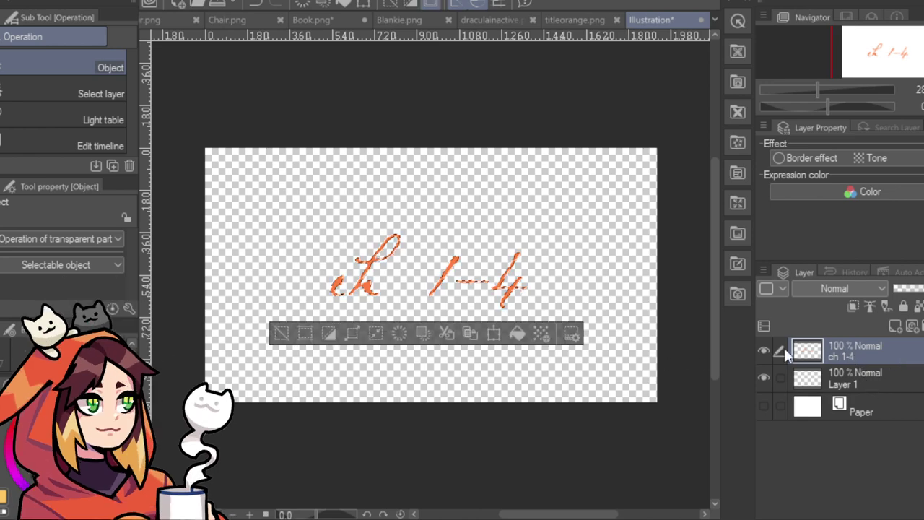
{"action": "left_click", "coordinate": [895, 326]}
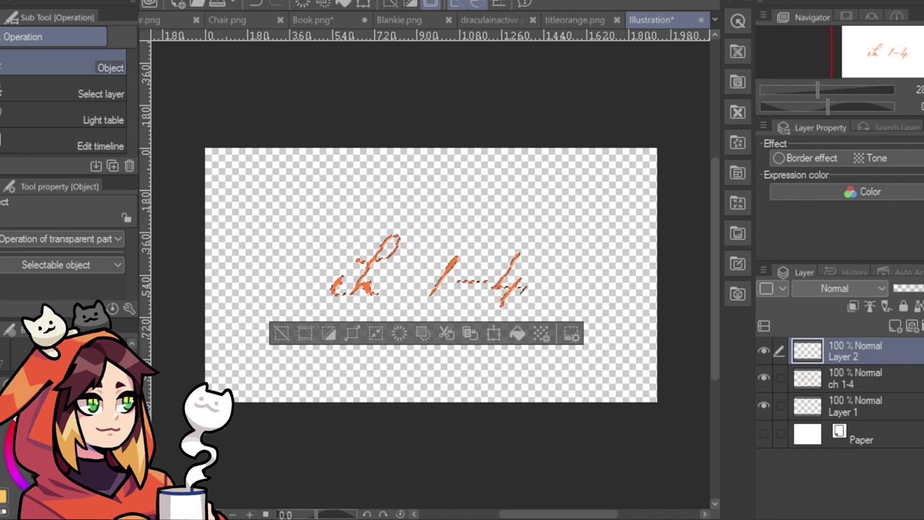
{"action": "key", "text": "p"}
{"action": "mouse_move", "coordinate": [402, 279]}
{"action": "left_mouse_down"}
{"action": "mouse_move", "coordinate": [340, 268]}
{"action": "mouse_move", "coordinate": [354, 300]}
{"action": "left_mouse_up"}
{"action": "left_click_drag", "start_coordinate": [455, 257], "coordinate": [431, 295]}
{"action": "left_click_drag", "start_coordinate": [449, 281], "coordinate": [491, 283]}
{"action": "left_click_drag", "start_coordinate": [519, 254], "coordinate": [500, 305]}
{"action": "left_click_drag", "start_coordinate": [494, 286], "coordinate": [527, 287]}
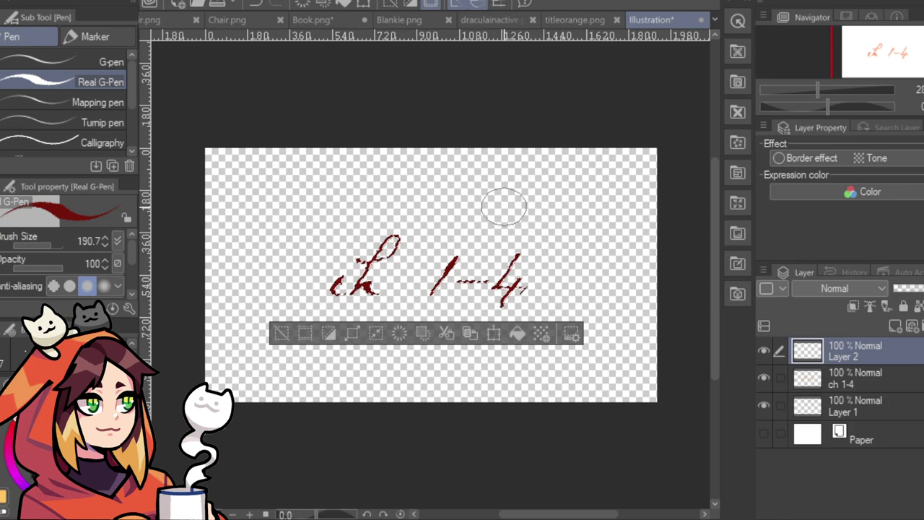
{"action": "left_click", "coordinate": [281, 338]}
Place the dark red Layer 2 beneath the "ch 1-4" layer and nudge the orange lettering up and right to form a shadow.
{"action": "left_click_drag", "start_coordinate": [898, 360], "coordinate": [901, 388]}
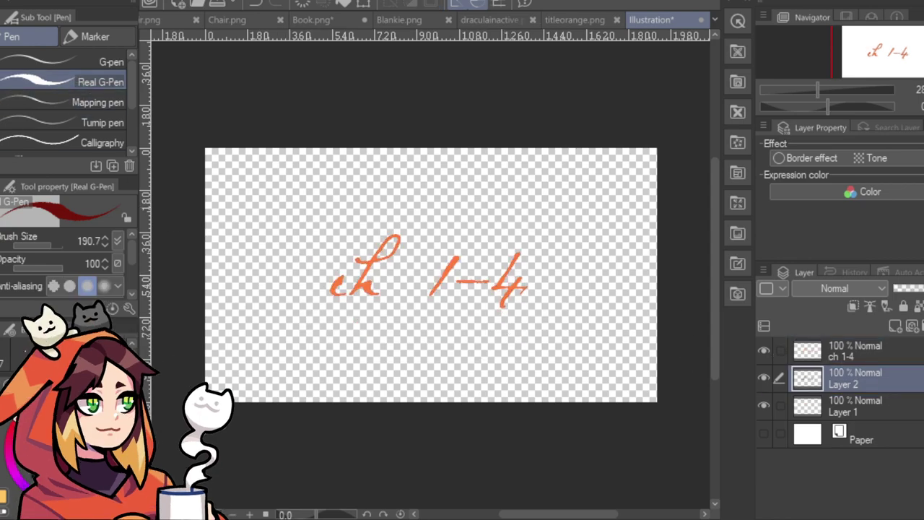
{"action": "key", "text": "o"}
{"action": "left_click", "coordinate": [365, 290]}
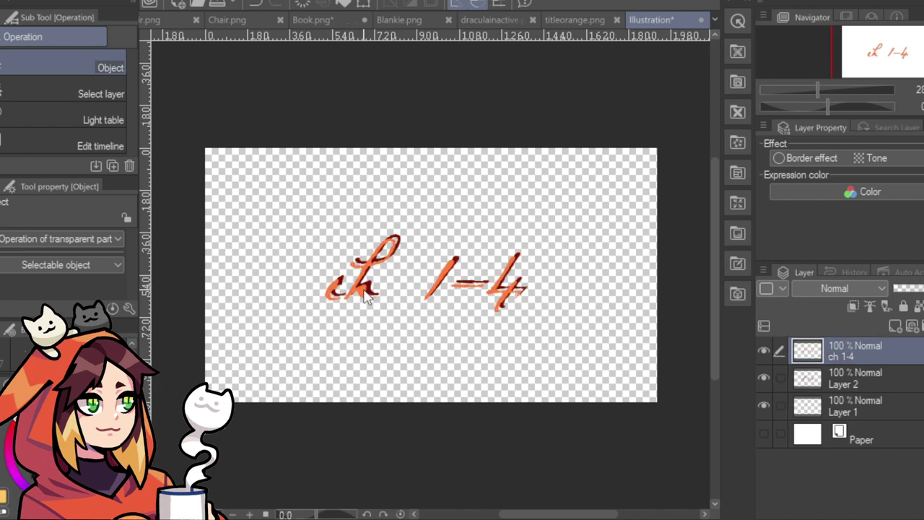
{"action": "left_click_drag", "start_coordinate": [367, 295], "coordinate": [375, 289]}
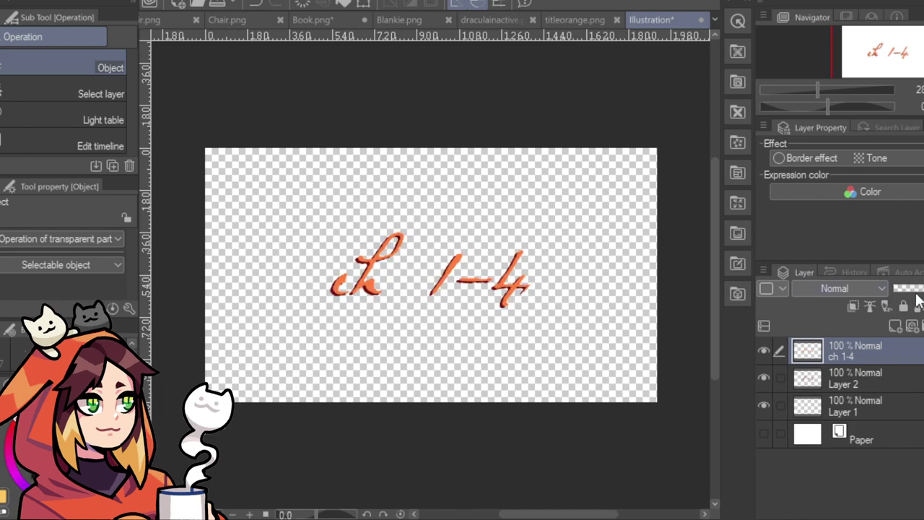
Crop the canvas to a rectangle around the "ch 1-4" lettering and clear the selection.
{"action": "left_click", "coordinate": [856, 379]}
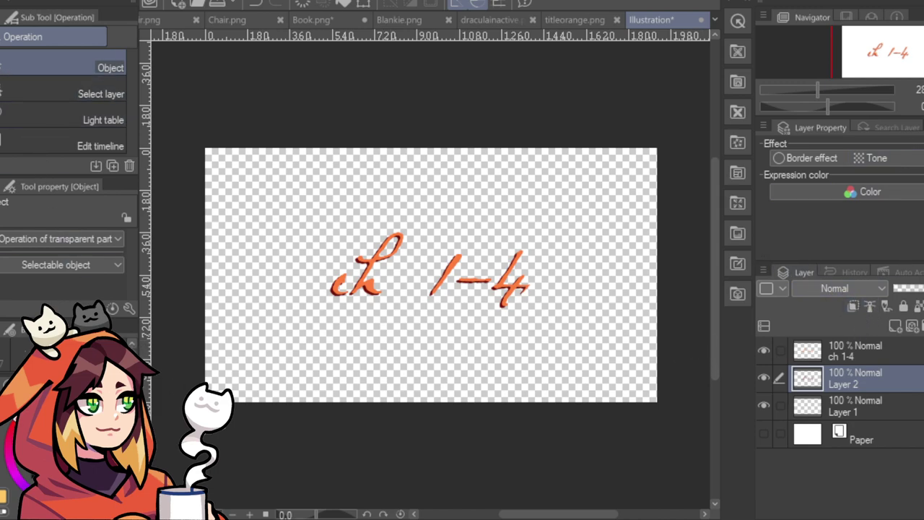
{"action": "key", "text": "m"}
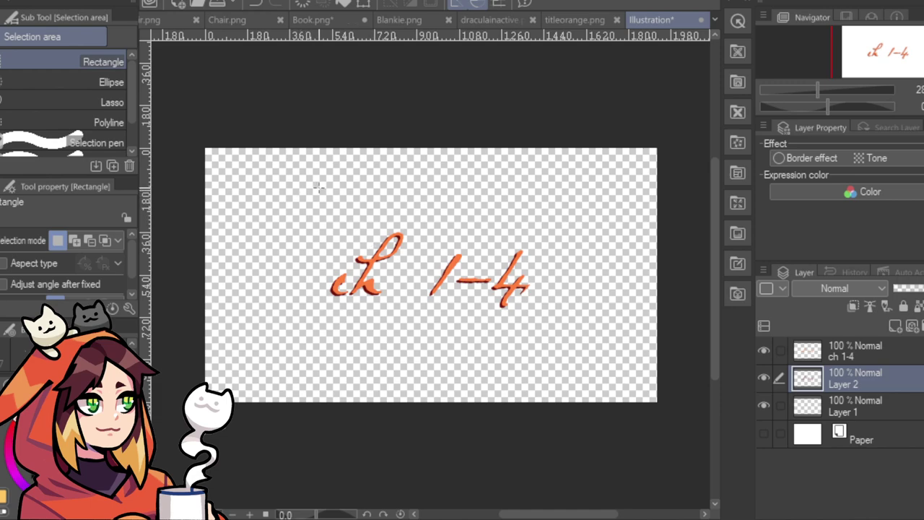
{"action": "left_click_drag", "start_coordinate": [572, 334], "coordinate": [572, 334]}
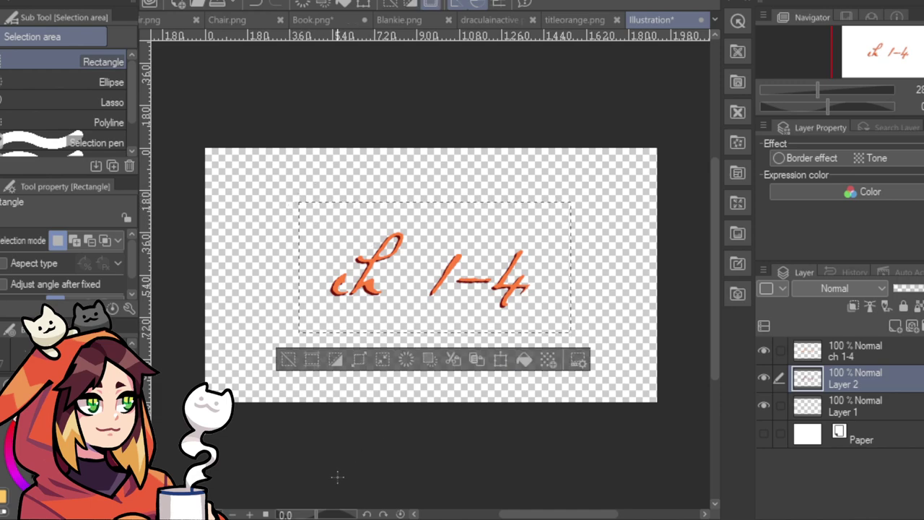
{"action": "key", "text": "ctrl+minus"}
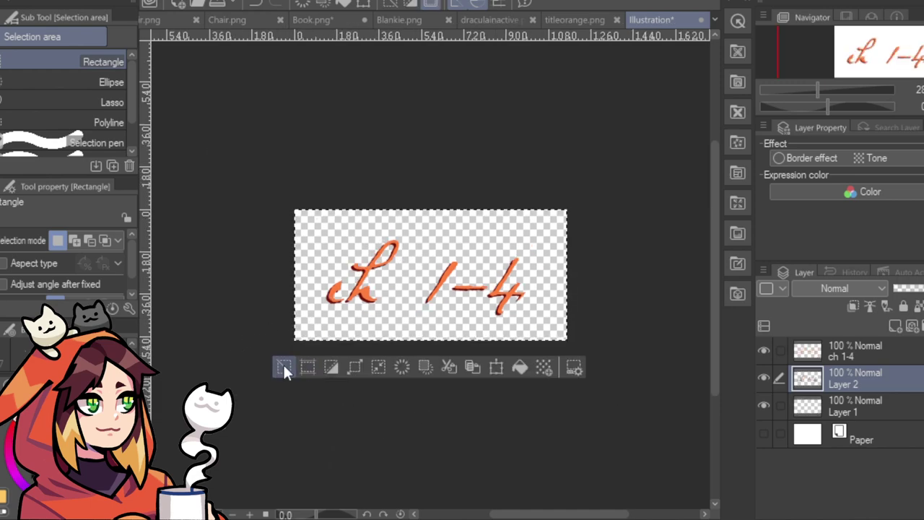
{"action": "left_click", "coordinate": [284, 366]}
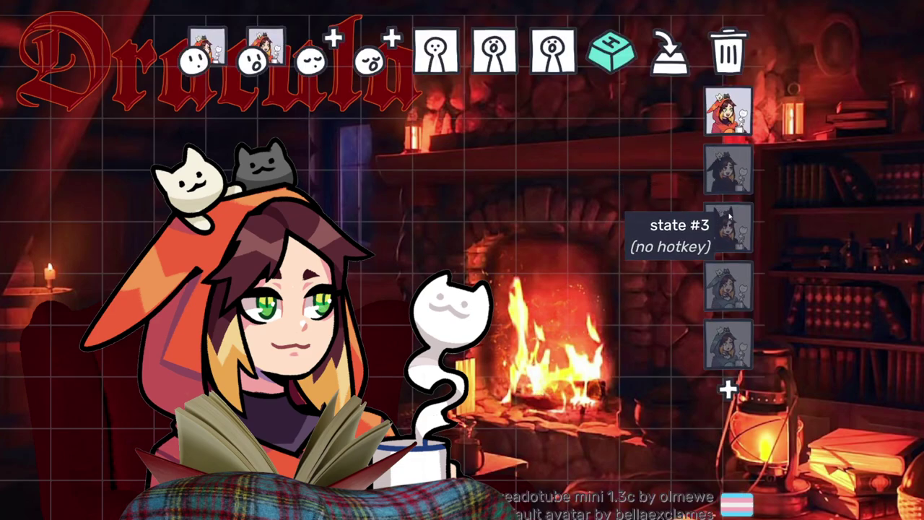
Switch to veadotube mini and change the avatar to state #3.
{"action": "left_click", "coordinate": [727, 224]}
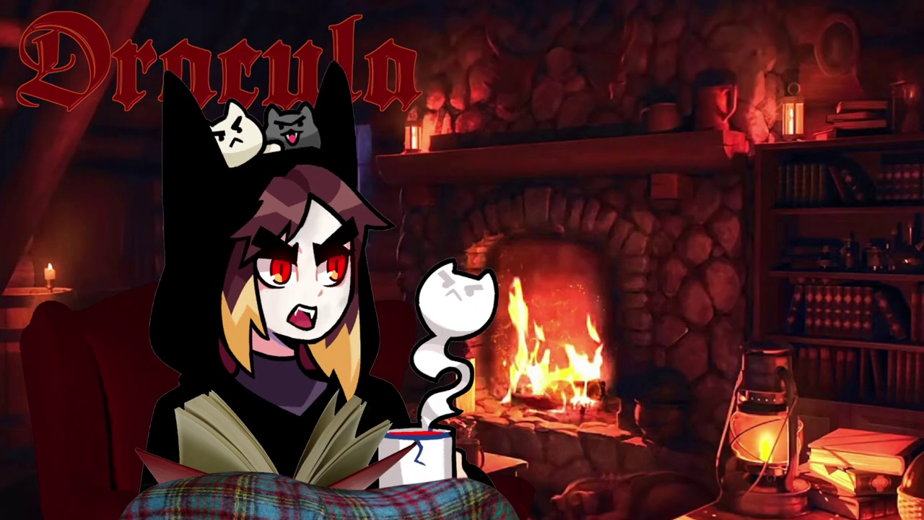